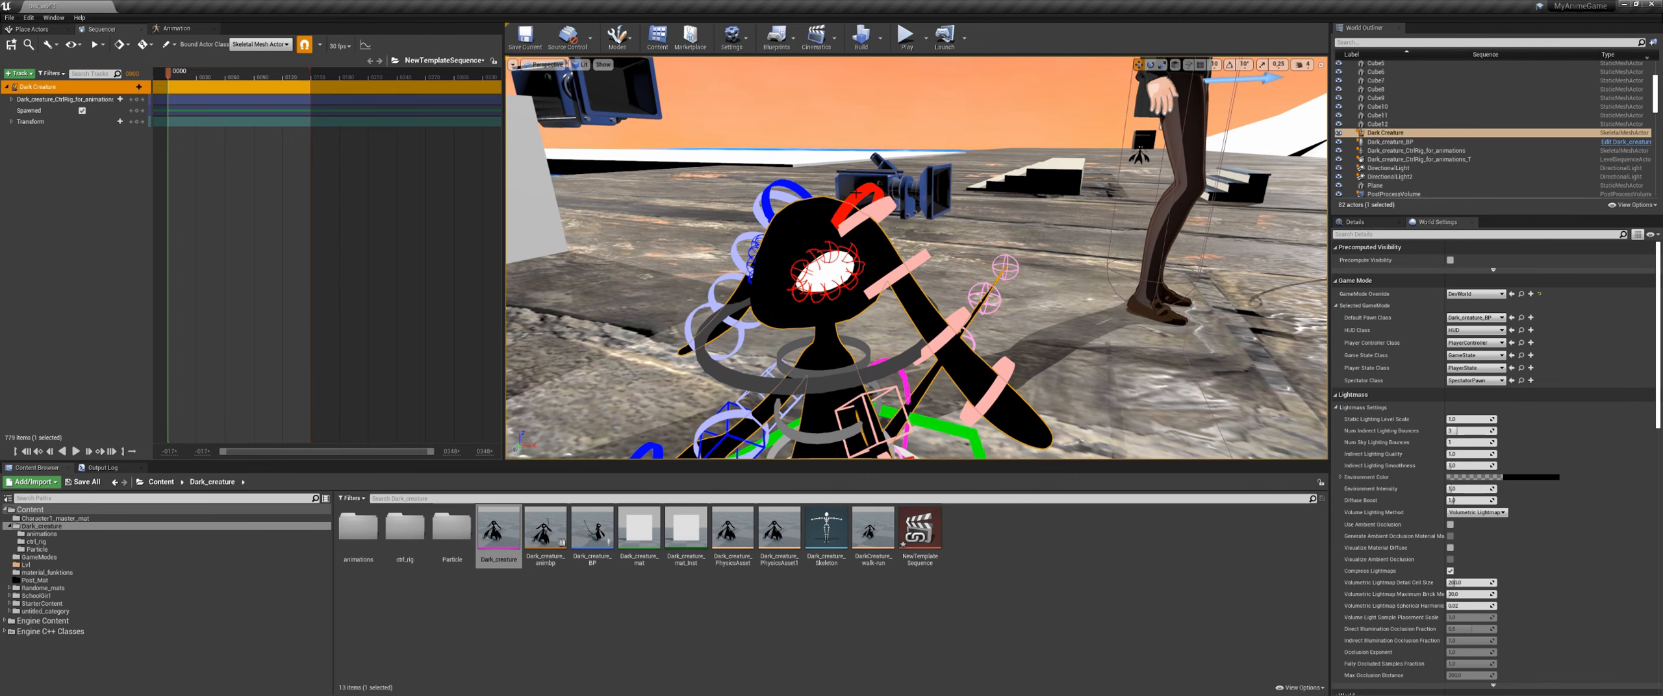
Step: Rotate the base control of the creature's red-controlled ear so the whole ear stands upright
click(857, 192)
key(e)
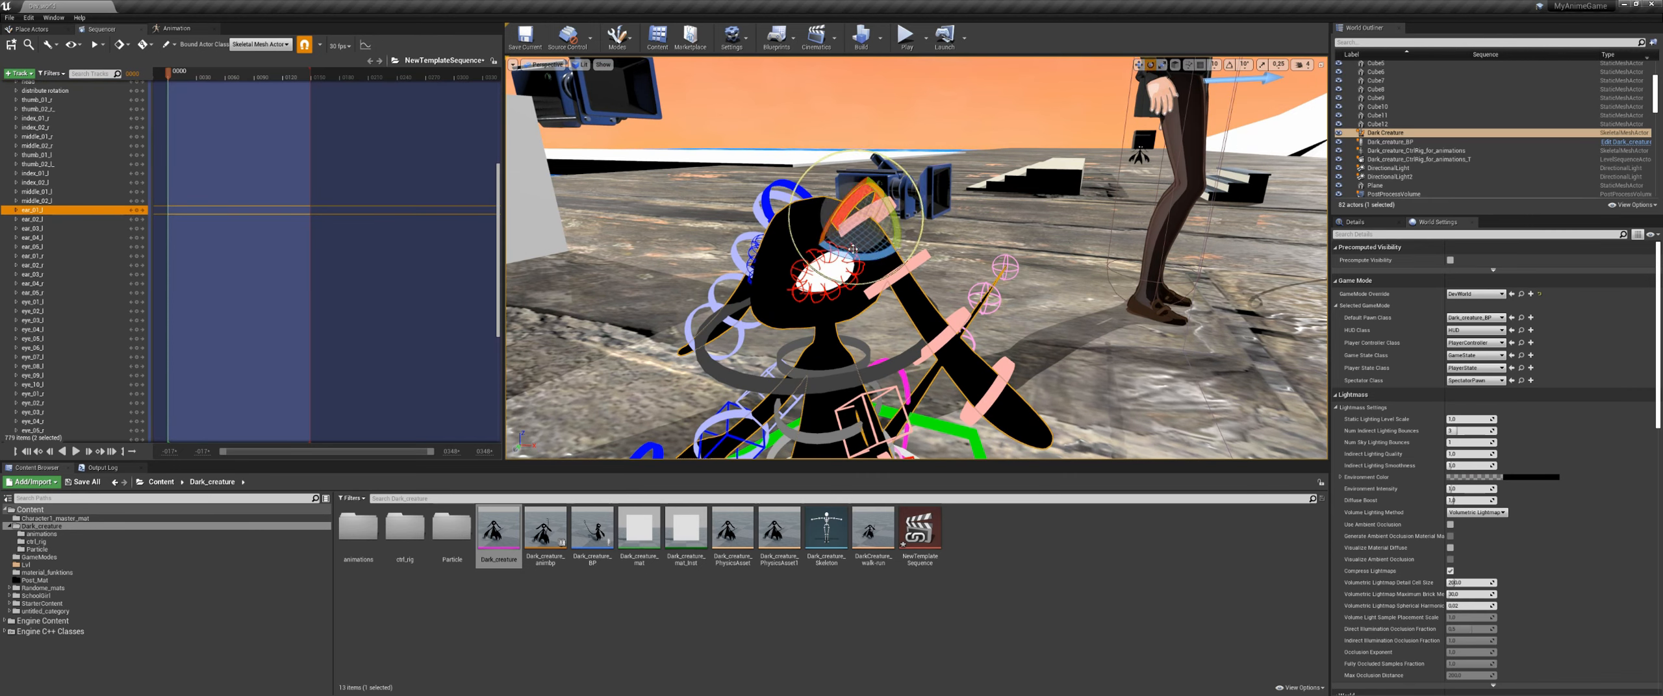
click(1229, 65)
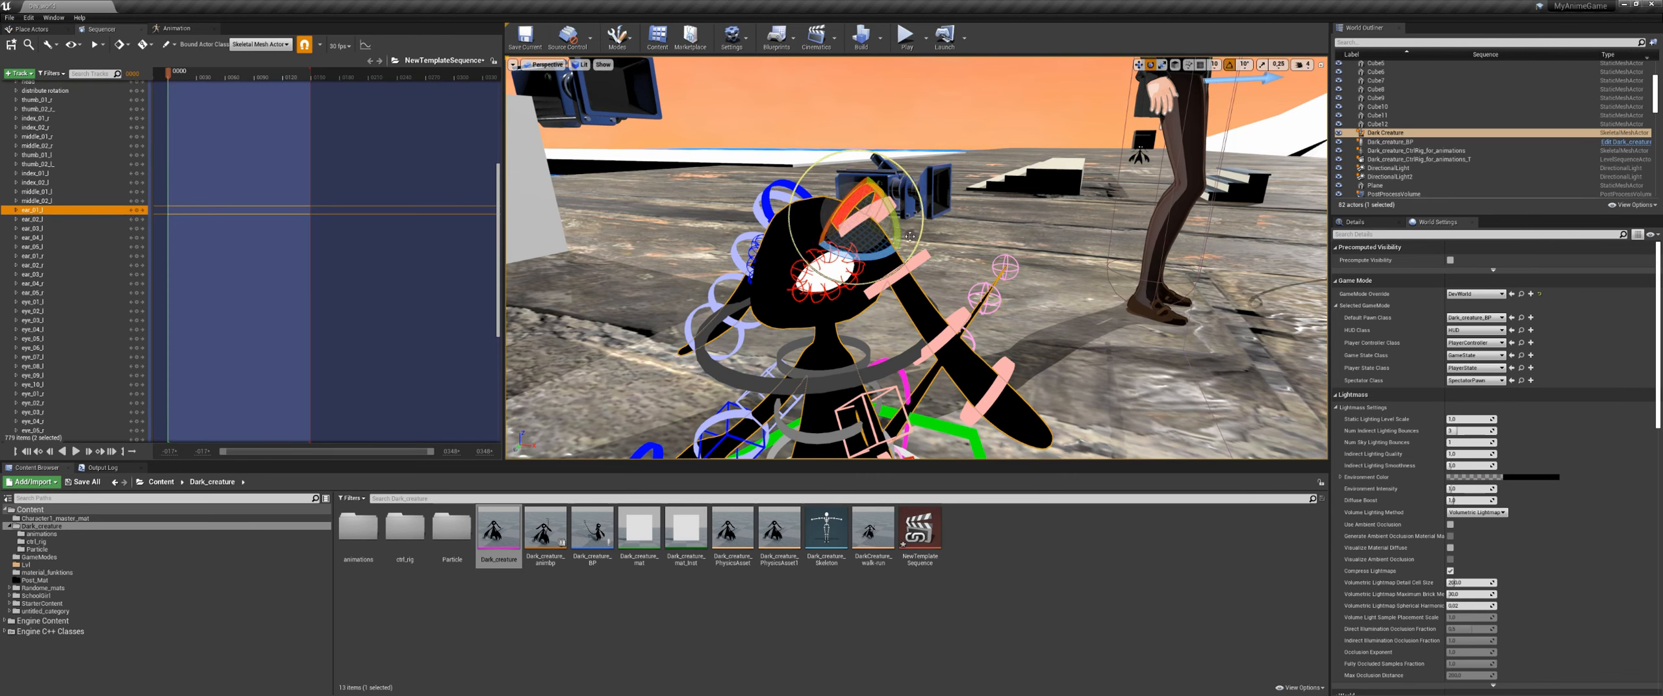
drag(873, 249, 887, 192)
mouse_move(922, 291)
alt+mouse_down()
mouse_move(967, 292)
mouse_move(899, 280)
alt+mouse_up()
drag(866, 195, 873, 149)
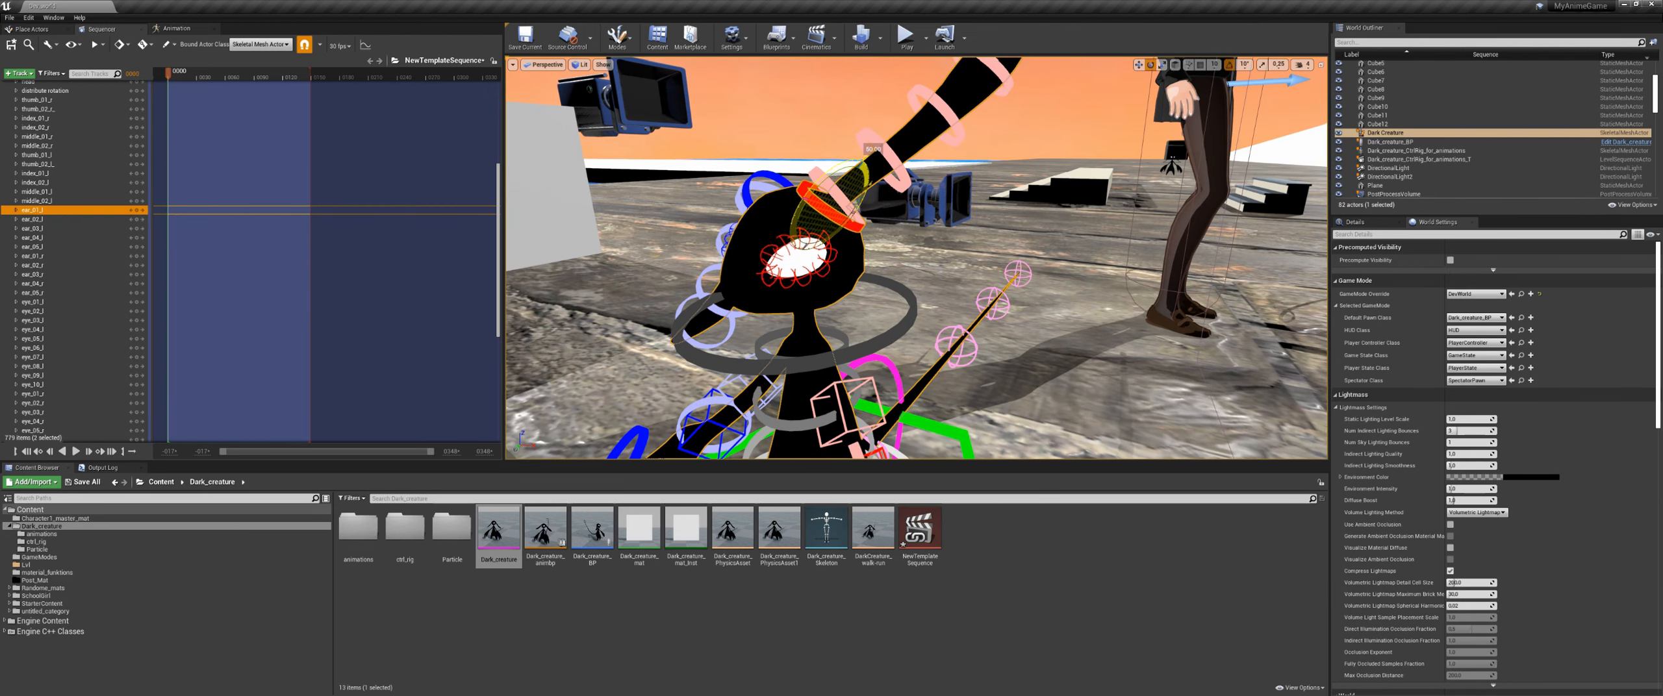
drag(852, 212, 940, 249)
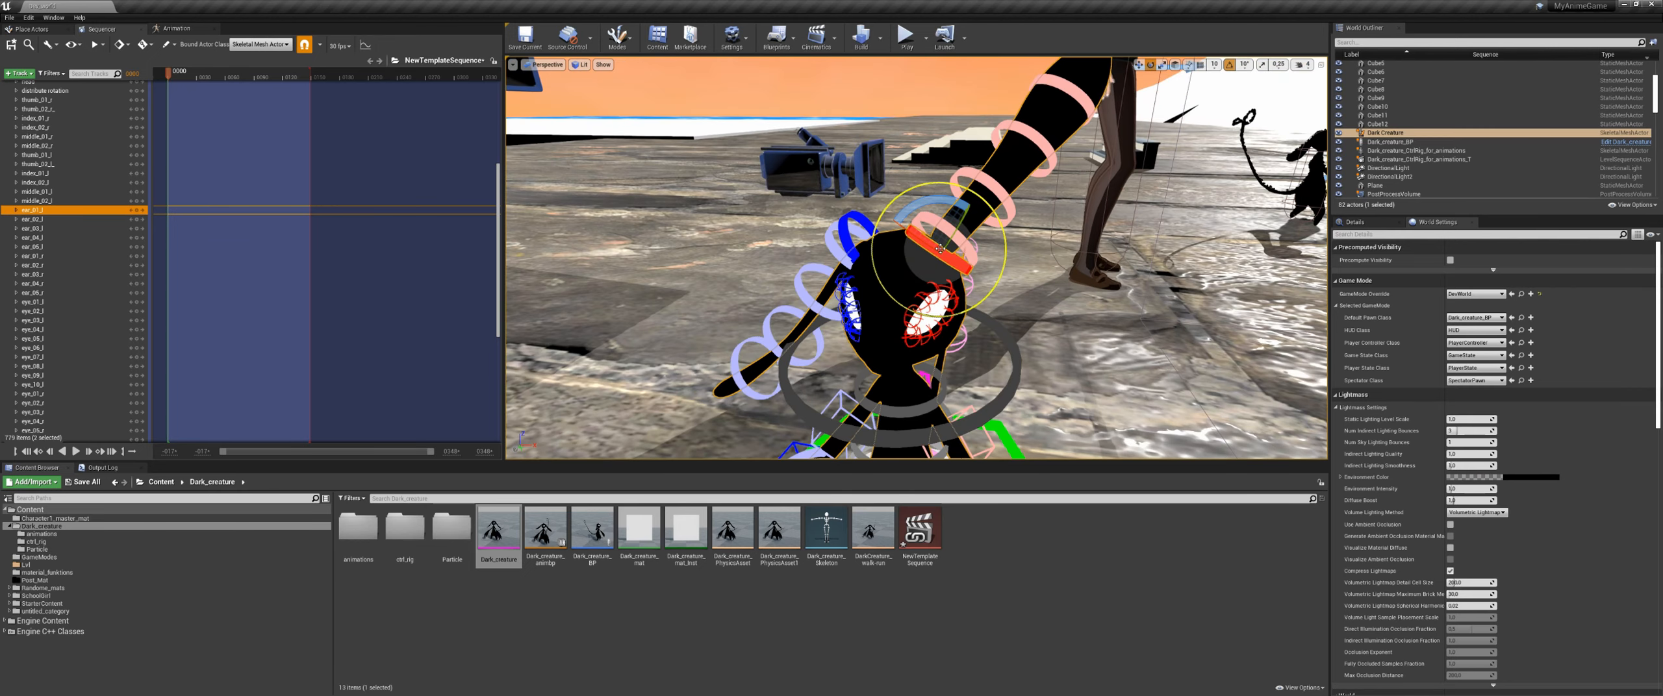
Step: Rotate the blue base control of the opposite ear upward to match the raised ear
click(853, 218)
alt+drag(854, 218, 891, 223)
drag(872, 276, 872, 238)
drag(930, 293, 1115, 308)
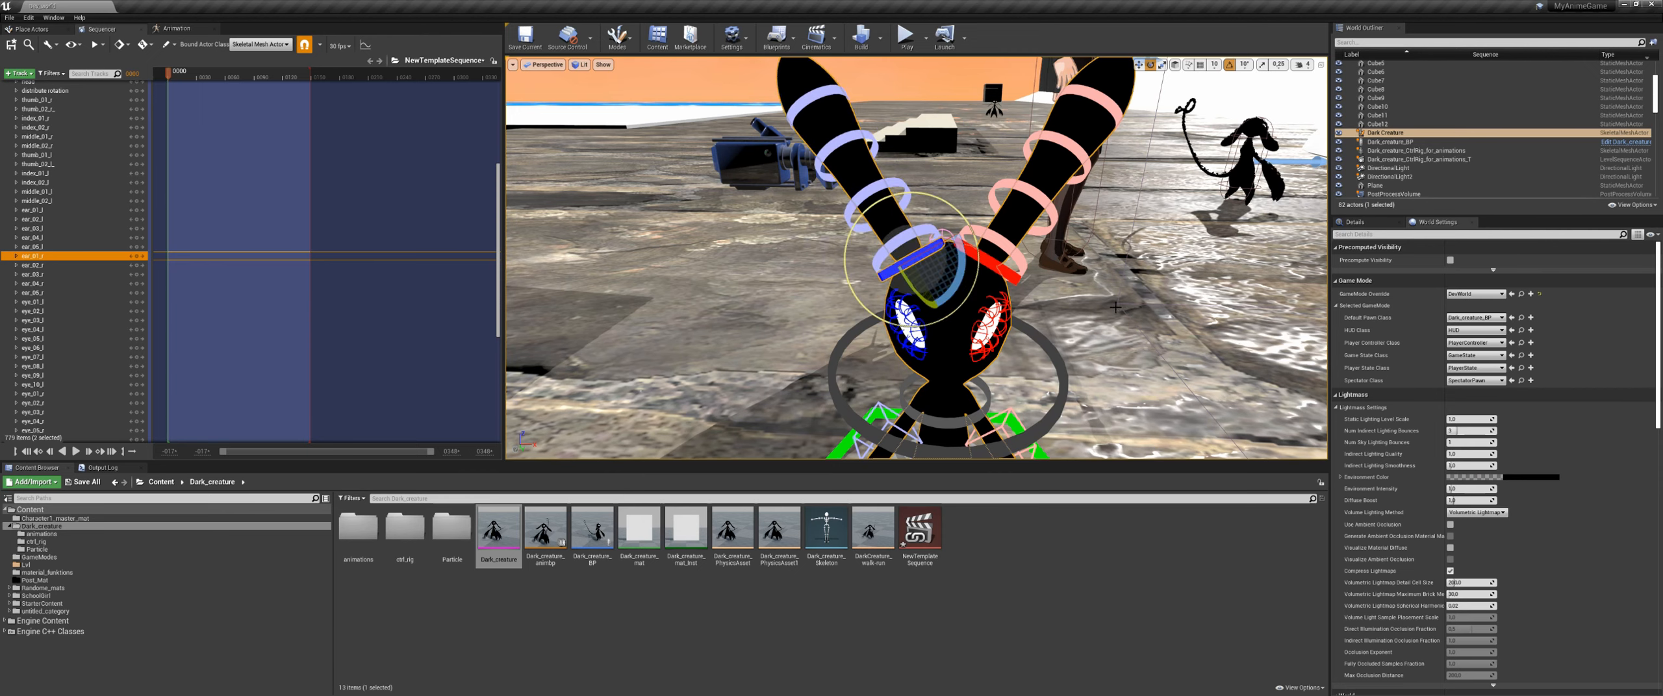
scroll(1115, 307, down, 5)
middle_drag(1115, 307, 1089, 276)
scroll(1089, 276, up, 2)
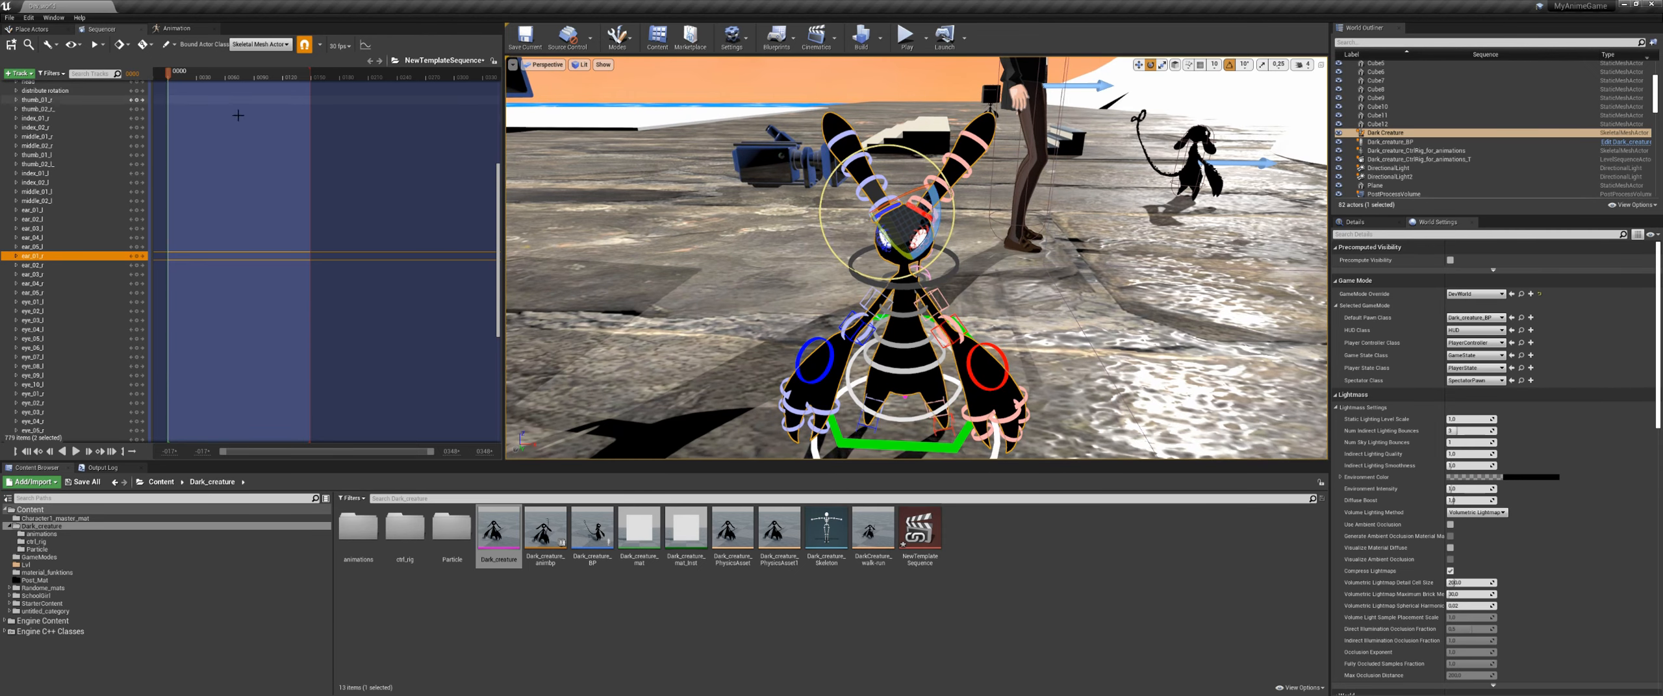
Step: Shorten the sequence's playback range by moving its end close to the start
scroll(183, 116, up, 2)
drag(312, 72, 176, 71)
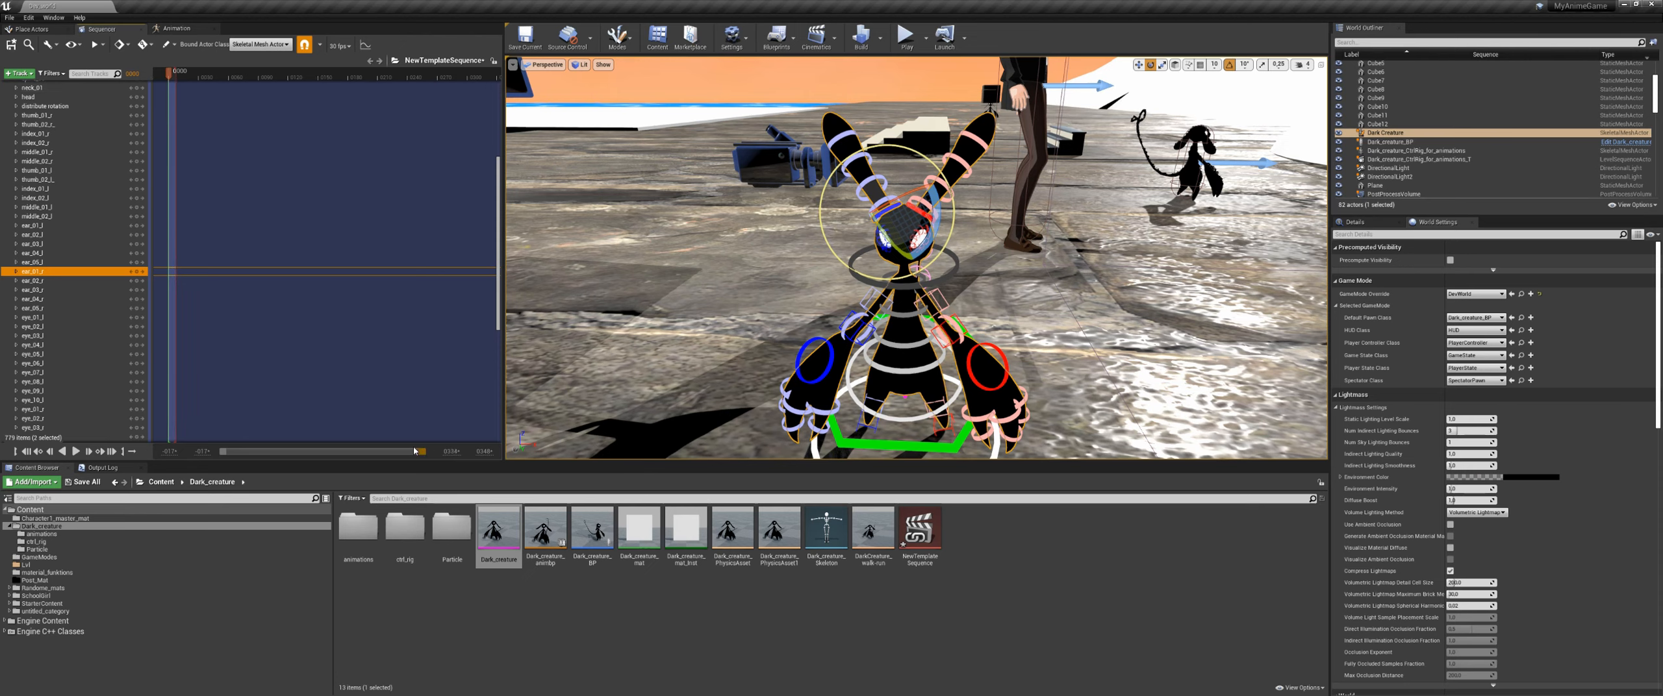
drag(414, 450, 249, 450)
Step: Create a linked animation sequence from the Dark Creature track, named Dark_creature_ear_pos1, in the Dark_creature/animations folder
scroll(54, 112, up, 5)
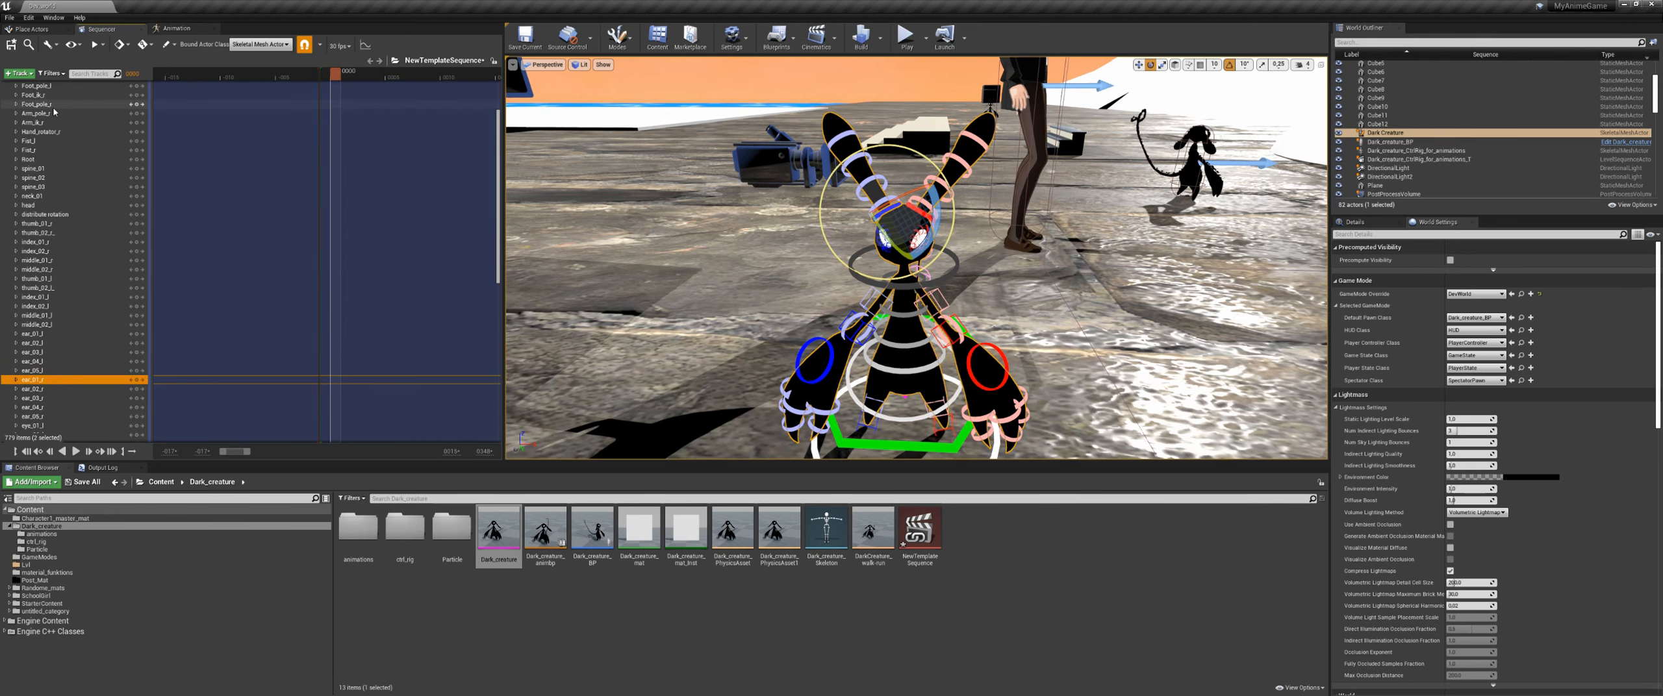
scroll(54, 109, up, 3)
right_click(51, 91)
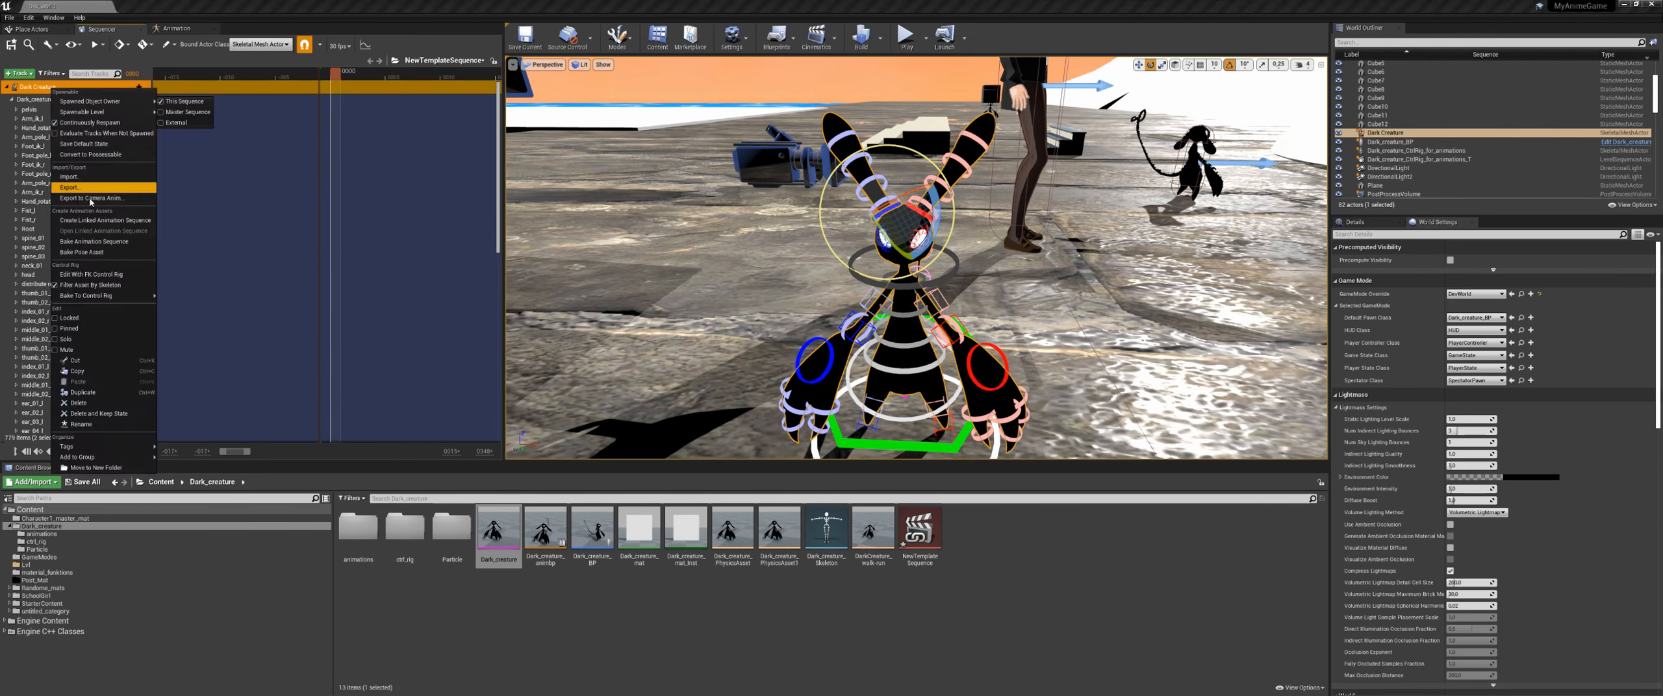
click(139, 222)
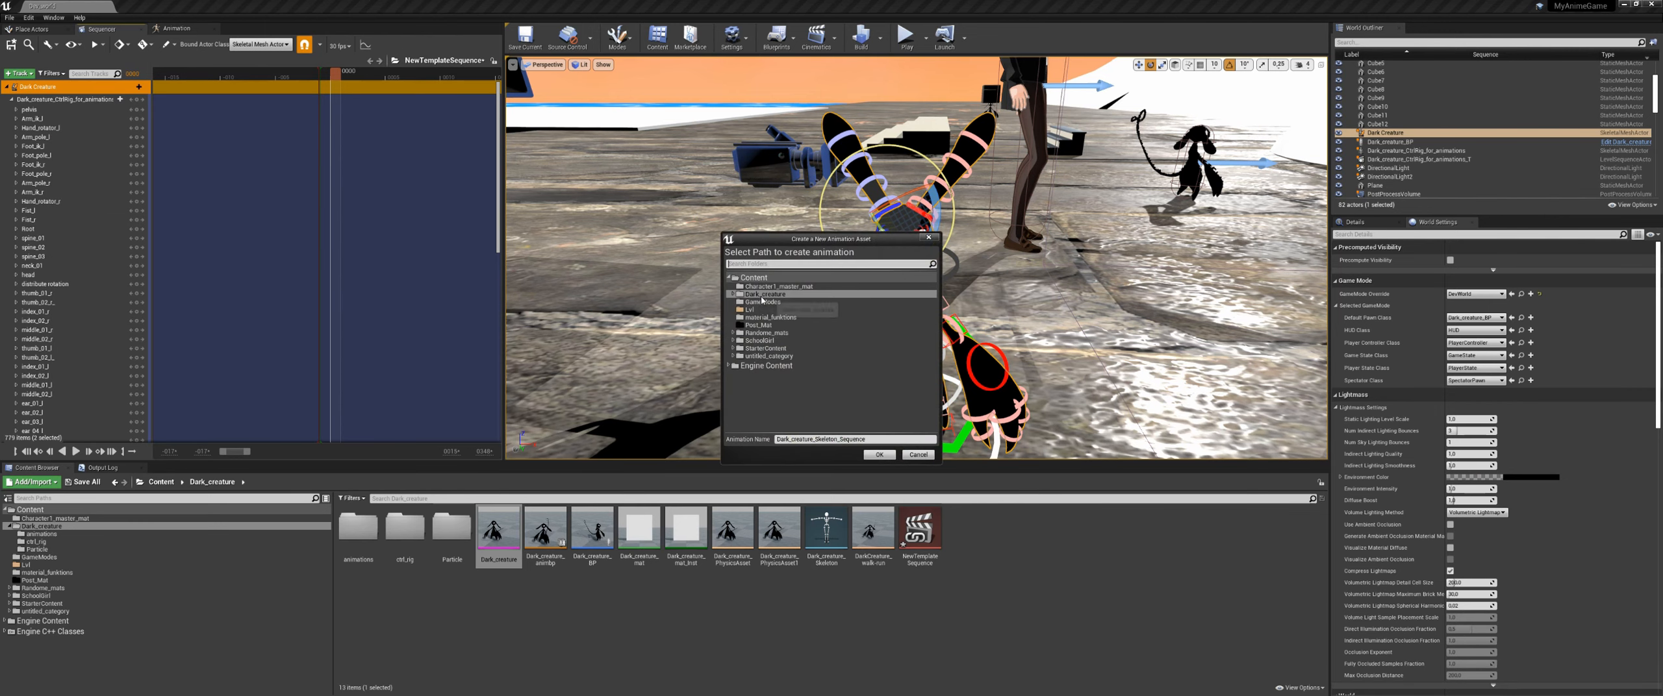
click(730, 295)
click(765, 302)
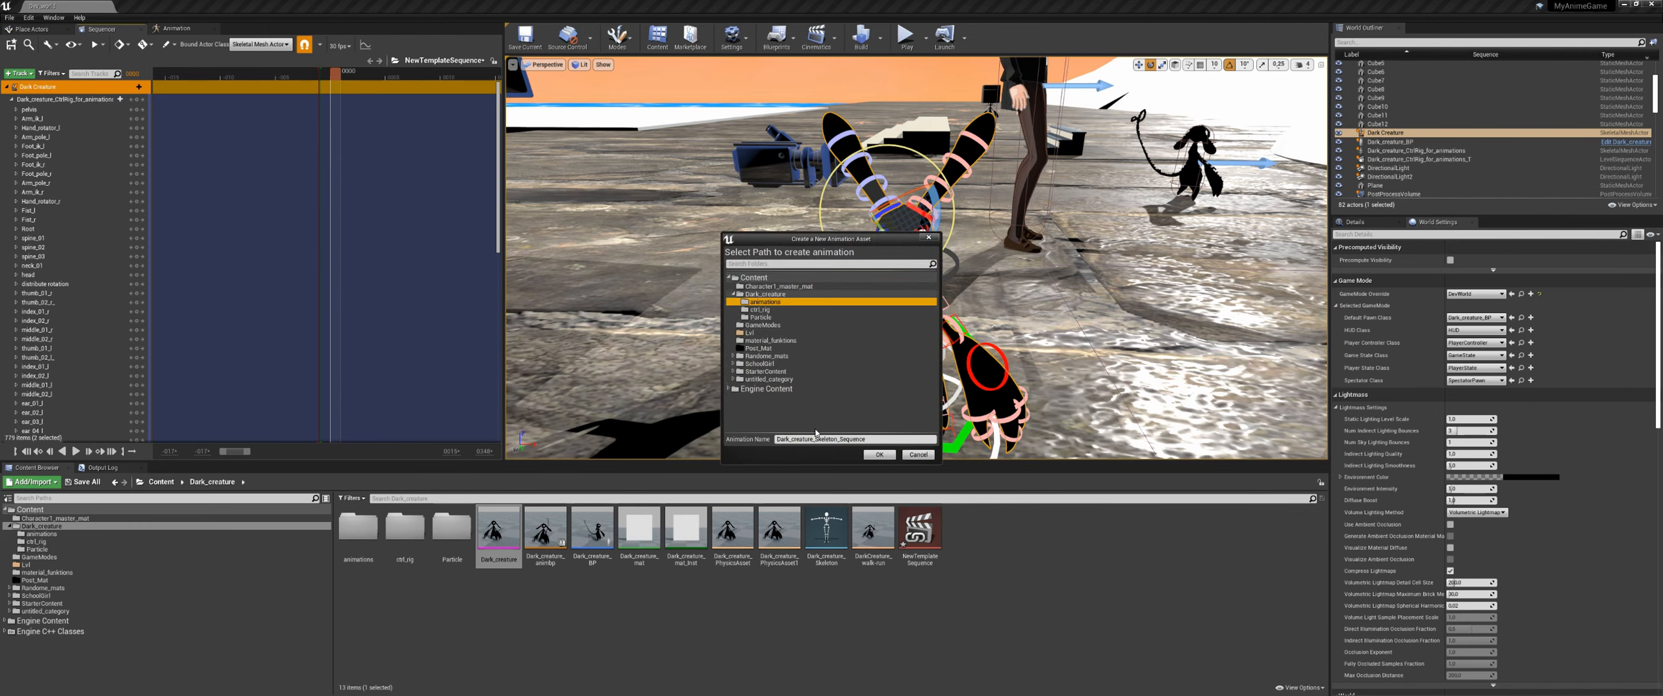
drag(815, 440, 833, 441)
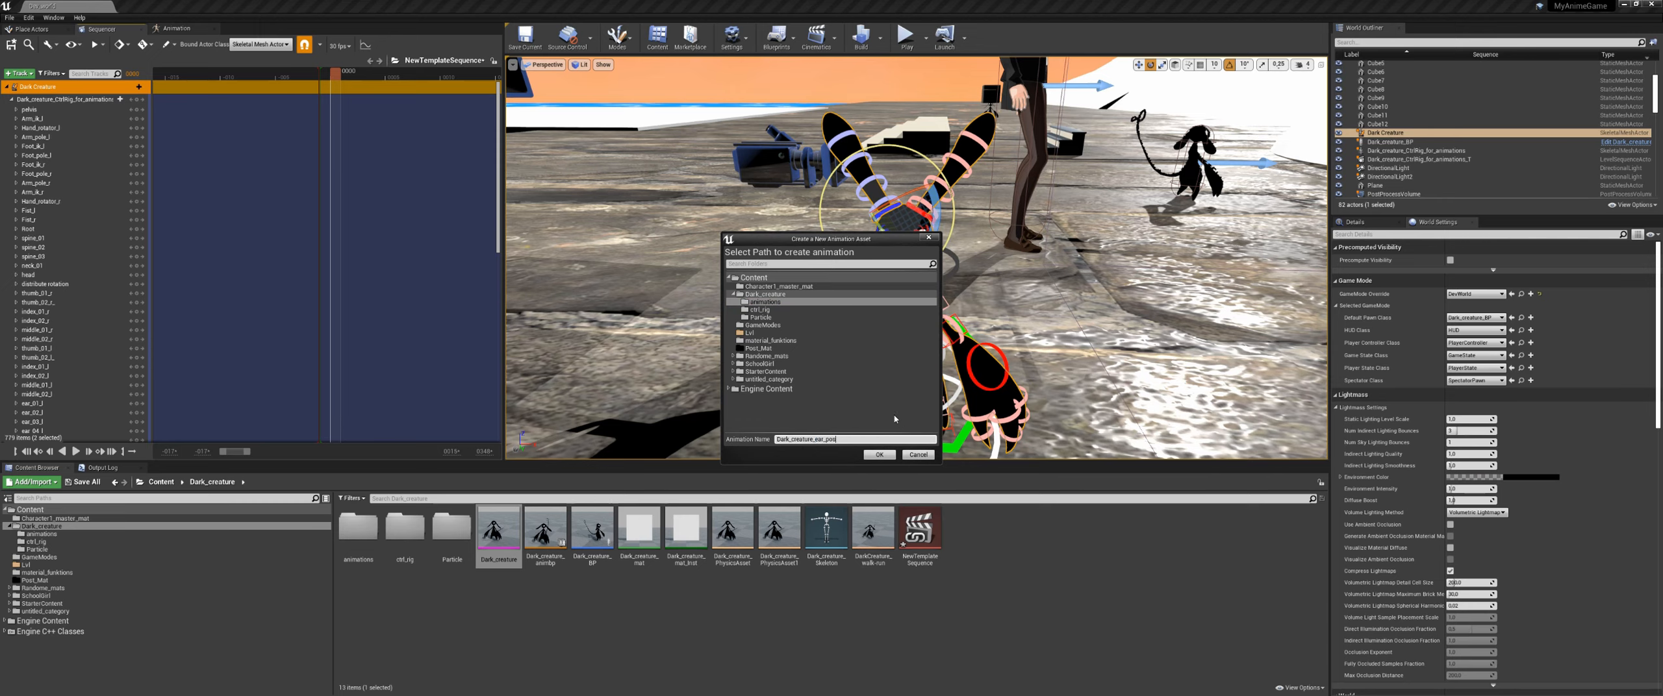
click(880, 454)
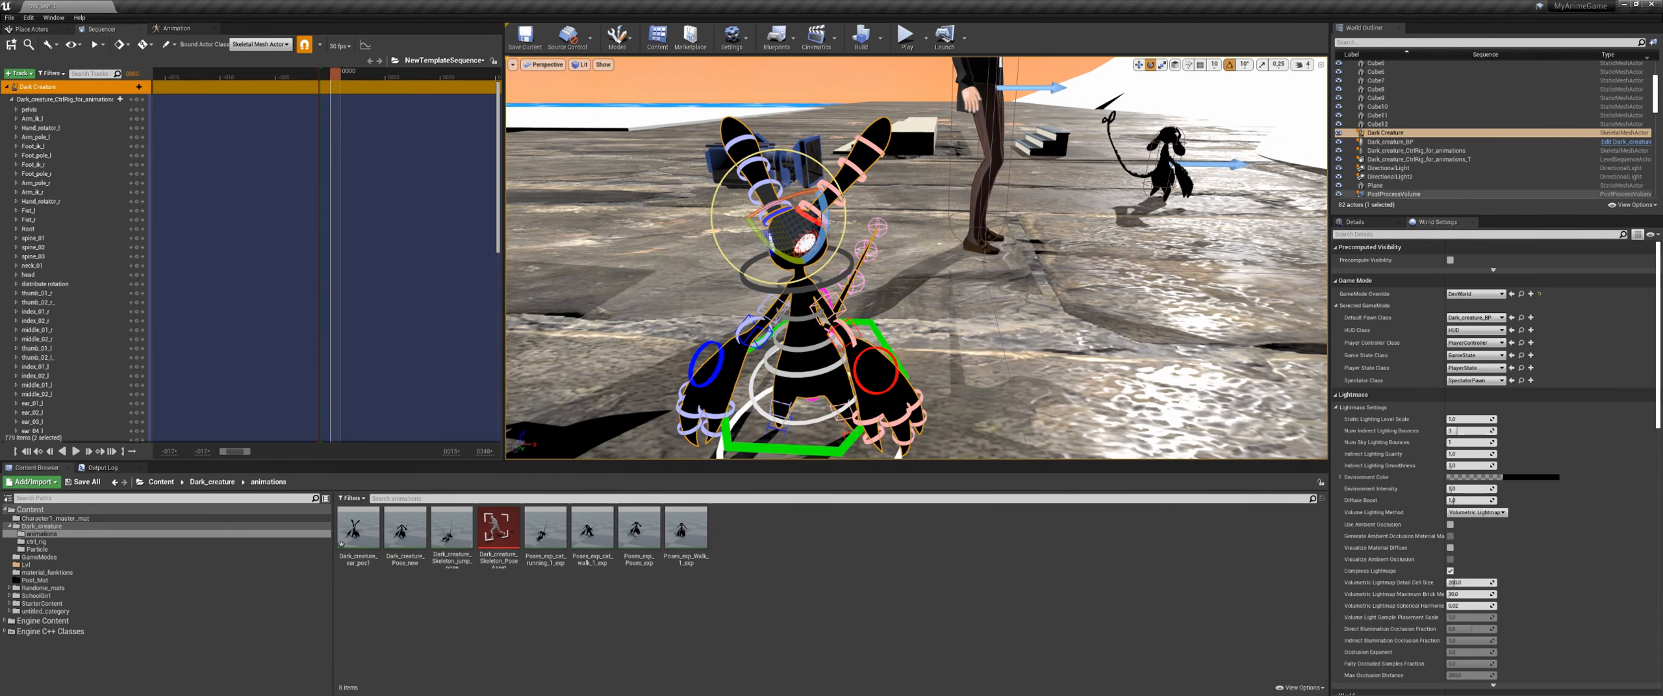
Step: Open the Dark_creature_animbp animation blueprint from the Dark_creature folder and view the Control Rig nodes in its AnimGraph
drag(1117, 695, 985, 1)
click(213, 482)
double_click(544, 536)
right_drag(788, 236, 893, 220)
drag(1065, 223, 701, 484)
drag(809, 296, 845, 296)
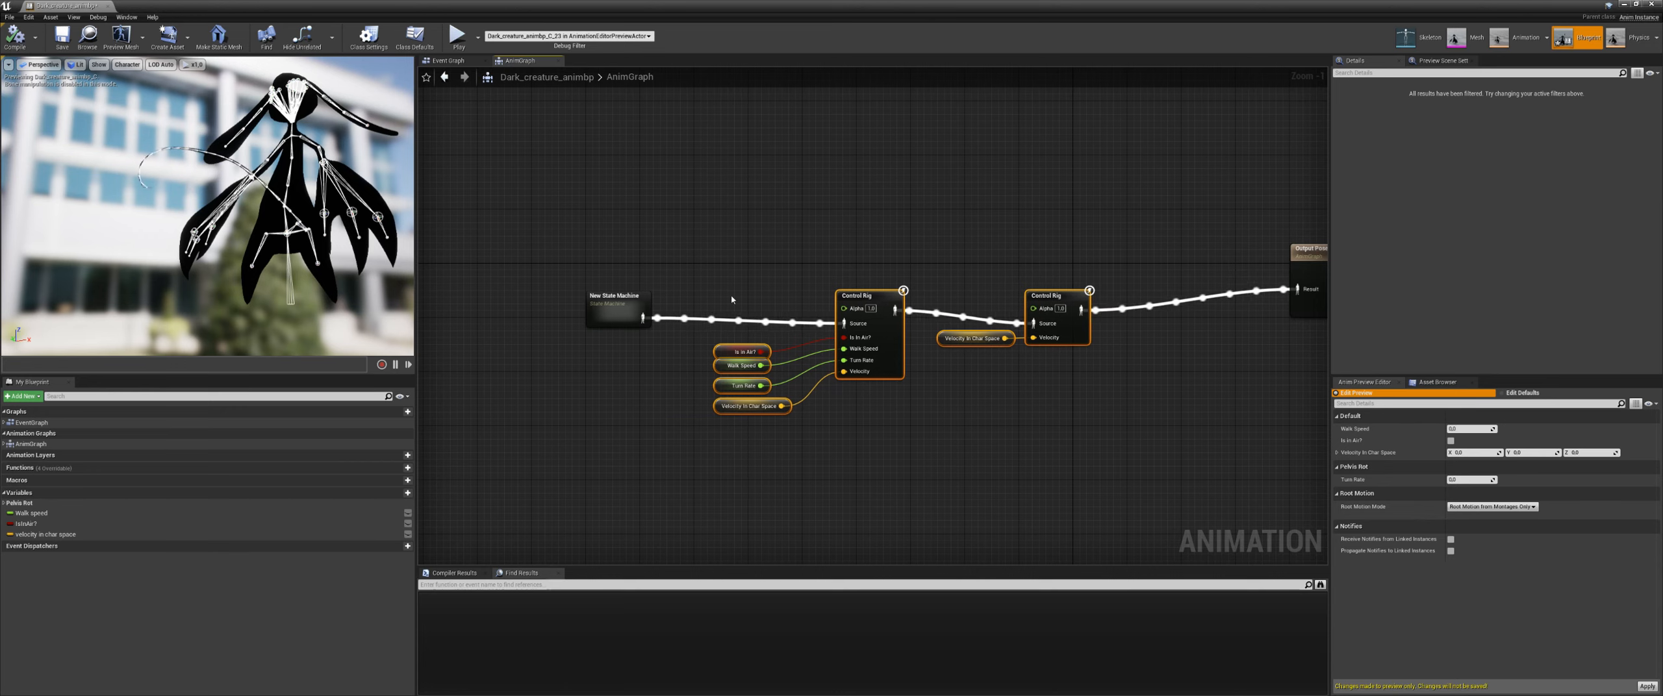
Step: Open the Dark_creature_Skeleton_jump_pose state inside New State Machine and enable Is in Air? for the preview
double_click(613, 303)
right_drag(702, 245, 811, 383)
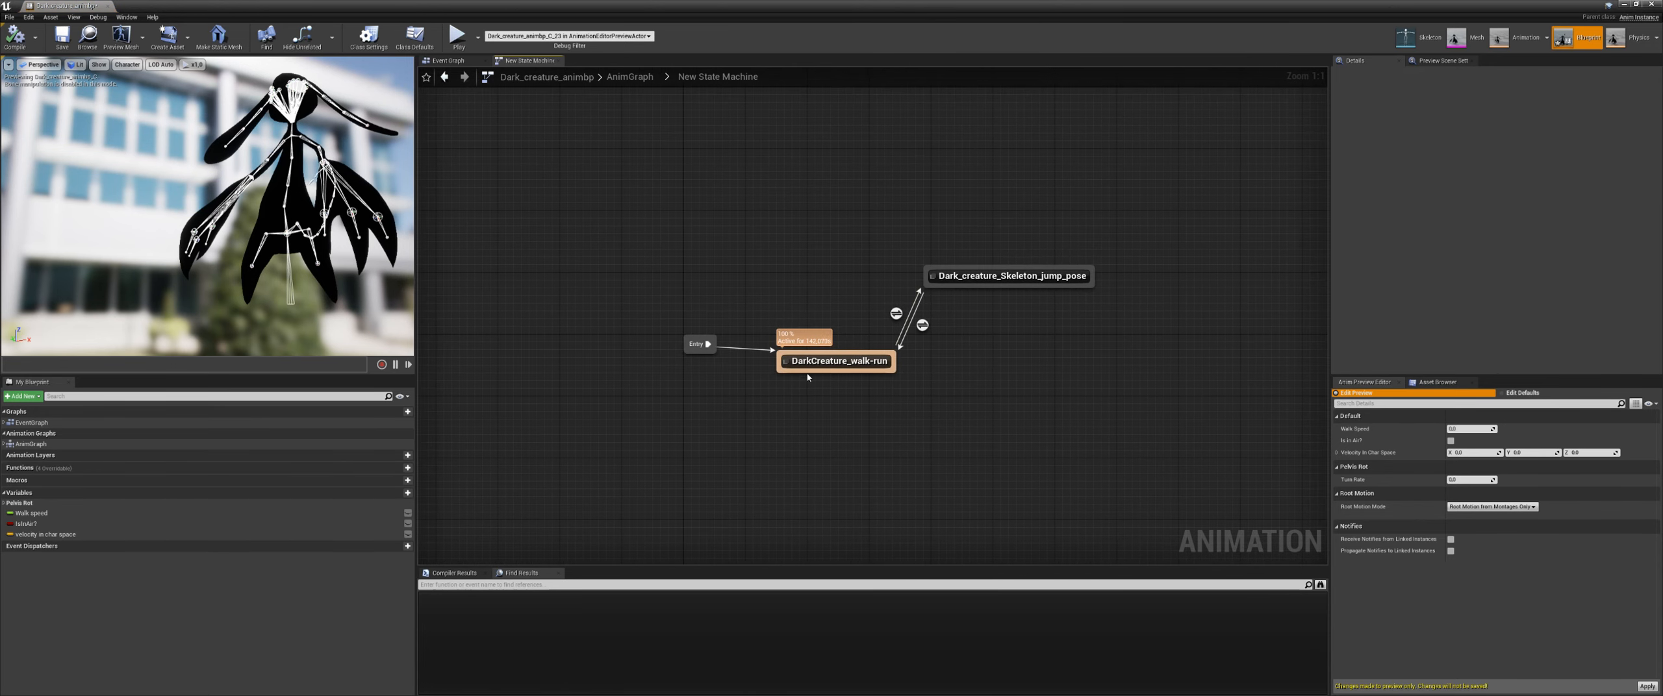
right_drag(994, 287, 939, 323)
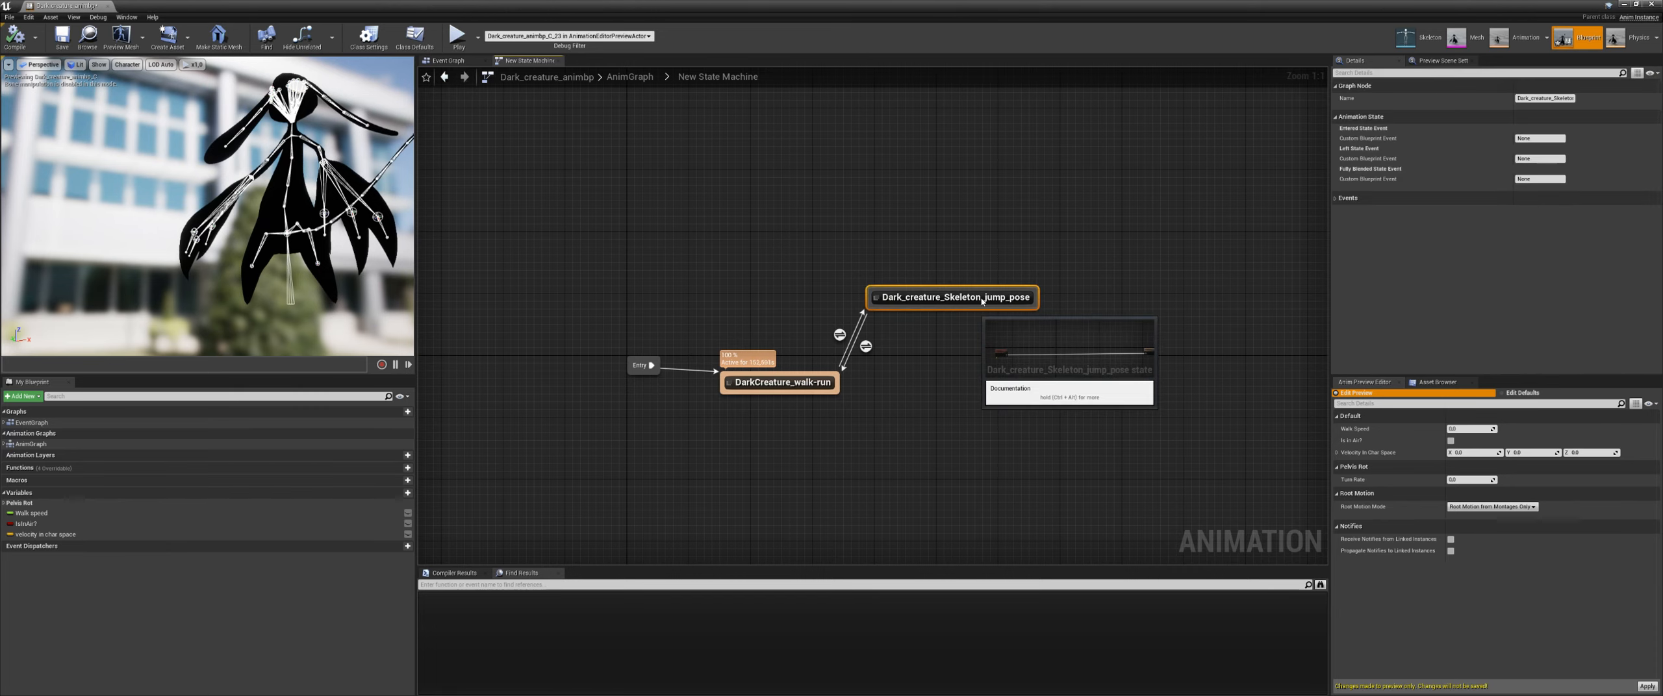
double_click(981, 298)
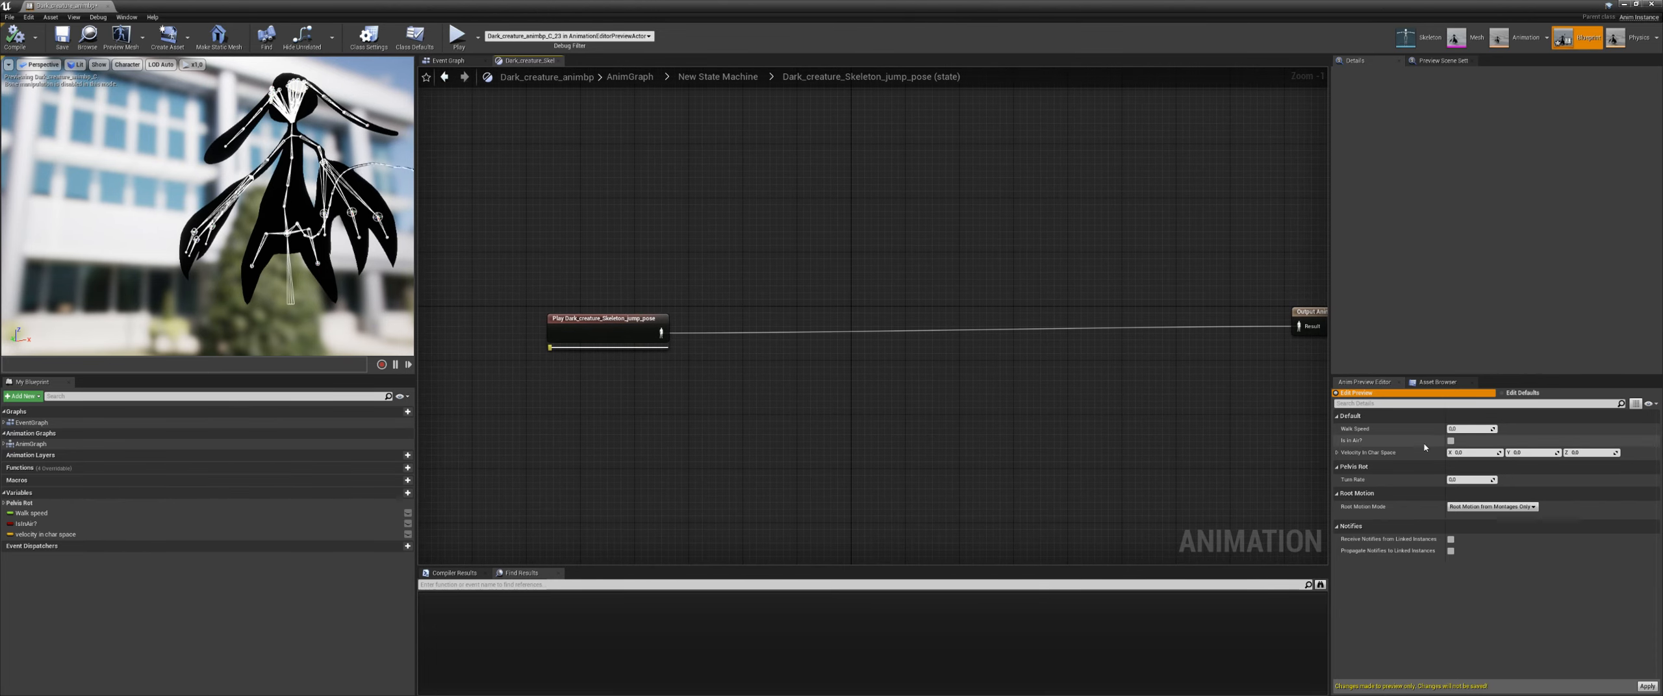
click(1451, 441)
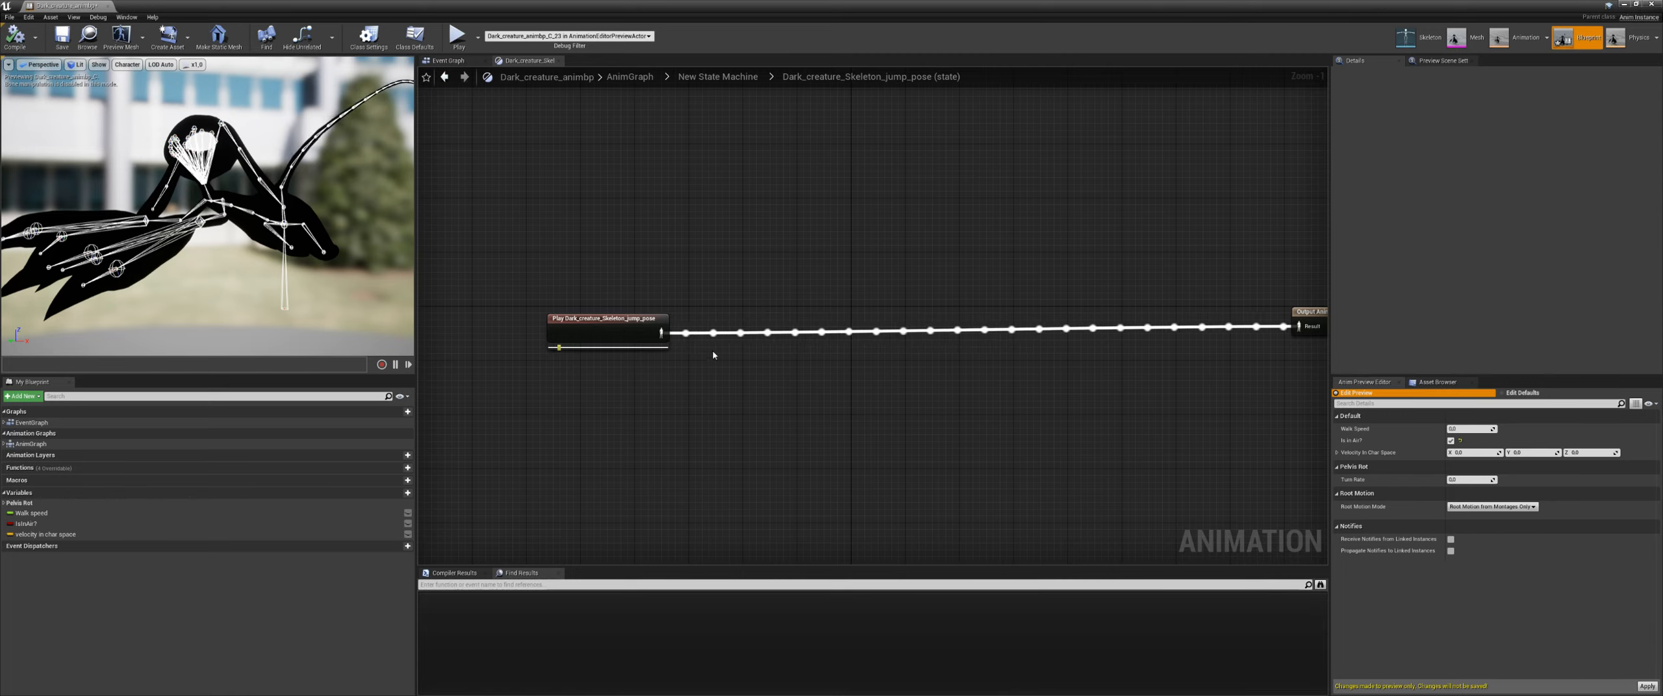
Step: Add a Layered blend per bone node between the jump pose player and the output pose
right_click(781, 365)
text(blen)
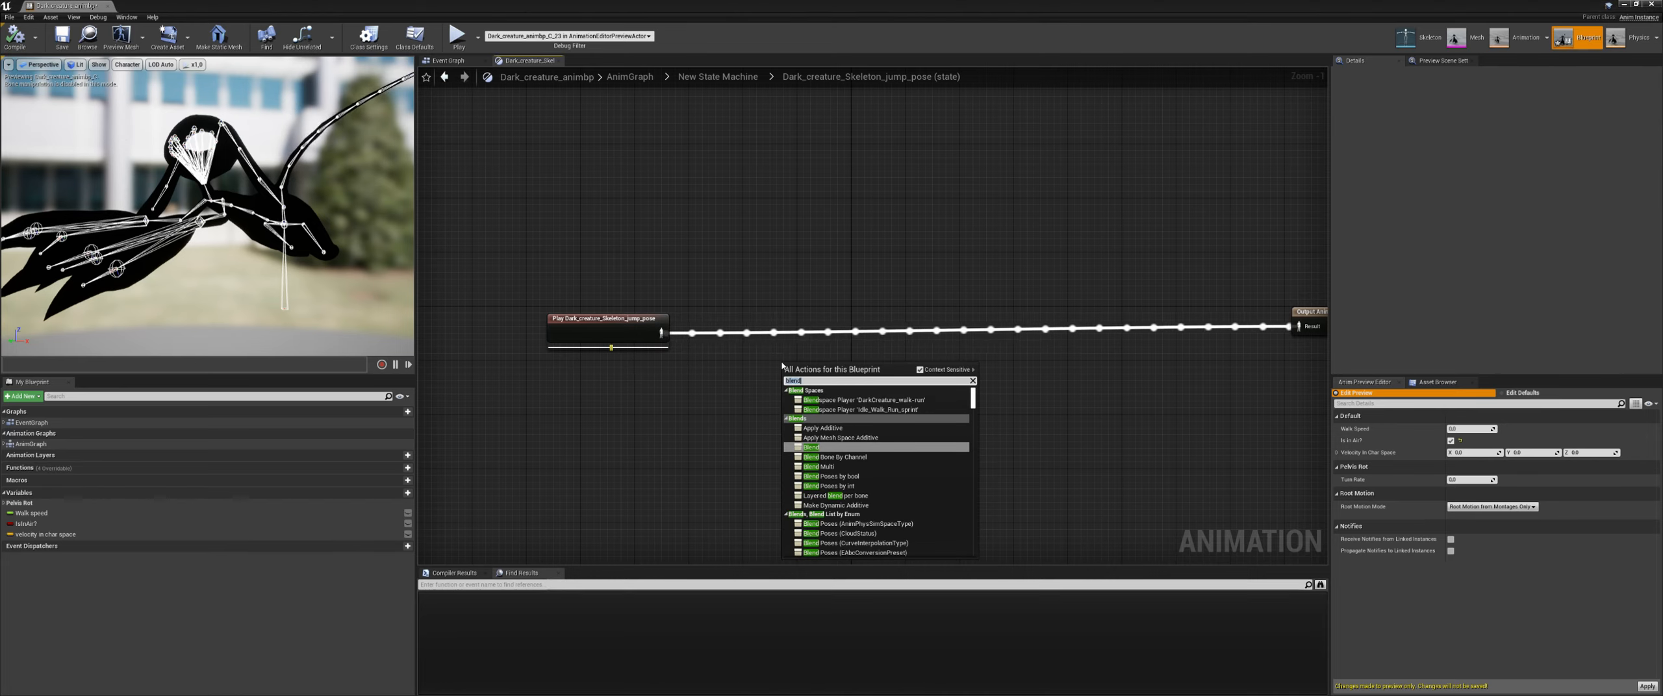
text(d)
key(ctrl+a)
text(layered)
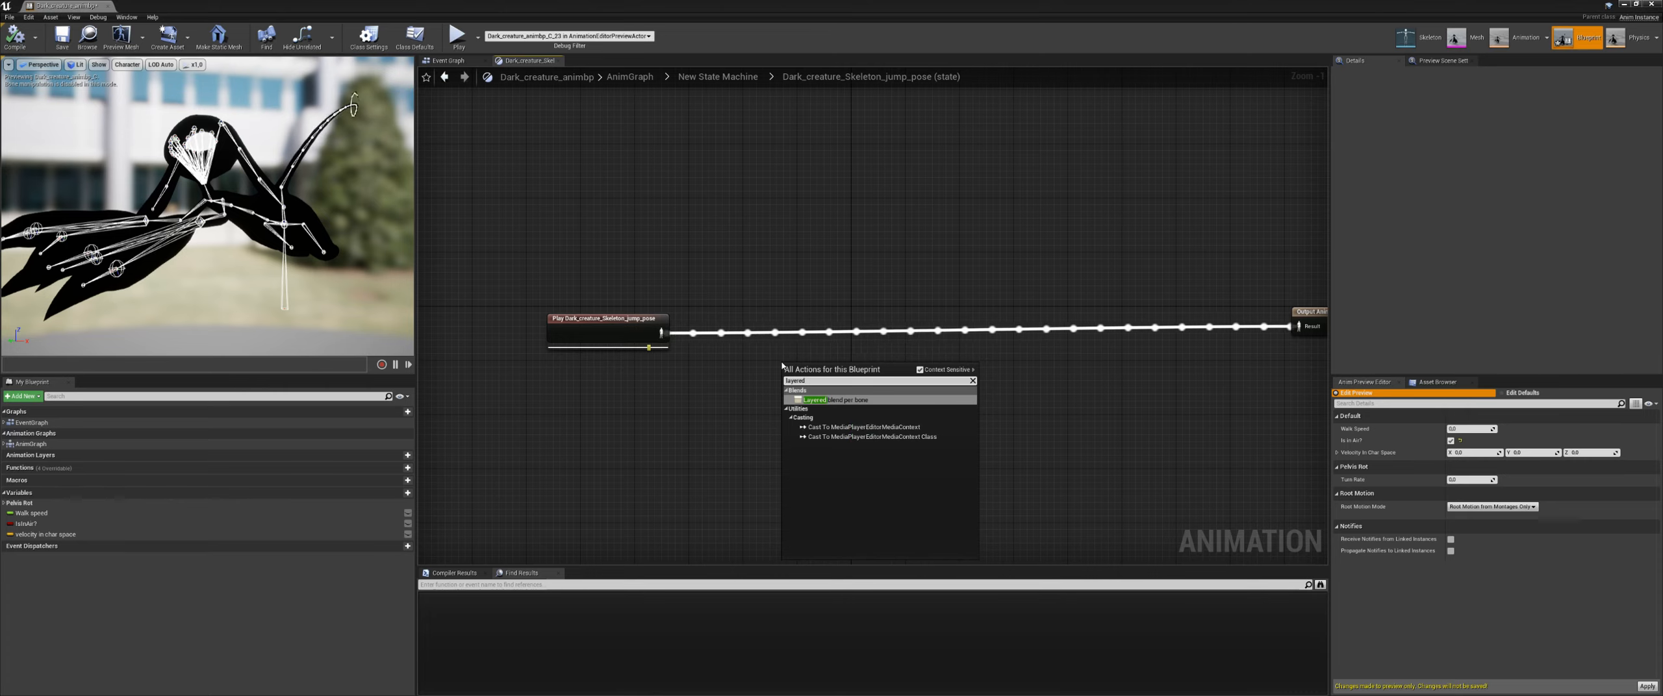
key(Return)
drag(783, 366, 857, 325)
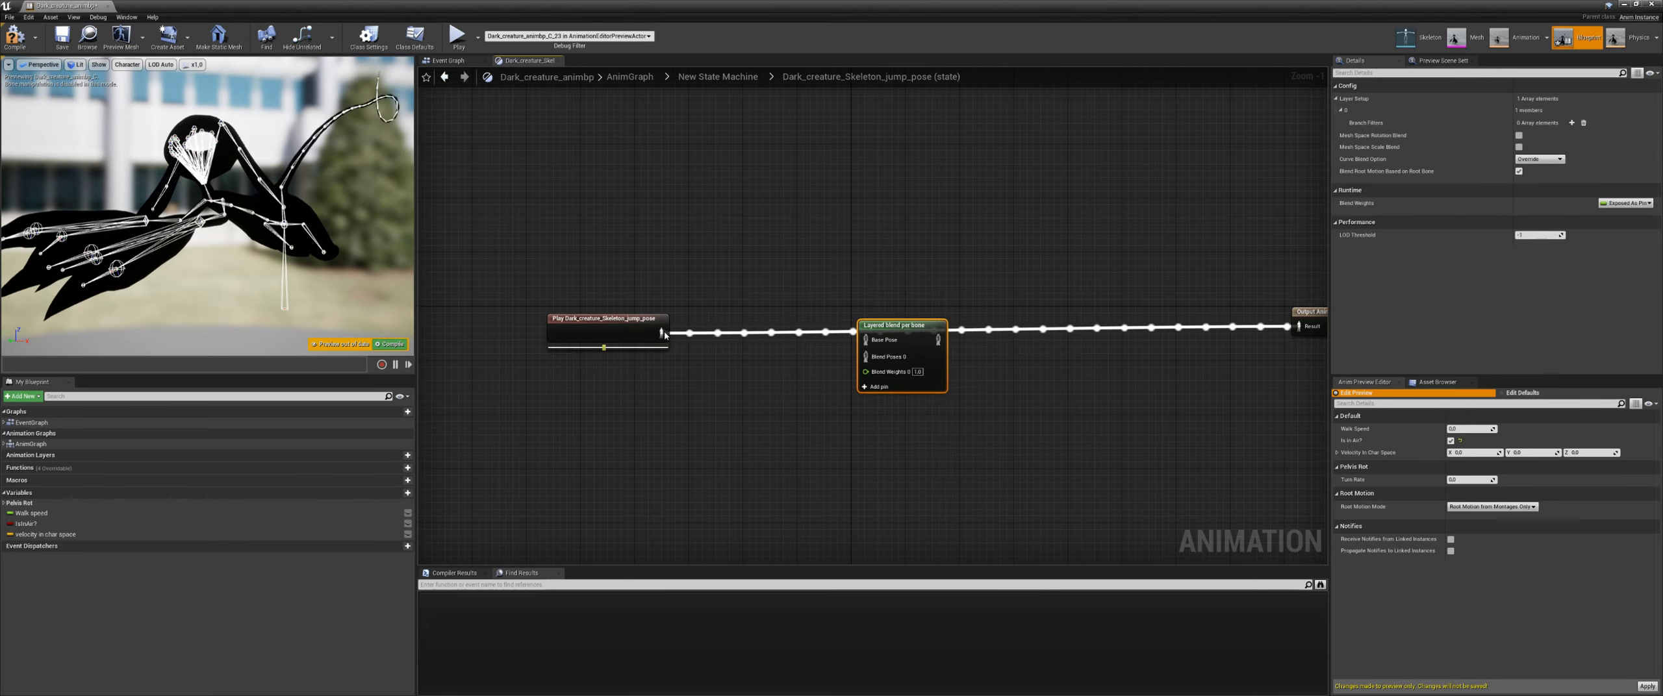
Step: Connect the jump pose to the blend node's Base Pose and the node's output to Result
drag(663, 334, 868, 343)
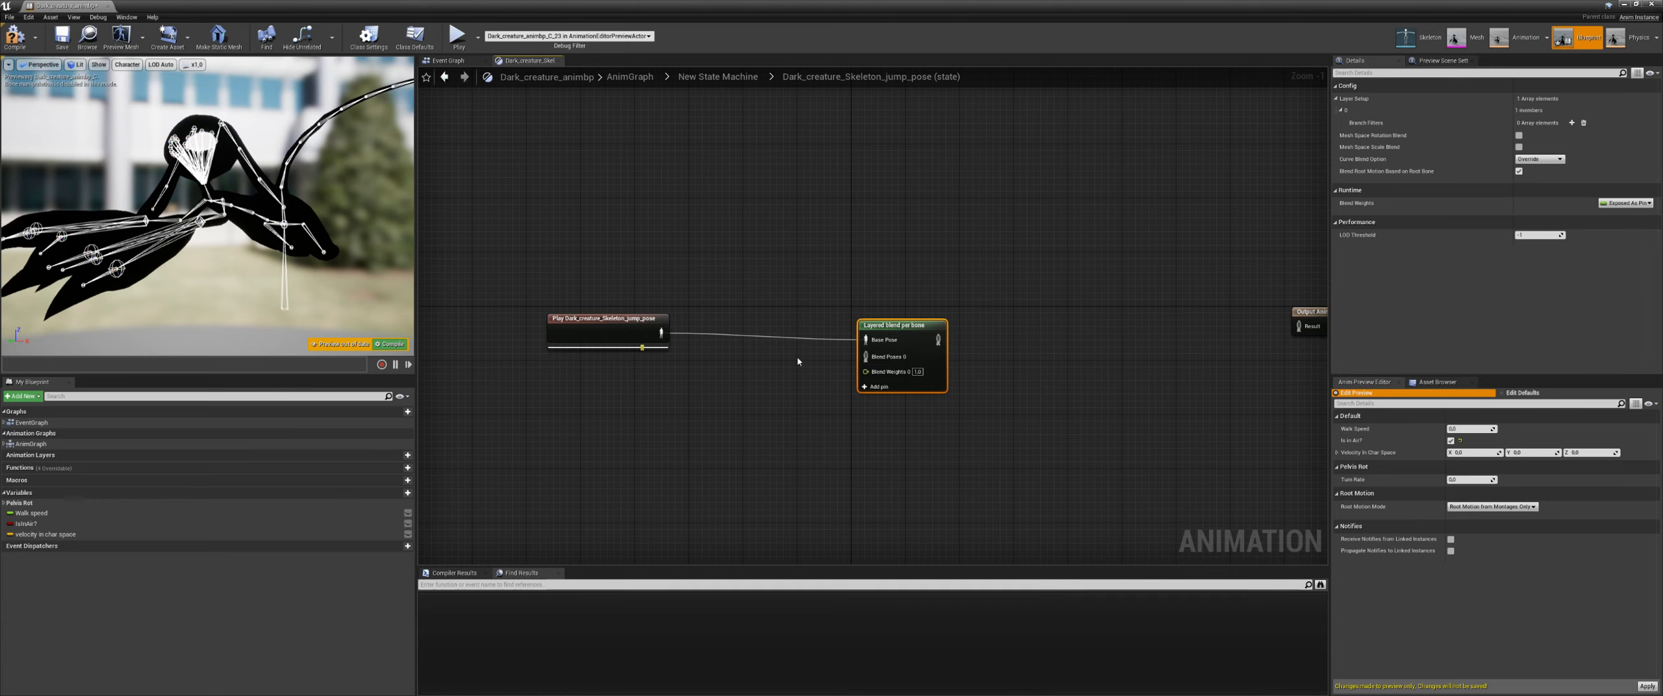
right_drag(798, 362, 732, 361)
drag(1188, 351, 1234, 326)
right_drag(966, 375, 1028, 353)
Step: Add the Dark_creature_ear_pos1 animation to the graph, connected to Blend Poses 0 of the blend node
click(1443, 382)
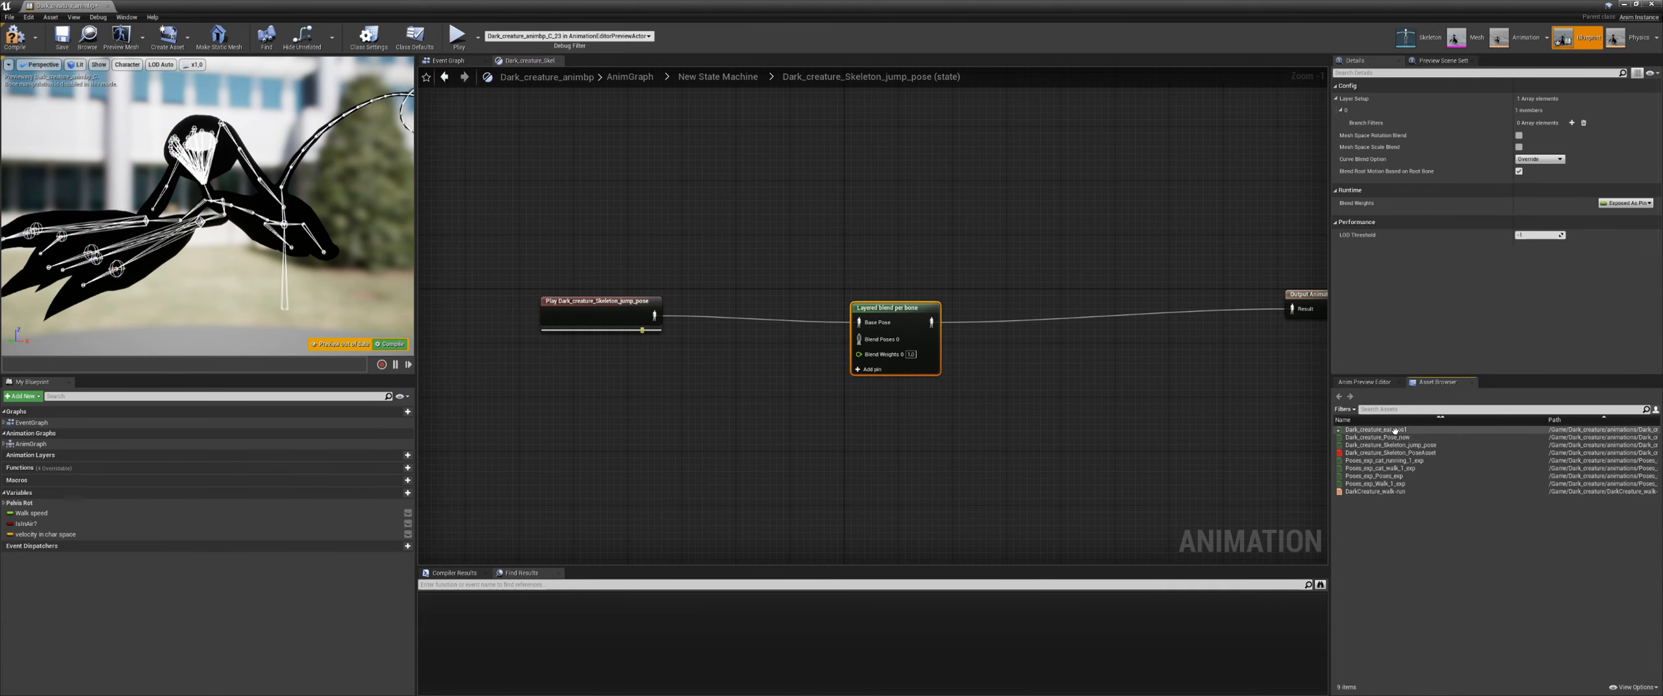
drag(1376, 430, 860, 340)
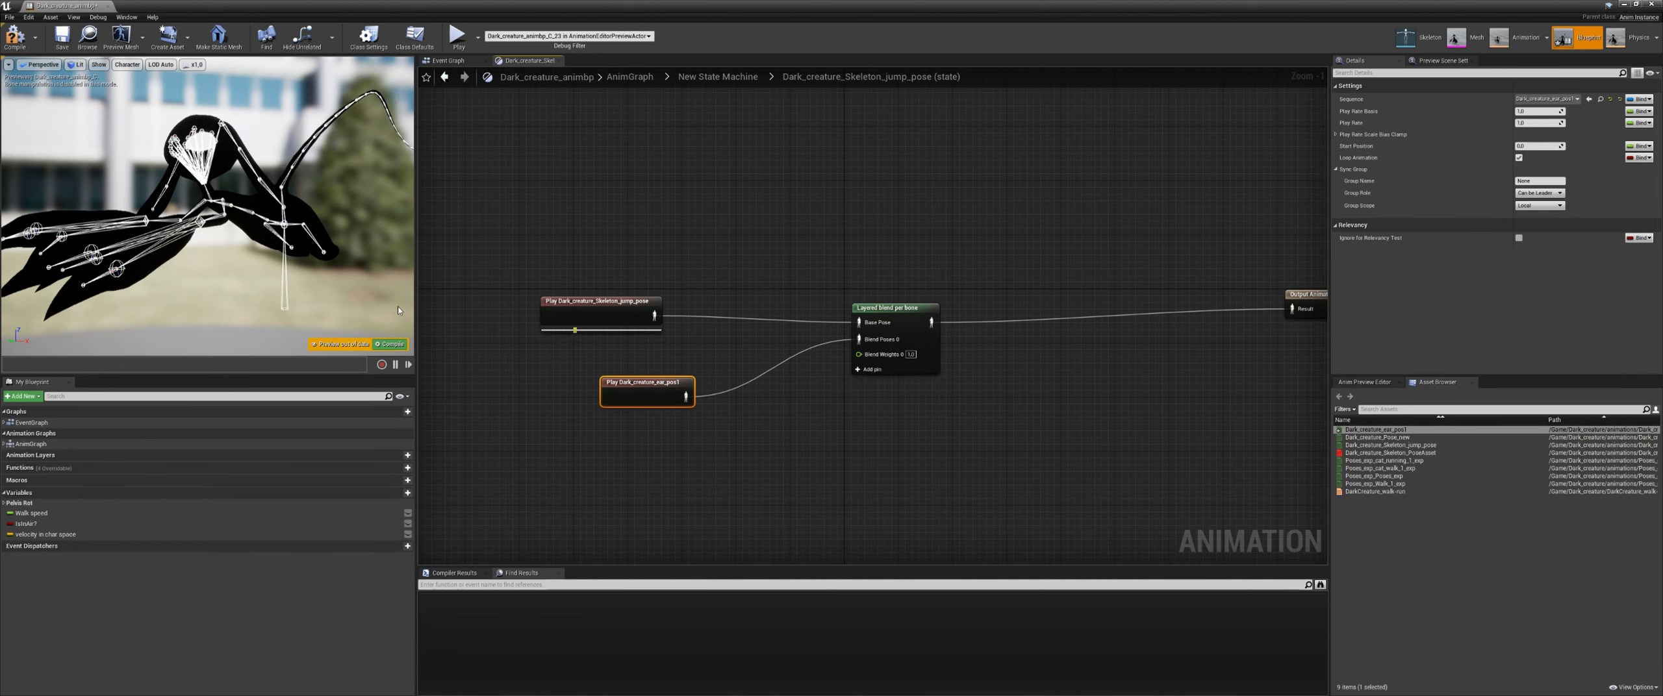
click(1364, 383)
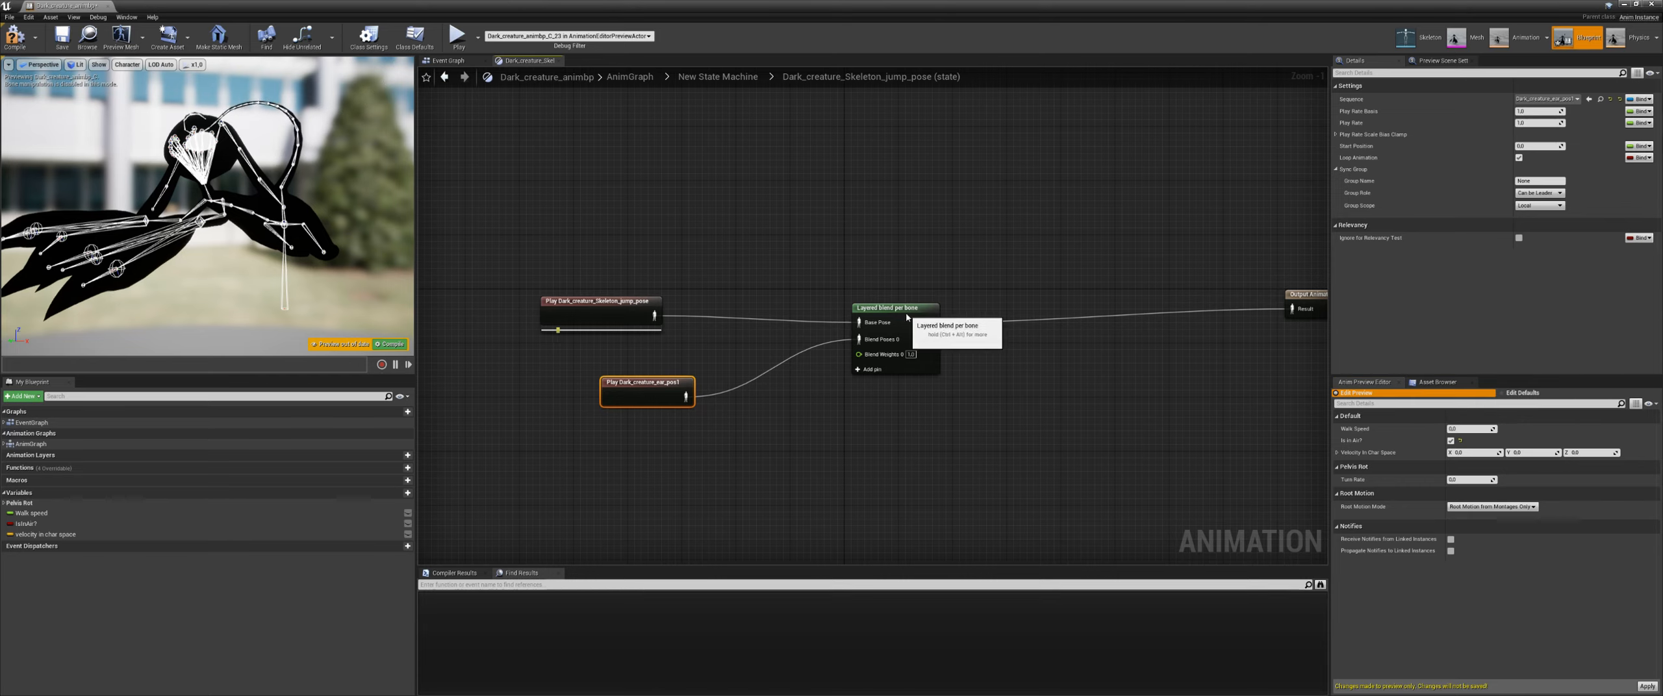
Step: Add a branch filter entry to the Layer Setup of the Layered blend per bone node
click(879, 359)
drag(845, 404, 845, 403)
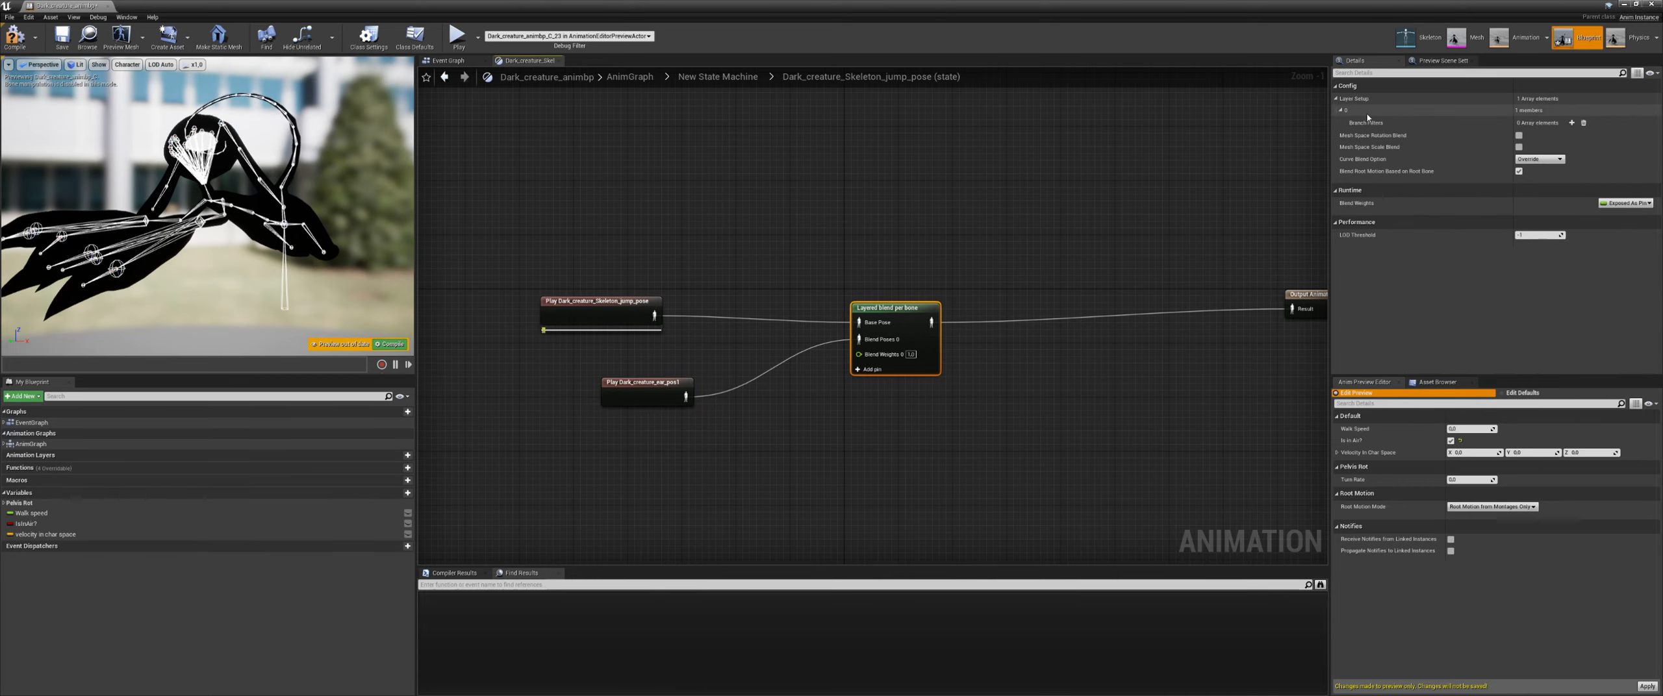
click(1336, 98)
click(1336, 98)
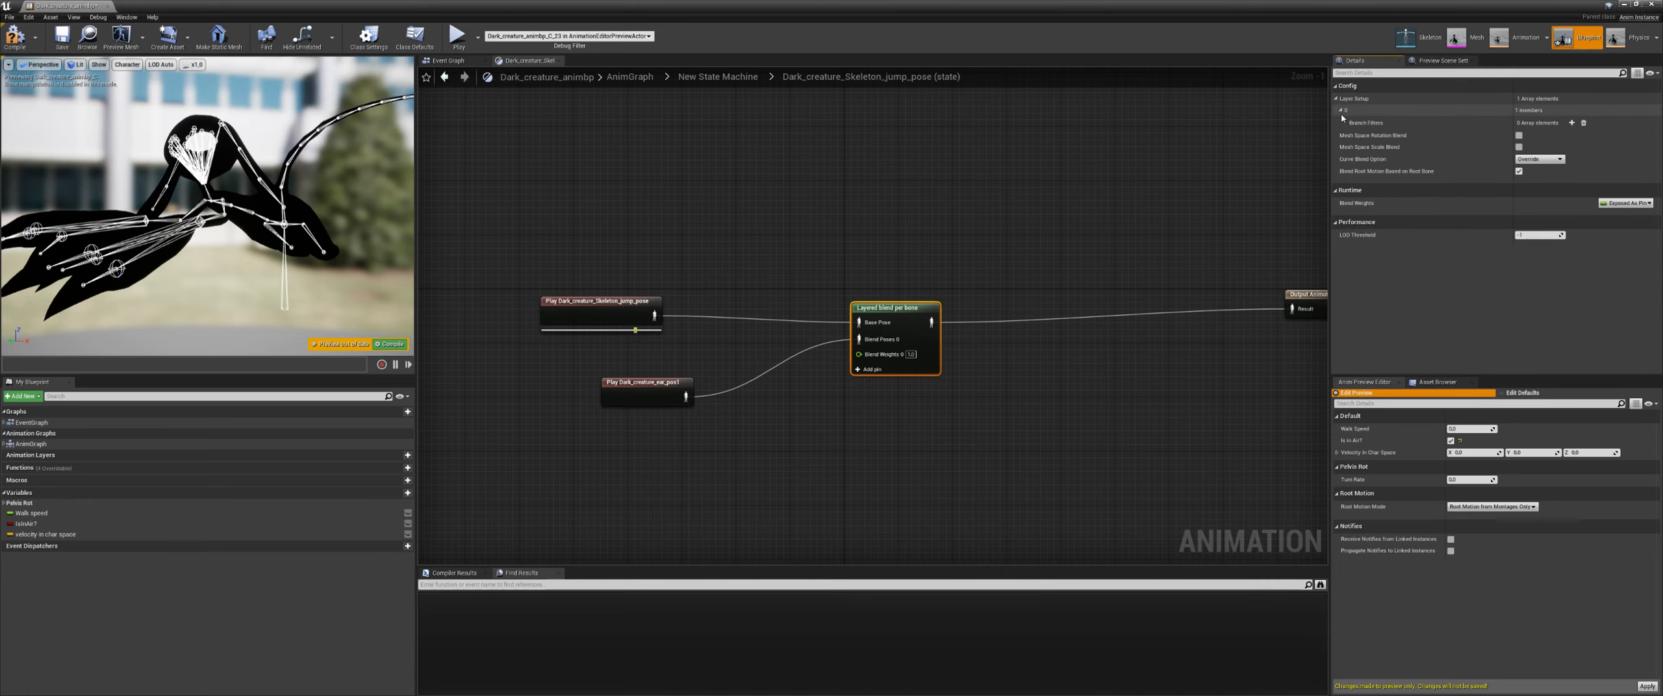
click(1340, 112)
click(1341, 112)
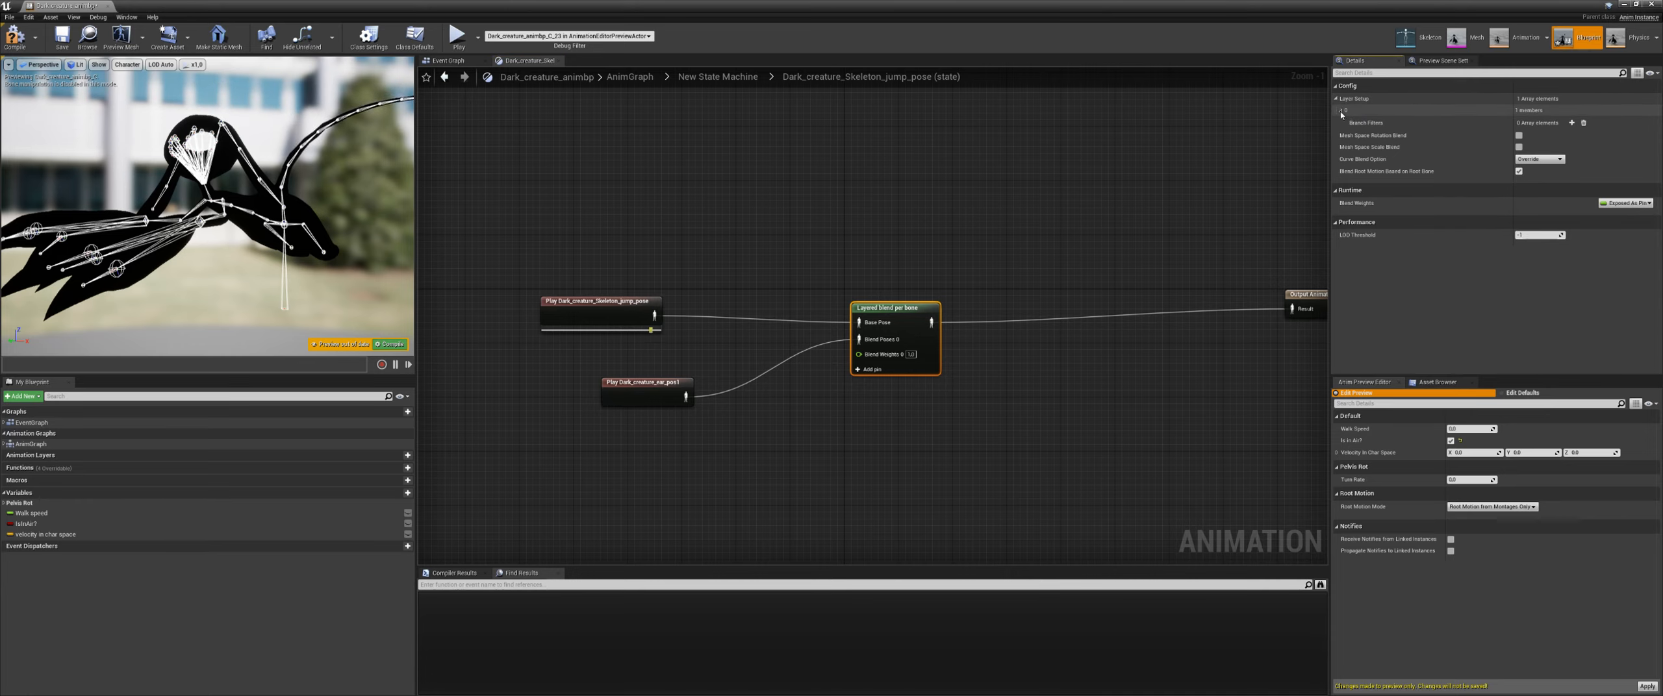
click(1571, 123)
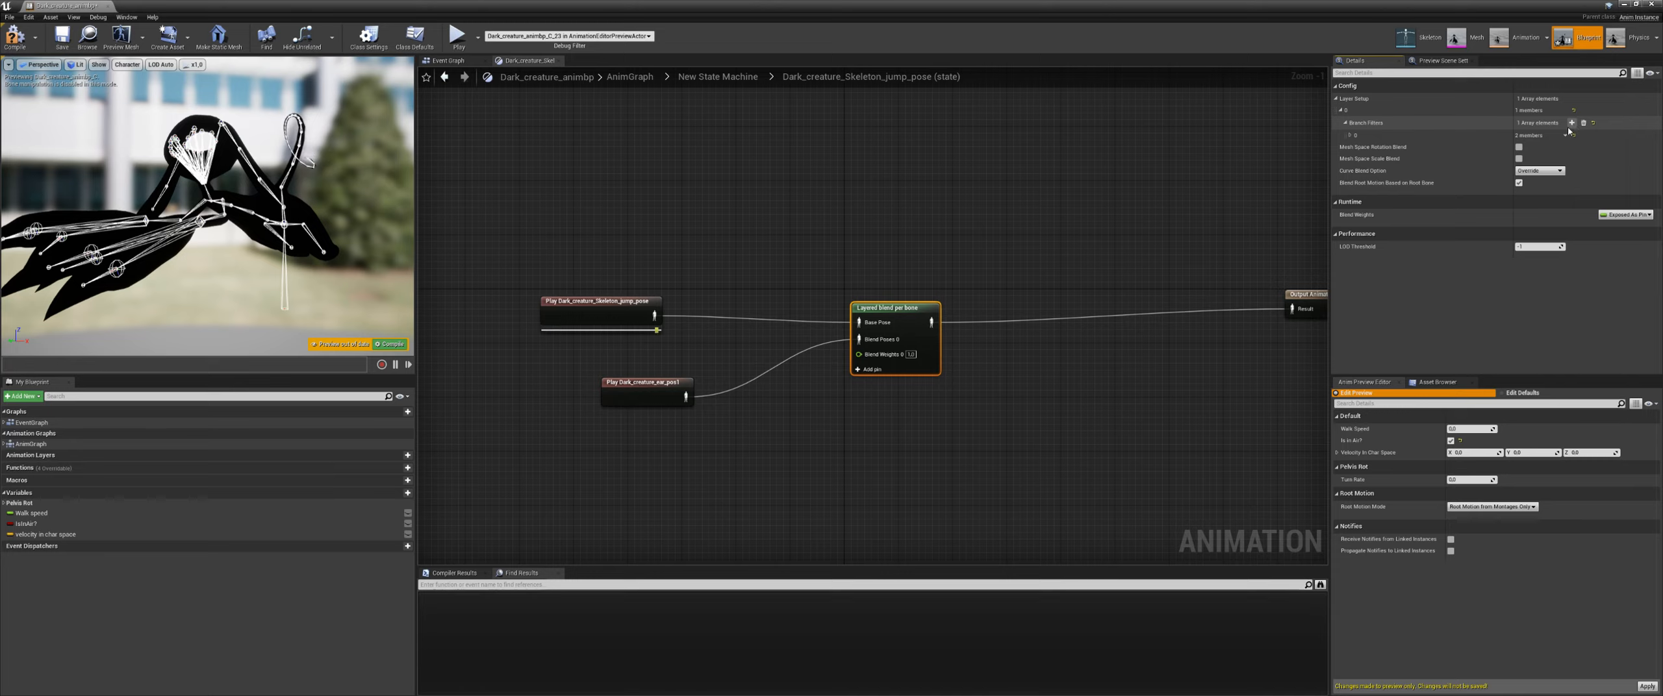
Step: Set the new branch filter's Bone Name to head
click(1350, 136)
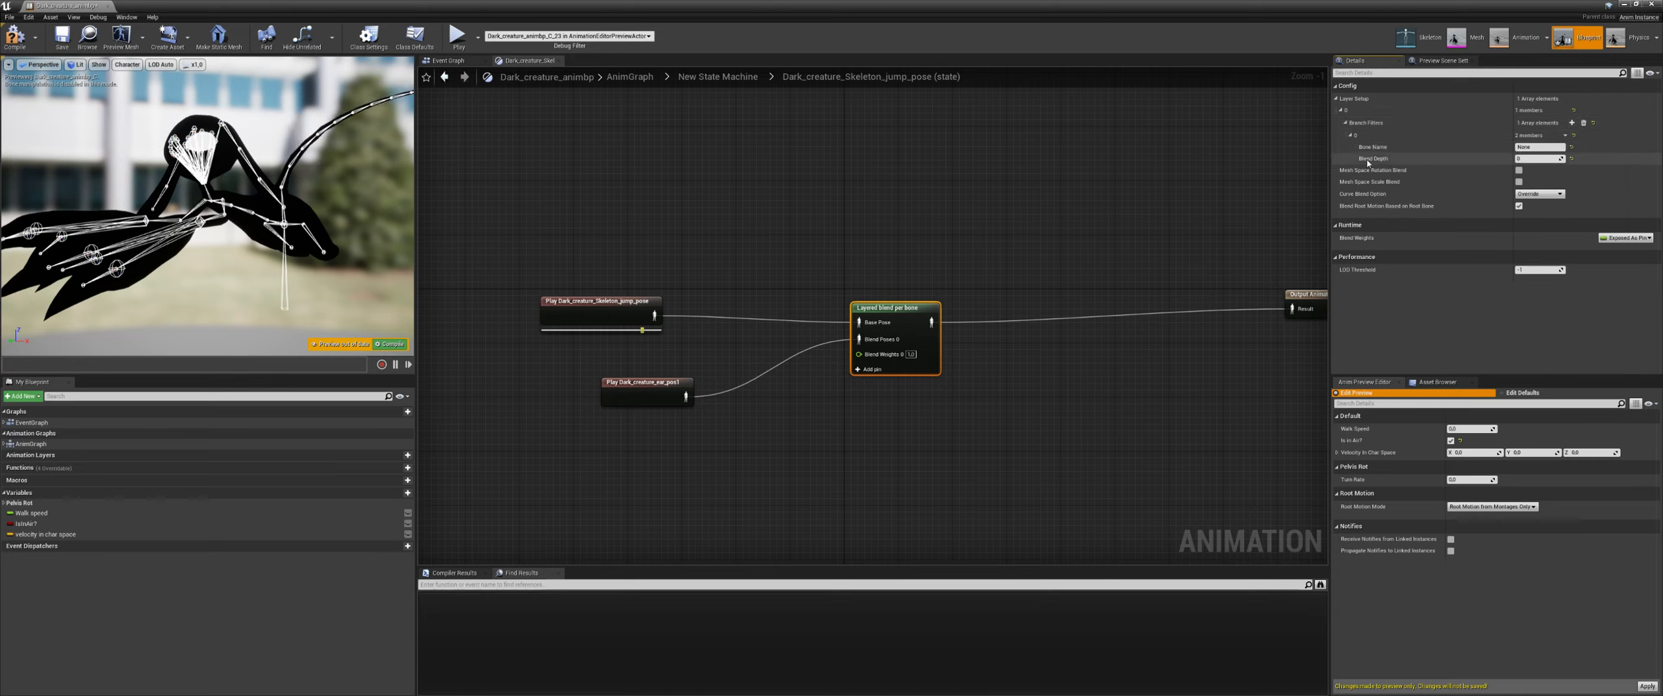
click(1543, 147)
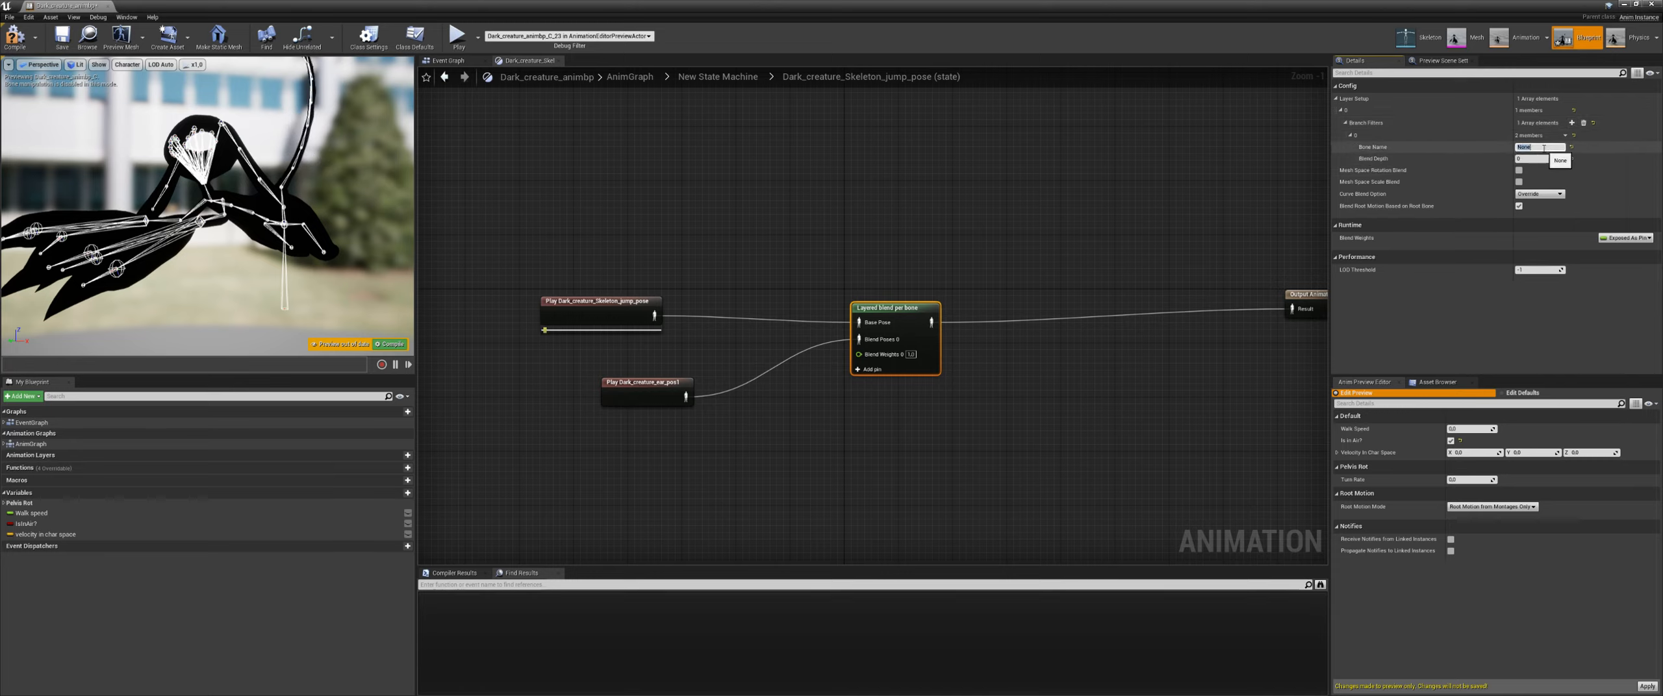
text(head)
key(Return)
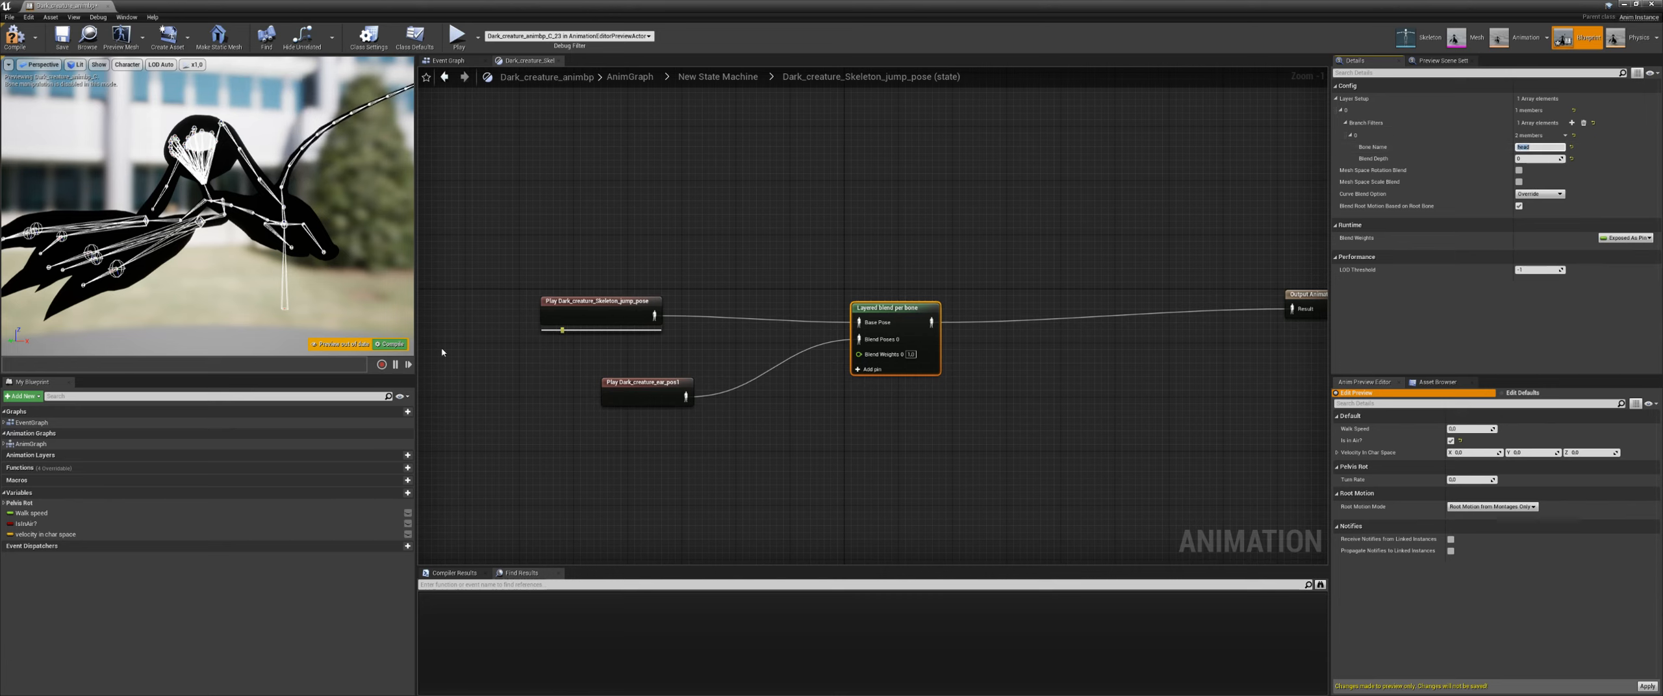
Step: Enable Is in Air? in the preview and inspect the blended jump pose
click(1450, 441)
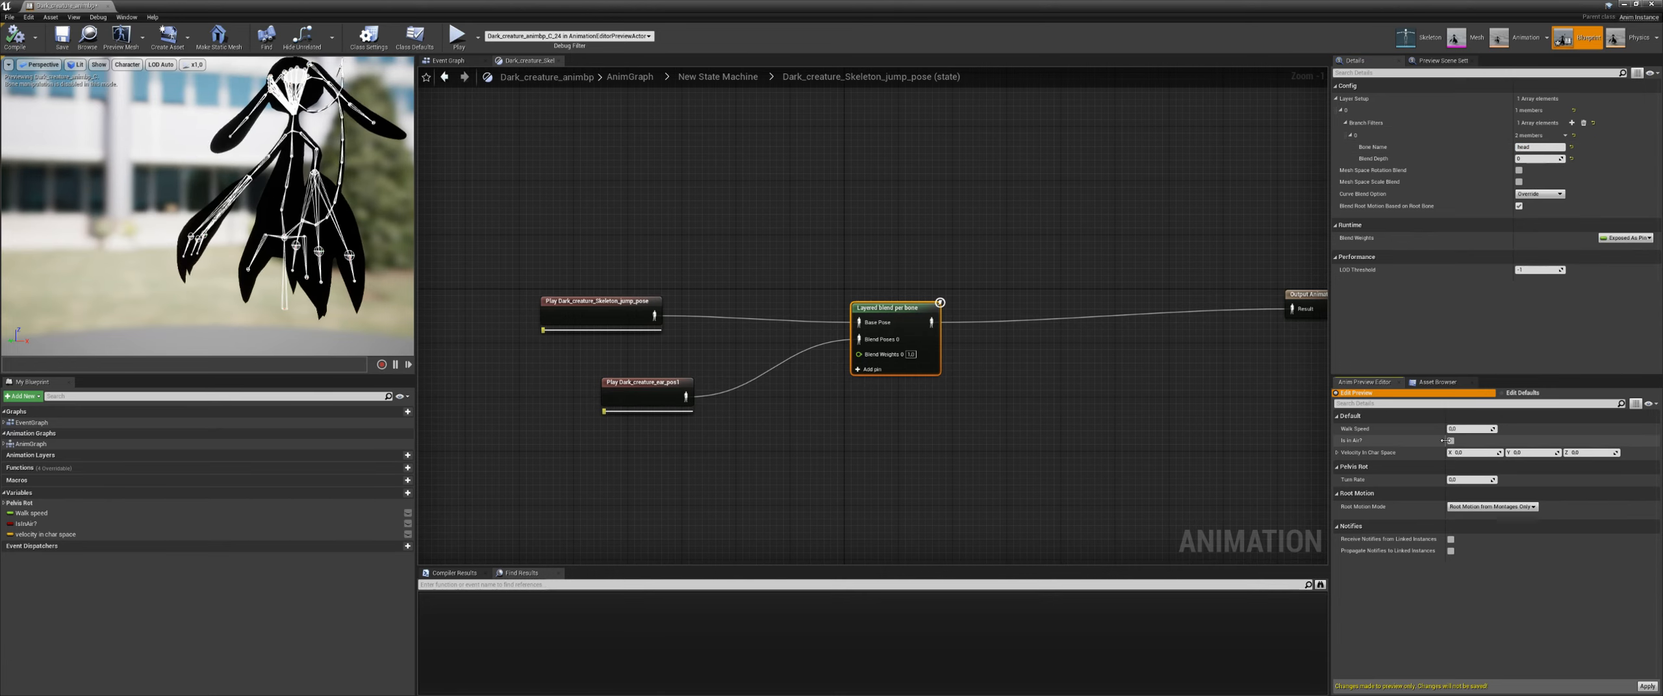
click(1450, 441)
middle_drag(254, 262, 245, 202)
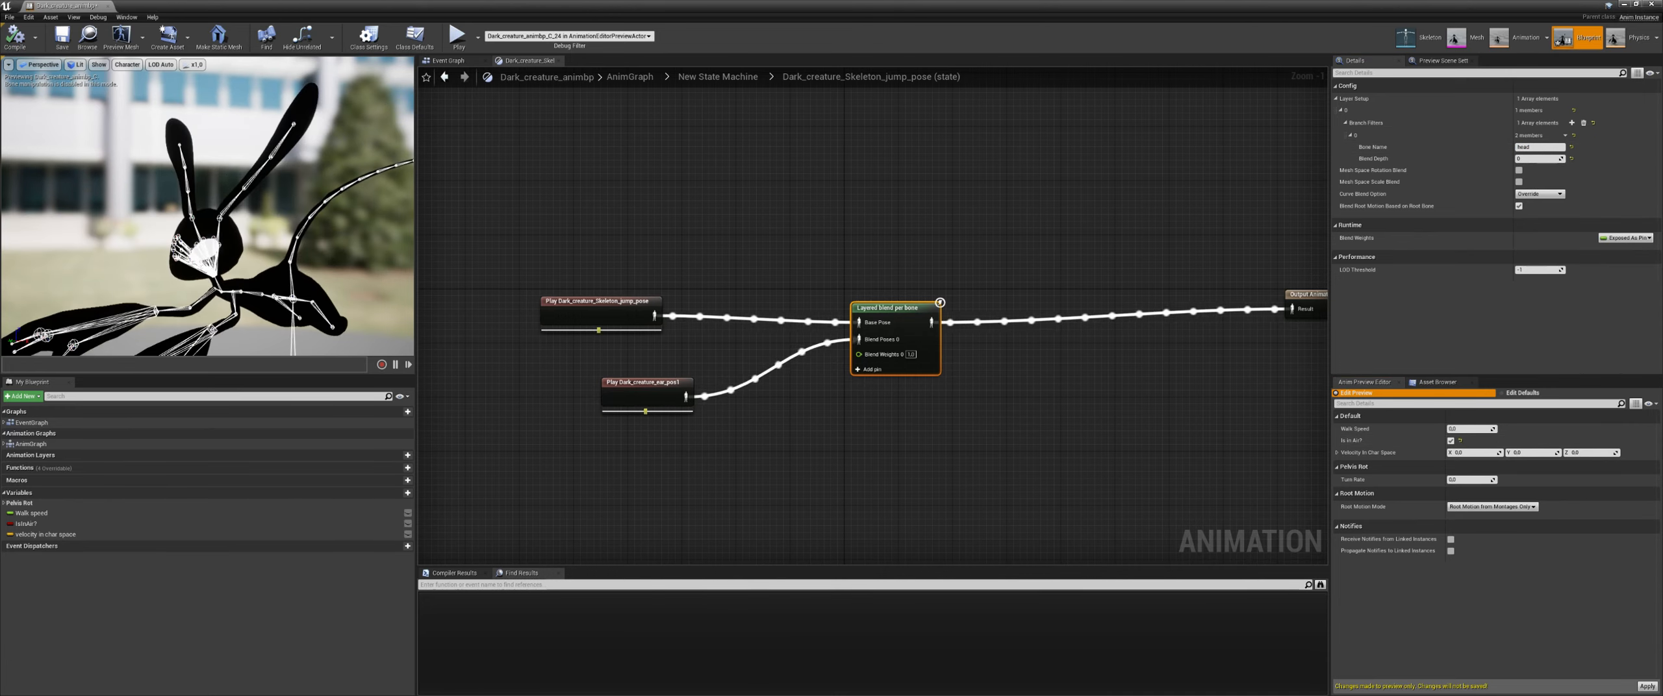
right_drag(1013, 246, 1037, 221)
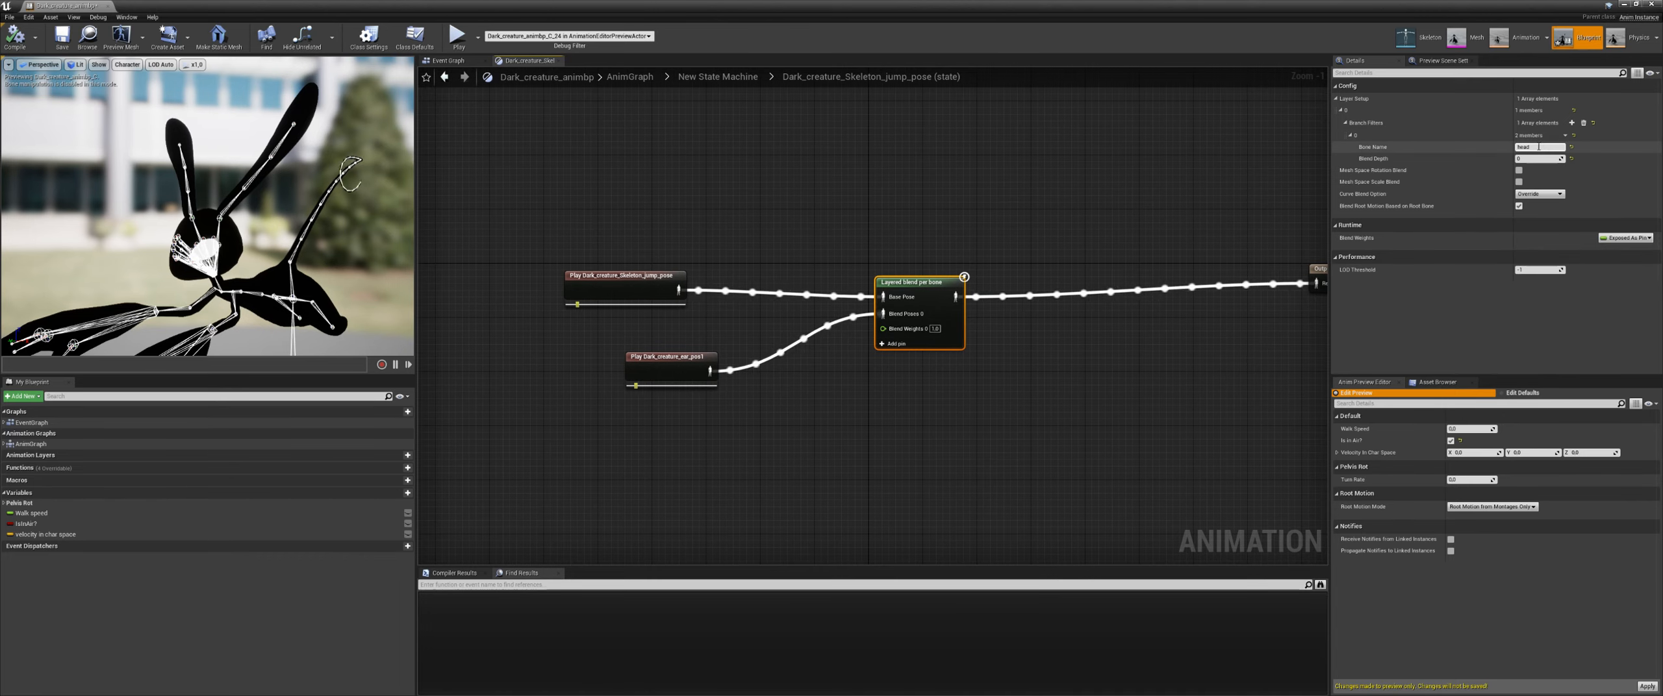
Step: Open the Dark_creature_Skeleton asset and examine the head bone with its child ear bones
drag(127, 6, 181, 31)
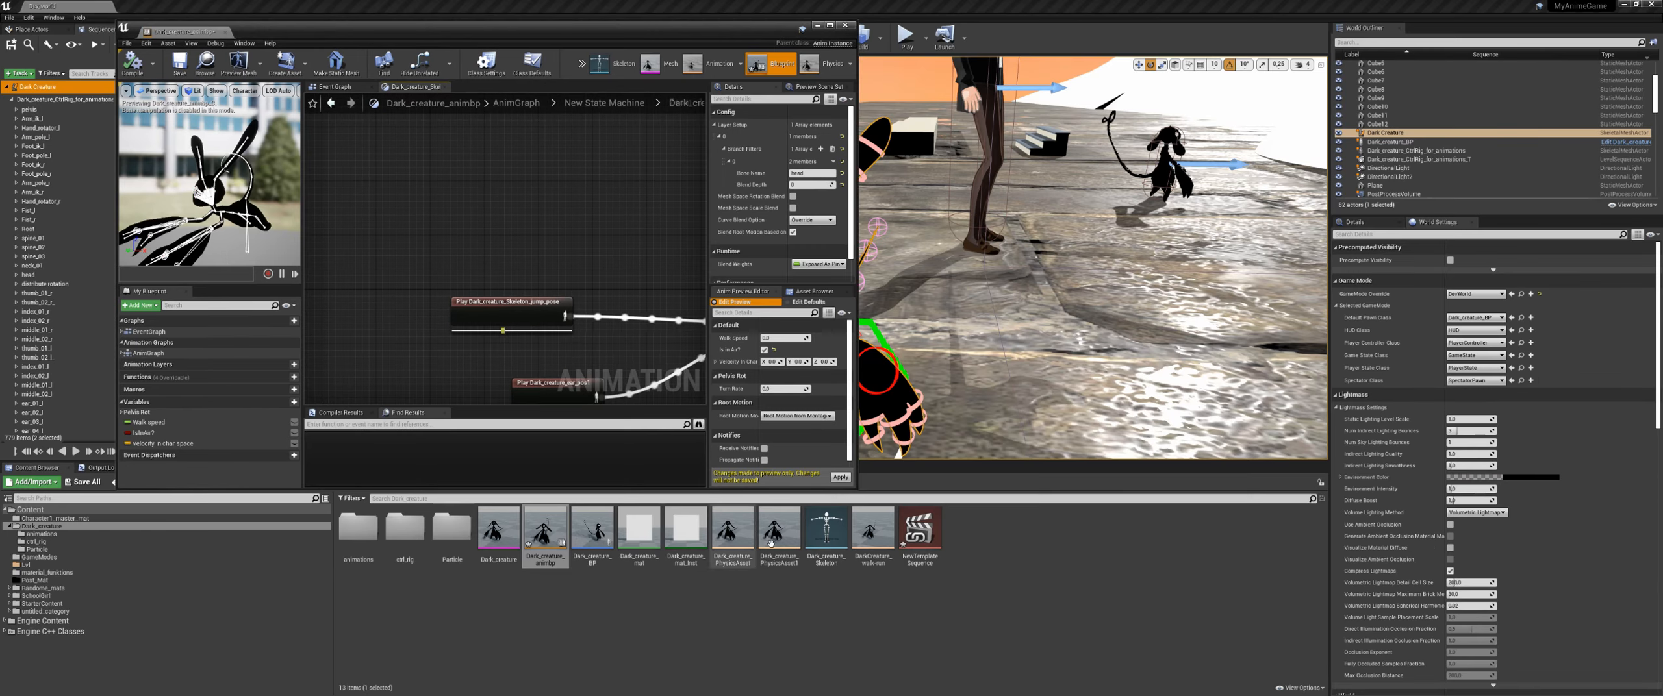
double_click(826, 529)
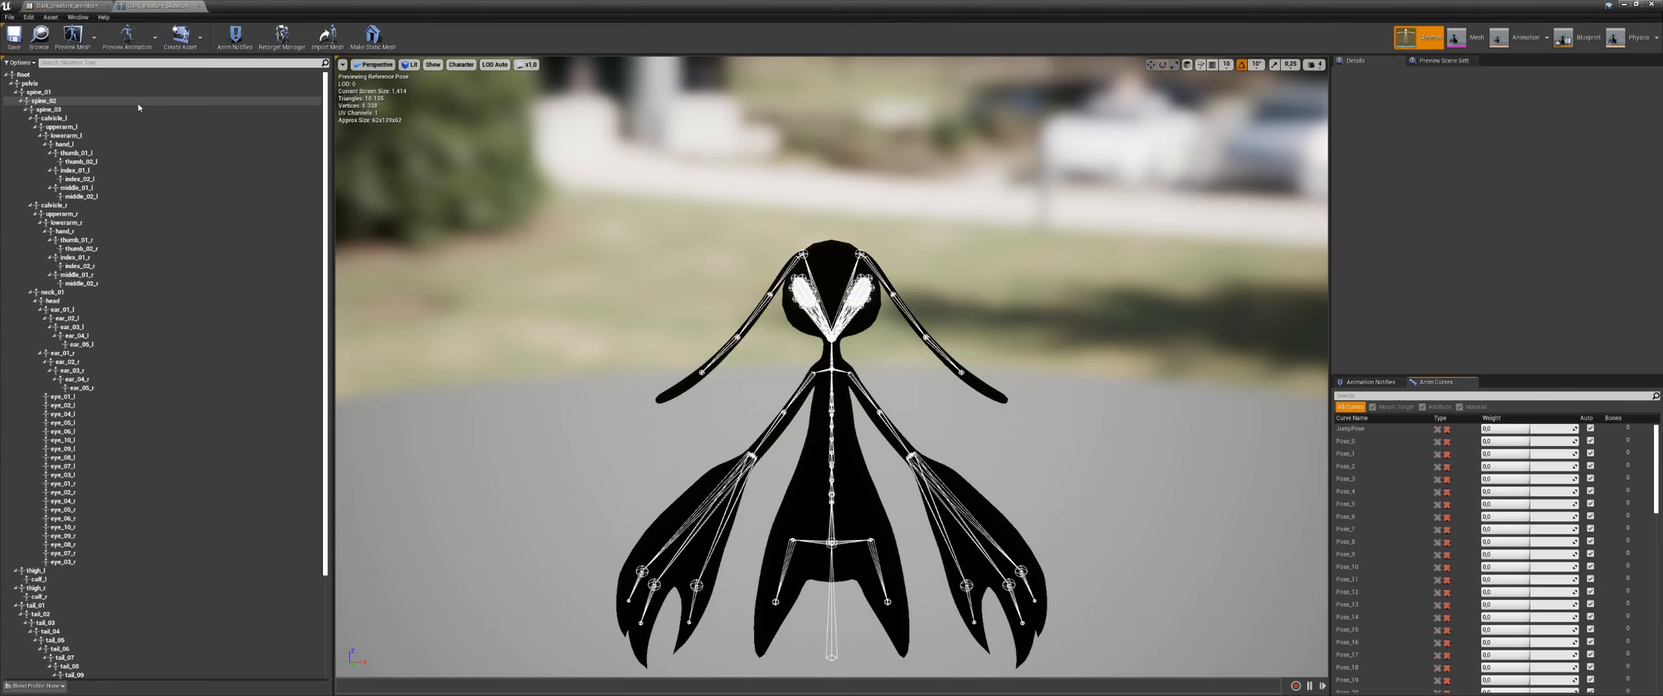
click(52, 300)
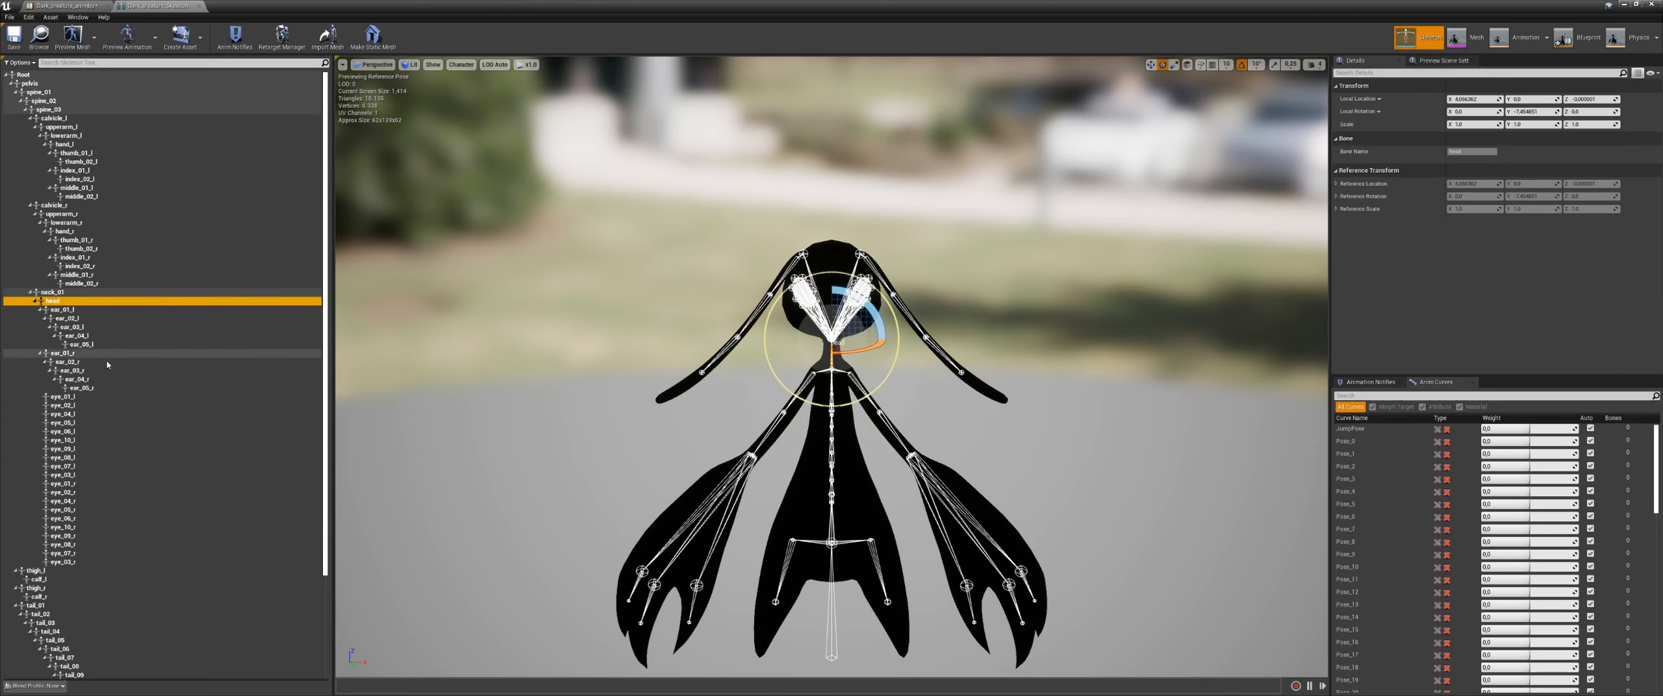
shift+click(108, 388)
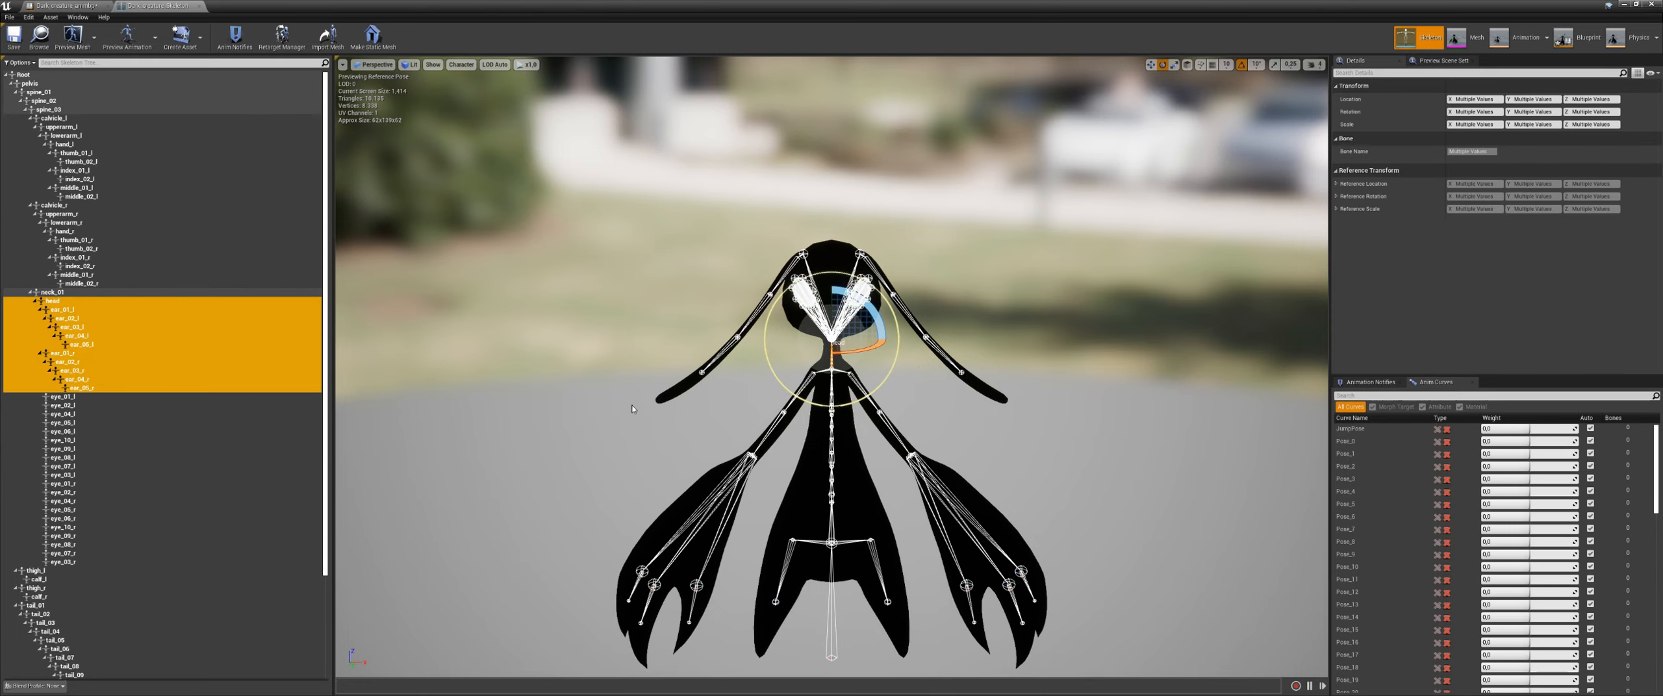
alt+drag(632, 406, 487, 432)
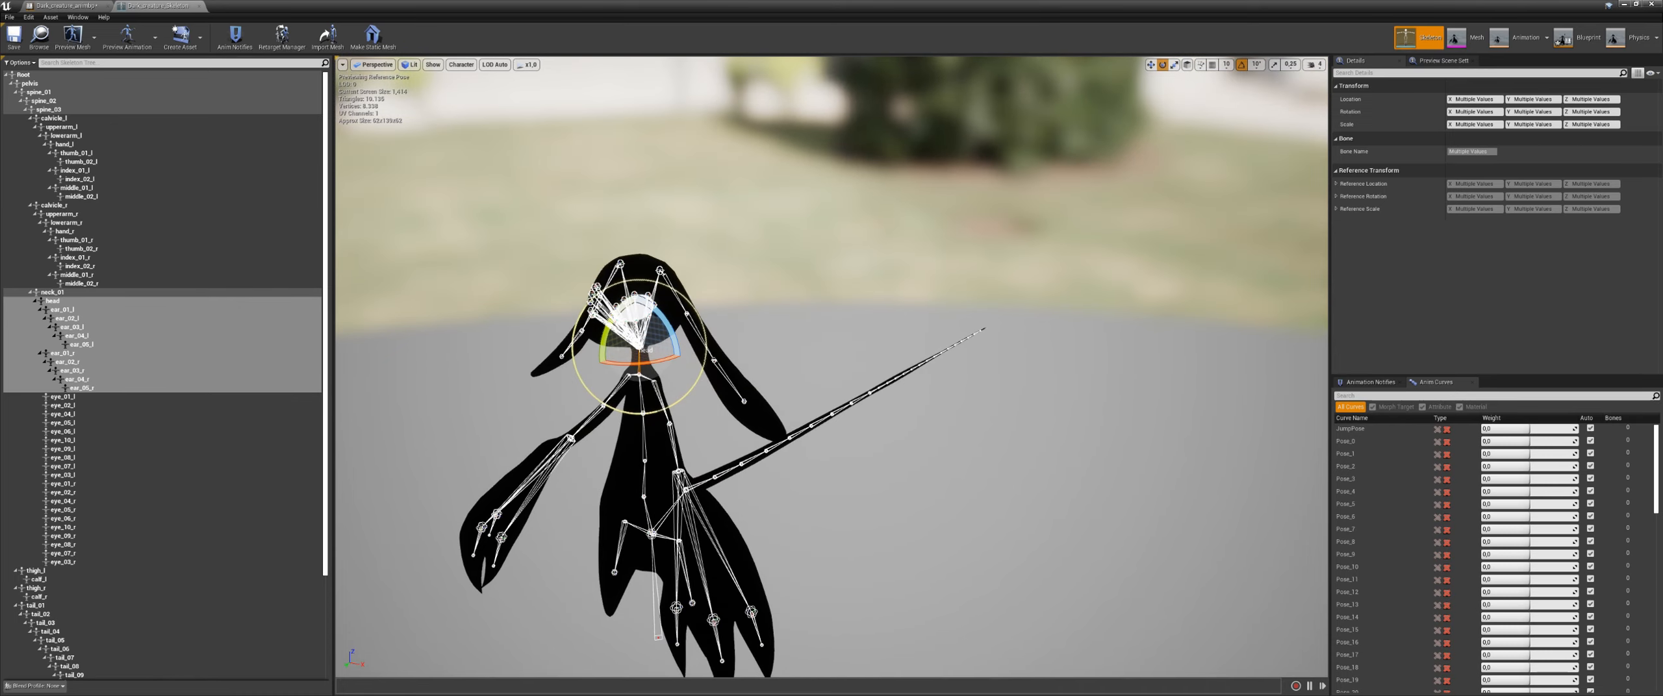
middle_drag(717, 315, 639, 224)
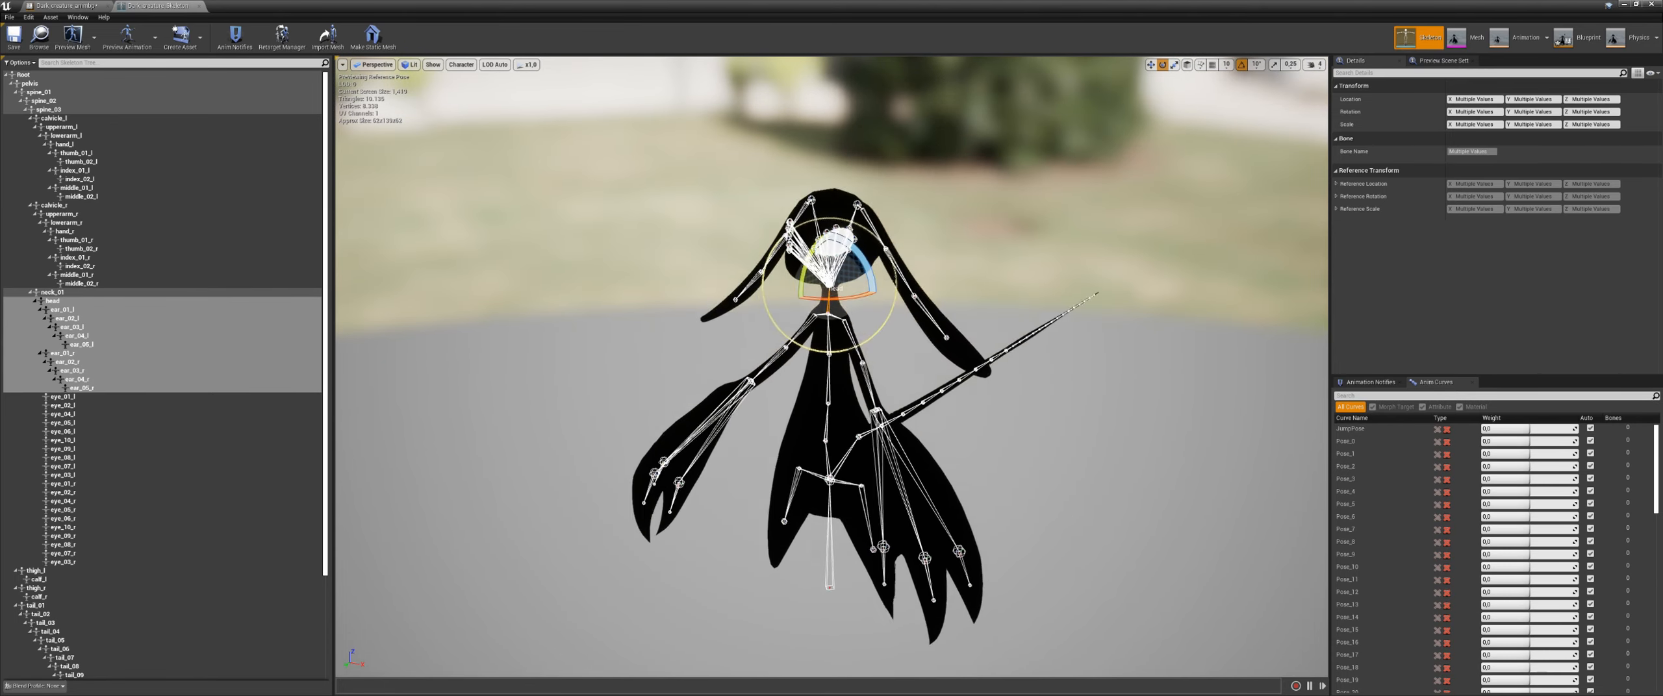
alt+right_drag(639, 224, 688, 223)
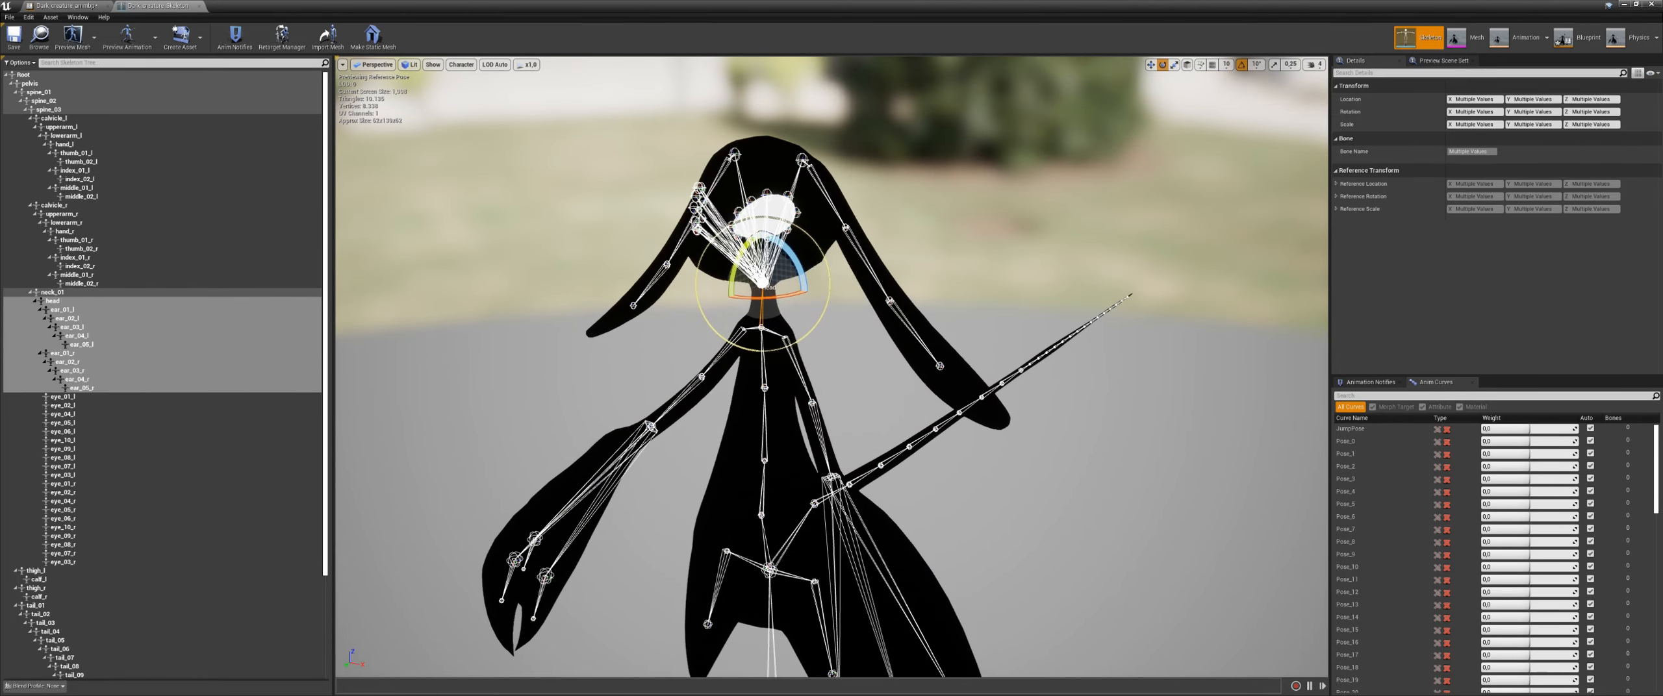
Step: Set the first branch filter's Bone Name to ear_01_l and restart the jump preview by toggling Is in Air?
click(78, 4)
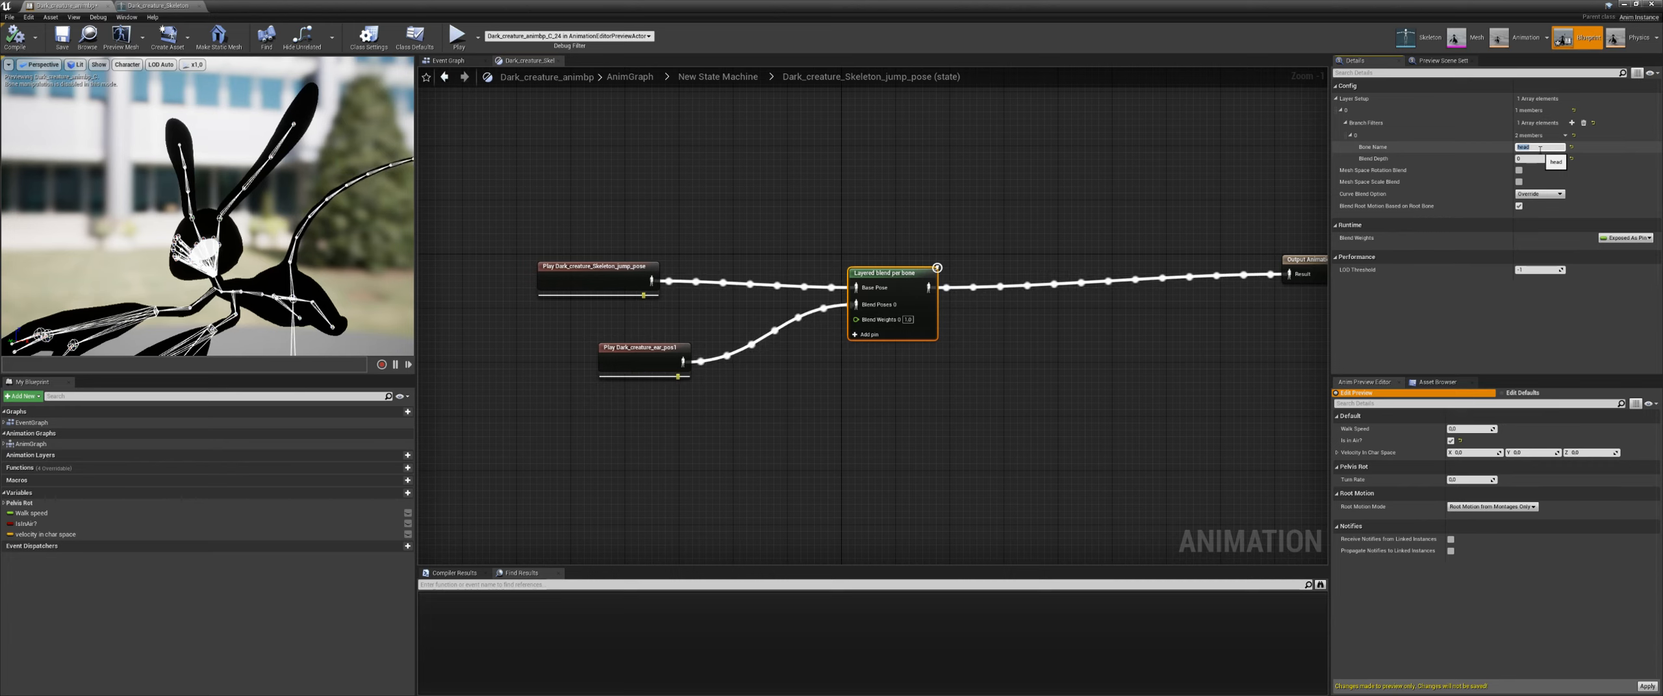
click(158, 5)
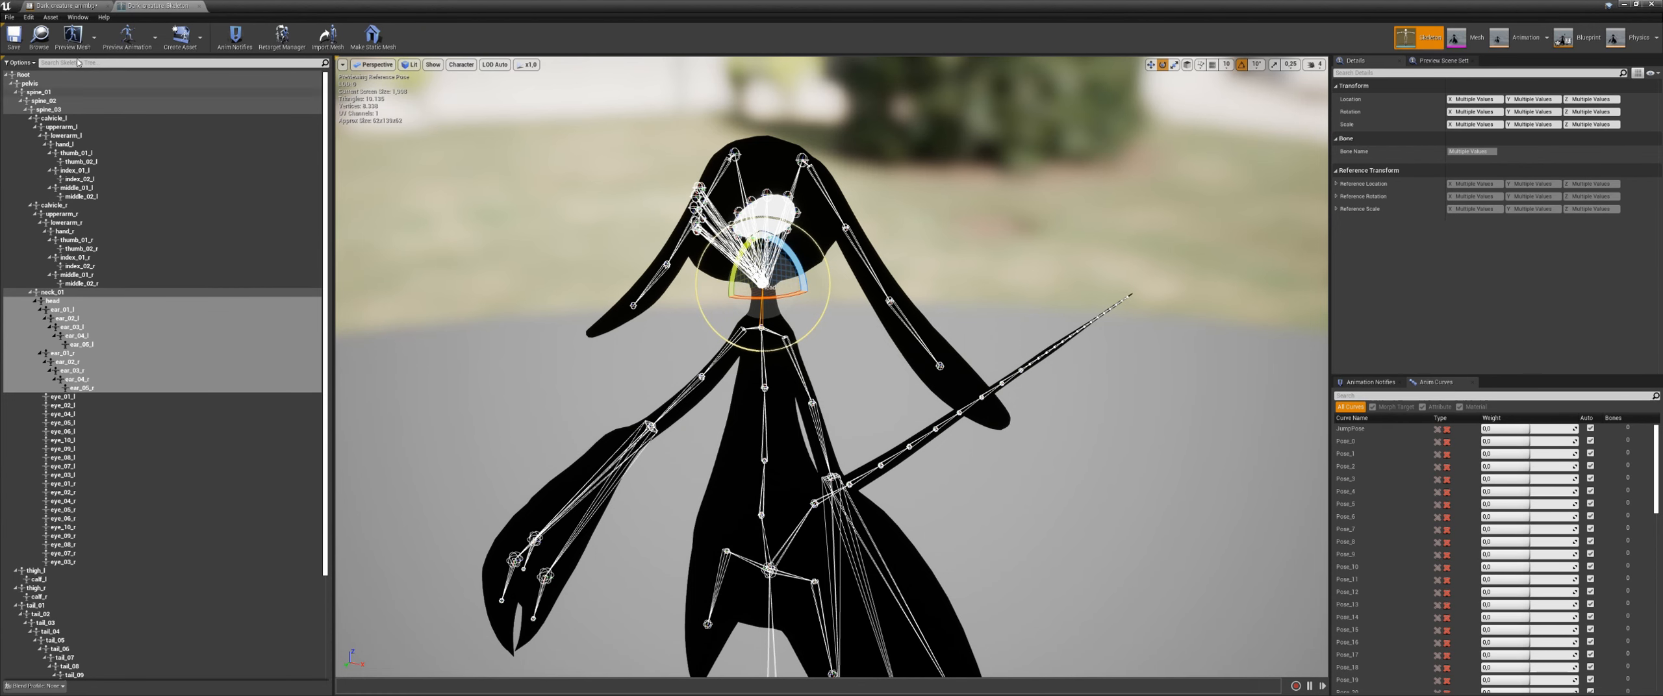
click(65, 5)
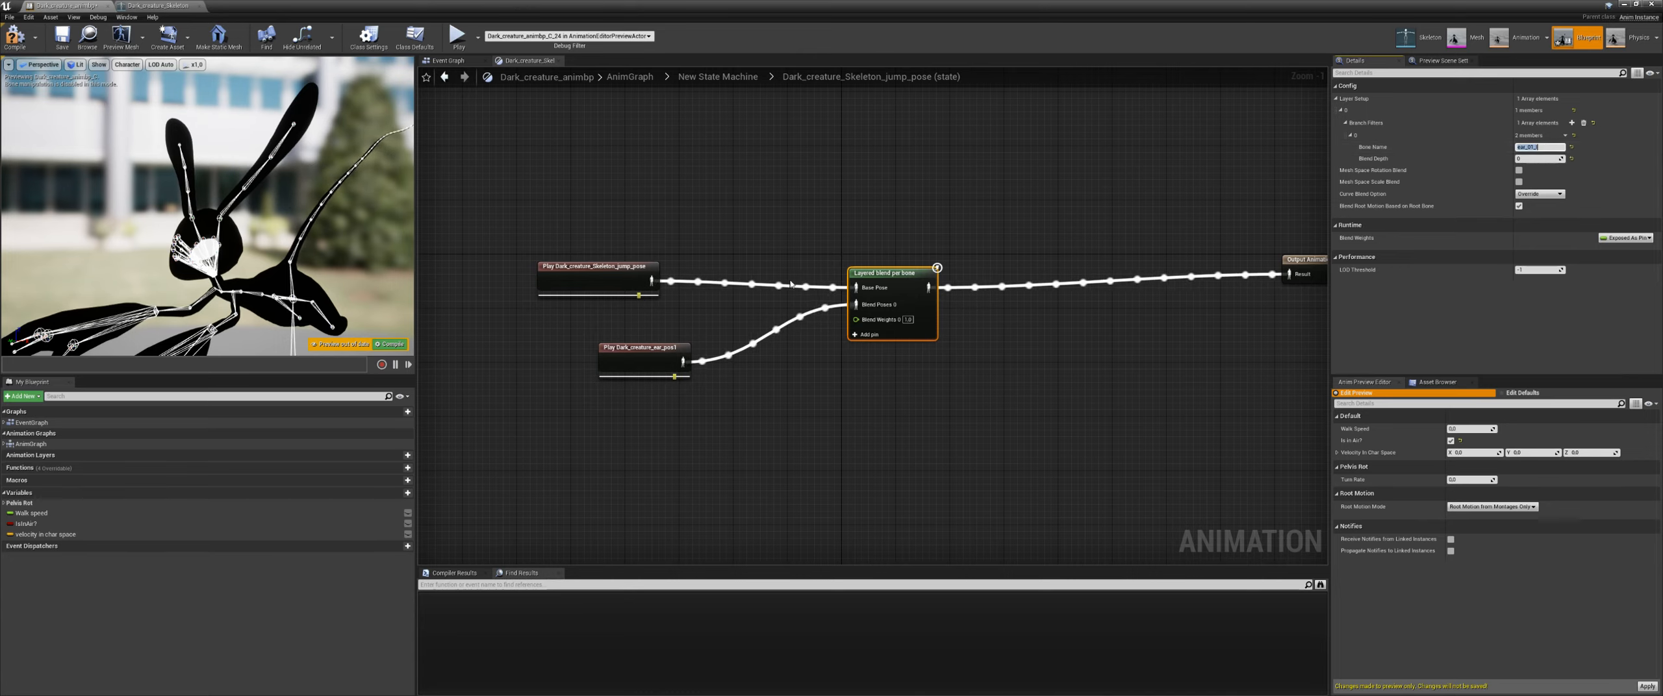
click(1451, 441)
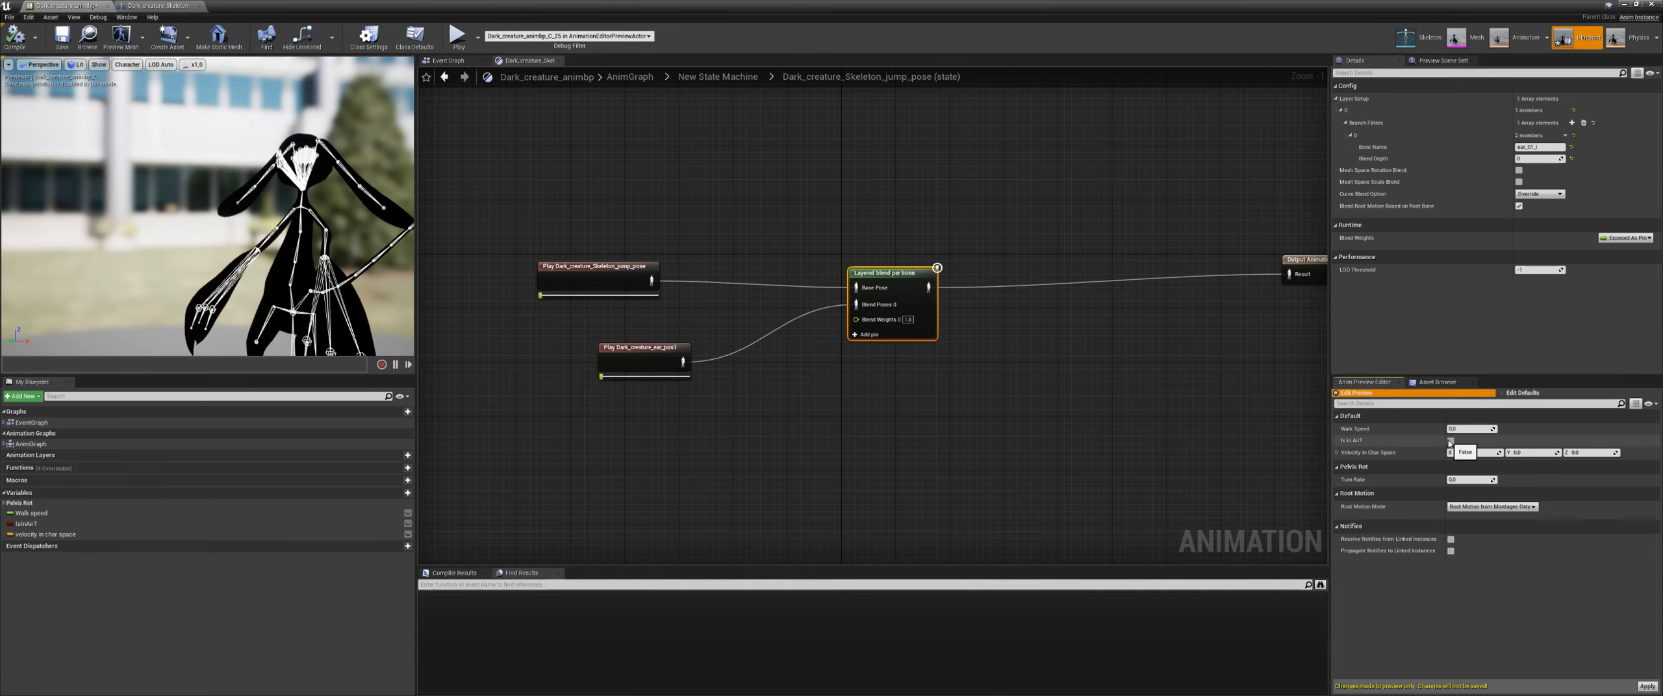
click(1450, 441)
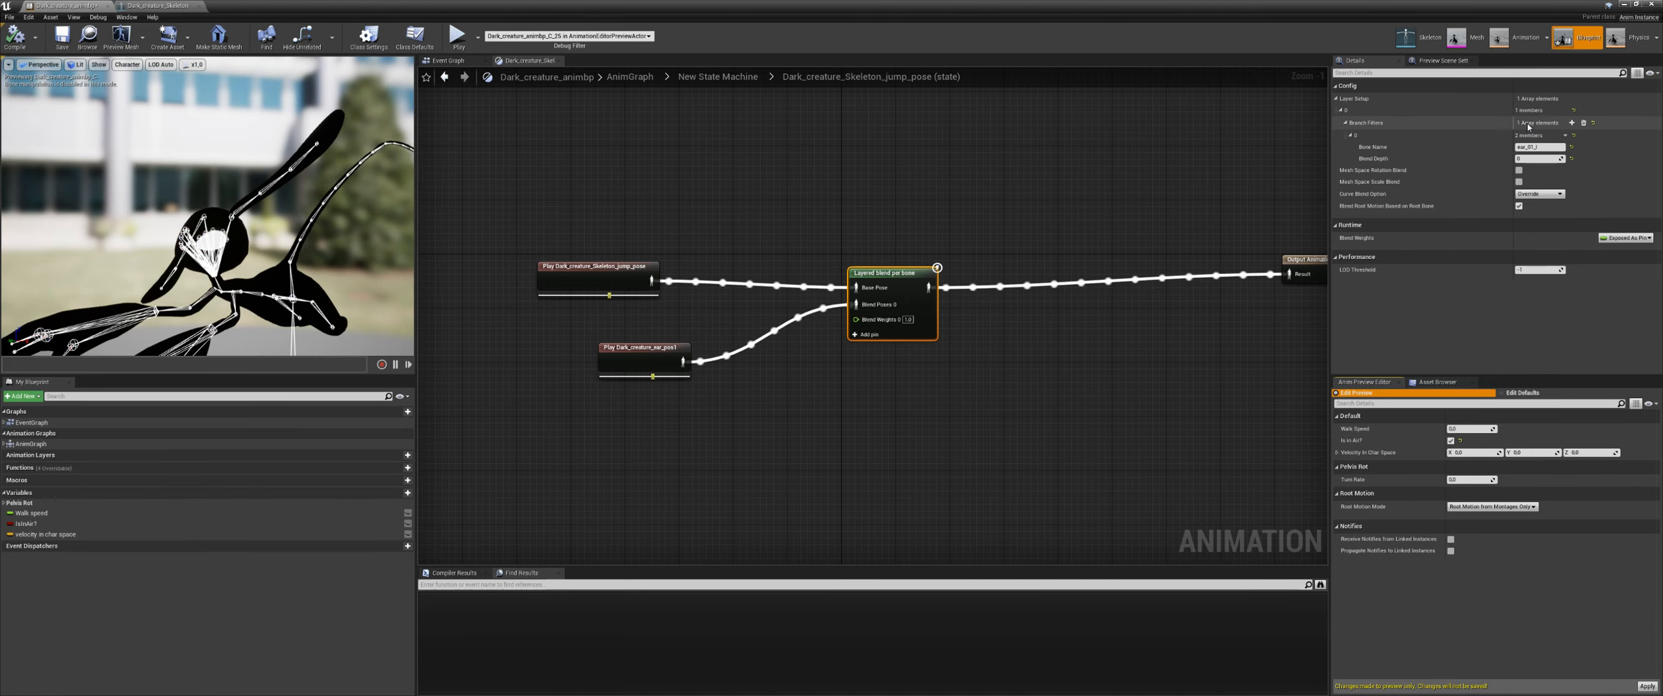
Step: Add a second branch filter to the layer setup with the Bone Name ear_01_r
click(1571, 123)
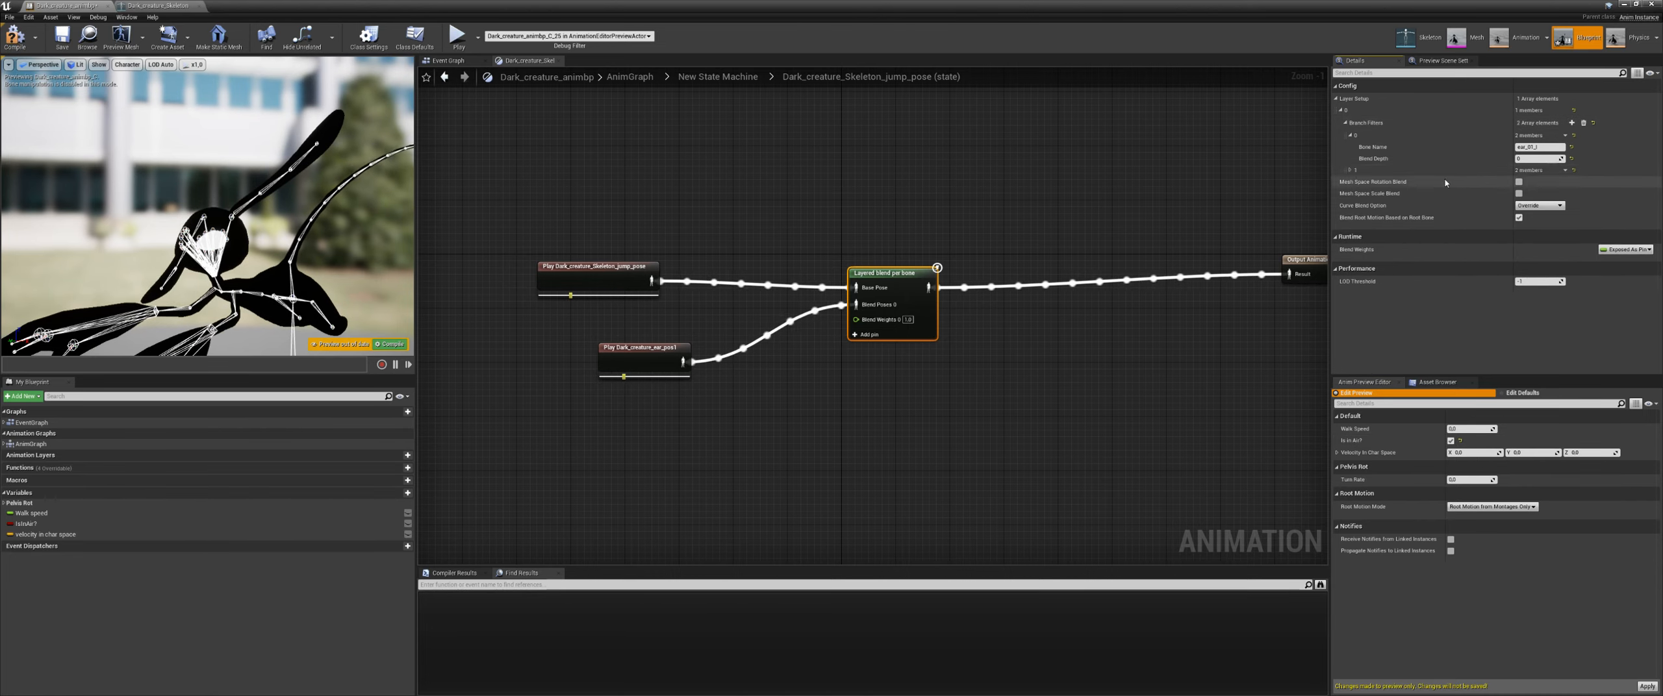
click(1350, 171)
click(1537, 183)
text(ear_0)
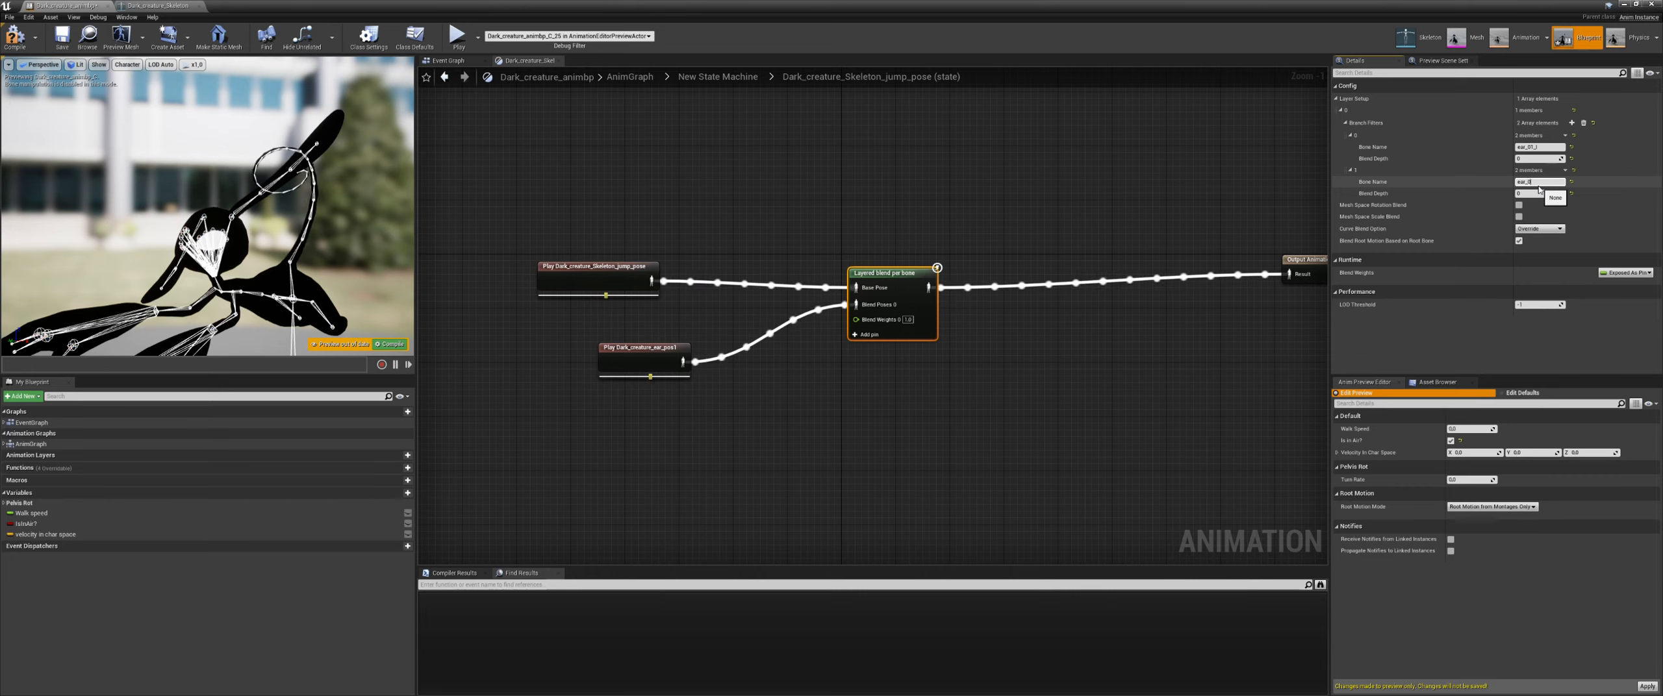
text(1_r)
key(Return)
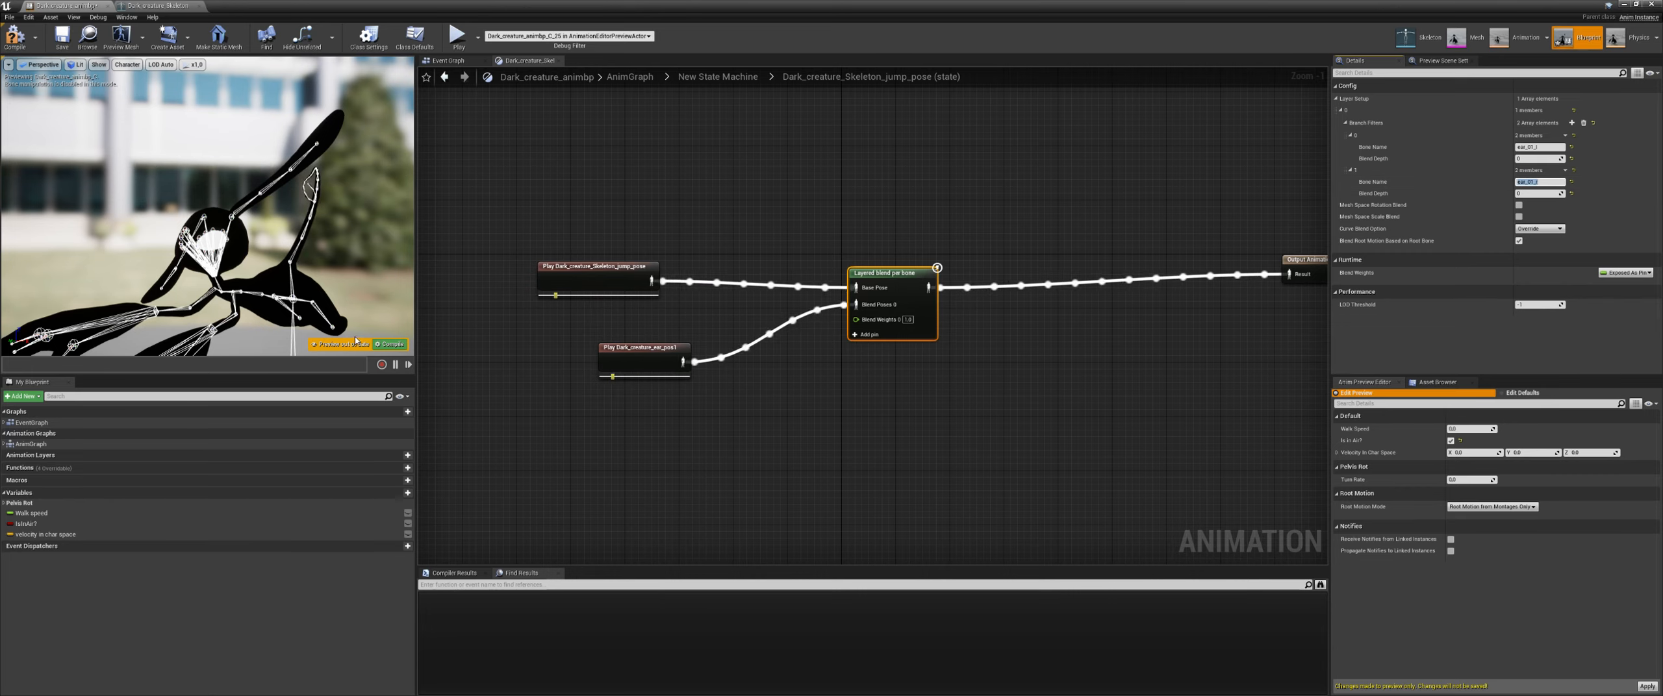
Step: Compile the animation blueprint and toggle Is in Air? off and on to inspect the ears in the jump preview
click(391, 344)
click(1451, 441)
click(1451, 441)
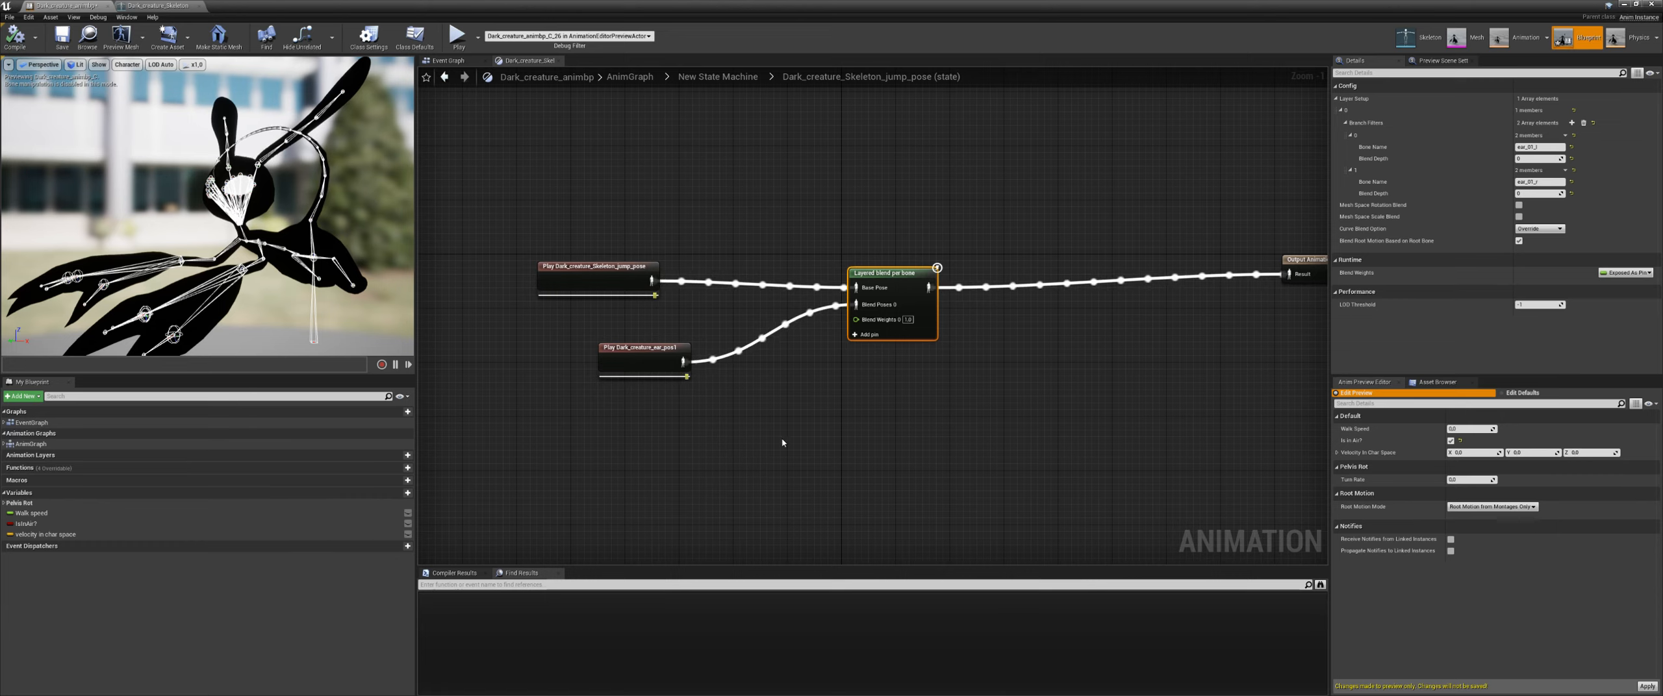
Step: Set Blend Weights 0 of the Layered blend per bone node to 0 and restart the jump preview
drag(856, 319, 803, 356)
right_drag(748, 418, 720, 430)
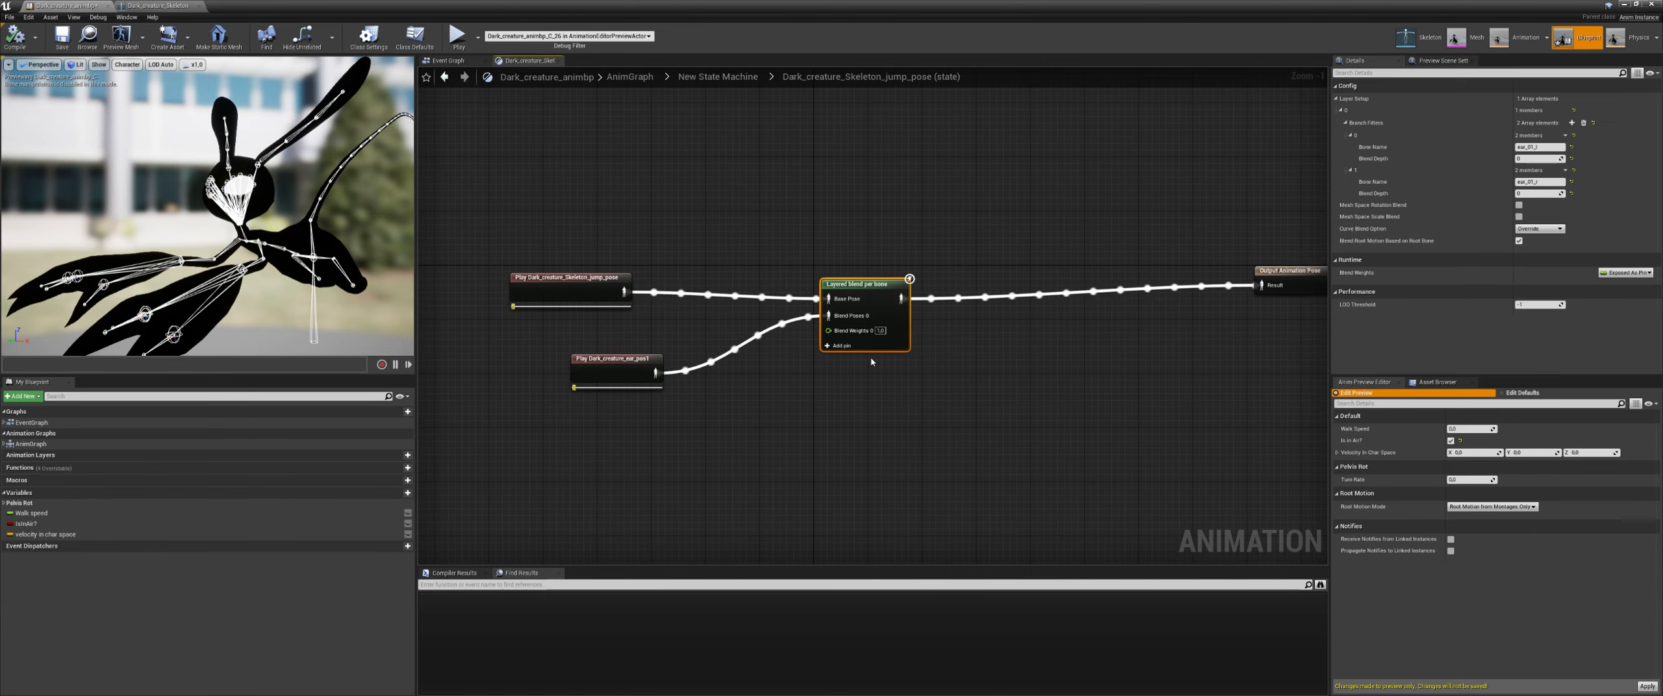
click(880, 331)
text(0)
key(Return)
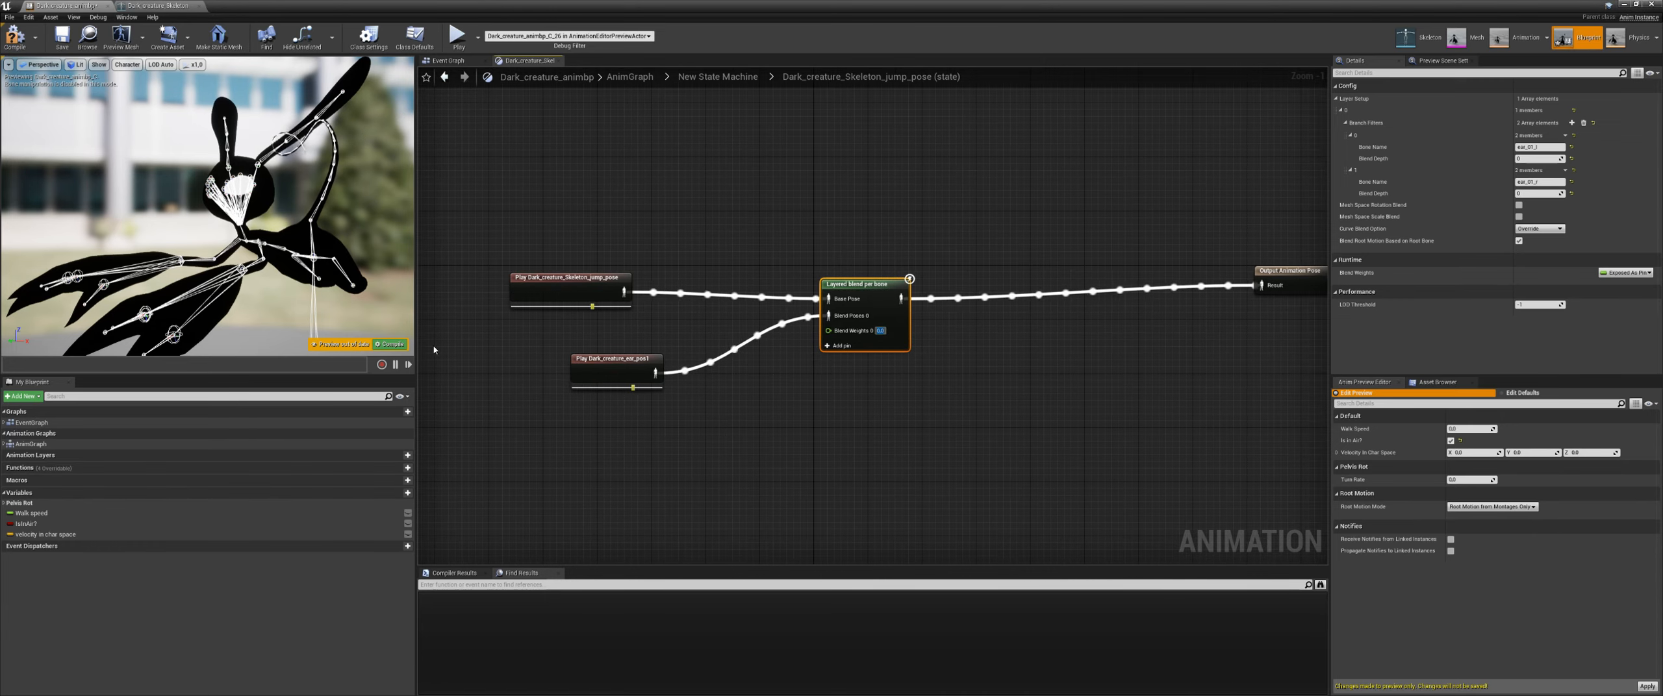
click(1450, 440)
click(1450, 441)
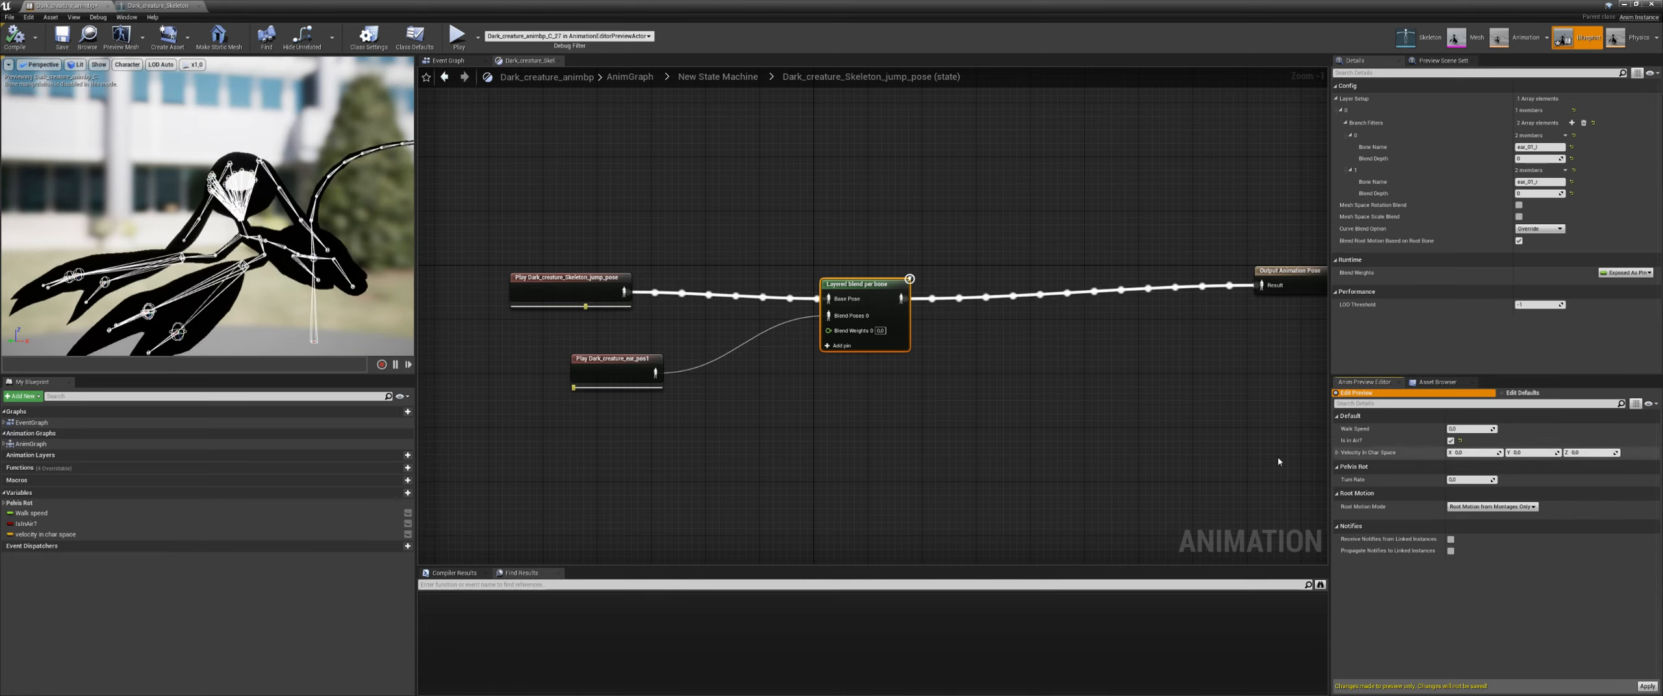
Step: Set Blend Weights 0 back to 1 and compile the animation blueprint
click(883, 332)
text(1)
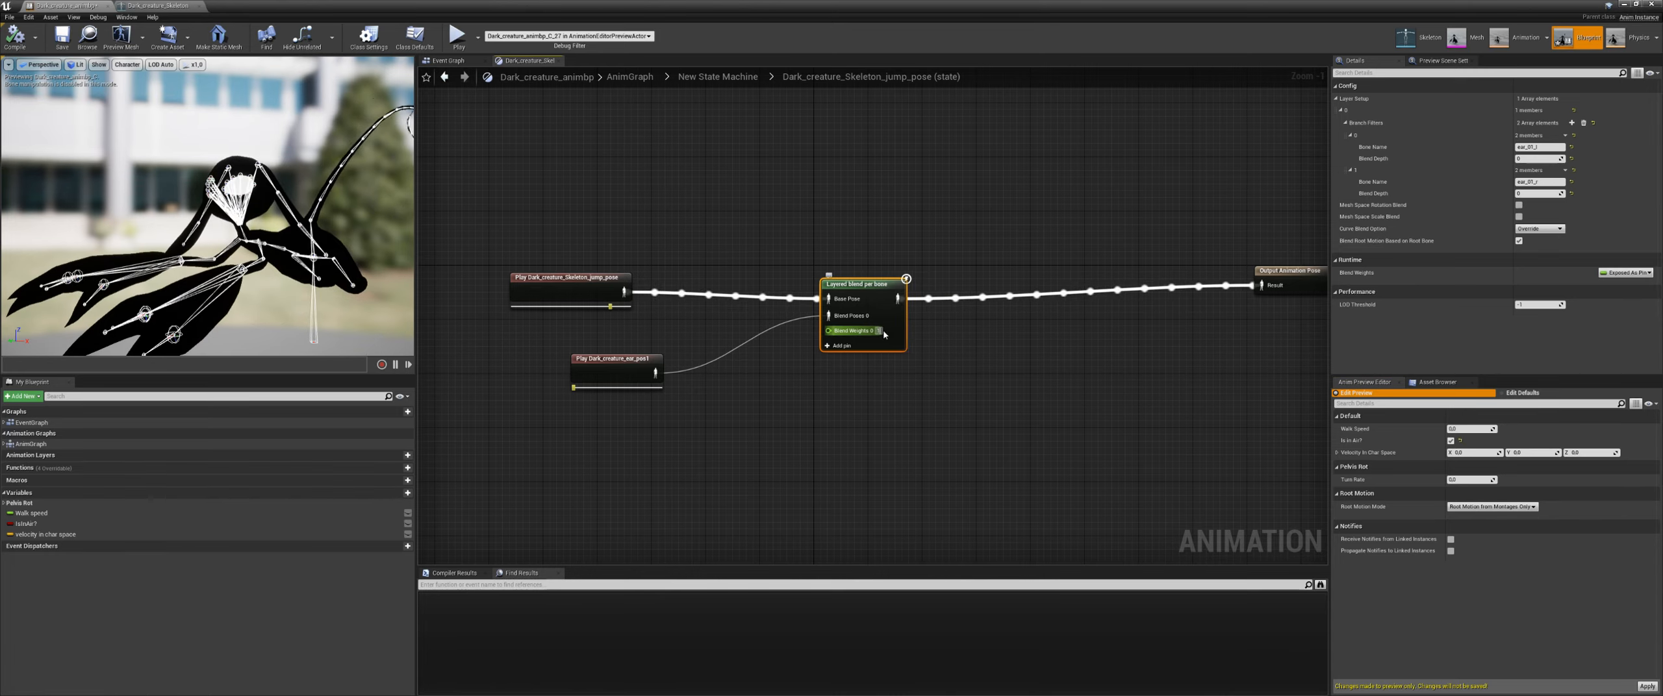
key(Return)
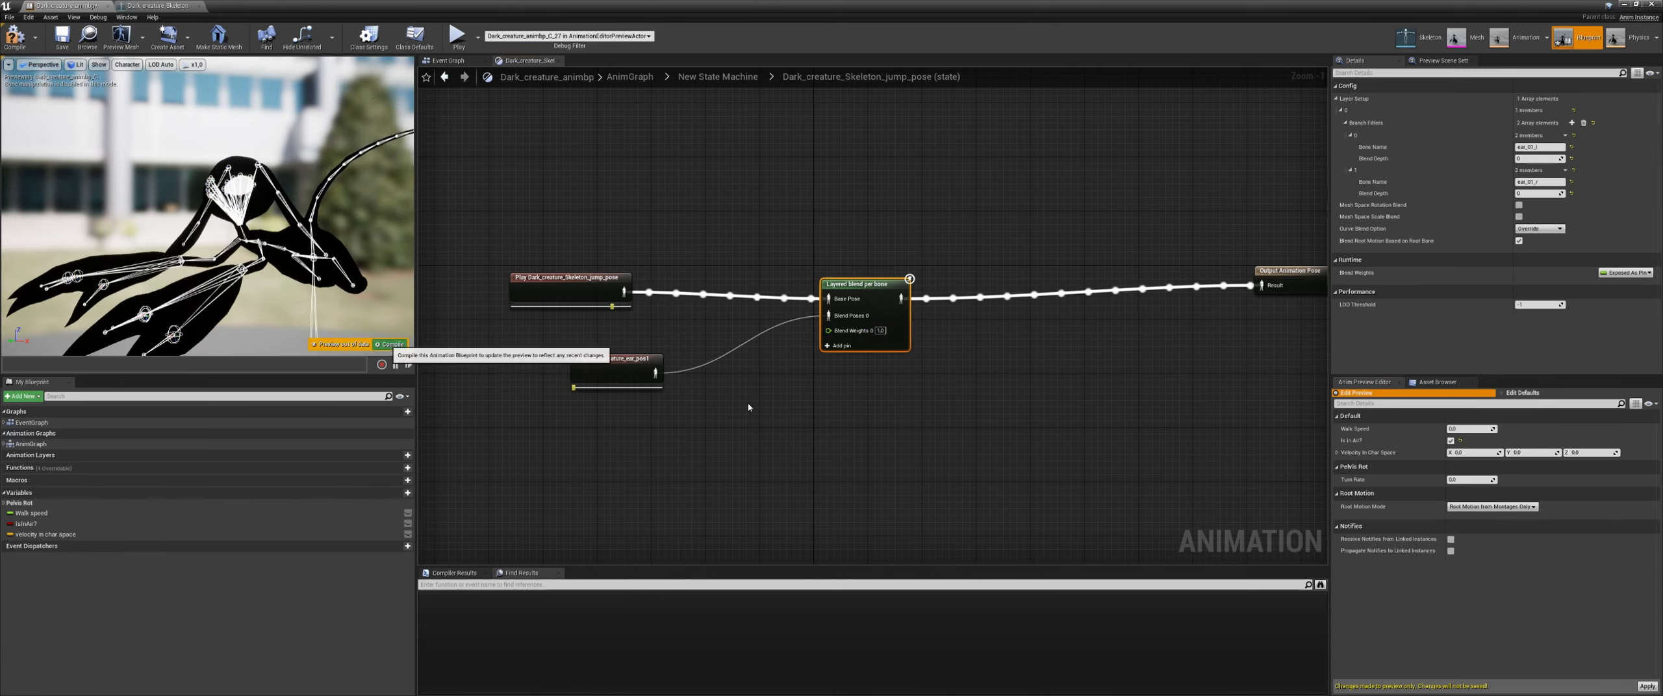
click(390, 344)
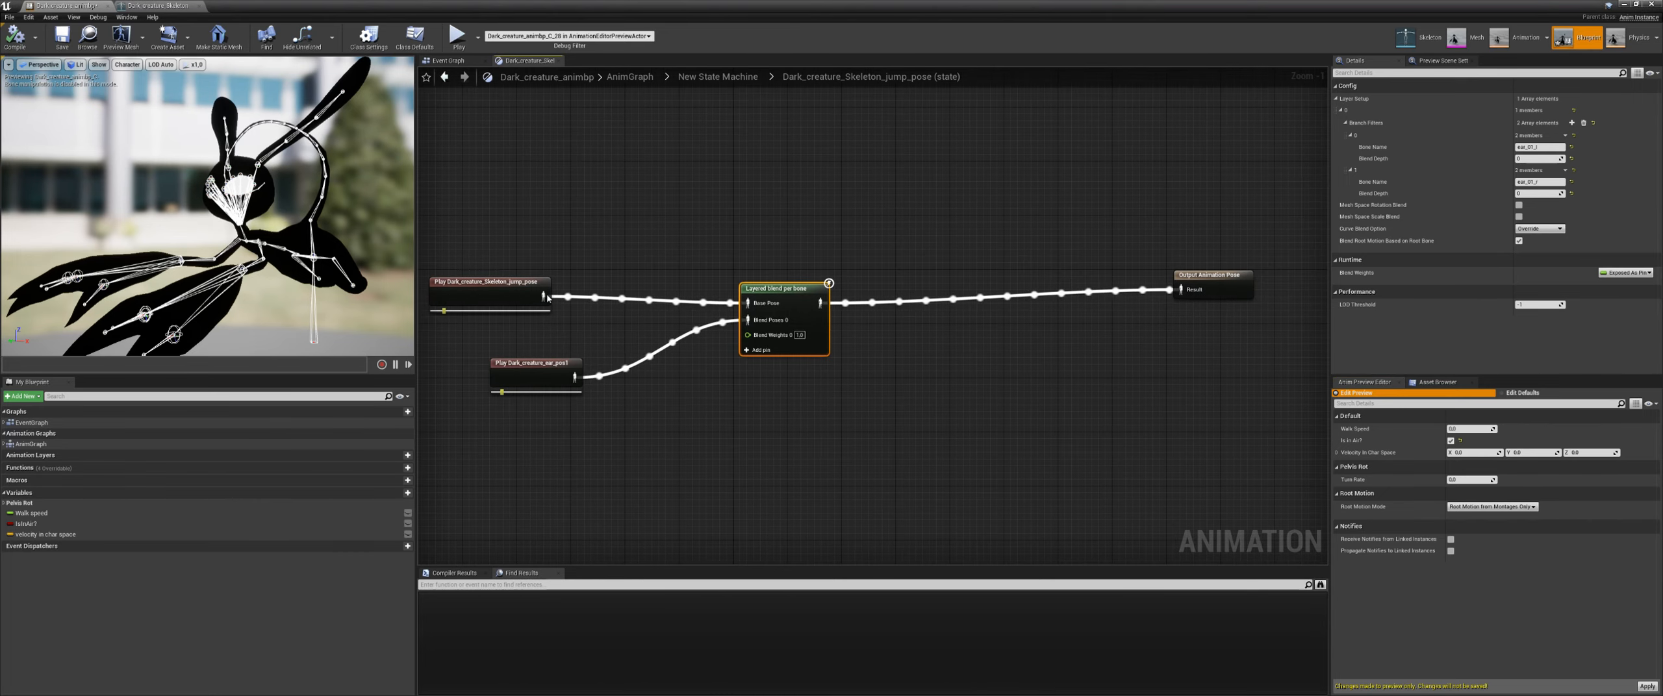
Step: Connect the jump pose directly to Output Animation Pose, delete the blend and ear pose nodes, and compile
drag(543, 296, 1185, 293)
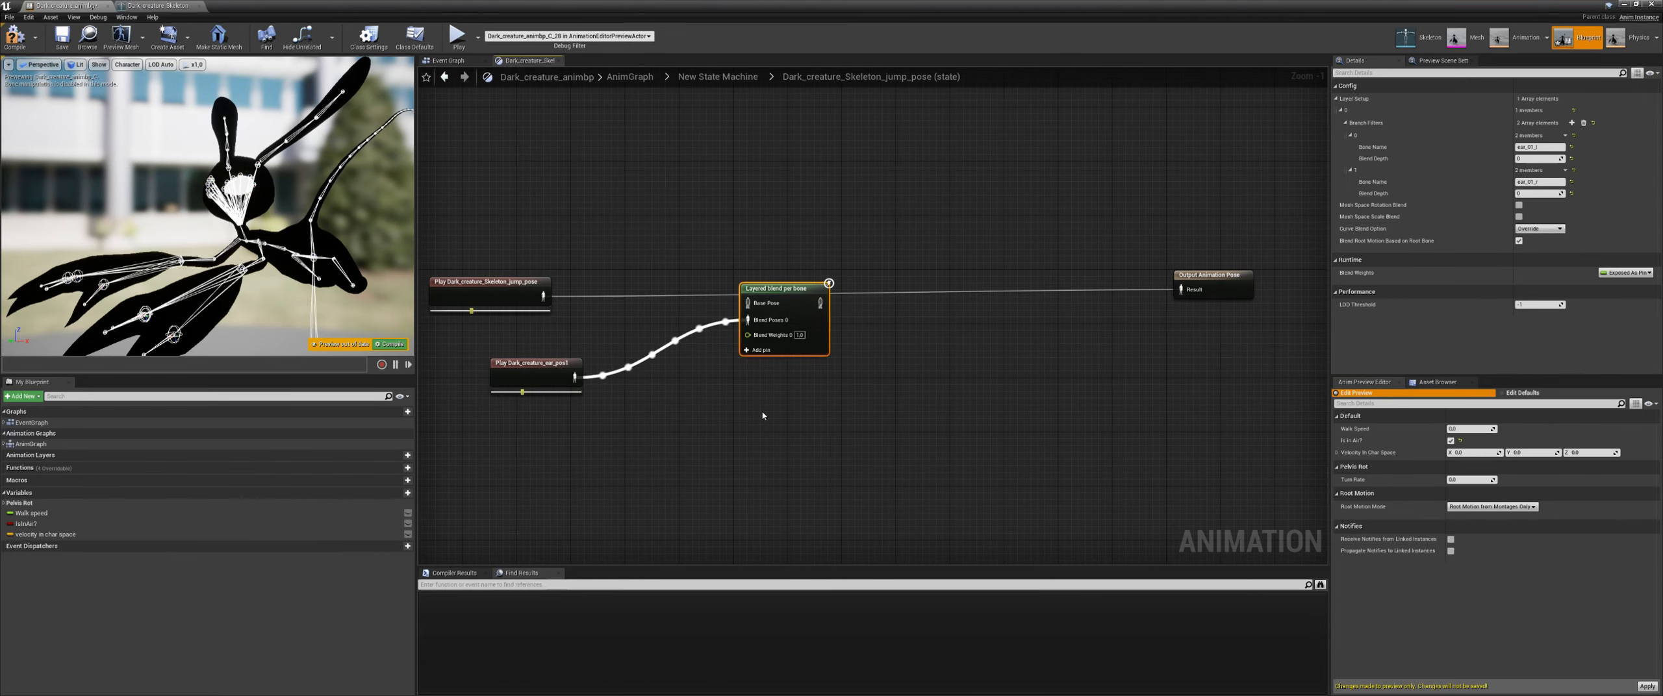
right_drag(923, 299, 1071, 277)
key(Delete)
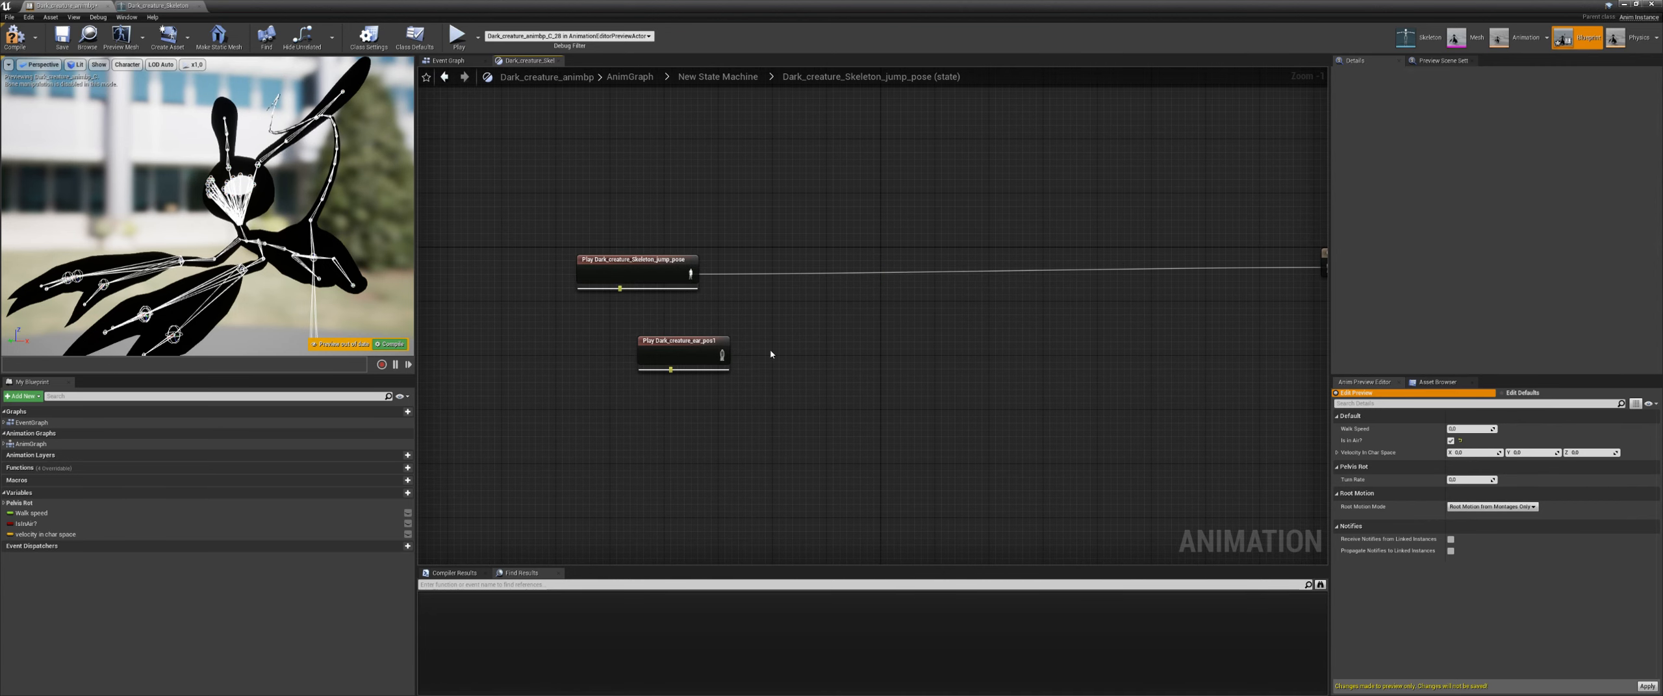
drag(775, 329, 590, 397)
key(Delete)
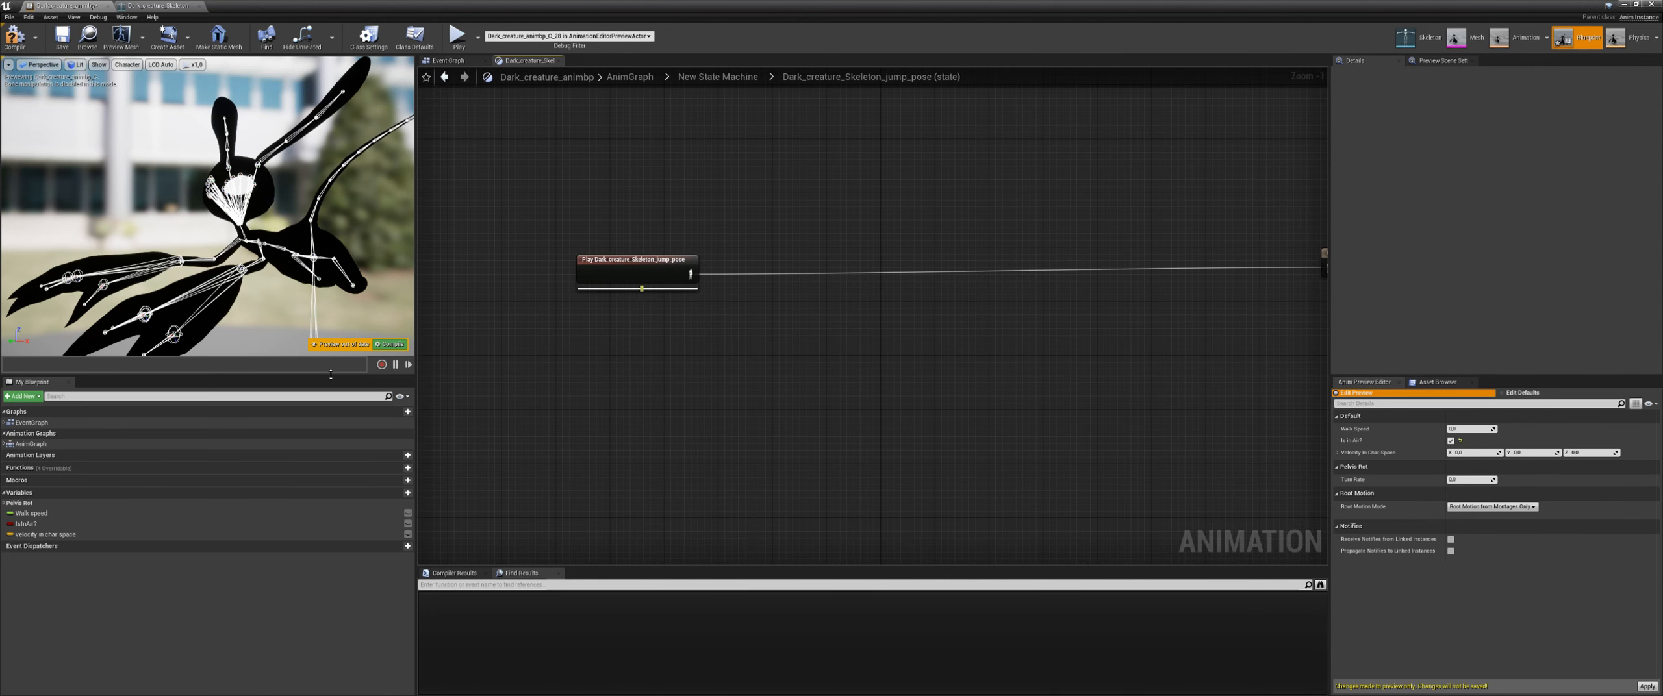
click(386, 344)
Step: Go back to the sequence in the level editor and rotate both of the creature's base ear controls downward
drag(503, 6, 1321, 132)
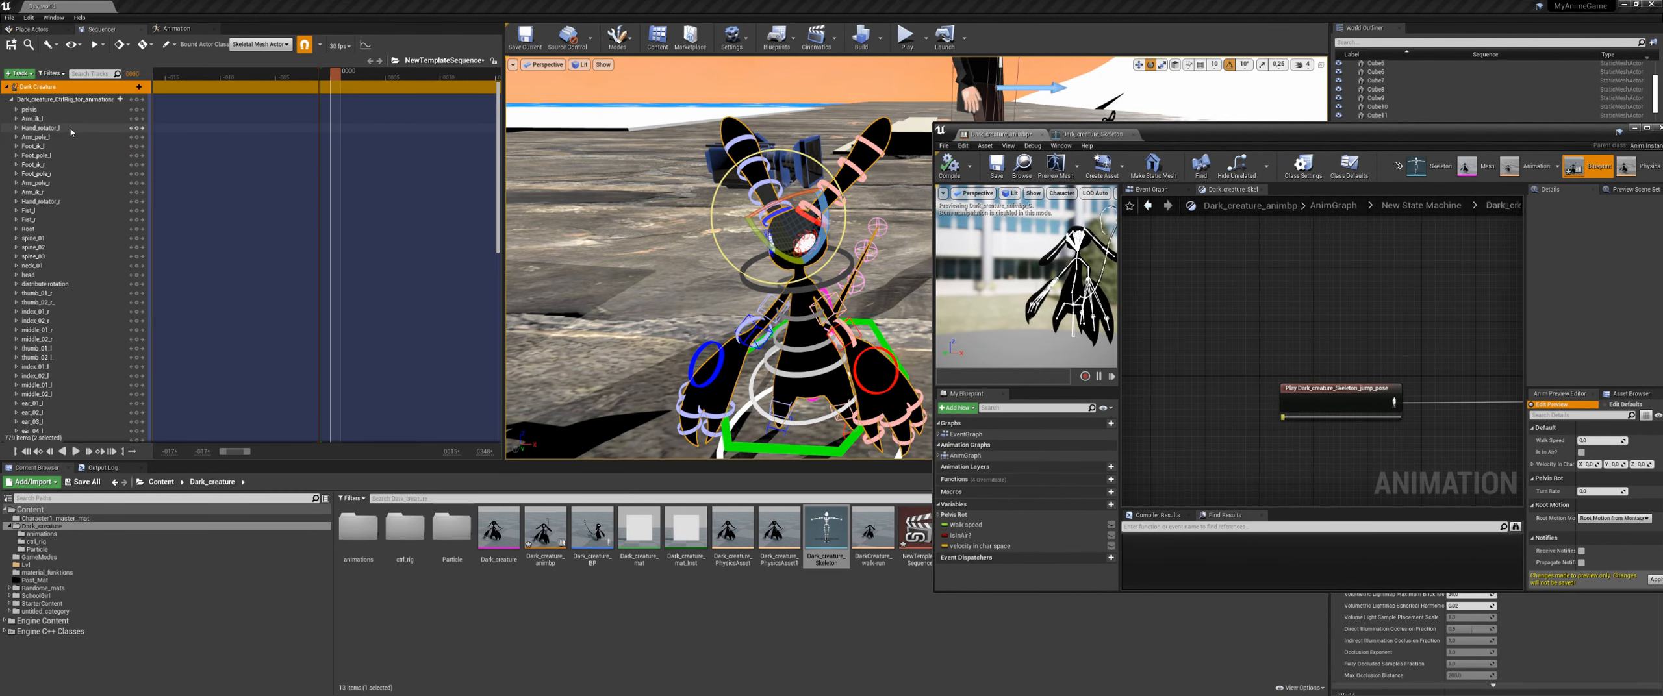
scroll(840, 280, up, 4)
click(719, 184)
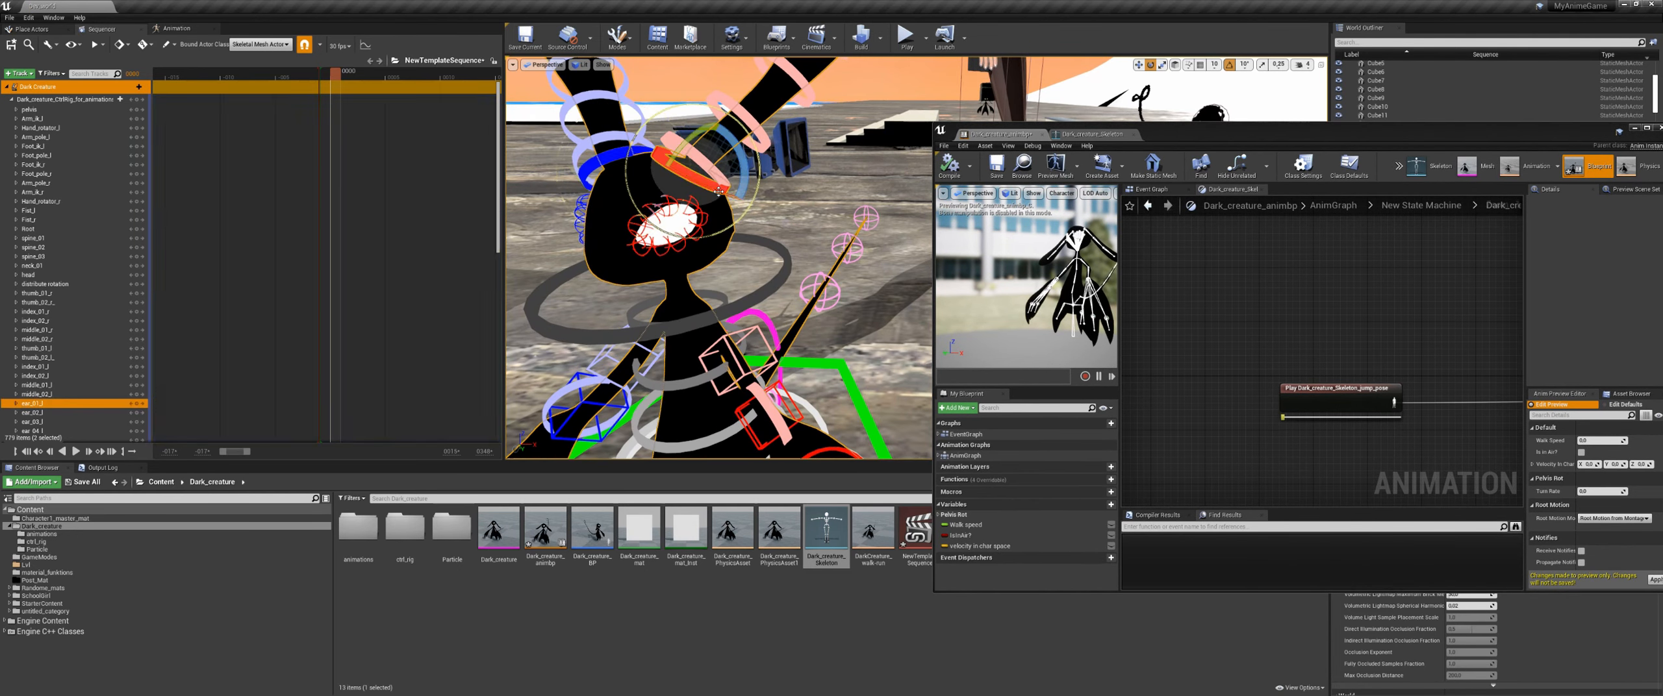
drag(743, 229, 736, 232)
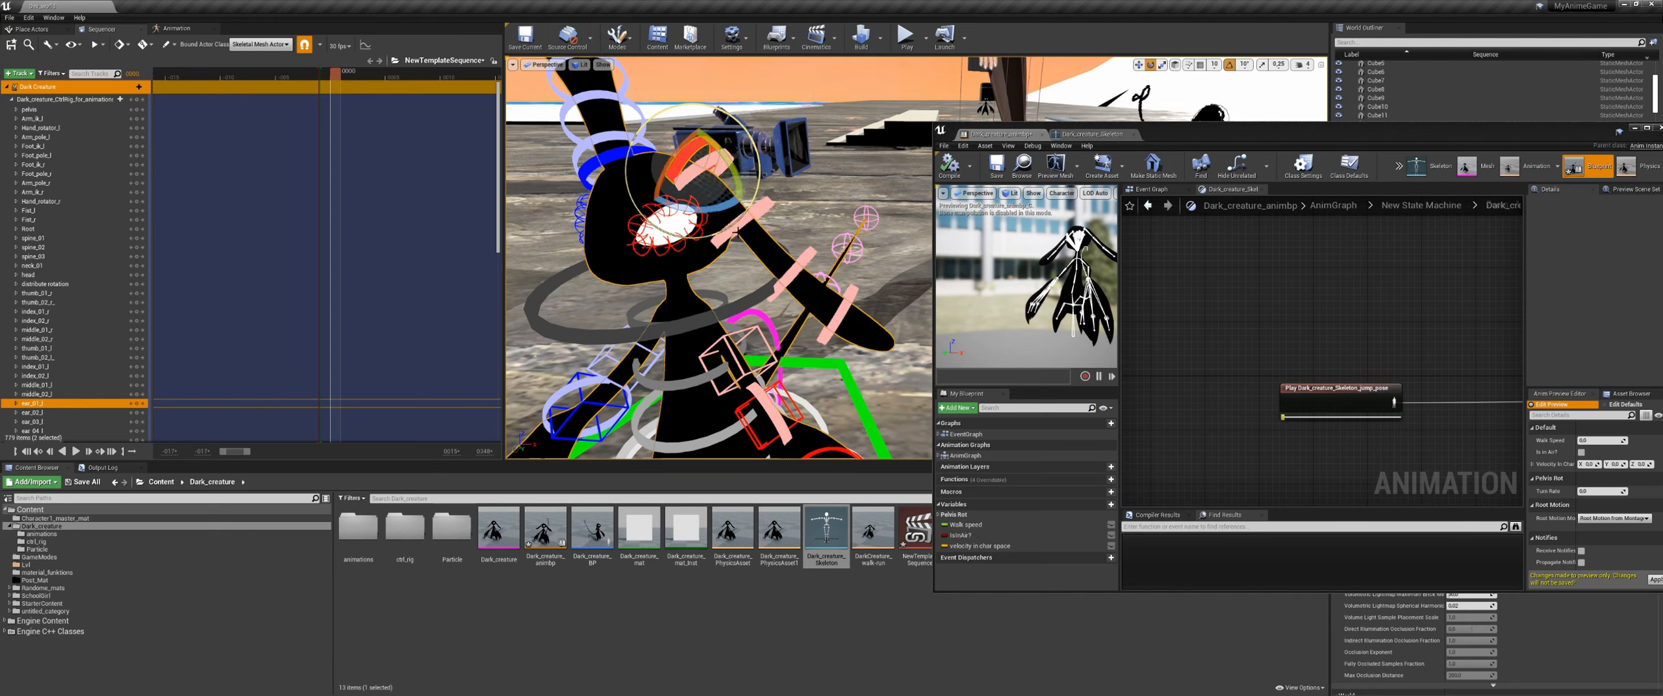
click(615, 153)
drag(574, 216, 592, 229)
scroll(85, 110, up, 6)
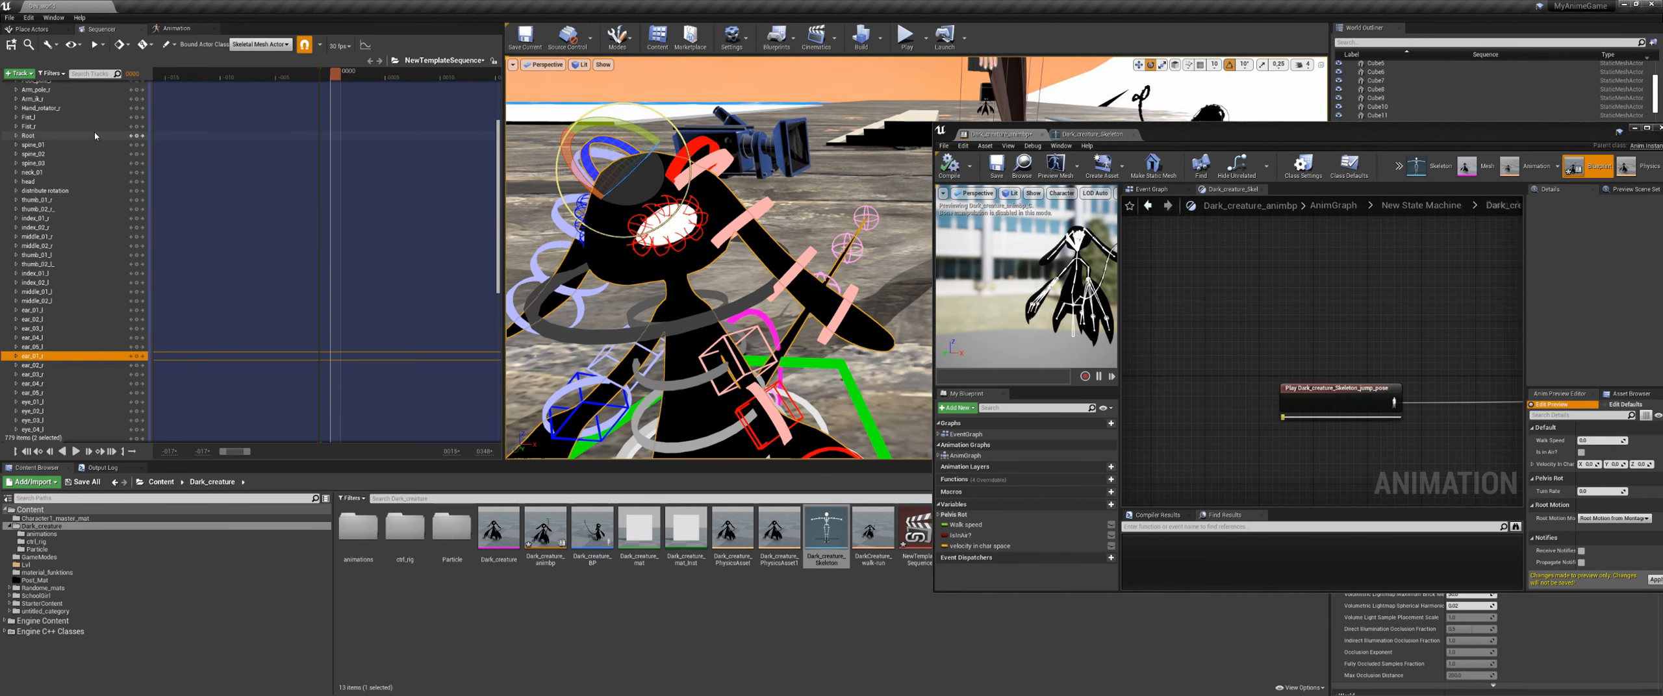
Step: Add the Dark_creature_Skeleton_jump_pose animation to the Dark Creature track in the sequence
click(132, 88)
mouse_move(159, 104)
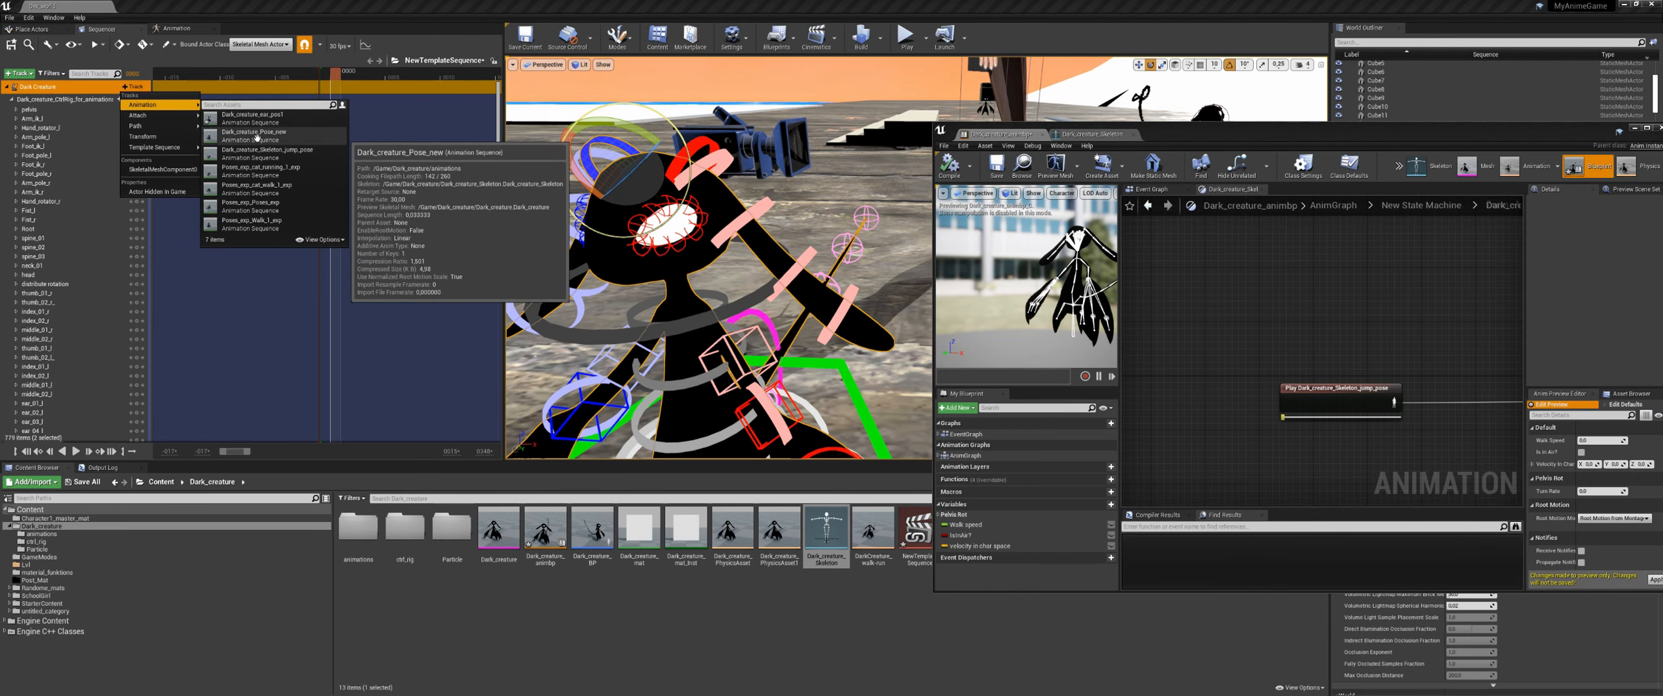
click(271, 170)
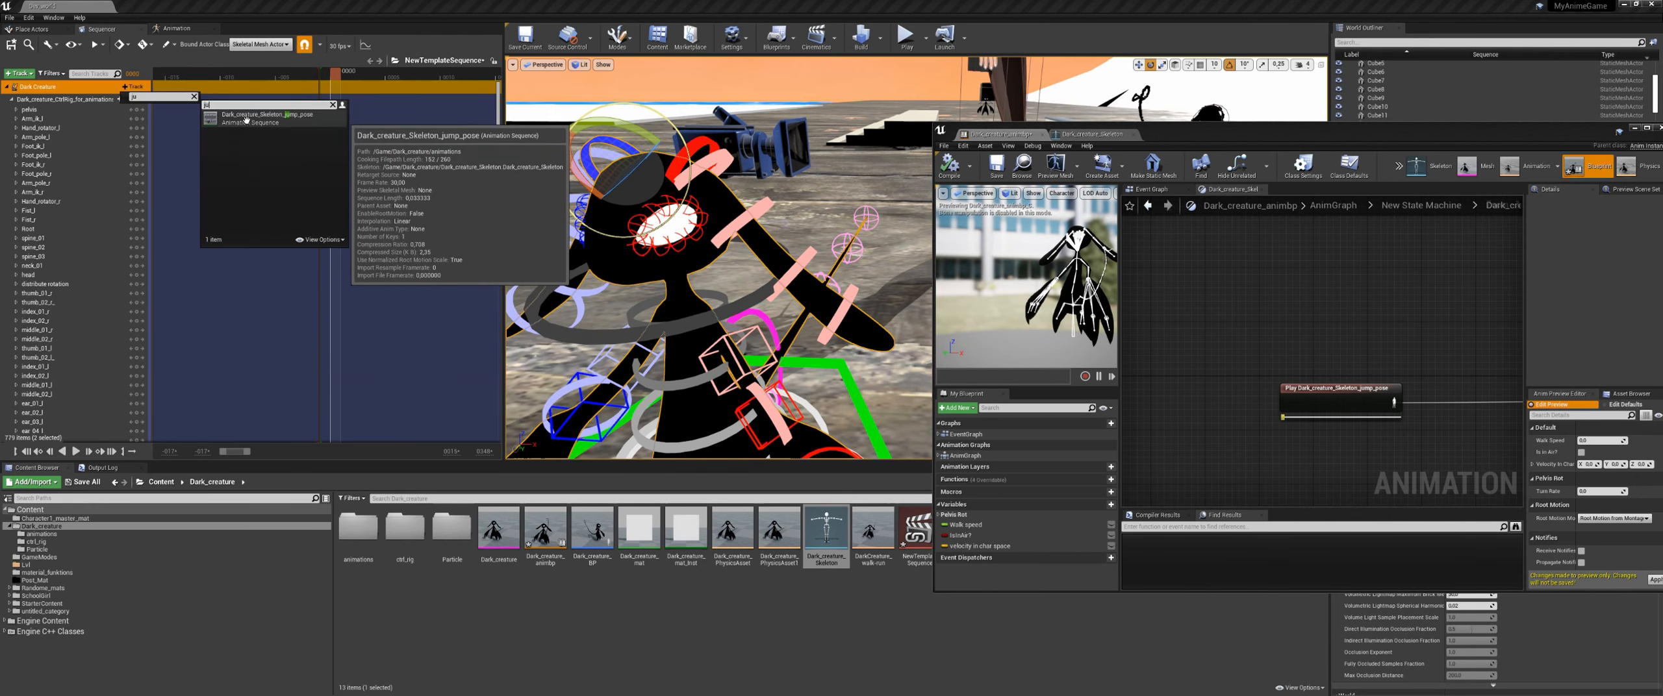
click(836, 321)
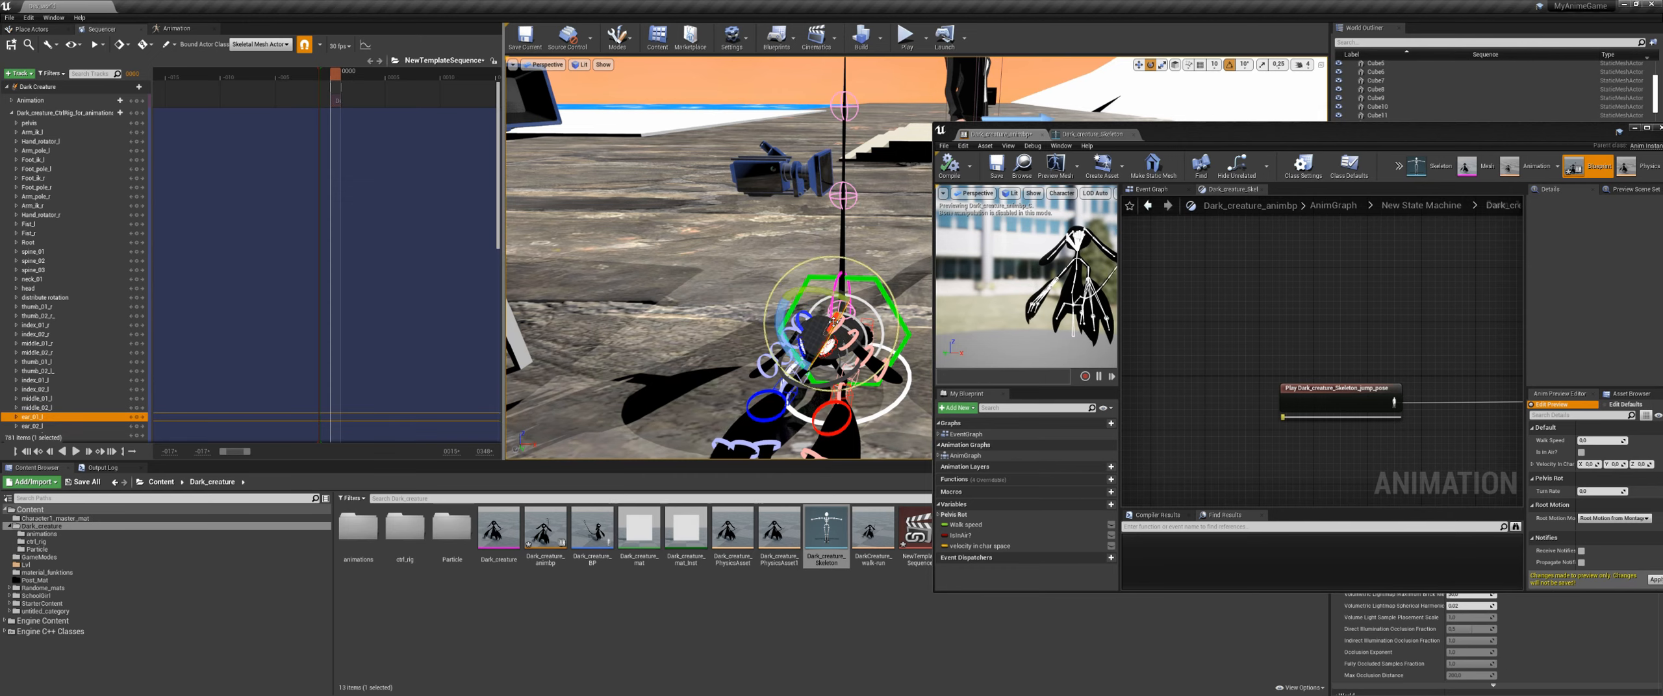
Step: Bake the Dark Creature track with its jump pose into a new animation sequence named Dark_creature_ear_pos2
key(f)
scroll(835, 321, down, 5)
click(1634, 128)
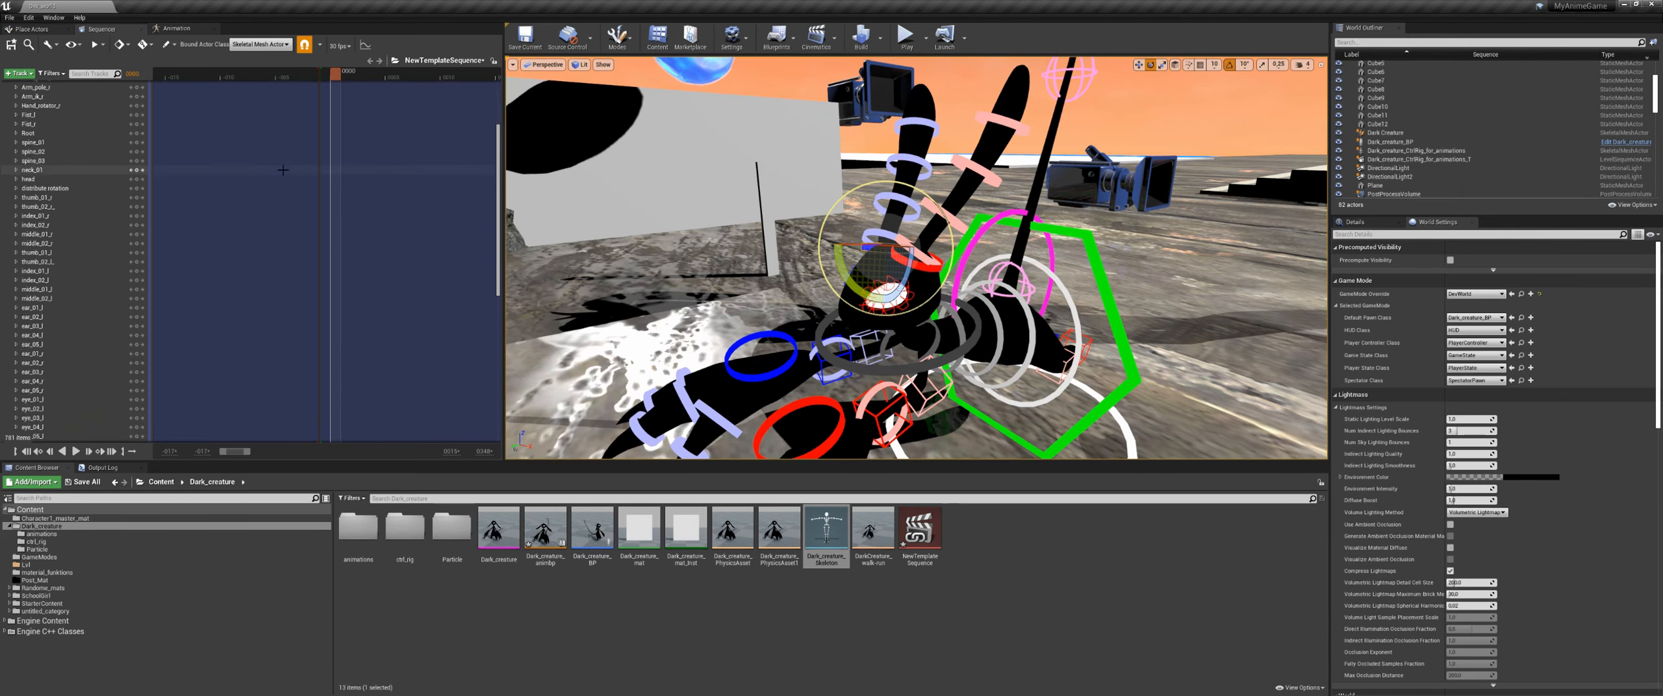
scroll(73, 102, up, 4)
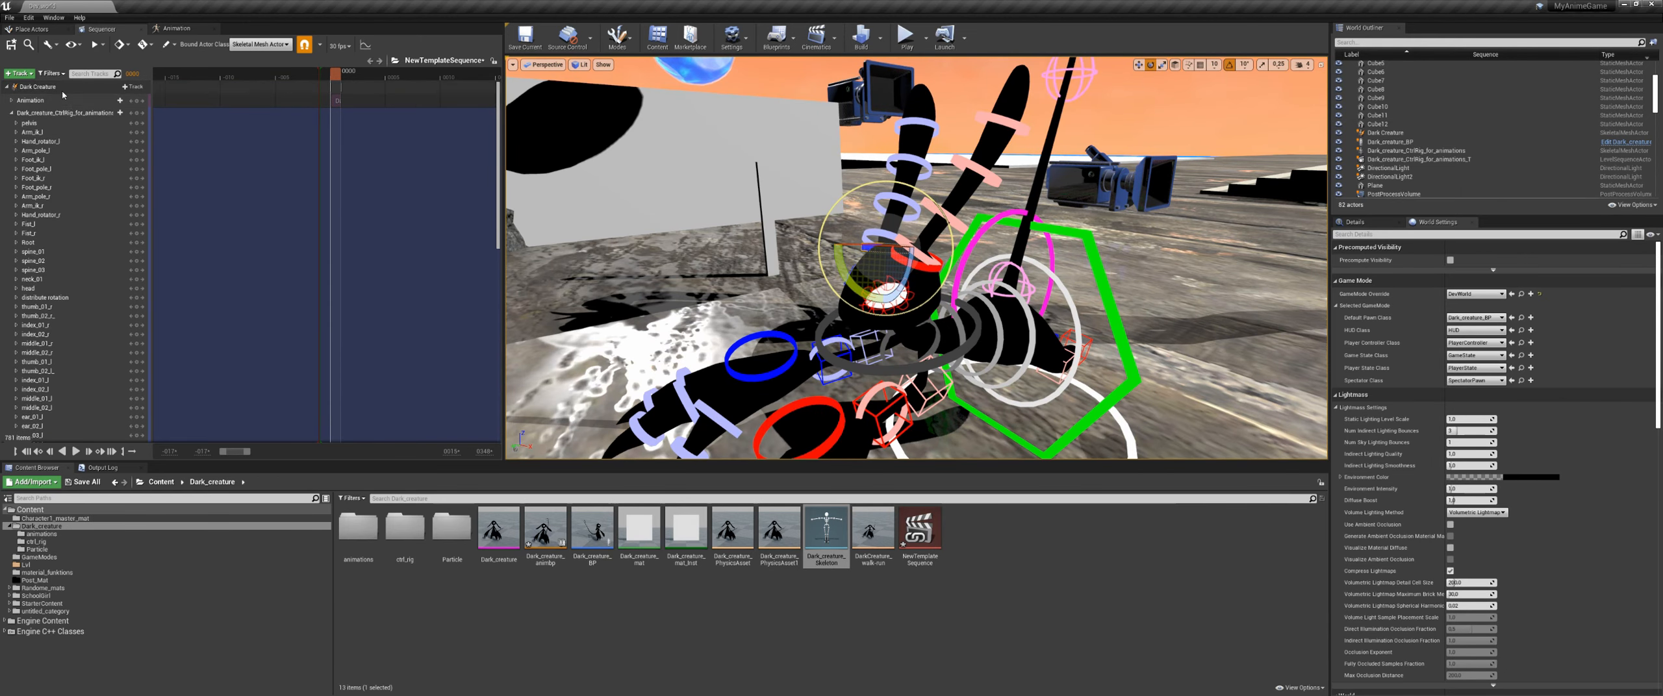
right_click(63, 91)
click(102, 245)
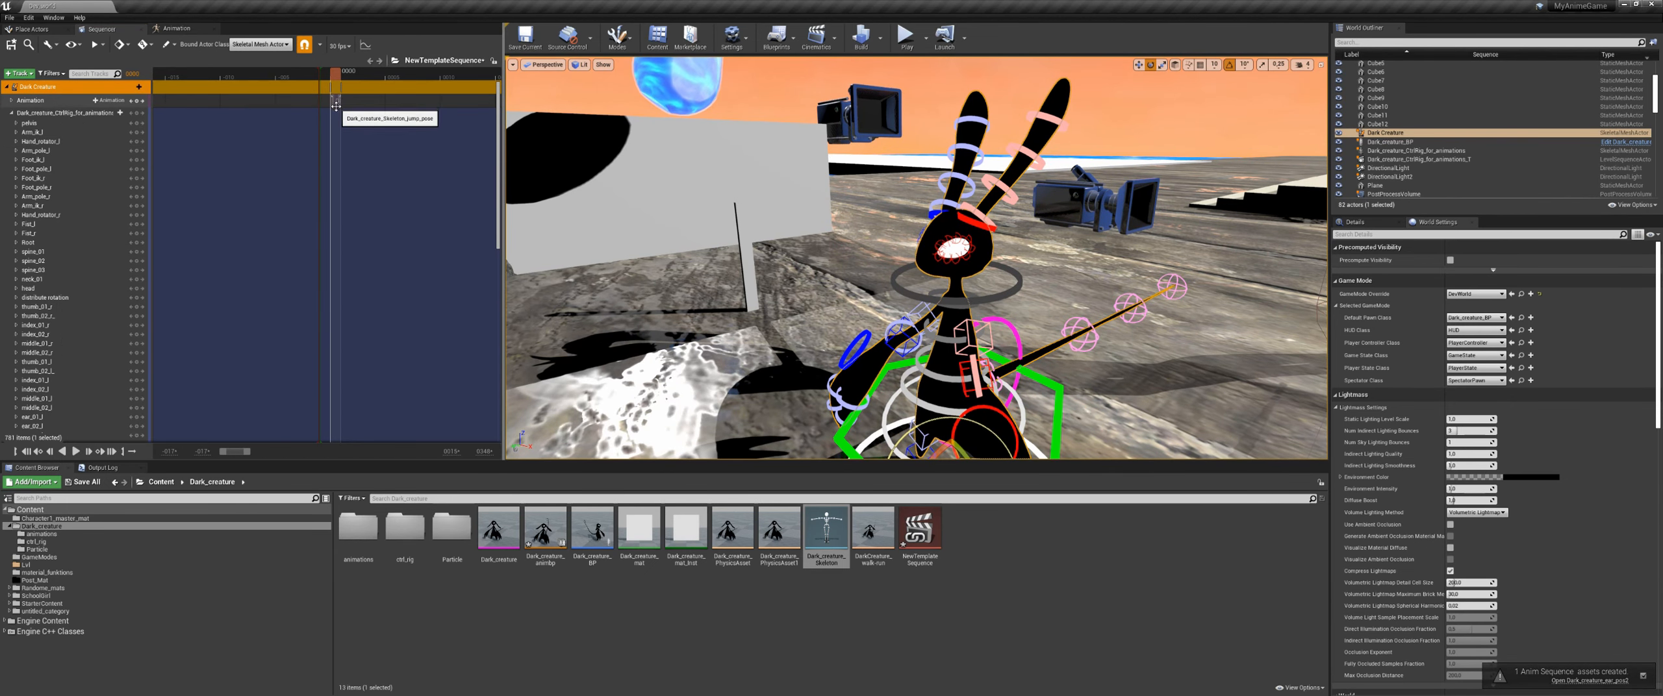
Step: Set the sequence's playback end time at the jump pose section and adjust the playback range to that pose
drag(249, 451, 240, 452)
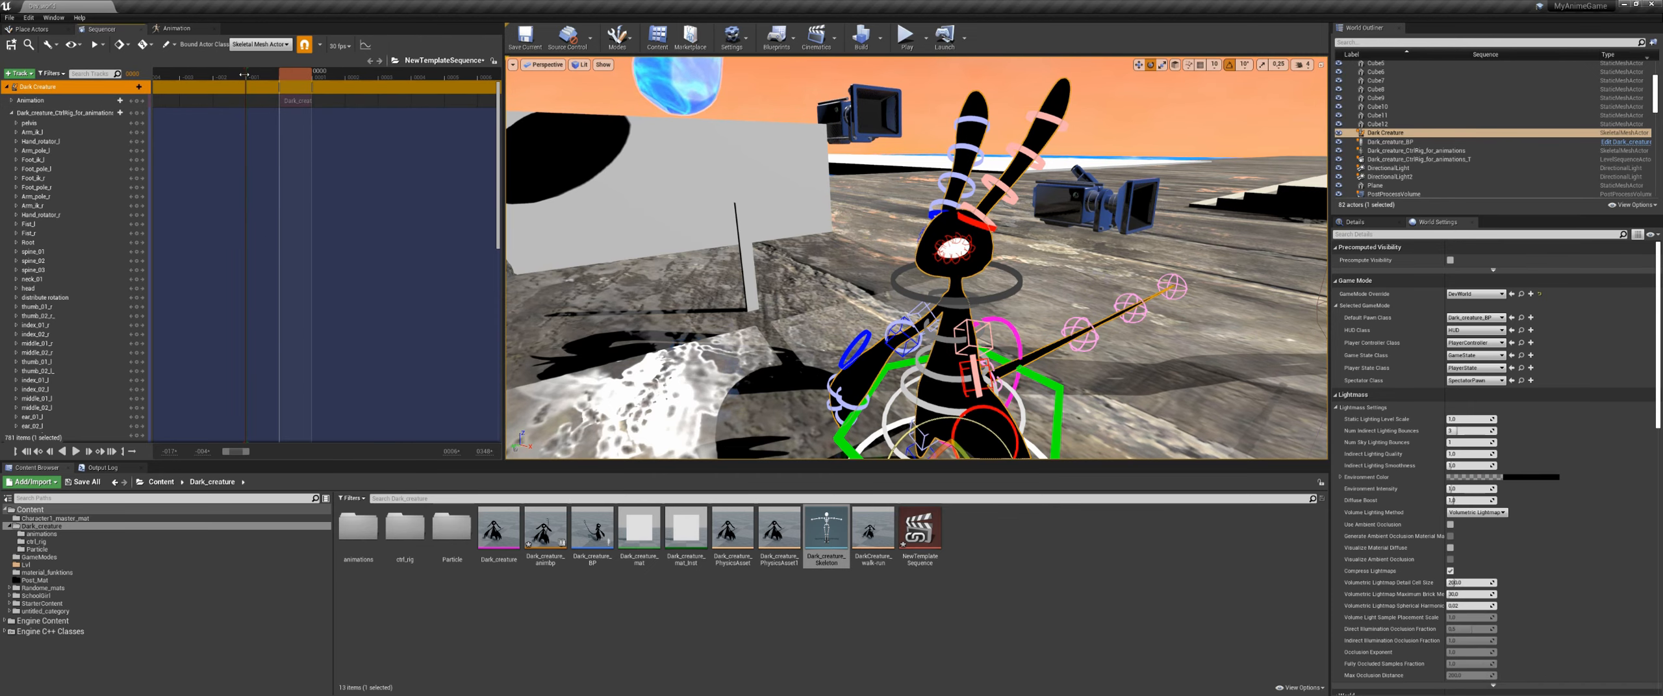
drag(244, 74, 250, 76)
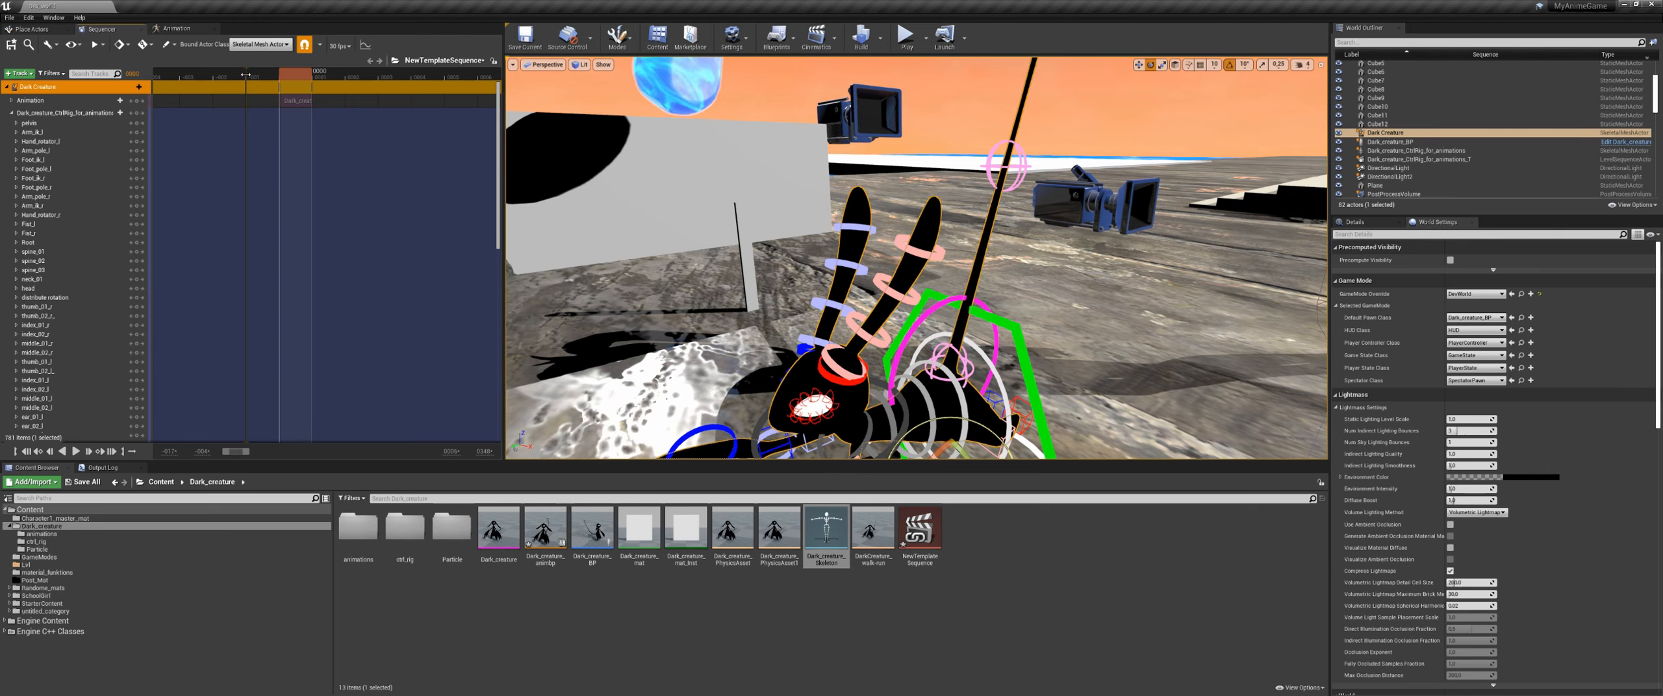
right_click(286, 79)
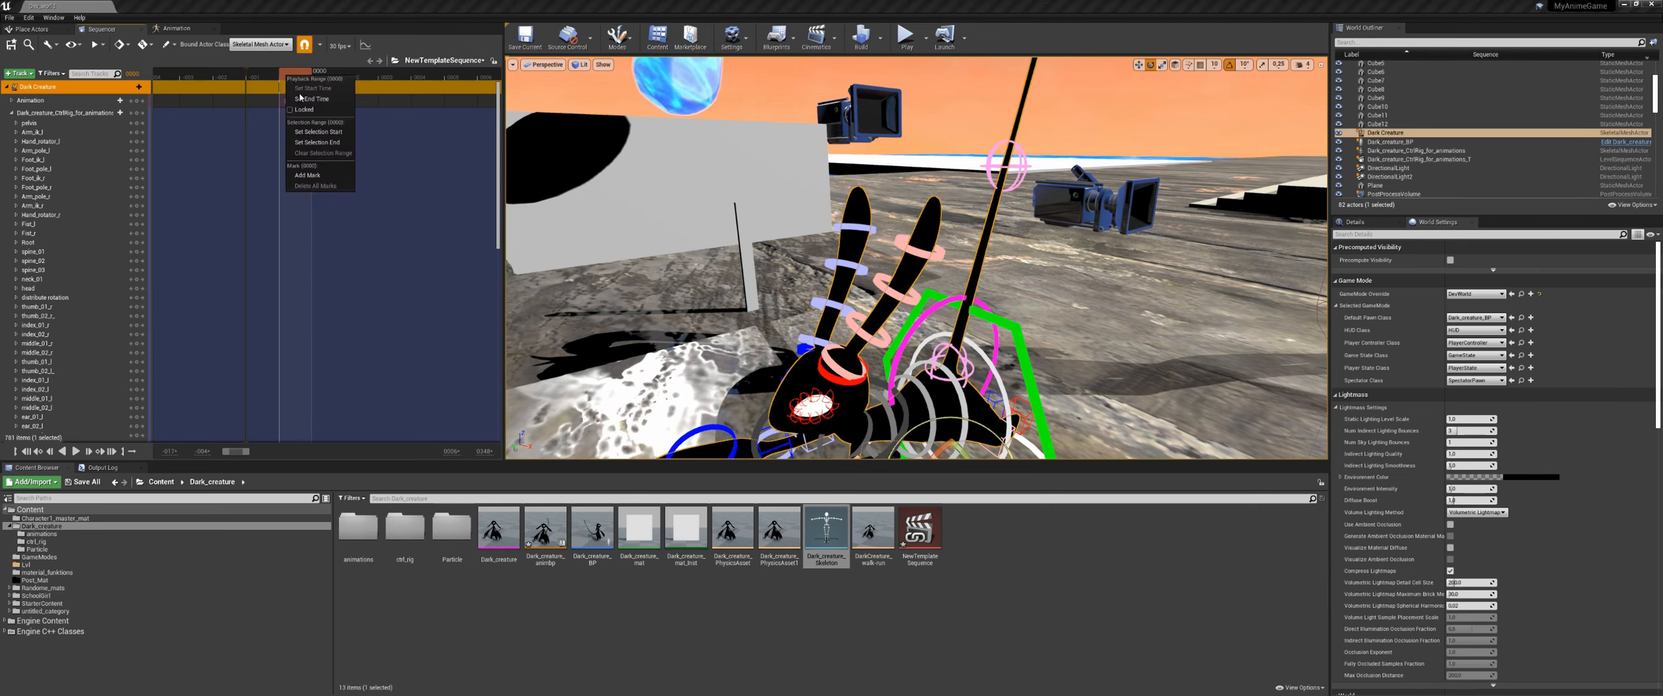
click(303, 98)
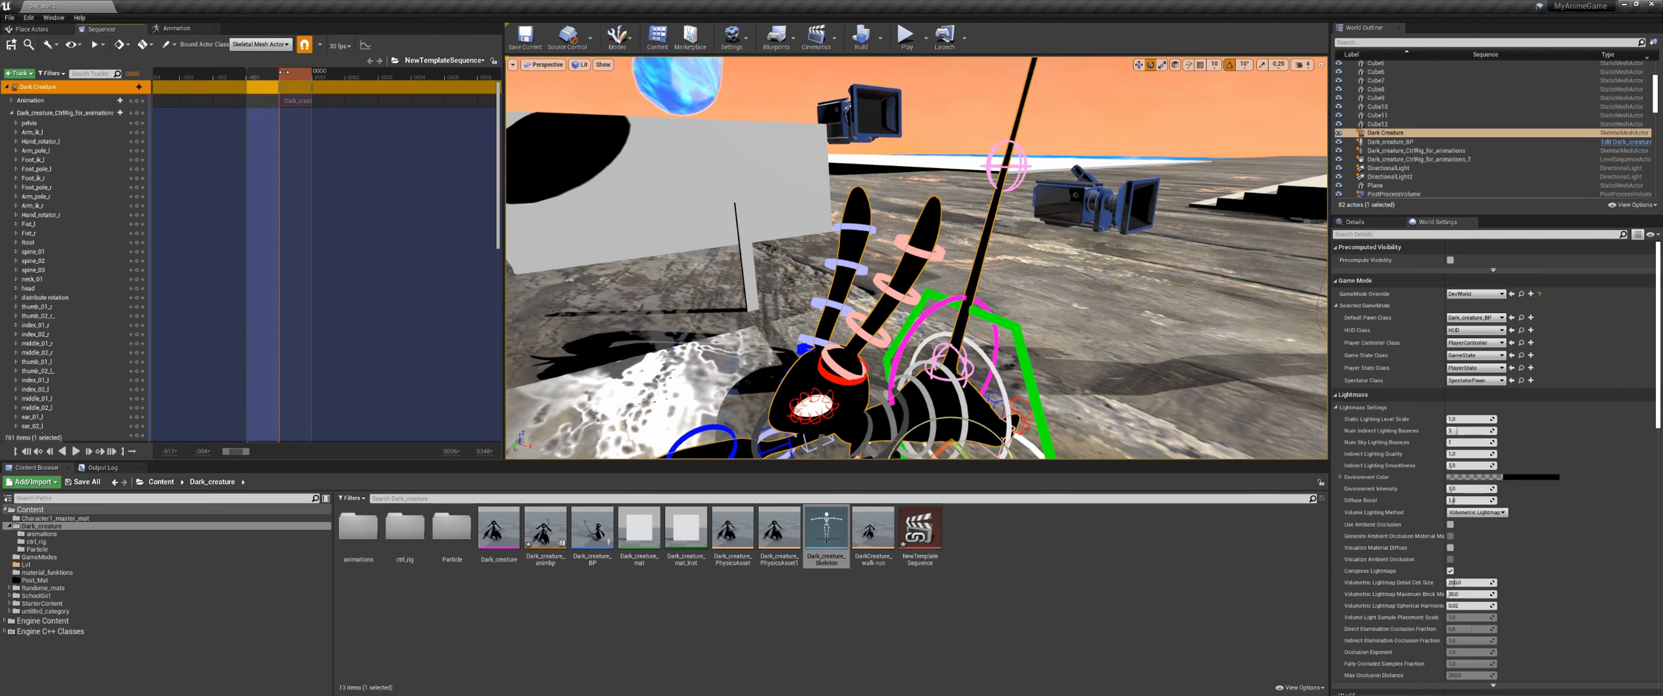
mouse_move(299, 74)
mouse_down()
mouse_move(331, 76)
mouse_move(288, 76)
mouse_up()
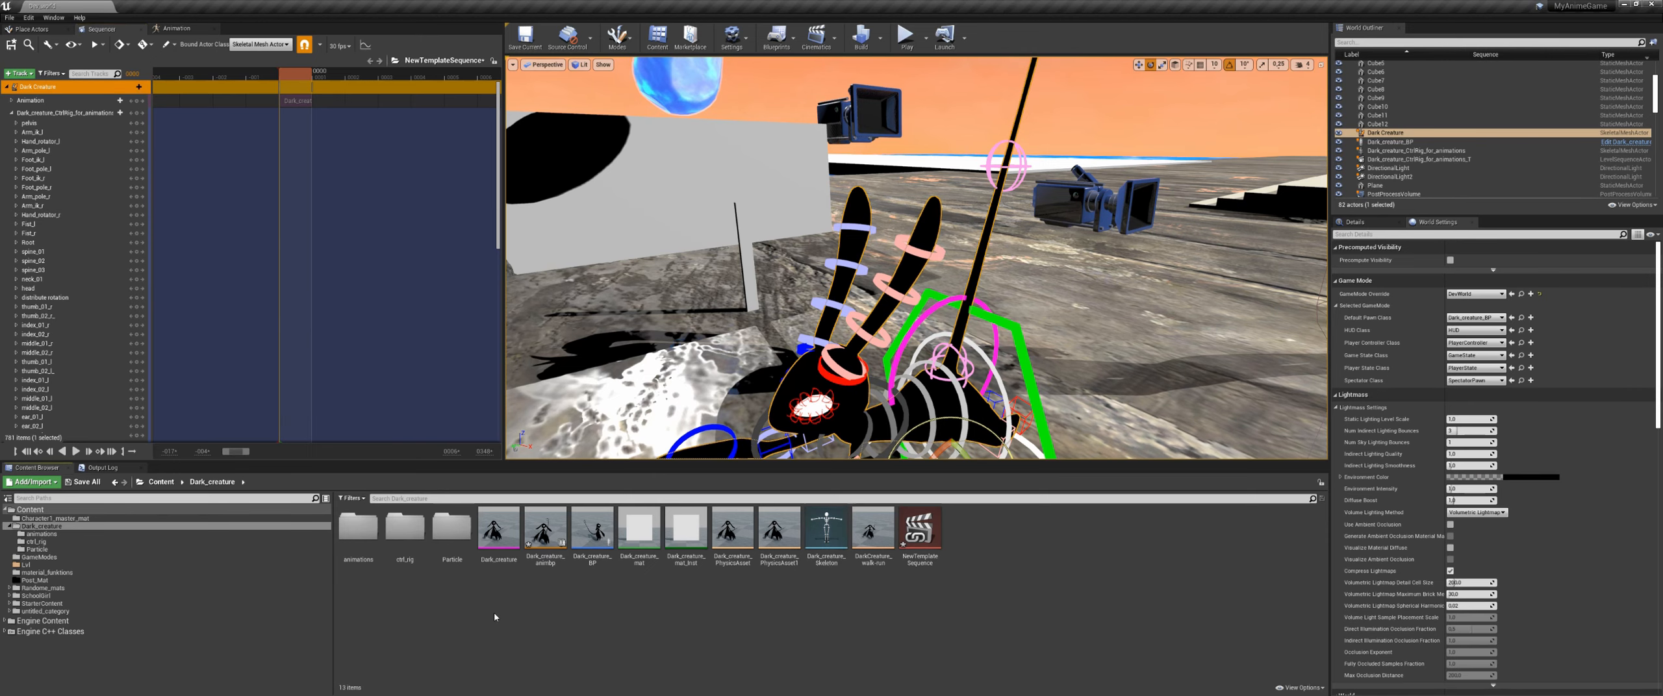
Step: Force delete the Dark_creature_ear_pos1 and Dark_creature_ear_pos2 animations from the animations folder
double_click(358, 527)
click(360, 548)
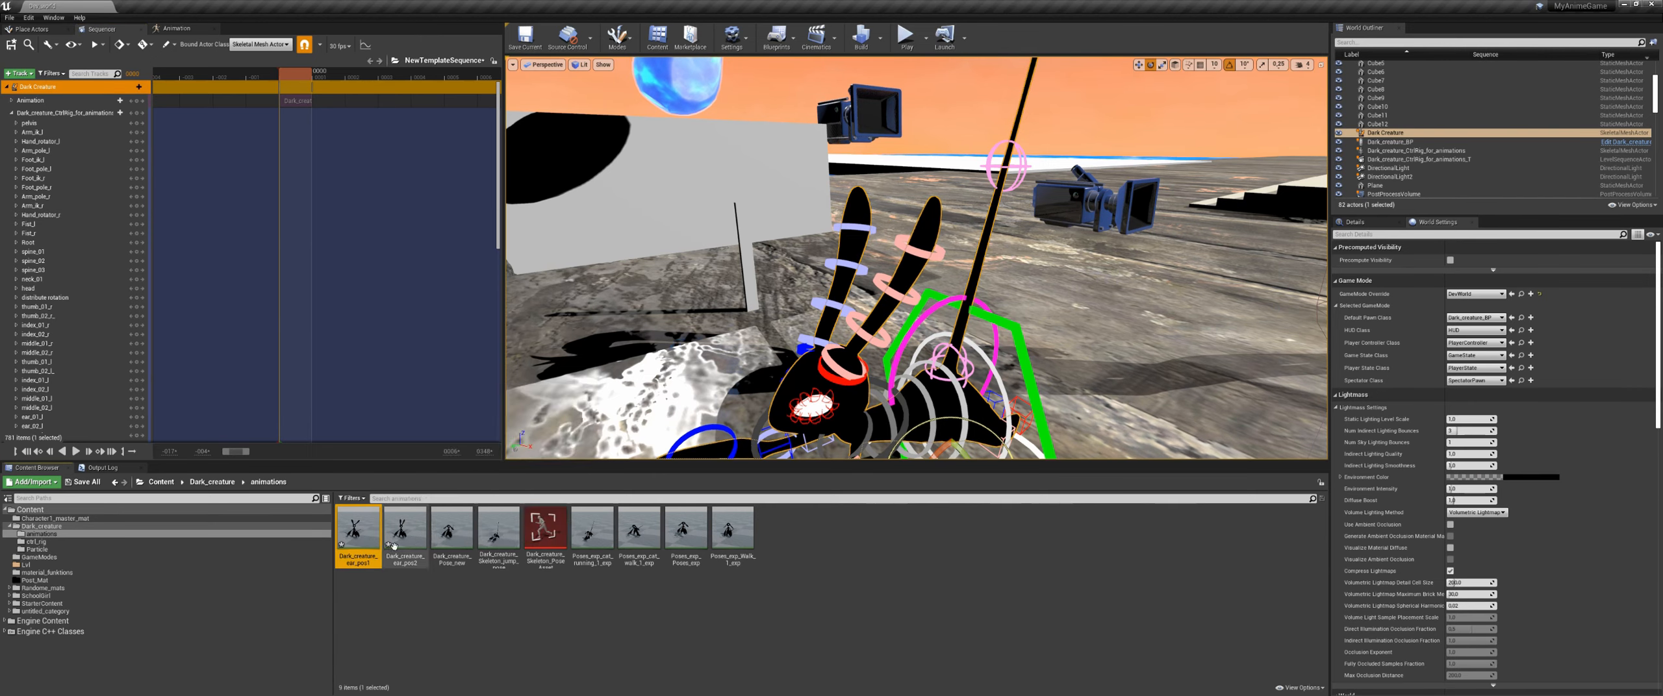
ctrl+click(422, 551)
key(Delete)
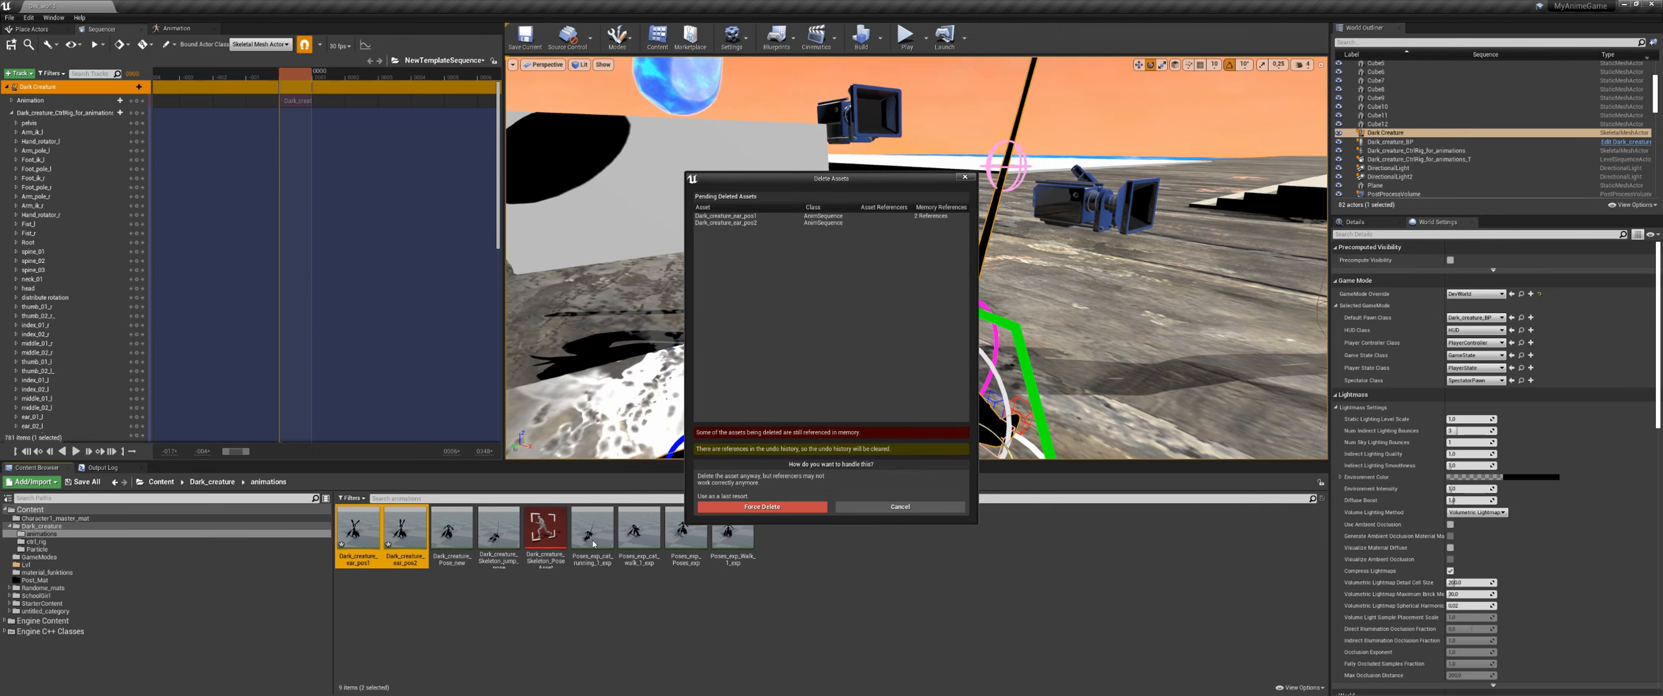
click(724, 507)
Step: Export the Dark Creature track to a new animation sequence named Dark_creature_jump_pos1 in the Dark_creature/animations folder
right_click(52, 89)
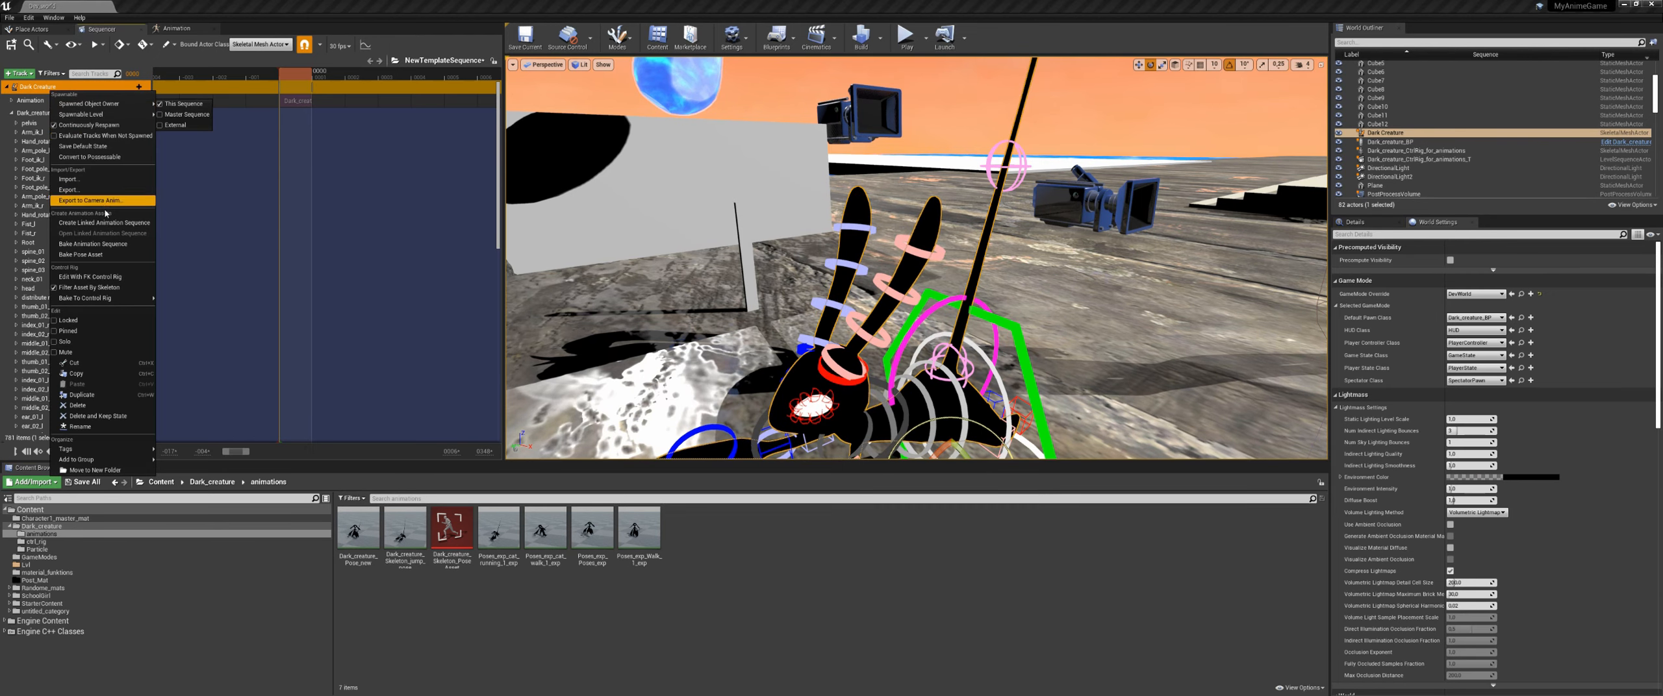
click(104, 222)
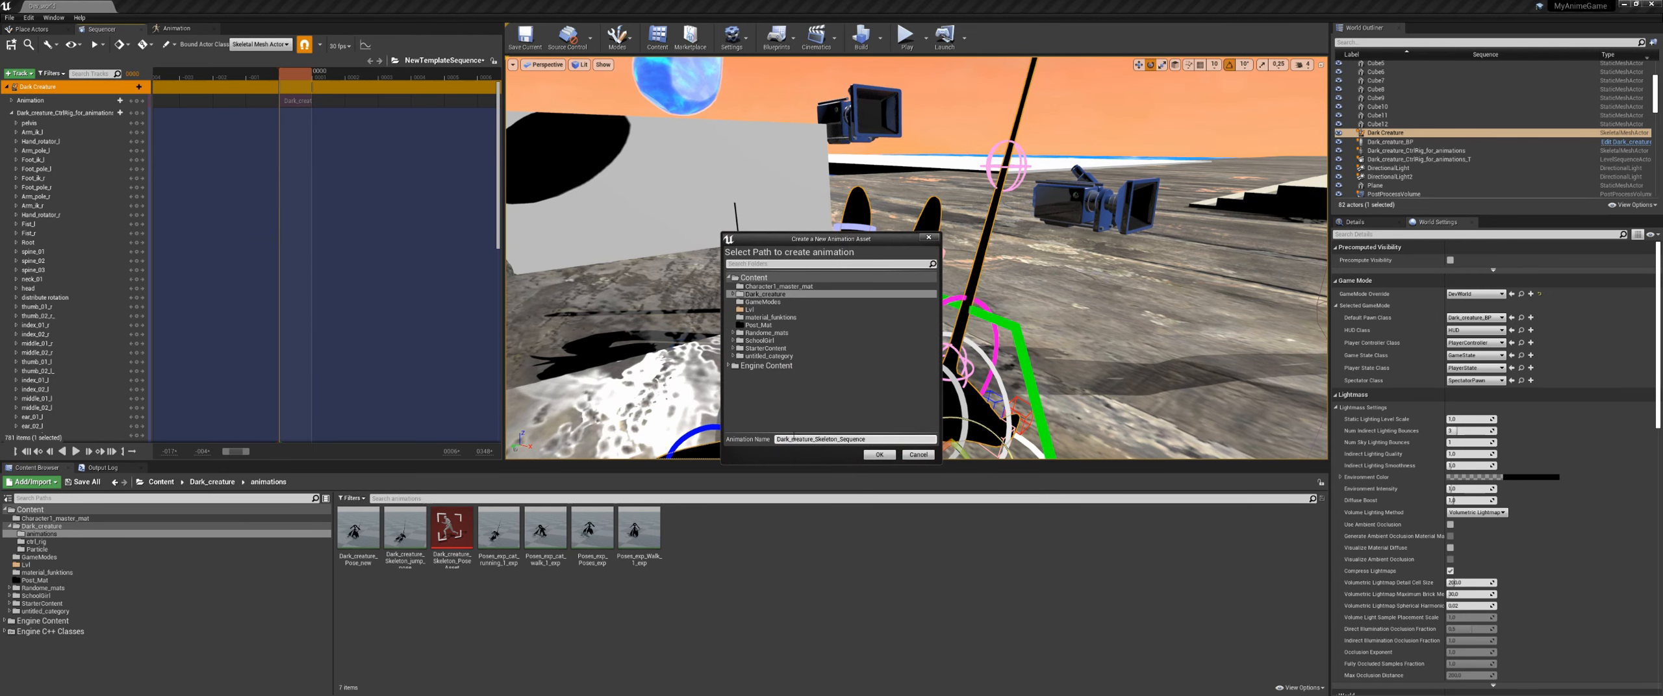
double_click(772, 295)
click(772, 302)
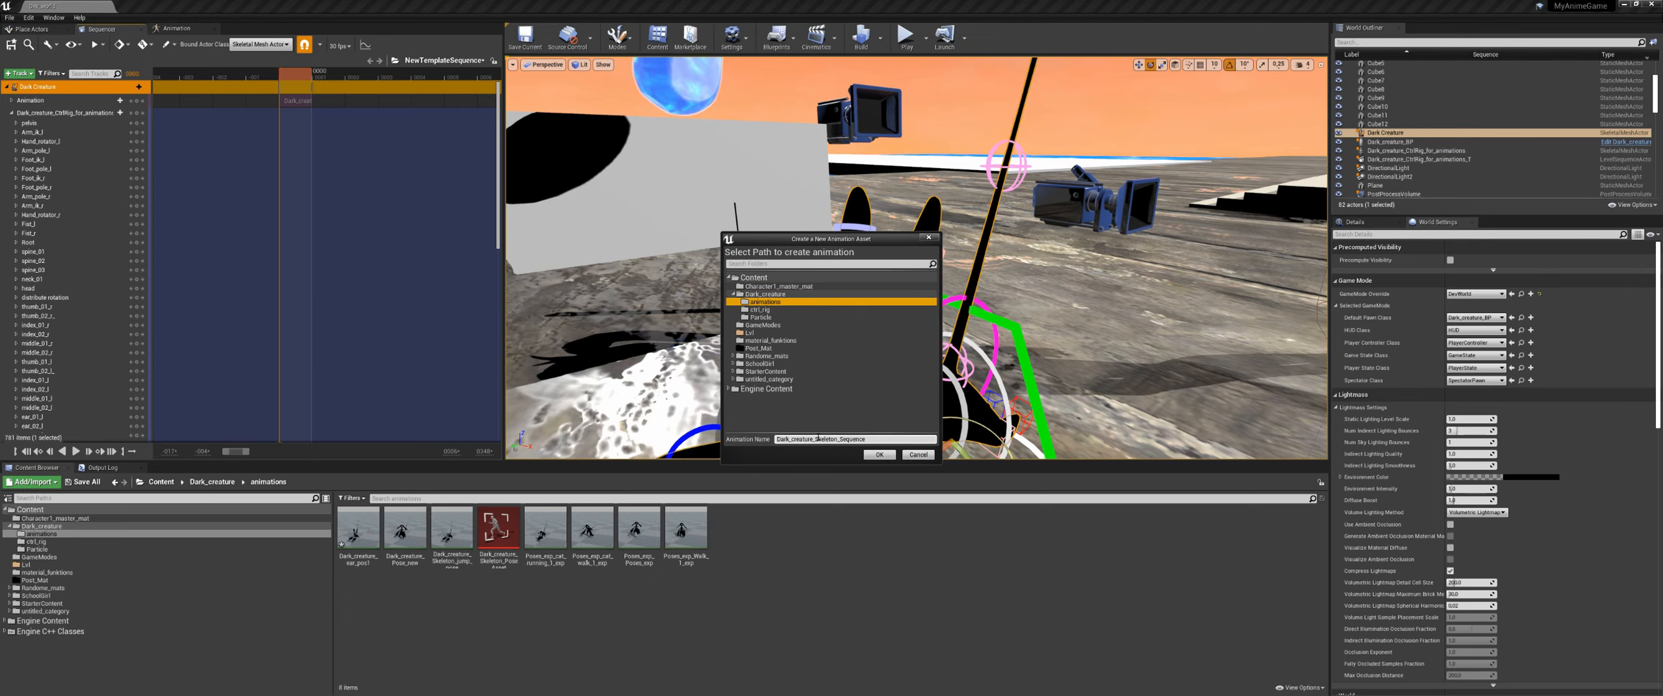
drag(816, 439, 883, 439)
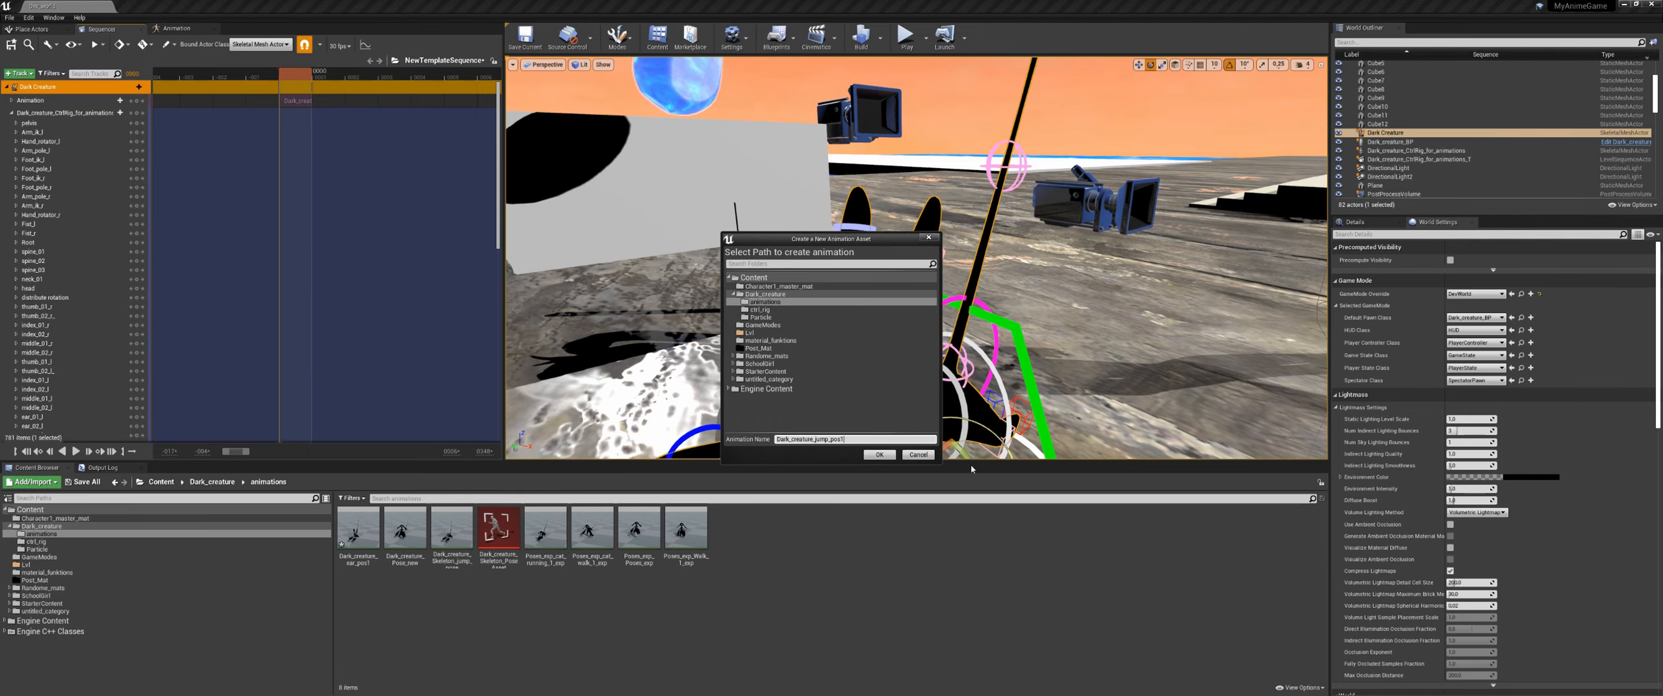
click(889, 454)
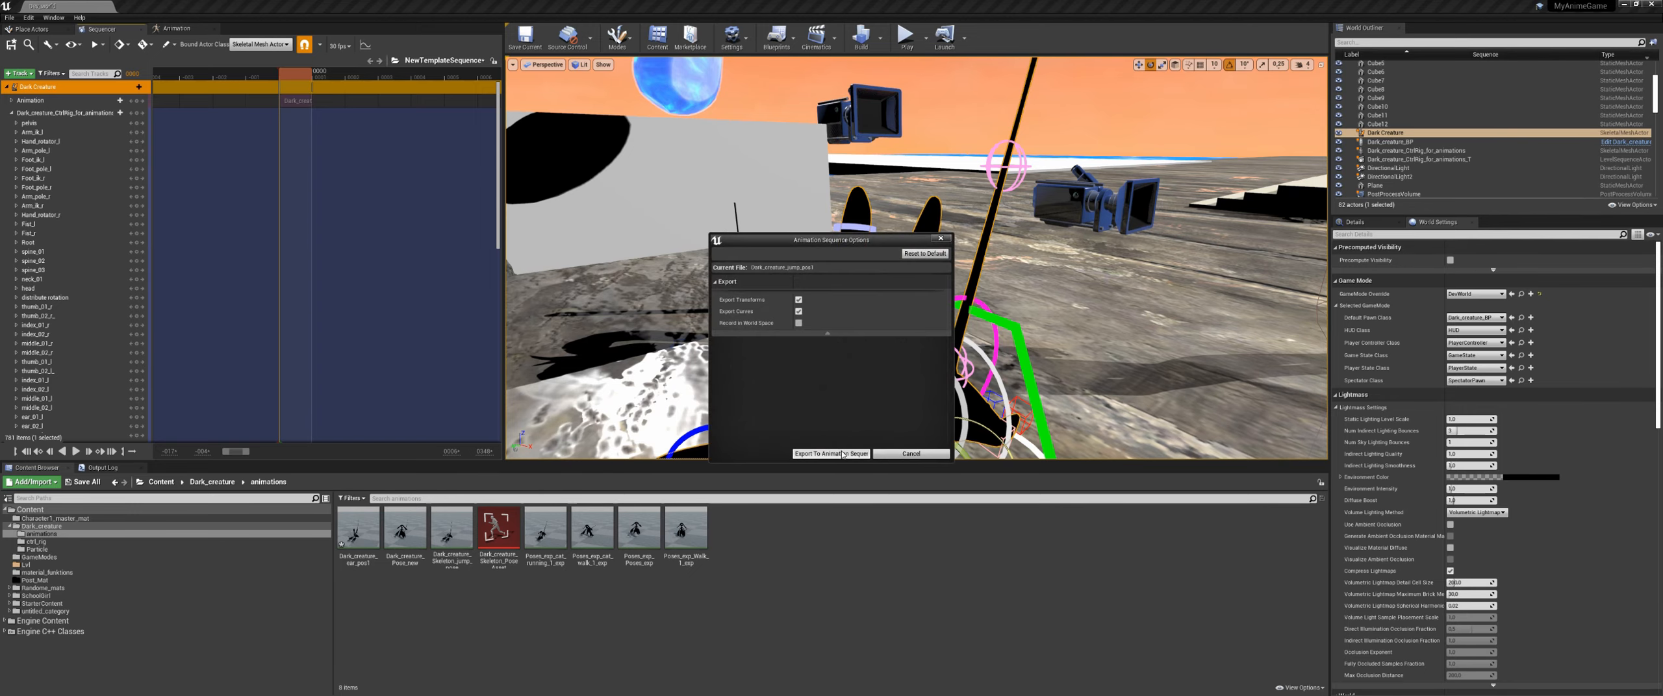
click(843, 451)
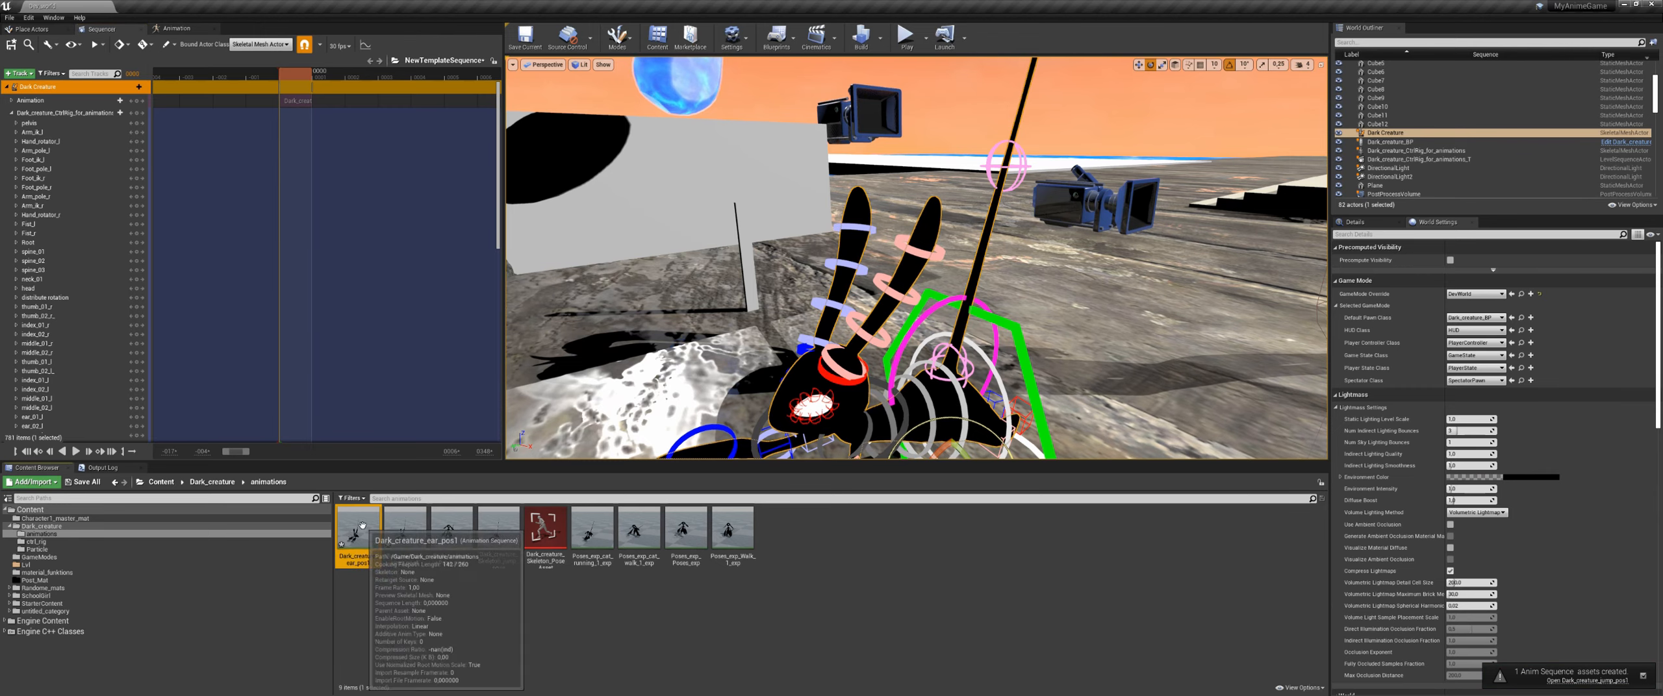
Step: Delete the leftover Dark_creature_ear_pos1 animation from the animations folder
click(402, 607)
click(356, 544)
key(Delete)
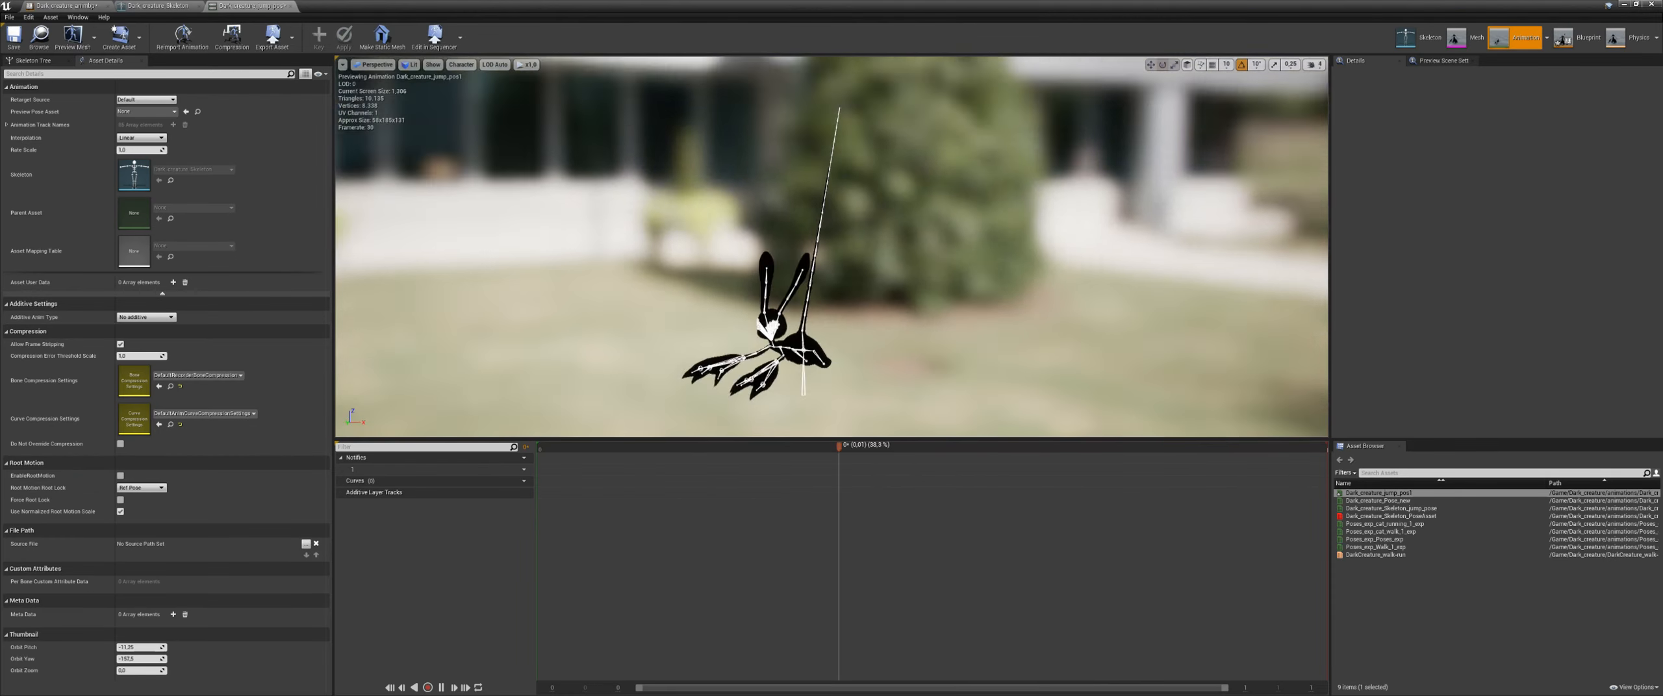
Step: Examine the ears in the Dark_creature_jump_pos1 preview and compare them with the Dark_creature_Skeleton_jump_pose animation
alt+drag(838, 273, 1013, 273)
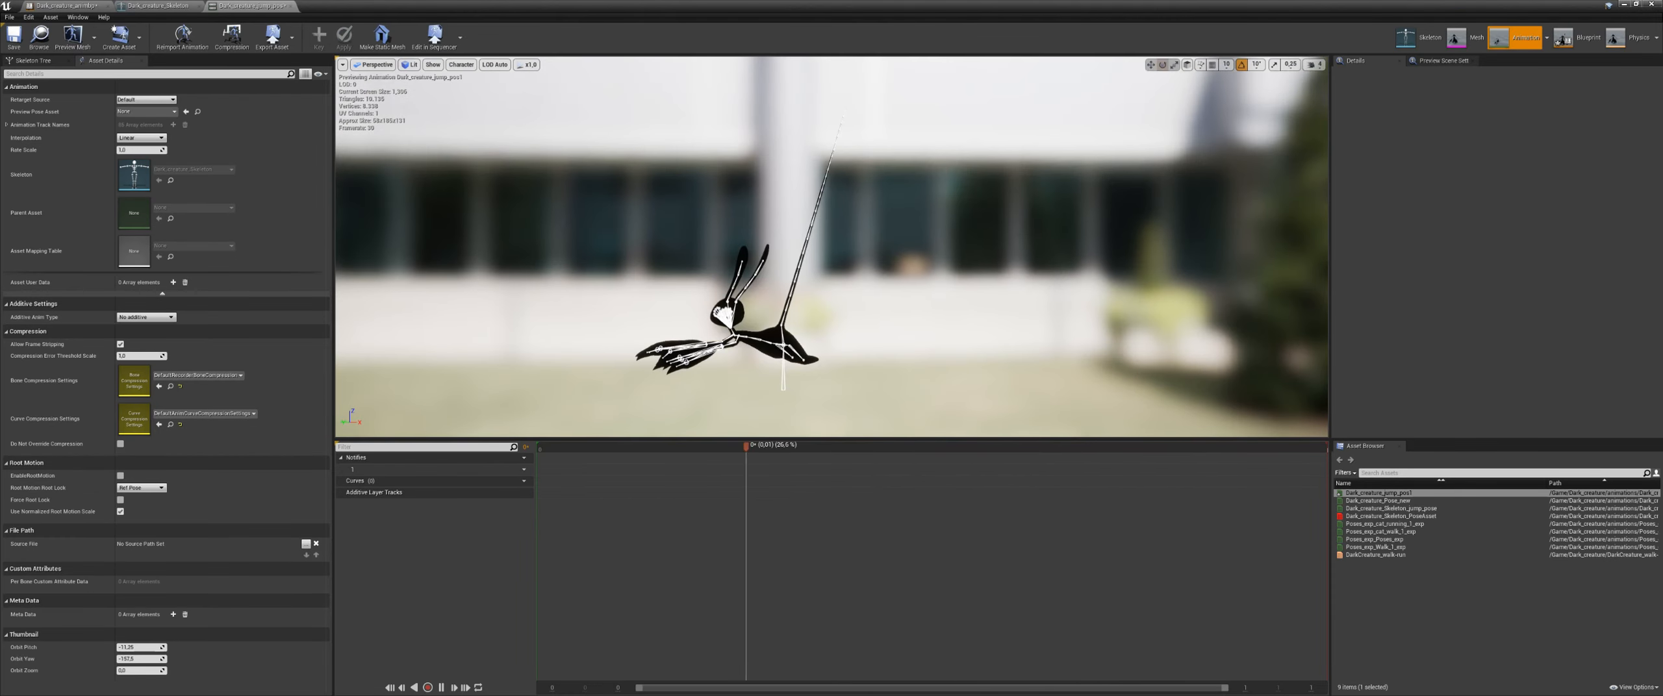
drag(967, 20, 606, 22)
click(452, 530)
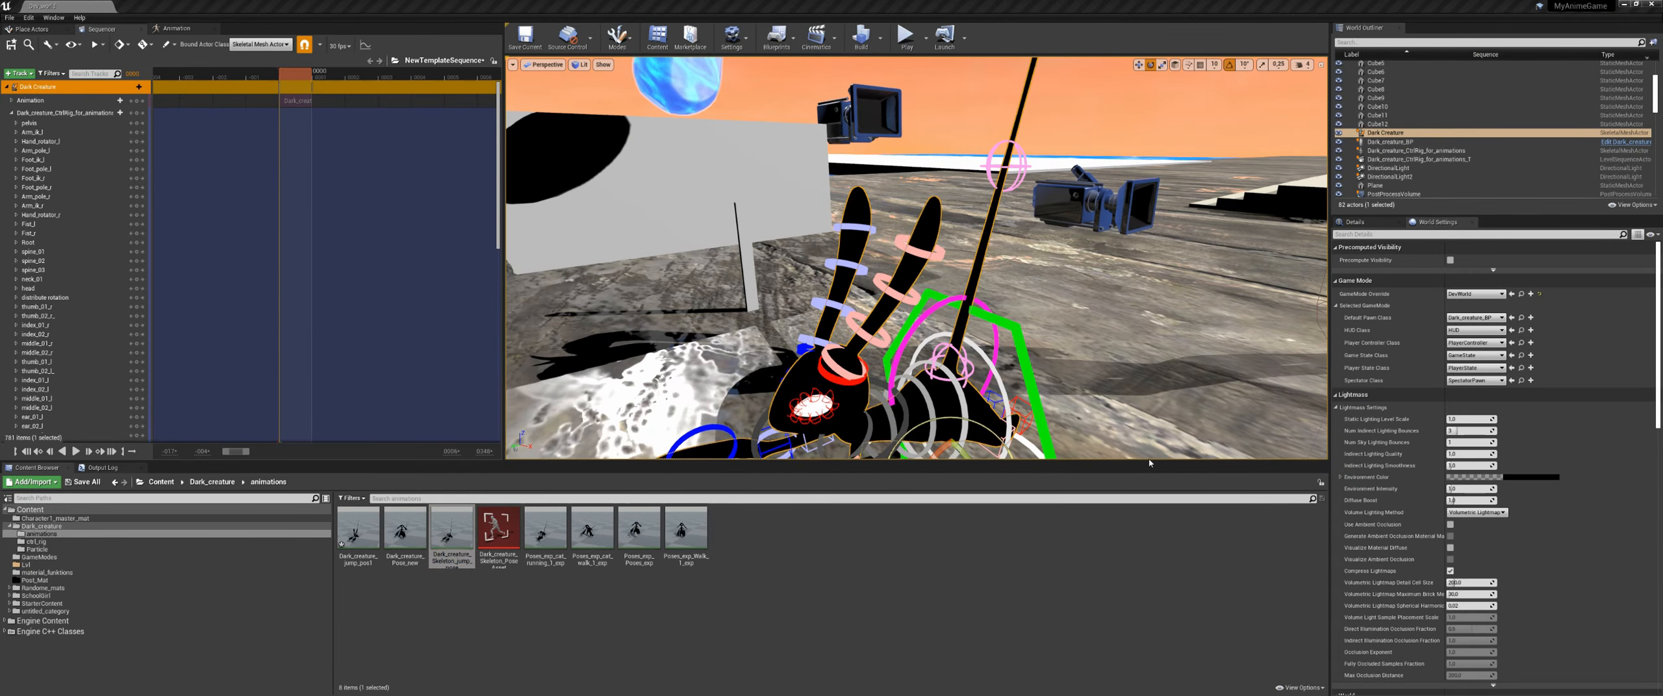
double_click(452, 529)
drag(860, 162, 799, 157)
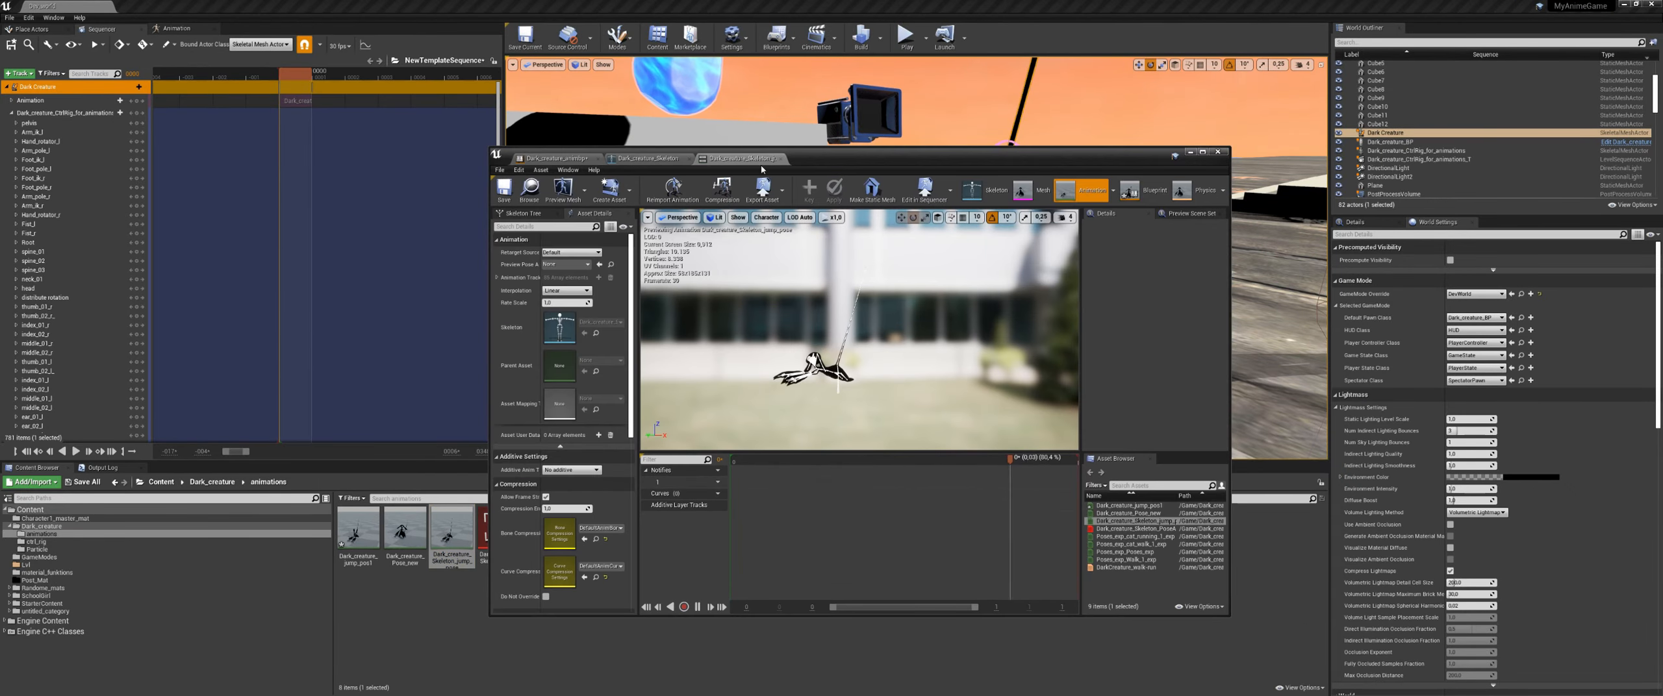
double_click(781, 166)
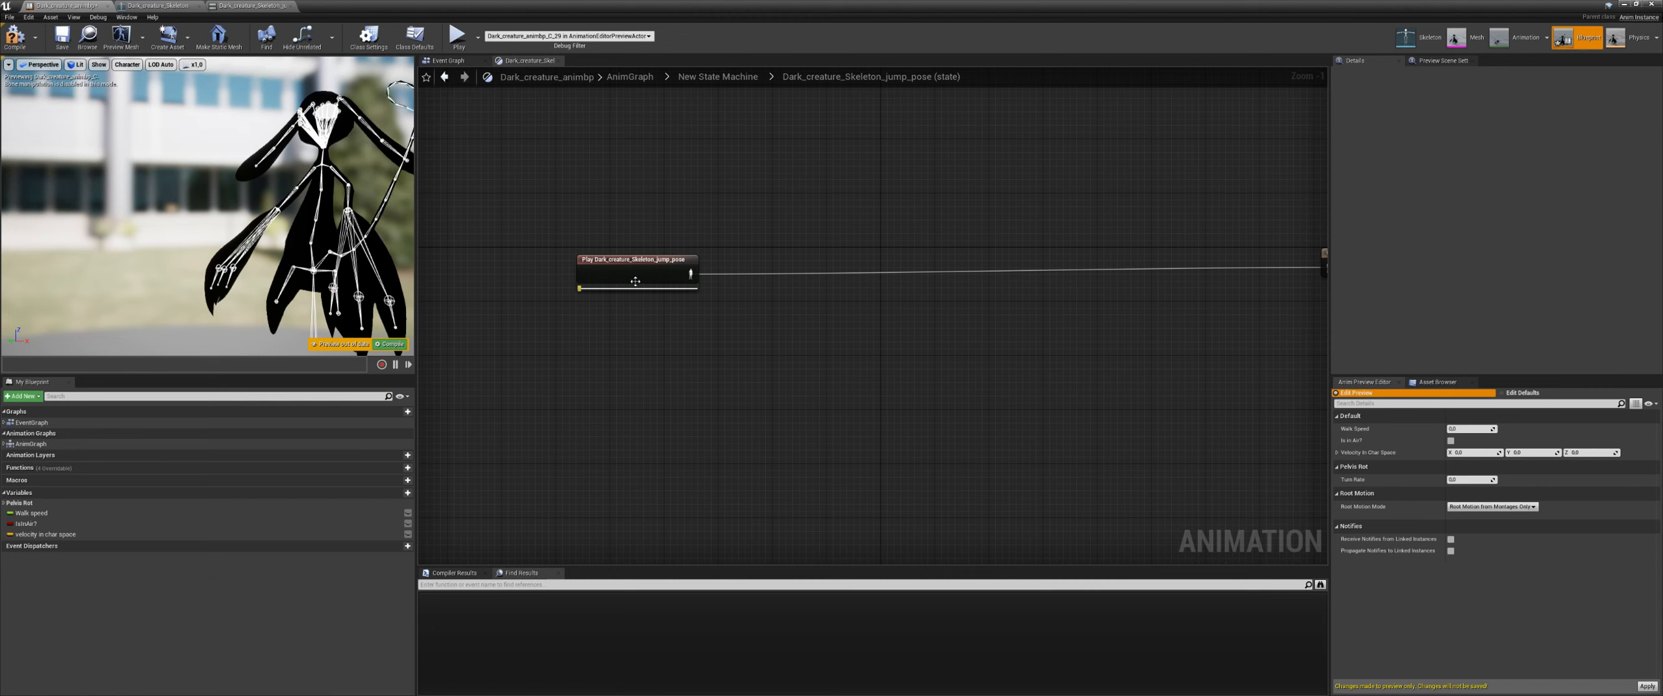
Step: Add Dark_creature_jump_pos1 as a state in New State Machine and connect it with DarkCreature_walk-run by transitions in both directions
click(717, 77)
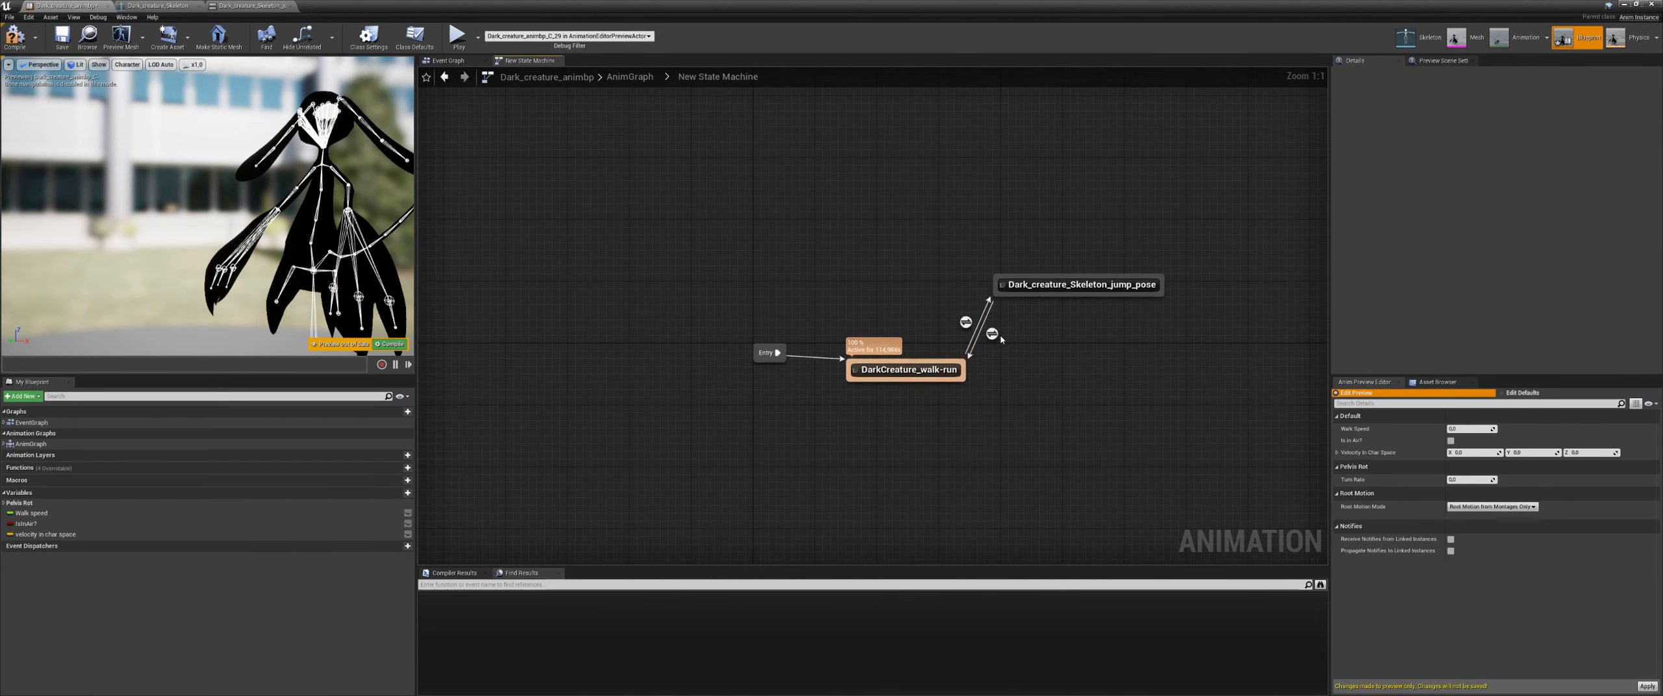
right_drag(970, 368, 914, 363)
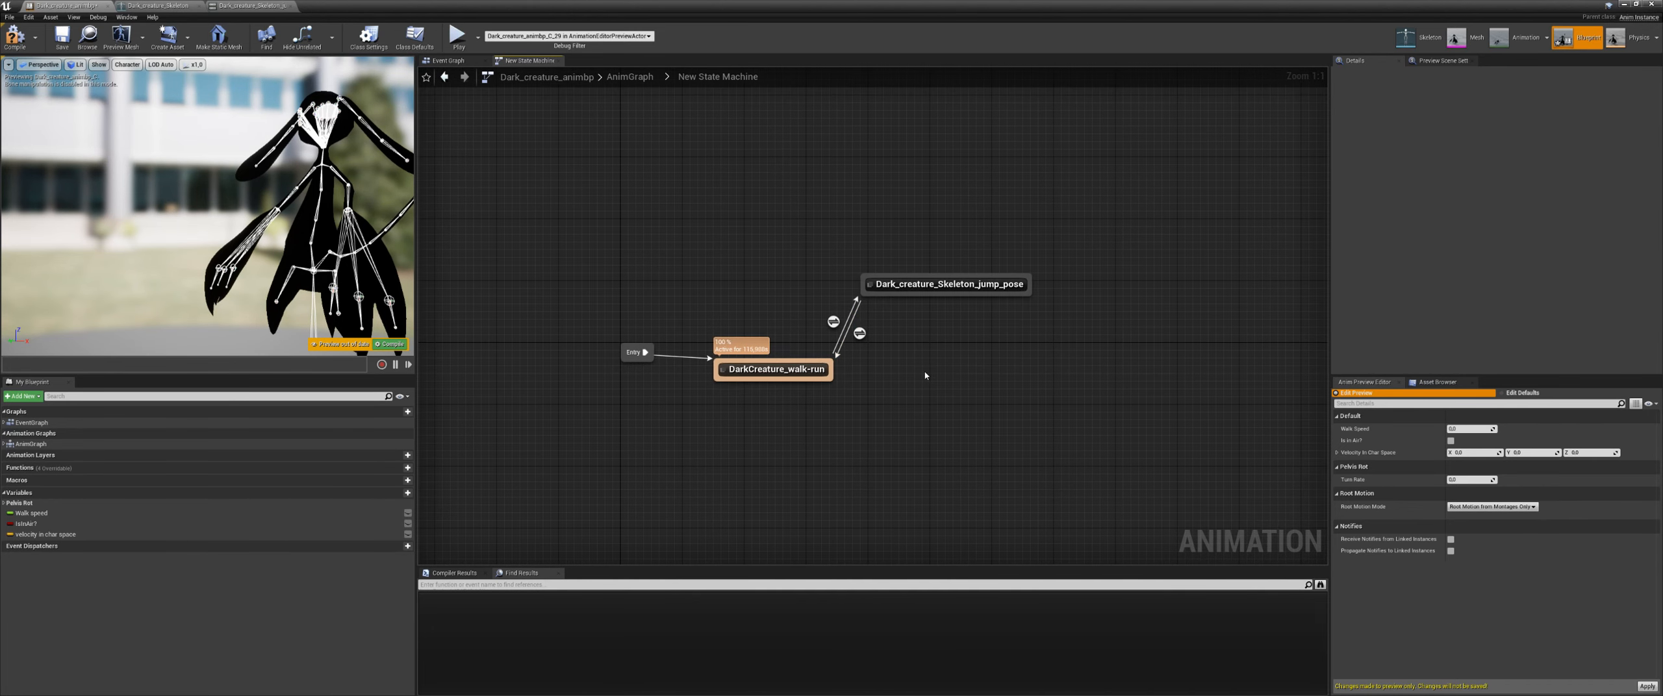
click(1437, 381)
text(ju)
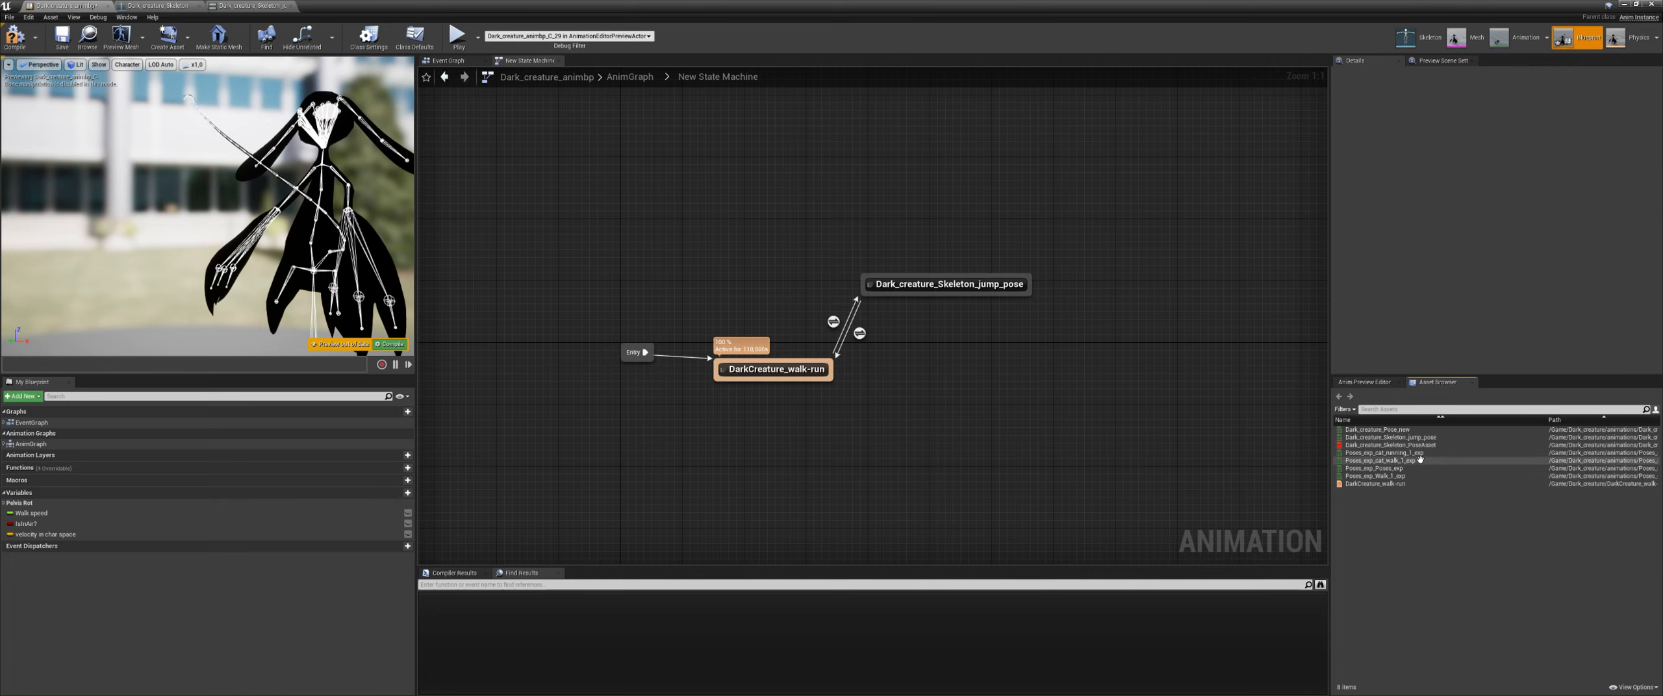
drag(1396, 430, 925, 426)
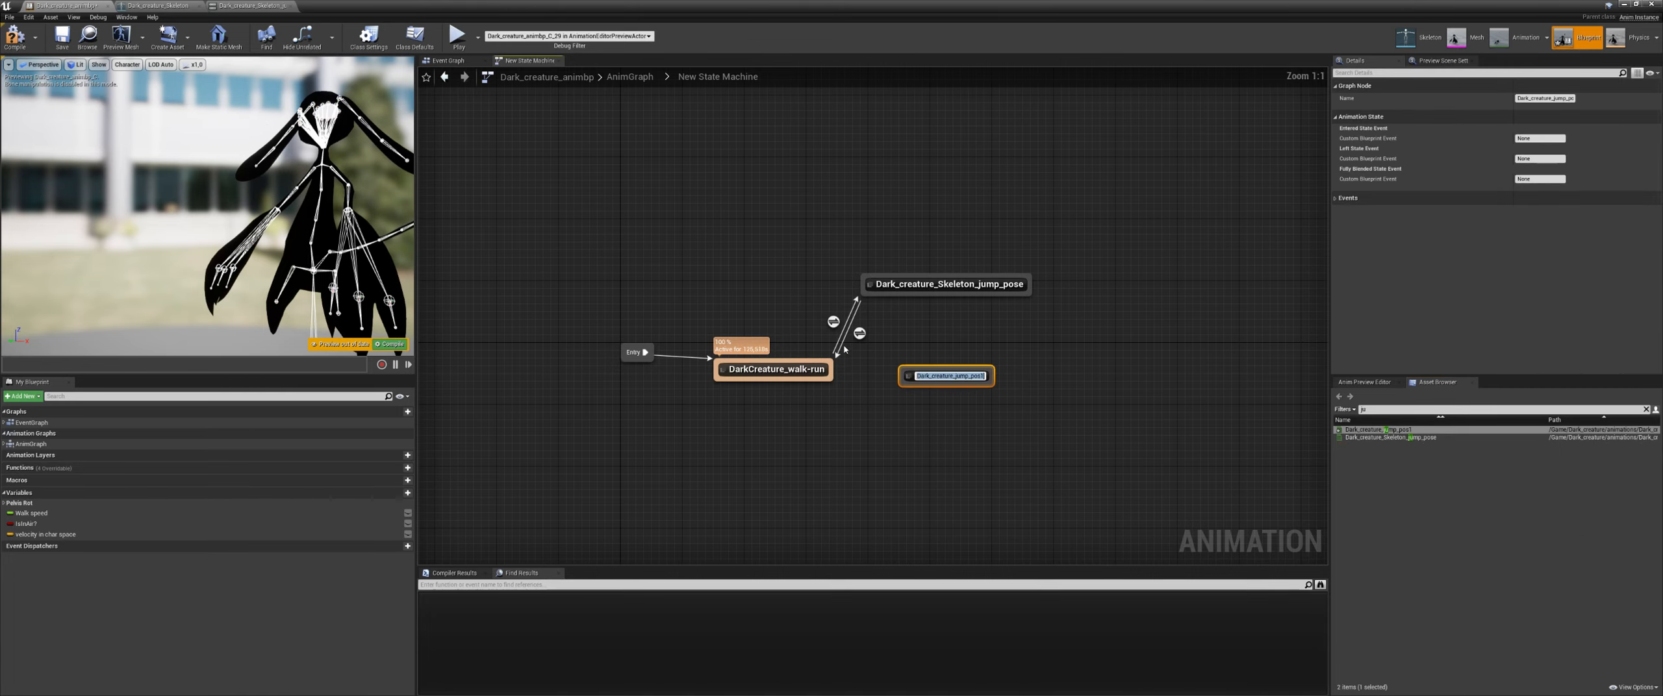
click(857, 308)
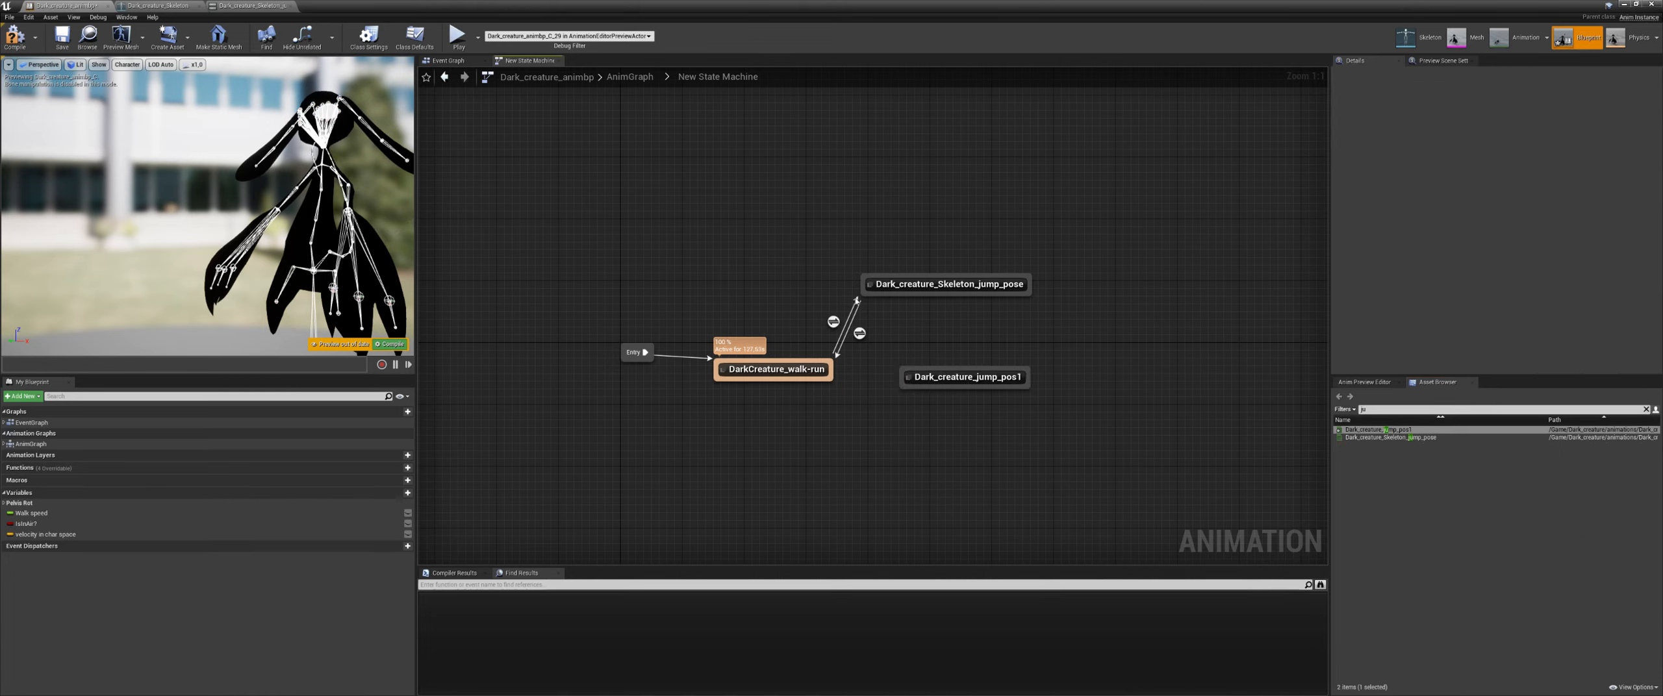
mouse_move(834, 371)
mouse_down()
mouse_move(903, 378)
mouse_move(830, 379)
mouse_up()
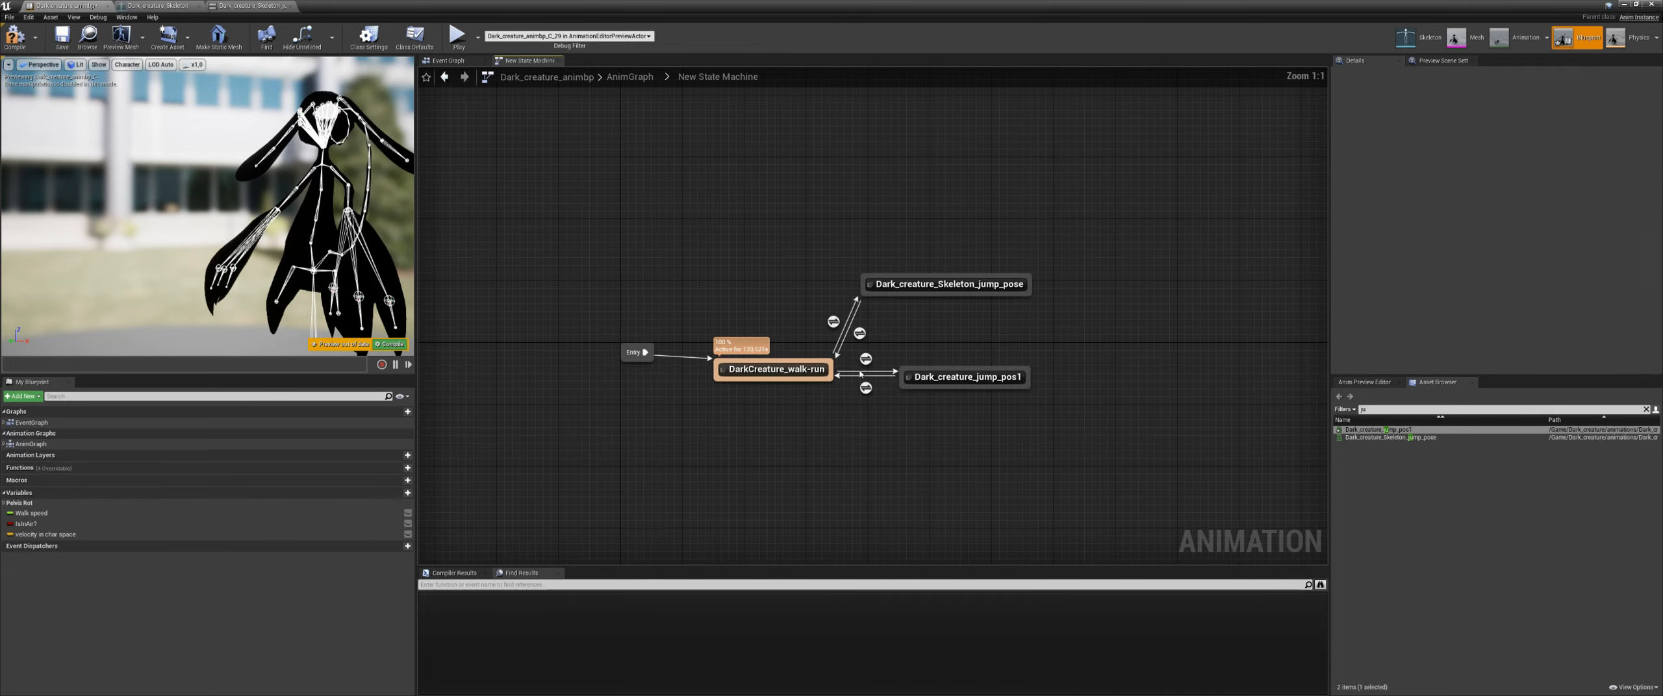
right_drag(901, 349, 874, 316)
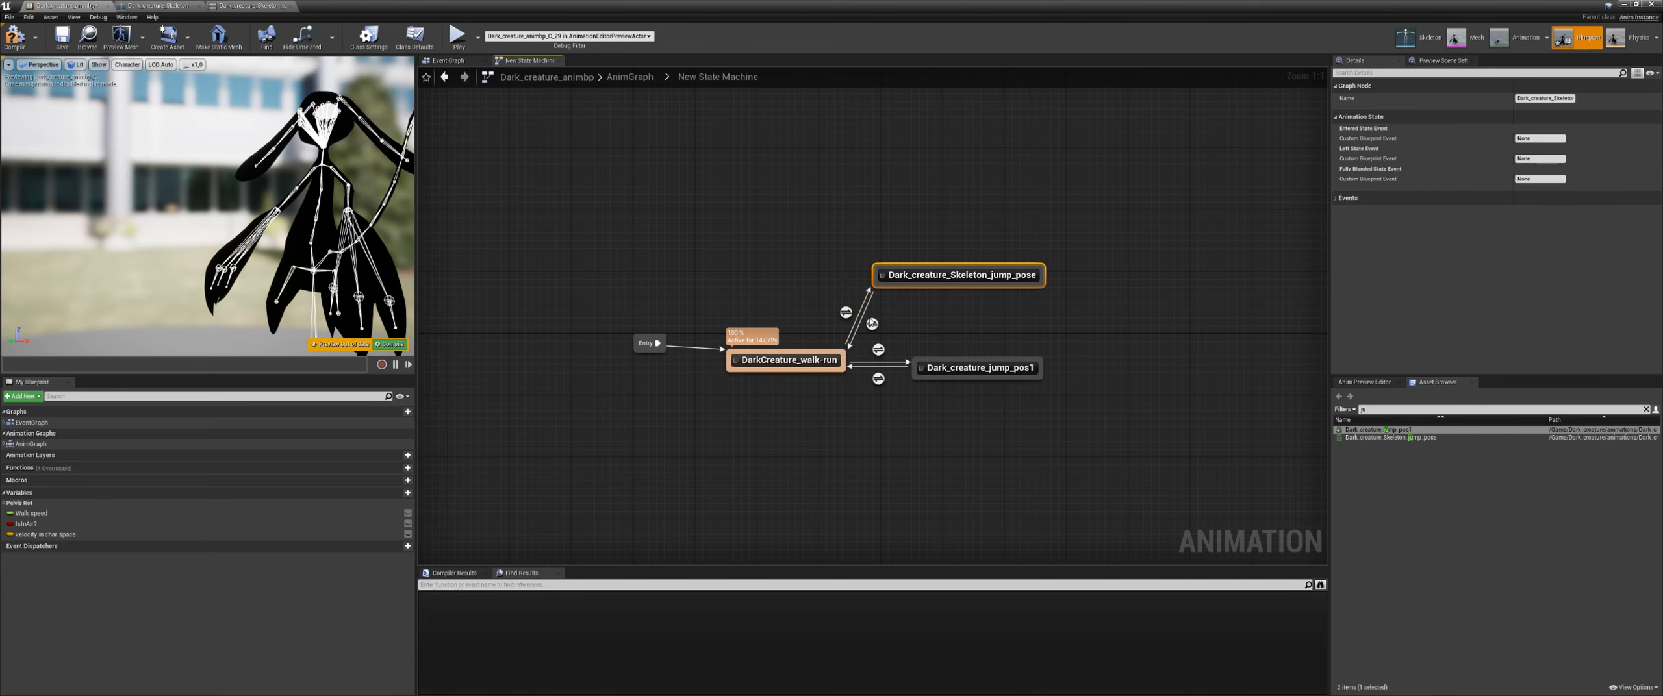
Step: Make the DarkCreature_walk-run to Dark_creature_jump_pos1 transition depend on the Is in Air? variable
mouse_move(874, 328)
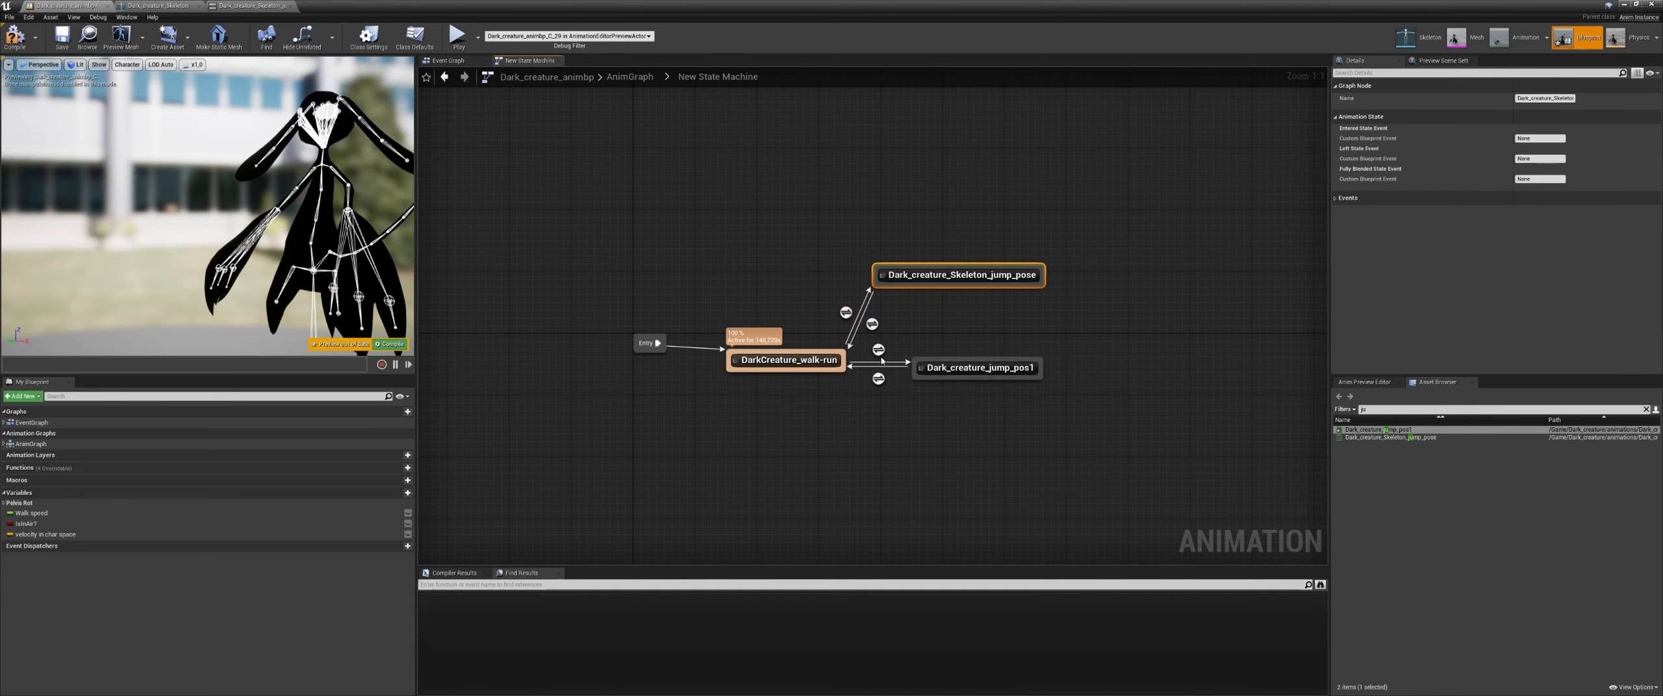
double_click(876, 349)
ctrl+drag(26, 524, 680, 324)
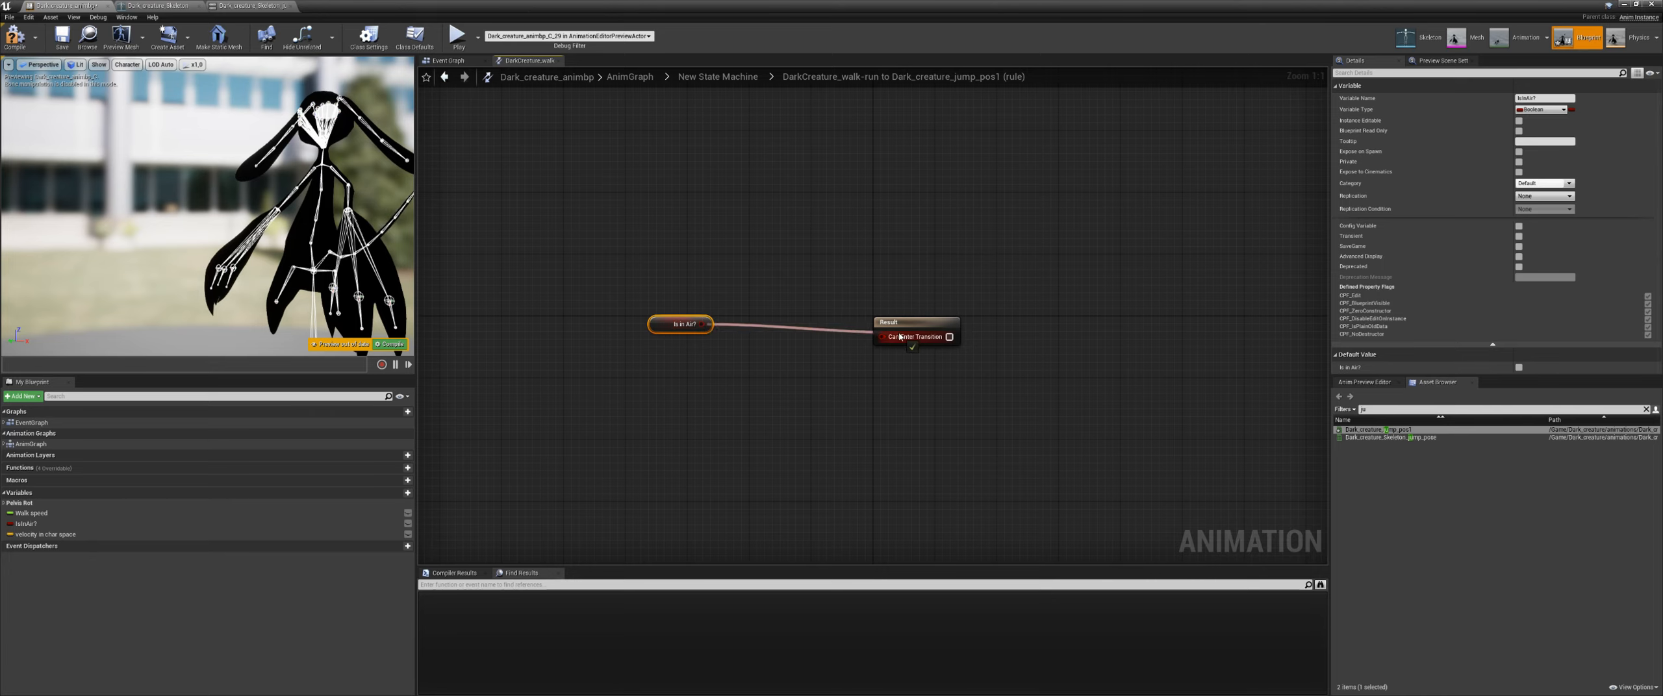
click(754, 81)
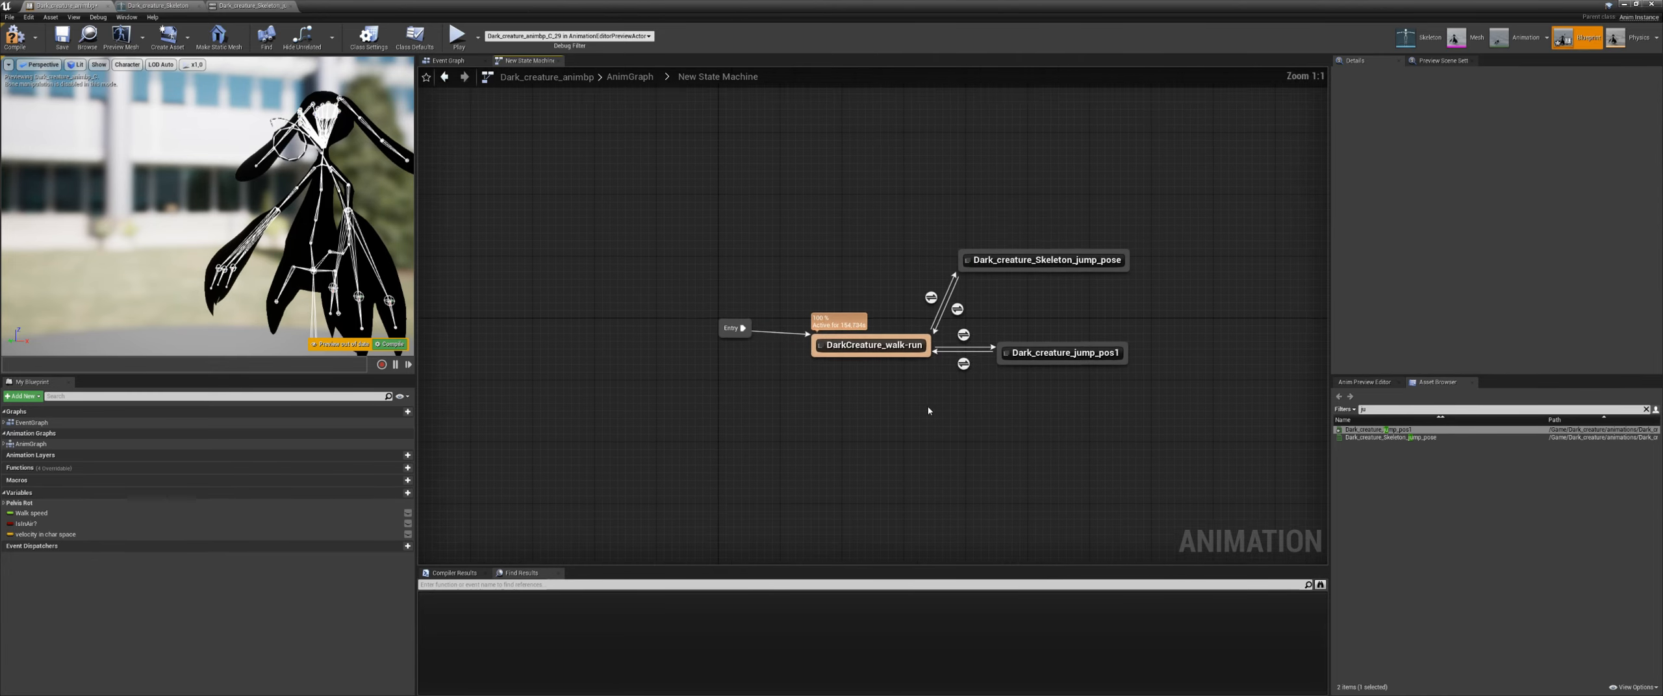
Step: Make the Dark_creature_jump_pos1 to DarkCreature_walk-run transition depend on Is in Air? through a NOT Boolean node
double_click(972, 370)
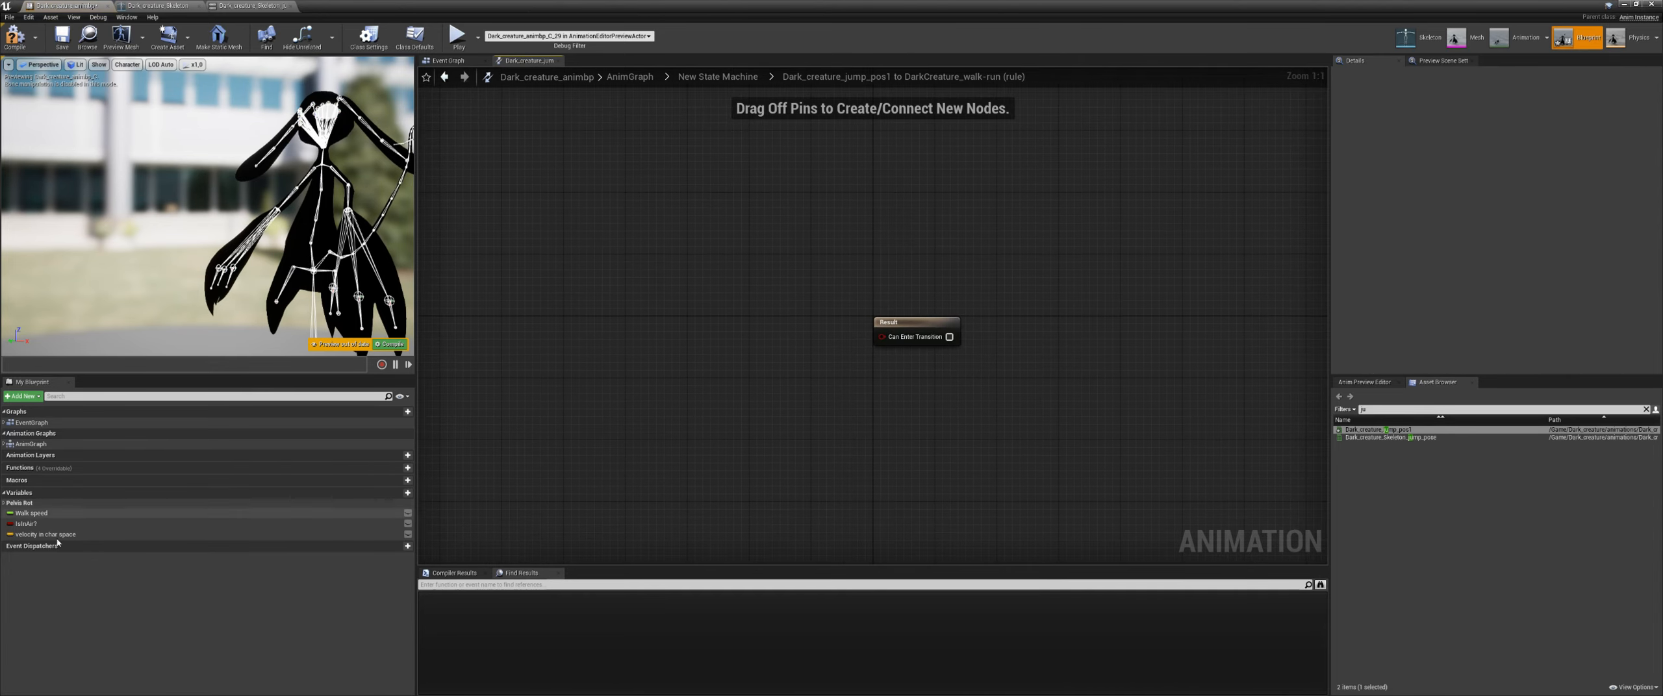
drag(26, 523, 806, 295)
click(744, 322)
text(not)
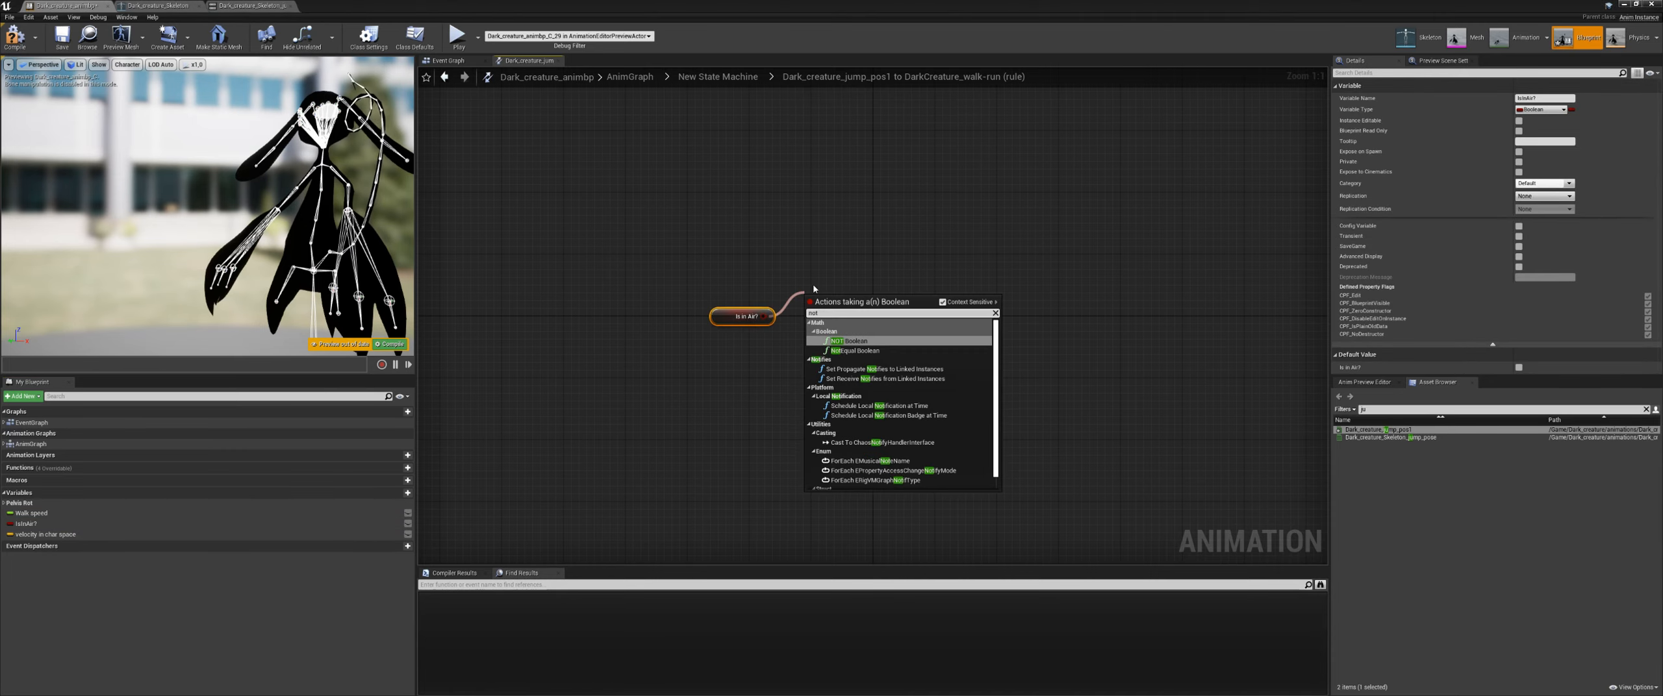
key(Return)
click(829, 310)
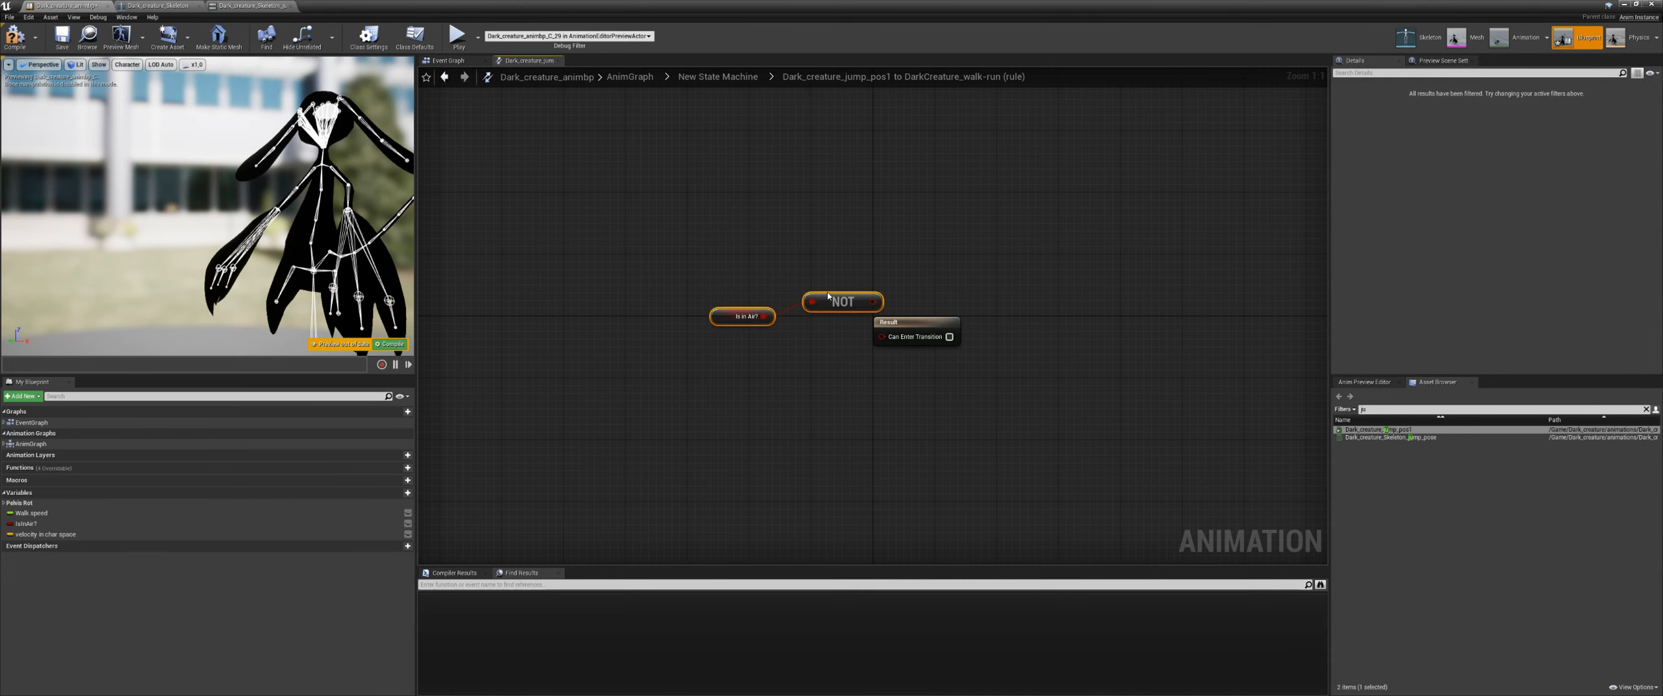
drag(827, 298, 742, 314)
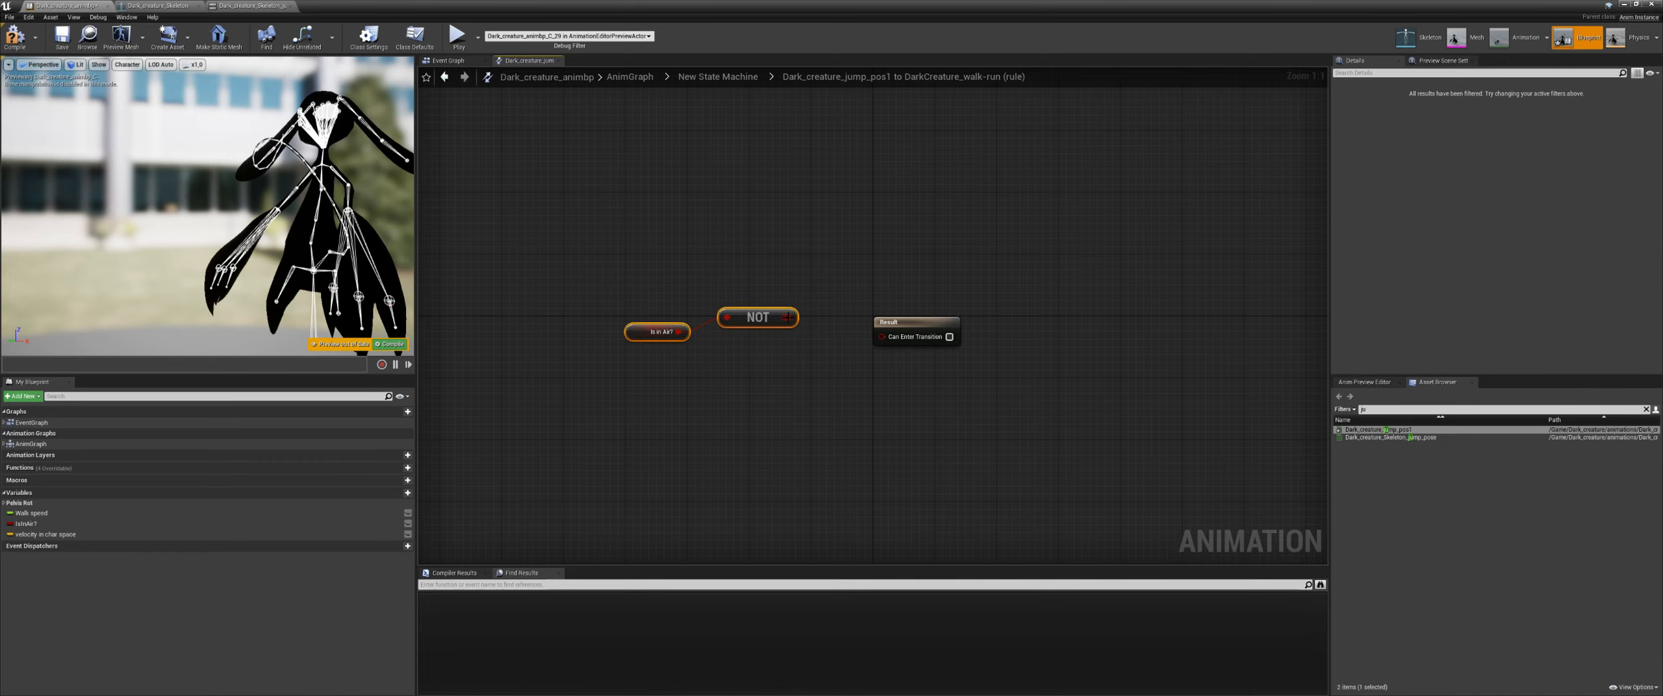
drag(878, 341, 881, 336)
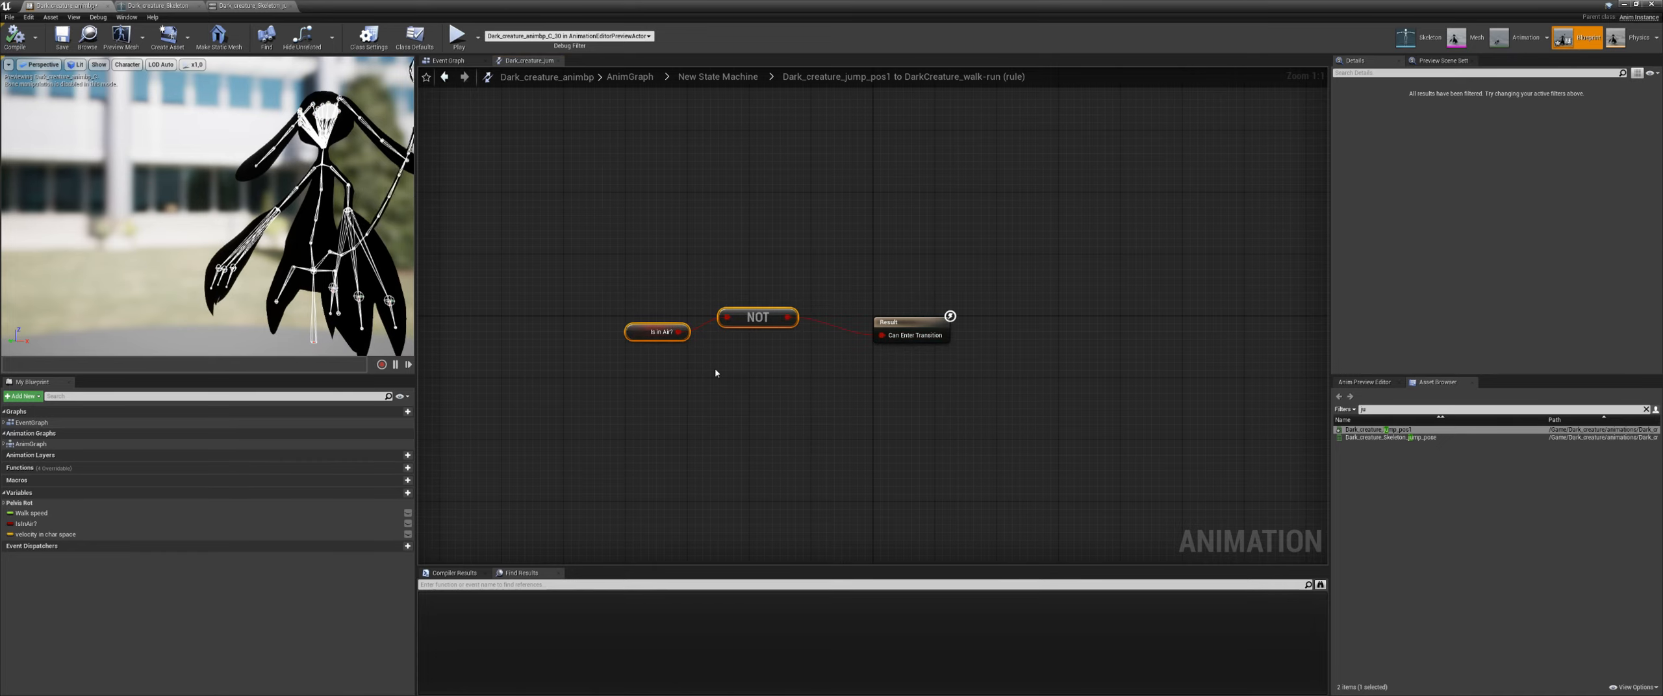
Step: Delete the old Dark_creature_Skeleton_jump_pose state and its transitions from New State Machine
click(718, 78)
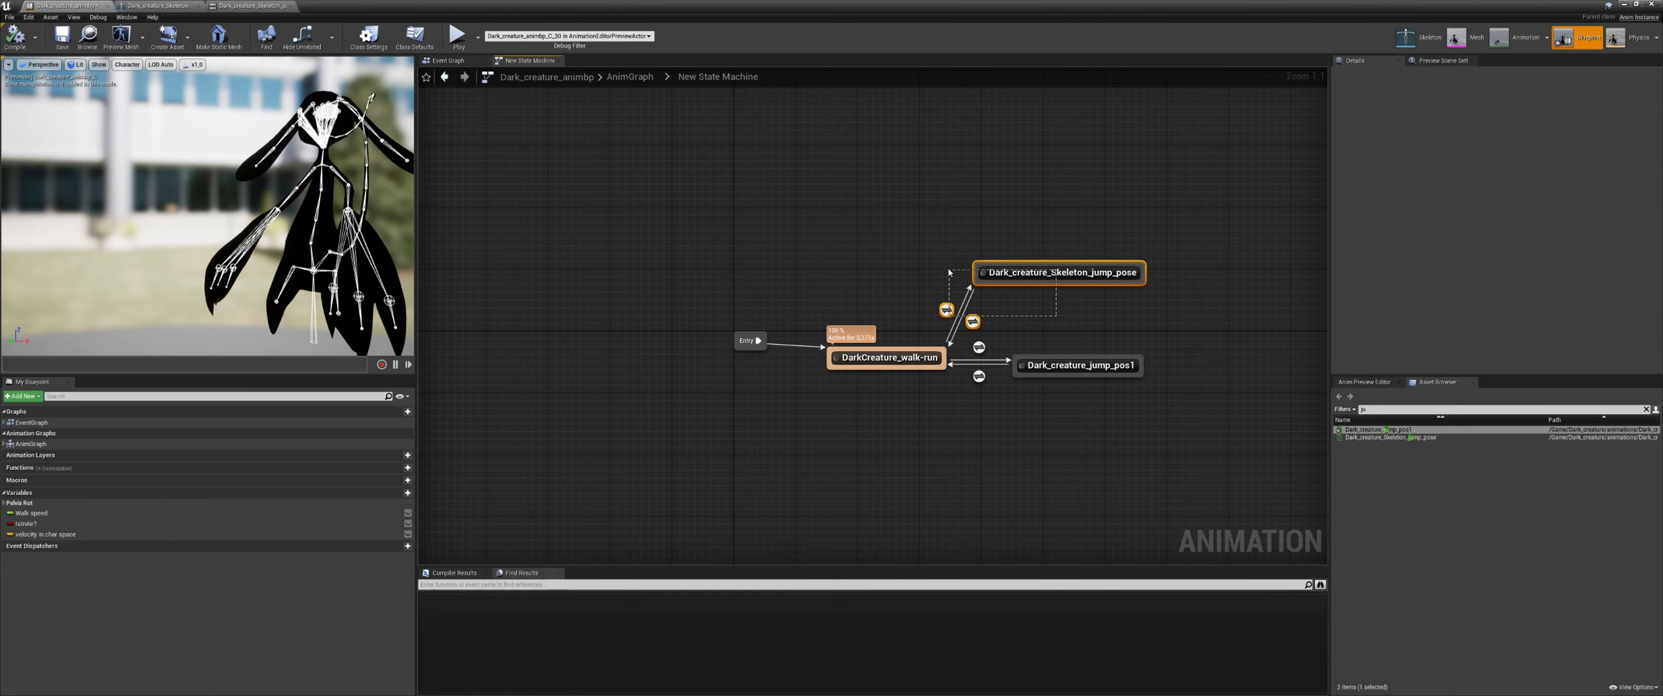
key(Delete)
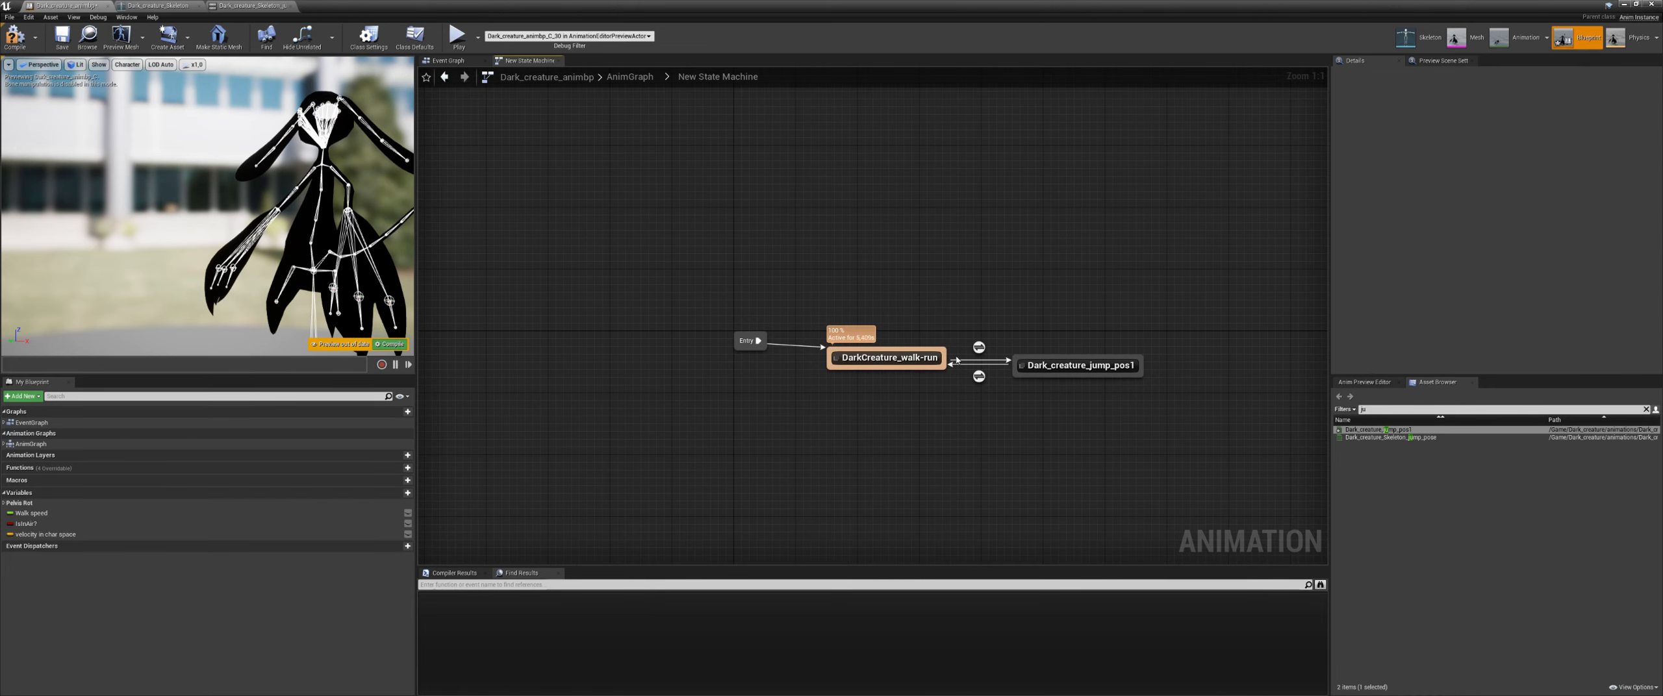
Step: Compile the animation blueprint and play-test the creature running and jumping in the level
click(385, 342)
drag(1156, 6, 645, 126)
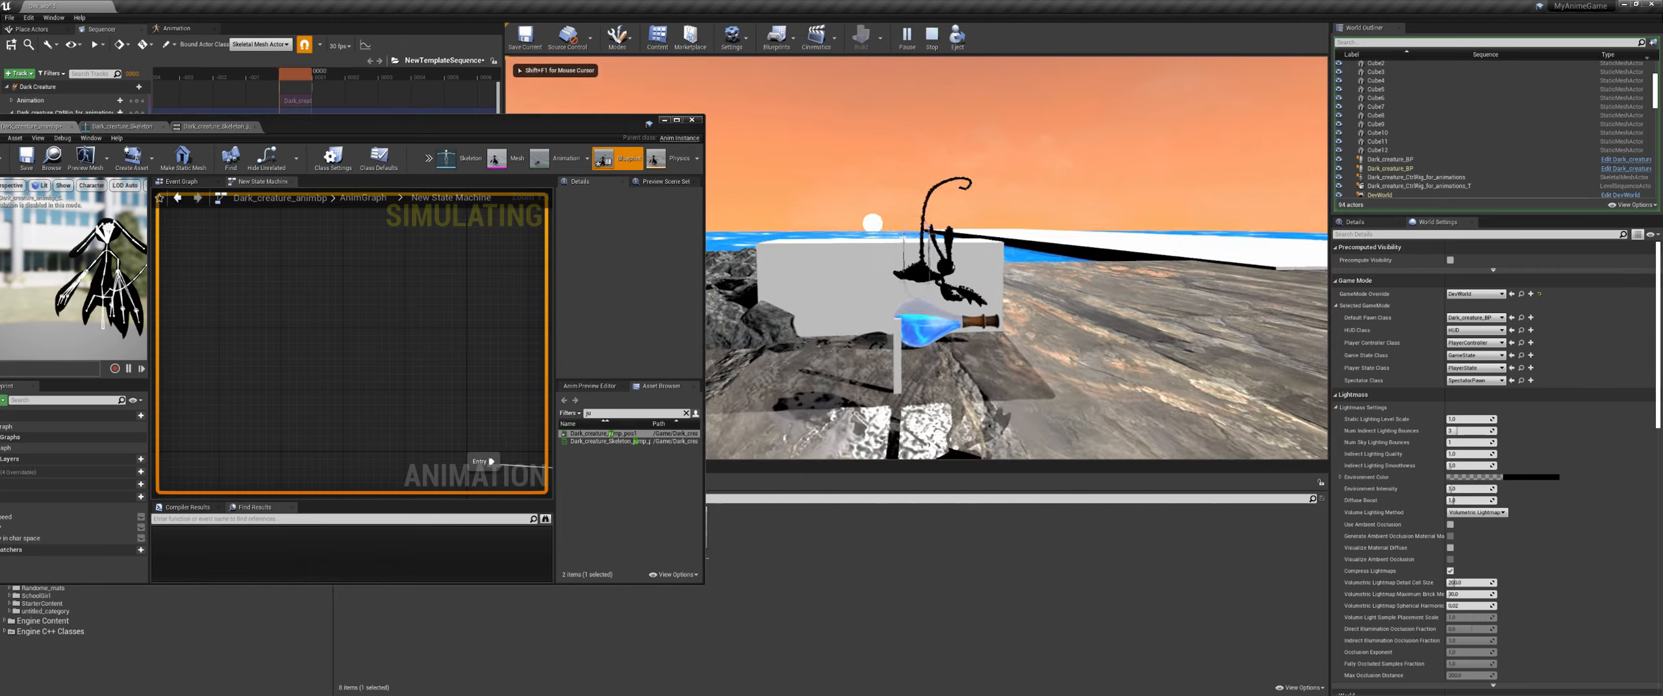
key(w)
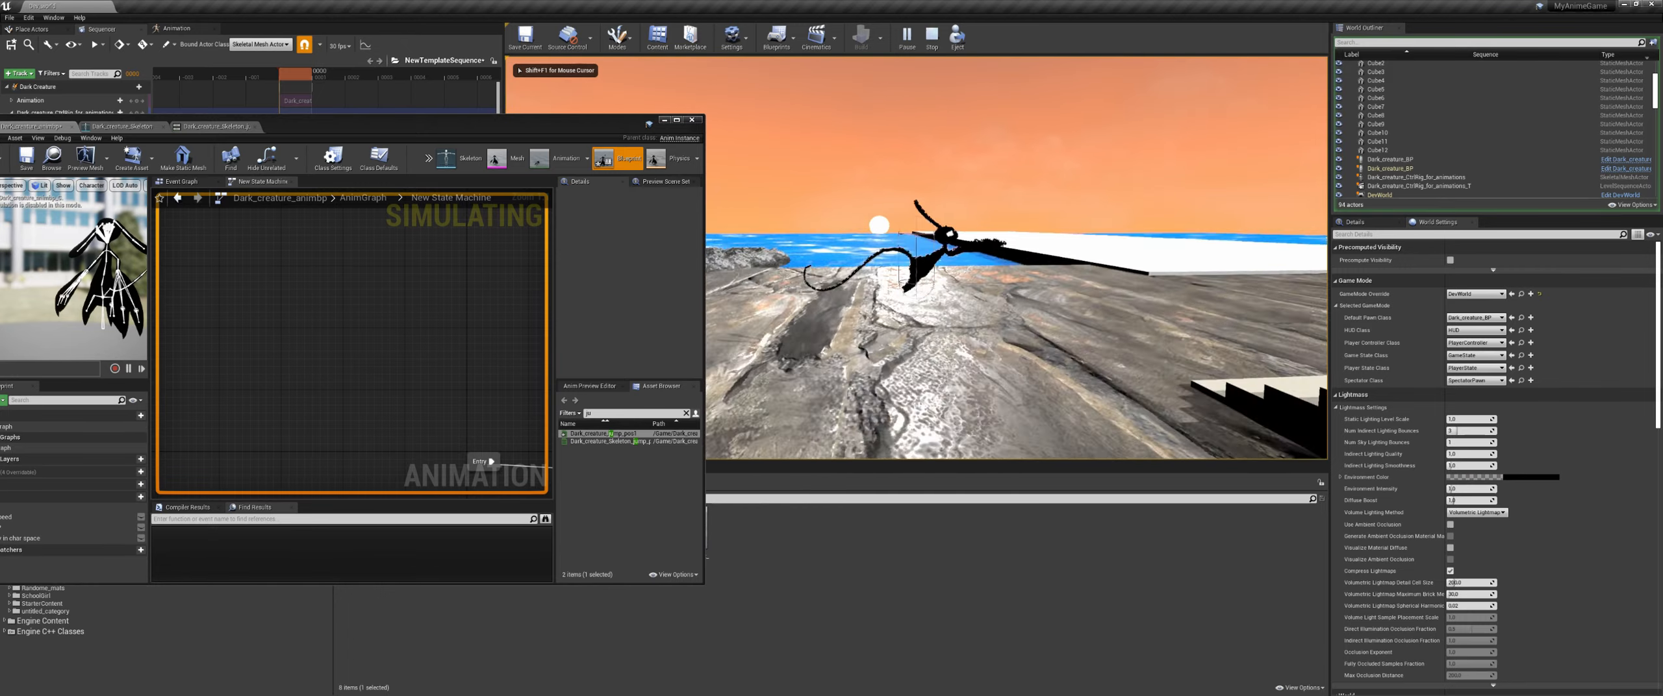
key(w)
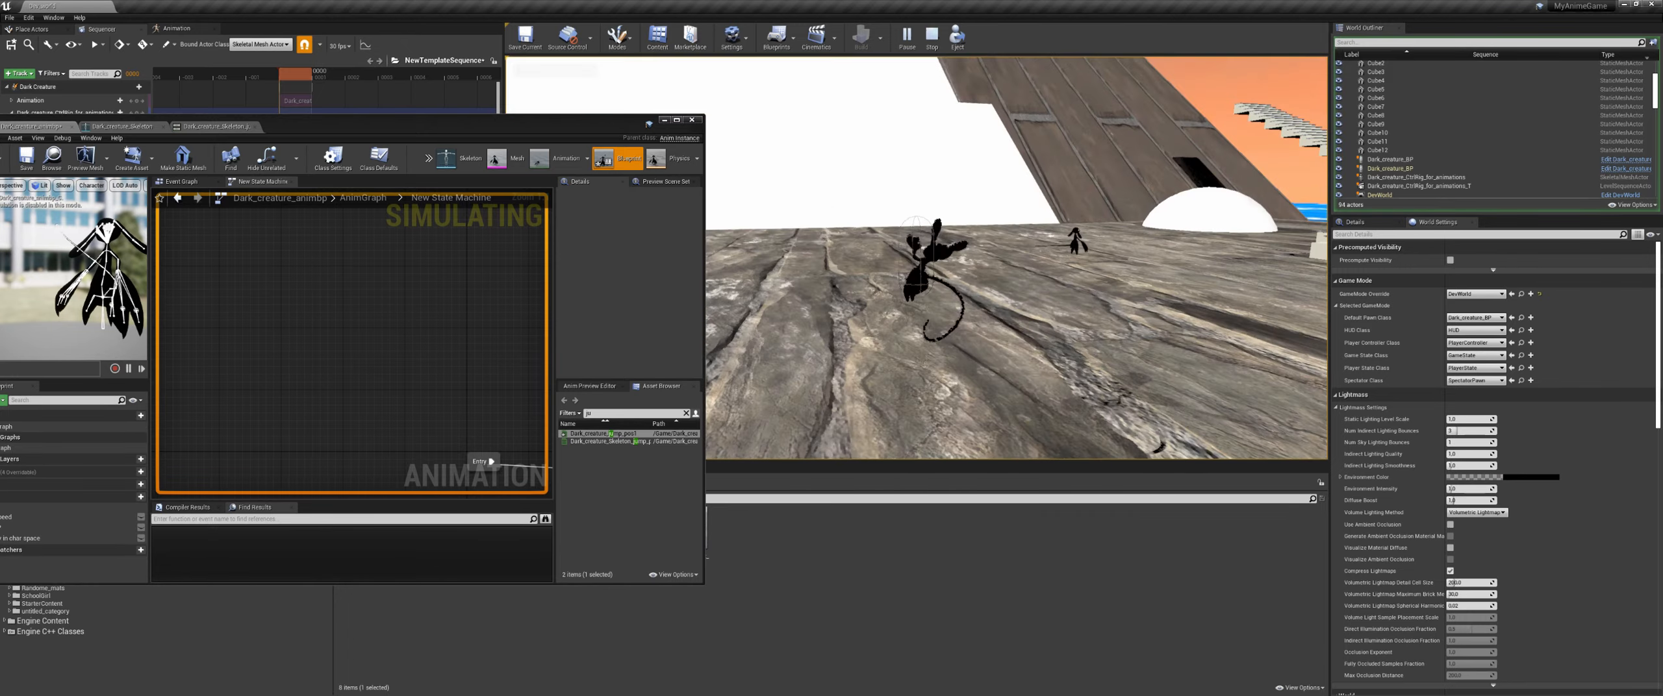
key(w)
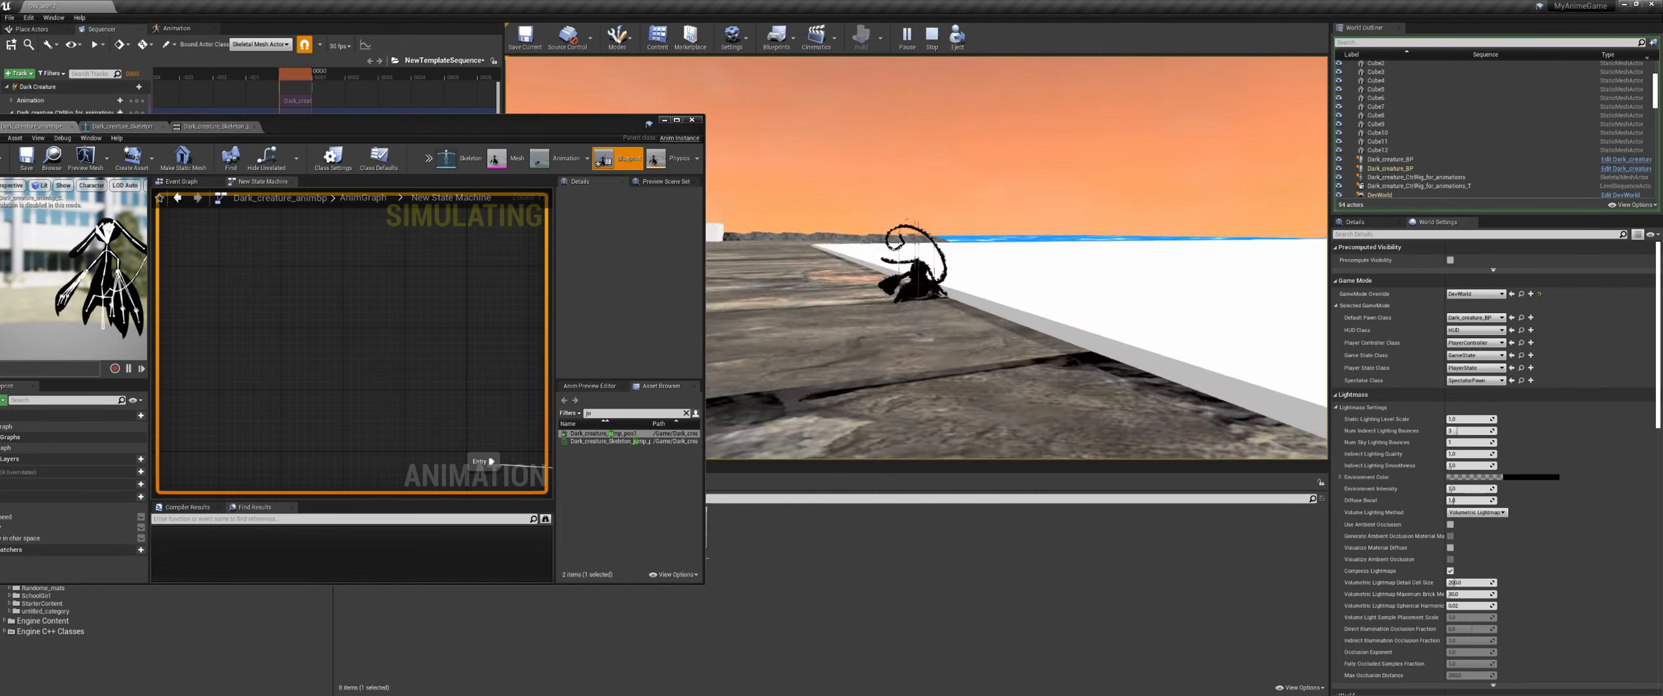
key(space)
key(w)
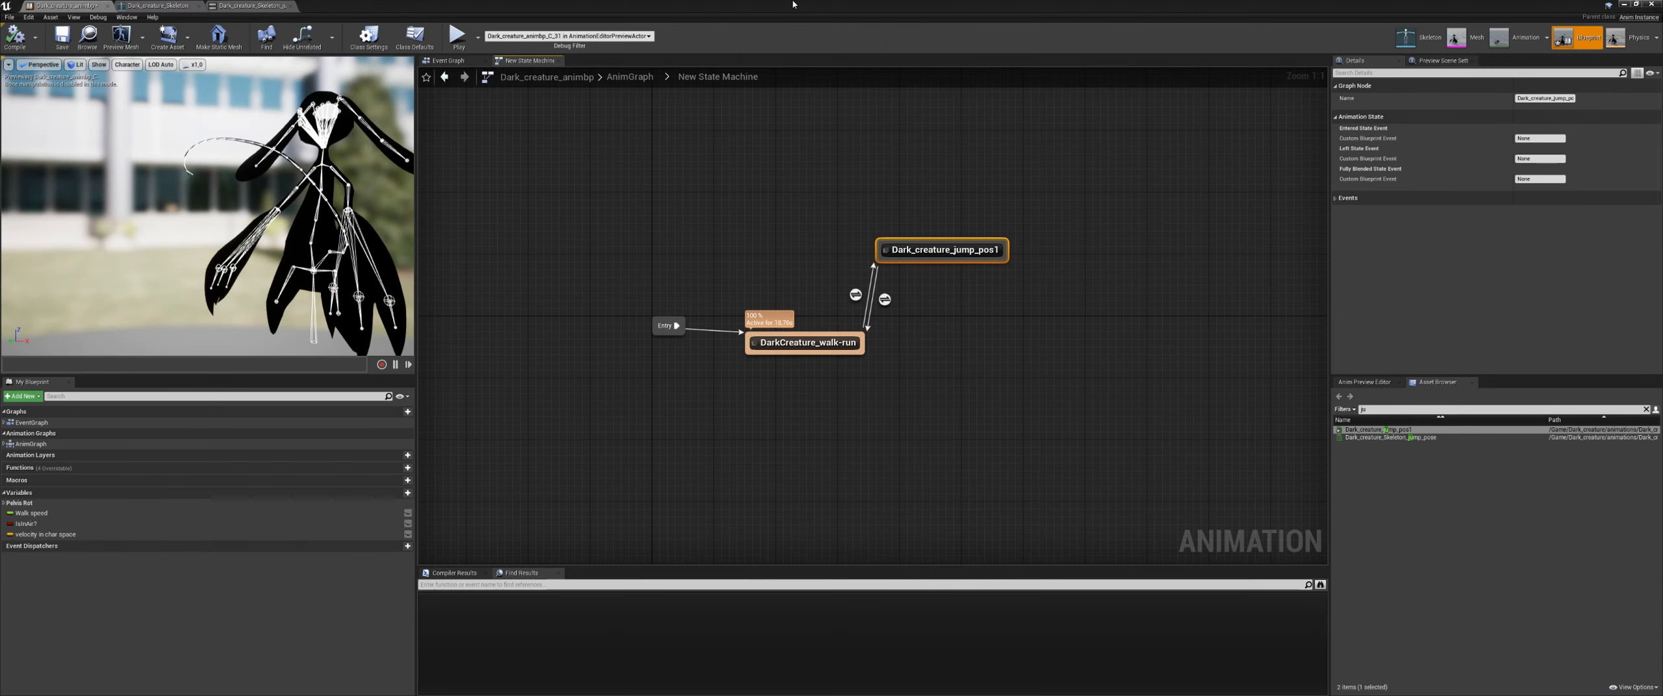
Step: Delete the Dark_creature_Skeleton_PoseAsset and the old Dark_creature_Skeleton_jump_pose assets from the Dark_creature animations folder
double_click(793, 5)
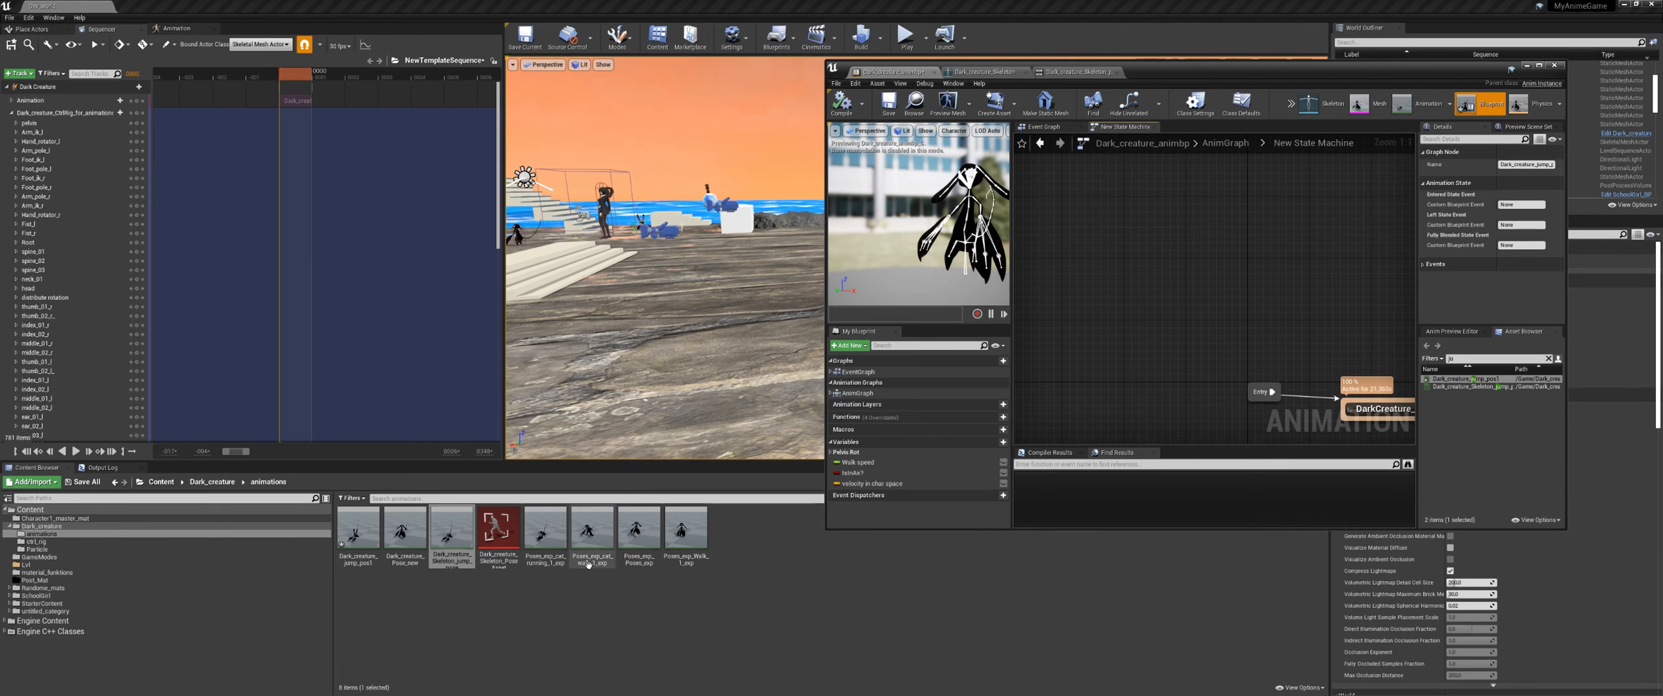
click(498, 539)
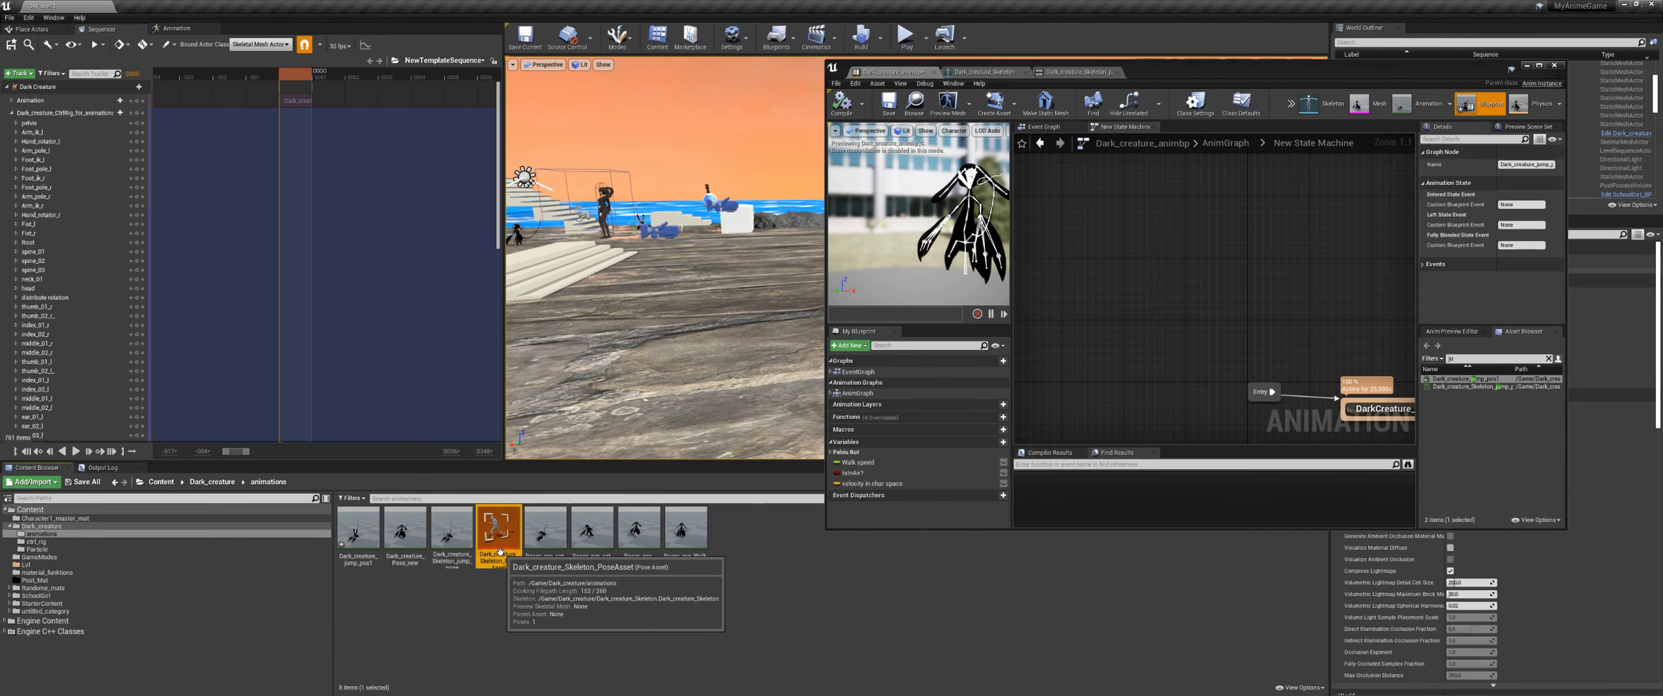
key(Delete)
click(762, 506)
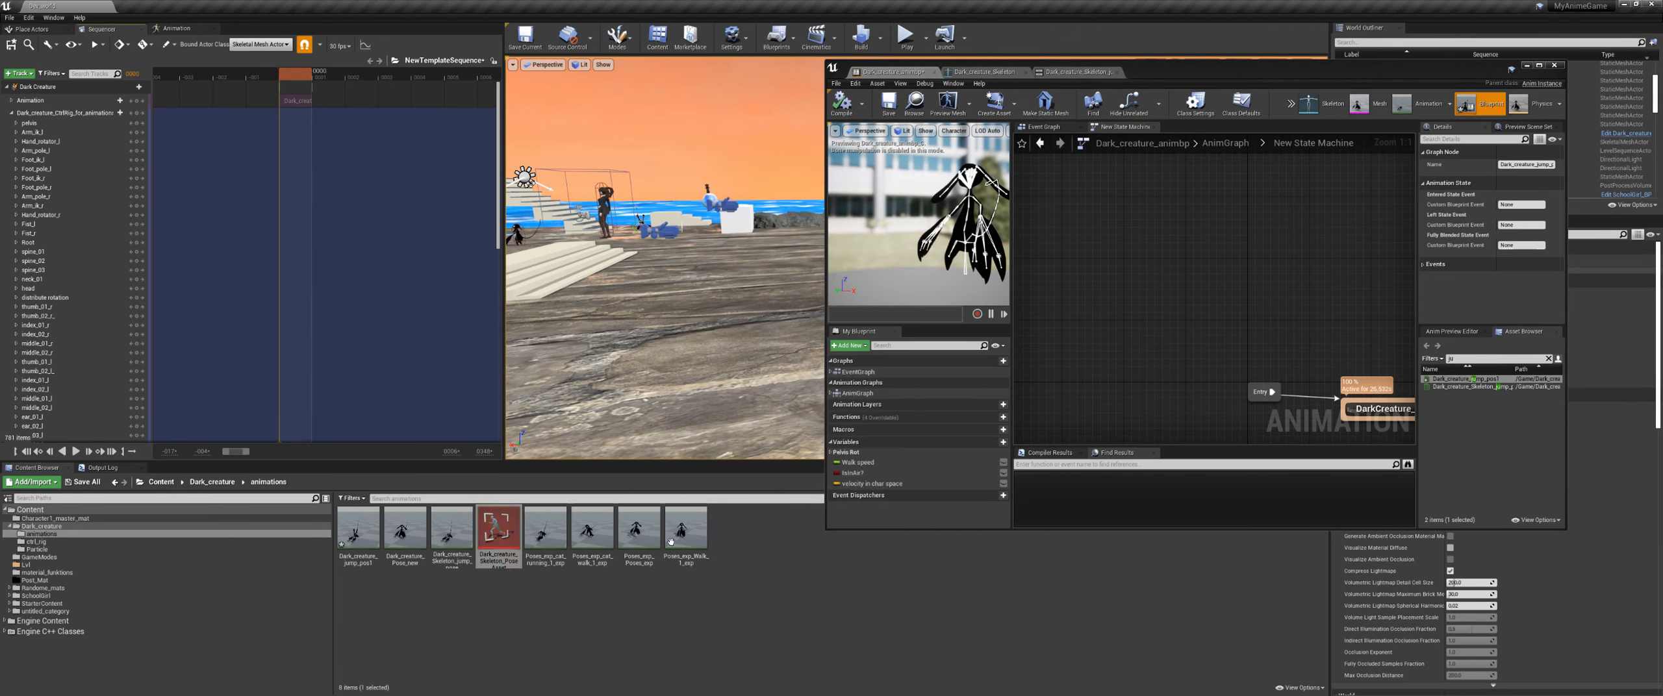
click(451, 532)
key(Delete)
click(758, 509)
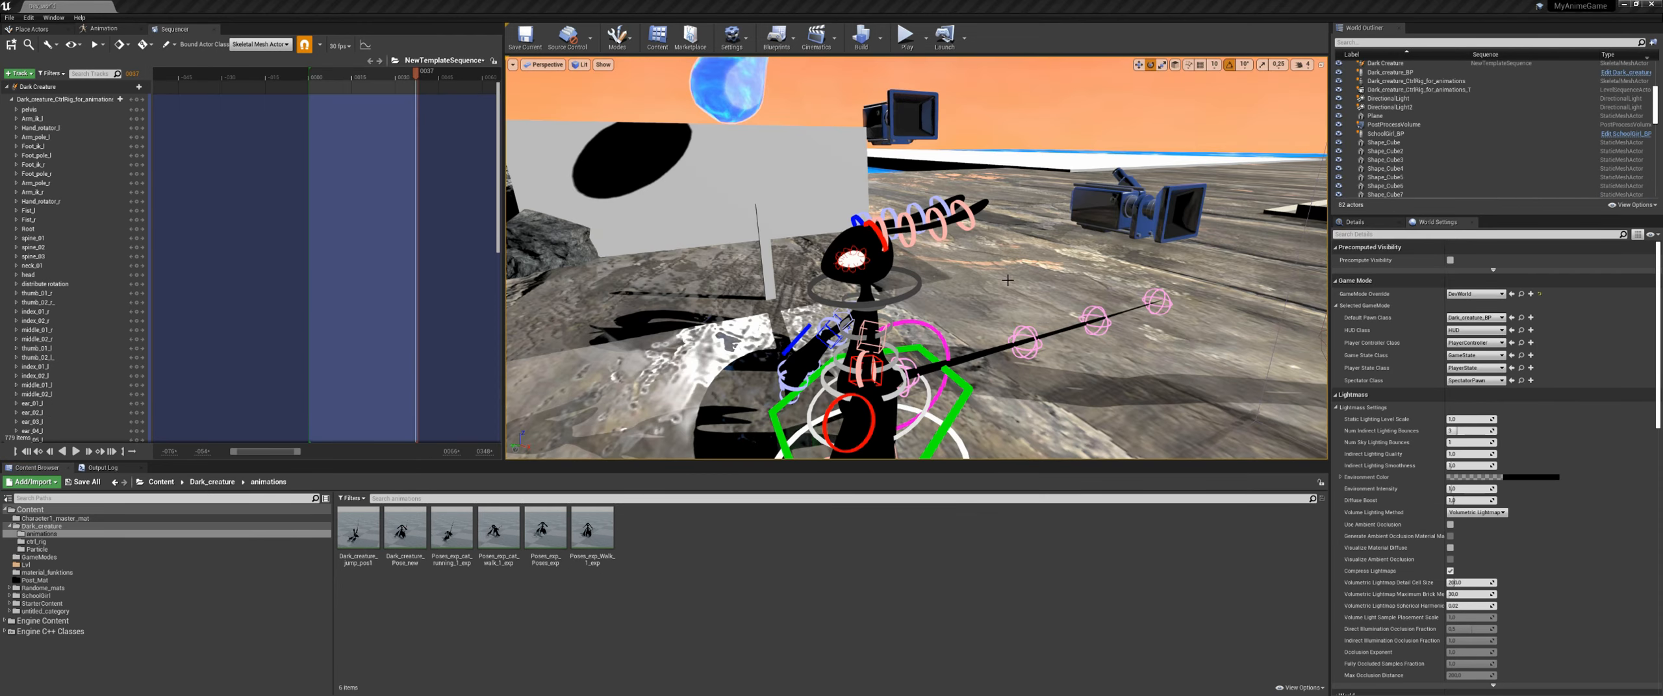
Step: Play the level briefly to check the creature's movement, ending the play session when done
middle_drag(1007, 280, 972, 337)
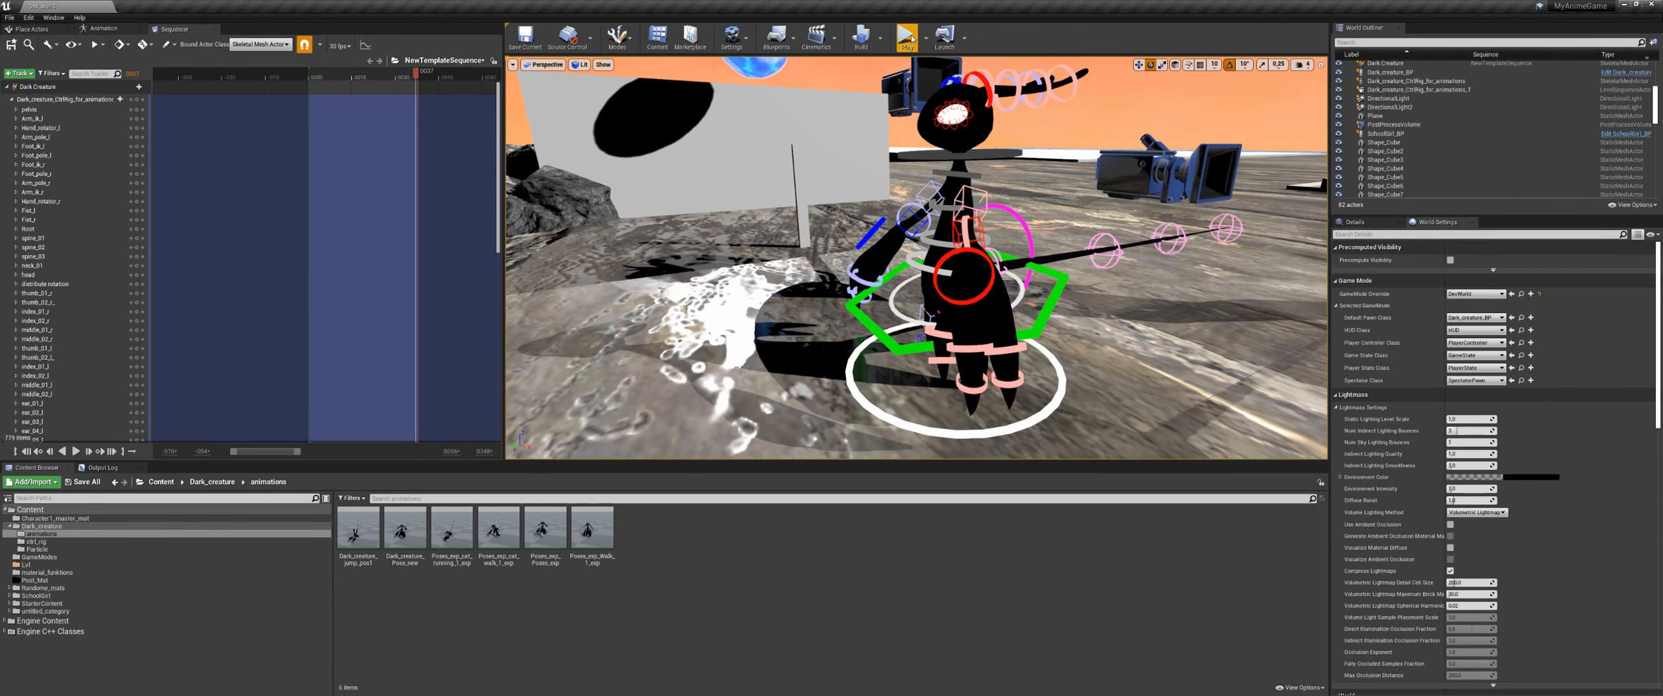
click(911, 38)
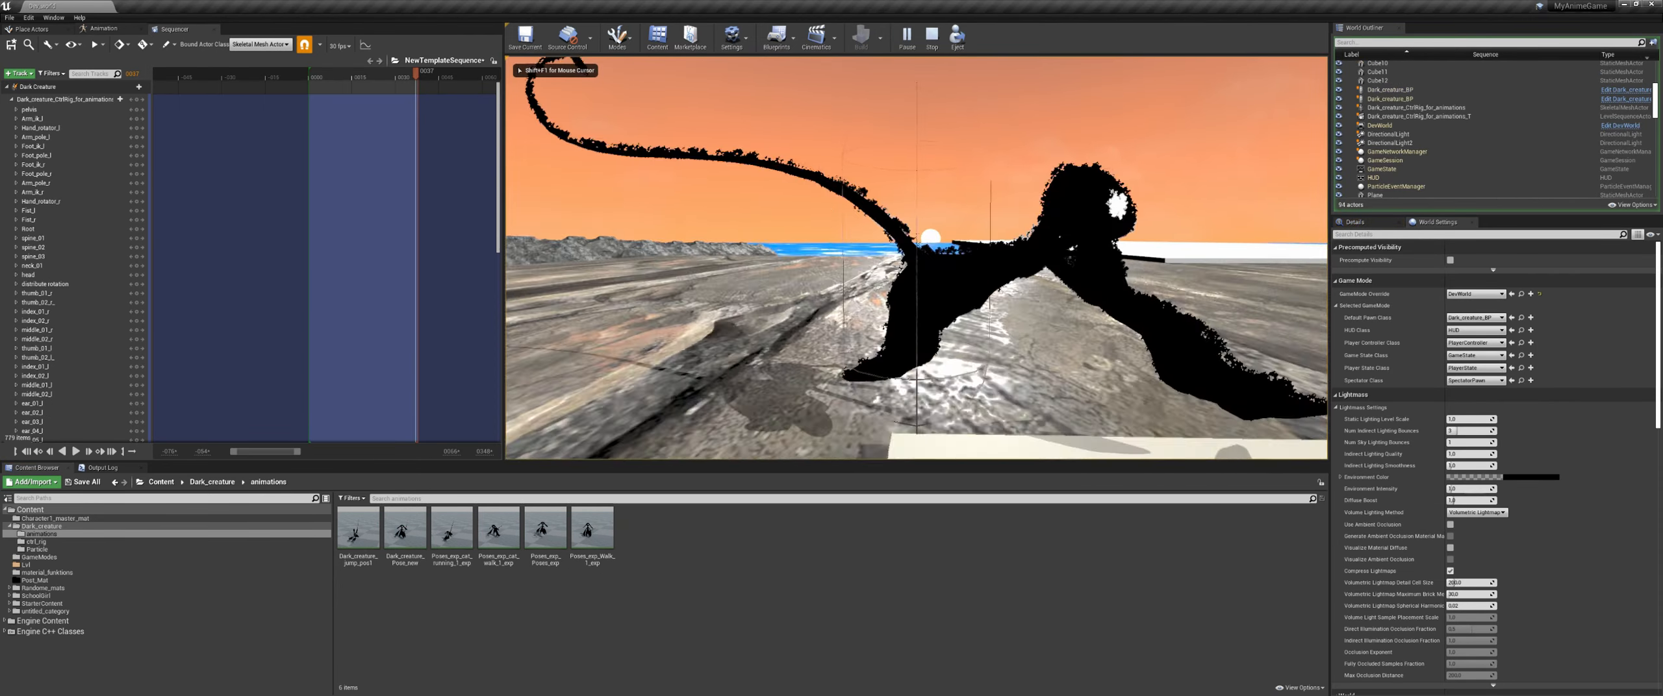
key(Escape)
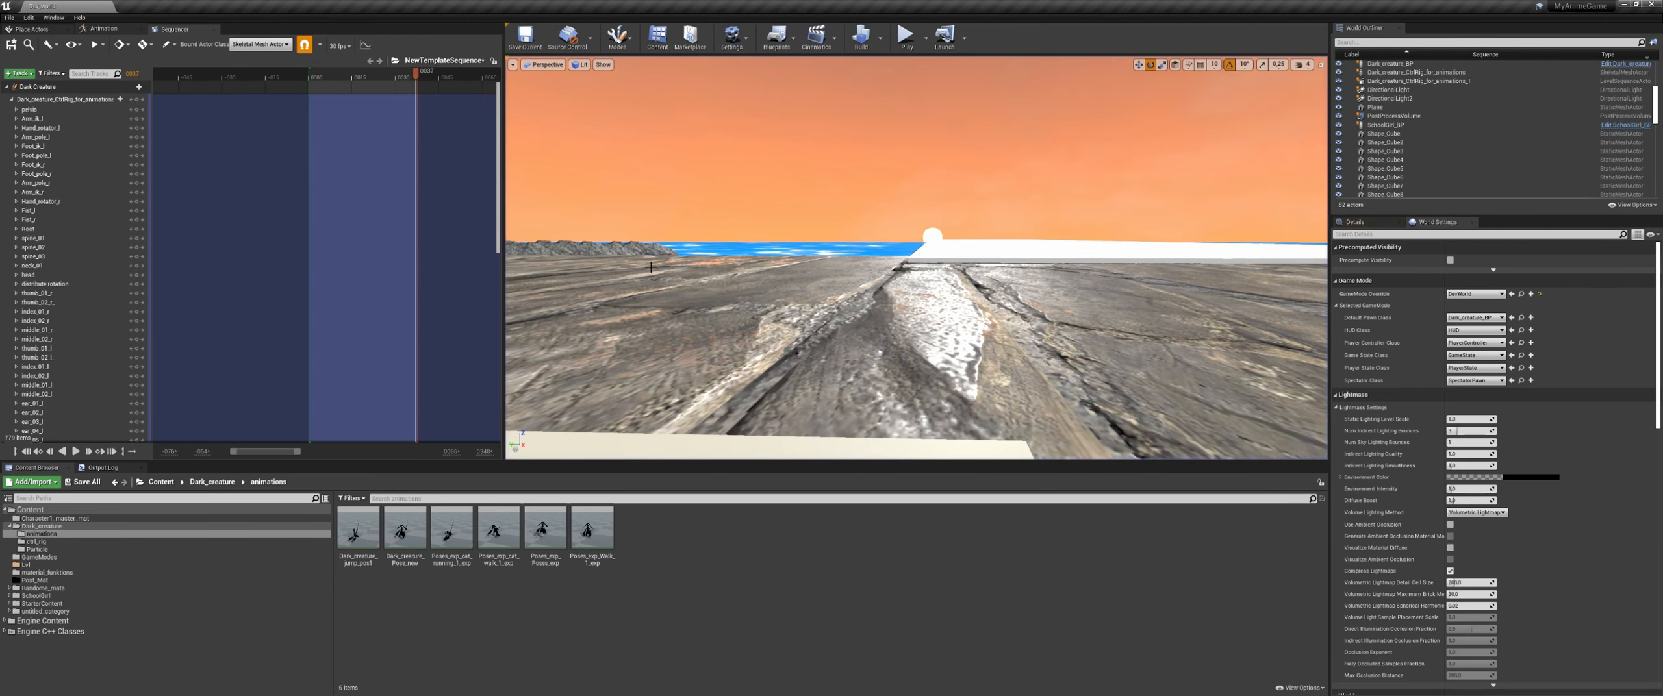
Step: Add the Poses_exp_cat_running_1_exp animation to the Dark Creature track in NewTemplateSequence
click(51, 88)
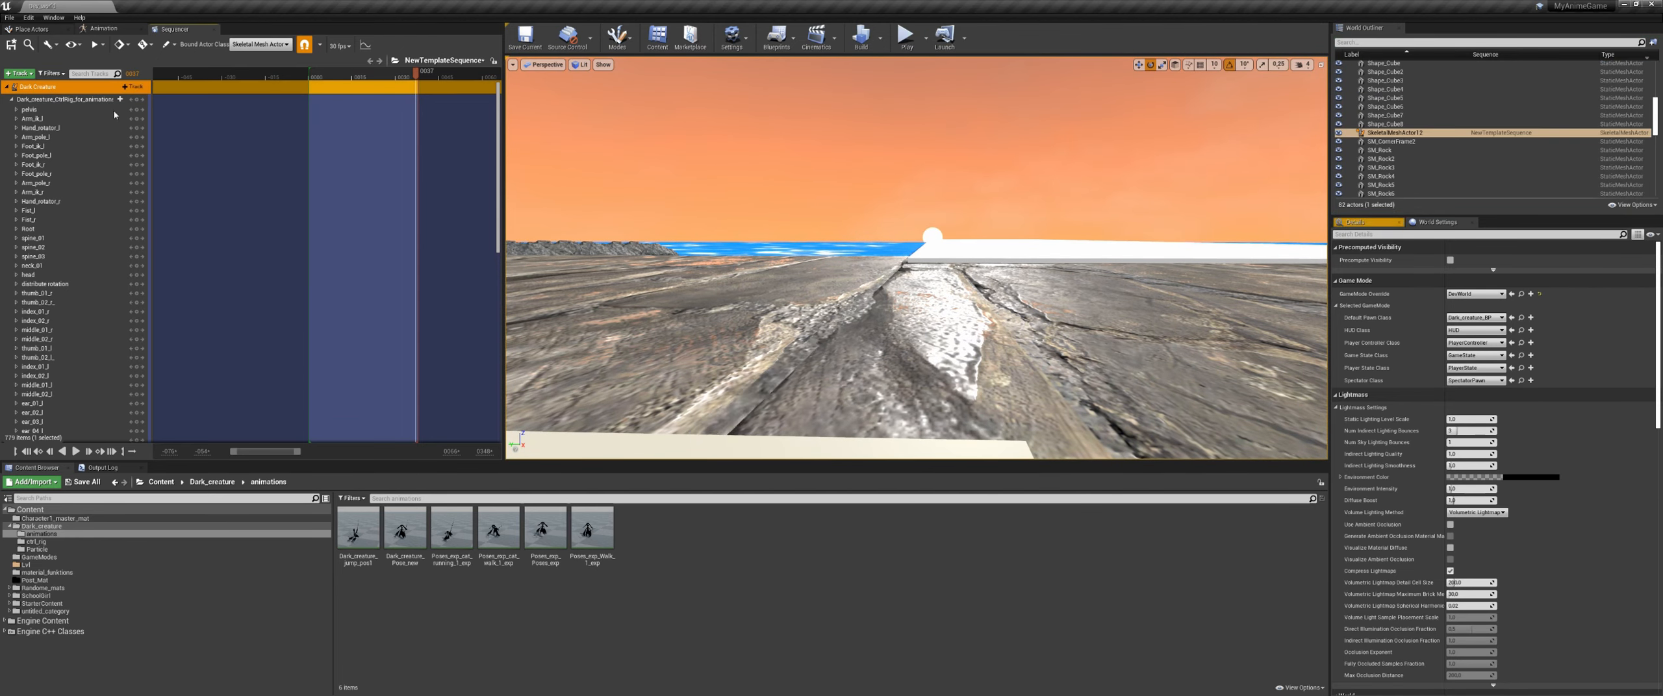
key(f)
key(f)
alt+drag(782, 300, 916, 328)
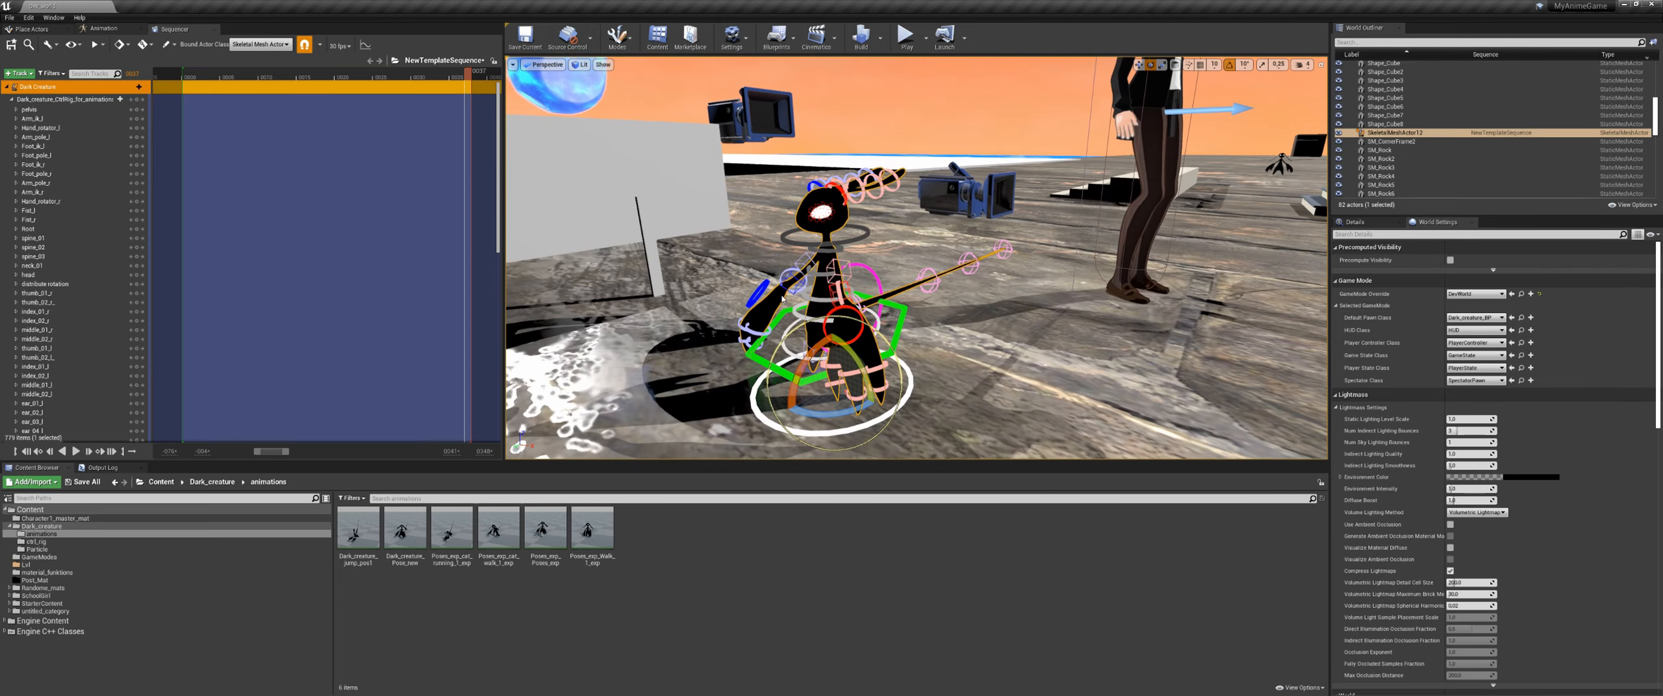
click(139, 87)
mouse_move(143, 107)
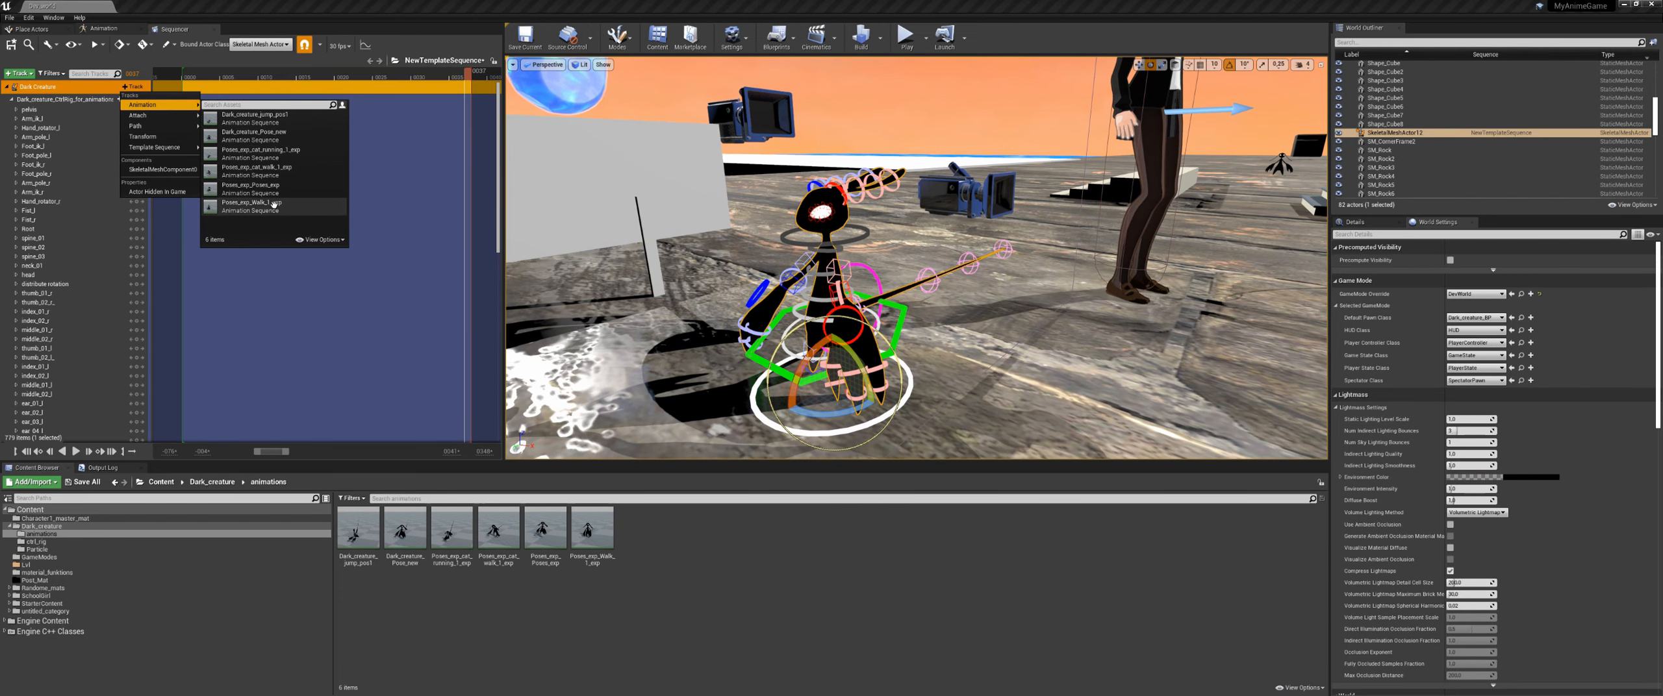
click(257, 169)
Step: Set the sequence's playback start at the beginning of the running animation and adjust the end of the playback range
right_drag(785, 203, 720, 177)
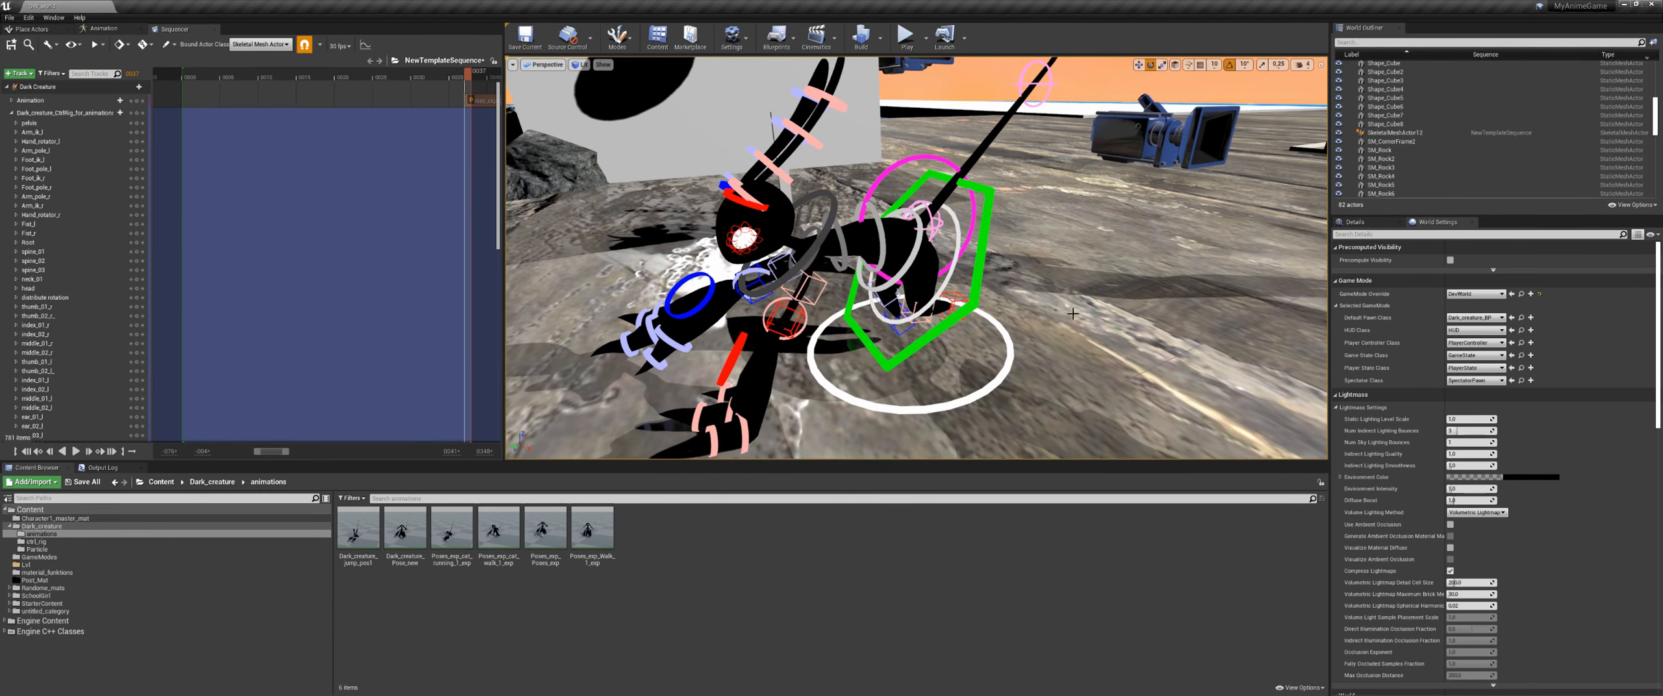
right_drag(1073, 314, 785, 205)
alt+drag(1065, 325, 1117, 325)
drag(273, 451, 277, 450)
right_drag(437, 274, 231, 262)
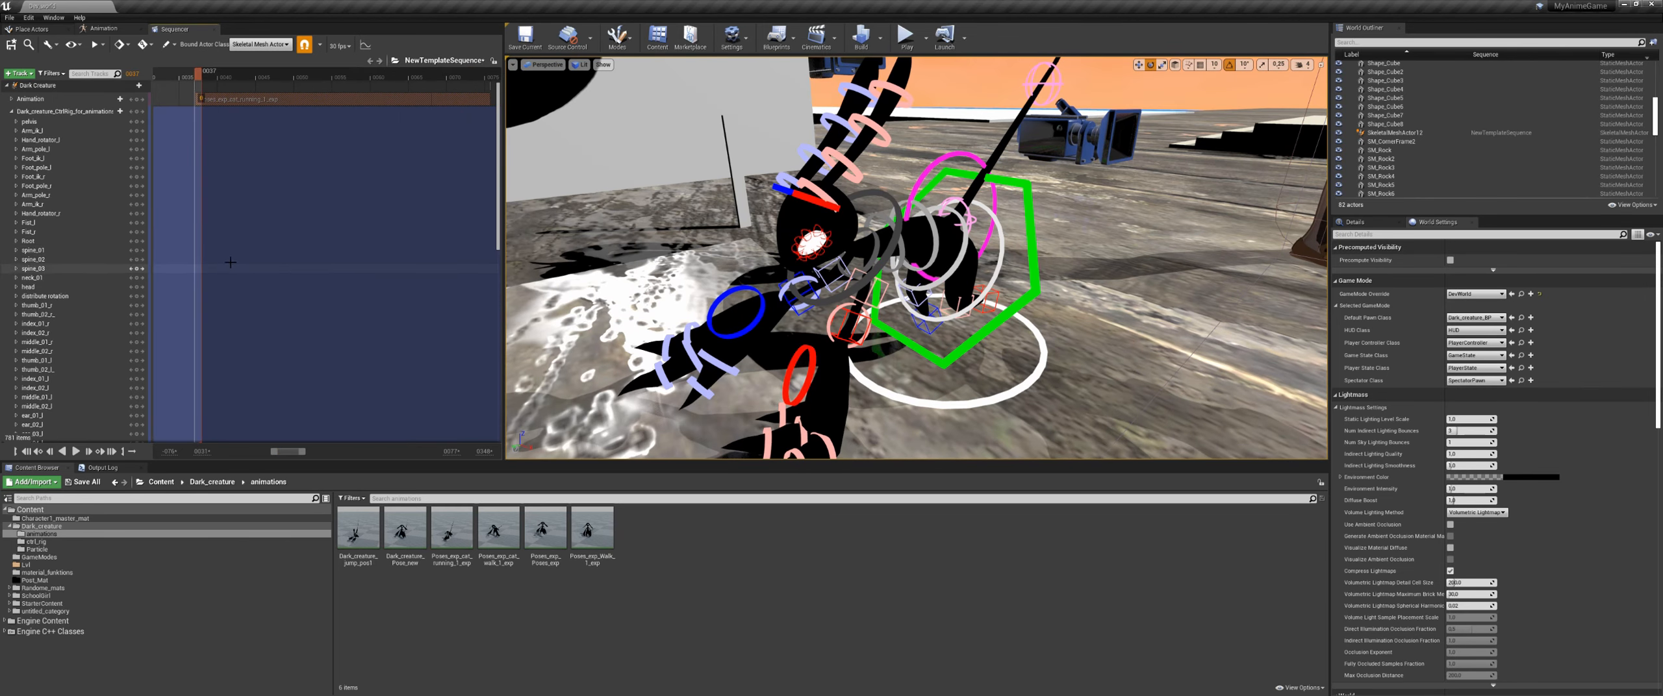
right_click(195, 76)
click(216, 86)
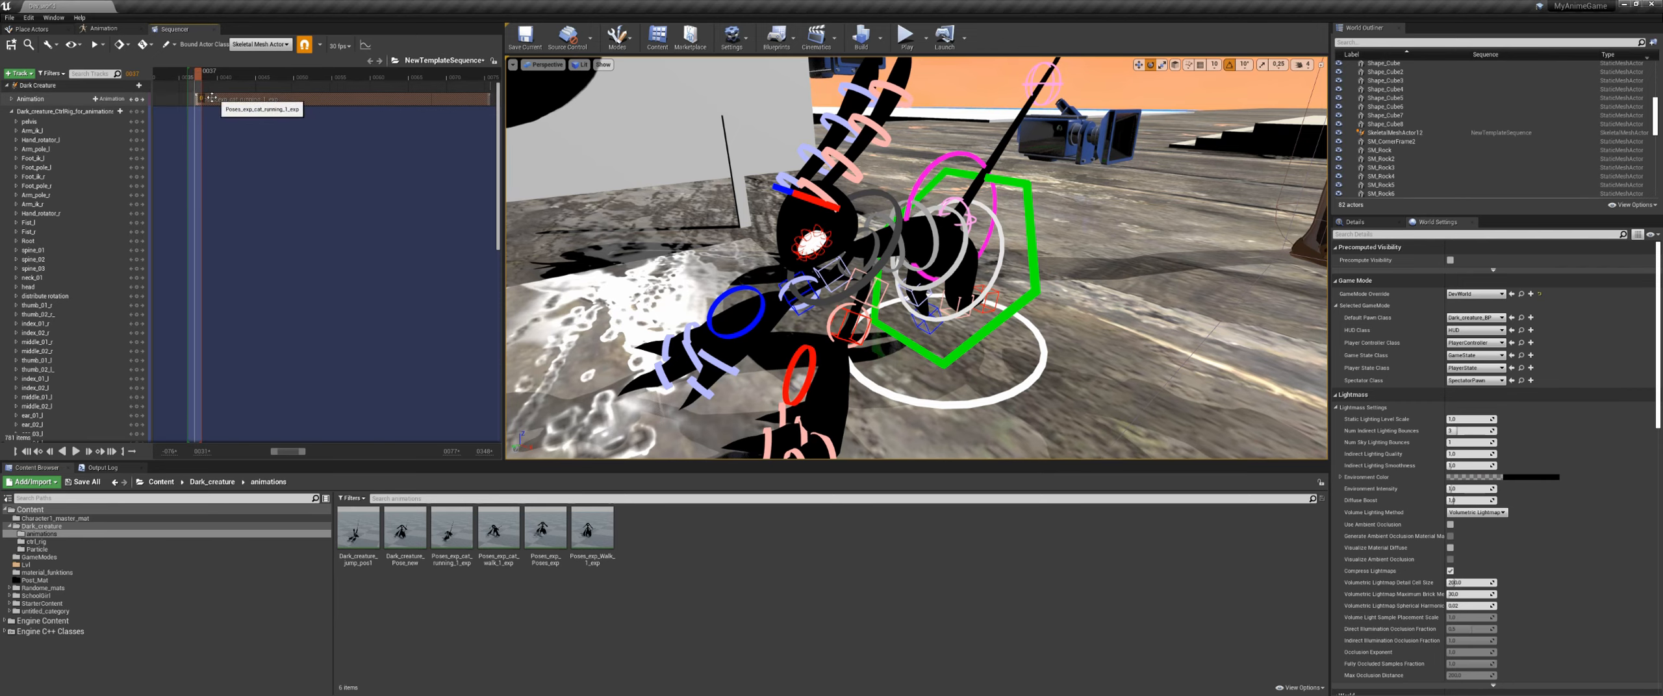
drag(190, 76, 491, 76)
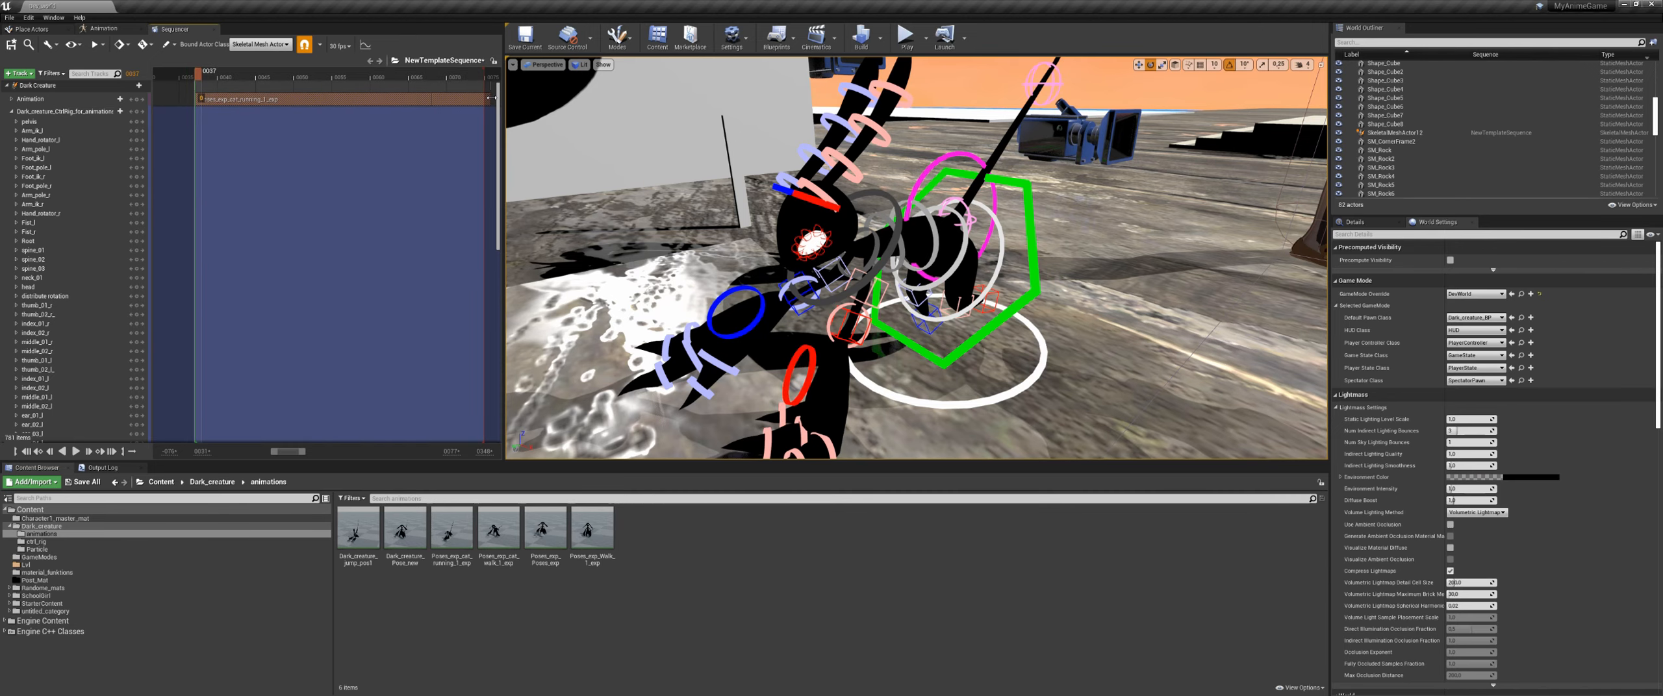
ctrl+scroll(493, 98, down, 1)
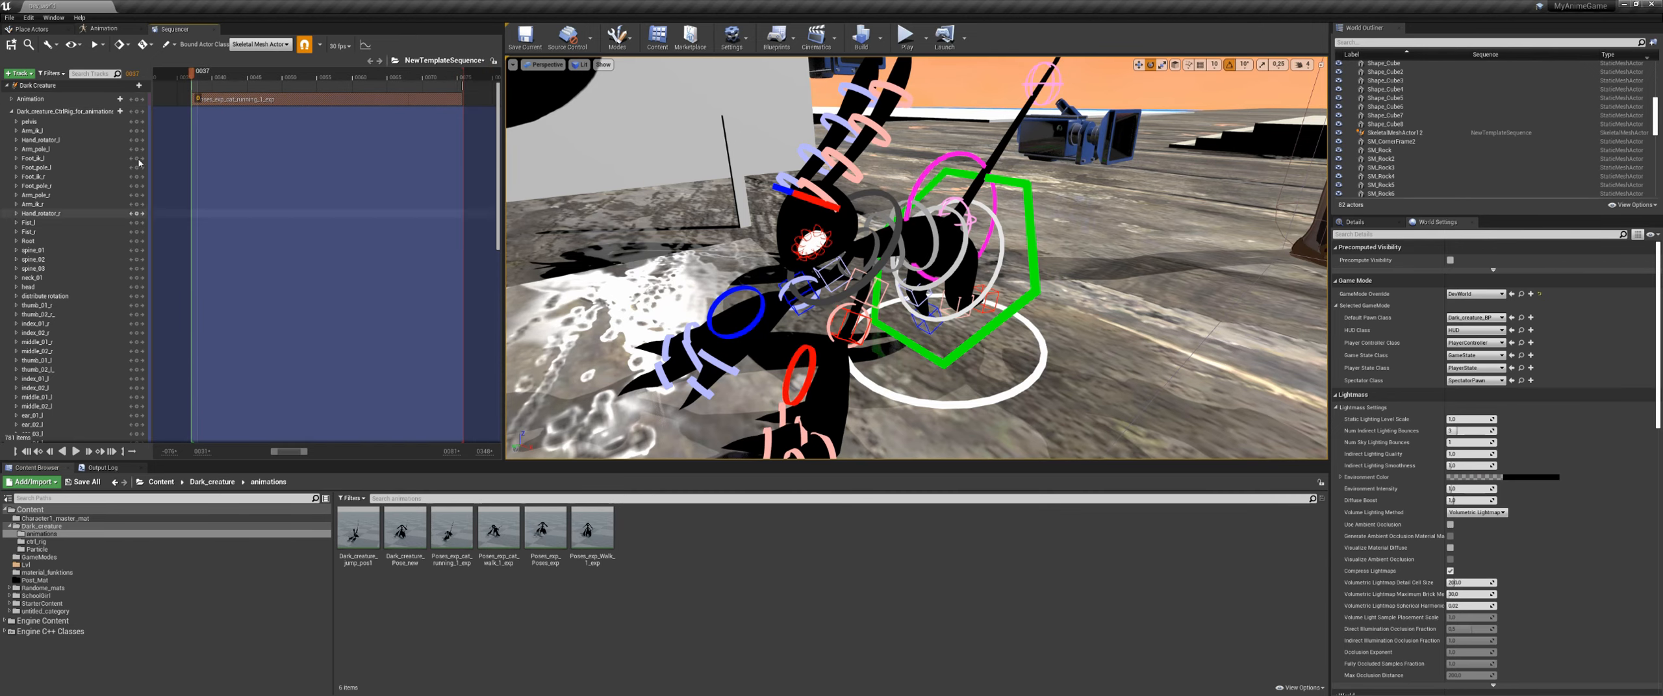
Step: Scrub the running animation for one complete run cycle, end the playback range there and play the loop
drag(331, 78, 394, 82)
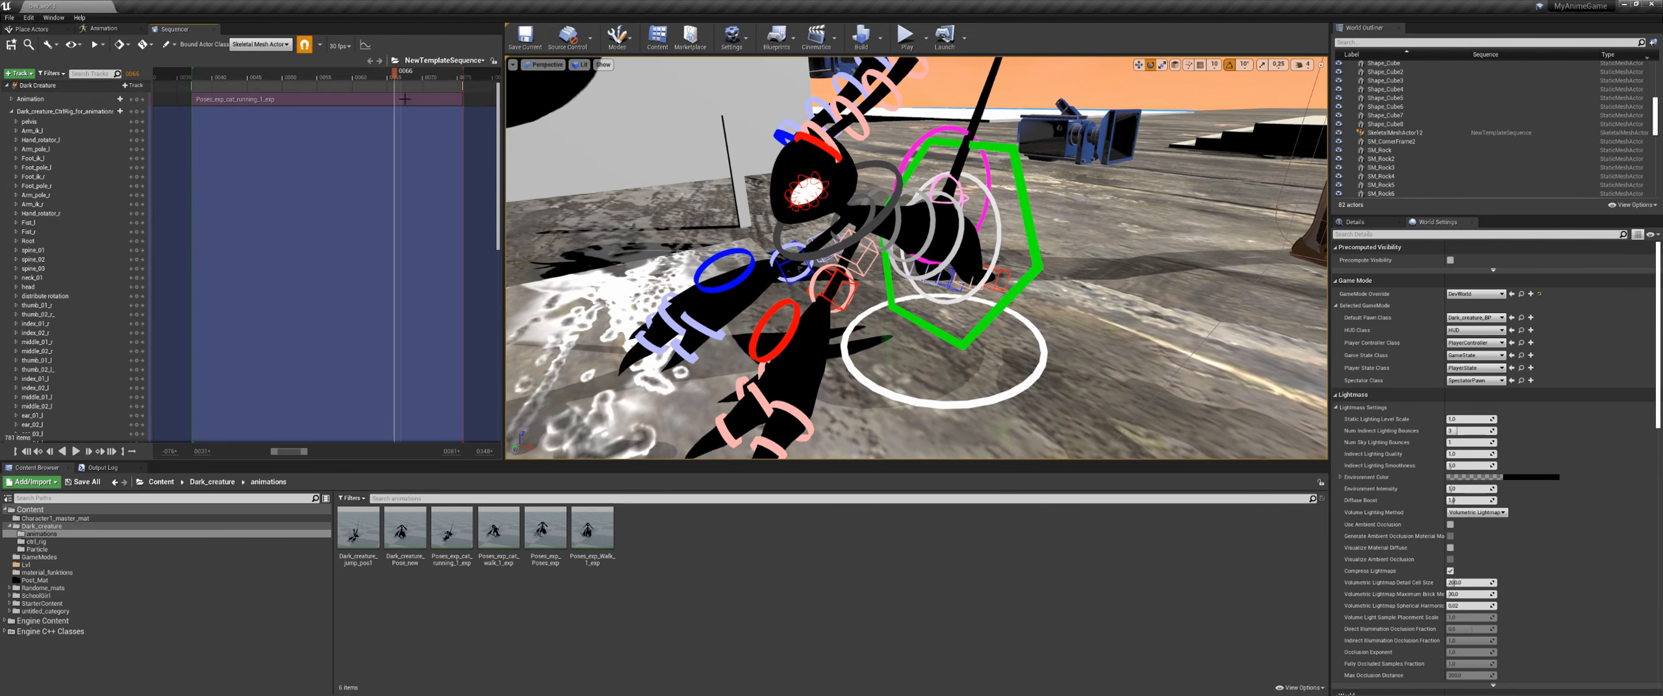
ctrl+scroll(431, 124, up, 2)
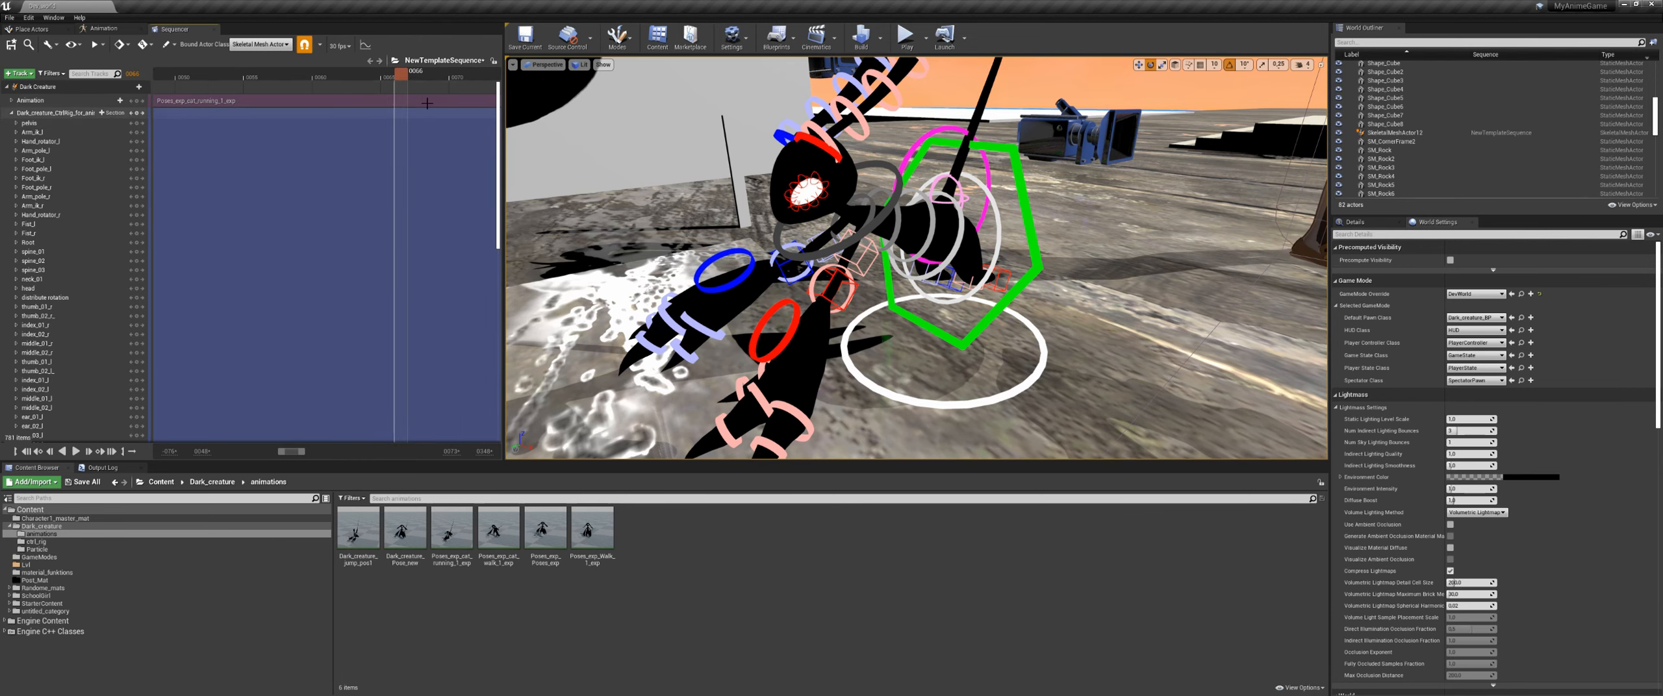
drag(408, 75, 419, 75)
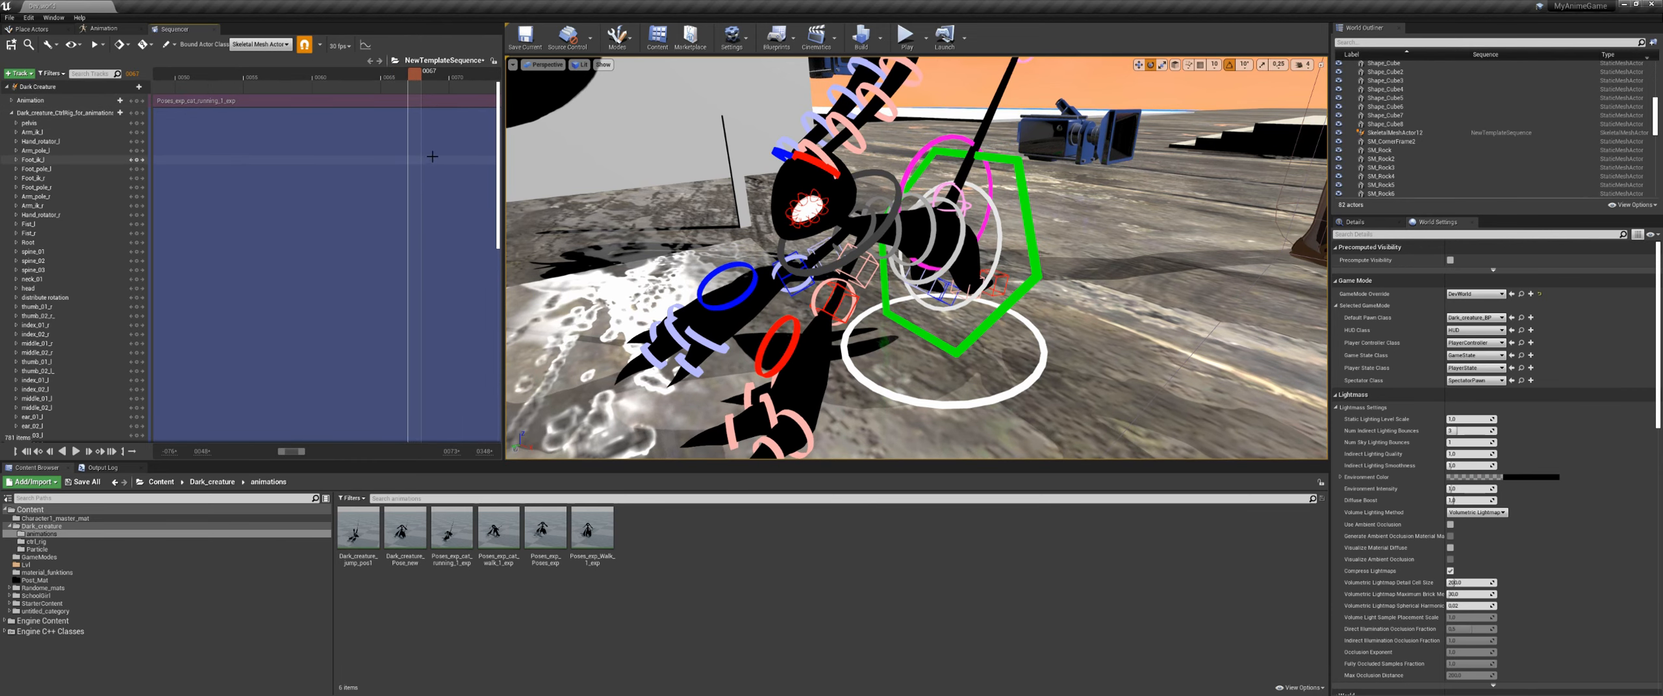
ctrl+scroll(442, 187, down, 2)
drag(476, 101, 417, 81)
key(space)
key(space)
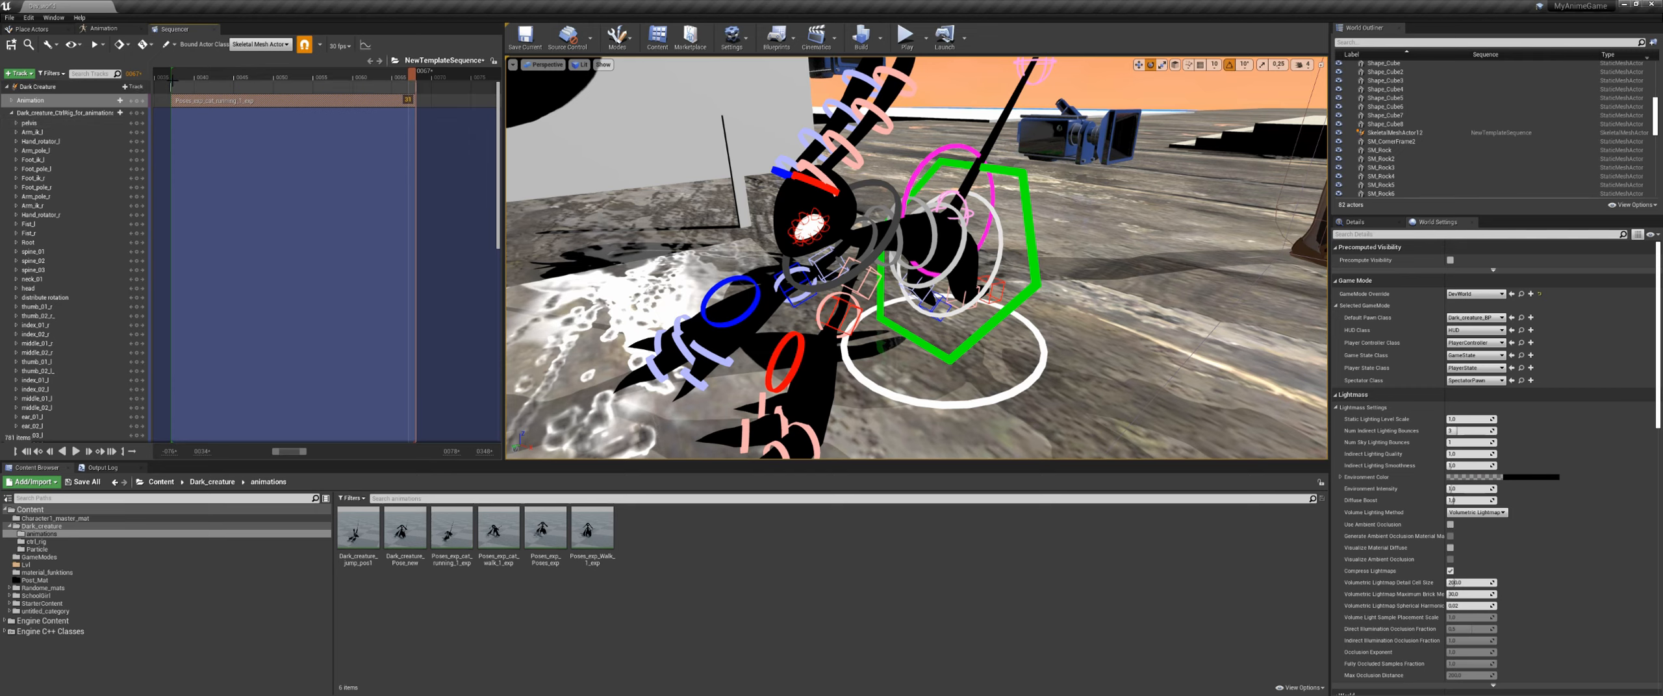
Step: Create a linked animation sequence from the Dark Creature track, named Dark_creature_cat_run_1, in the Dark_creature animations folder
right_click(45, 86)
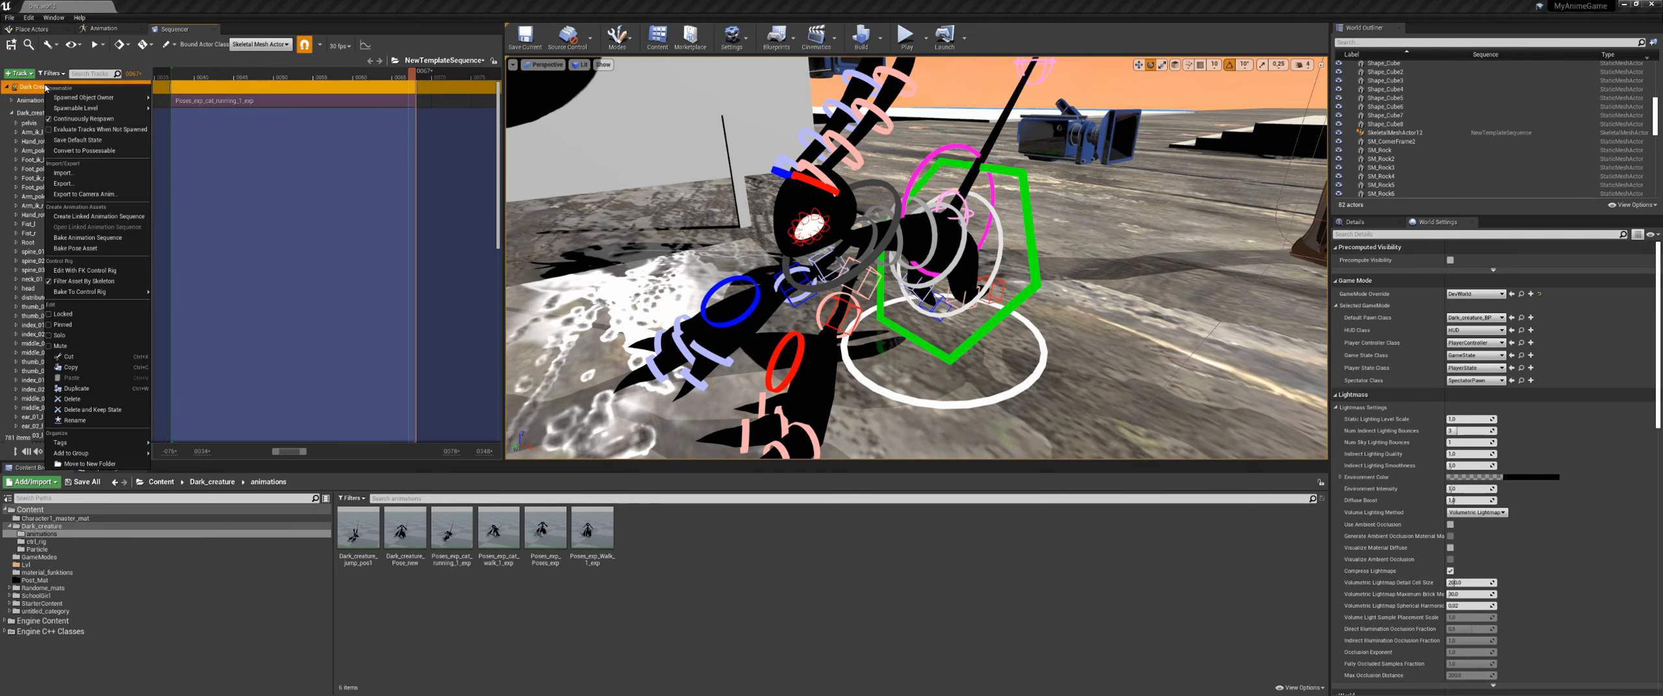
click(97, 217)
click(733, 294)
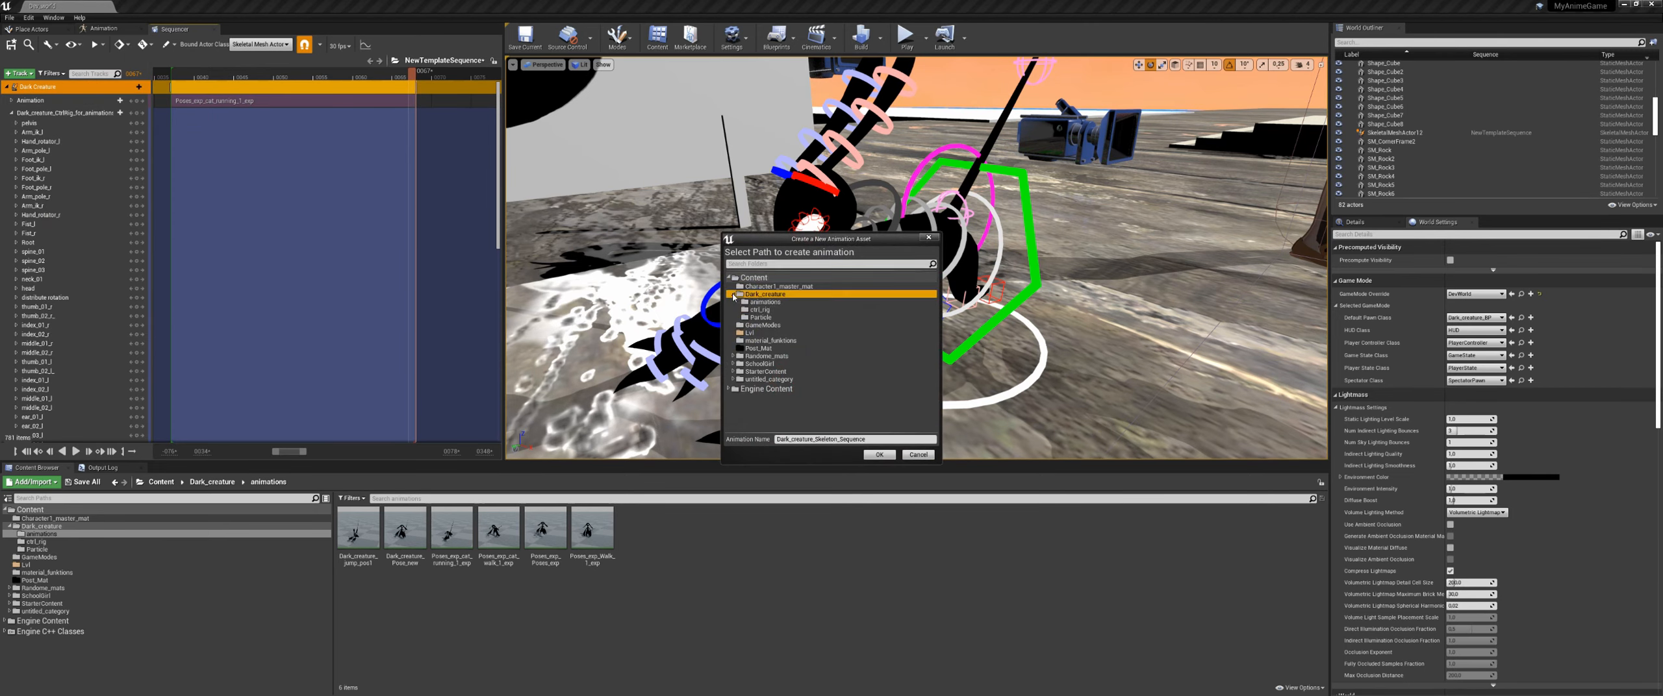
click(763, 302)
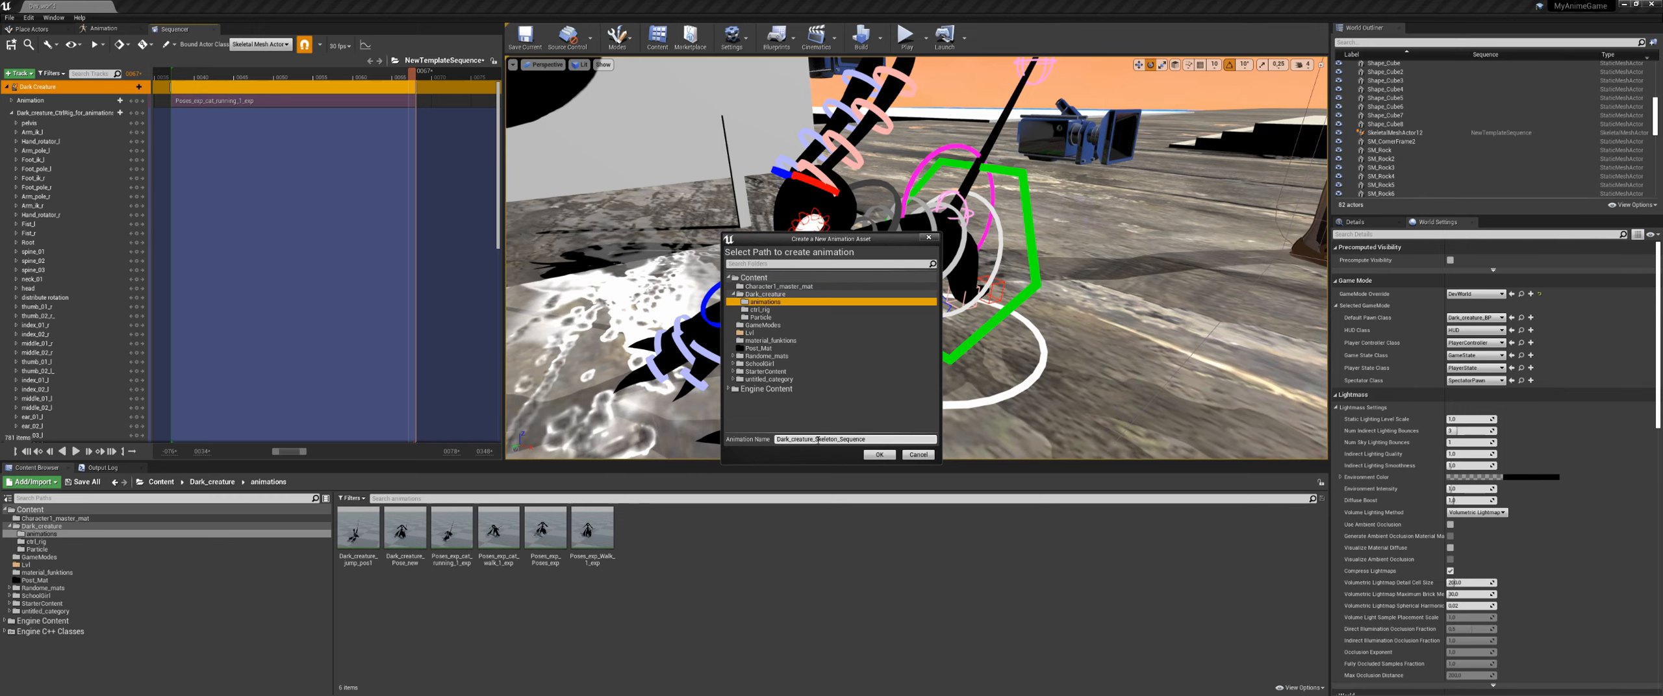
drag(817, 439, 872, 431)
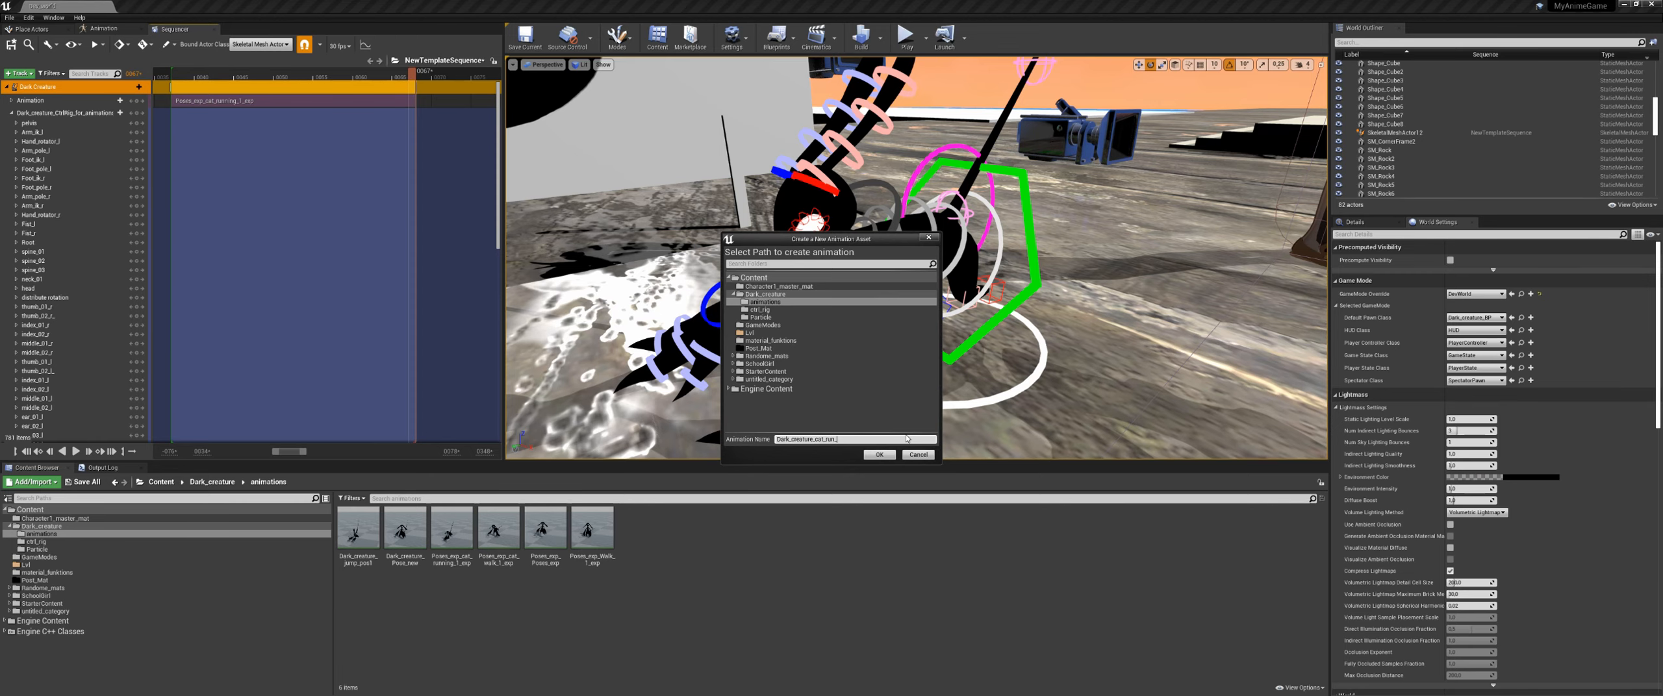
click(878, 455)
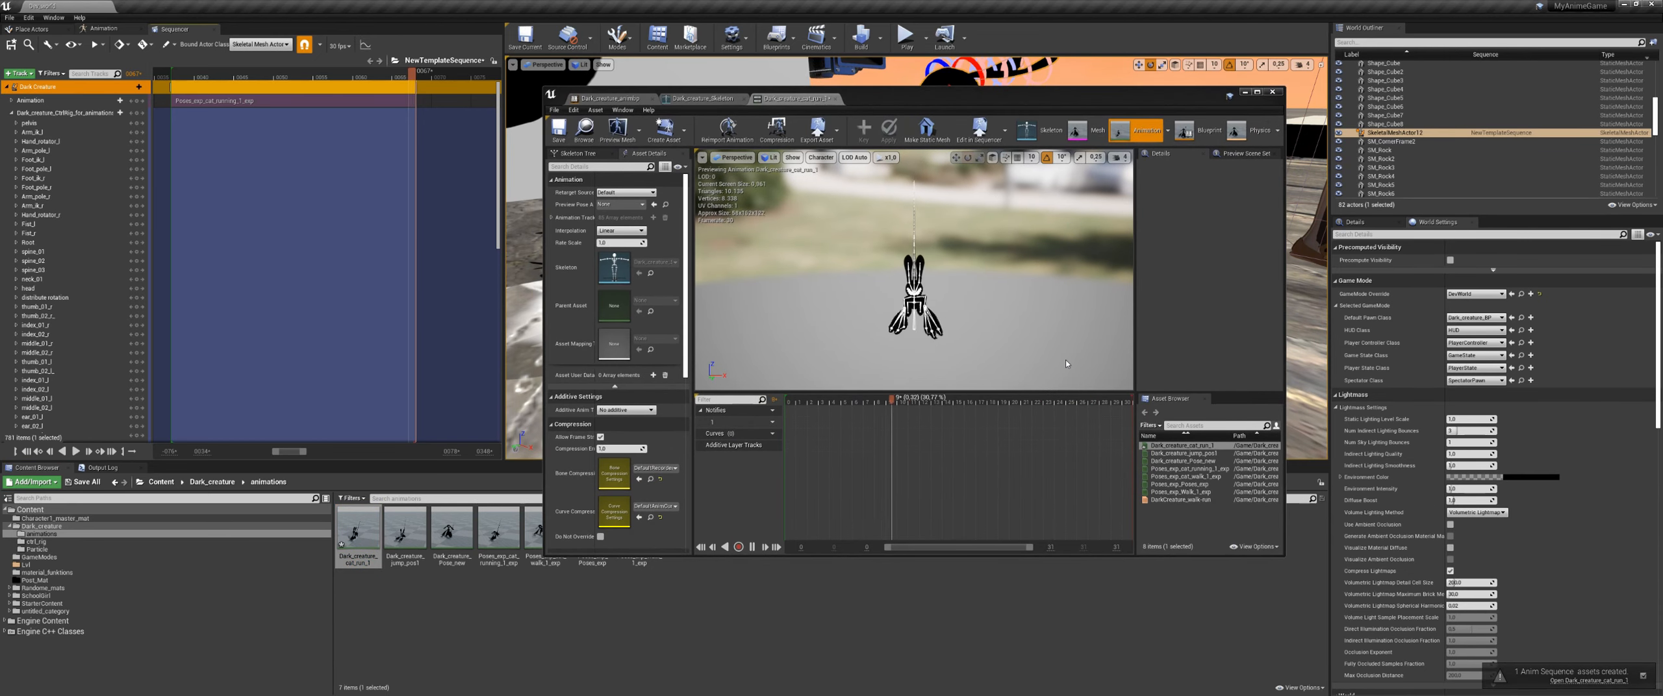
Step: Examine the new run animation from the side in the animation editor, including its final frames, and return to the level sequence
alt+drag(1052, 354, 844, 324)
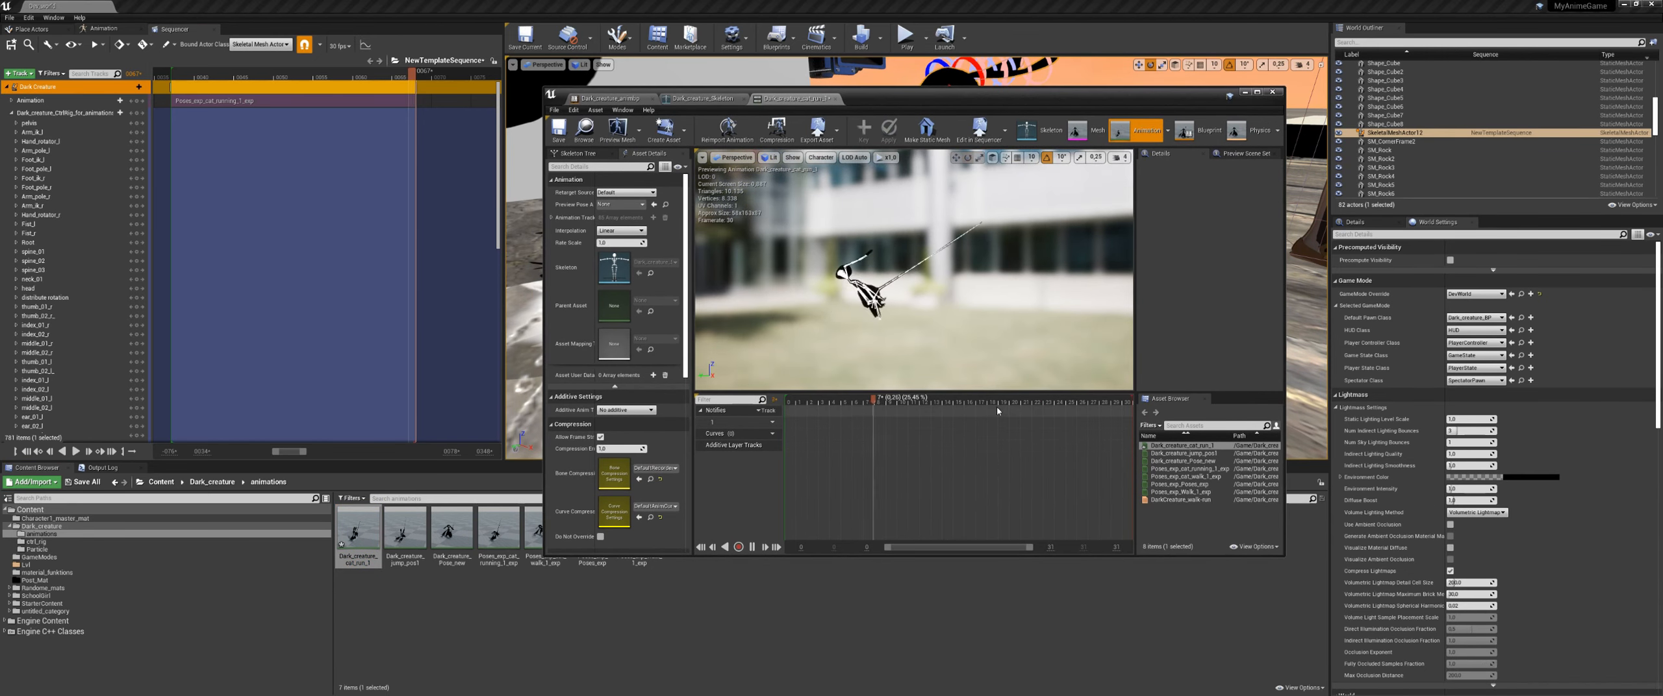
click(1121, 404)
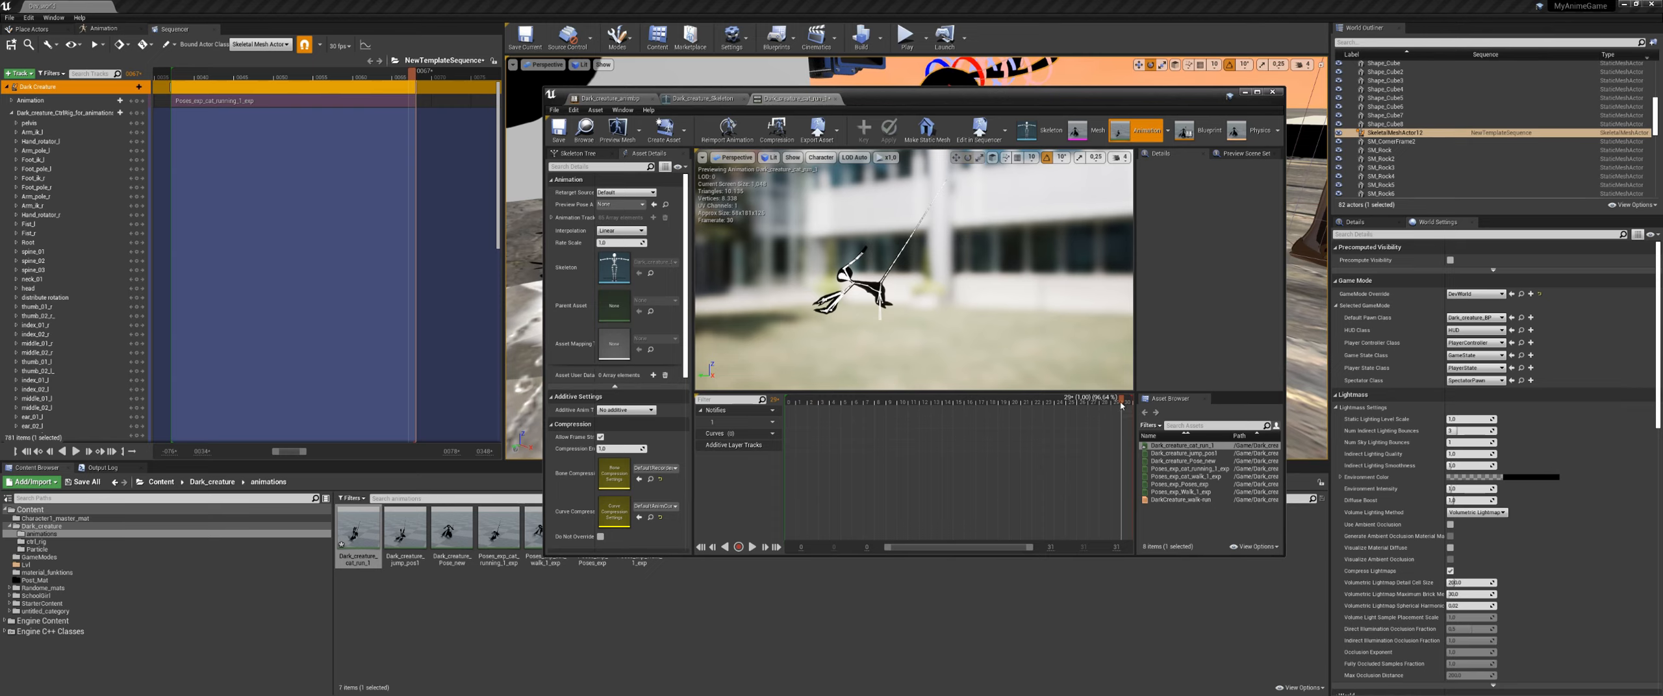
drag(1124, 406, 1121, 408)
click(429, 120)
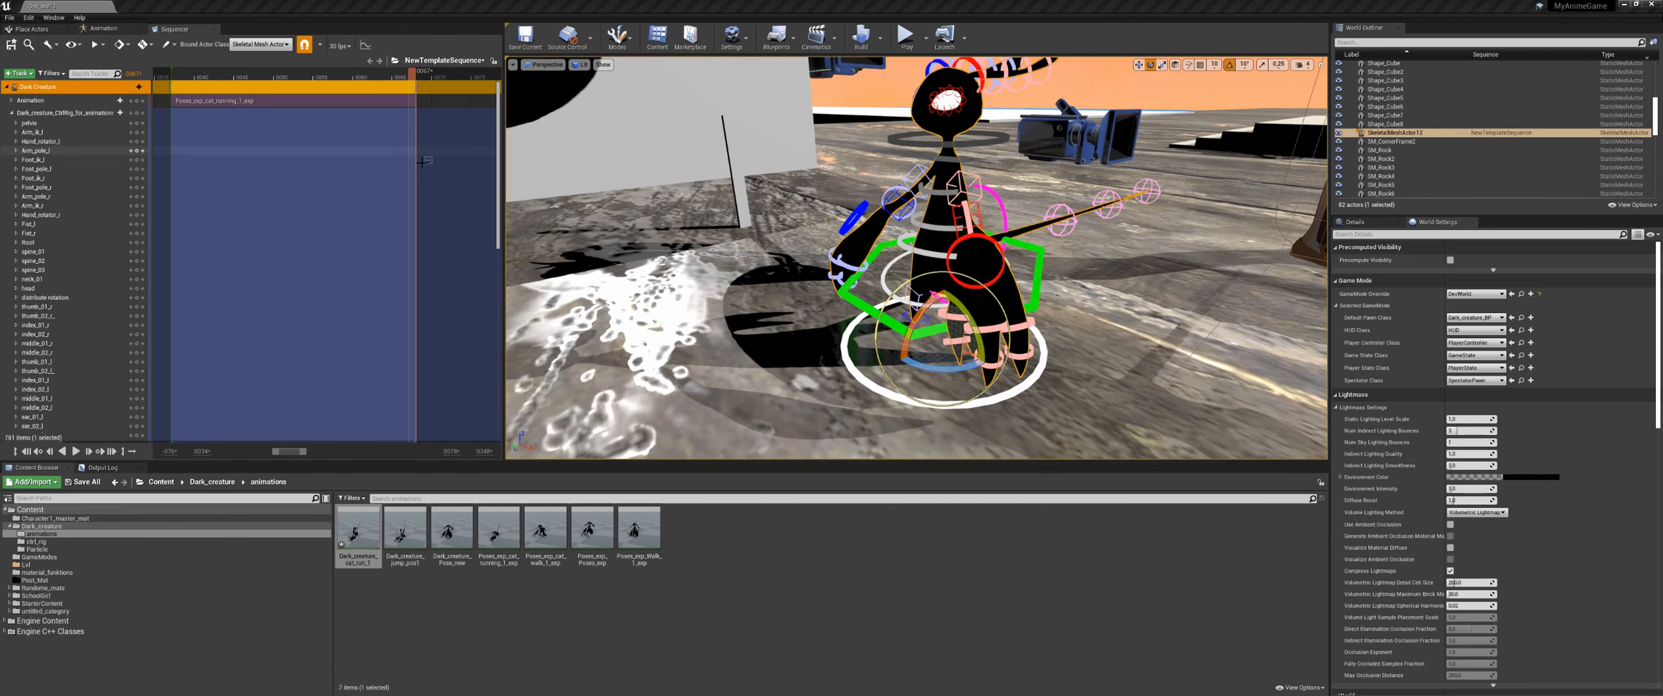
Step: Scrub the end of the run cycle in NewTemplateSequence to check where the loop closes
drag(305, 453, 302, 452)
click(453, 73)
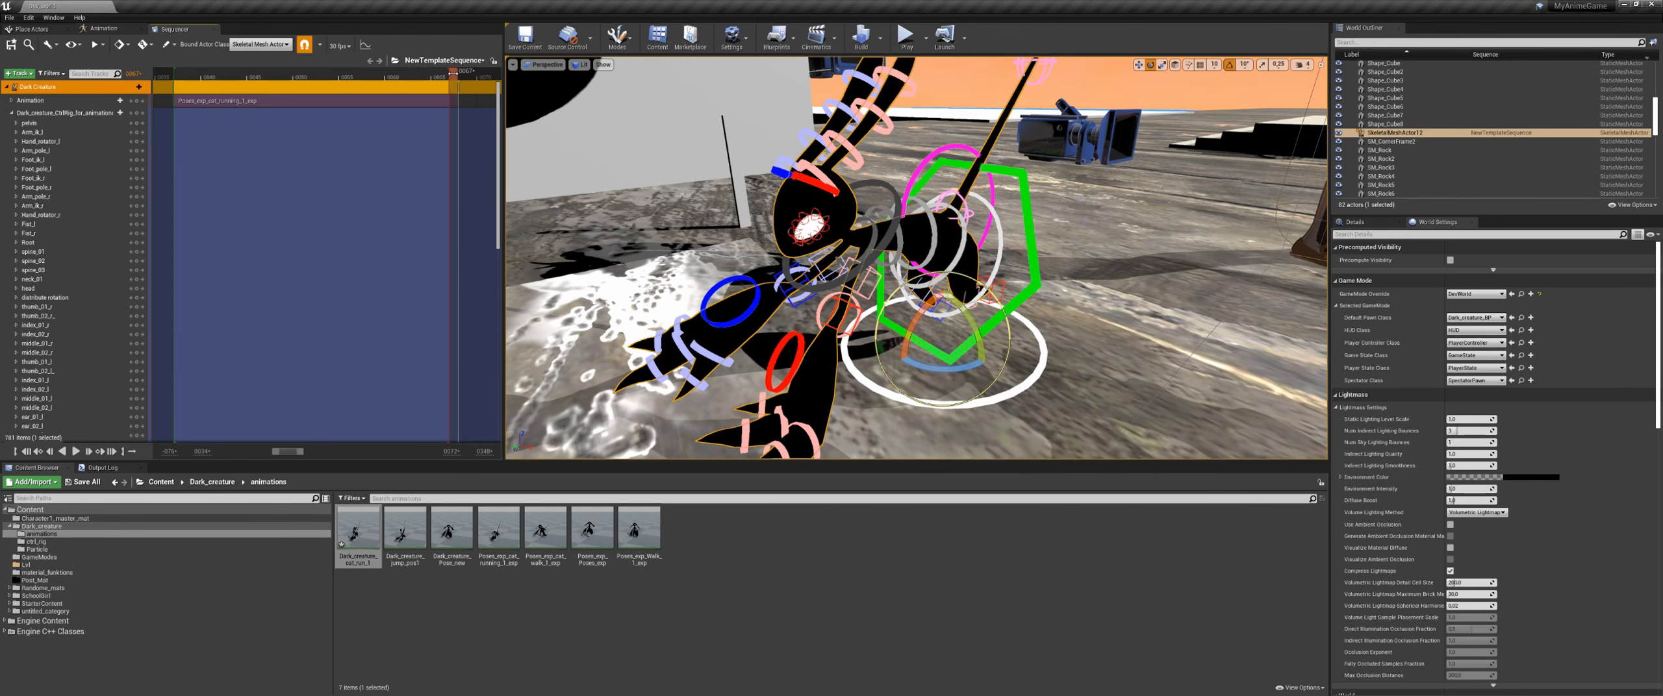
drag(453, 78, 300, 85)
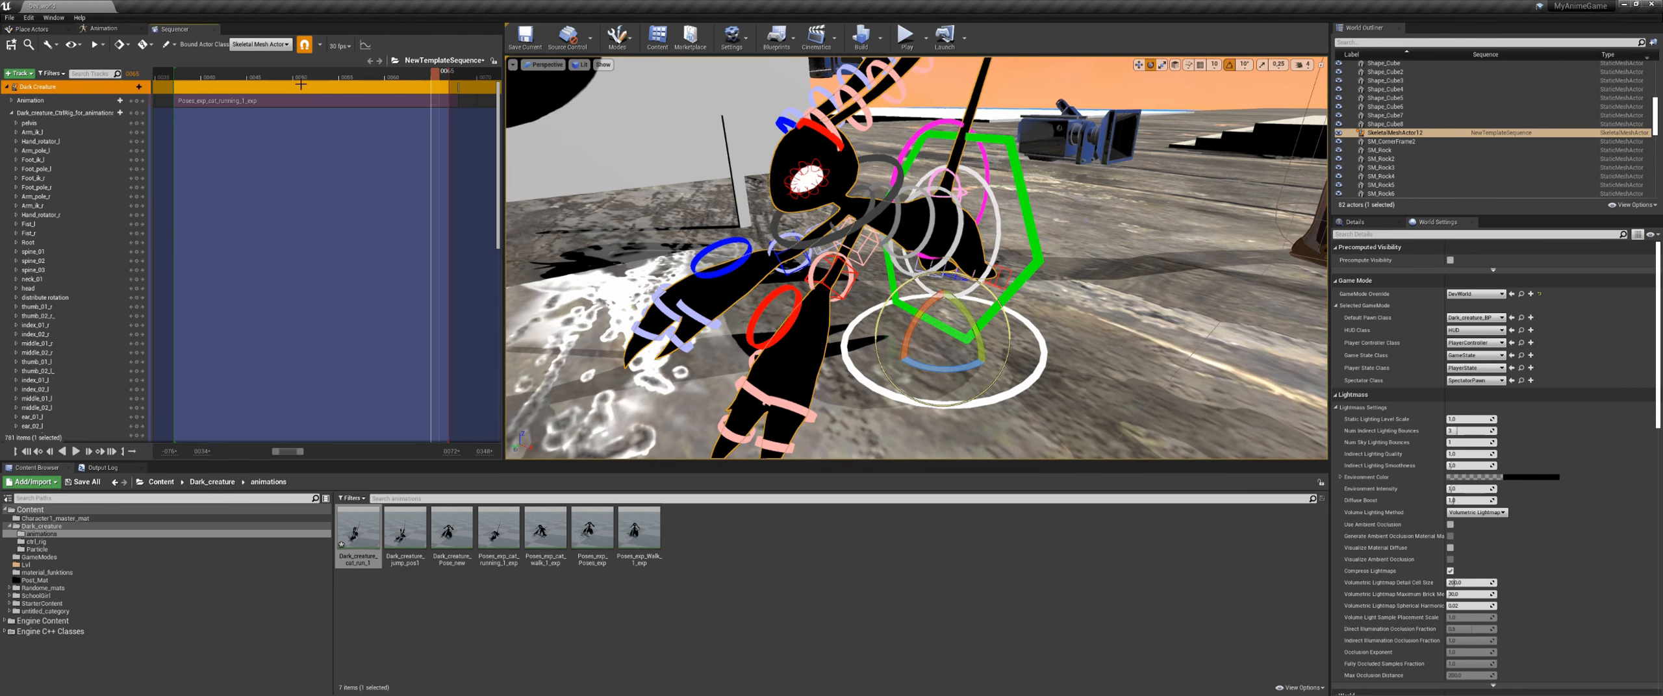
click(403, 598)
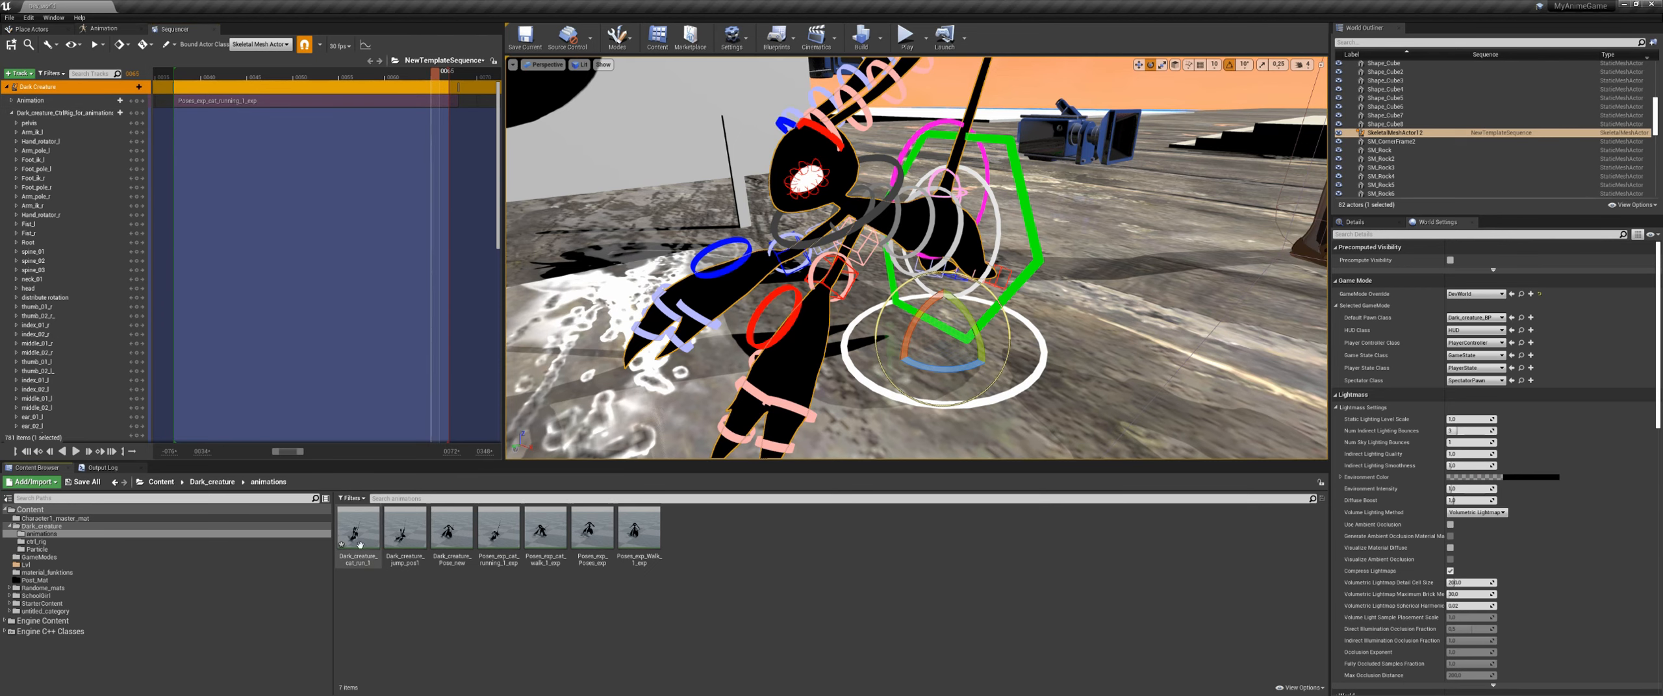
Step: Force delete the Dark_creature_cat_run_1 animation and recreate it as a linked animation sequence from the Dark Creature track
key(Delete)
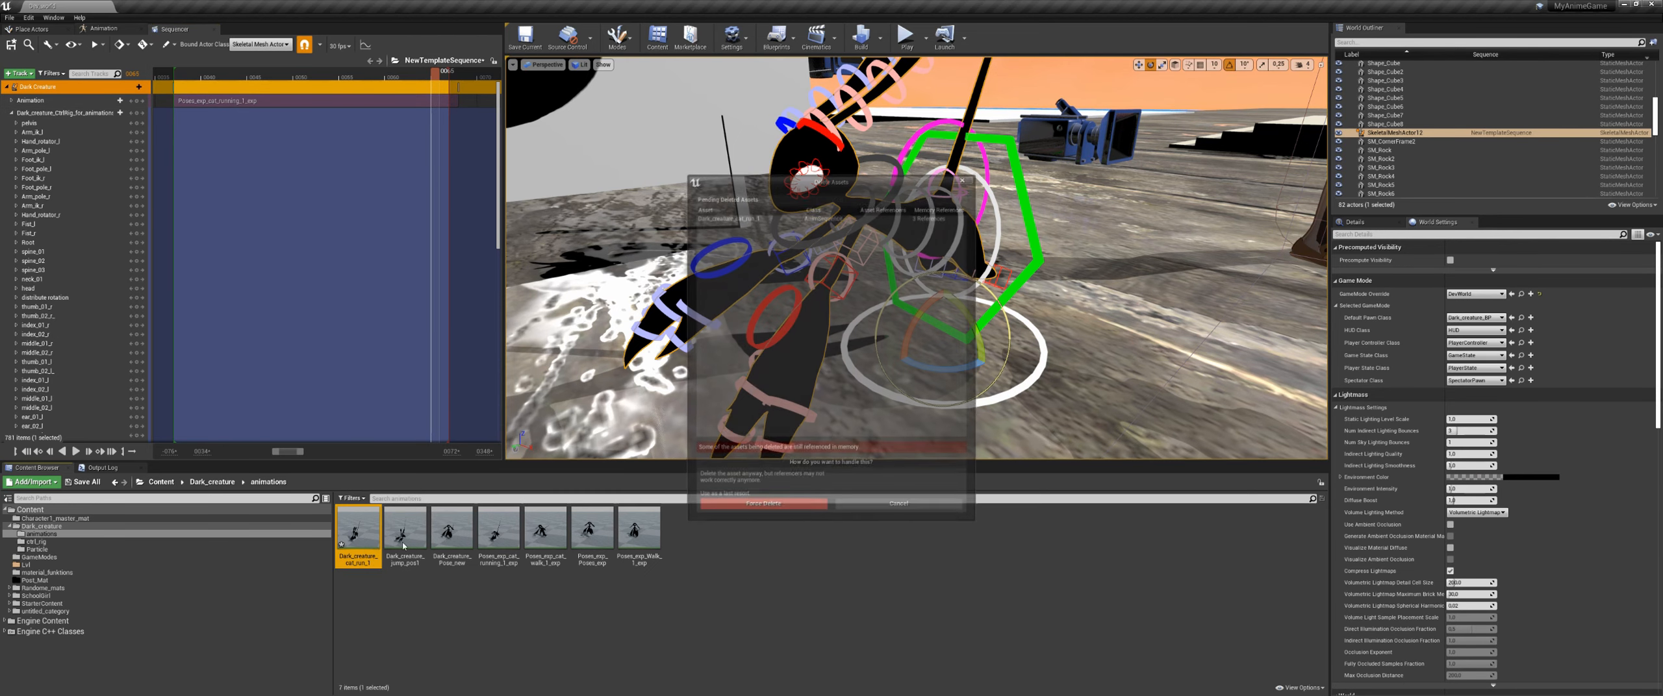
click(769, 505)
right_click(89, 87)
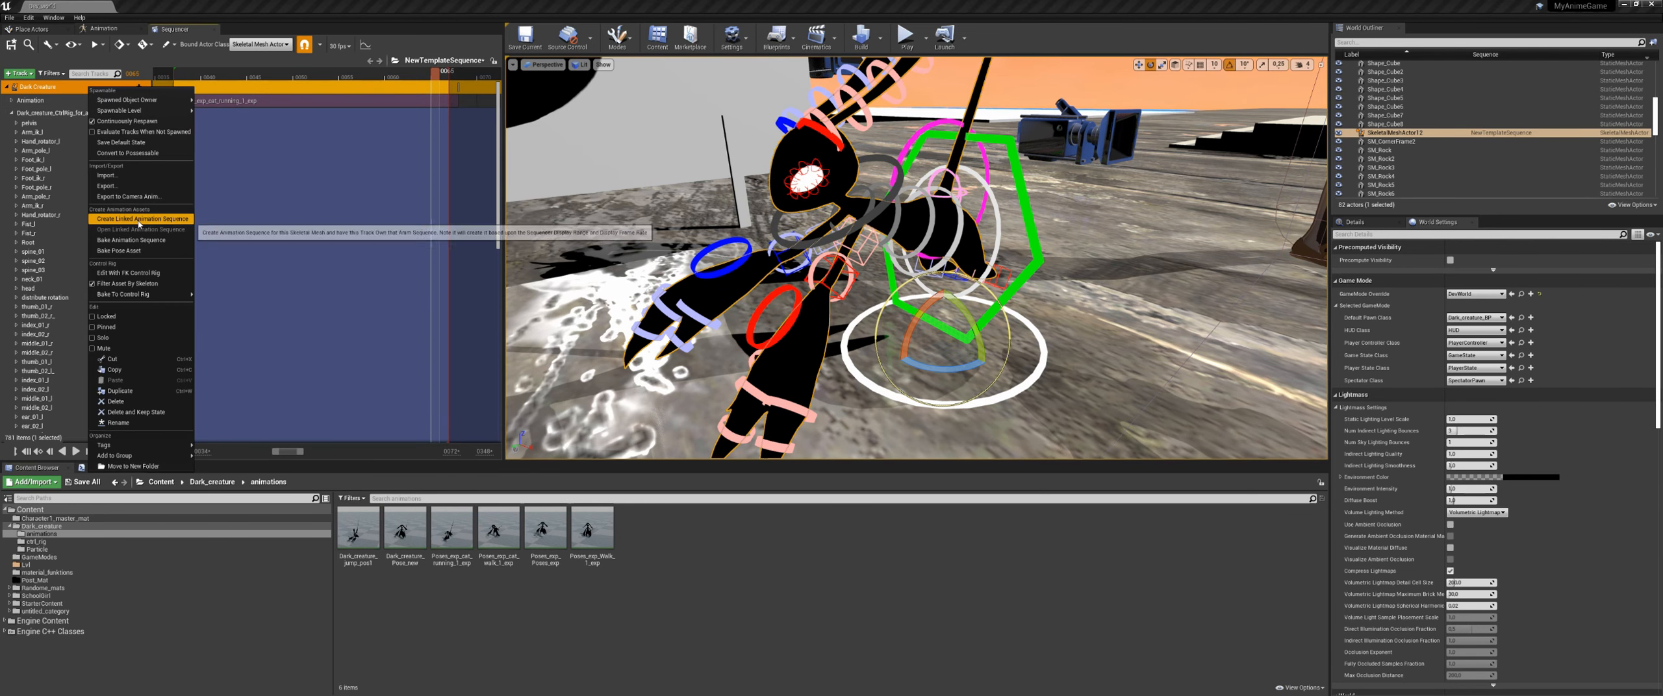
click(136, 218)
click(831, 455)
Step: Open the recreated Dark_creature_cat_run_1 animation, check its motion in the preview and close it
double_click(344, 534)
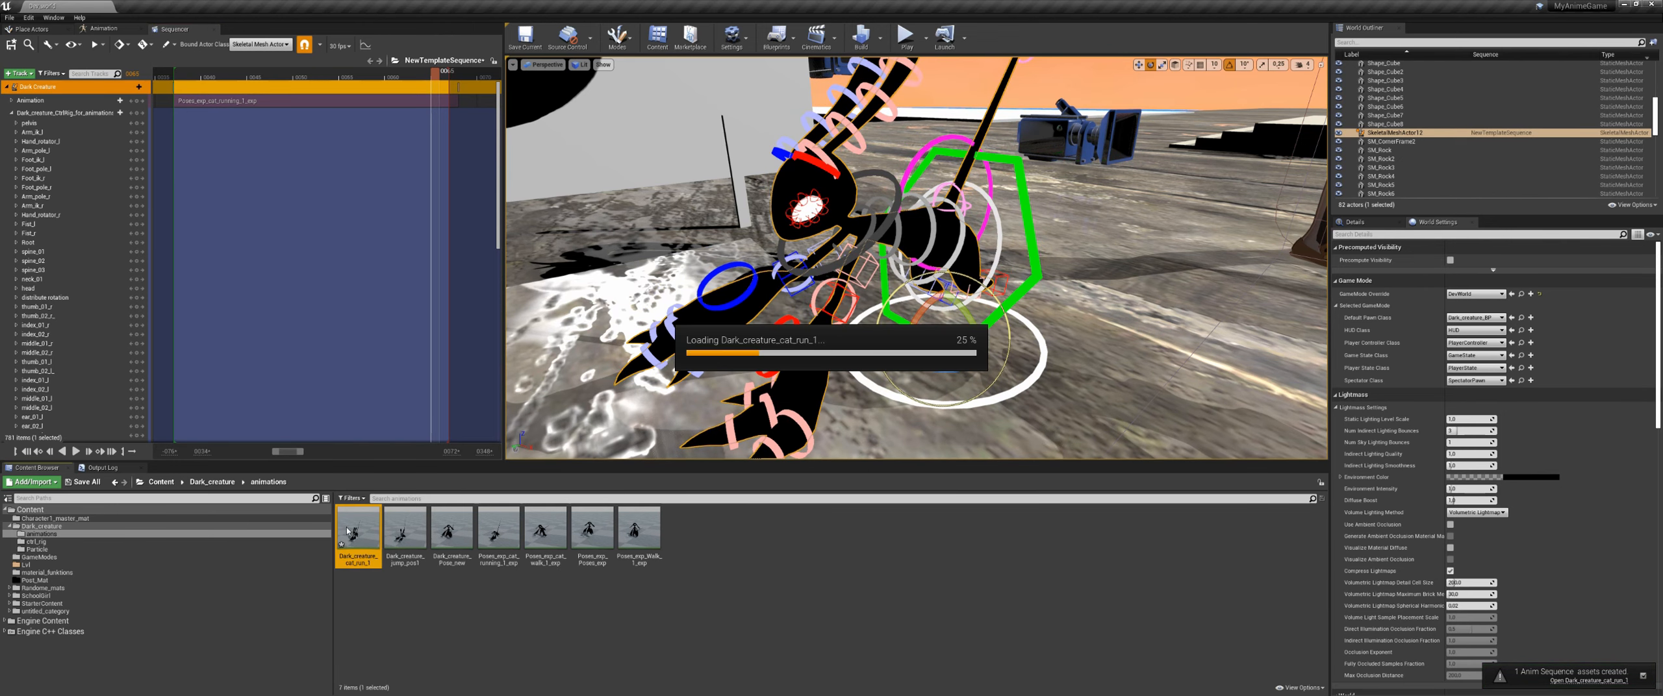
alt+drag(1059, 304, 961, 265)
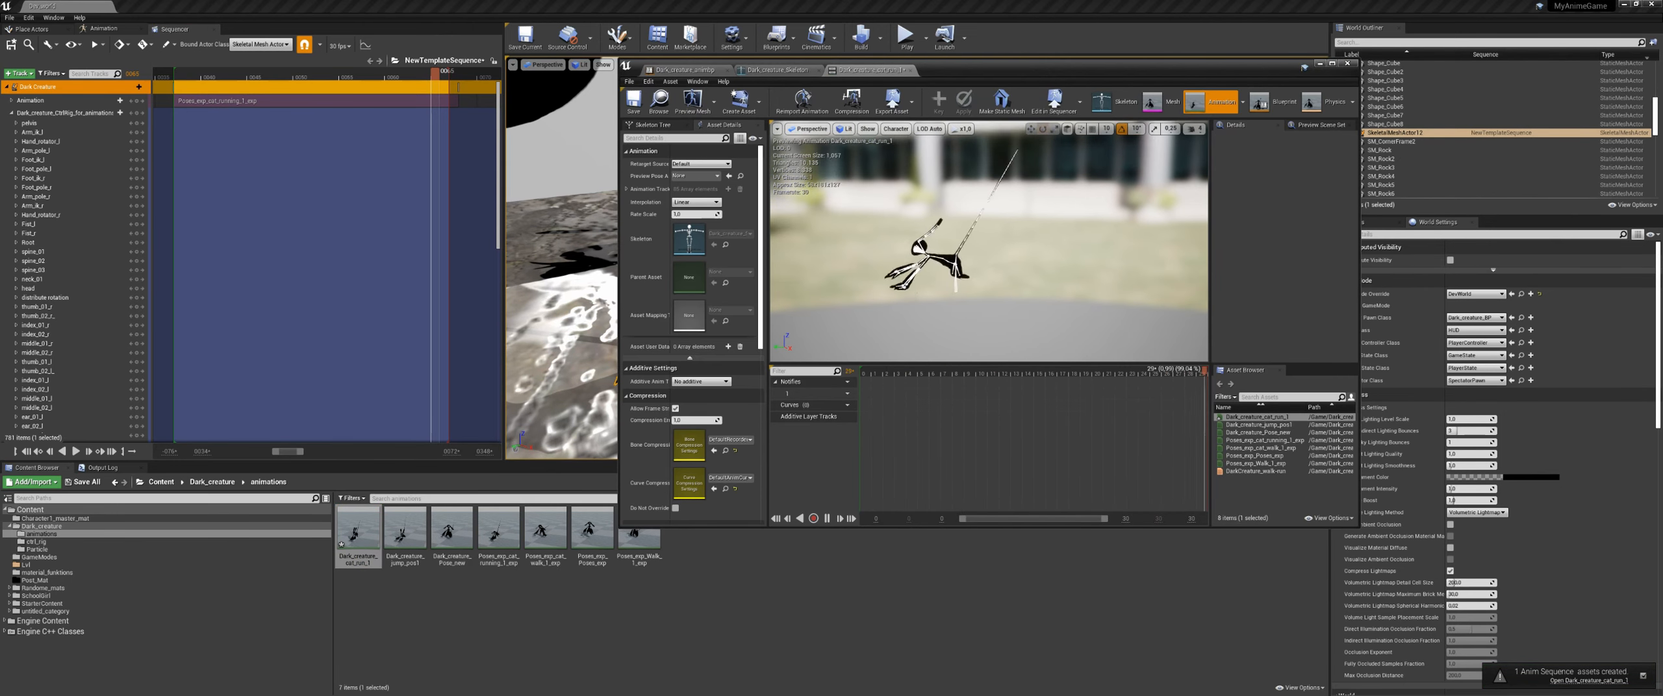
click(910, 70)
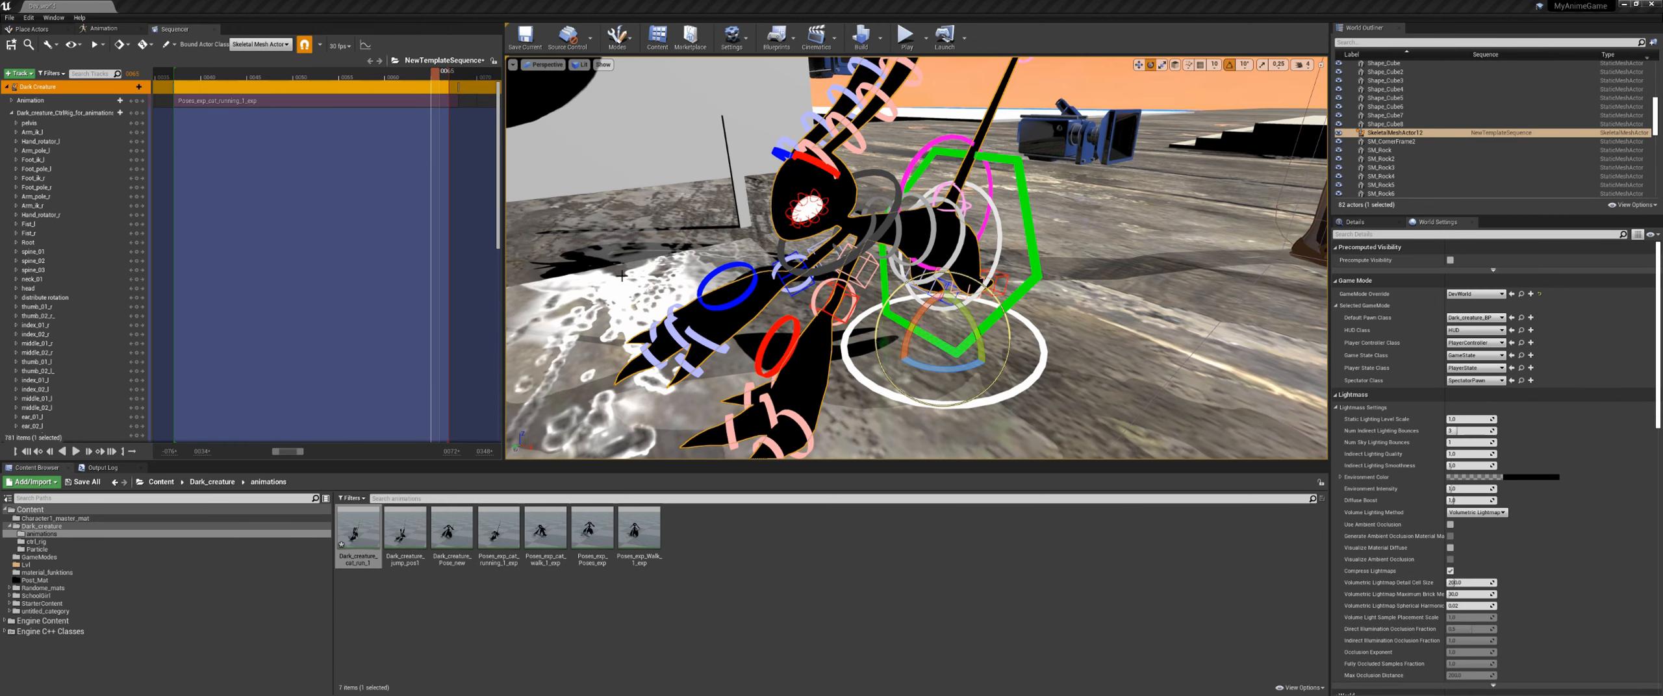
Step: Go to the Dark_creature folder and inspect the DarkCreature_walk-run blend space node in the animation blueprint's walk-run state
mouse_move(1662, 135)
mouse_down()
mouse_move(881, 138)
mouse_move(1661, 146)
mouse_up()
click(212, 482)
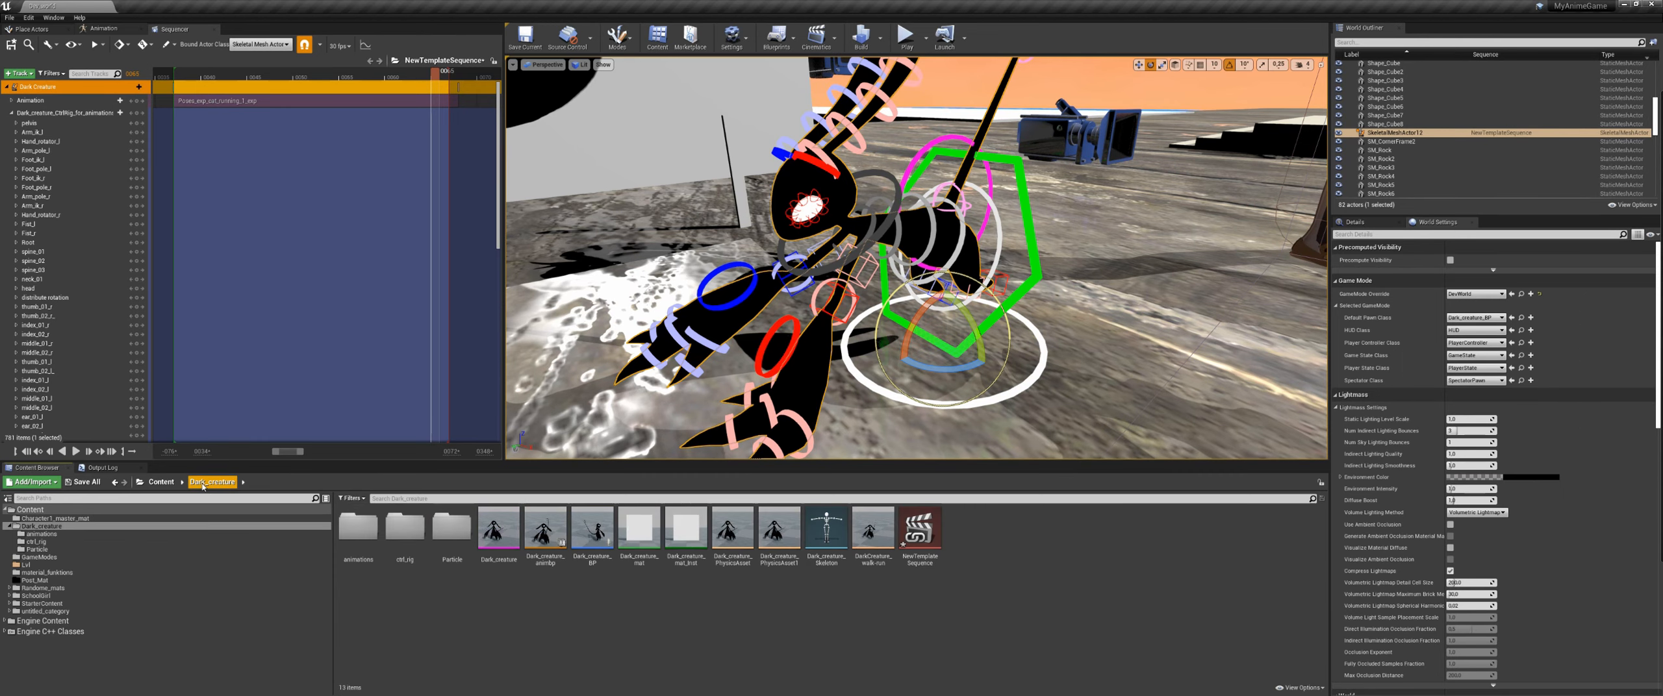
drag(1662, 144, 1135, 145)
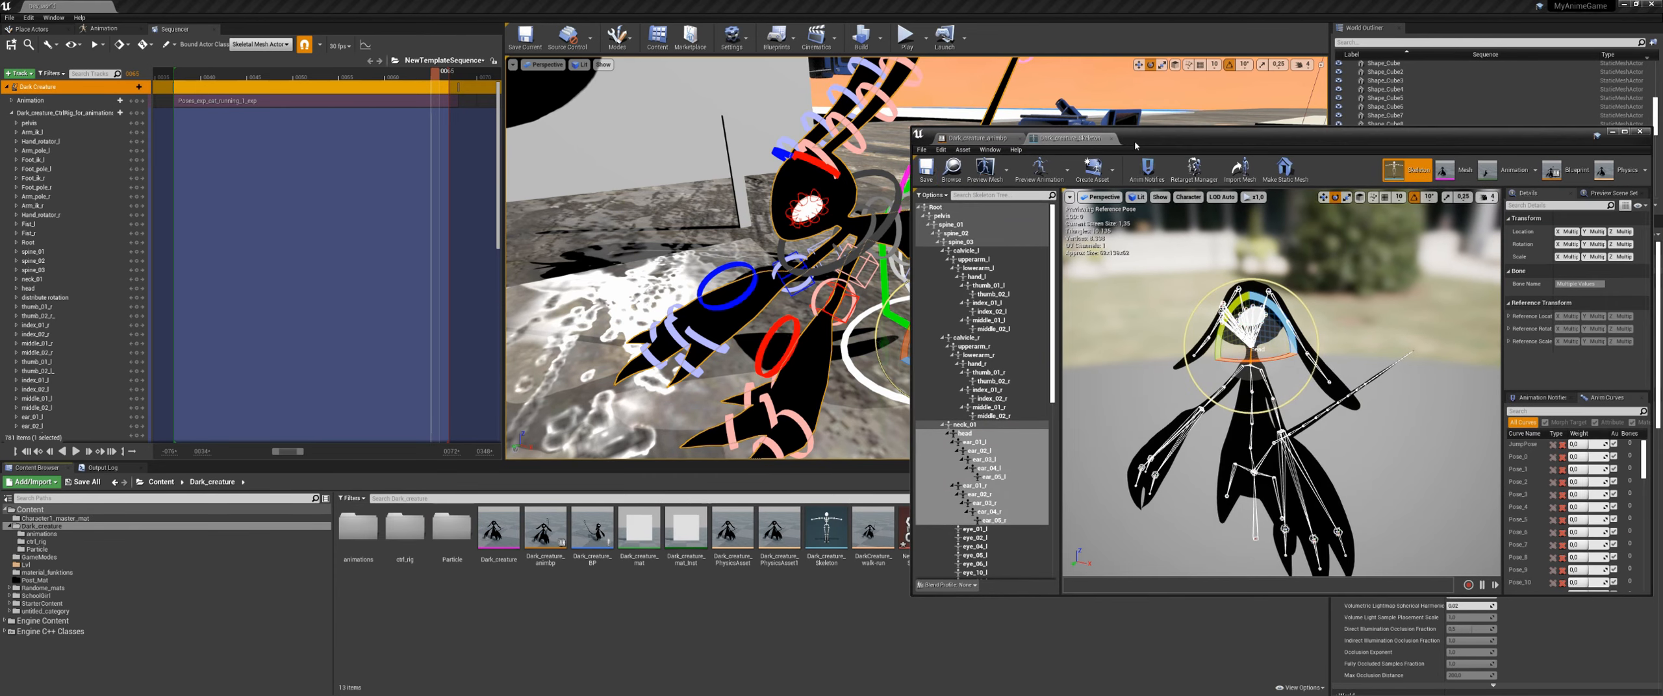
click(962, 140)
drag(1239, 142, 1028, 74)
right_drag(1098, 301, 909, 207)
double_click(1088, 339)
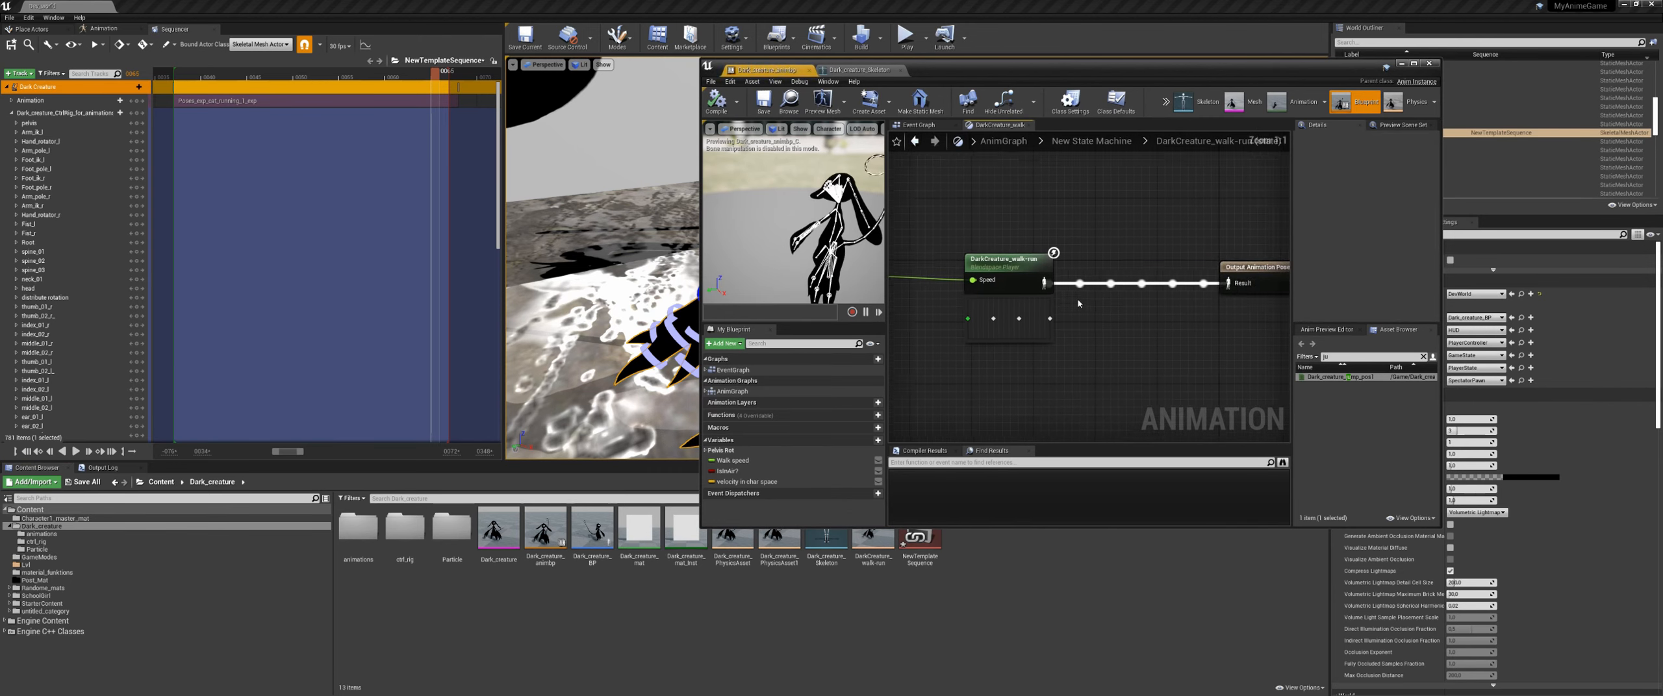
drag(1024, 369, 1026, 361)
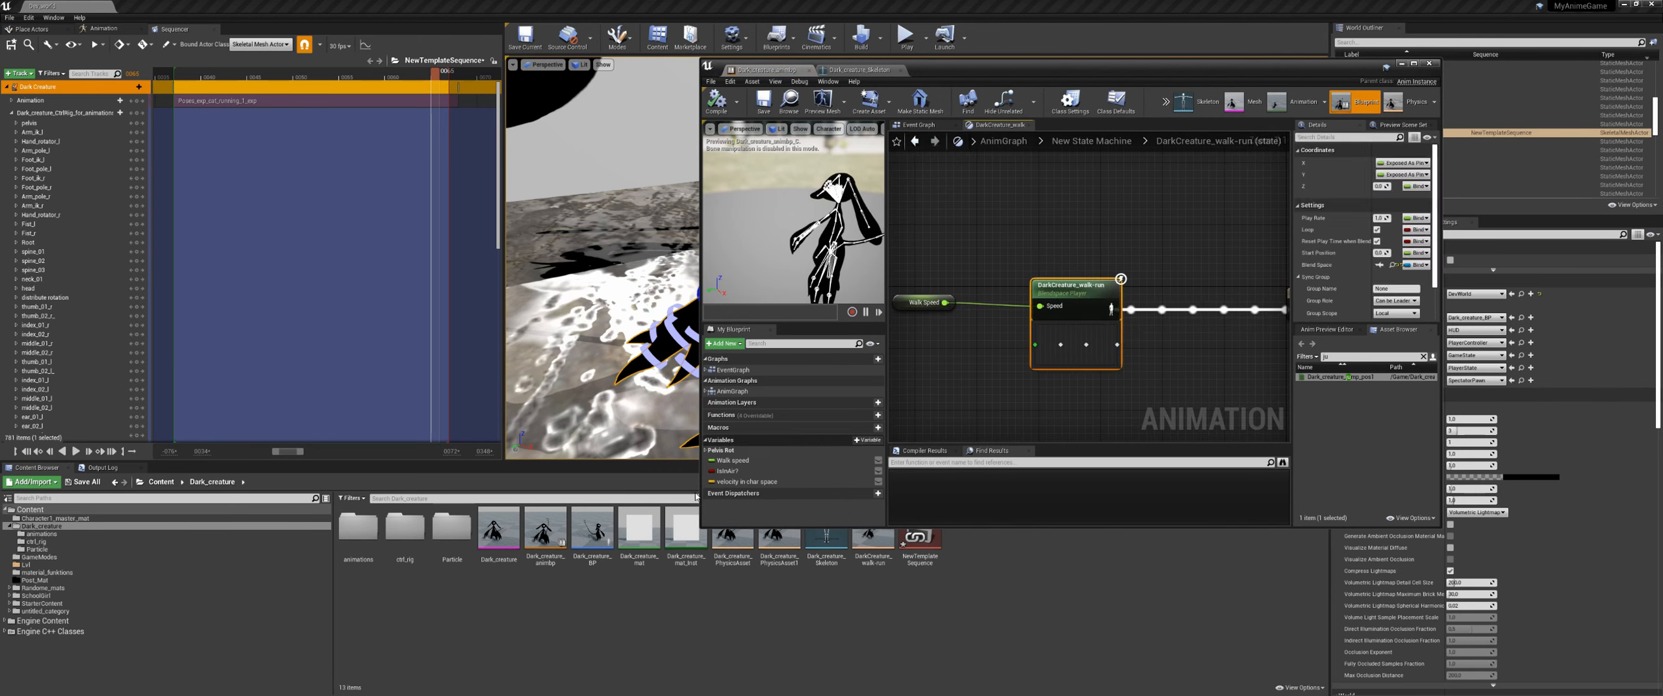
Step: In the DarkCreature_walk-run blend space, replace the running animation at the fastest speed sample with Dark_creature_cat_run_1
click(877, 552)
double_click(880, 562)
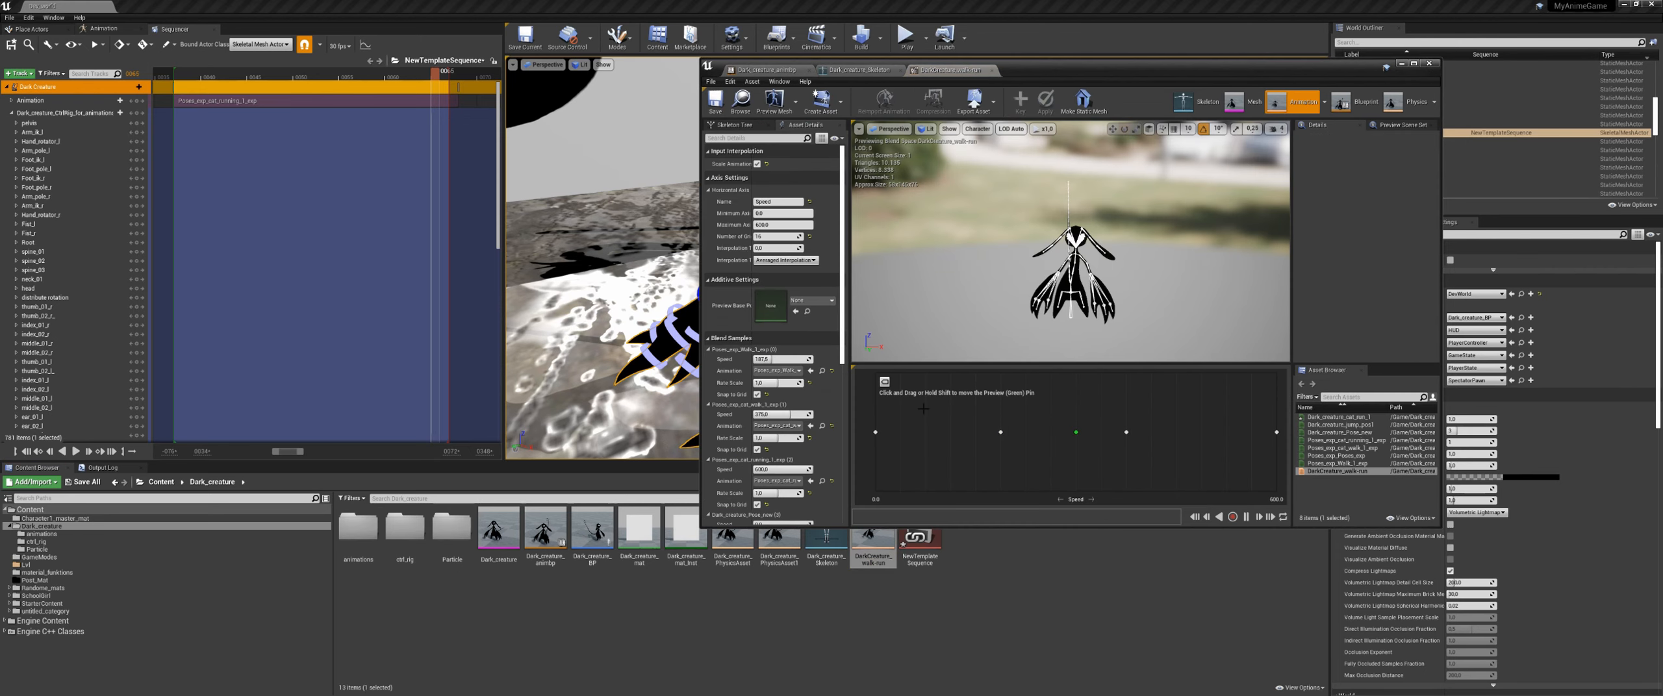
drag(1075, 432, 1215, 439)
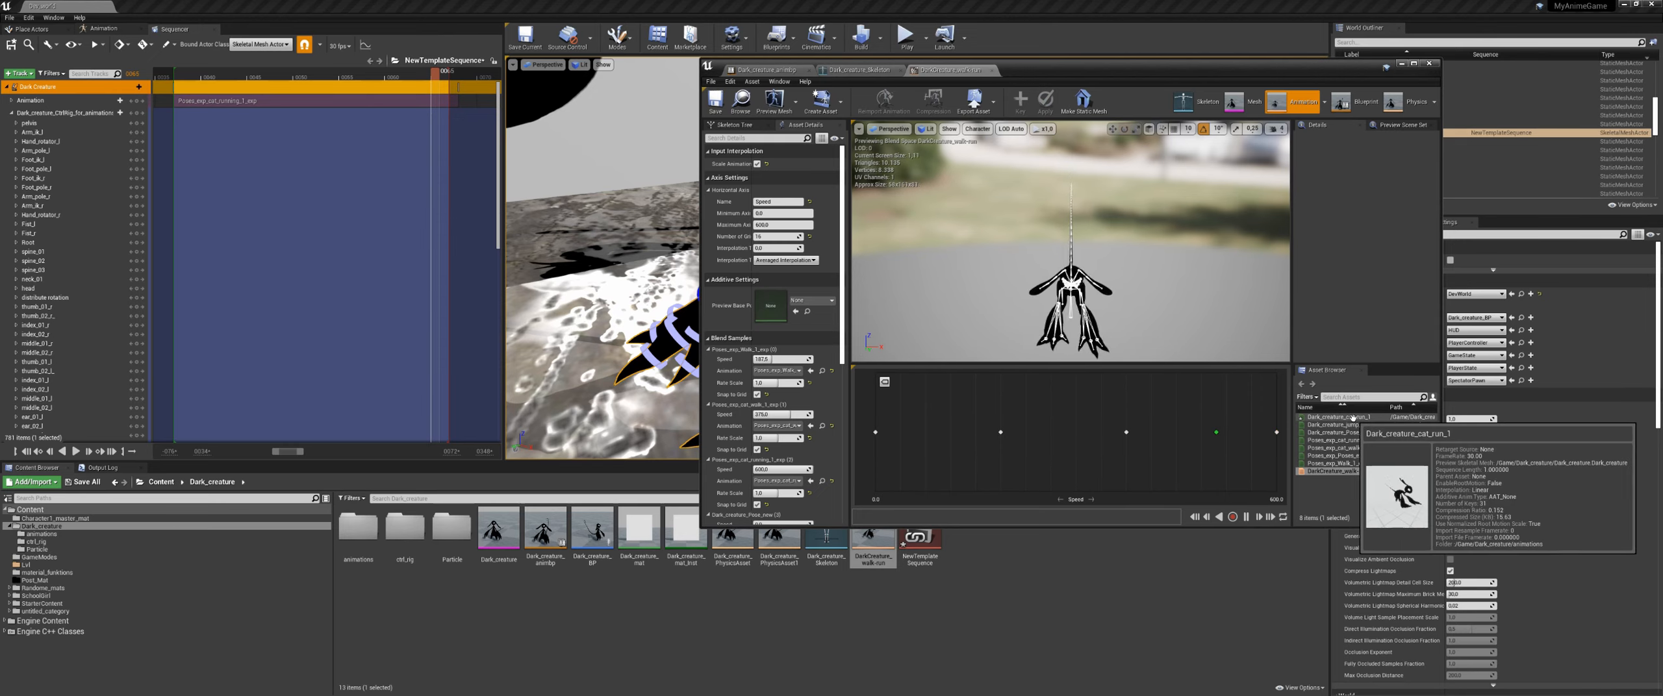
drag(1331, 417, 1254, 432)
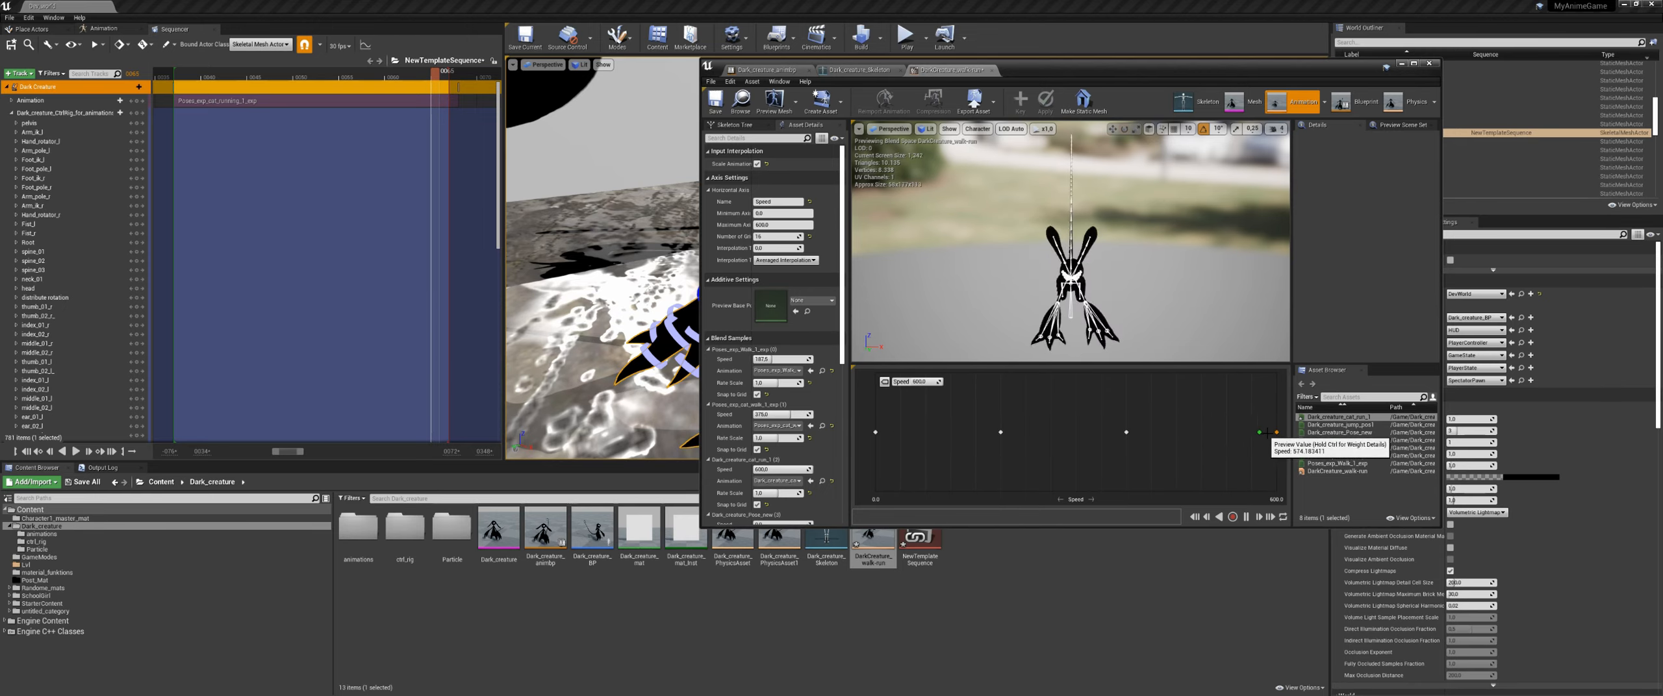
Step: Set the blend space editor aside and play the level briefly to test the dark creature's new run
drag(1195, 69, 1662, 167)
click(905, 36)
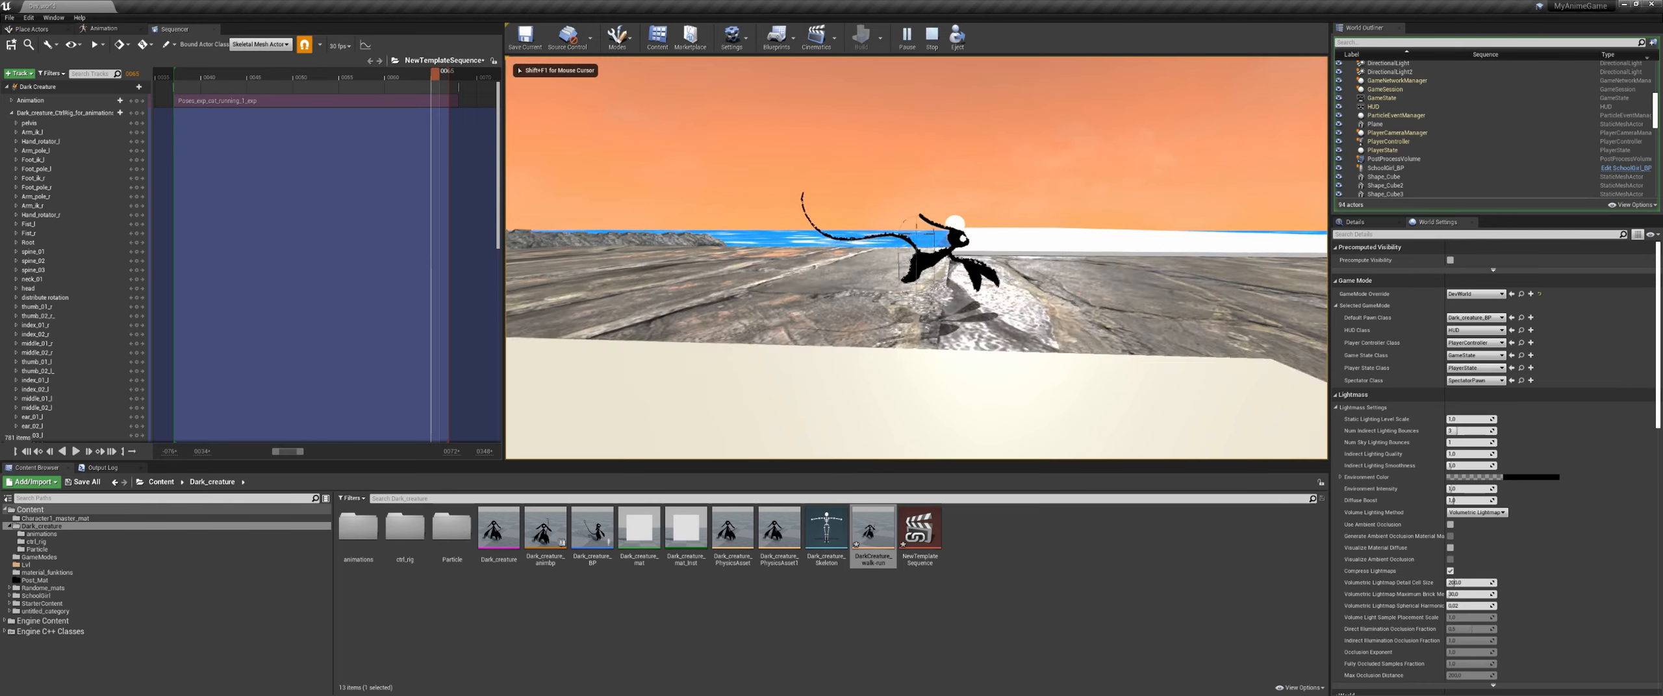
key(Escape)
Step: Force delete the old Poses_exp_cat_running_1_exp animation from the animations folder and reopen NewTemplateSequence
double_click(358, 527)
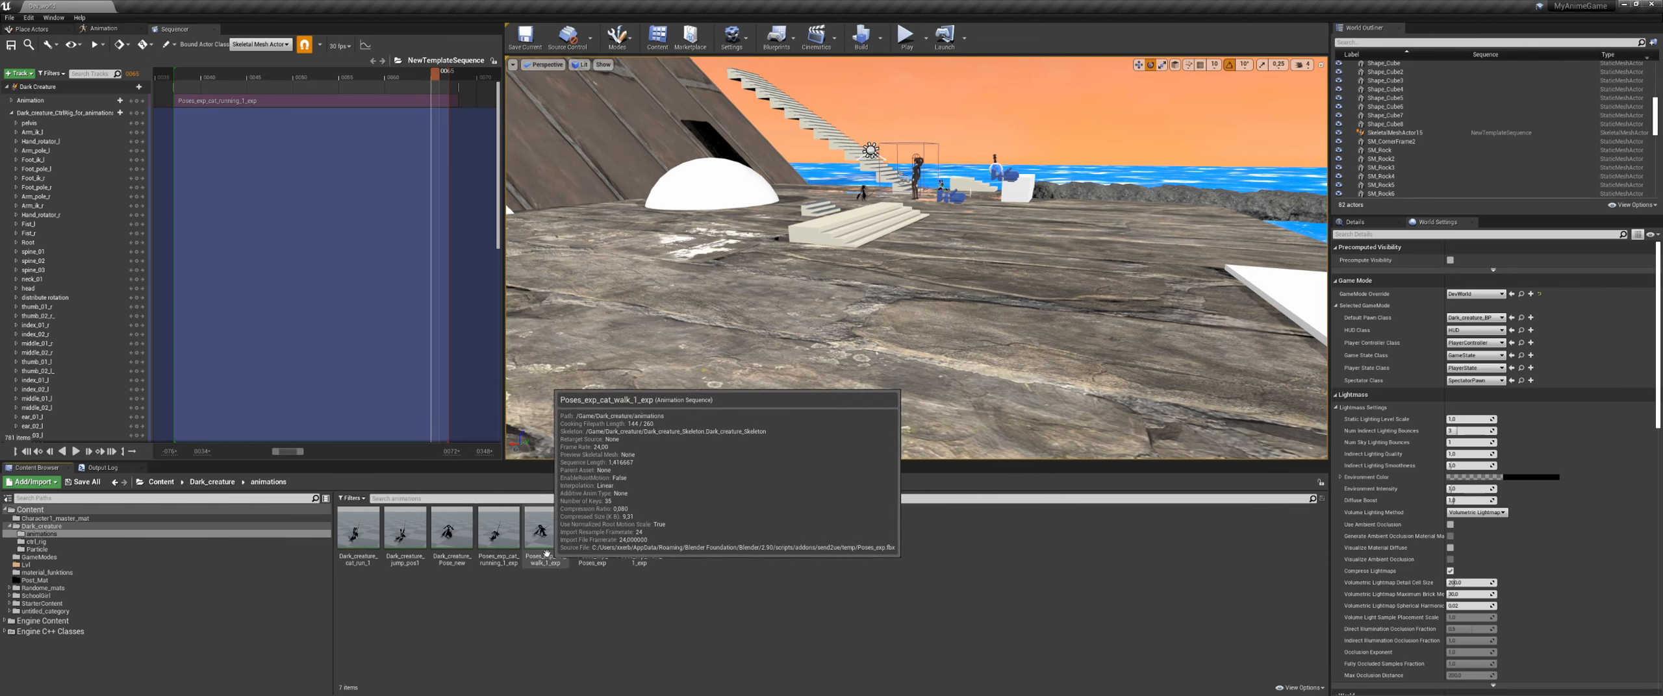
click(506, 554)
key(Delete)
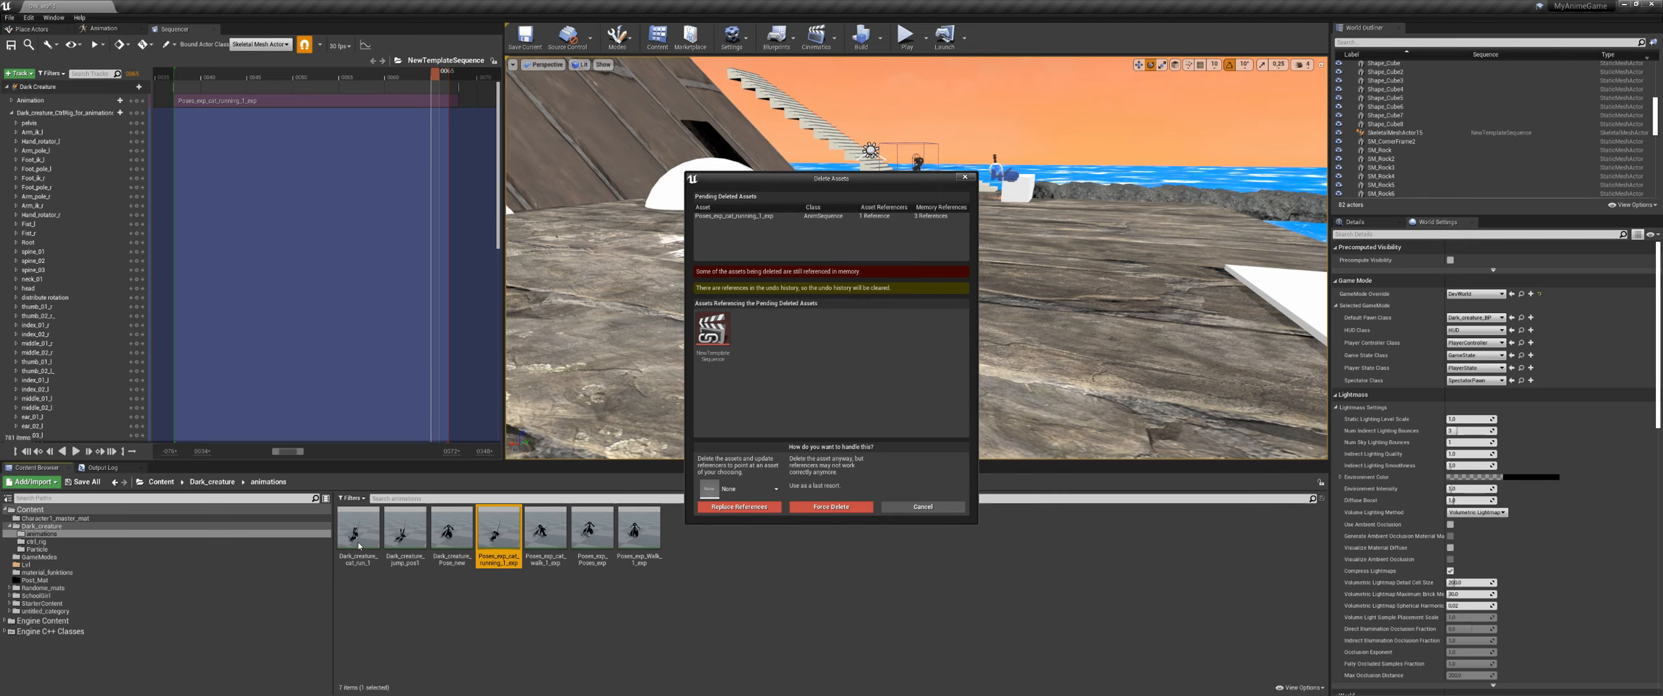
click(831, 506)
middle_drag(885, 365, 912, 315)
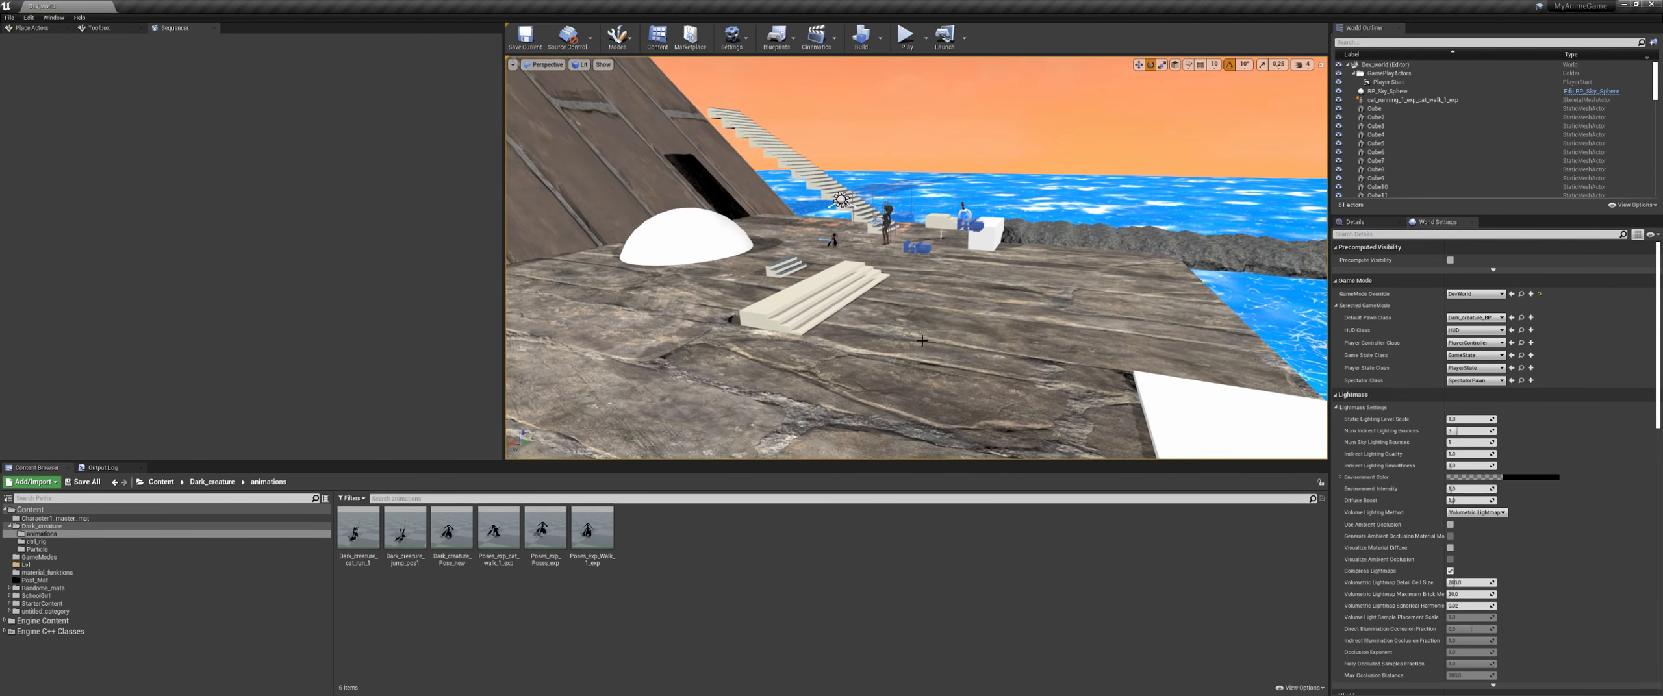
mouse_move(1662, 168)
mouse_down()
mouse_move(1067, 167)
mouse_move(1662, 170)
mouse_up()
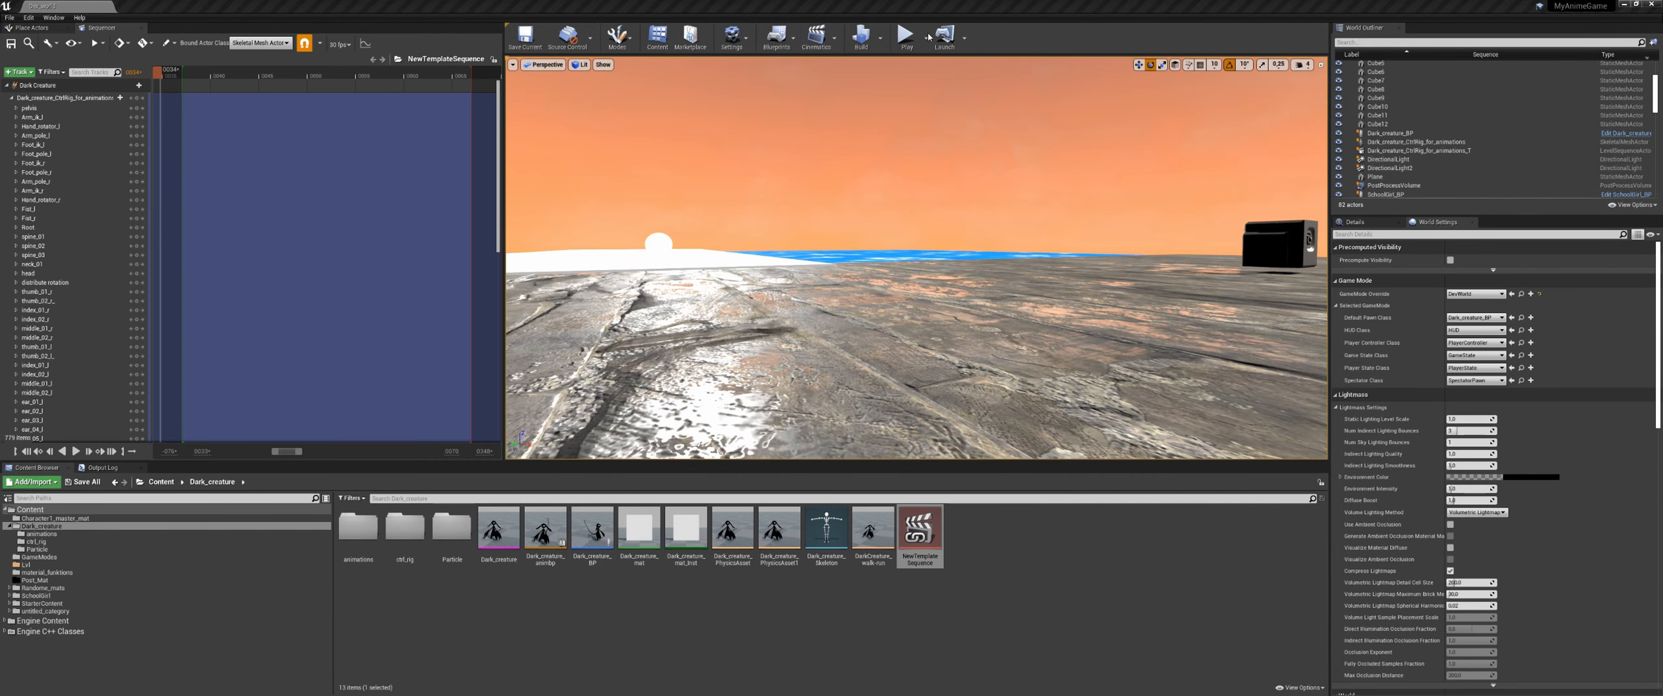
Step: Play the level as the dark creature, run around and jump repeatedly to test its animations, and stop the session
click(907, 36)
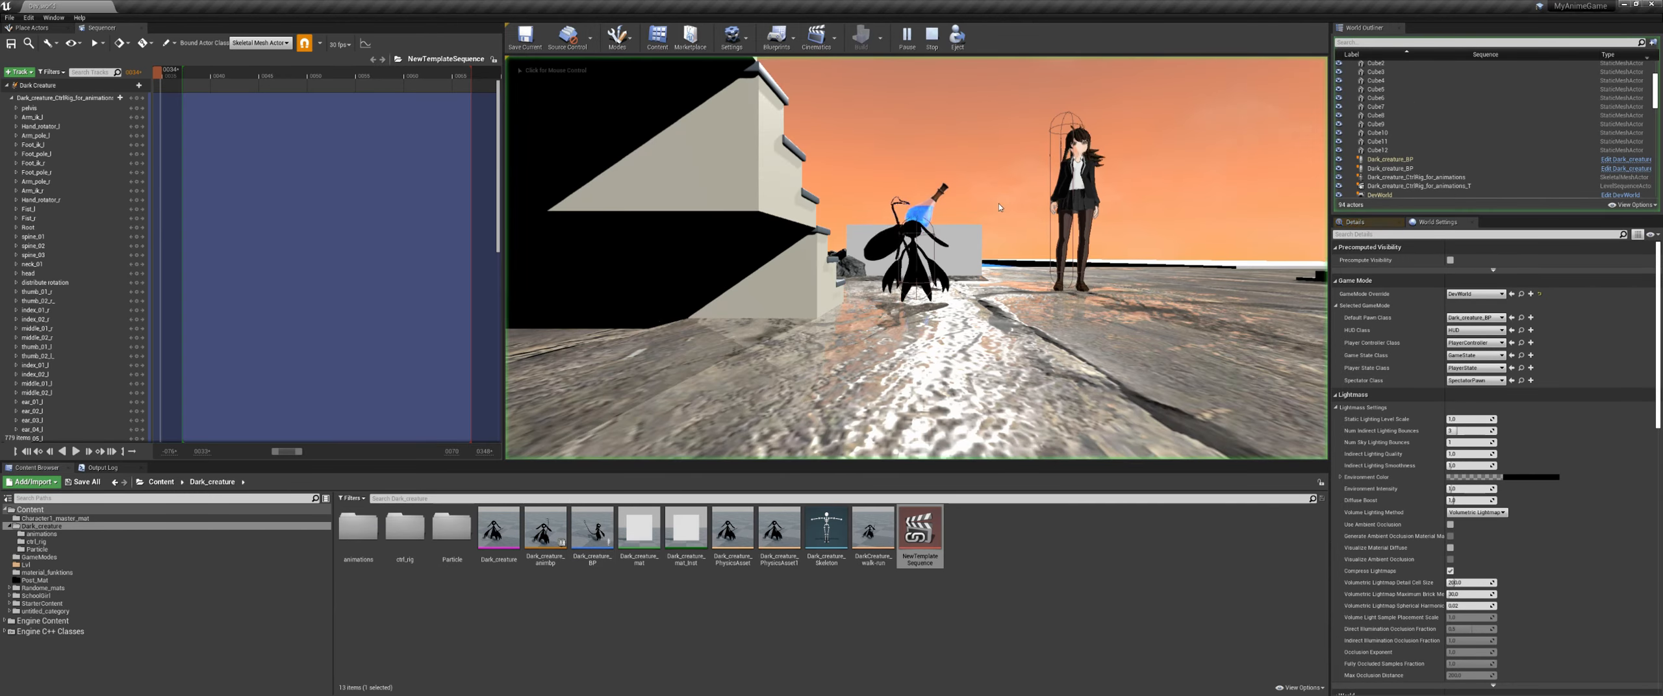
key(w)
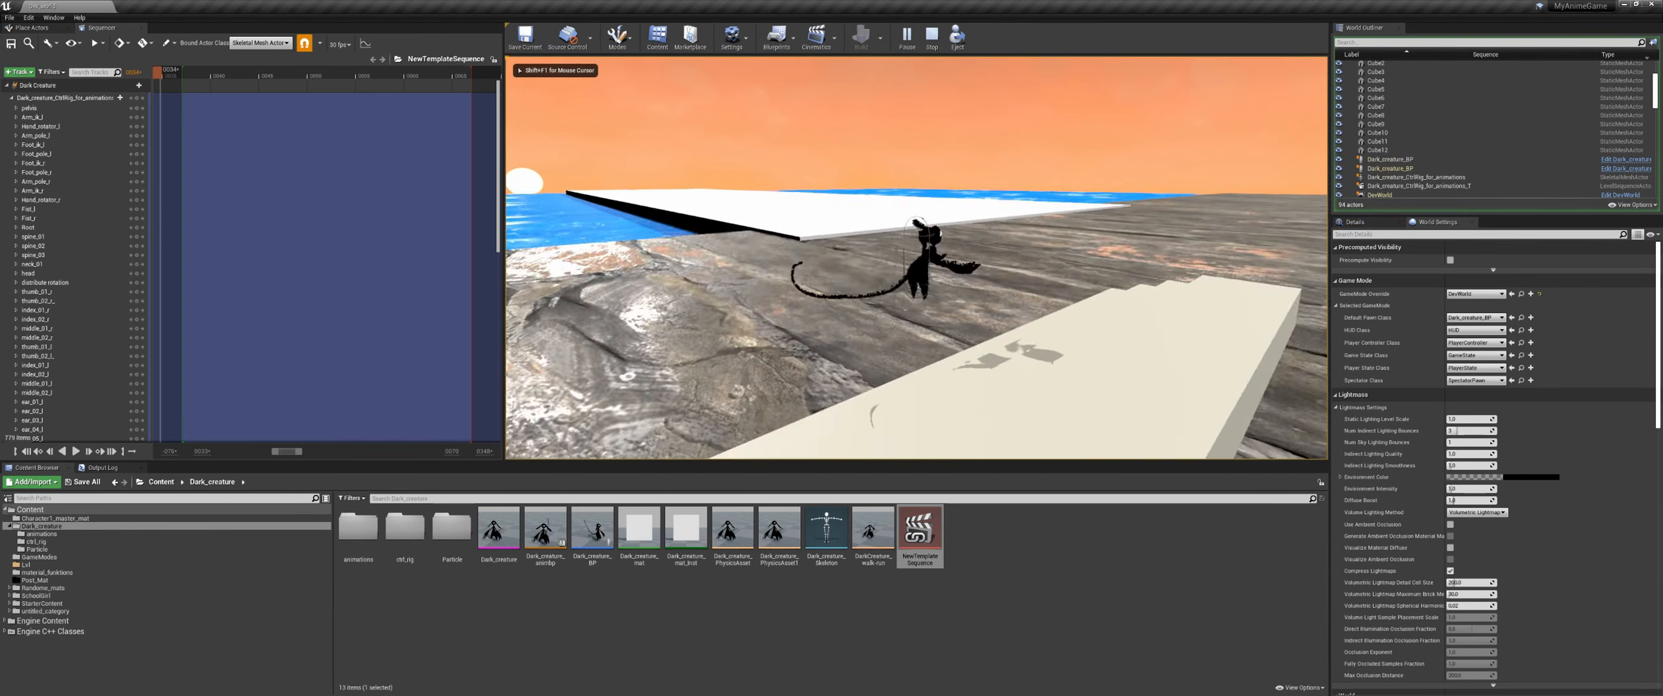
key(a)
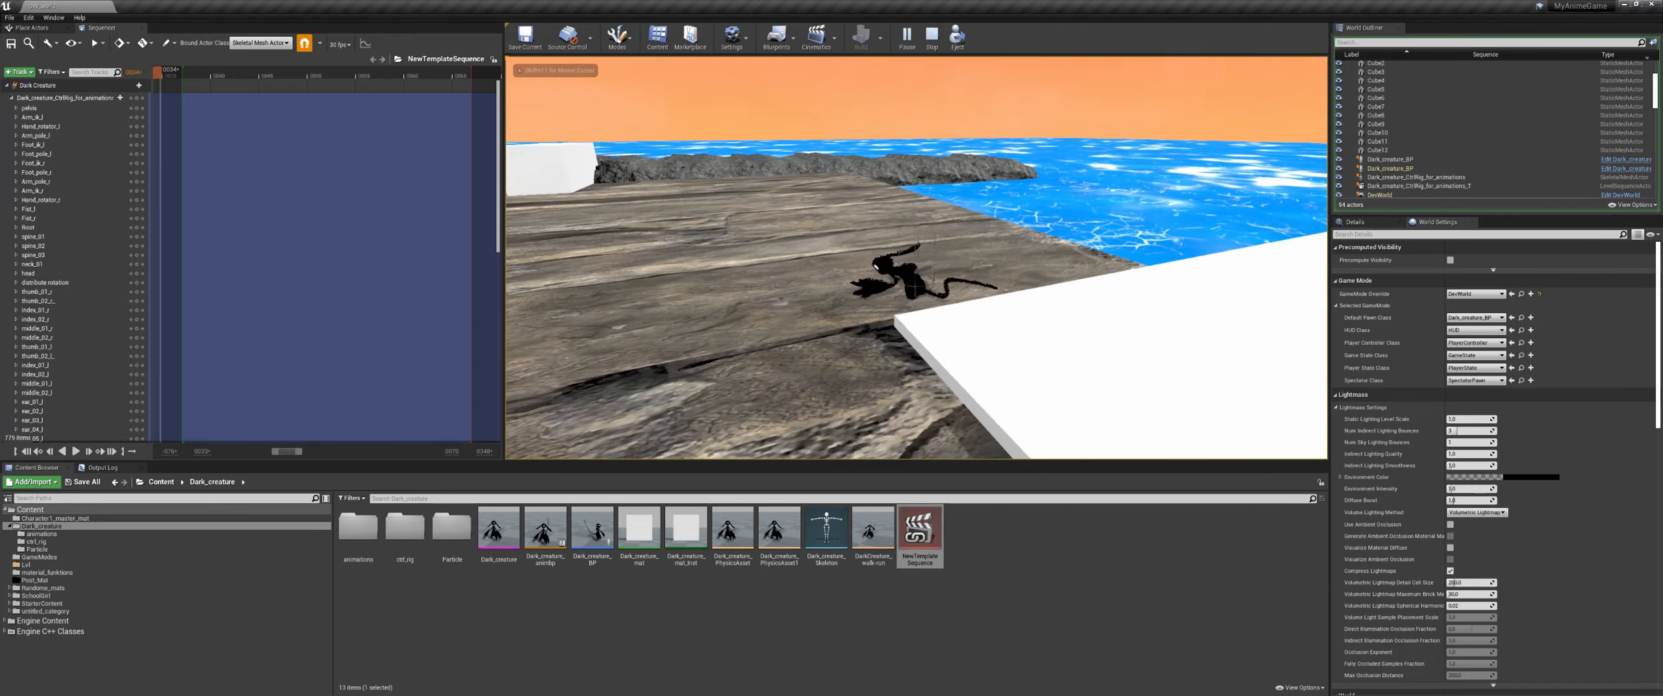
key(space)
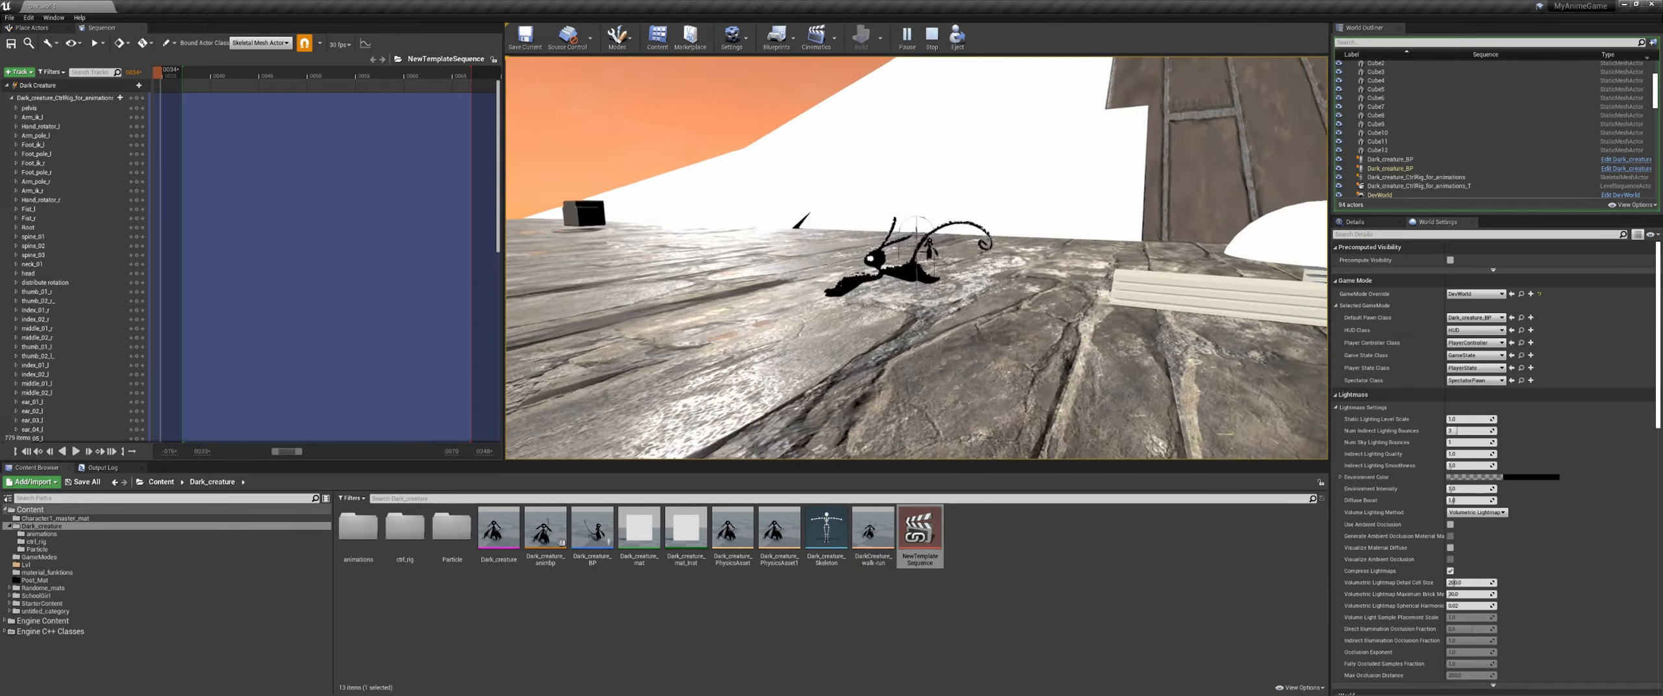
key(a)
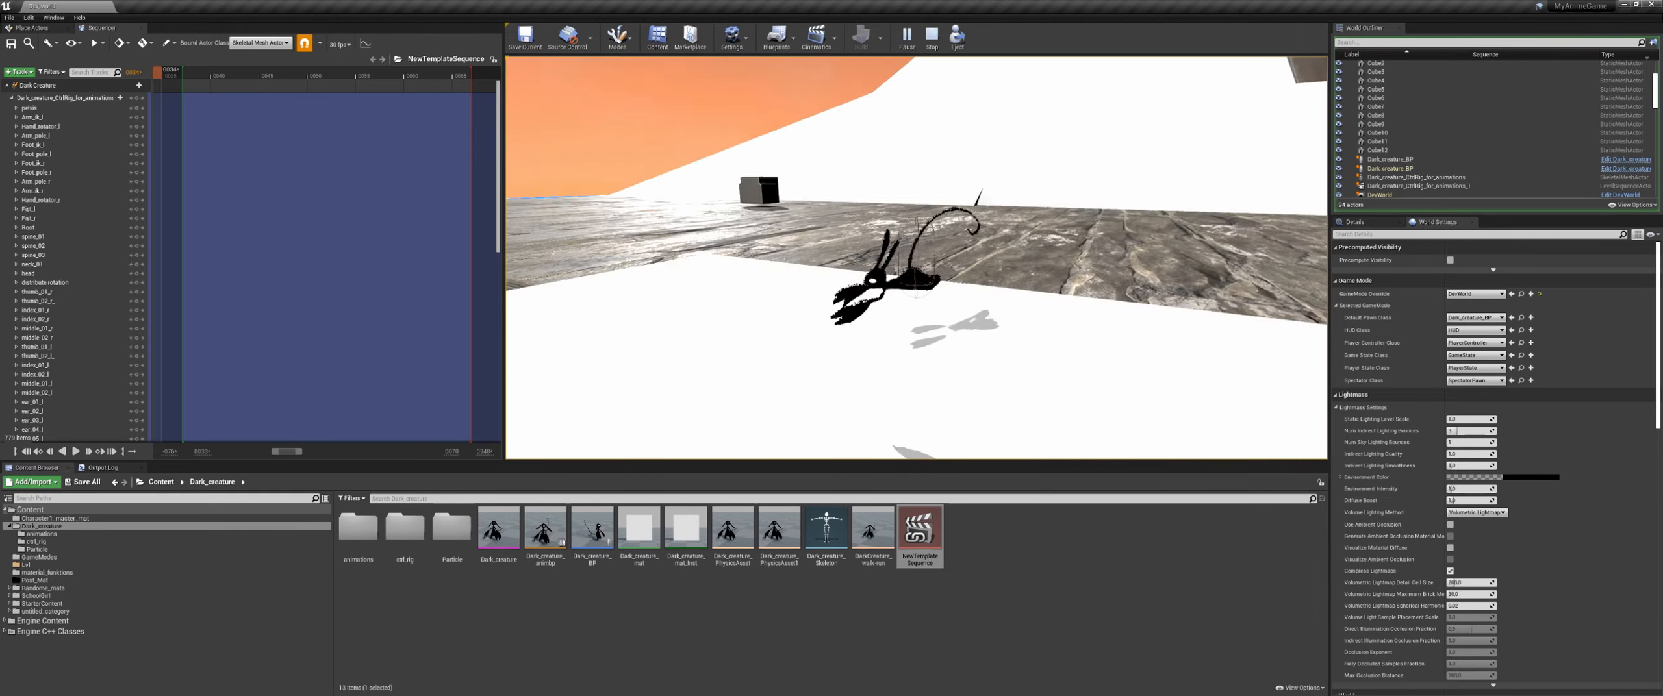
key(space)
key(a)
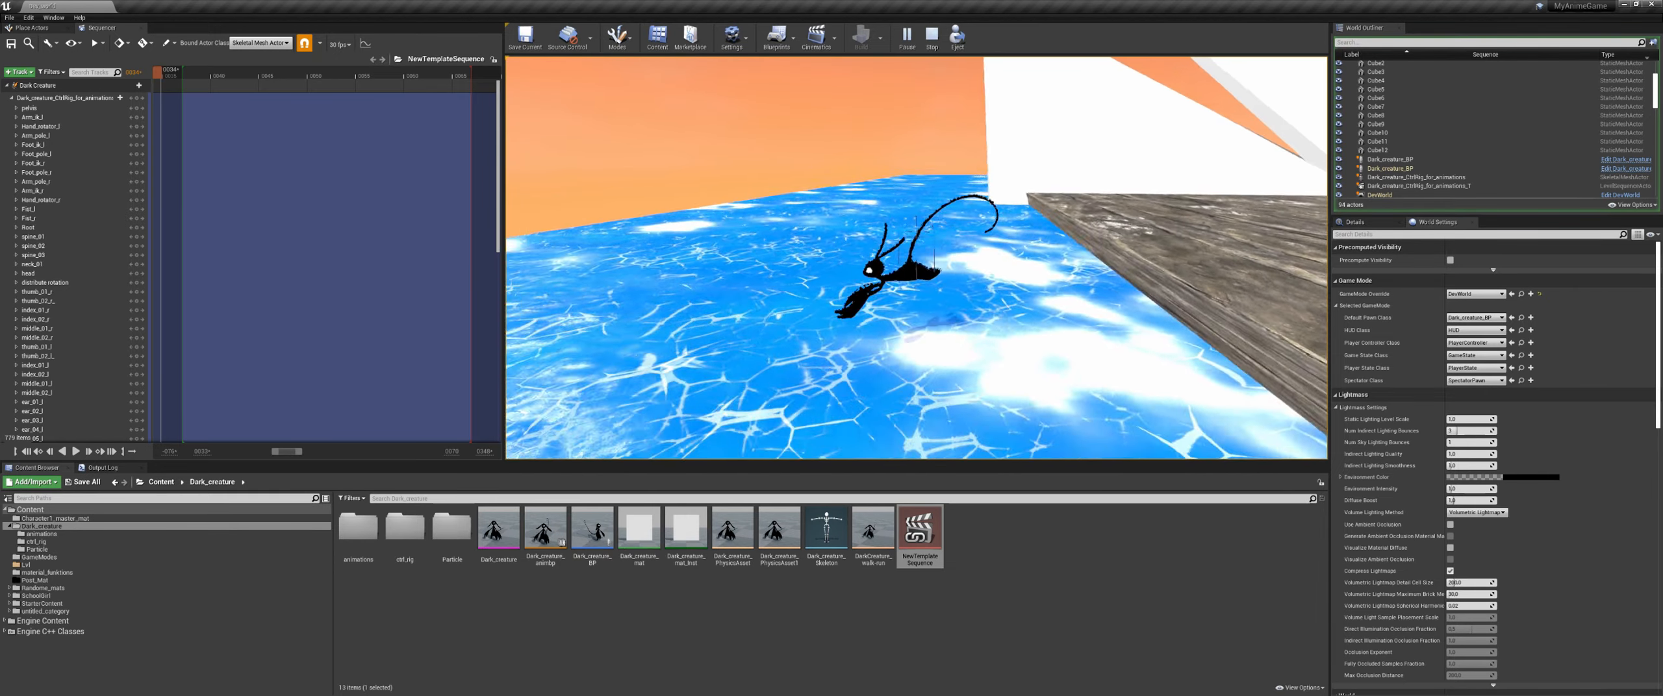
key(space)
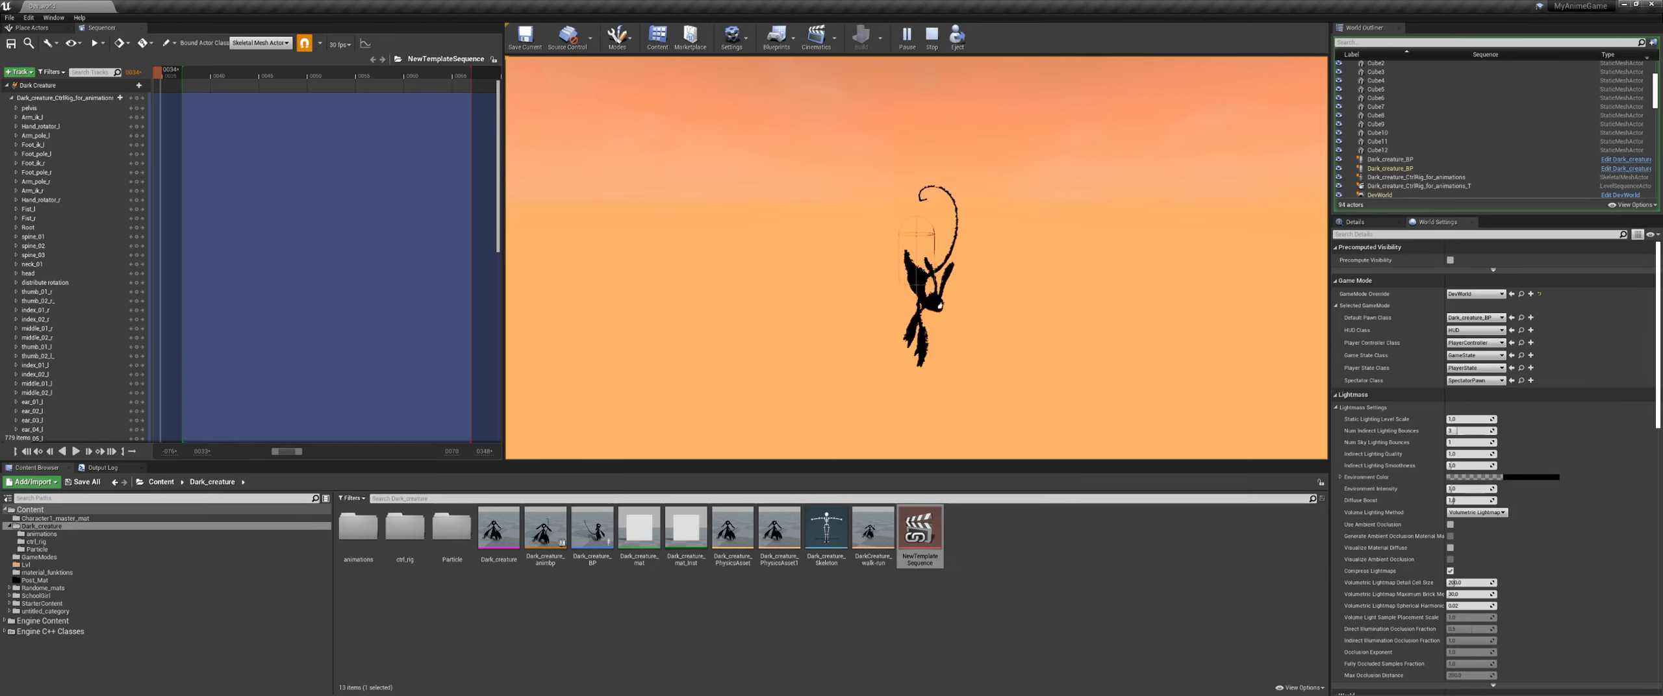
key(Escape)
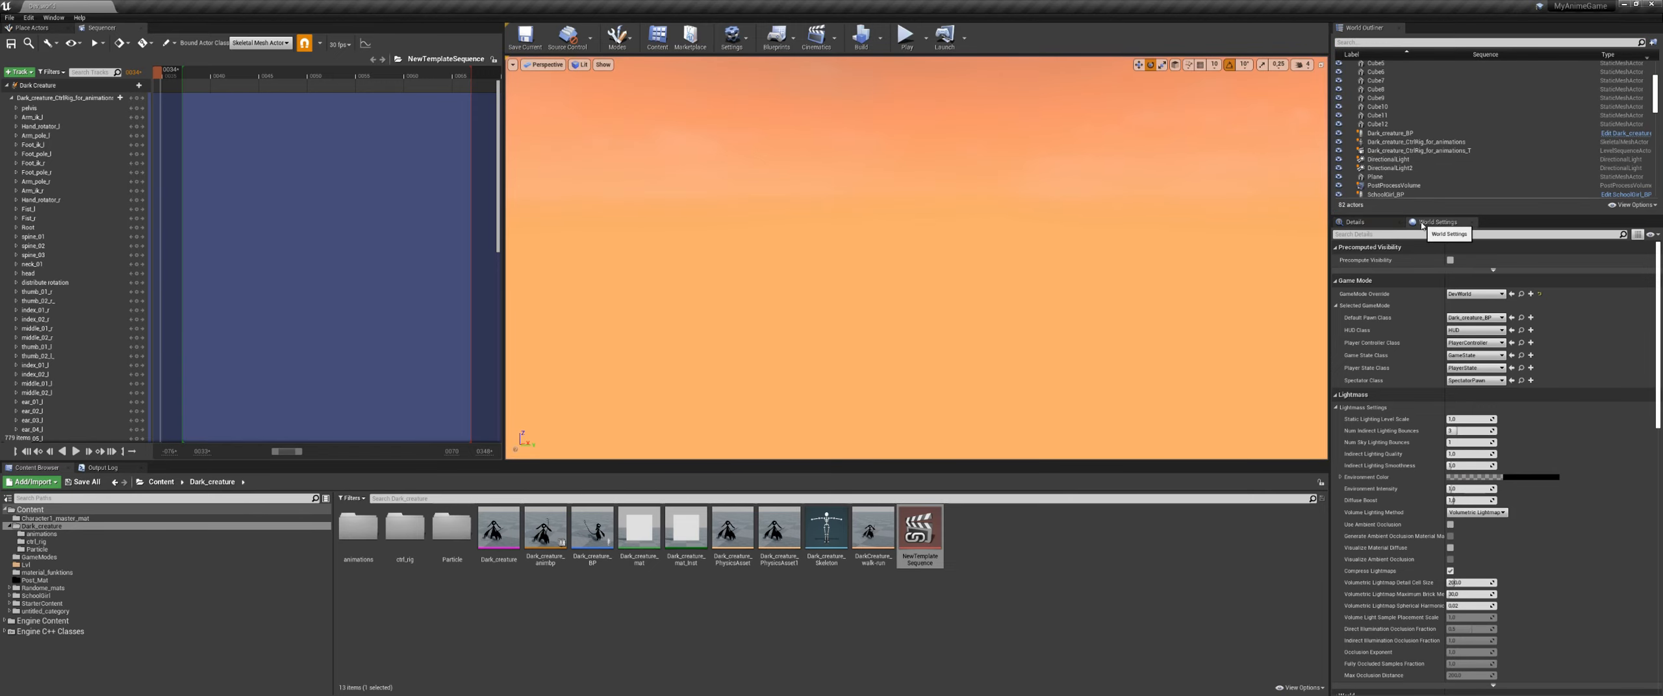
Step: Set the Default Pawn Class to SchoolGirl_BP, play the level running and jumping as the schoolgirl, and stop the session
click(1475, 318)
click(1494, 343)
click(907, 36)
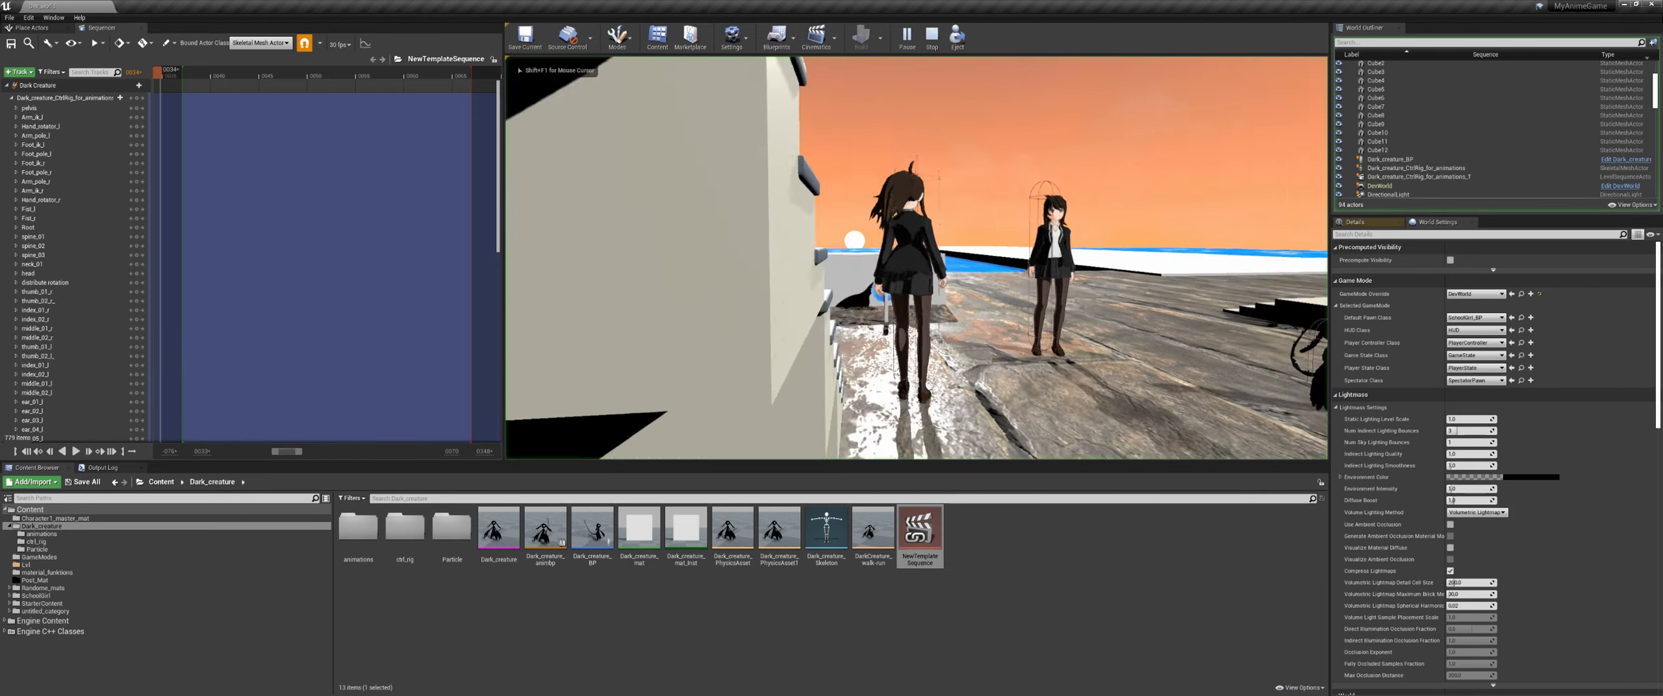
key(a)
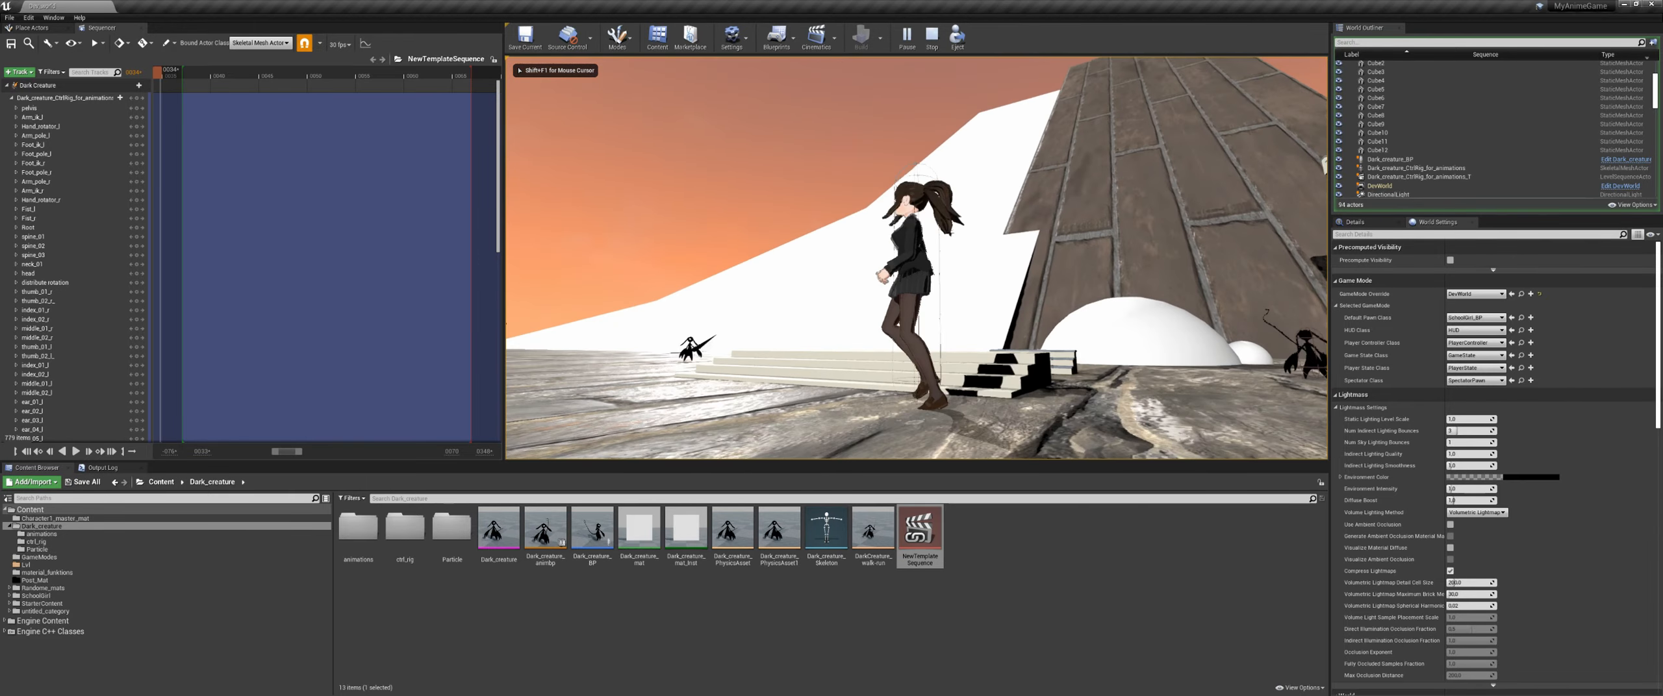
key(w)
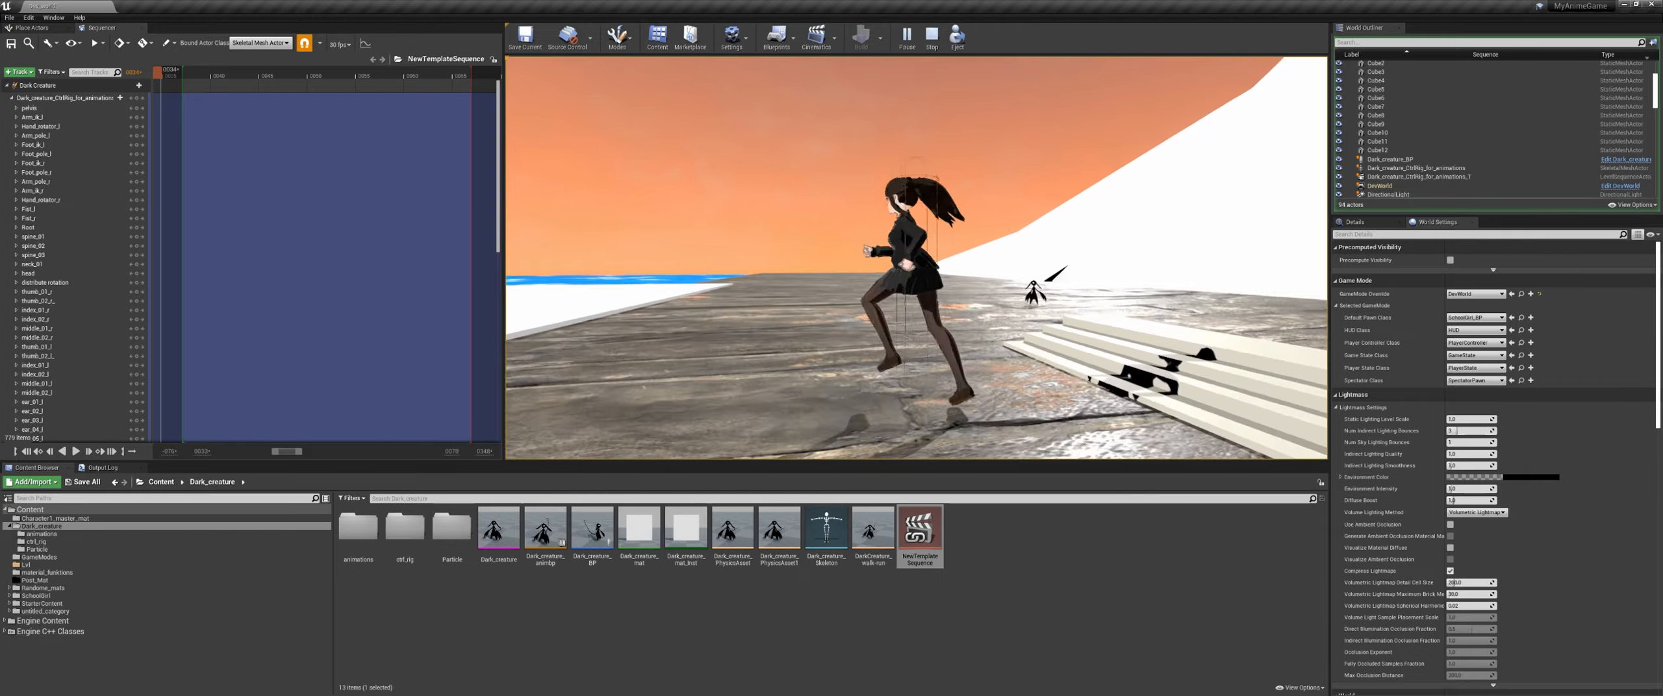
key(w)
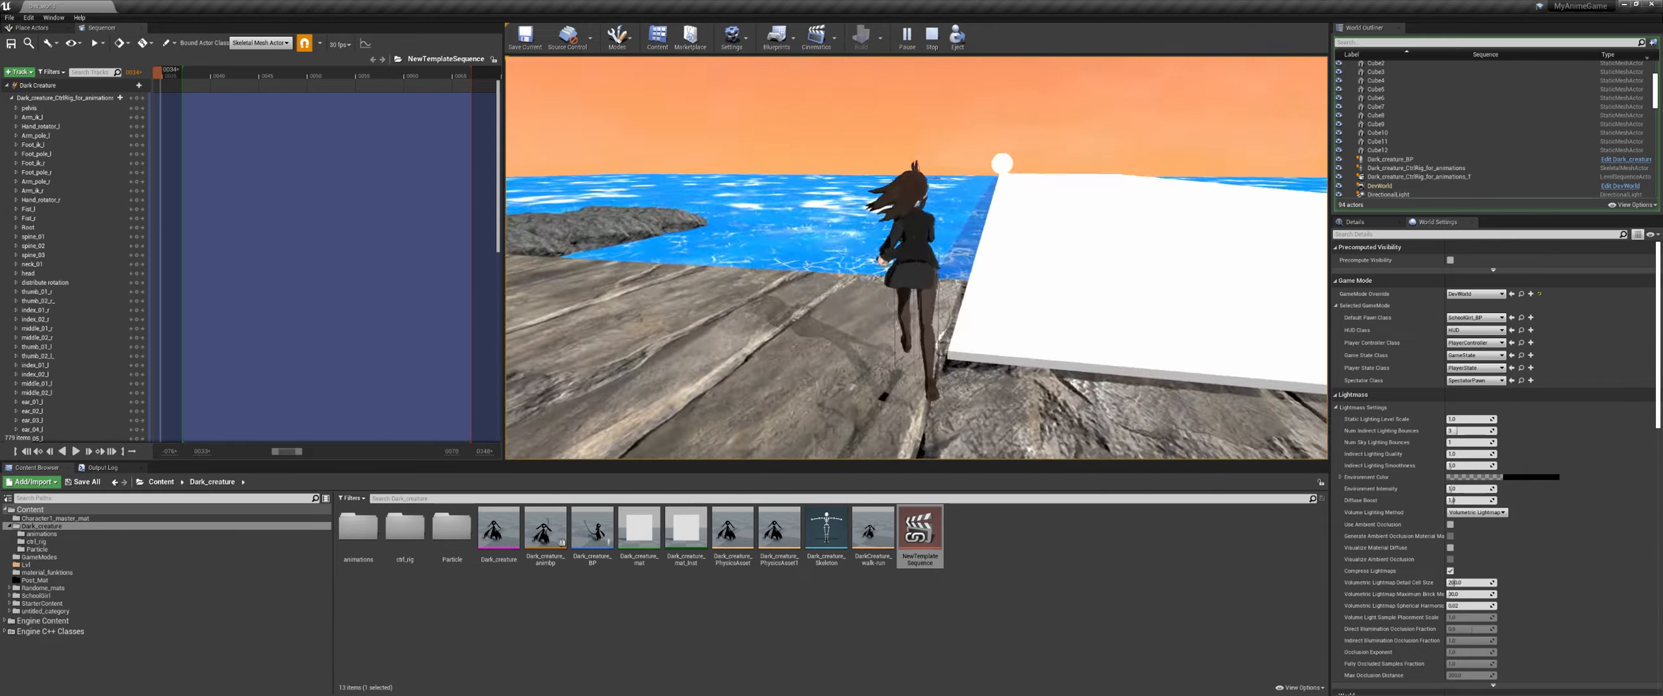
key(w)
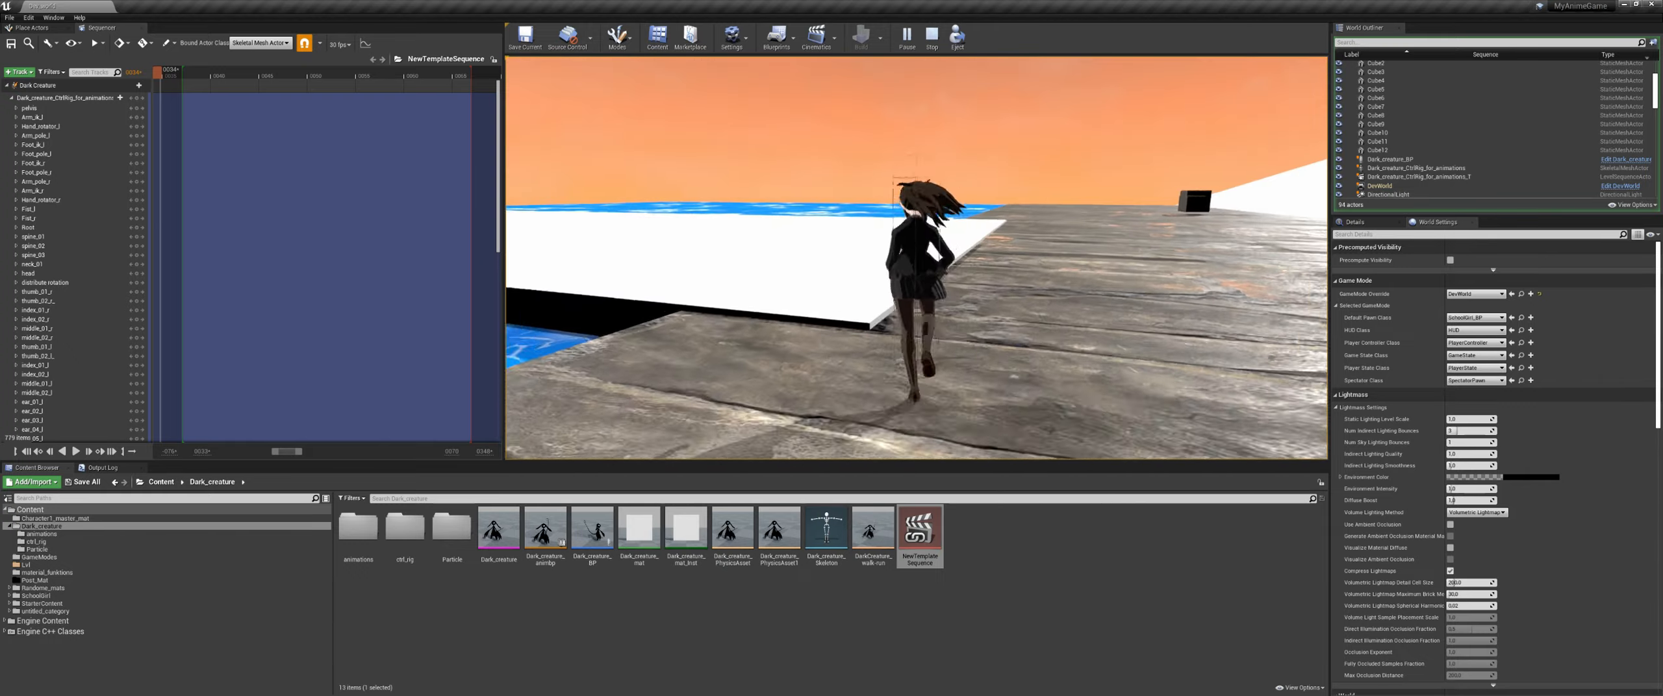
key(w)
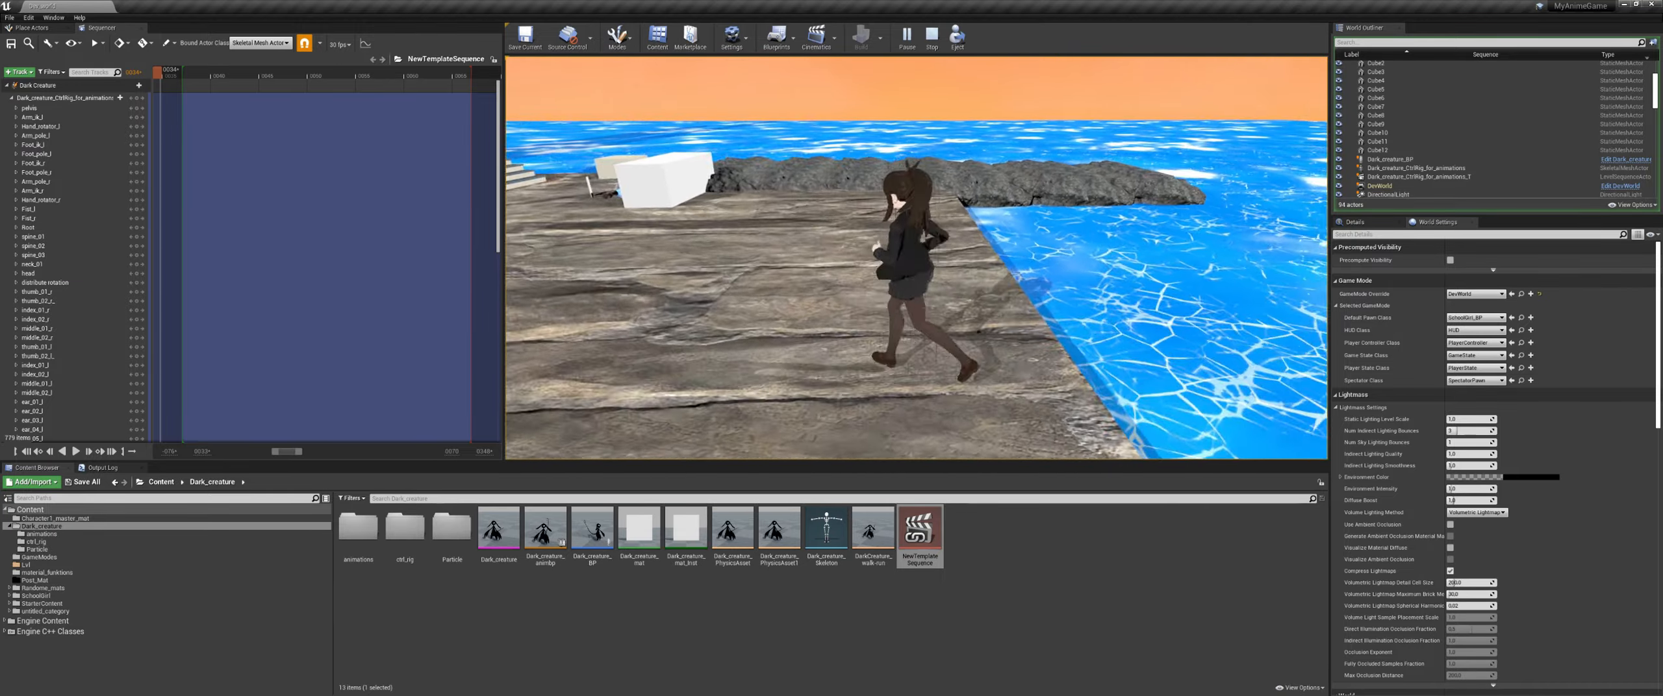
key(w)
key(space)
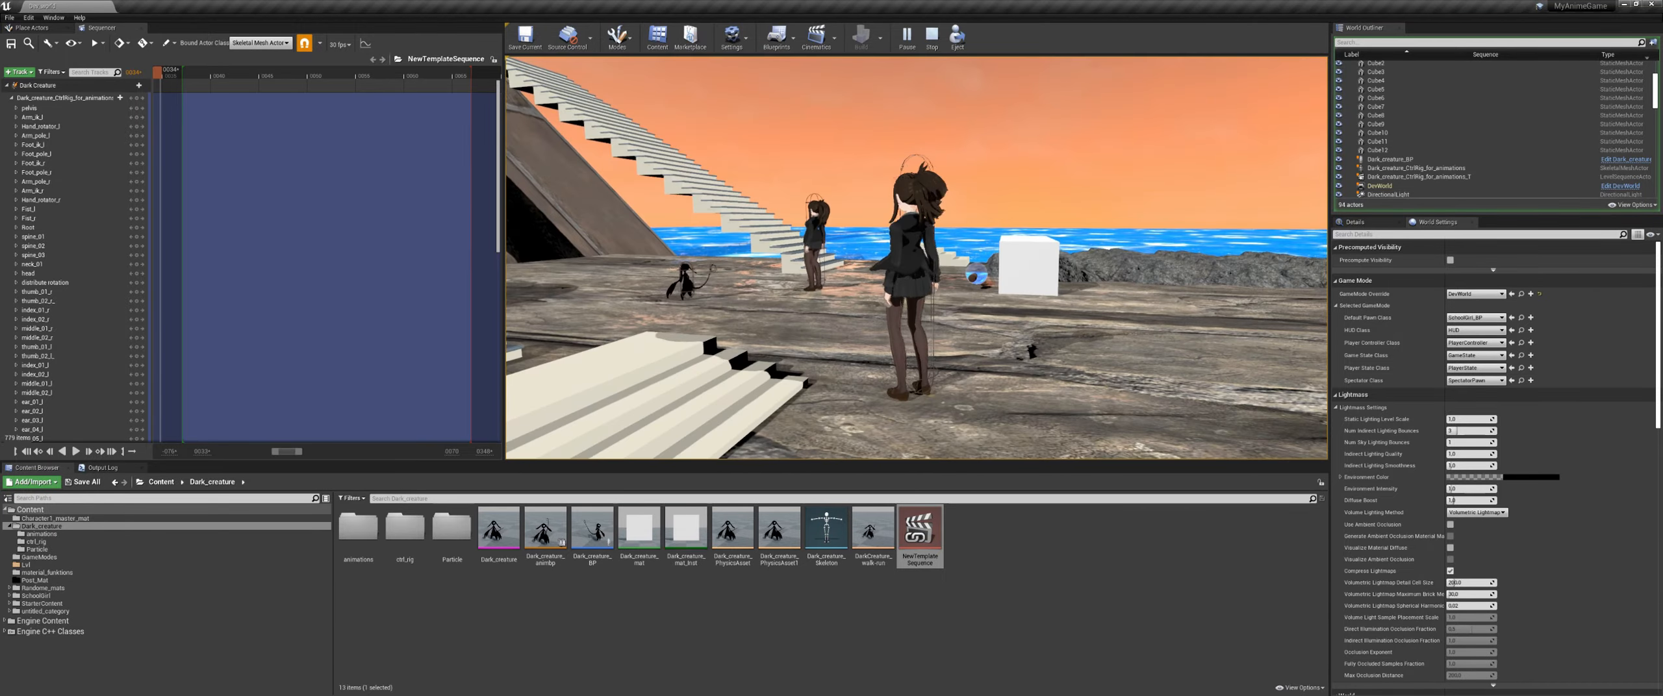
key(Escape)
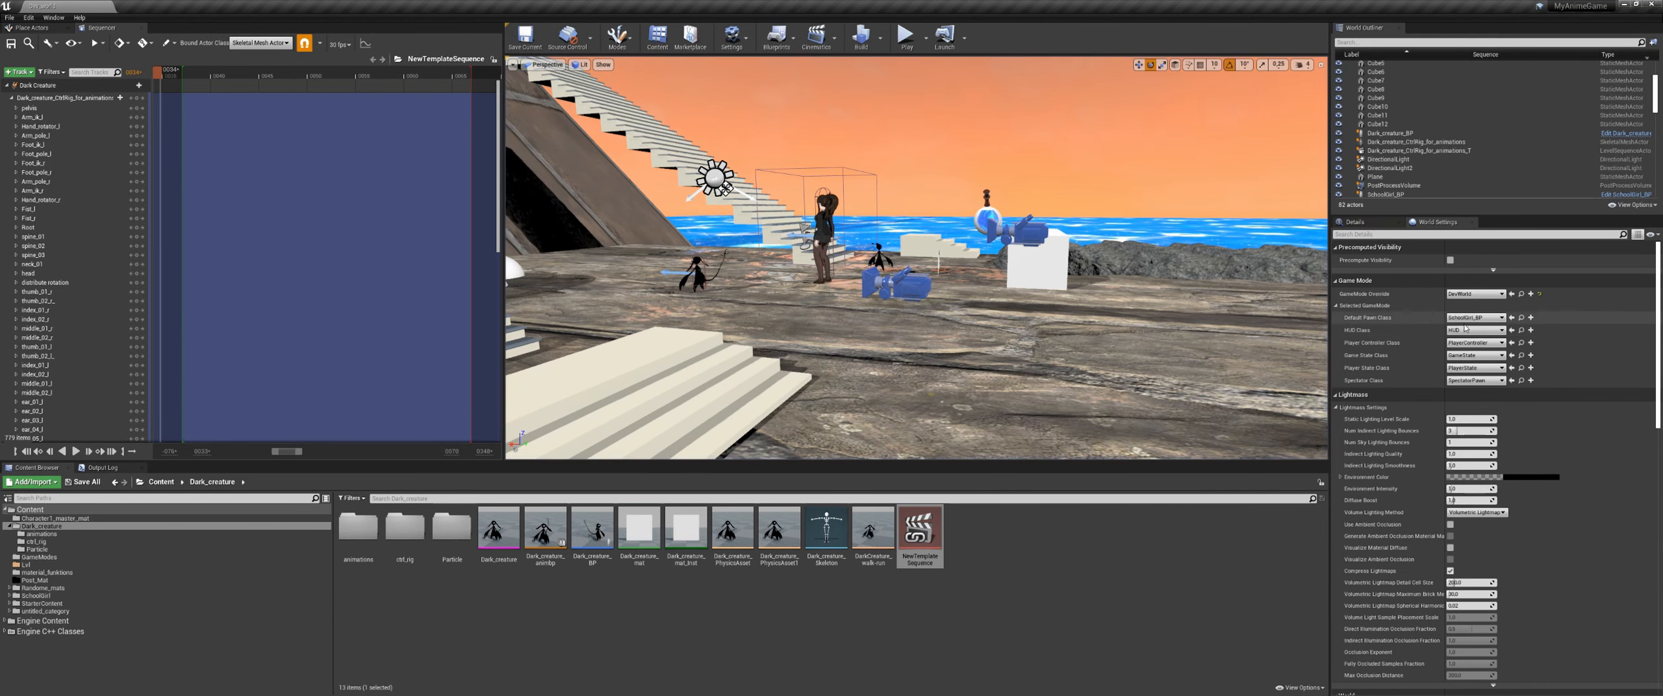
Step: Set the Default Pawn Class to Dark_creature_BP and start playing the level as the dark creature
click(1472, 318)
click(1476, 358)
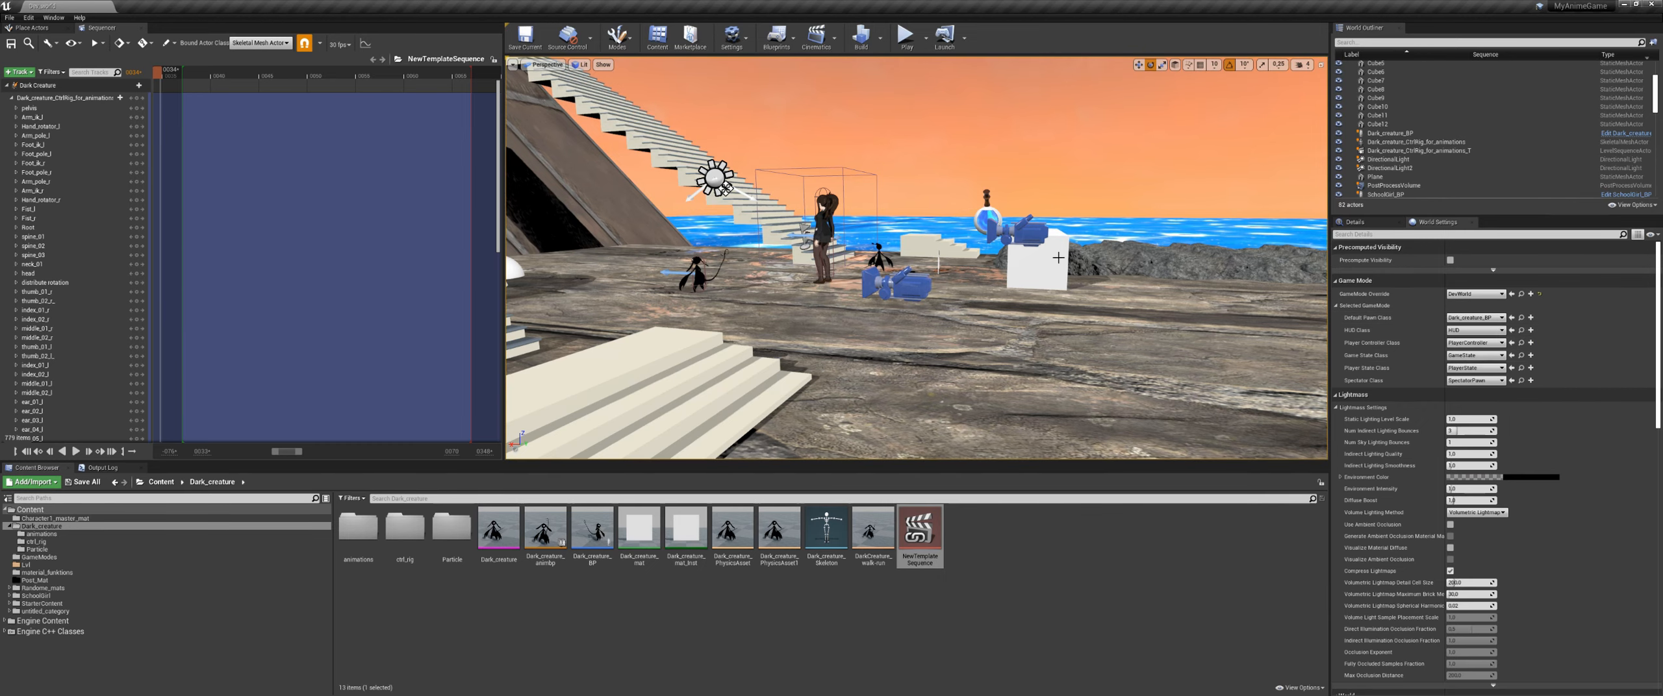
click(916, 42)
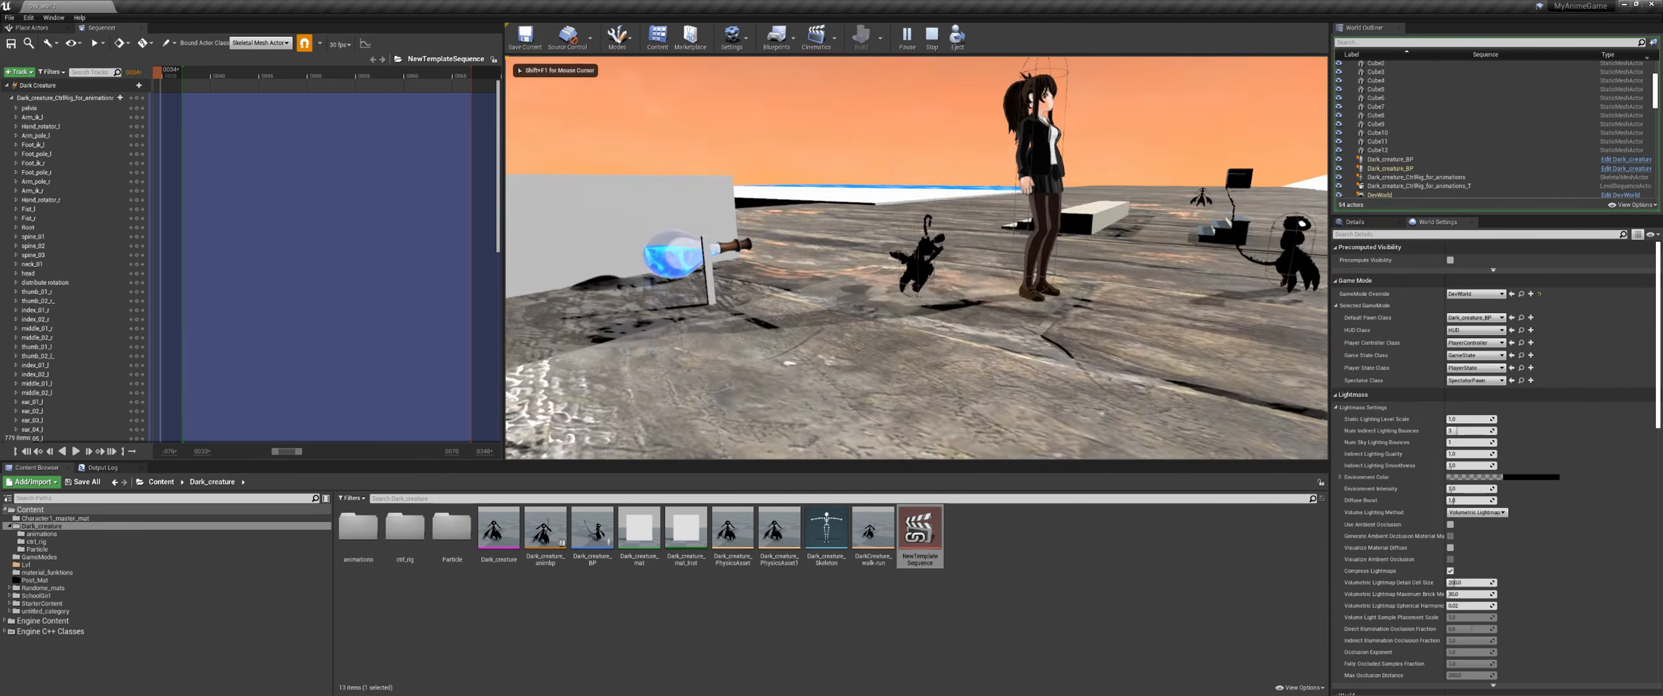
Step: Run the dark creature around the level in two consecutive play sessions to test its movement, ending each session
key(w)
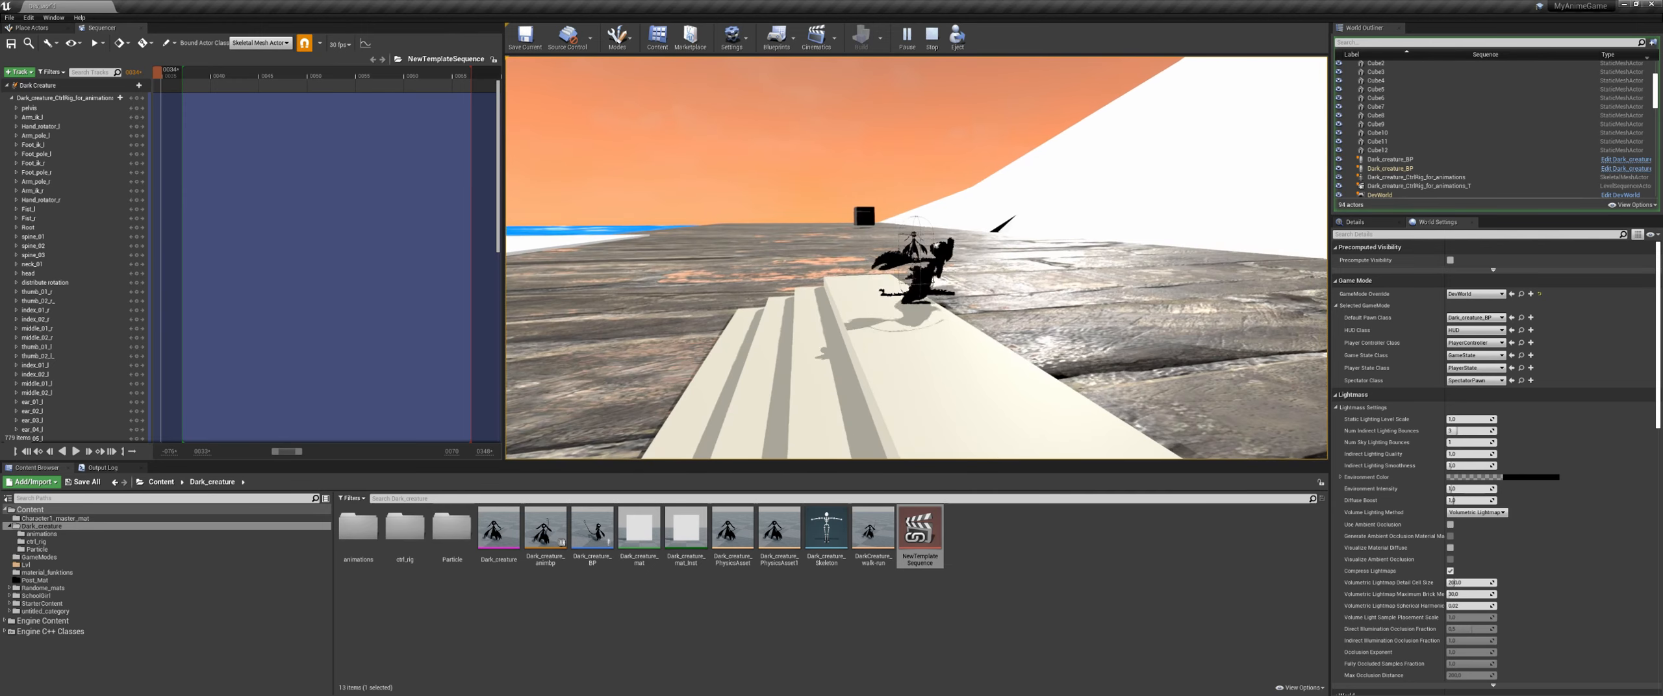
key(Escape)
click(905, 37)
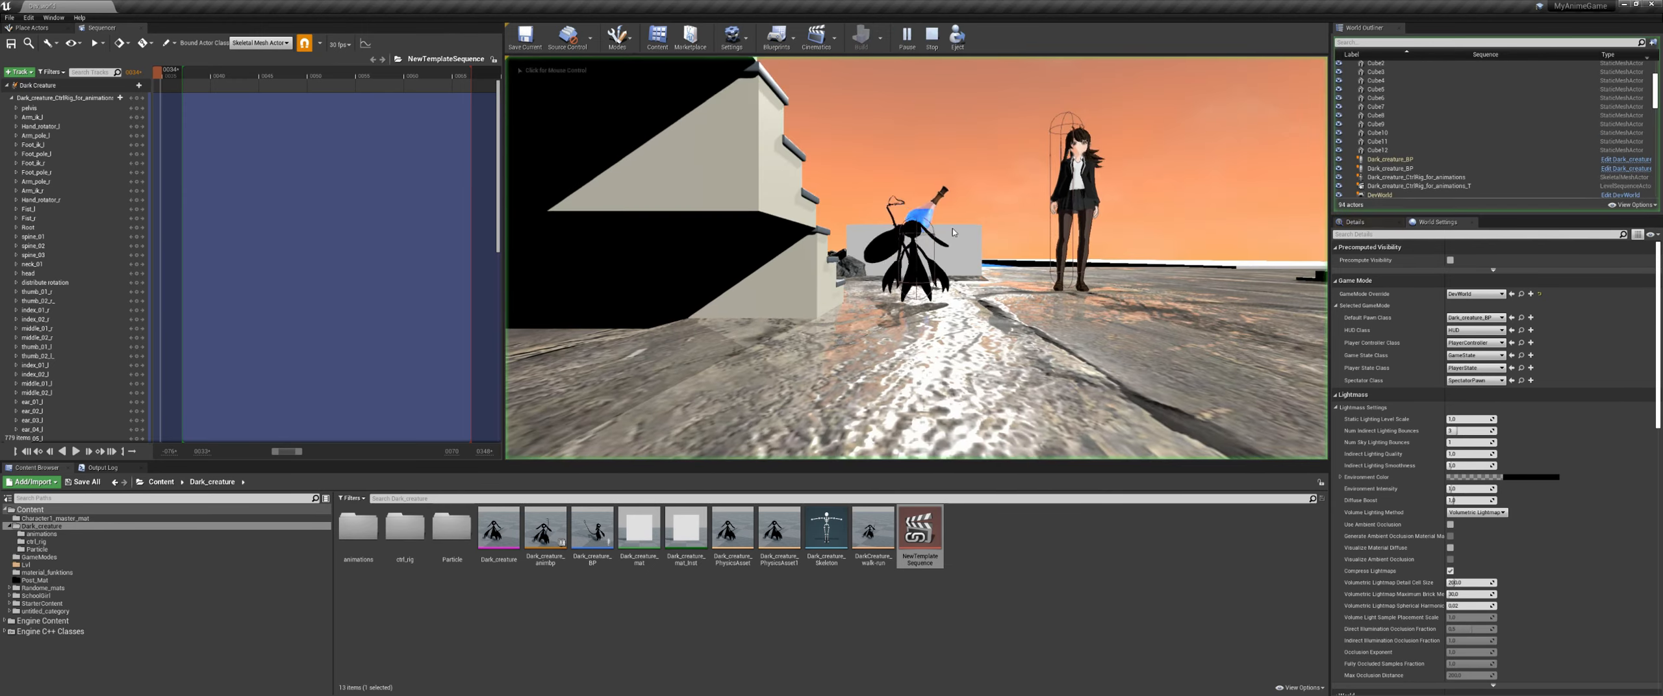
key(w)
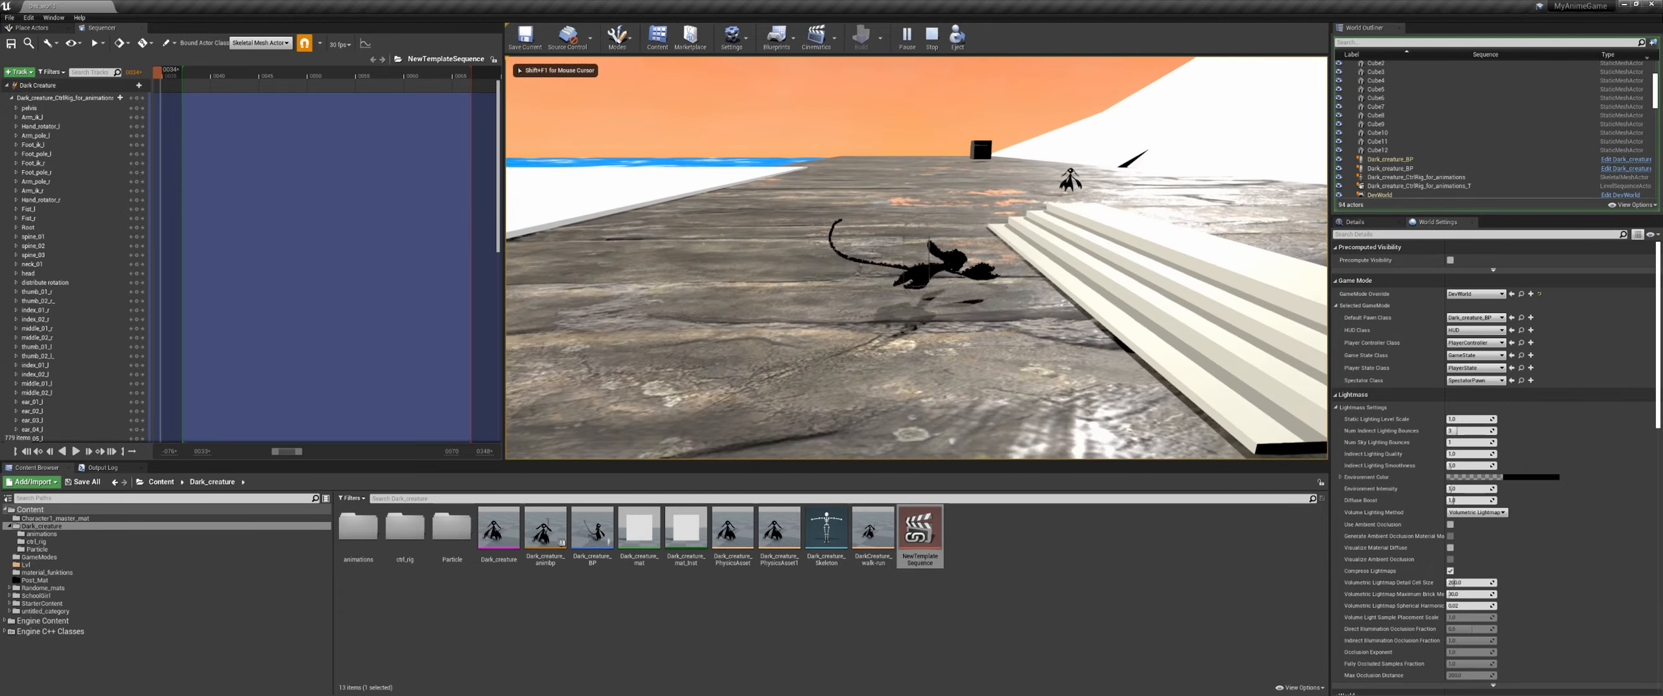
key(s)
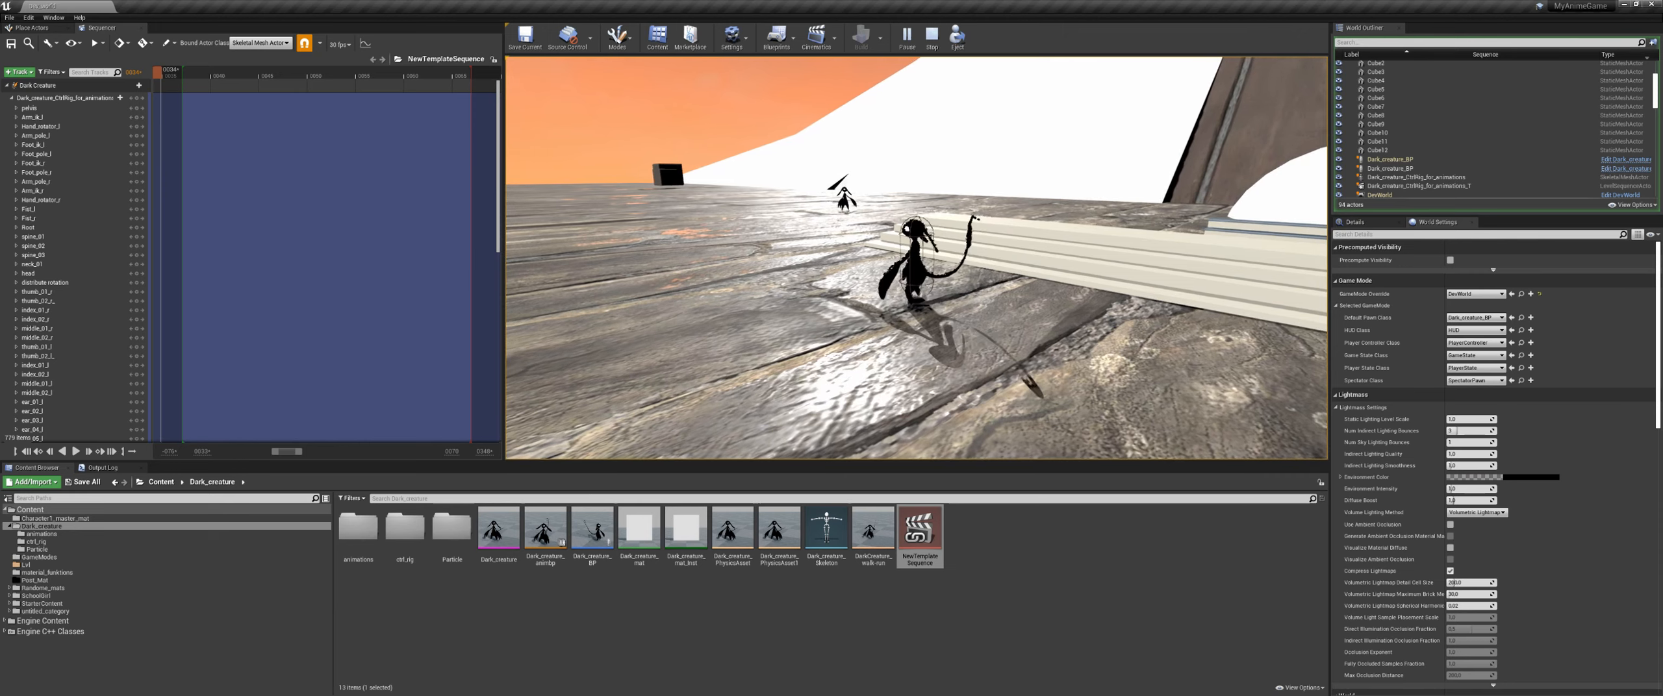
key(w)
key(Escape)
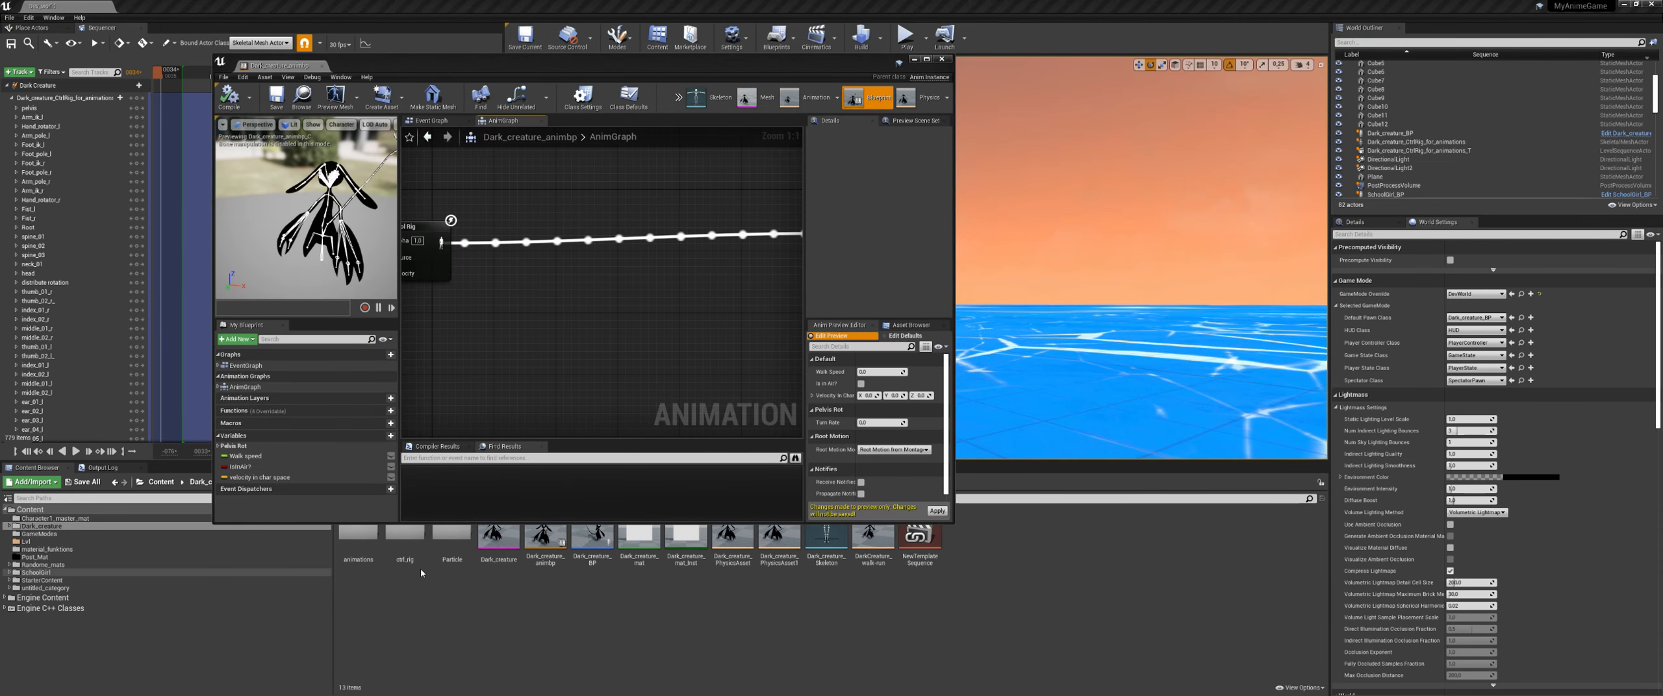
Step: Create a new physics asset for the Dark_creature skeletal mesh with the default body creation settings, without assigning it to the mesh
drag(693, 66, 794, 49)
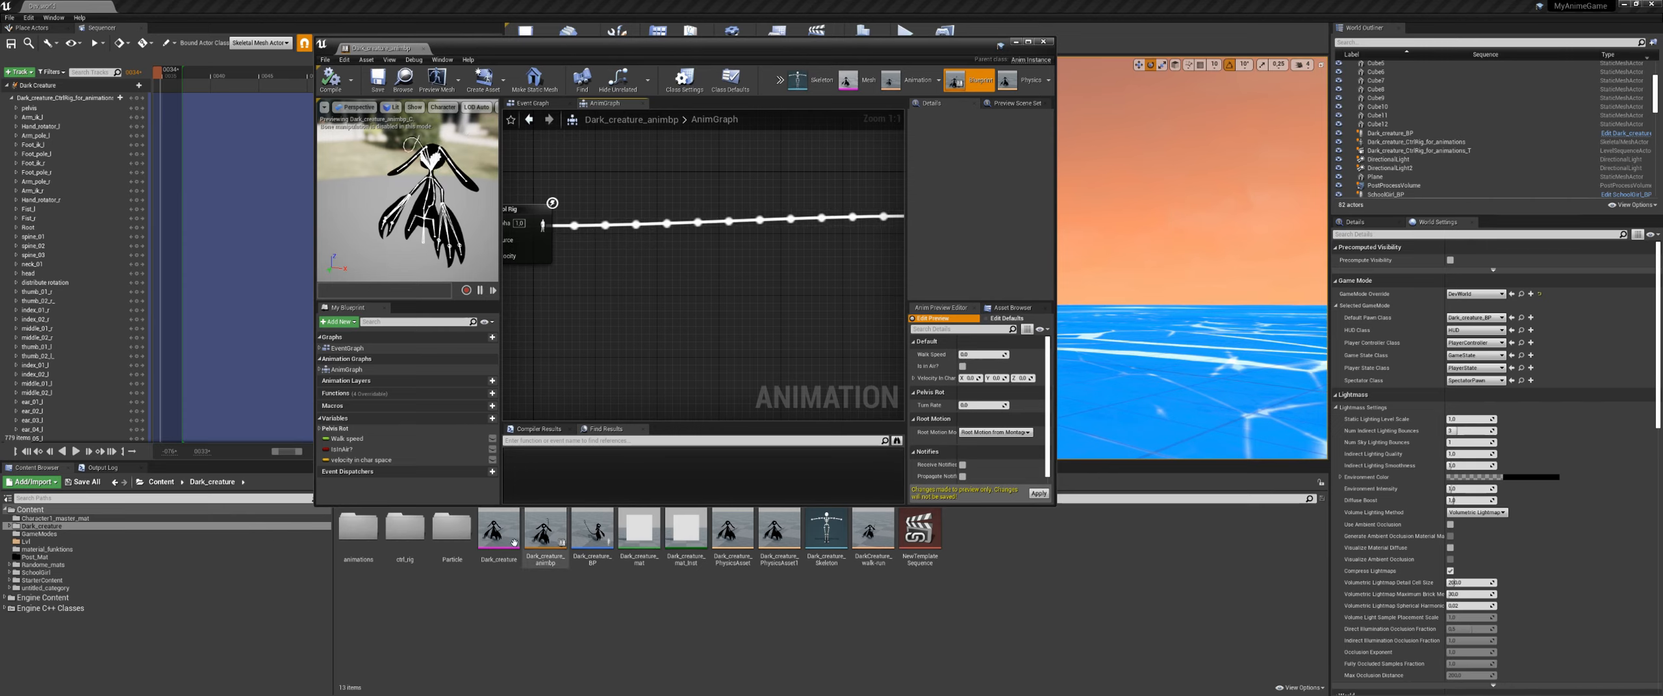
click(732, 531)
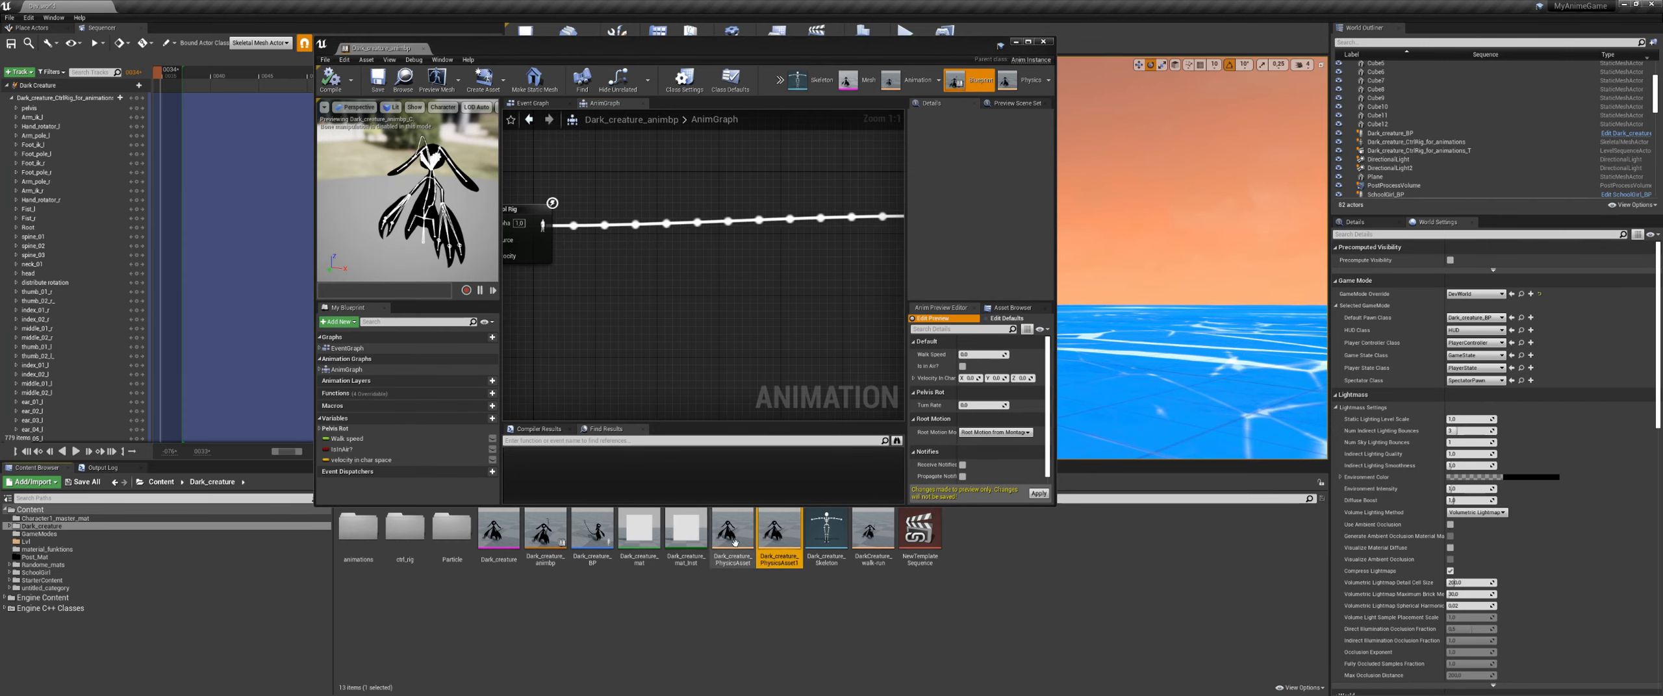
click(735, 541)
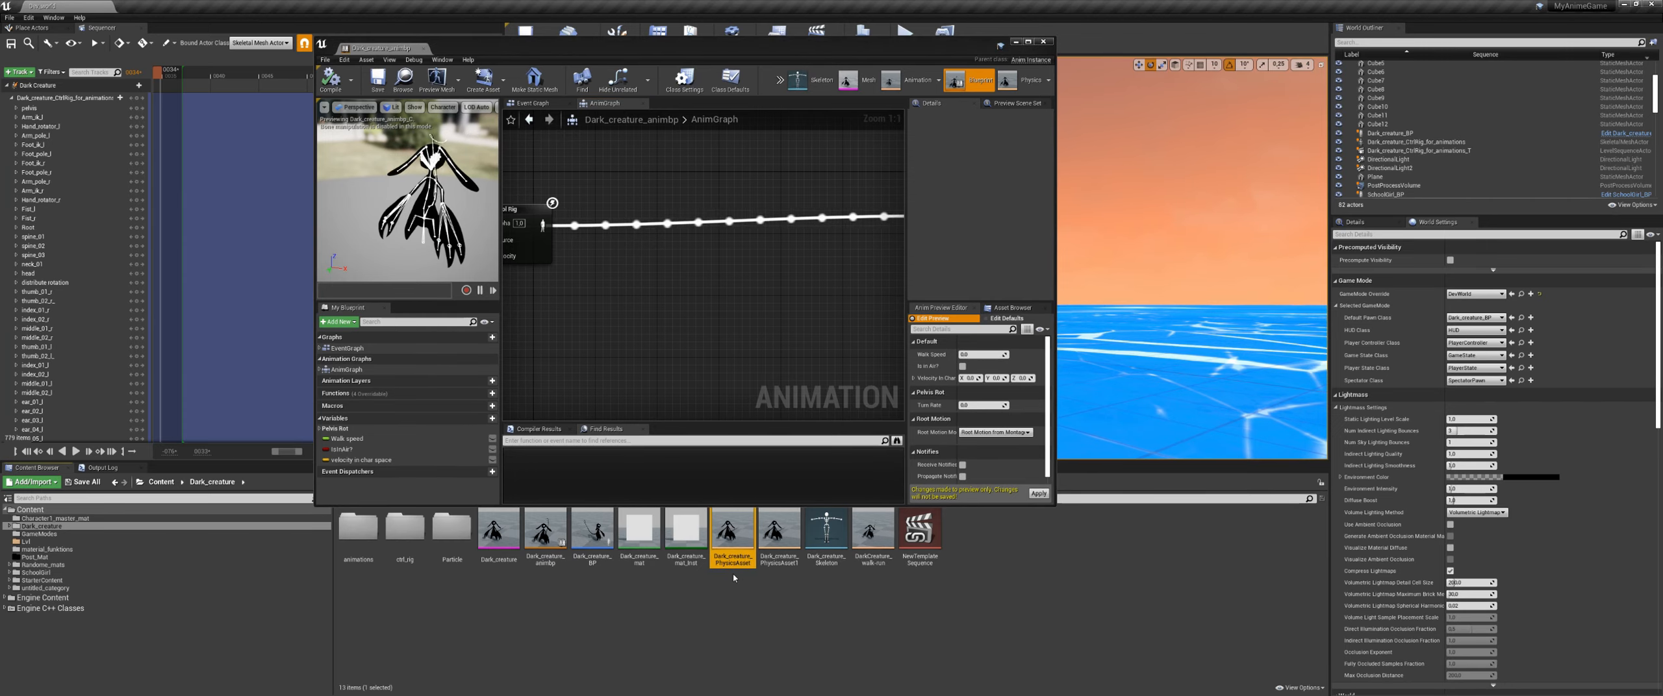
click(757, 532)
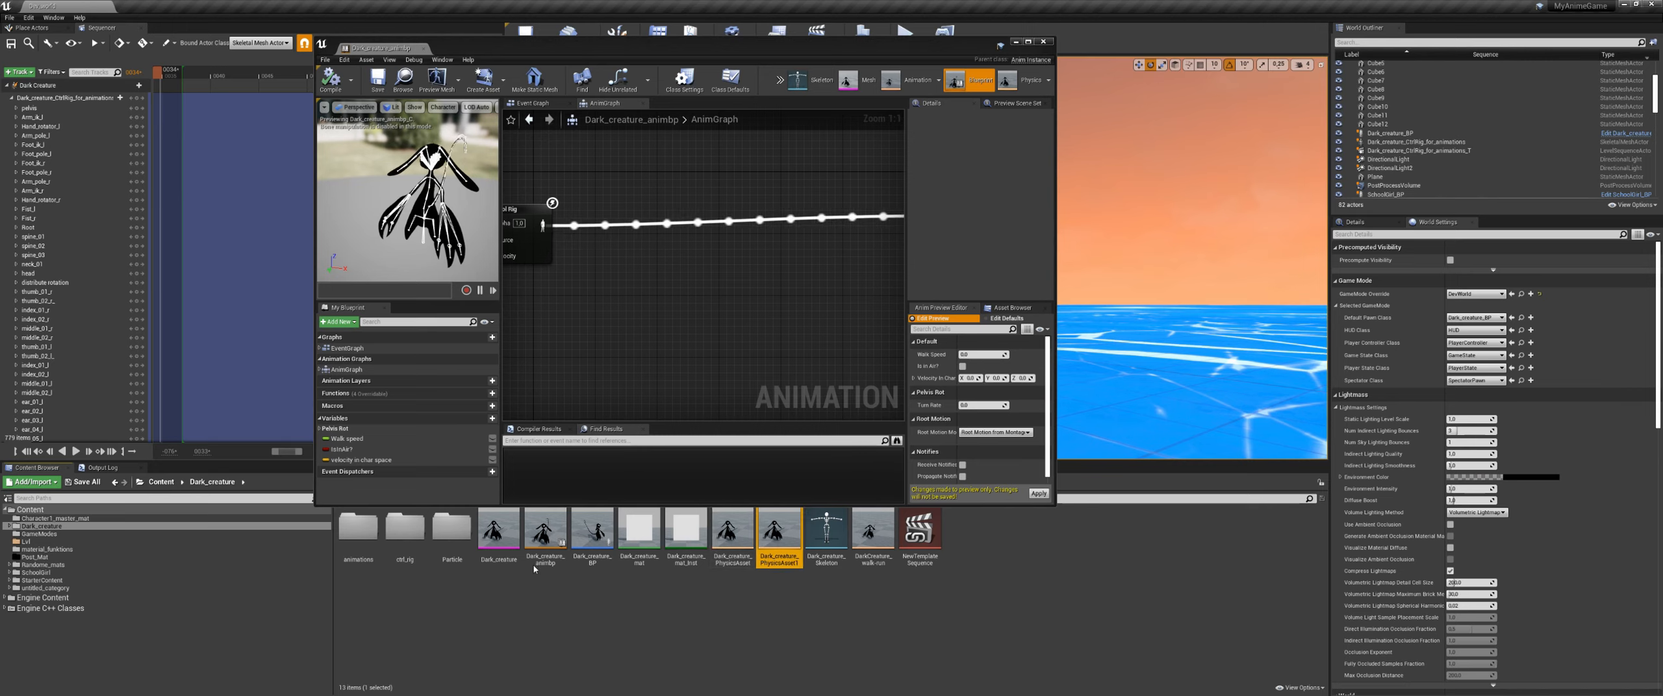
click(507, 546)
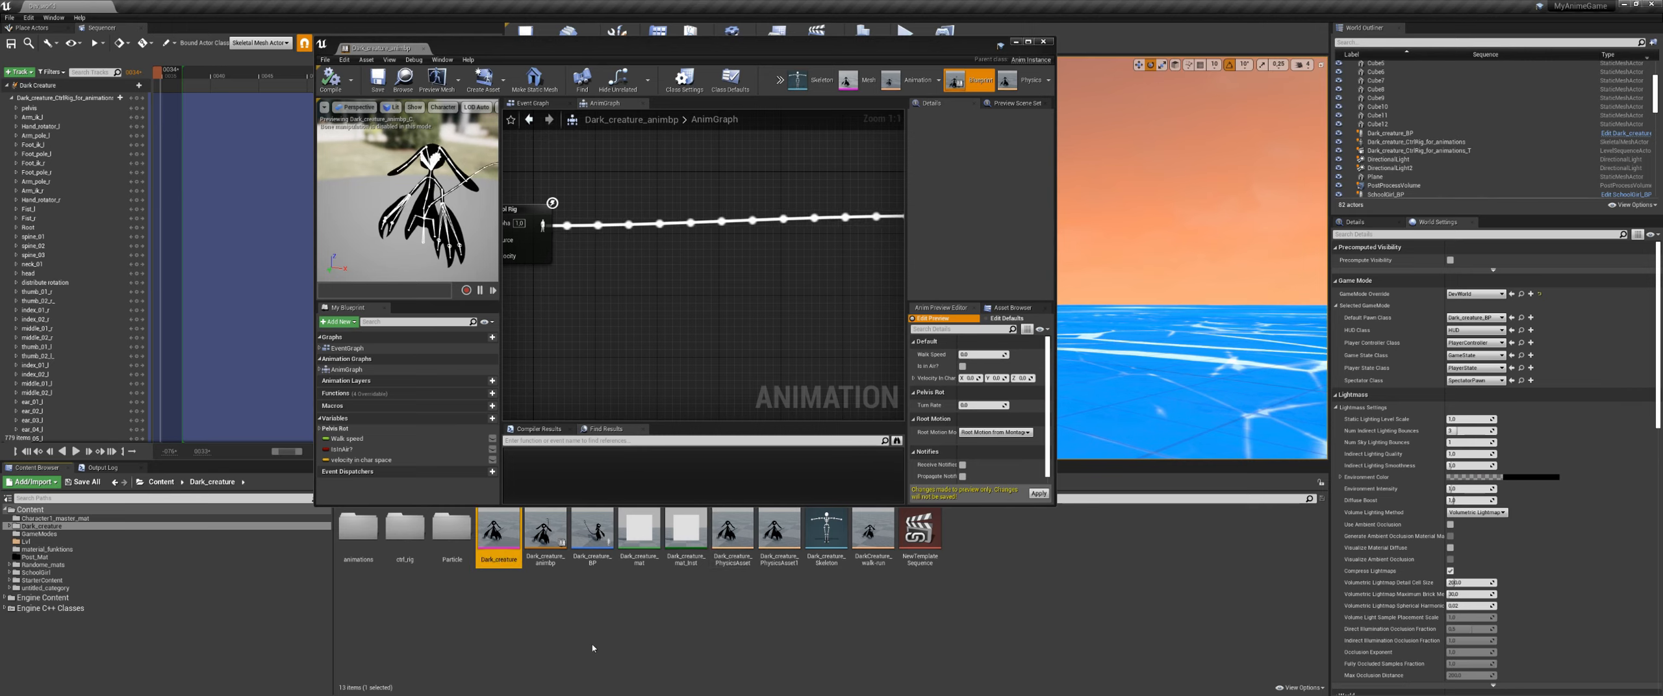
right_click(503, 549)
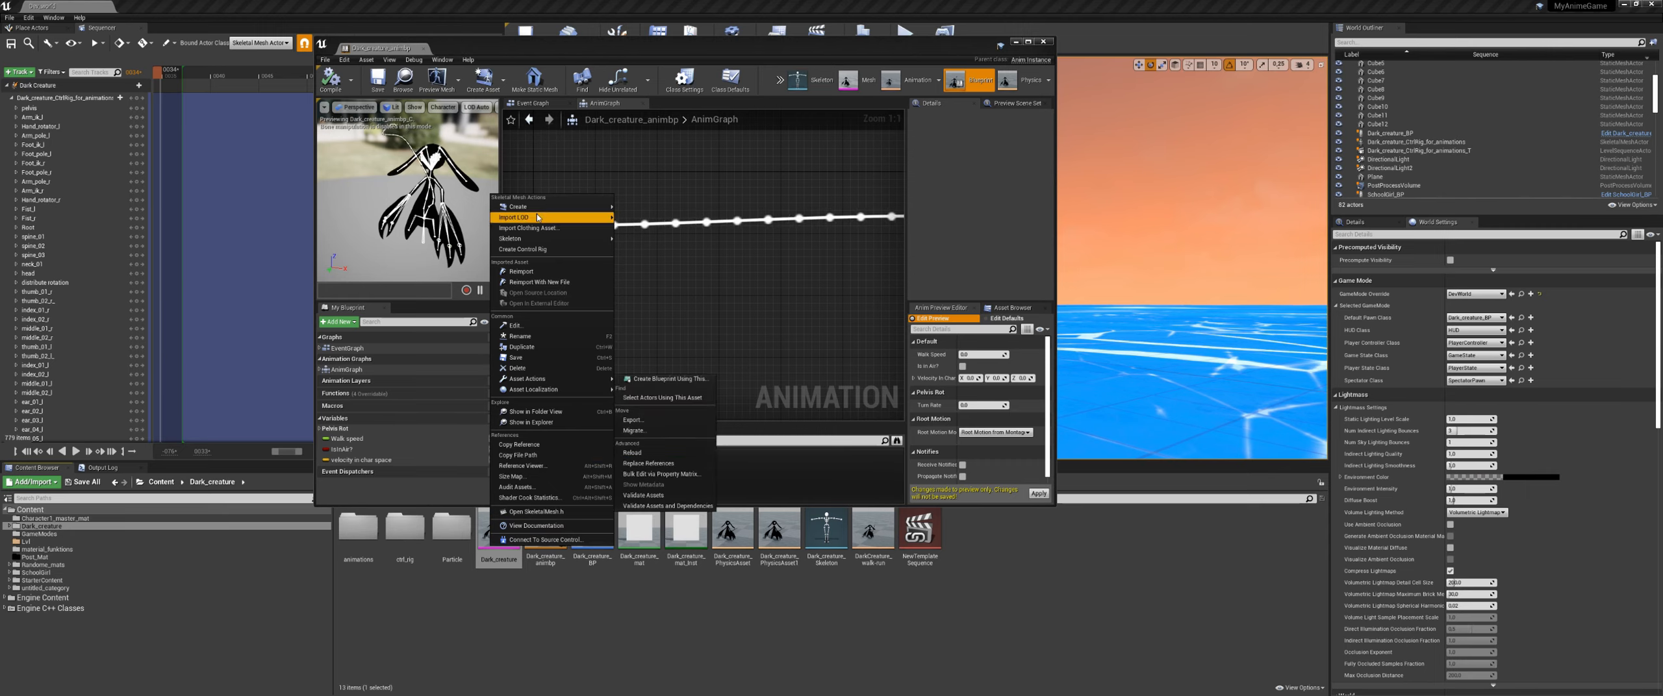
mouse_move(598, 213)
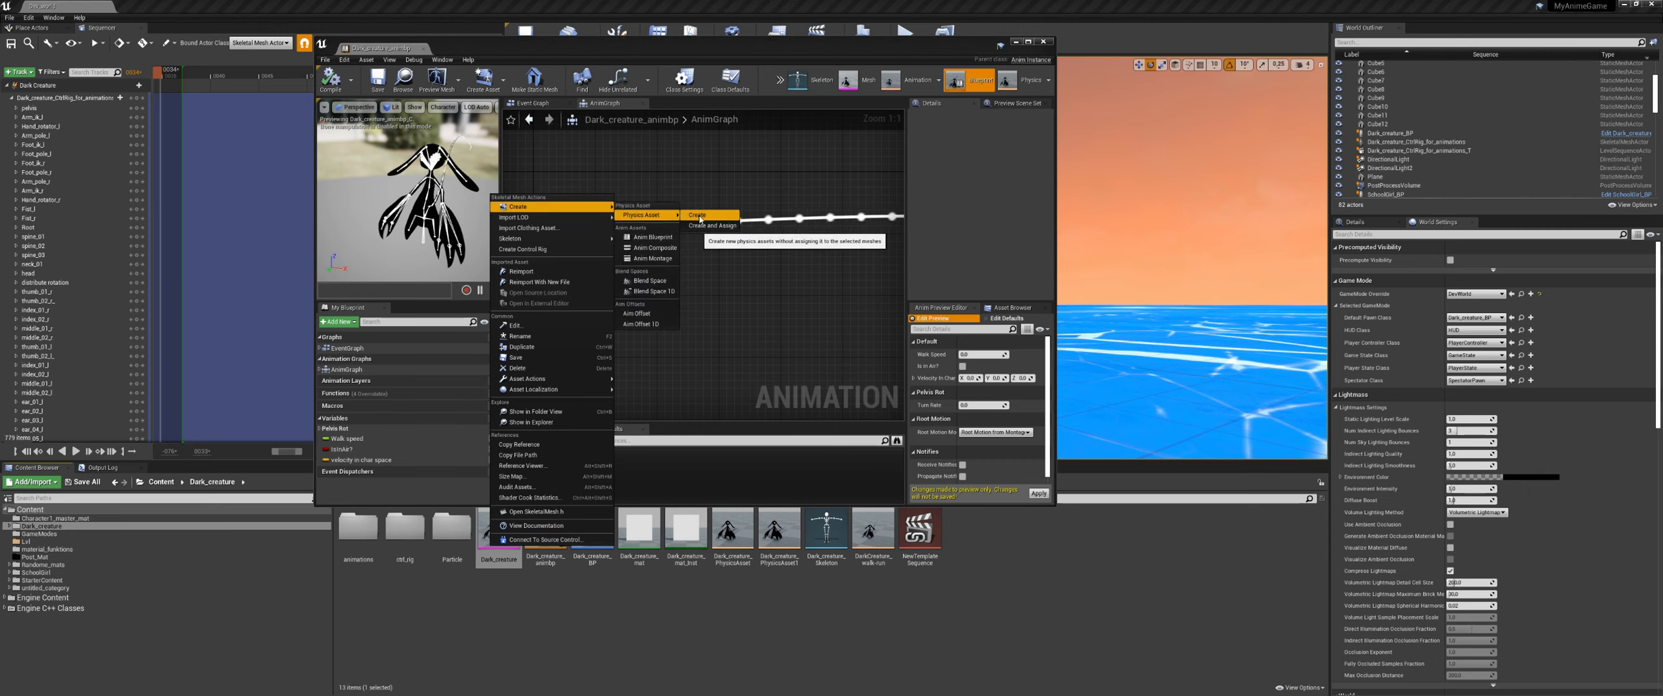
click(706, 216)
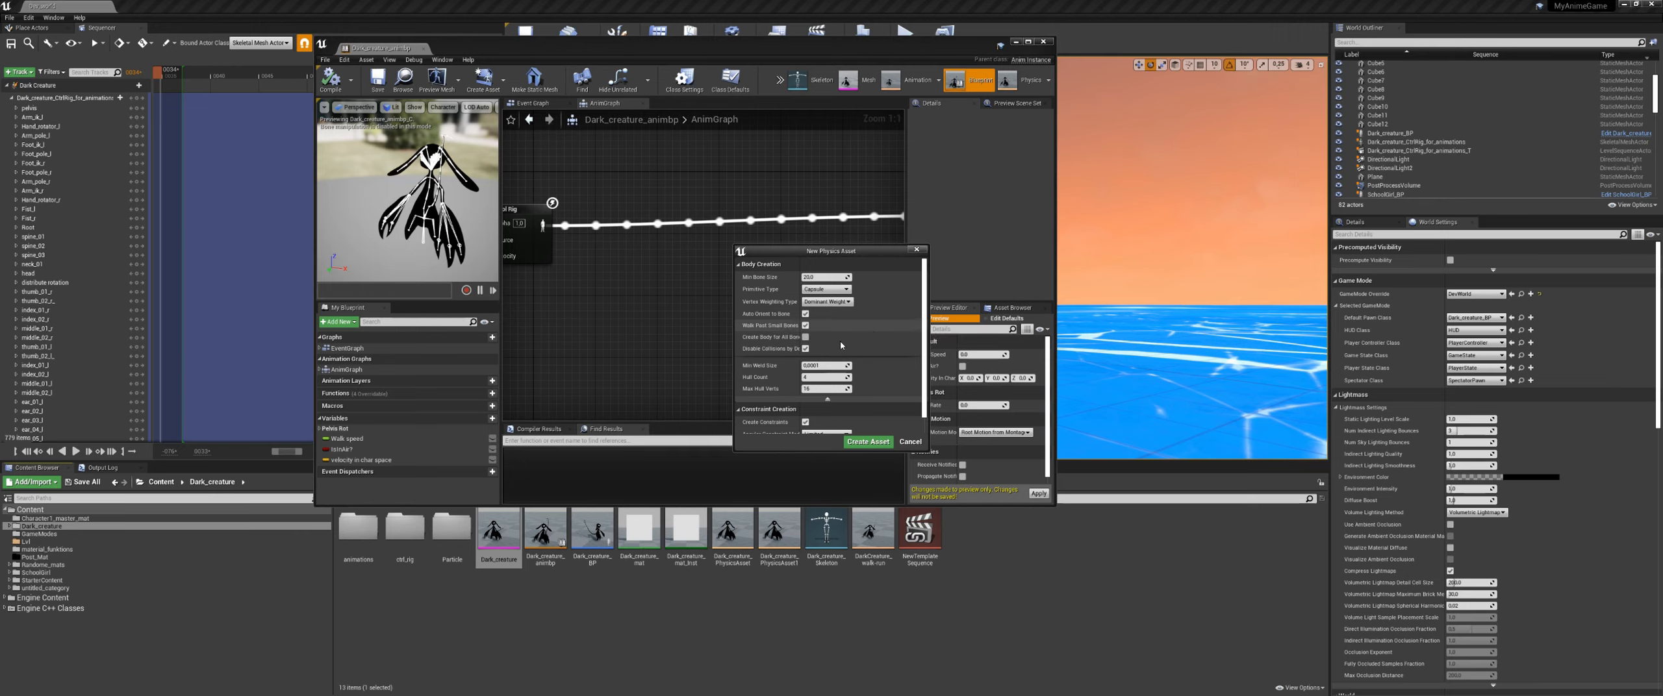
click(866, 441)
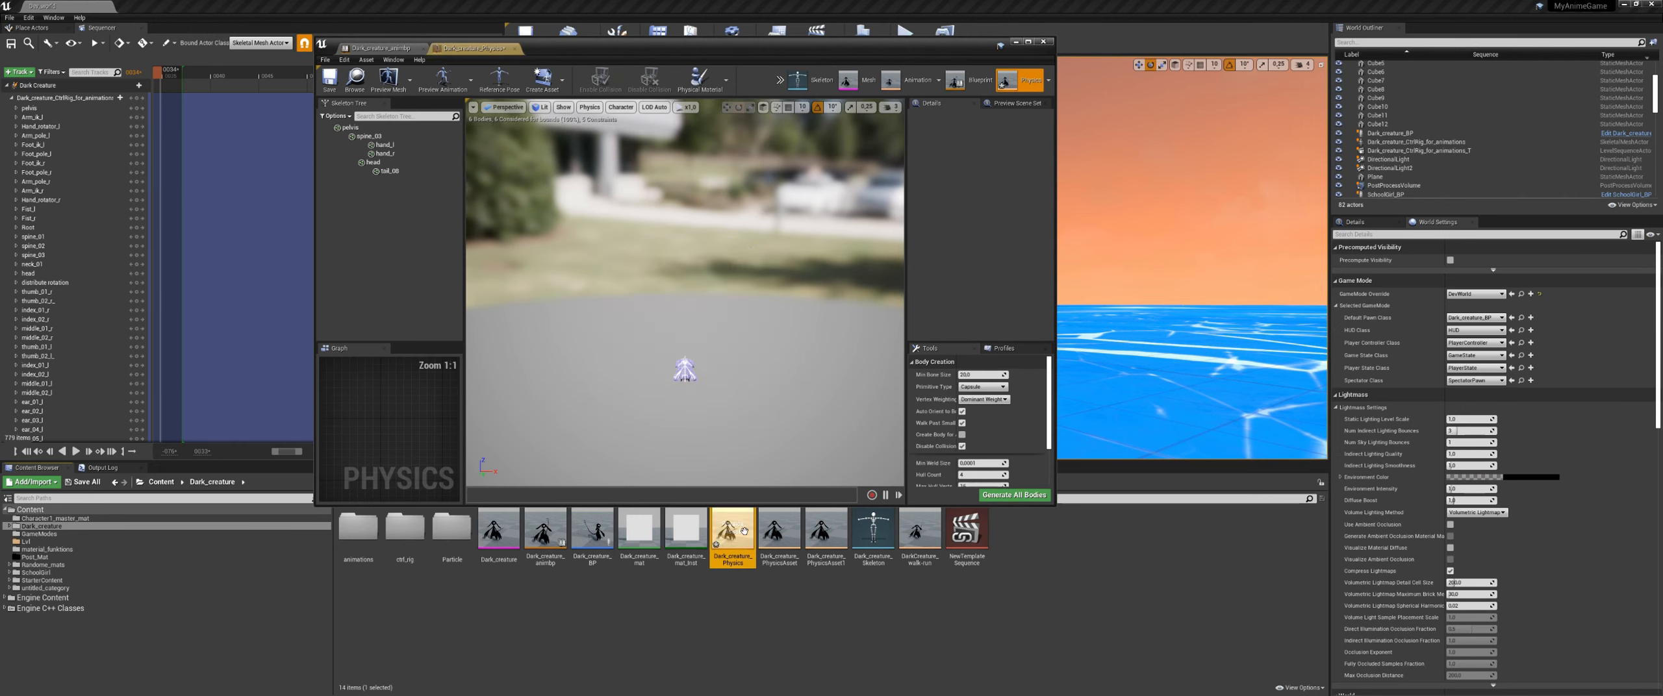
Step: Maximize the physics asset editor and delete all the automatically generated bodies, from the pelvis through tail_08
alt+drag(838, 330, 627, 324)
drag(791, 42, 836, 1)
alt+right_drag(884, 242, 974, 263)
alt+drag(939, 454, 922, 494)
alt+middle_drag(923, 461, 939, 468)
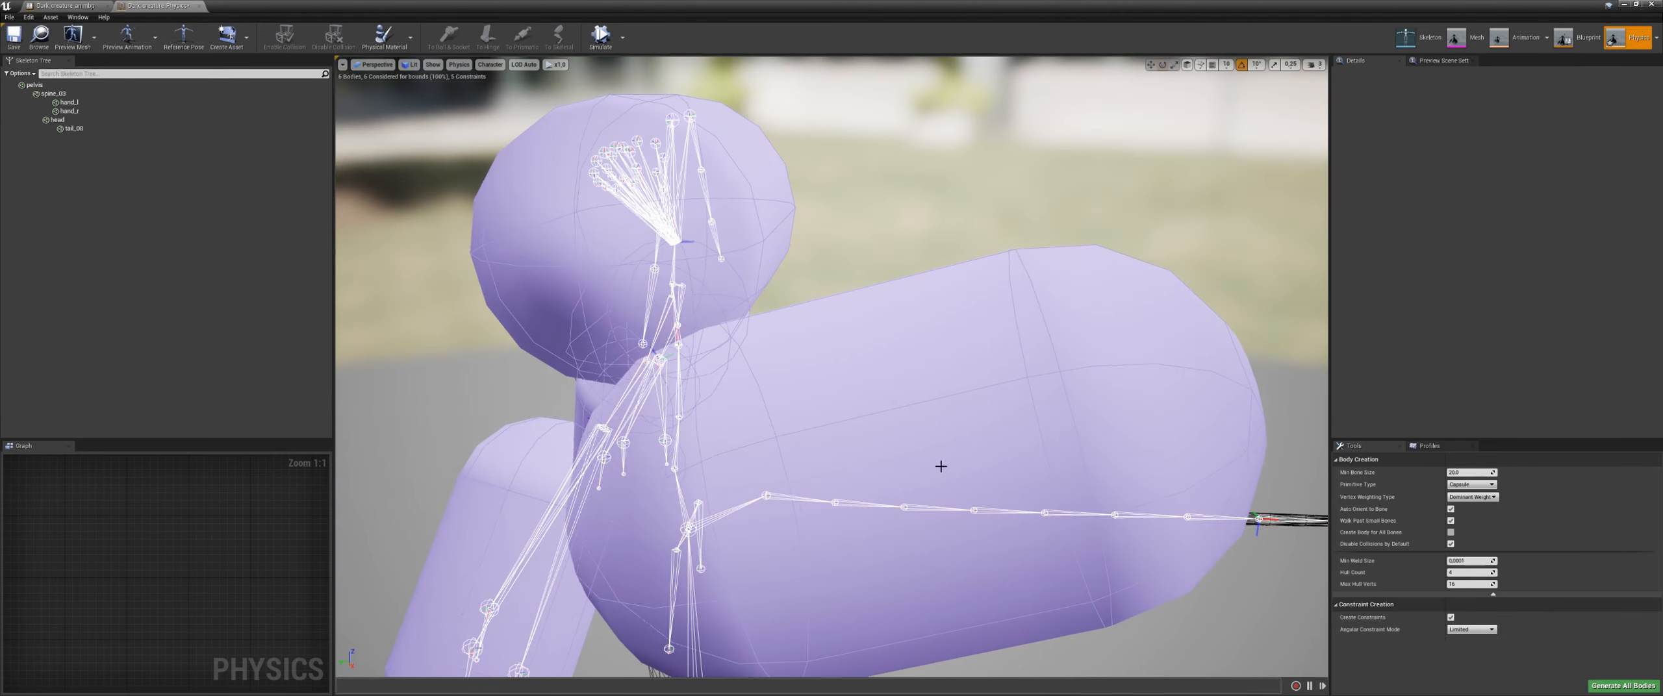
alt+right_drag(939, 468, 851, 445)
alt+drag(850, 445, 864, 444)
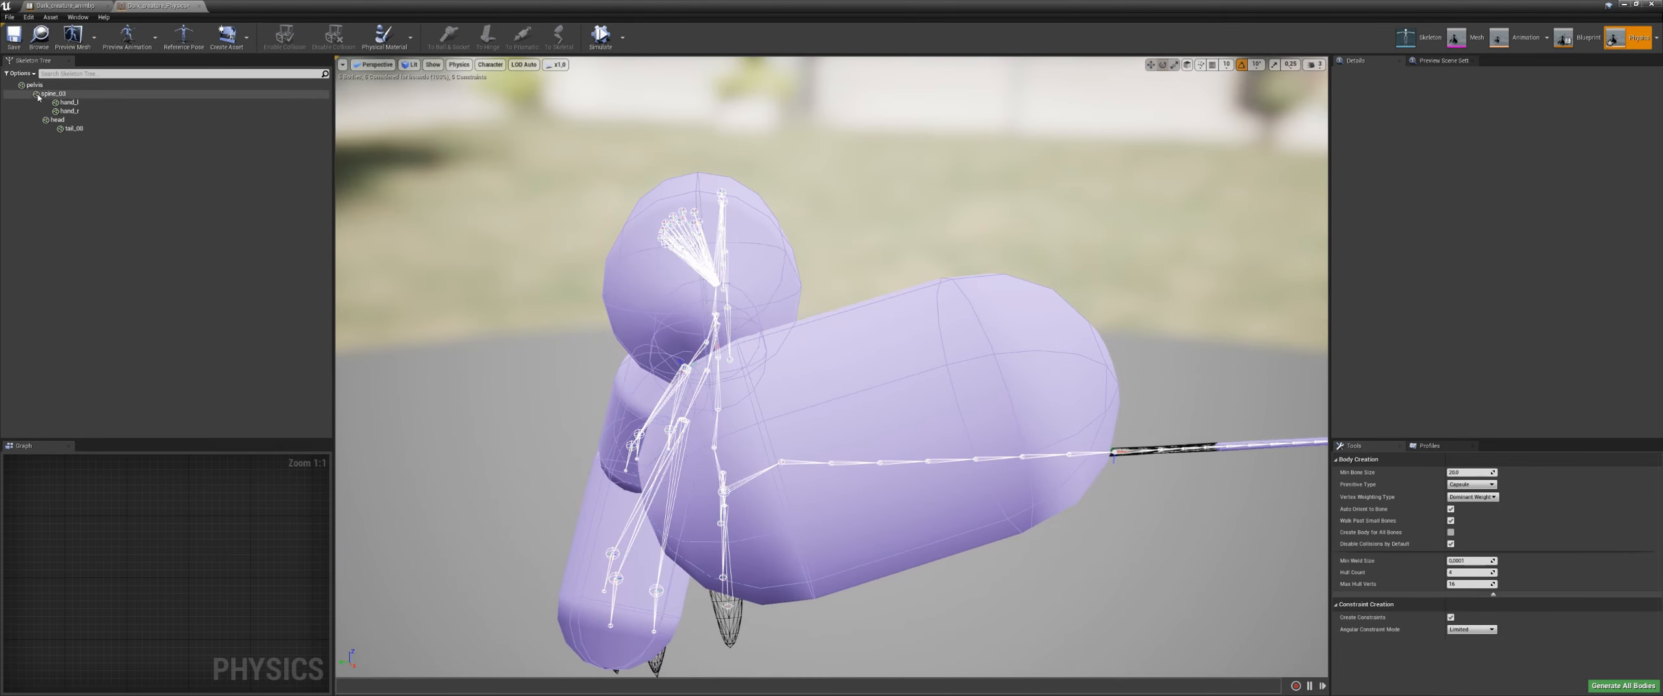
click(45, 94)
shift+click(74, 129)
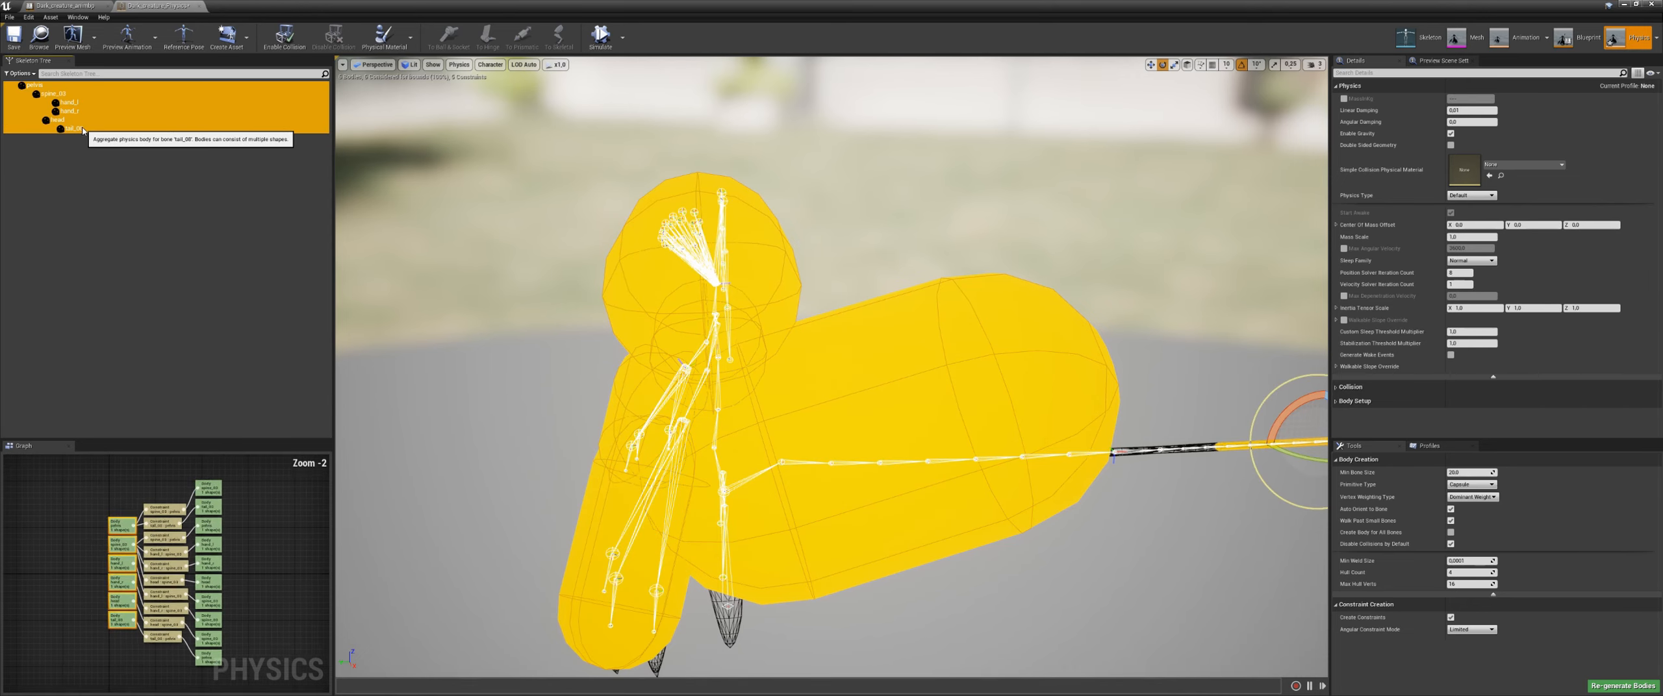
key(Delete)
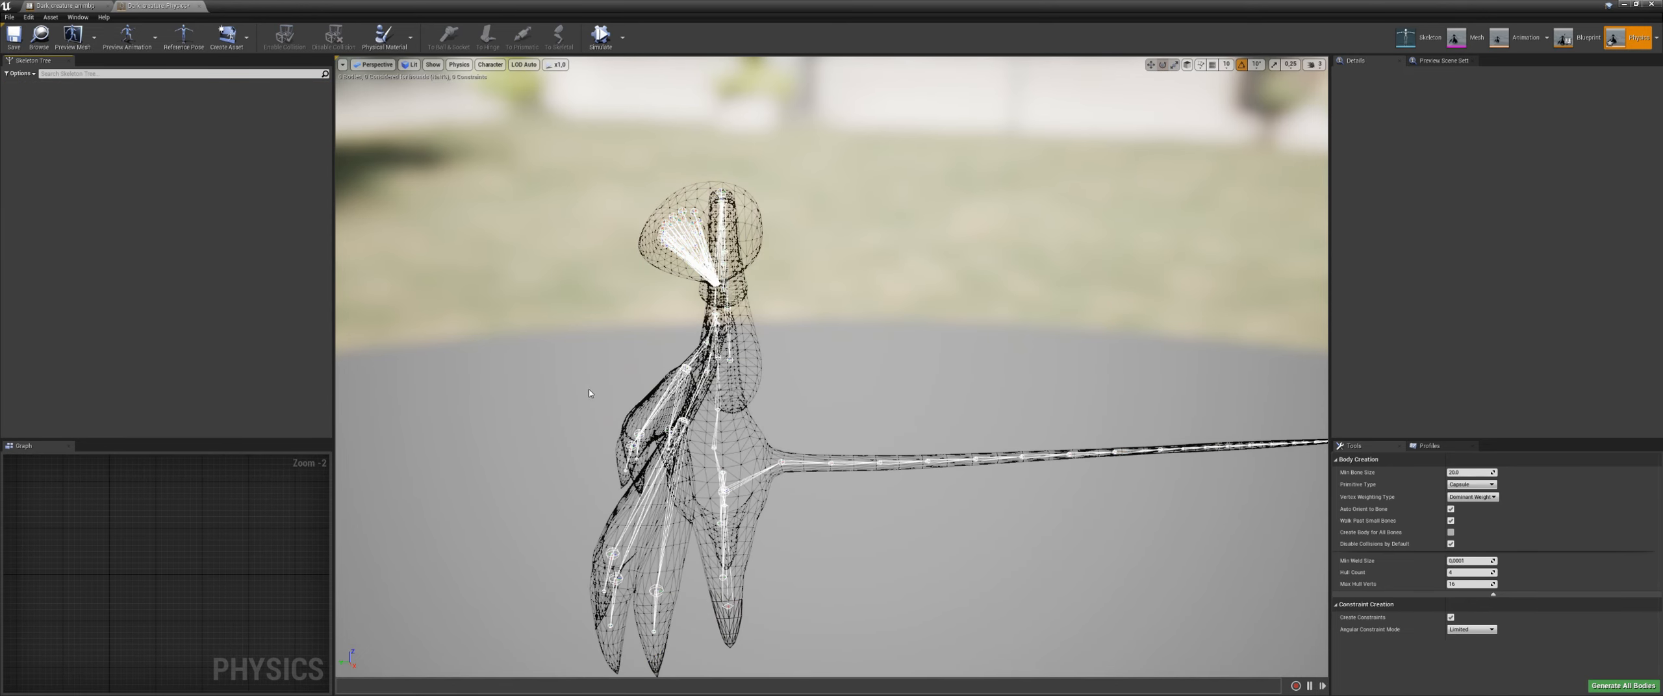
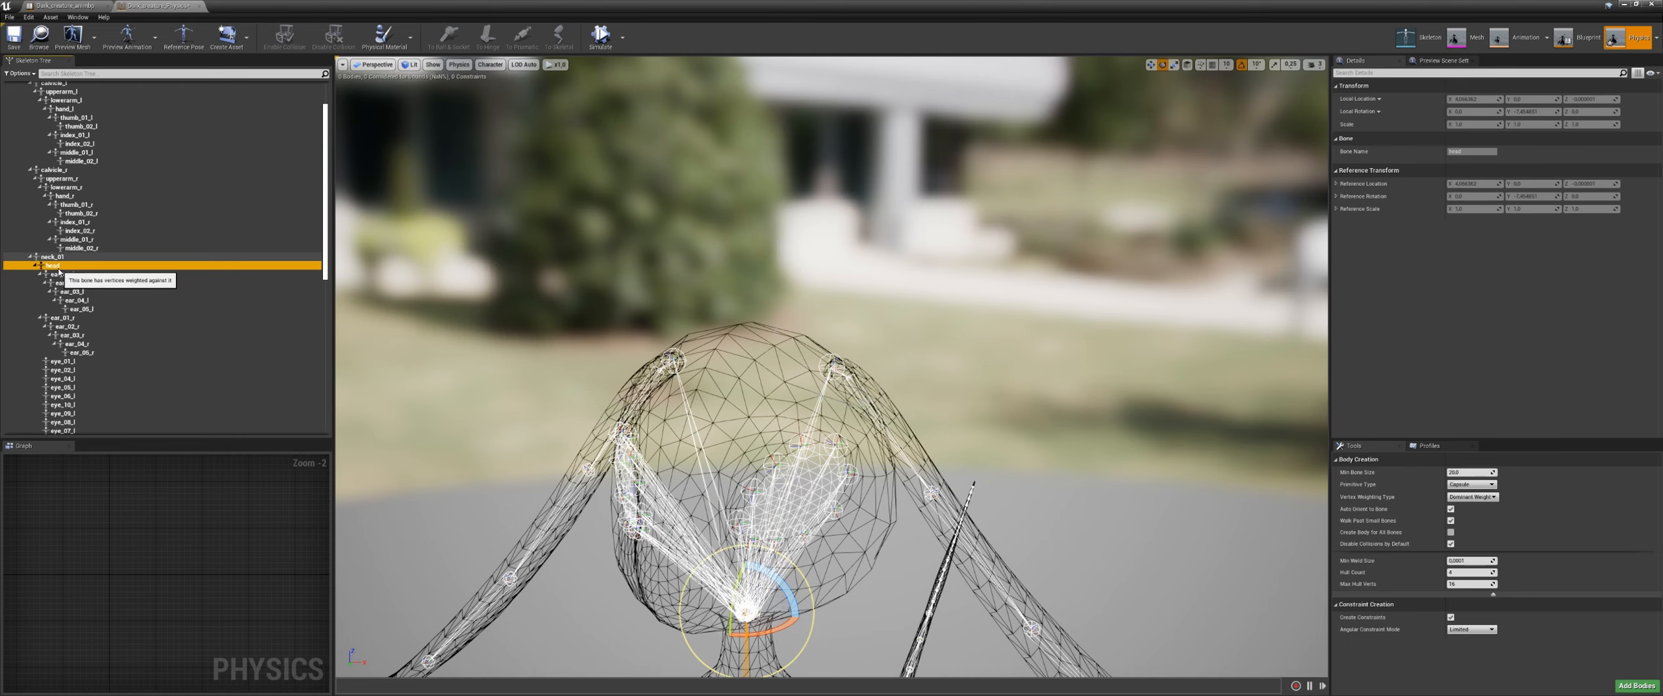
Step: Add a sphere collision shape to the head bone
mouse_move(104, 360)
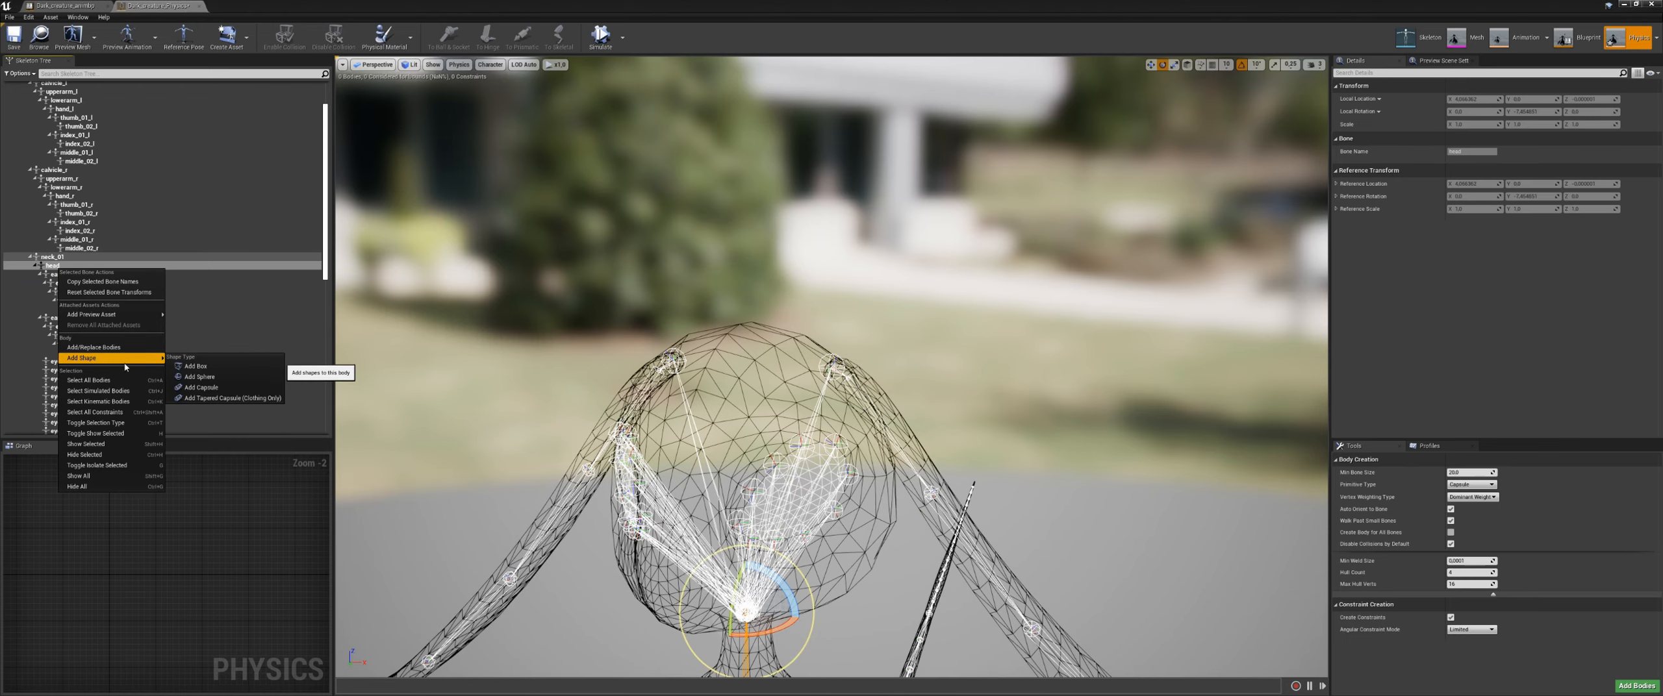
click(213, 379)
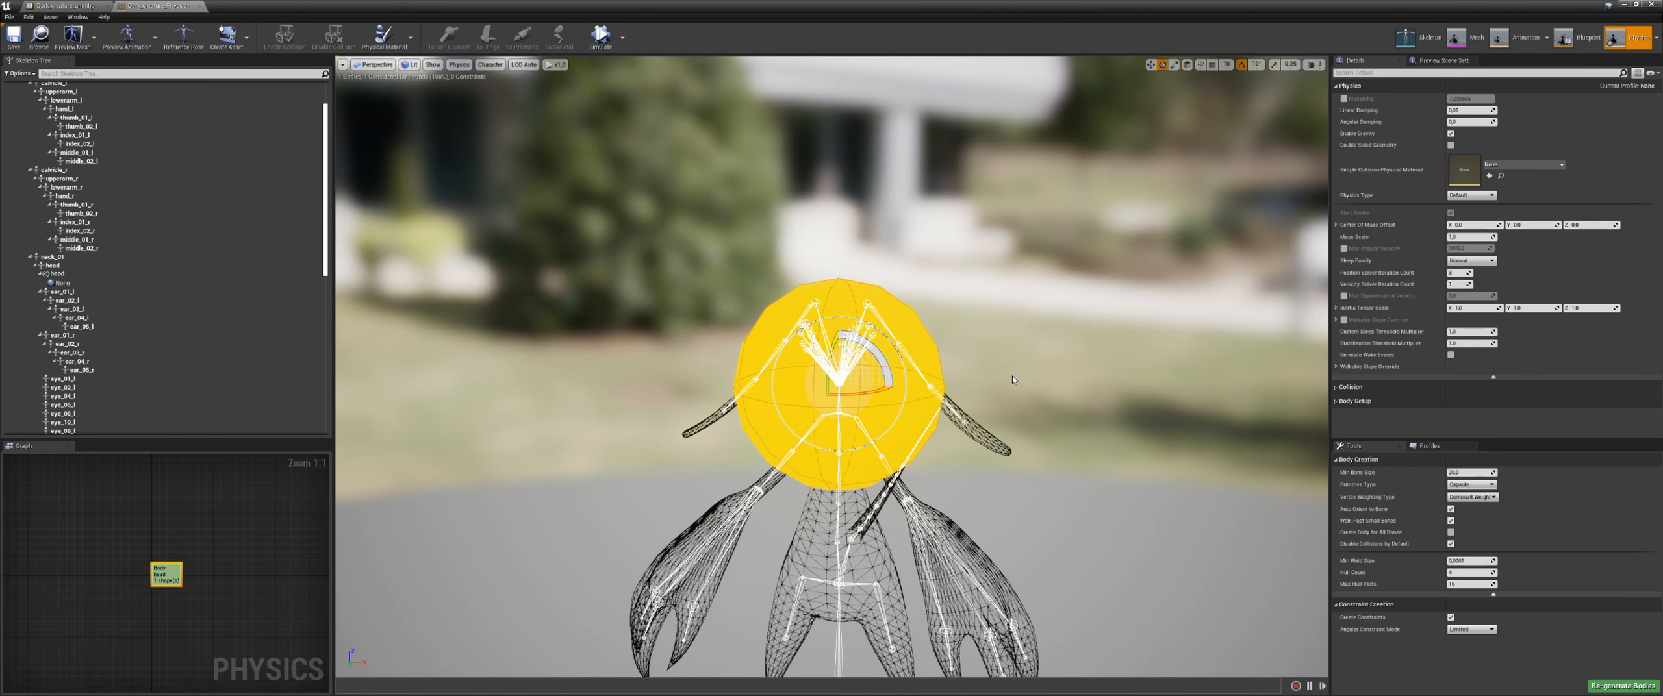
scroll(1012, 378, down, 5)
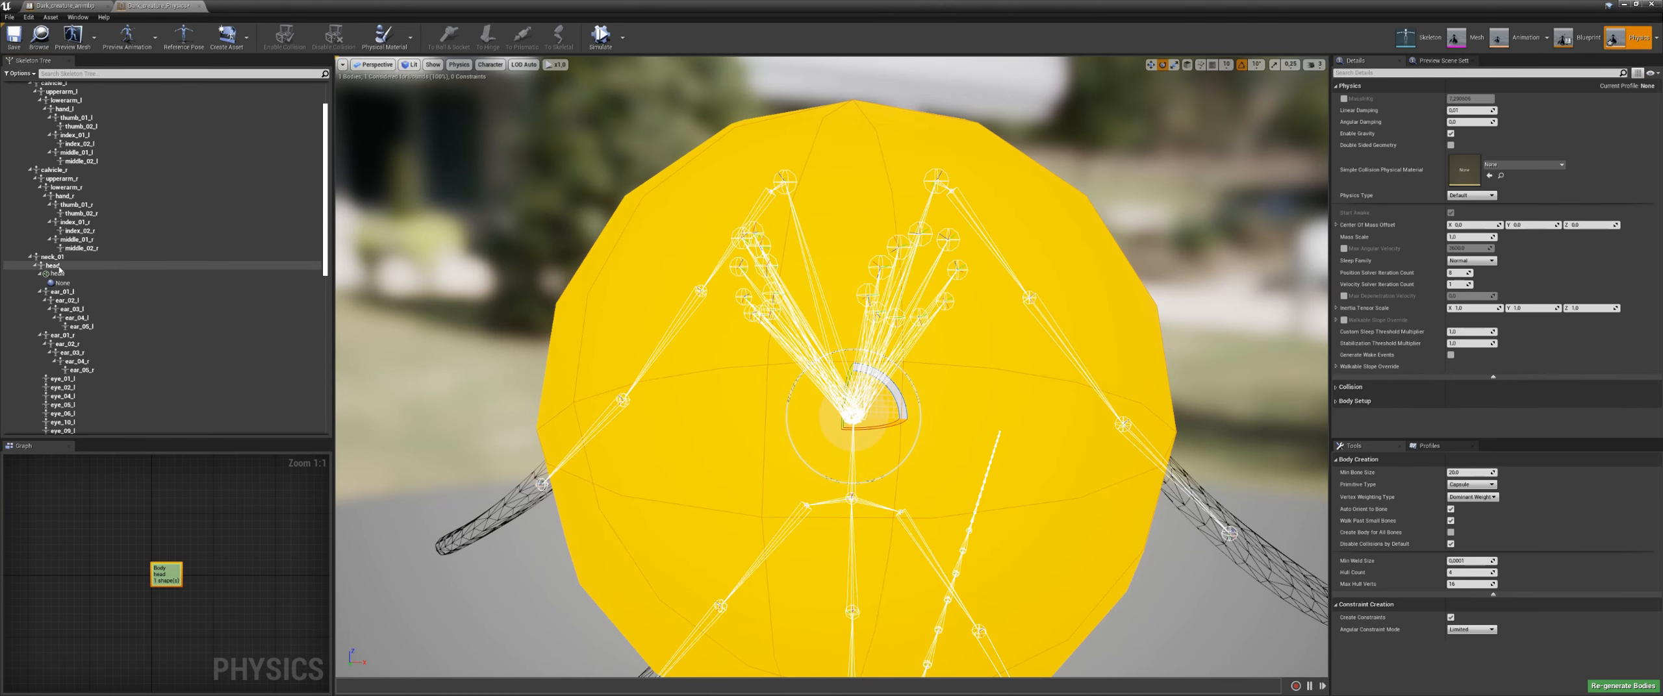
Step: Hide primitives in the skeleton tree and select the head's physics body
click(59, 268)
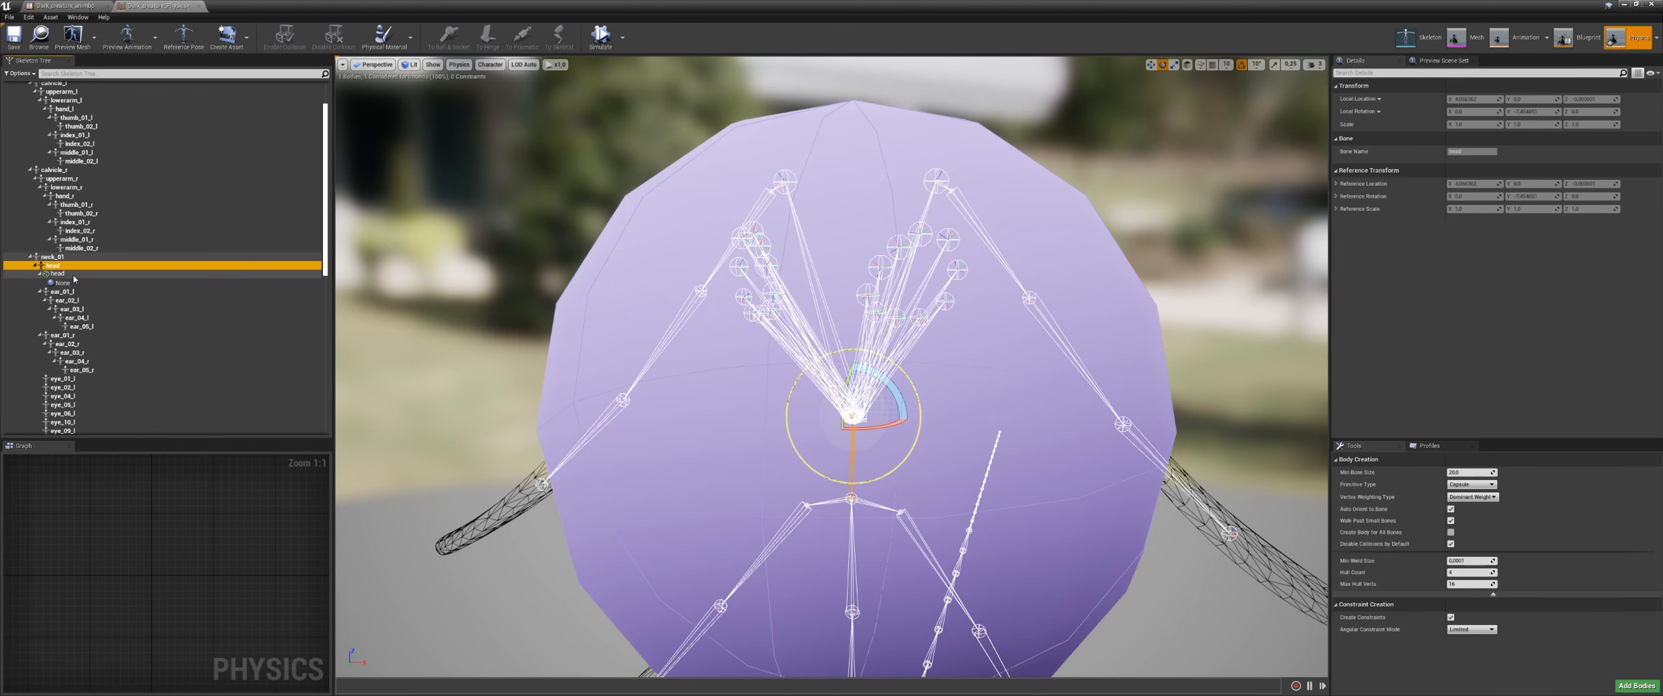
click(73, 276)
click(78, 284)
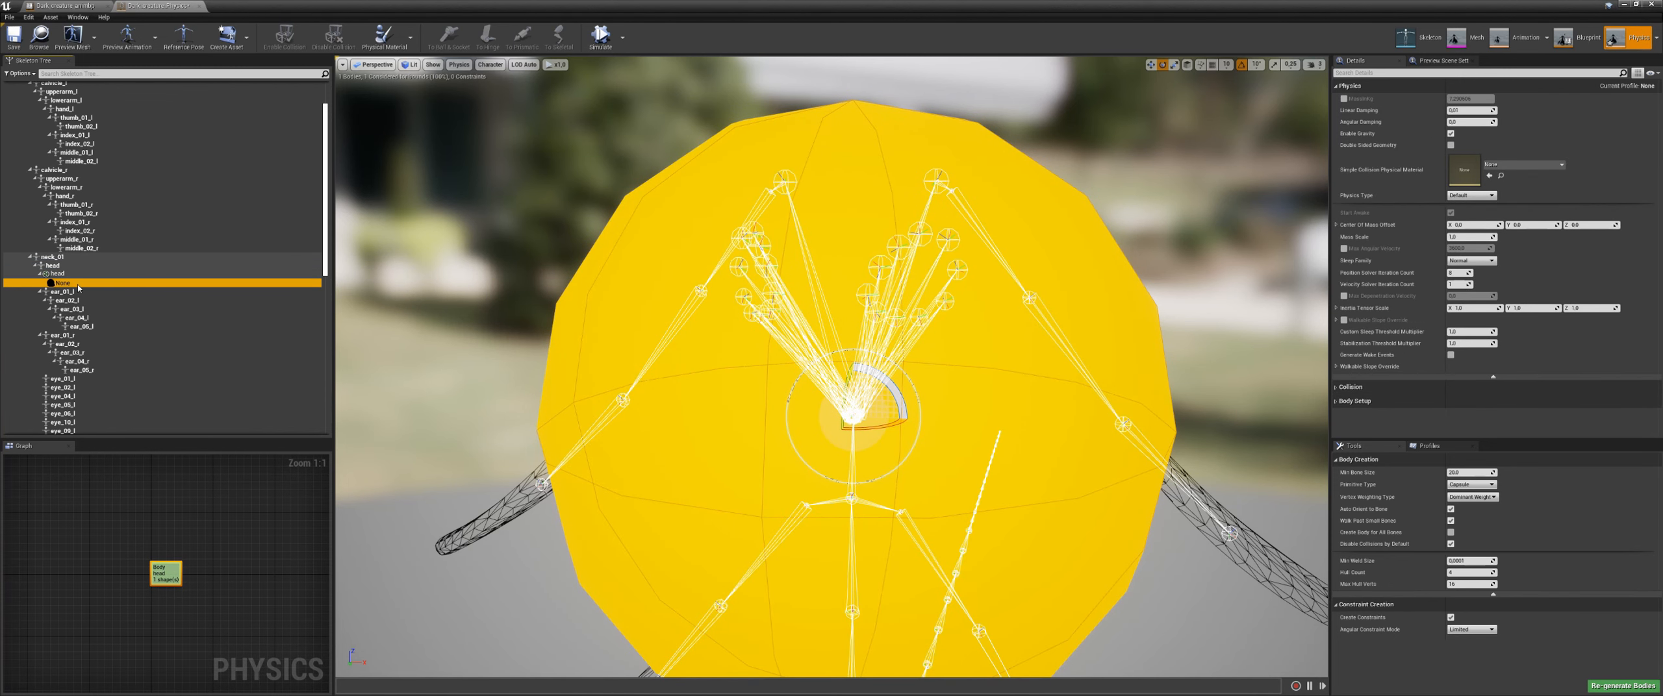
click(64, 276)
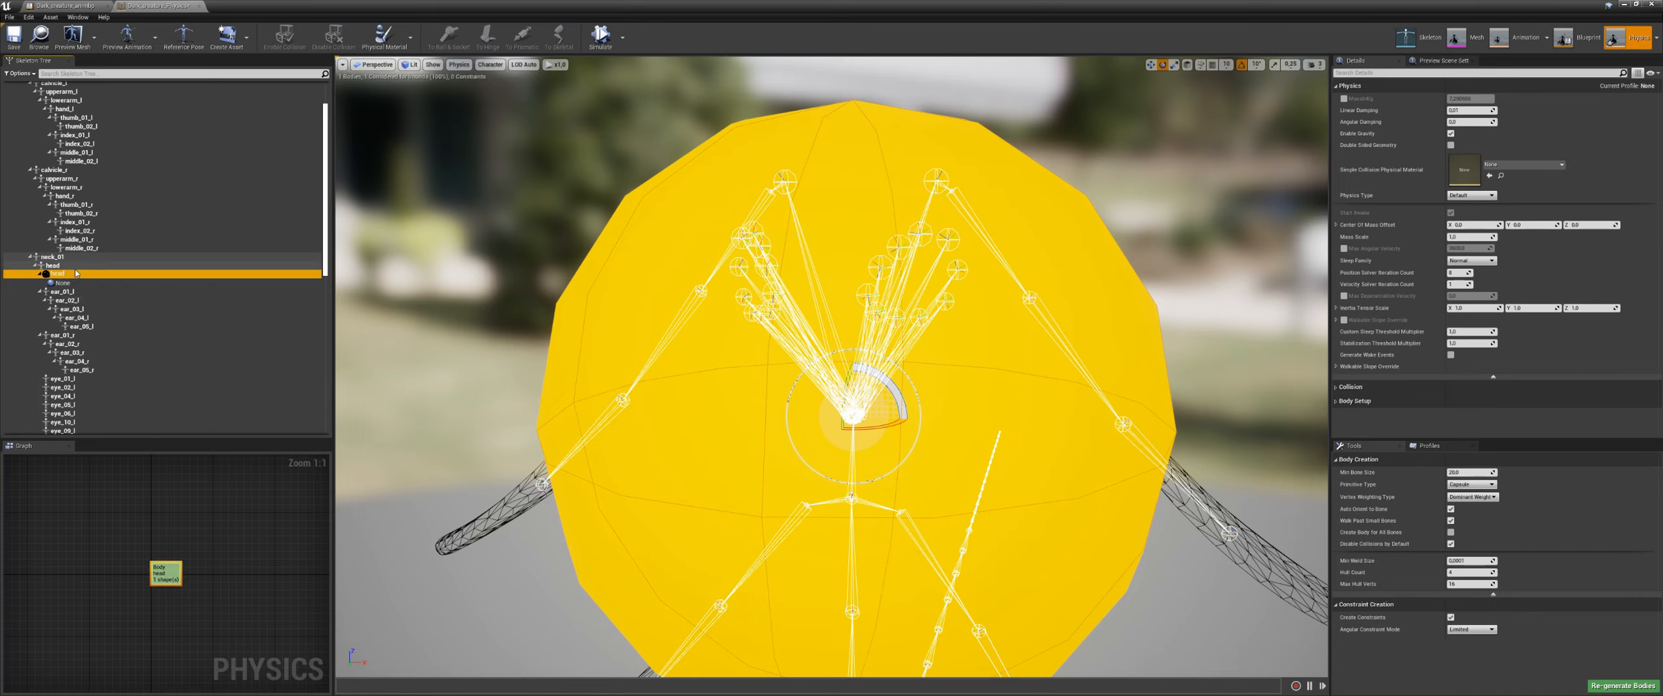
click(74, 283)
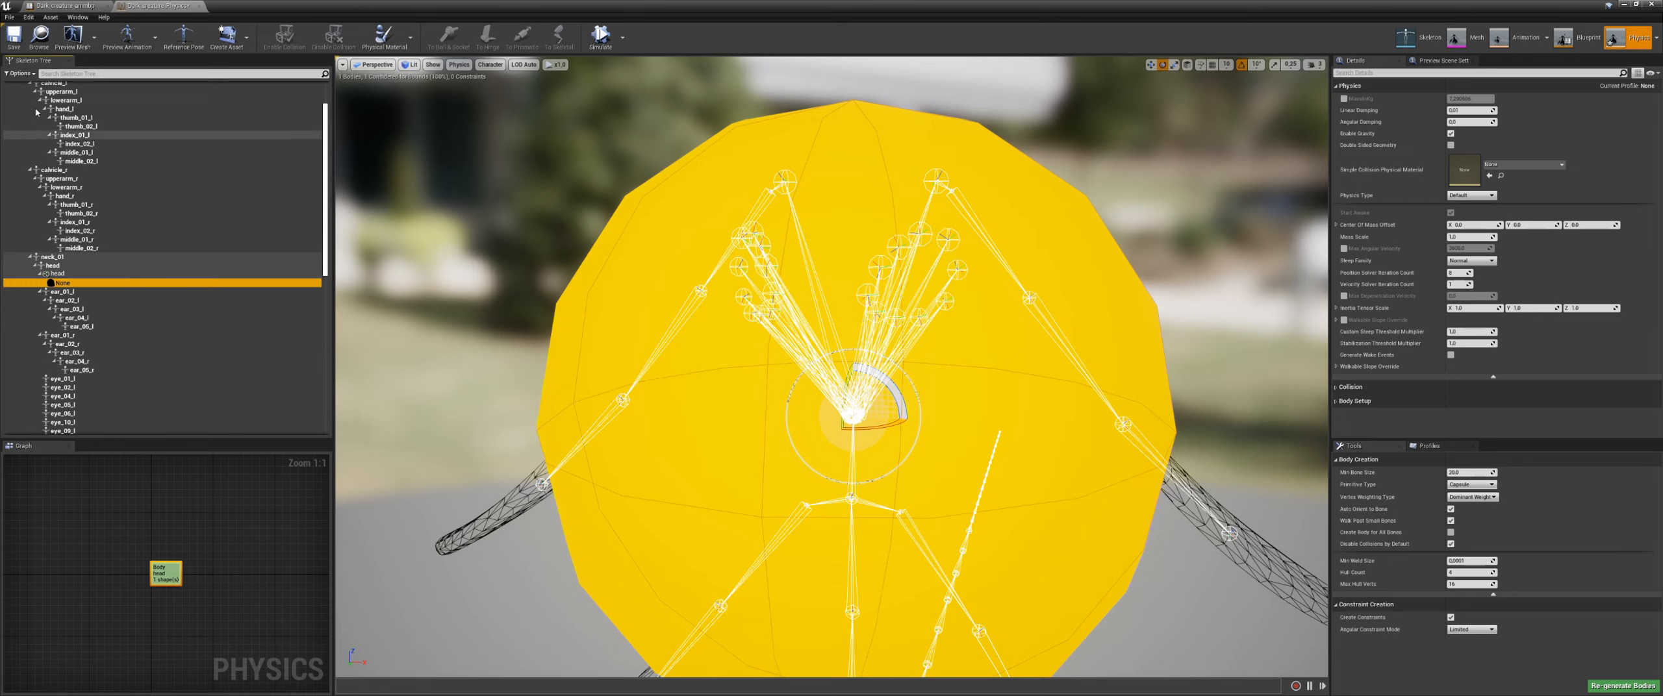
click(19, 74)
click(14, 168)
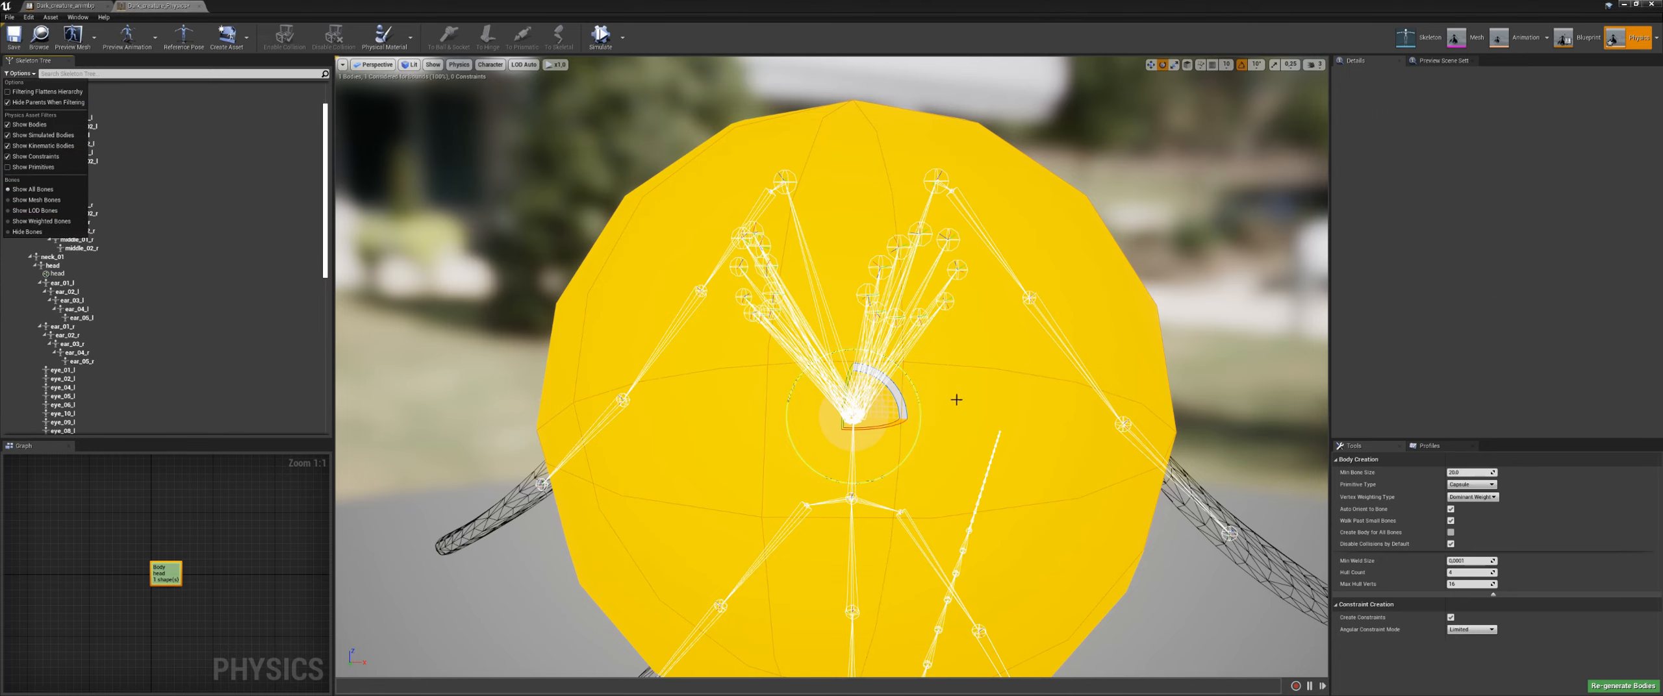
click(88, 274)
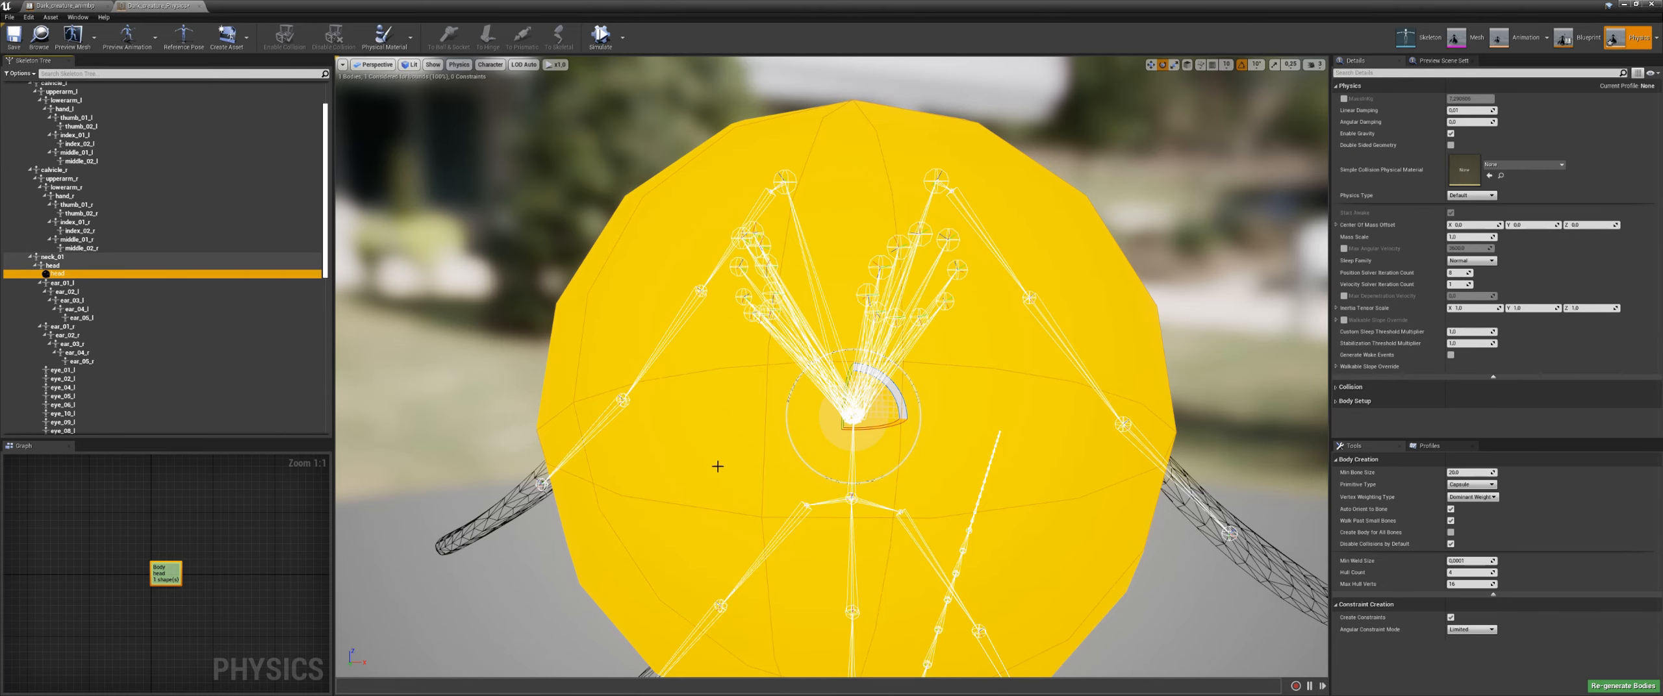
Step: Scale the head's collision sphere down uniformly and raise it from the neck joint to the middle of the head
scroll(843, 477, down, 3)
key(r)
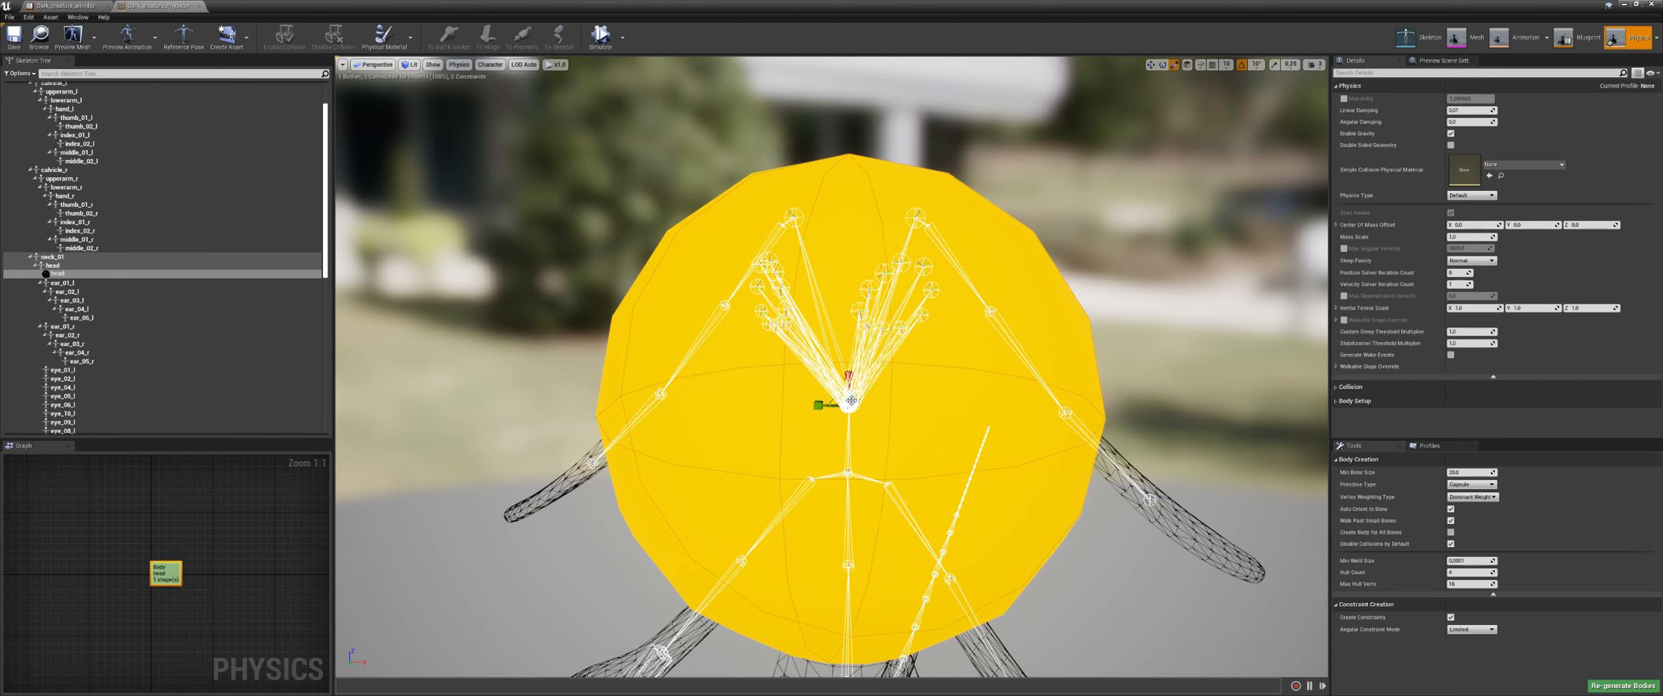
drag(849, 407, 991, 429)
alt+right_drag(991, 428, 1026, 434)
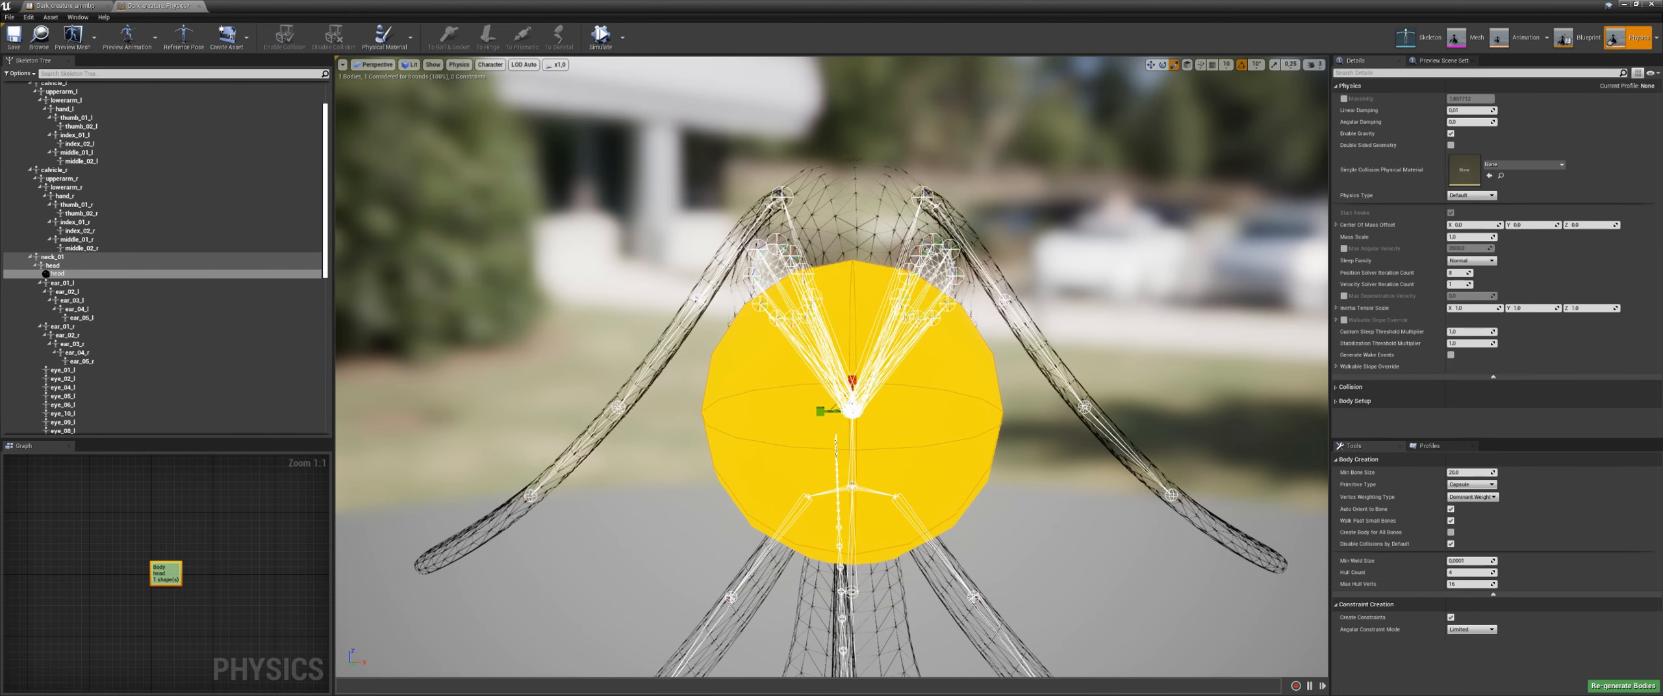
alt+right_drag(845, 448, 864, 454)
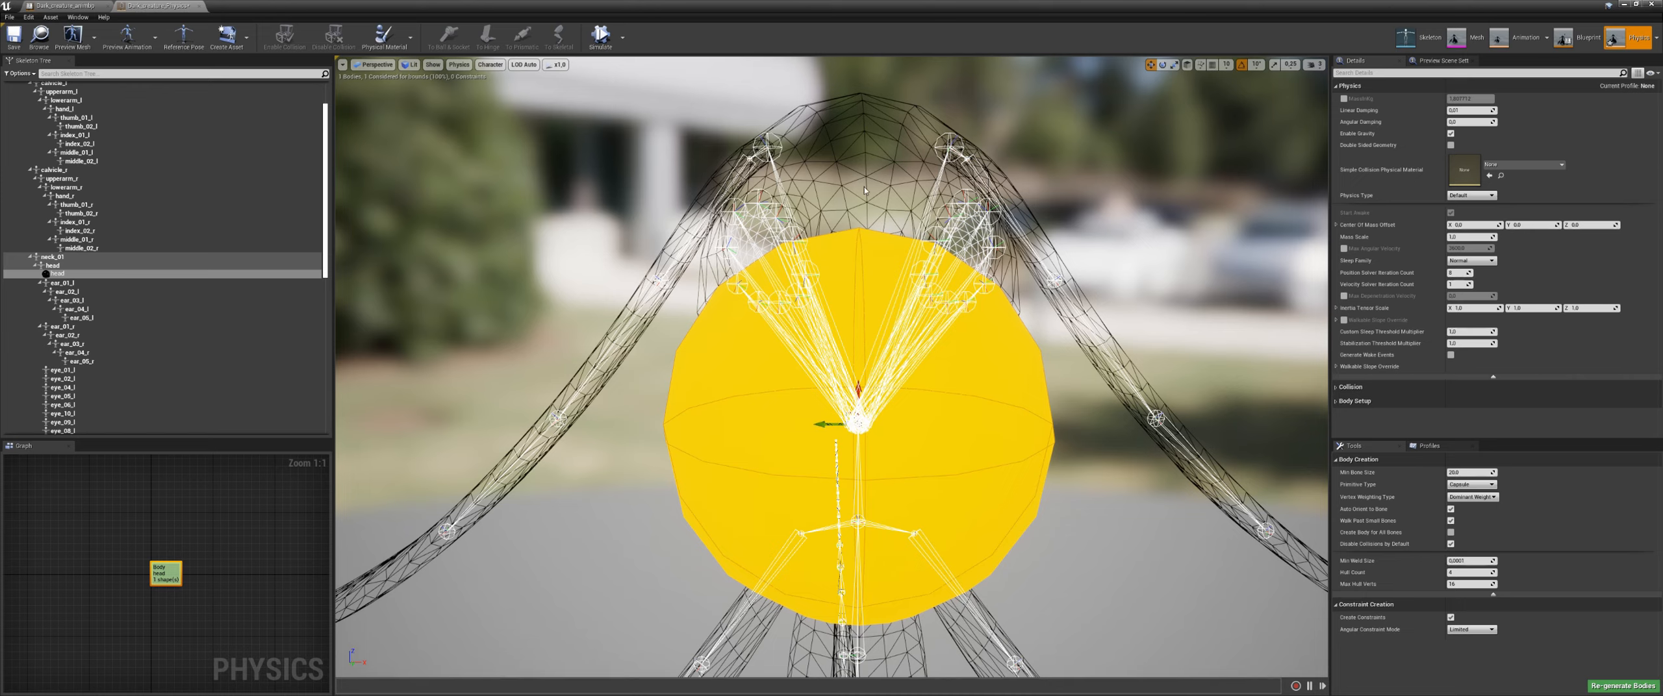
drag(858, 394, 860, 204)
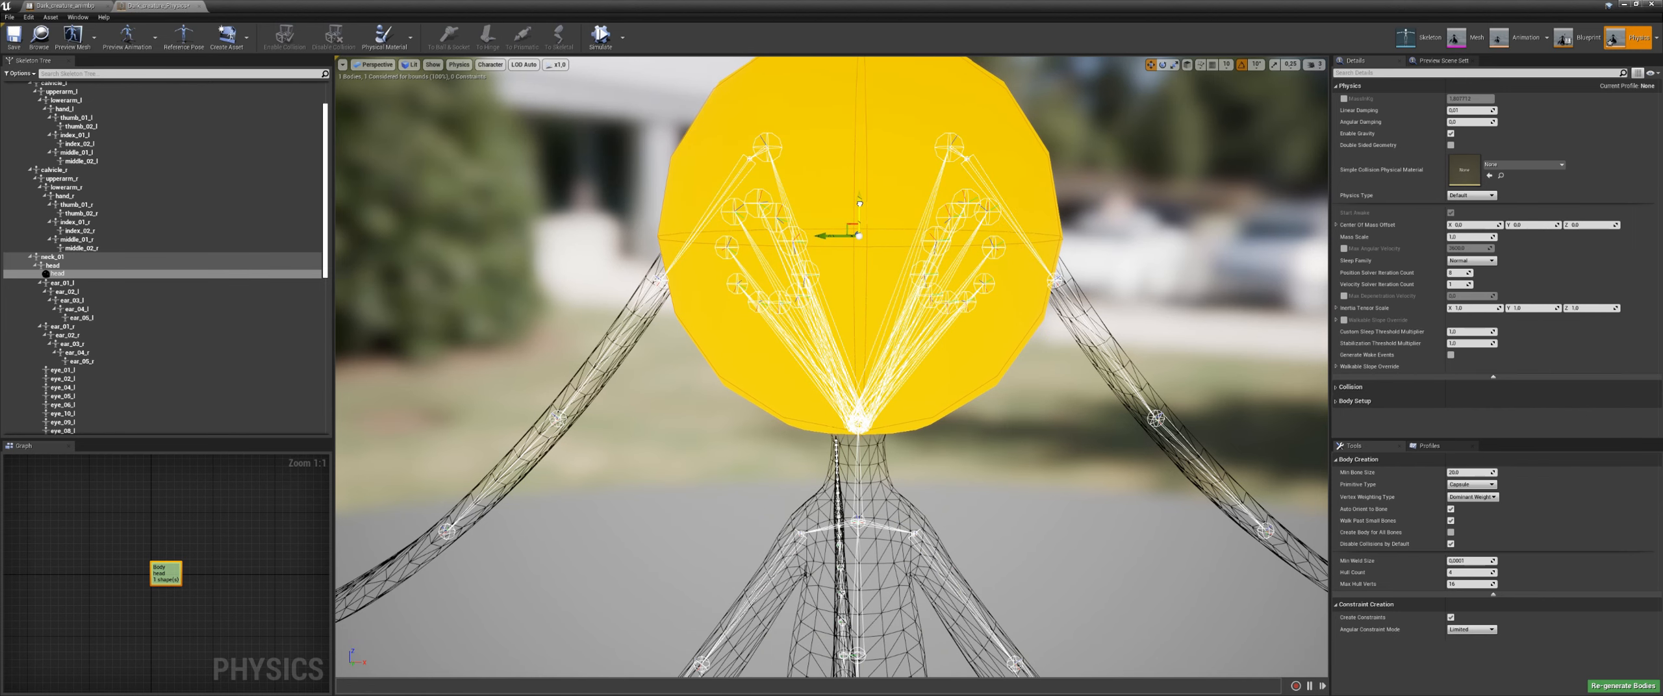
Step: Refine the scale and height of the collision sphere so it fits inside the head mesh
alt+drag(966, 350, 992, 370)
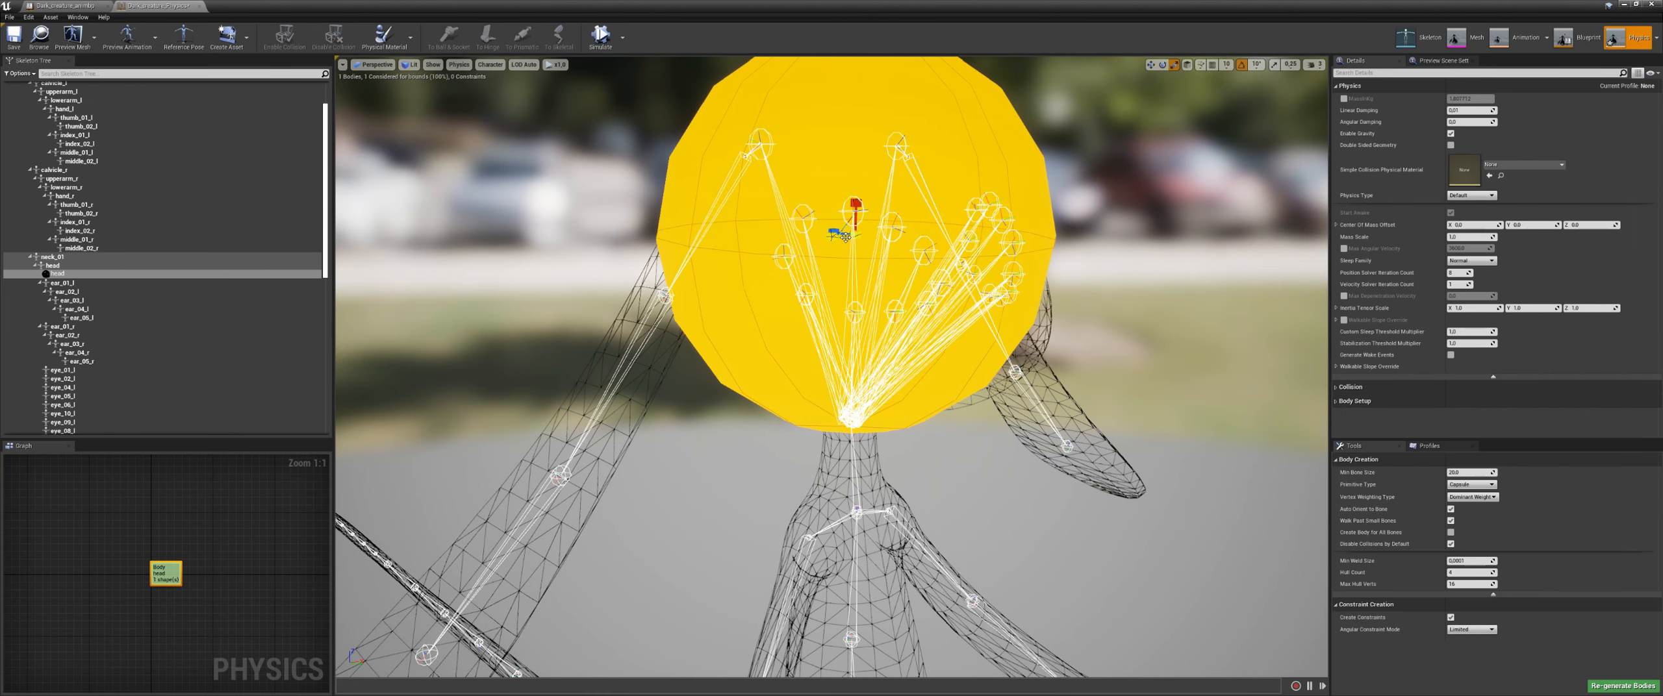
drag(856, 233, 902, 265)
key(w)
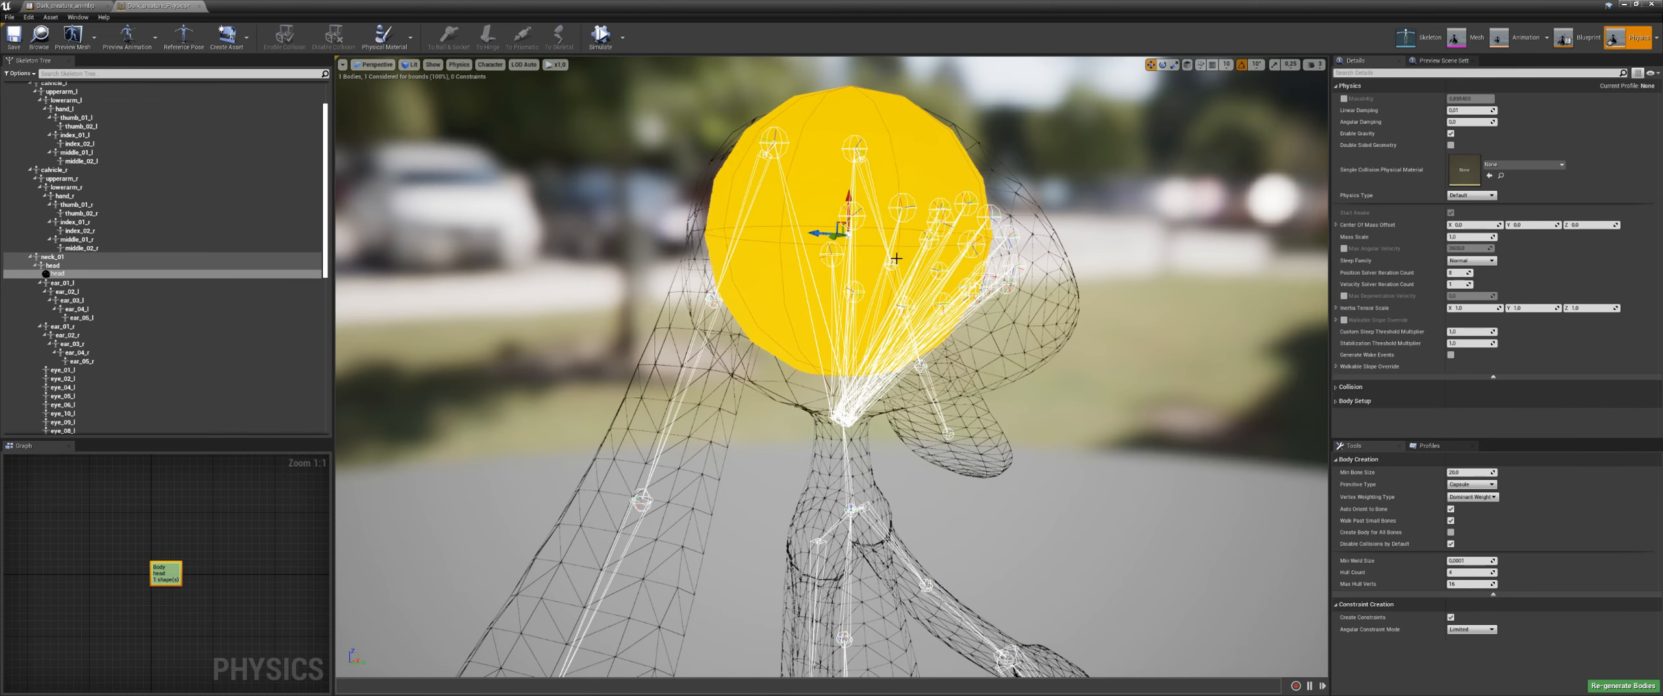
drag(851, 204, 721, 230)
key(r)
drag(861, 267, 883, 247)
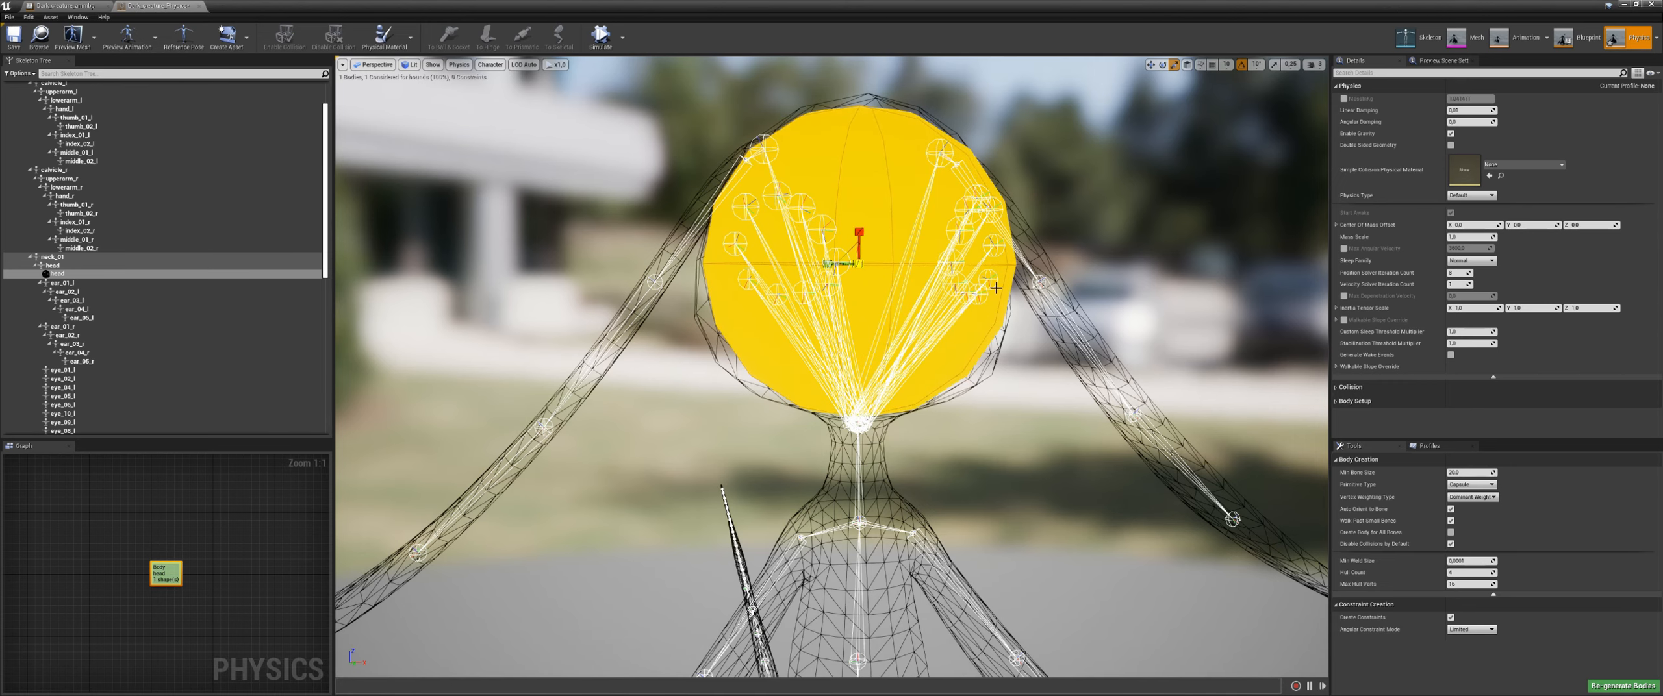
Step: Delete the head's existing collision body and add a new collision shape to the head bone
alt+drag(995, 287, 936, 314)
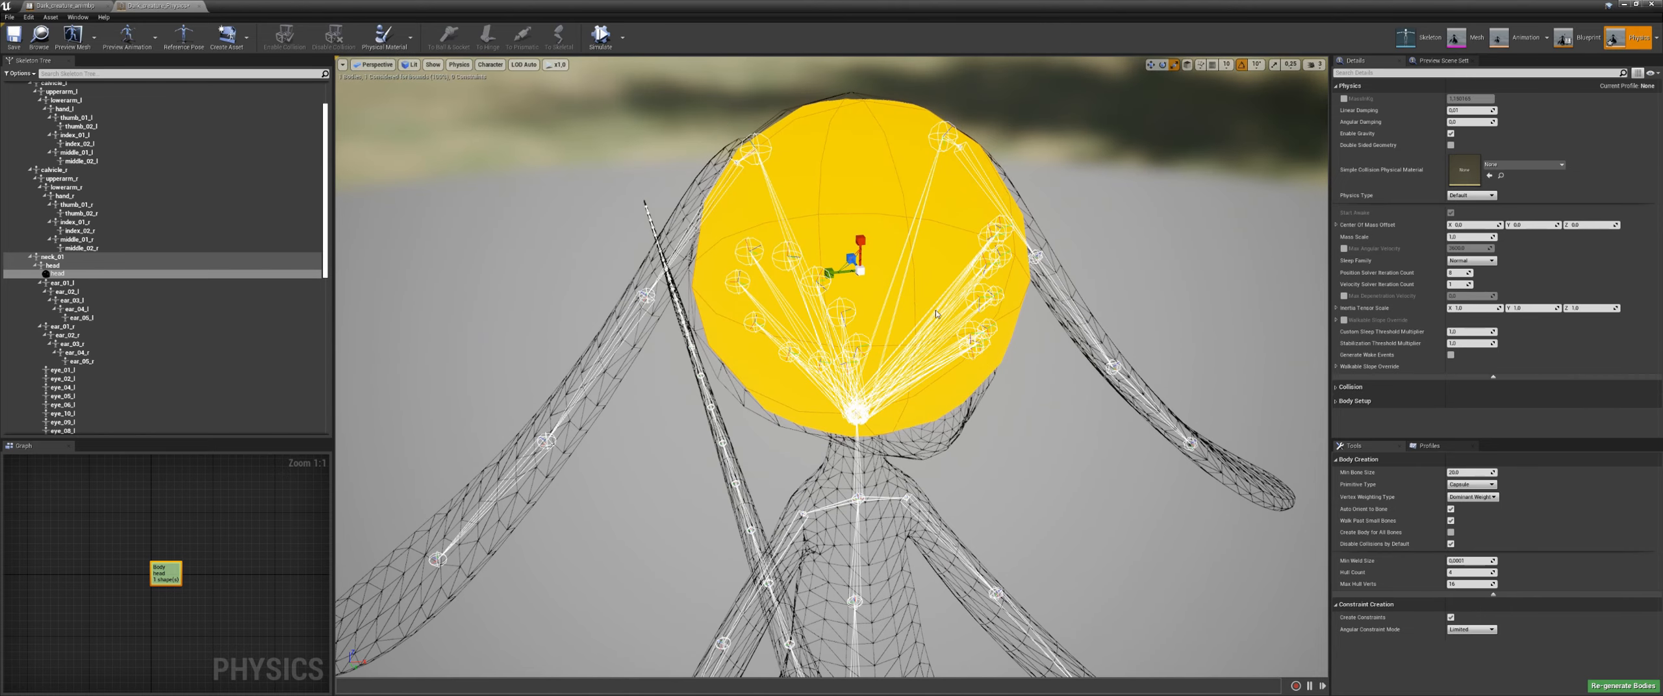
click(60, 273)
key(Delete)
click(61, 267)
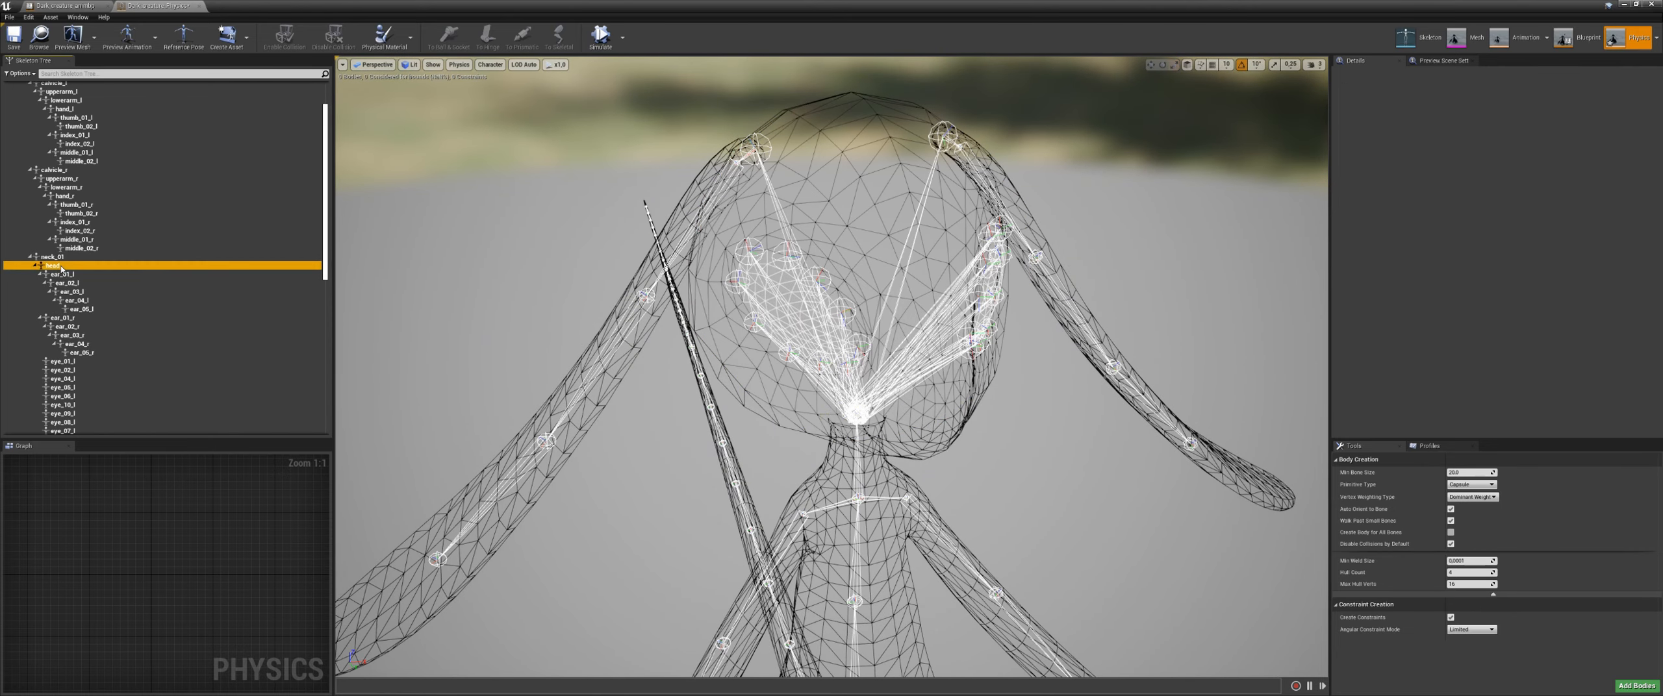
right_click(62, 267)
mouse_move(97, 355)
click(205, 385)
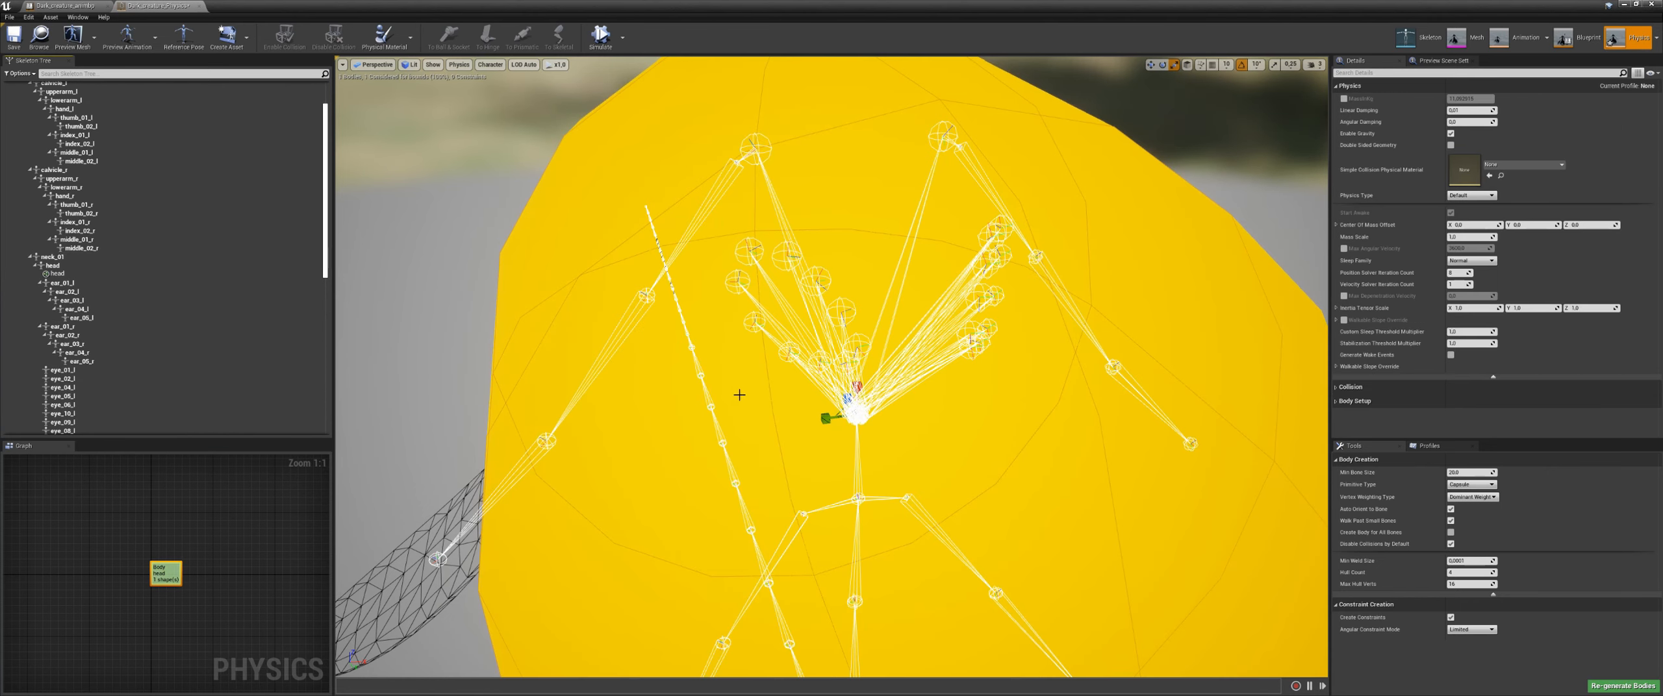
Step: Scale the new head collision shape down and raise it from the neck joint to the middle of the head
alt+drag(605, 442, 685, 442)
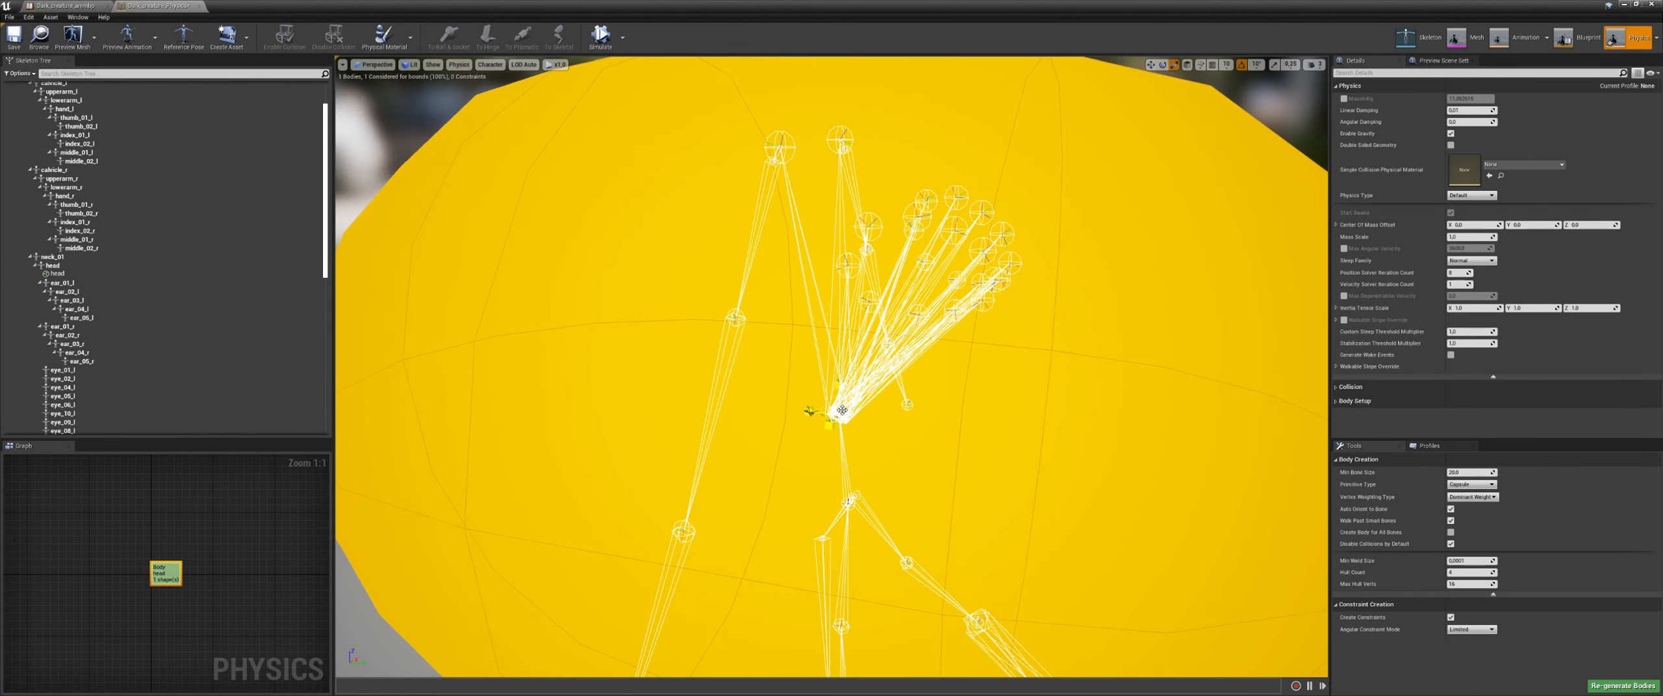
drag(841, 411, 817, 268)
key(r)
key(w)
mouse_move(817, 268)
alt+mouse_down()
mouse_move(974, 267)
mouse_move(816, 274)
alt+mouse_up()
alt+drag(815, 274, 910, 274)
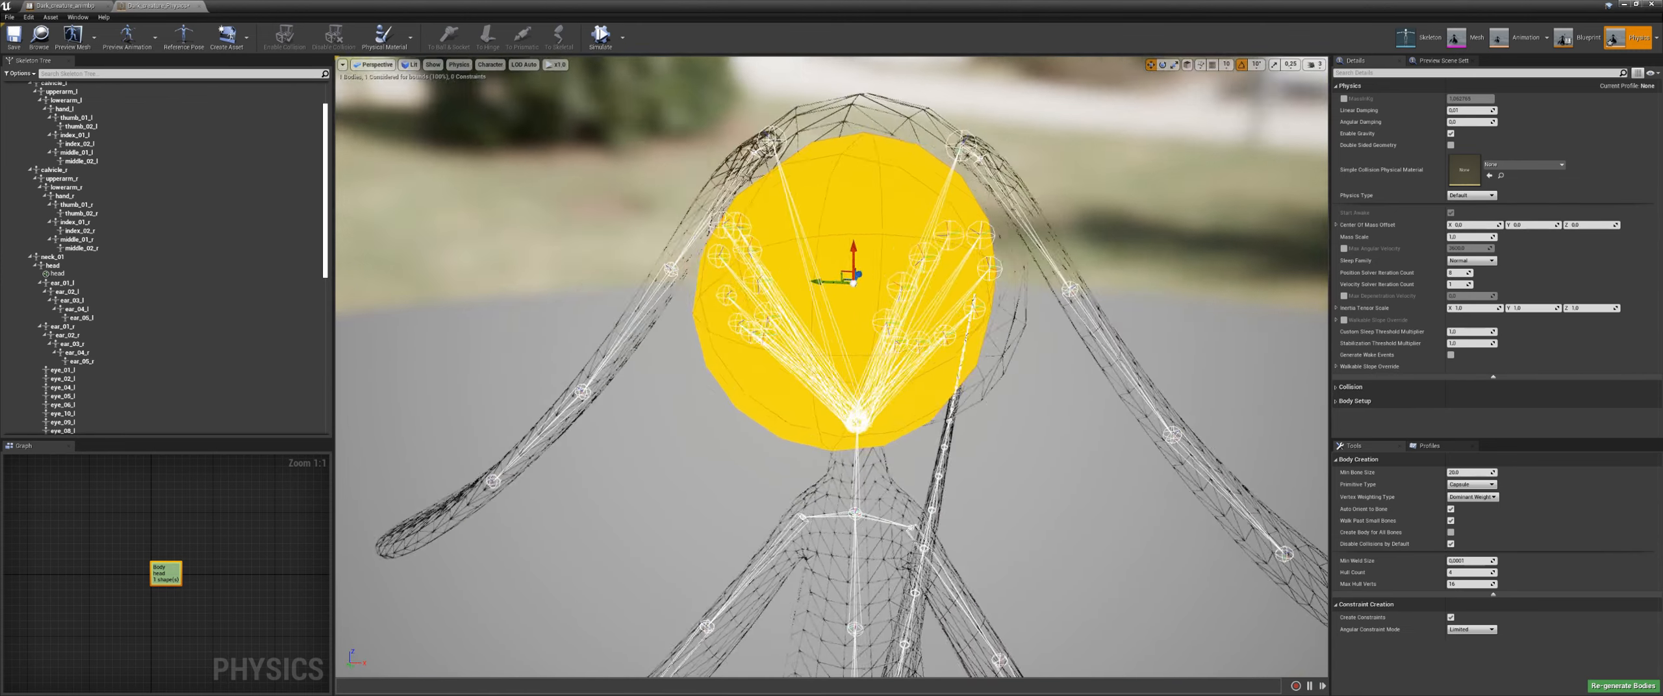
alt+drag(831, 371, 941, 370)
Step: Add a sphere as a second collision shape on the head bone
click(57, 265)
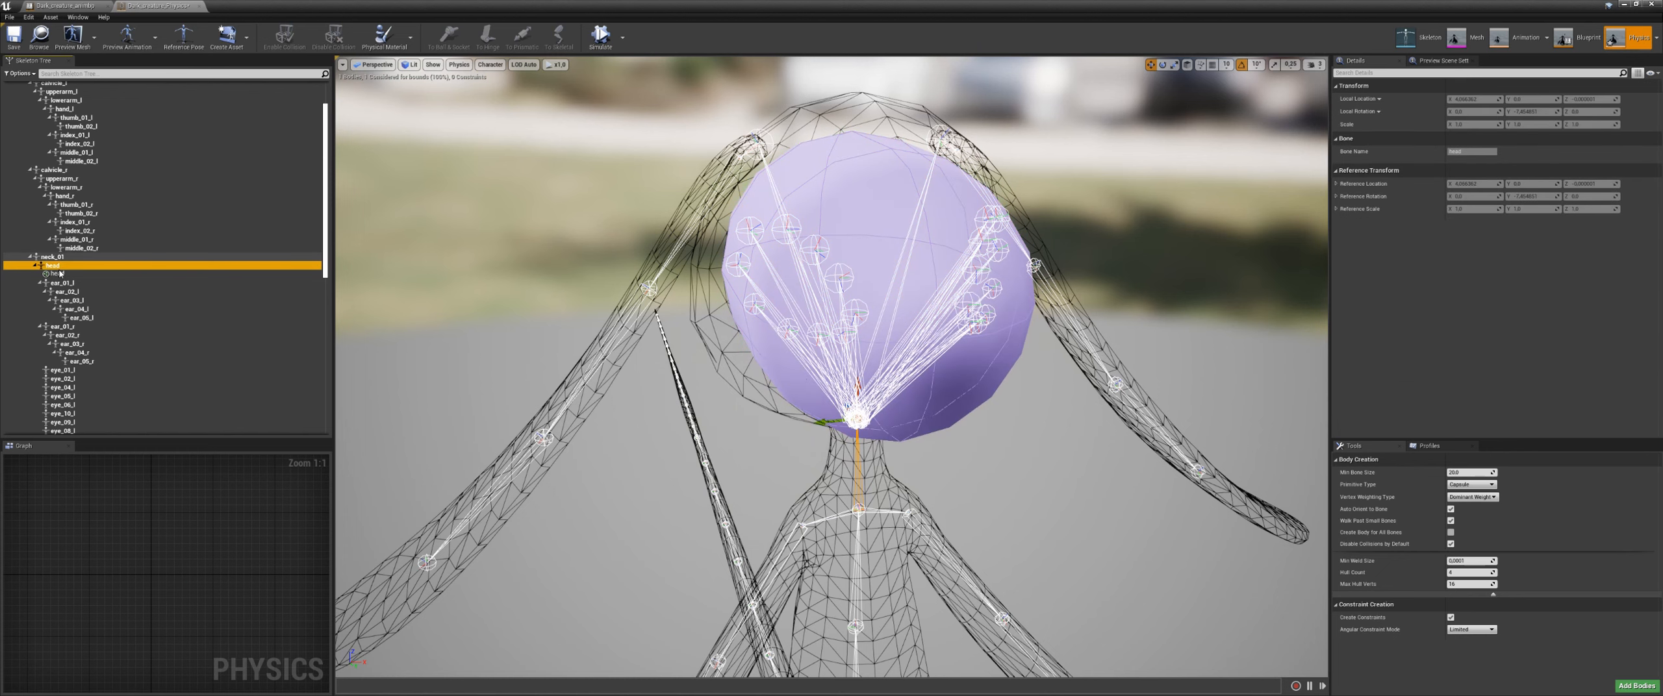
right_click(60, 273)
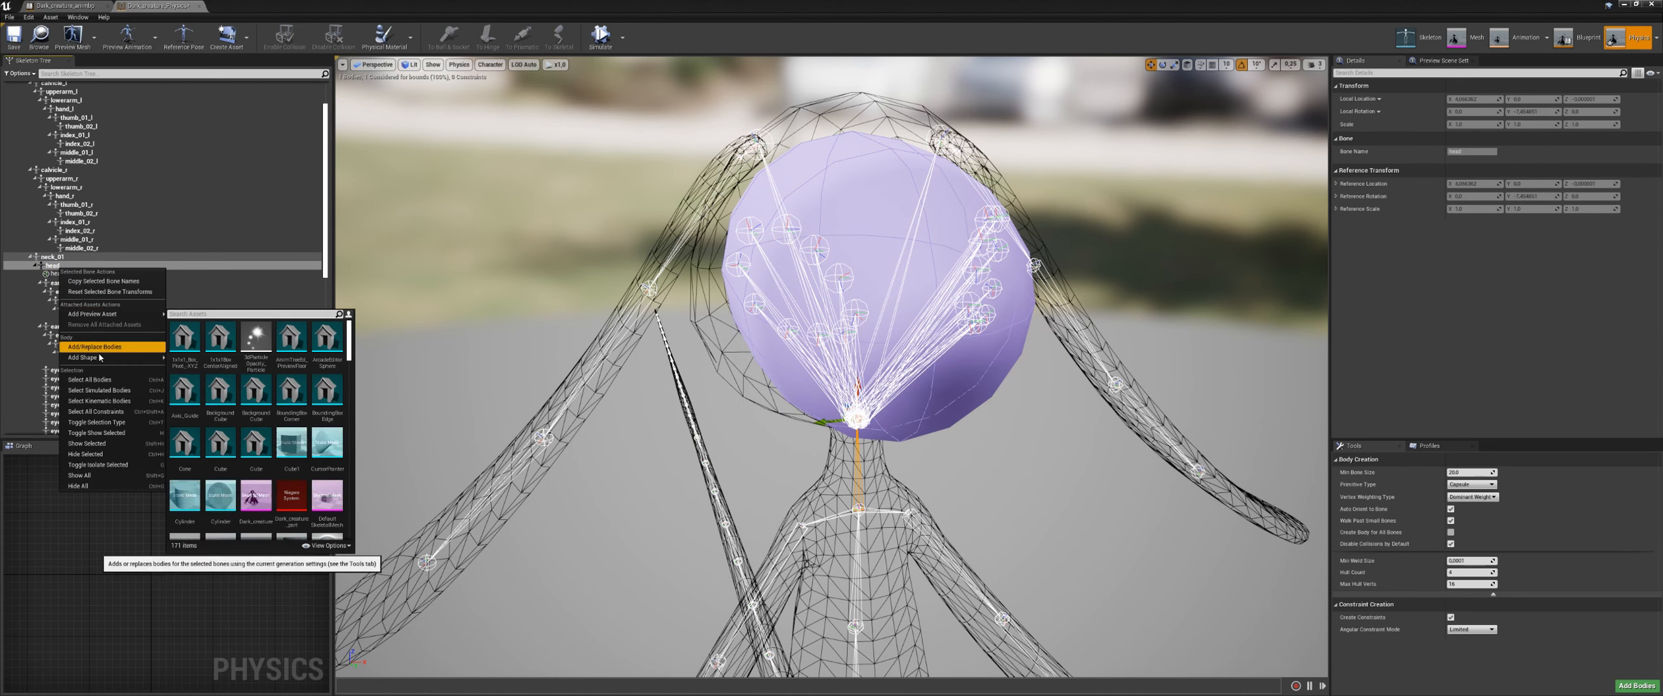
mouse_move(99, 357)
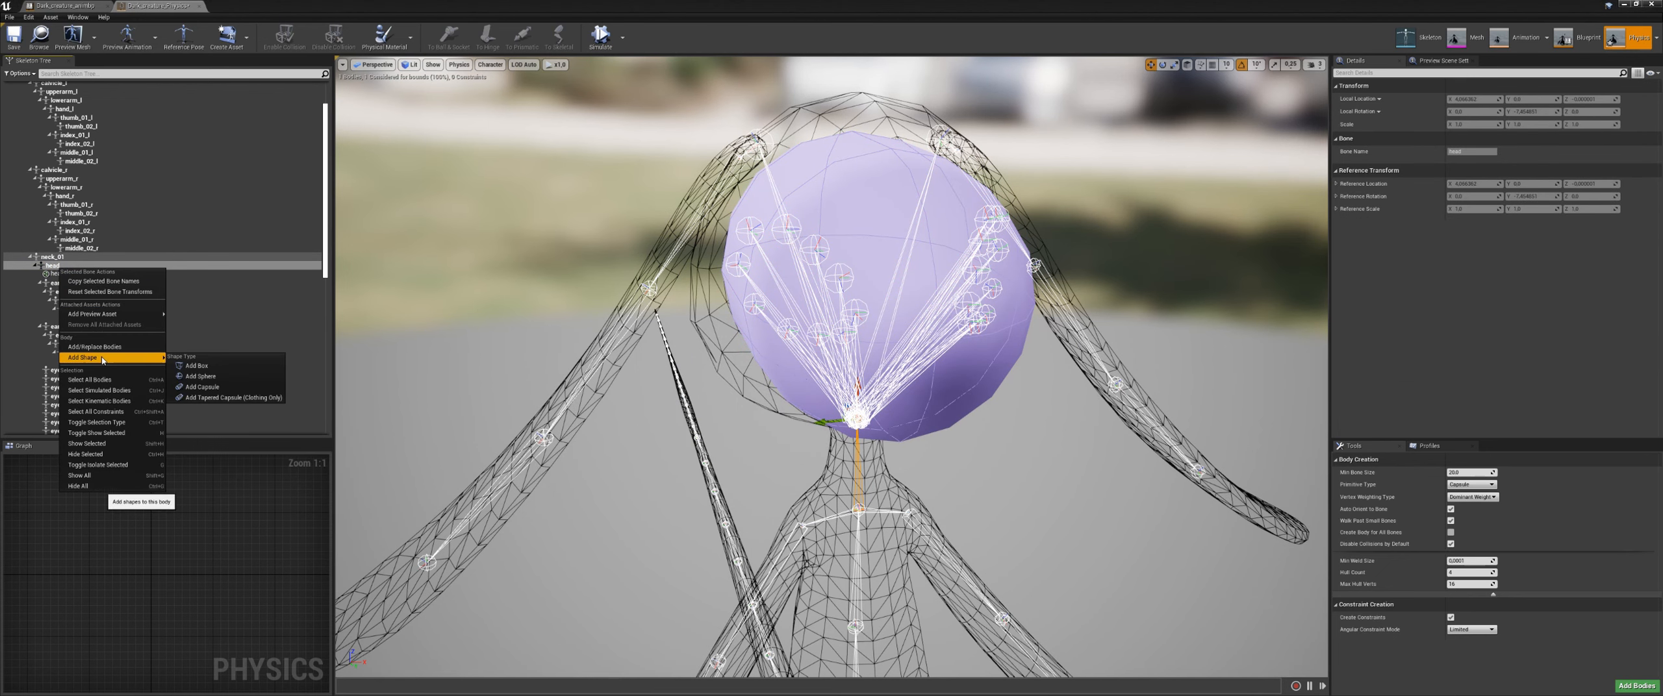
click(220, 378)
Step: Scale the second sphere down and raise it into the head mesh, overlapping the first shape to cover the uncovered part
alt+drag(649, 322, 675, 387)
mouse_move(853, 383)
mouse_down()
mouse_move(839, 356)
mouse_move(867, 296)
mouse_move(830, 374)
mouse_up()
key(w)
alt+drag(853, 327, 855, 233)
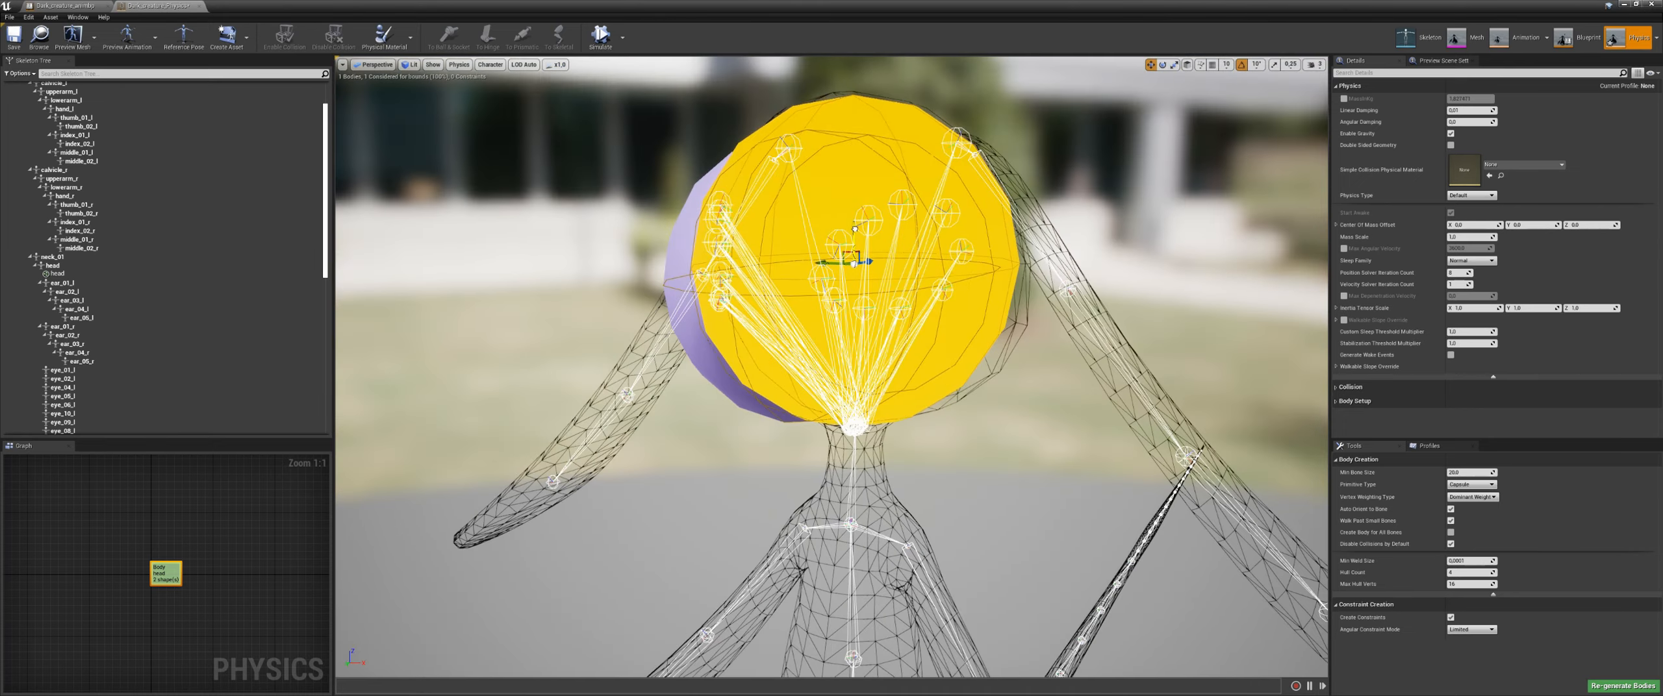
key(f)
click(513, 280)
alt+drag(513, 280, 377, 279)
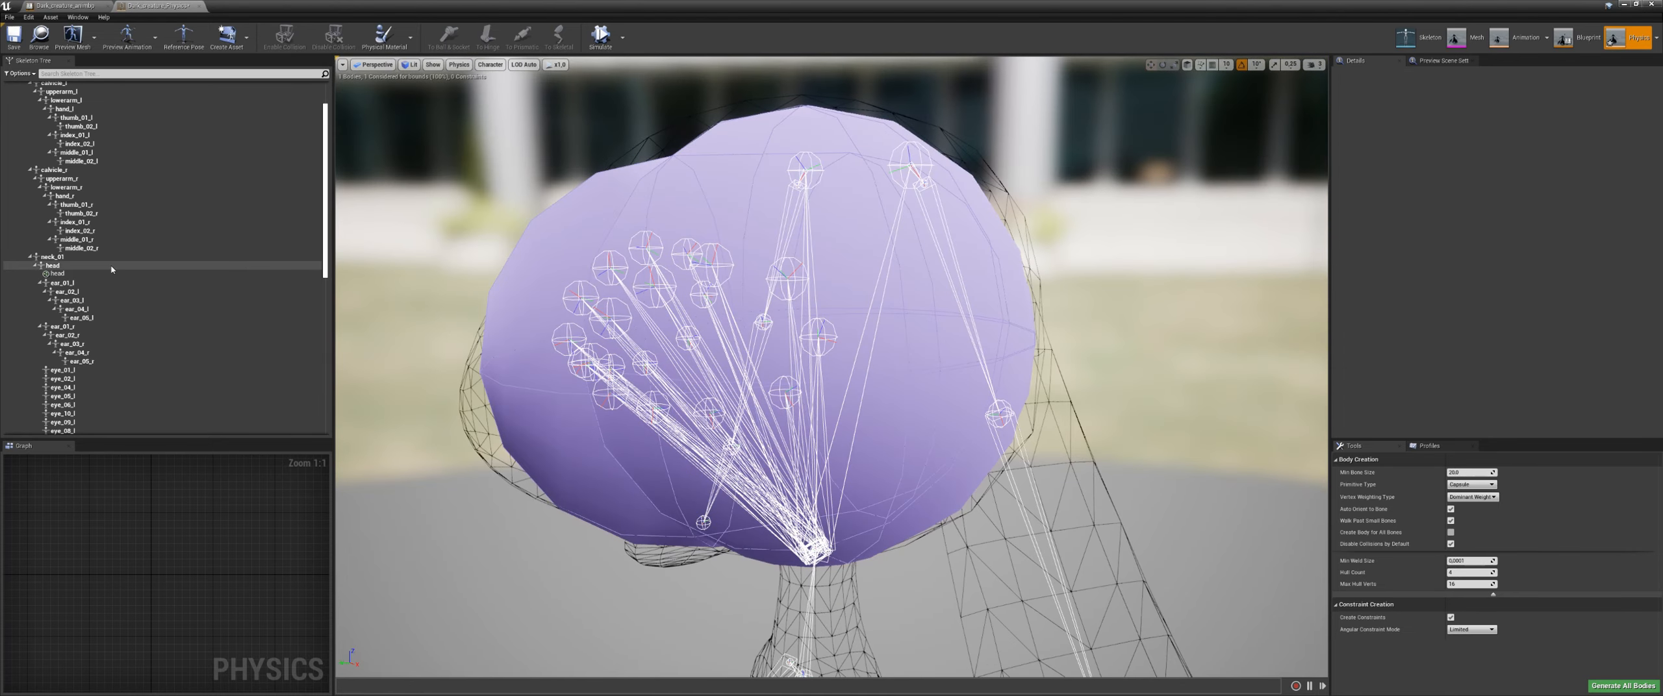
Step: Show primitives in the skeleton tree, examine the head body's two primitives, and hide primitives again
click(56, 274)
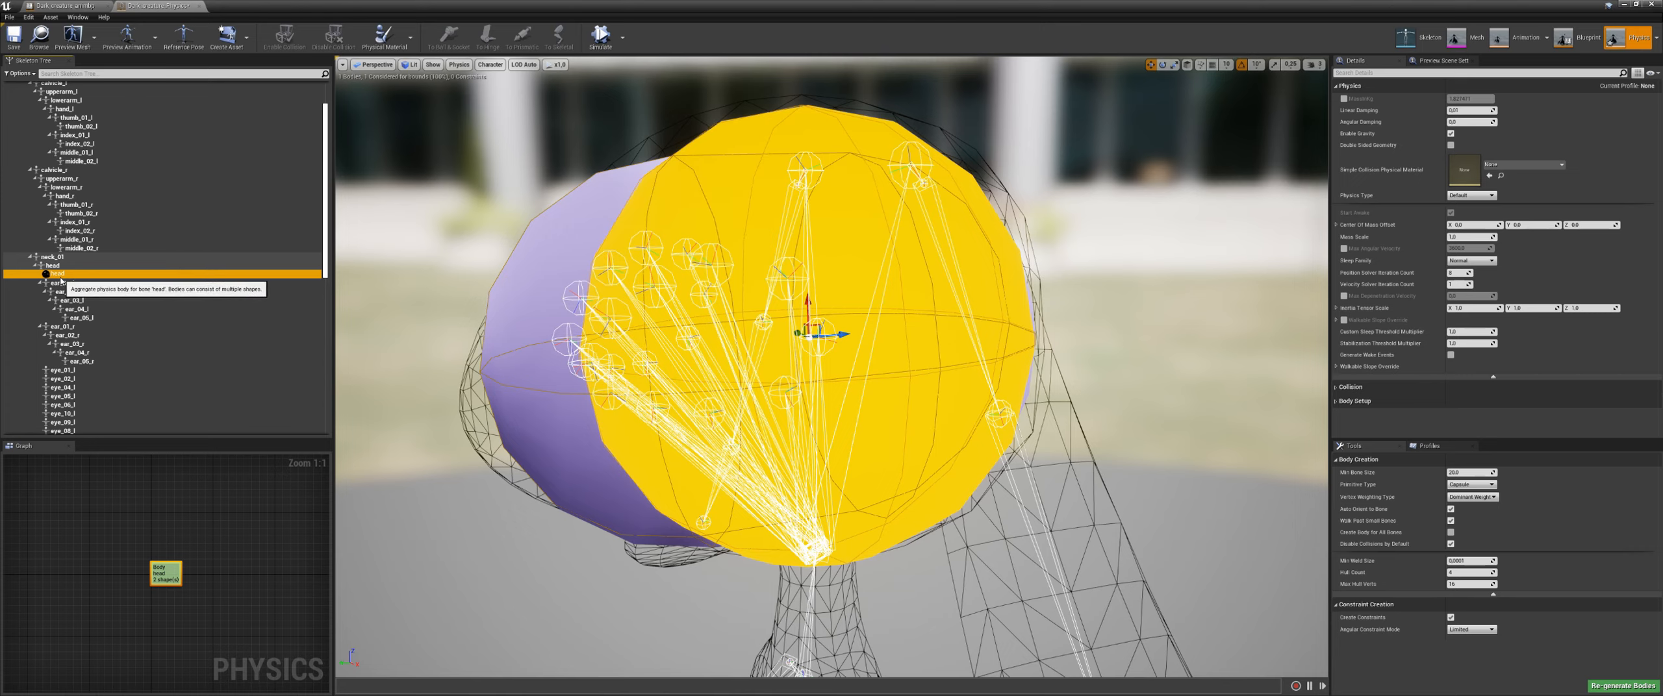
click(20, 73)
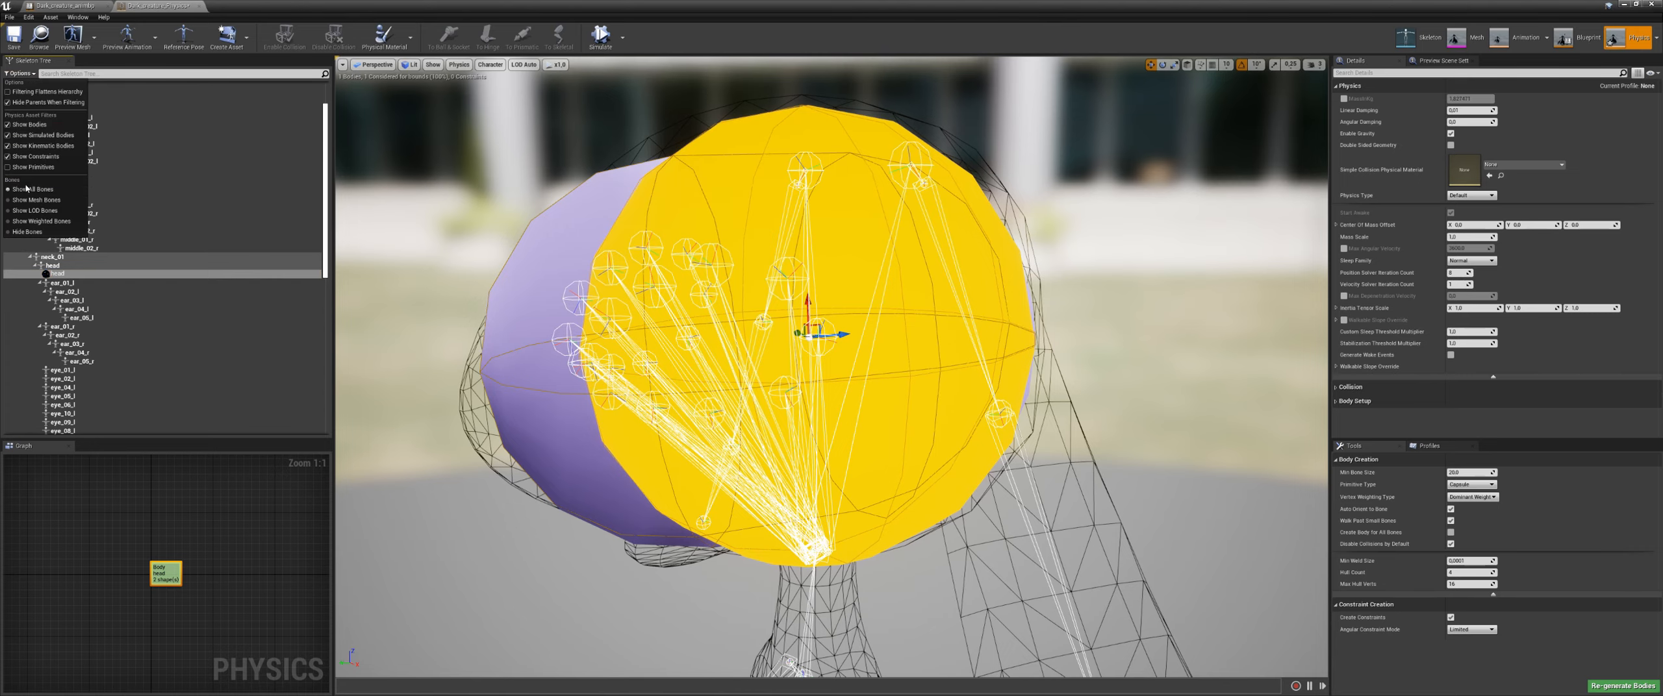
click(26, 166)
click(62, 276)
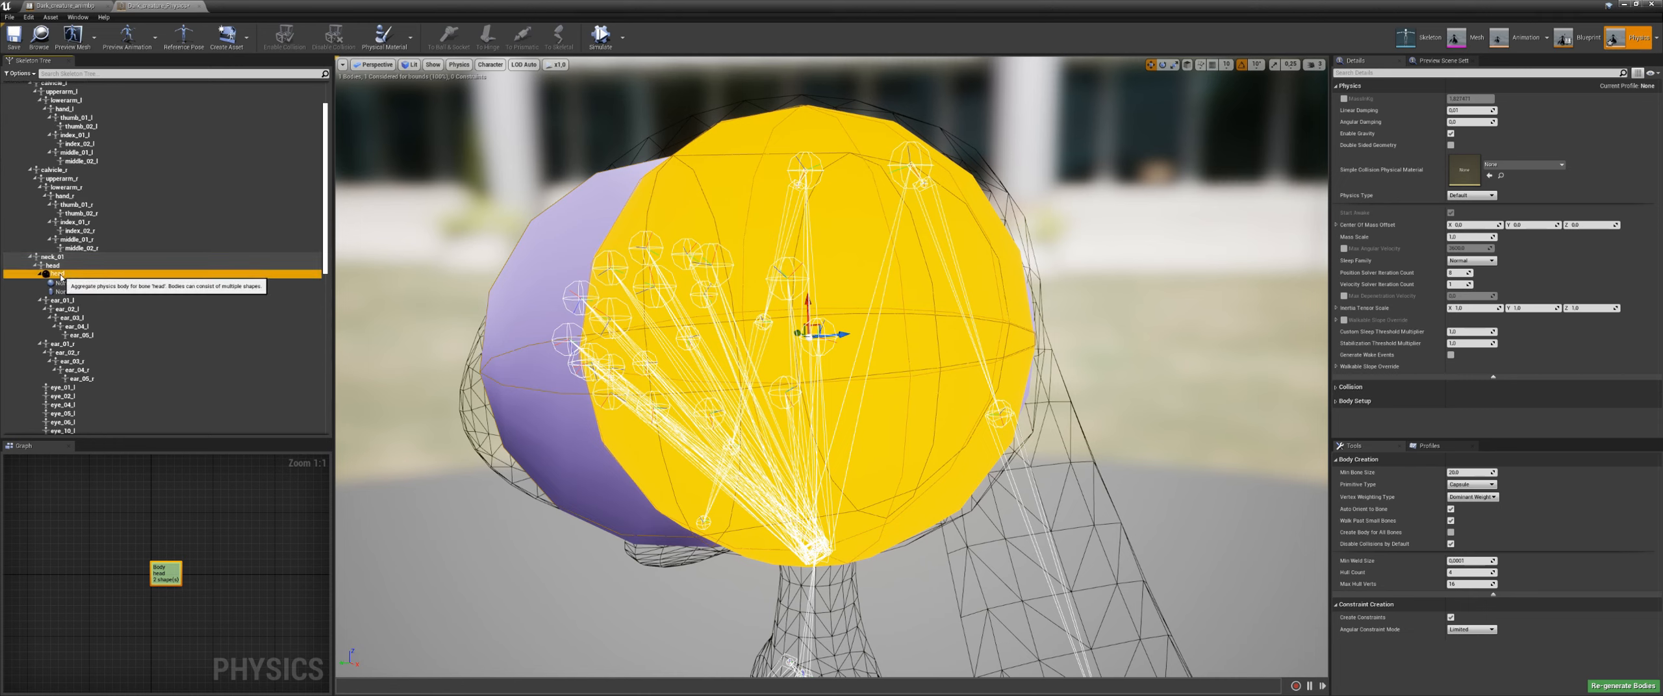
click(70, 284)
click(75, 292)
click(75, 284)
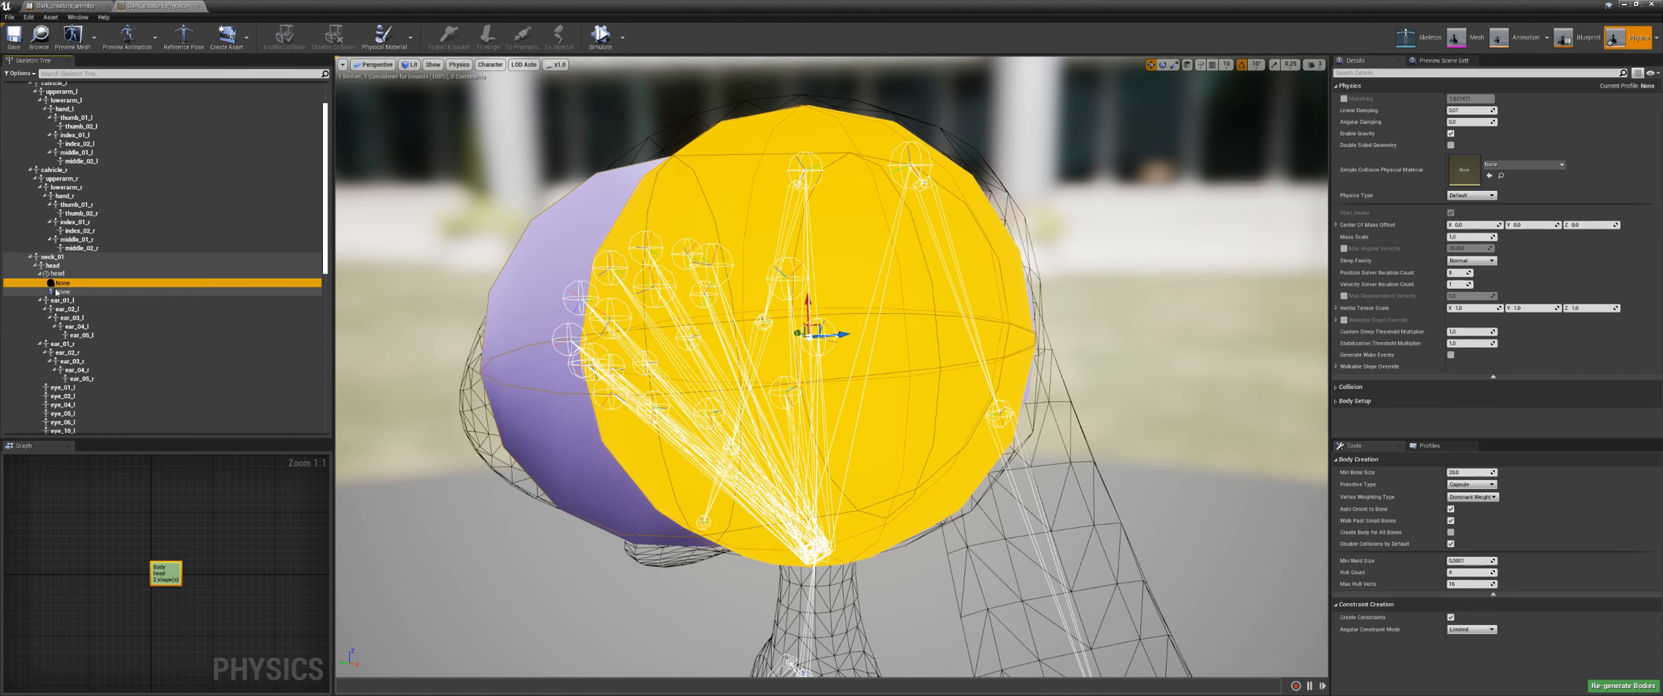
click(19, 73)
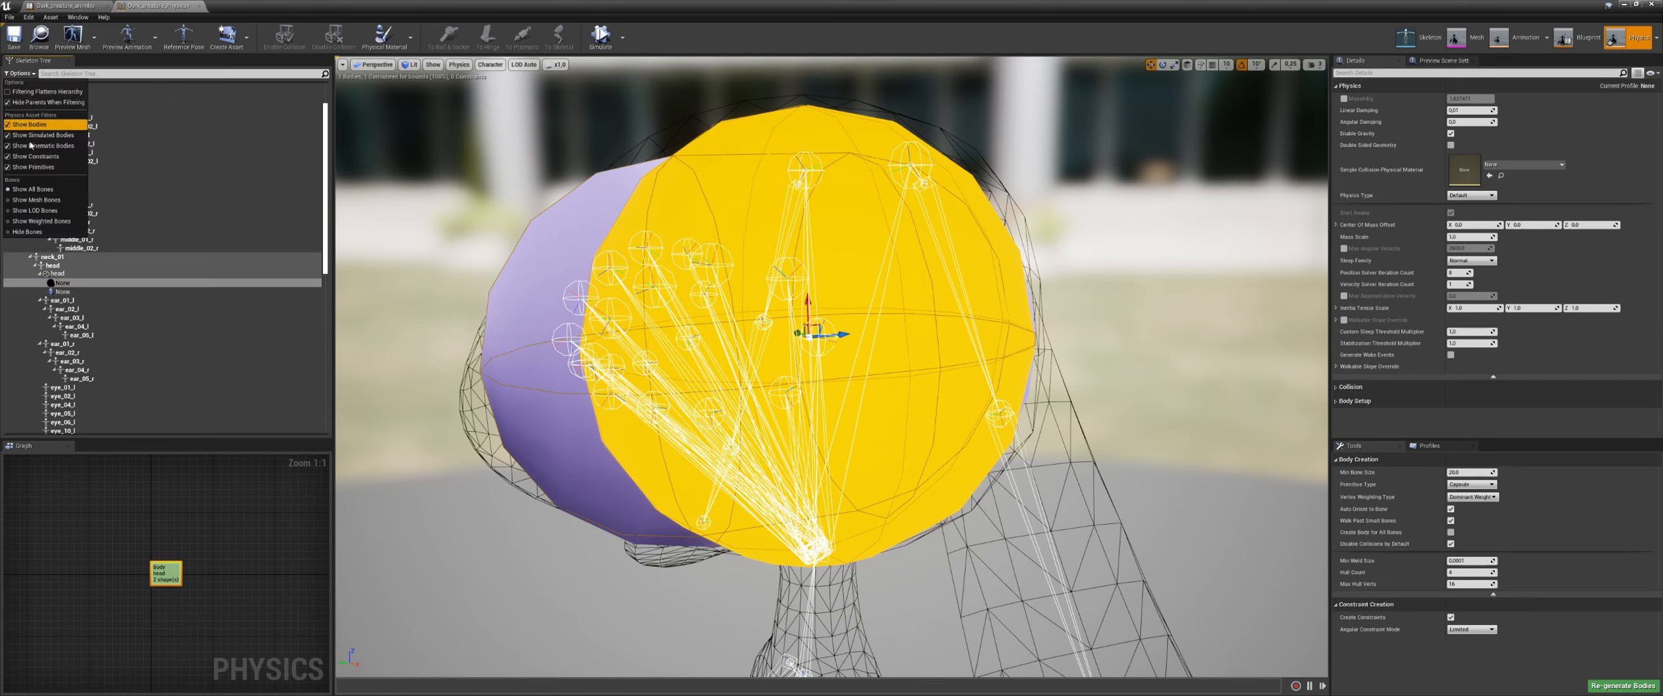
click(7, 168)
Step: Save the physics asset and run the physics simulation twice to test the head body
right_drag(896, 335, 974, 357)
key(ctrl+s)
right_drag(839, 372, 913, 370)
click(600, 39)
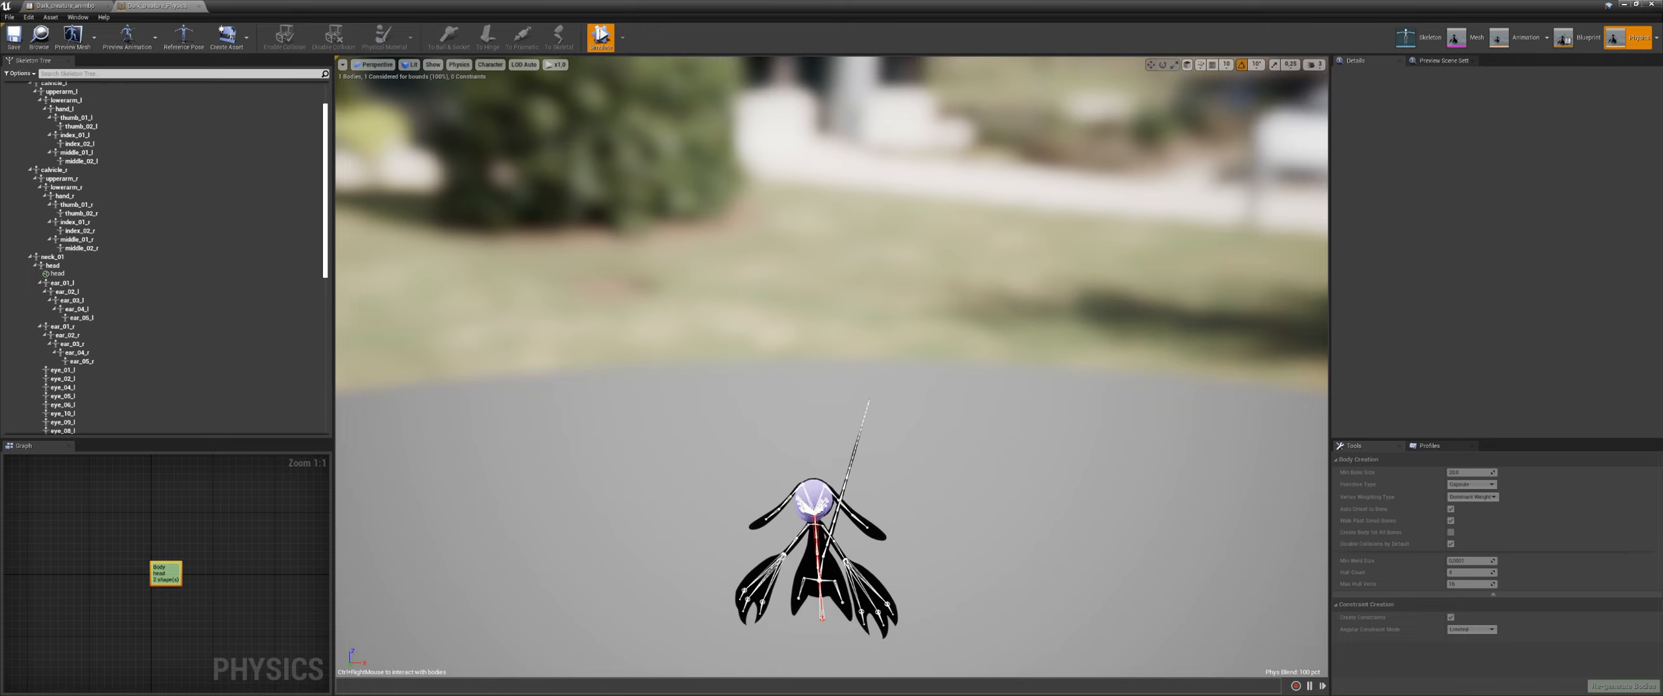
click(602, 41)
click(601, 40)
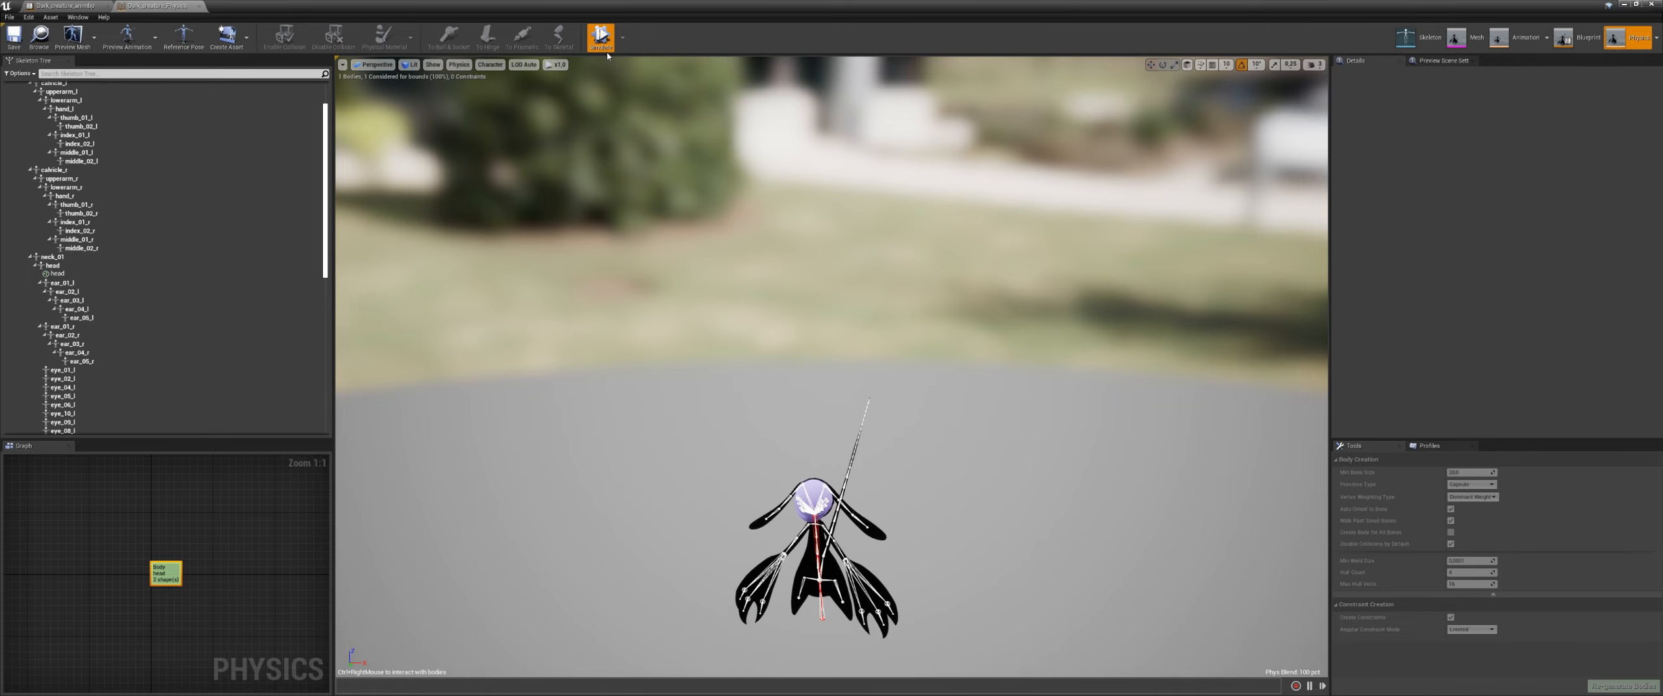
click(600, 39)
Step: Set the head body's Physics Type to Kinematic and test it in a simulation
click(124, 274)
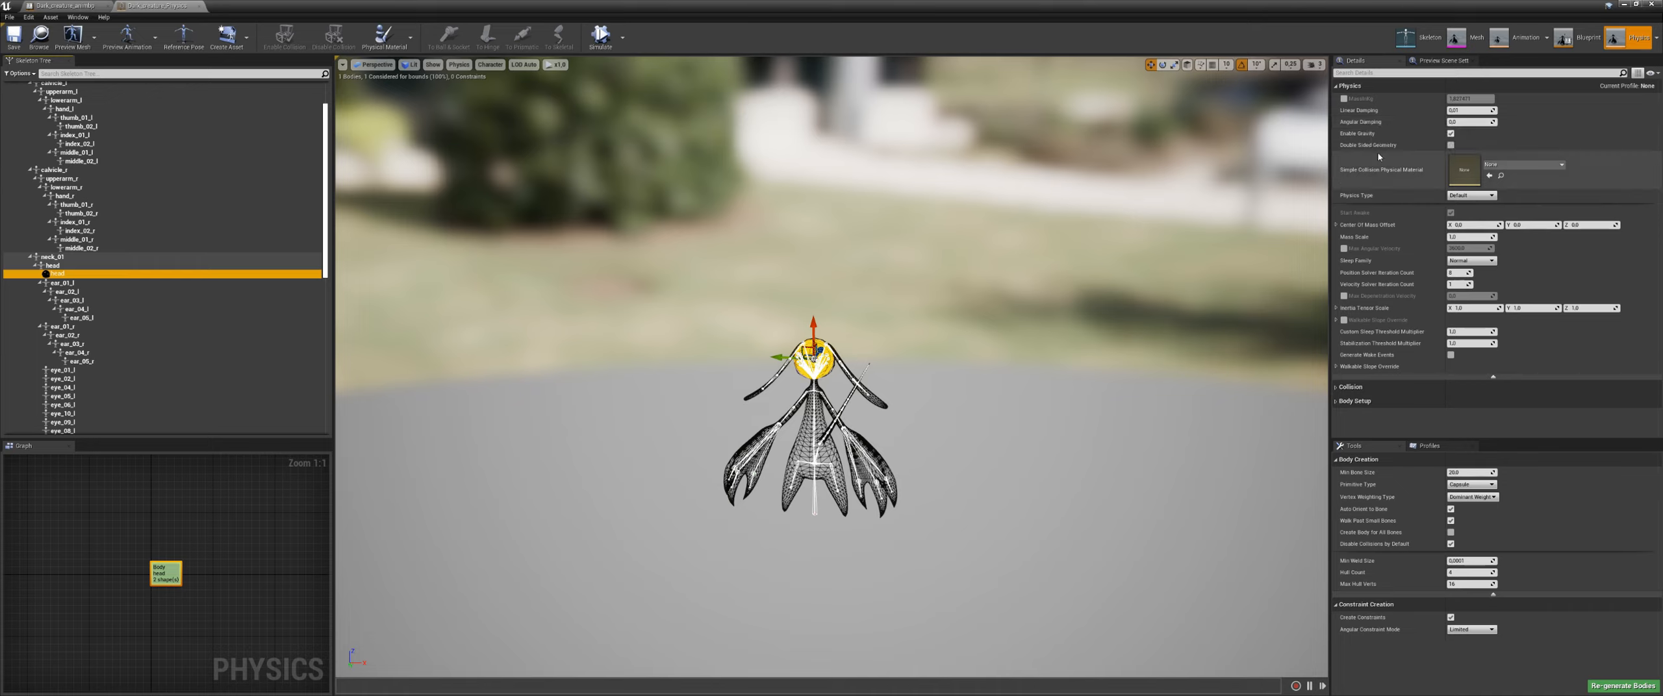
click(1466, 196)
click(1467, 209)
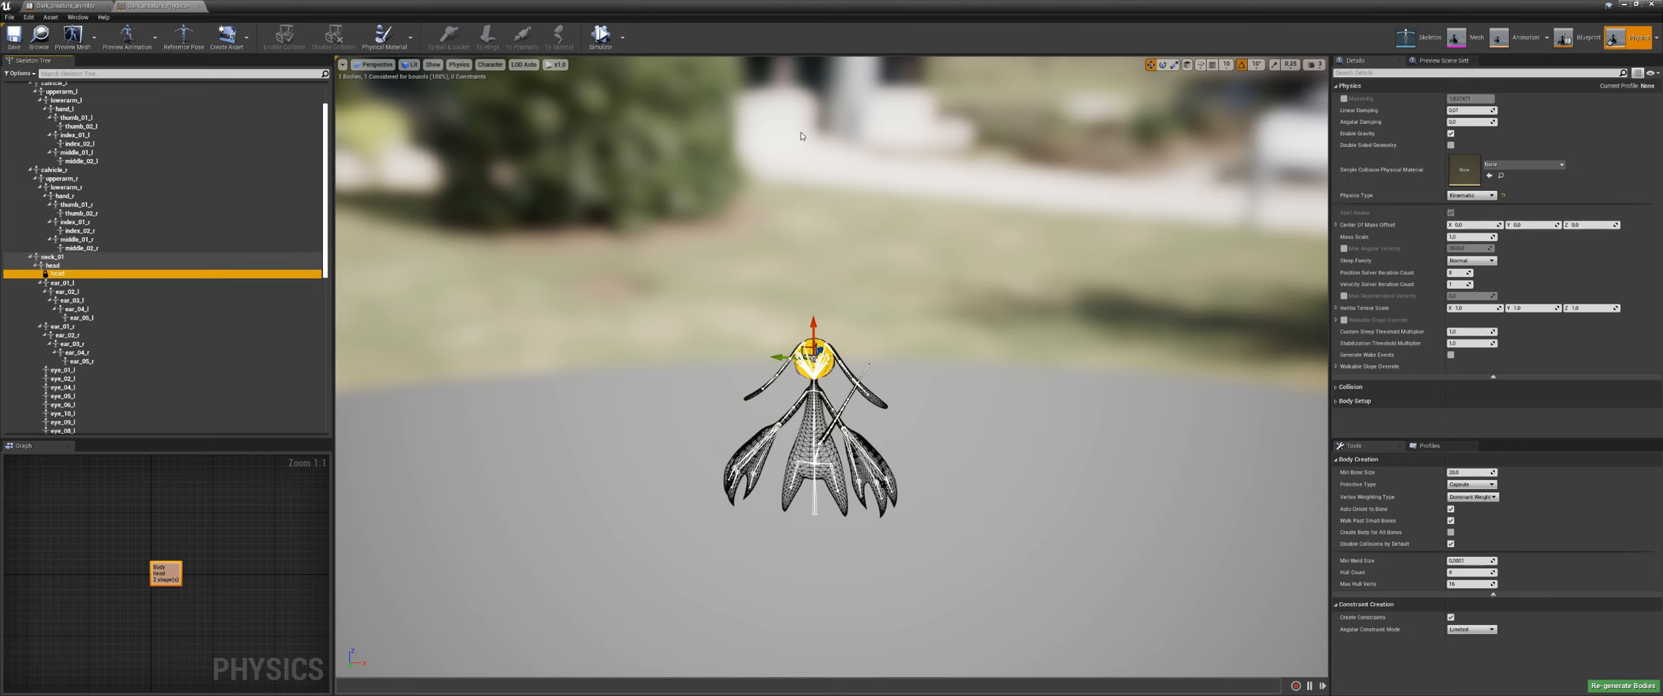
click(600, 36)
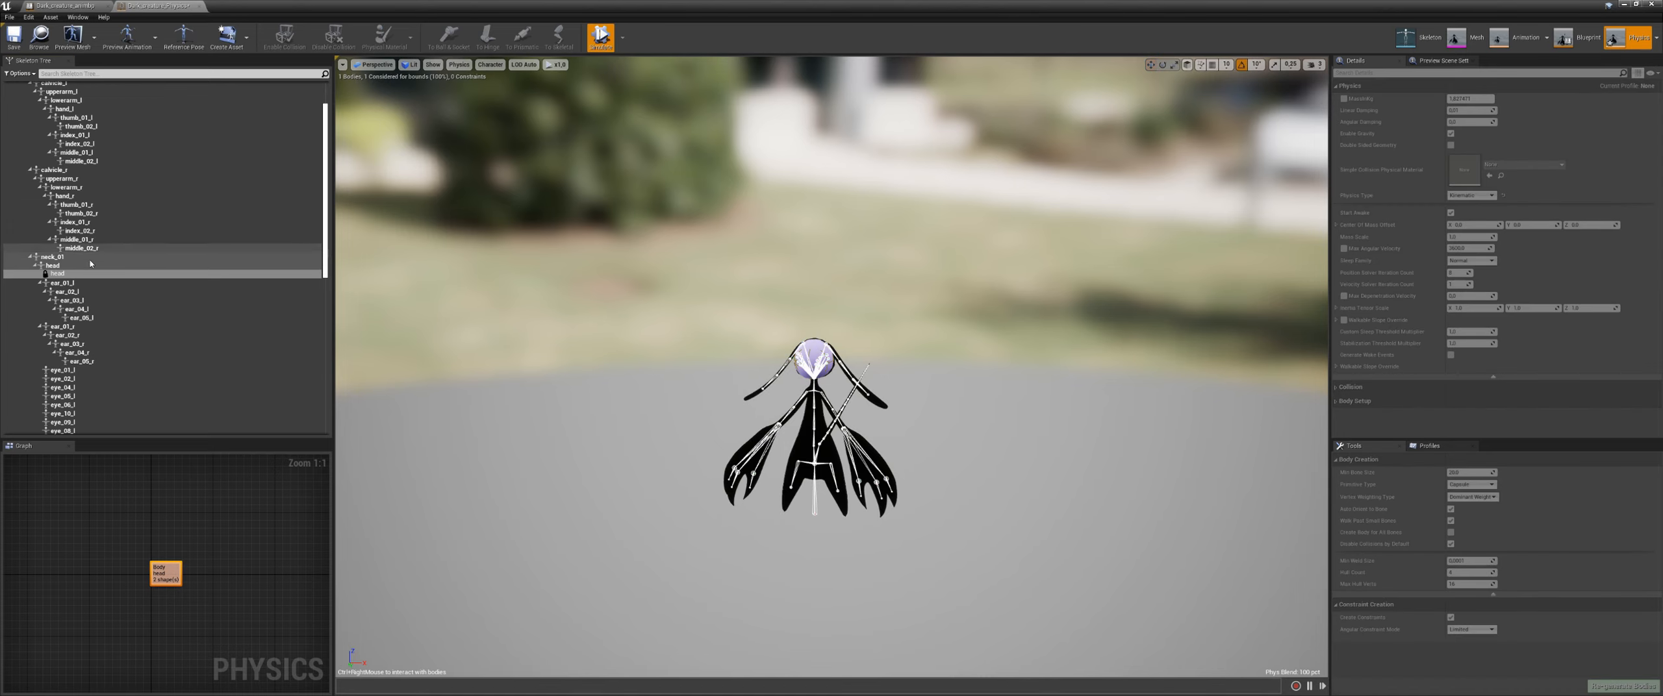
click(73, 274)
click(600, 36)
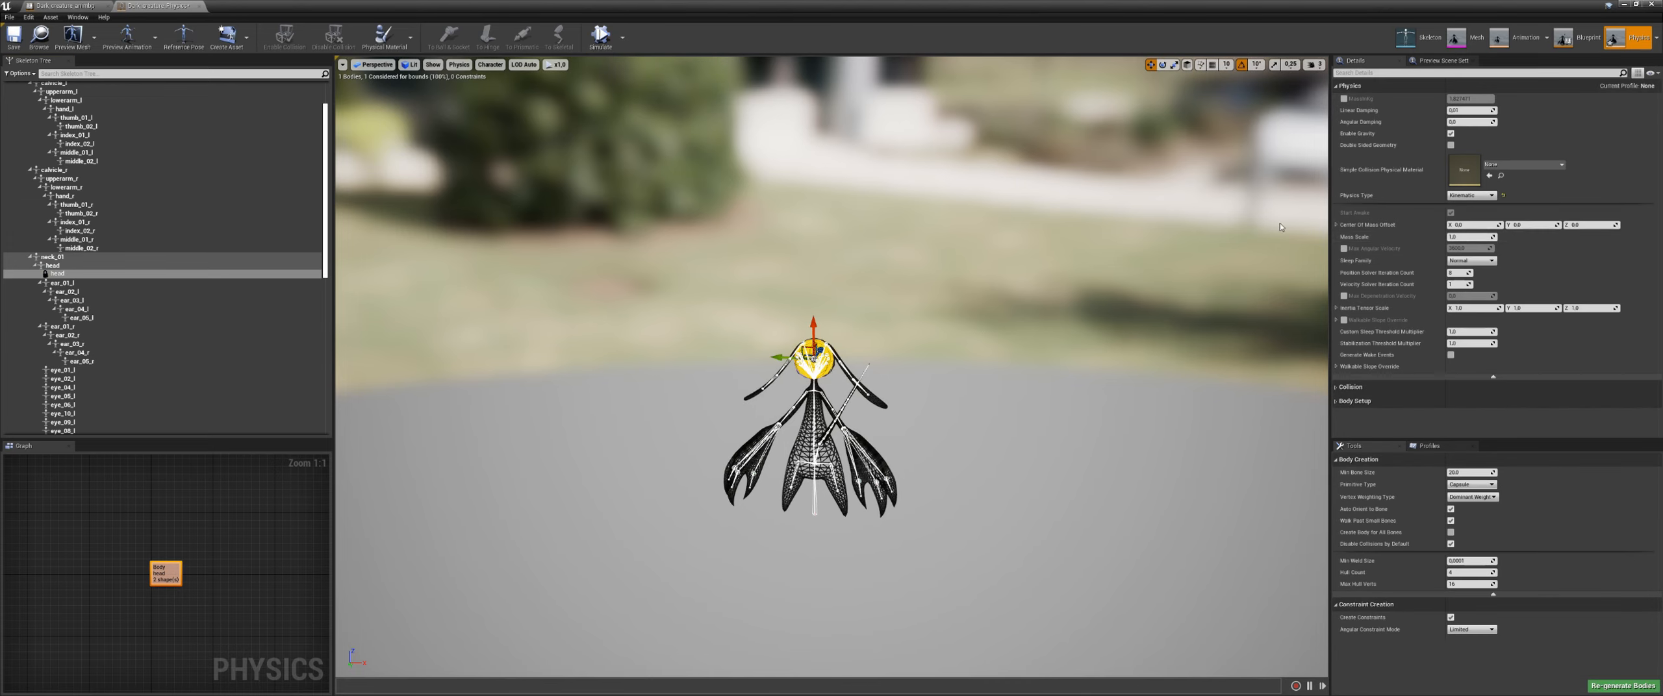
Step: Switch the head body's Physics Type to Simulated and run a short simulation for comparison
click(1471, 195)
click(1469, 216)
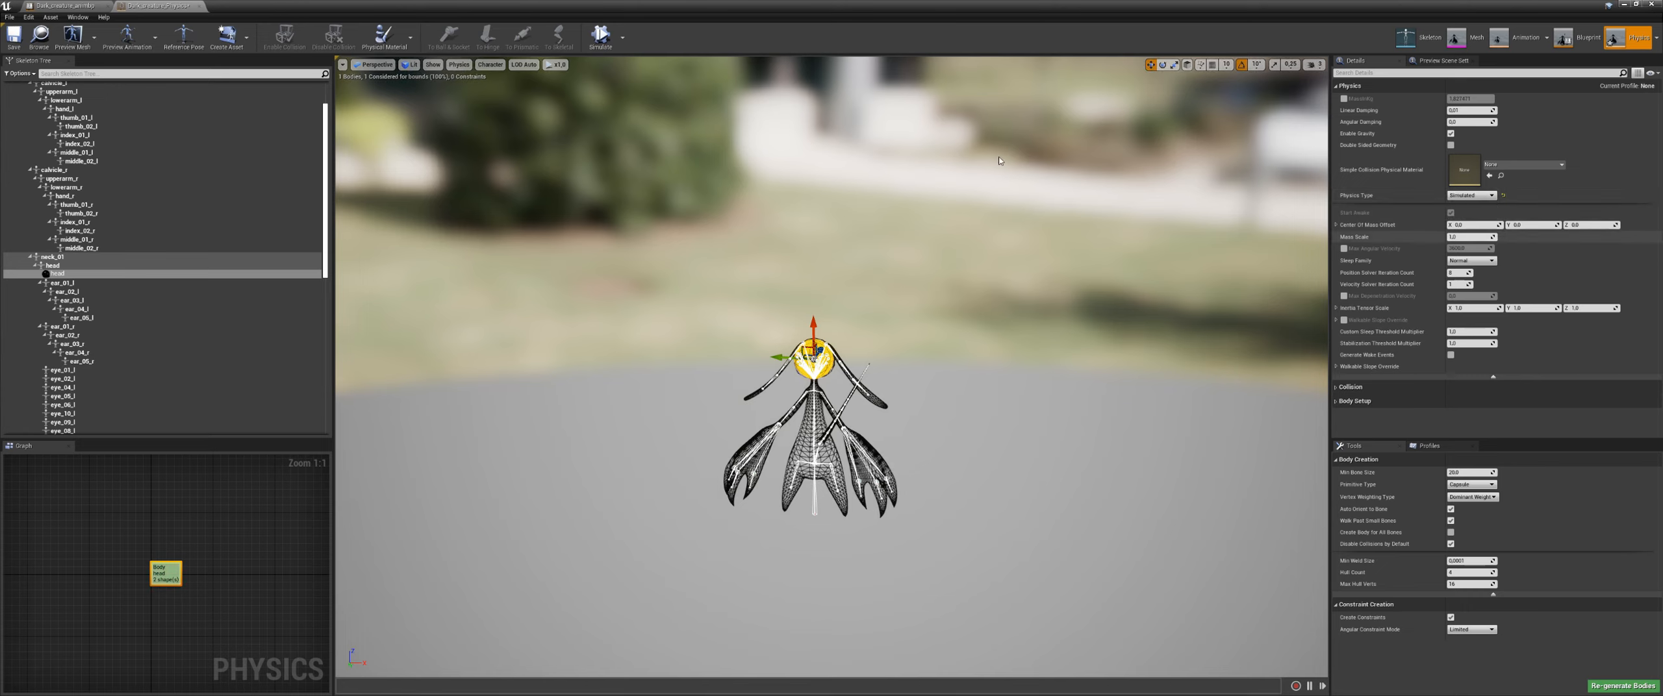
click(601, 38)
click(601, 37)
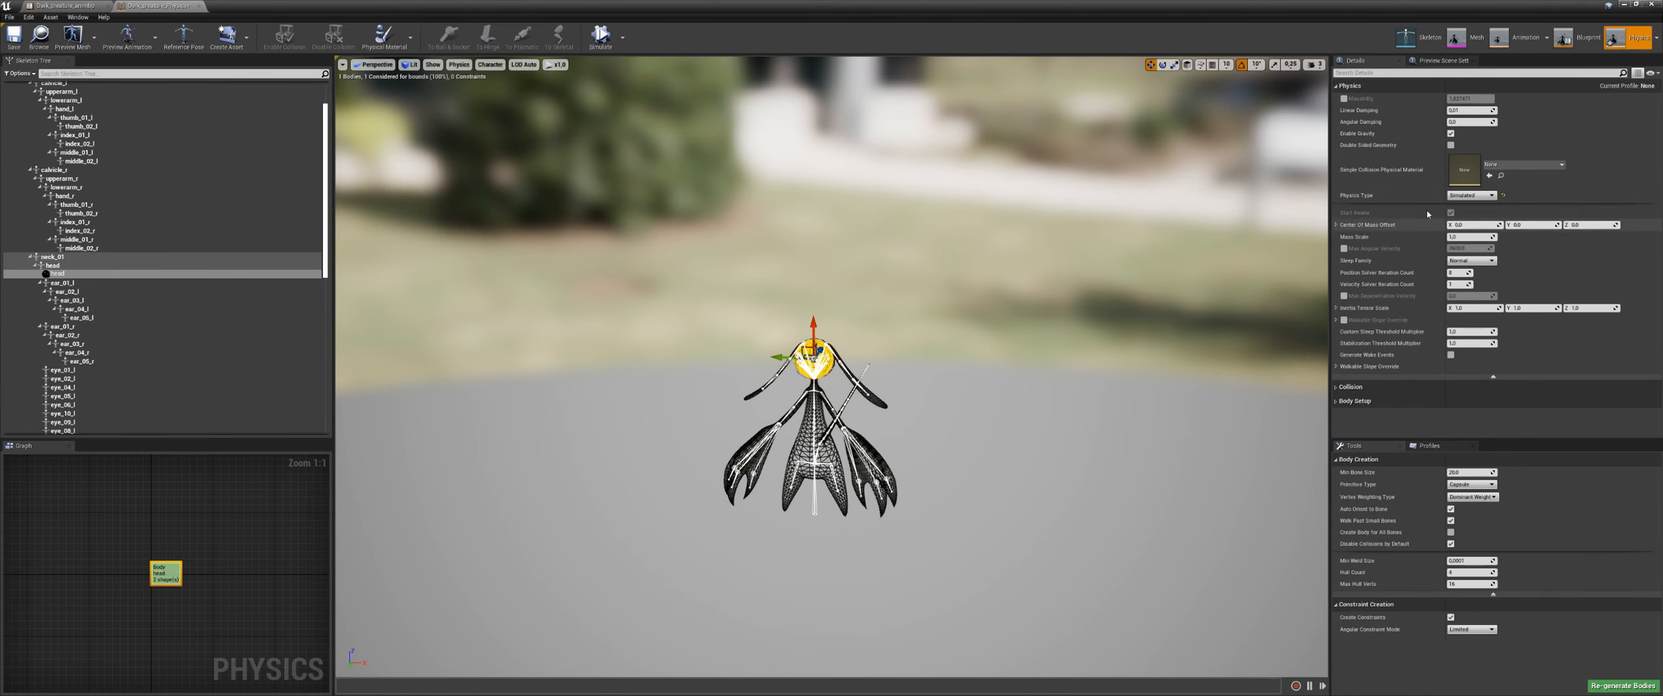
Step: Set the head body's Physics Type back to Kinematic, start the simulation and view the head up close
click(1489, 196)
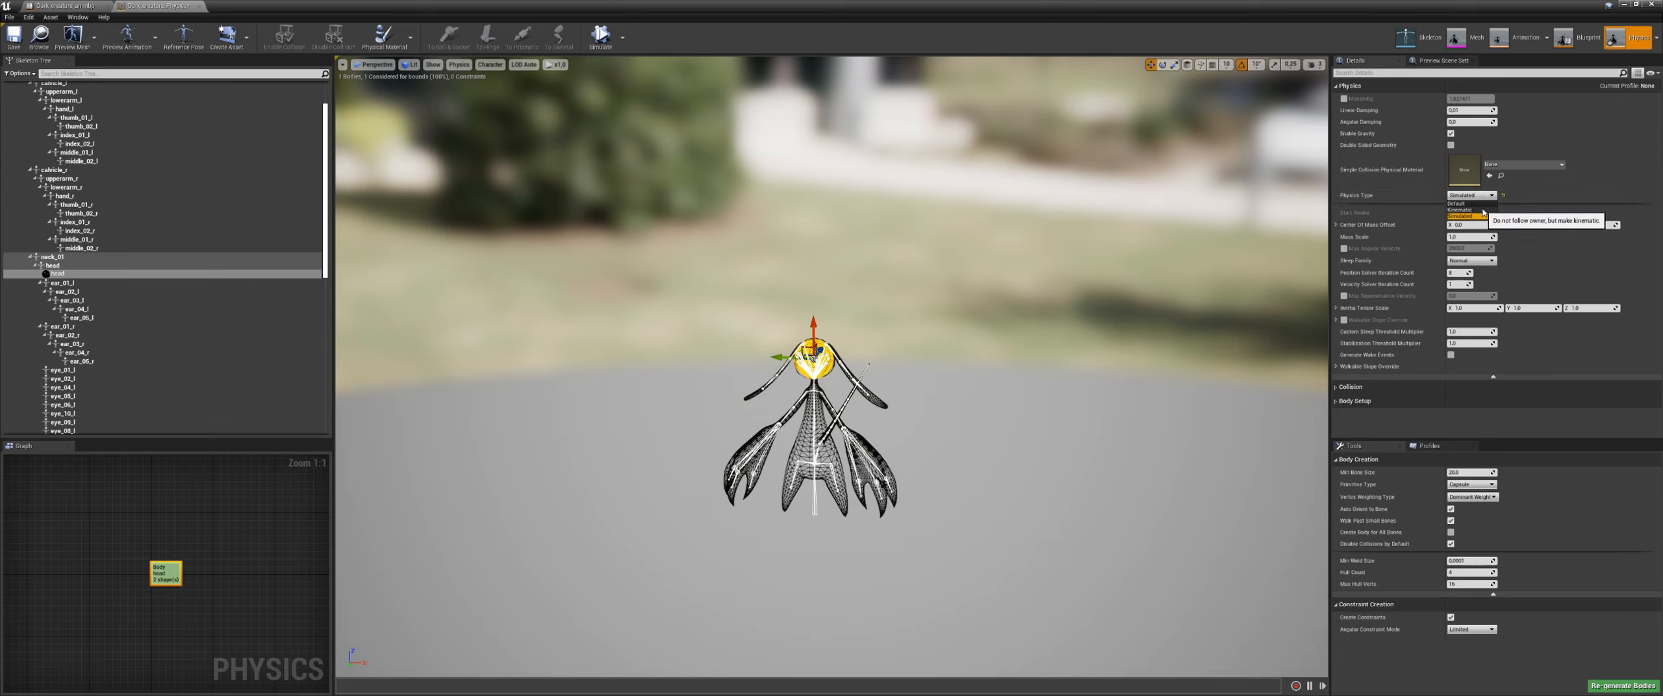
click(1483, 210)
click(602, 38)
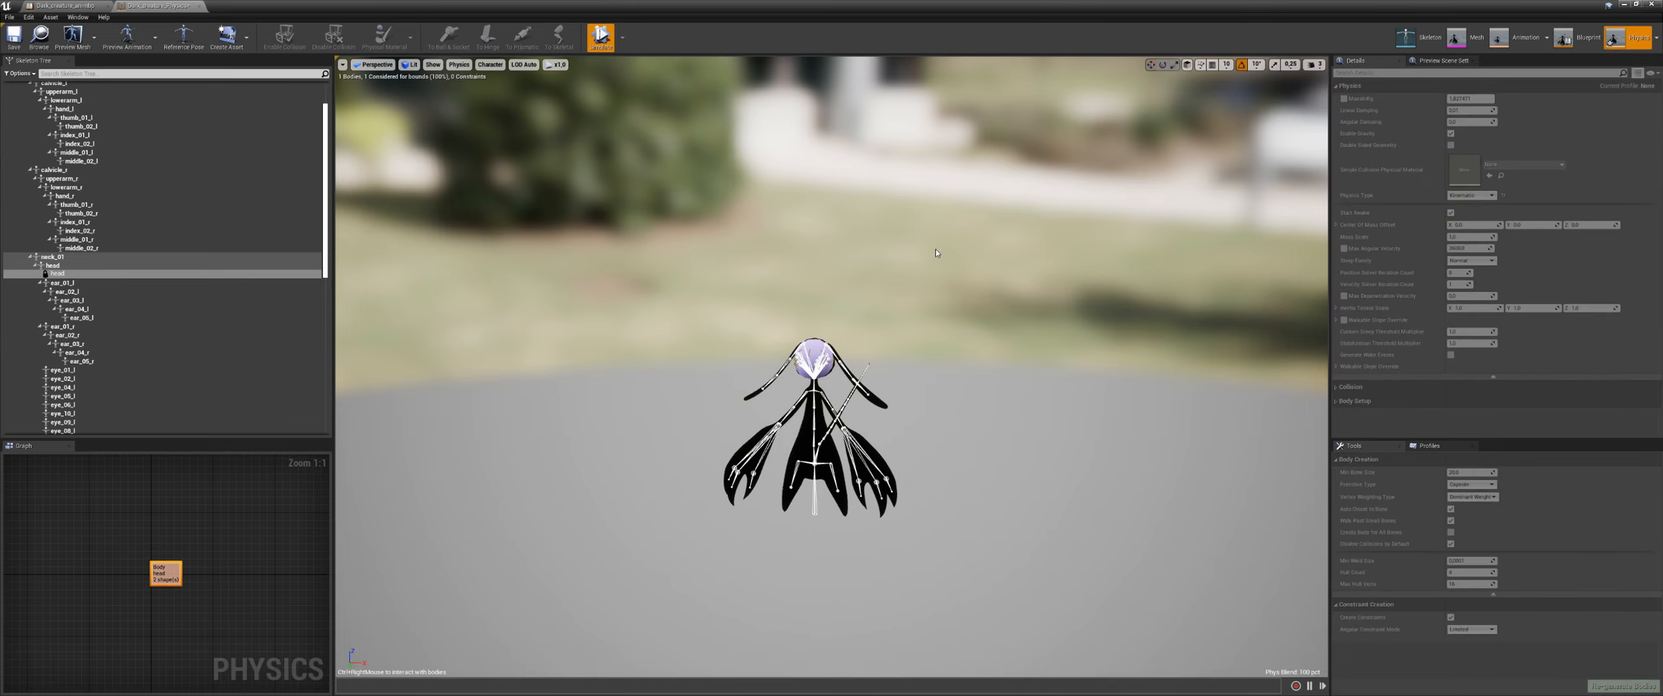
scroll(935, 250, up, 10)
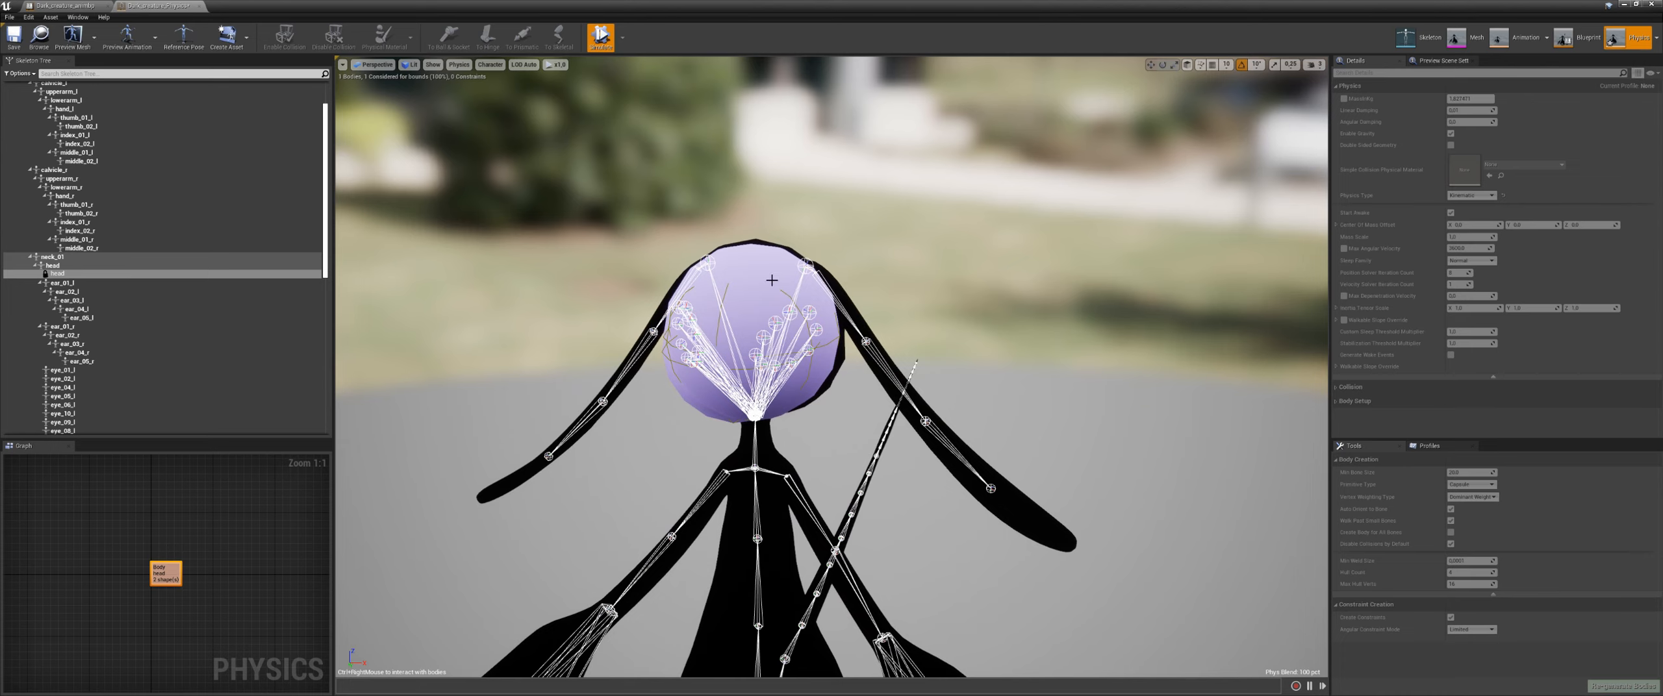
scroll(789, 303, up, 3)
alt+drag(789, 303, 887, 245)
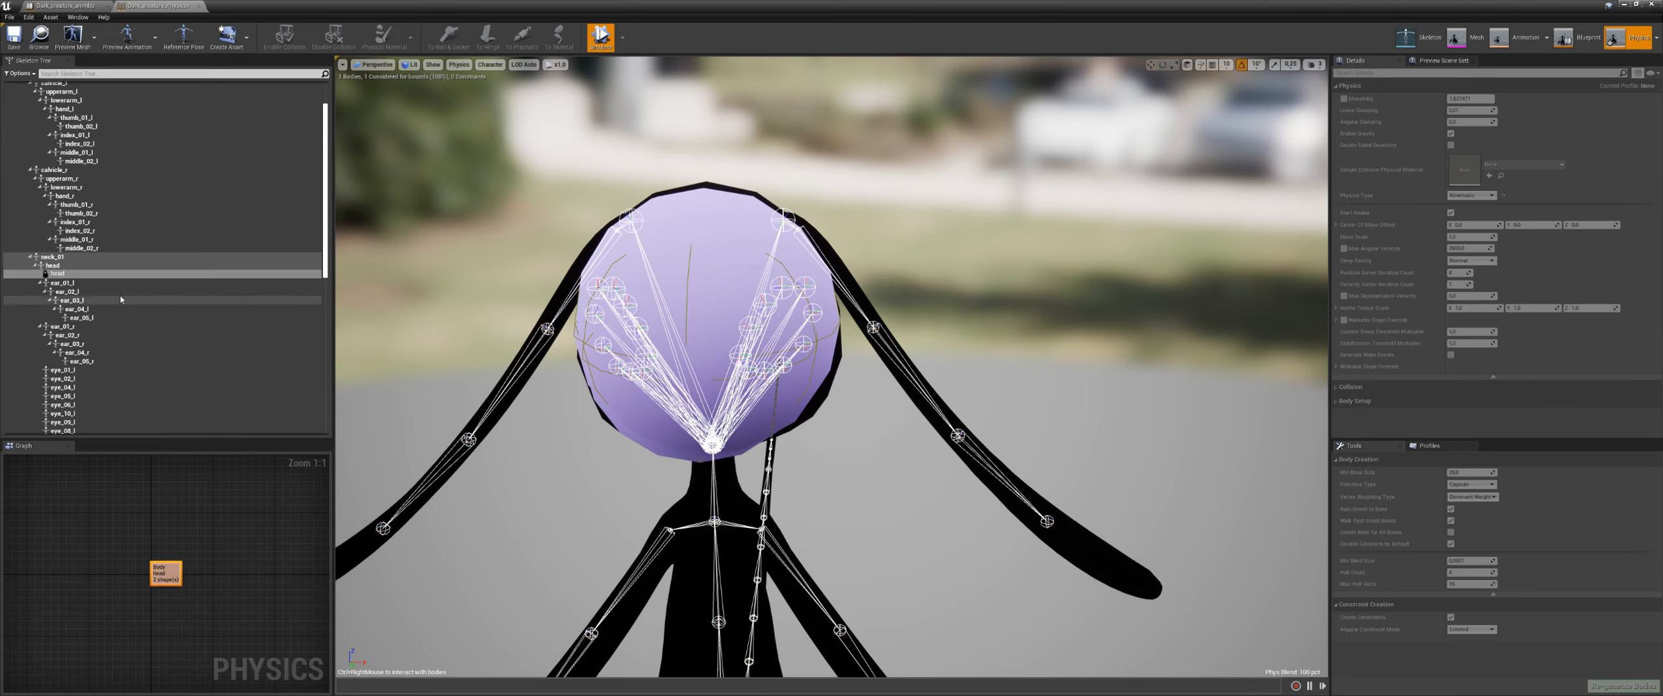
click(69, 284)
right_click(70, 286)
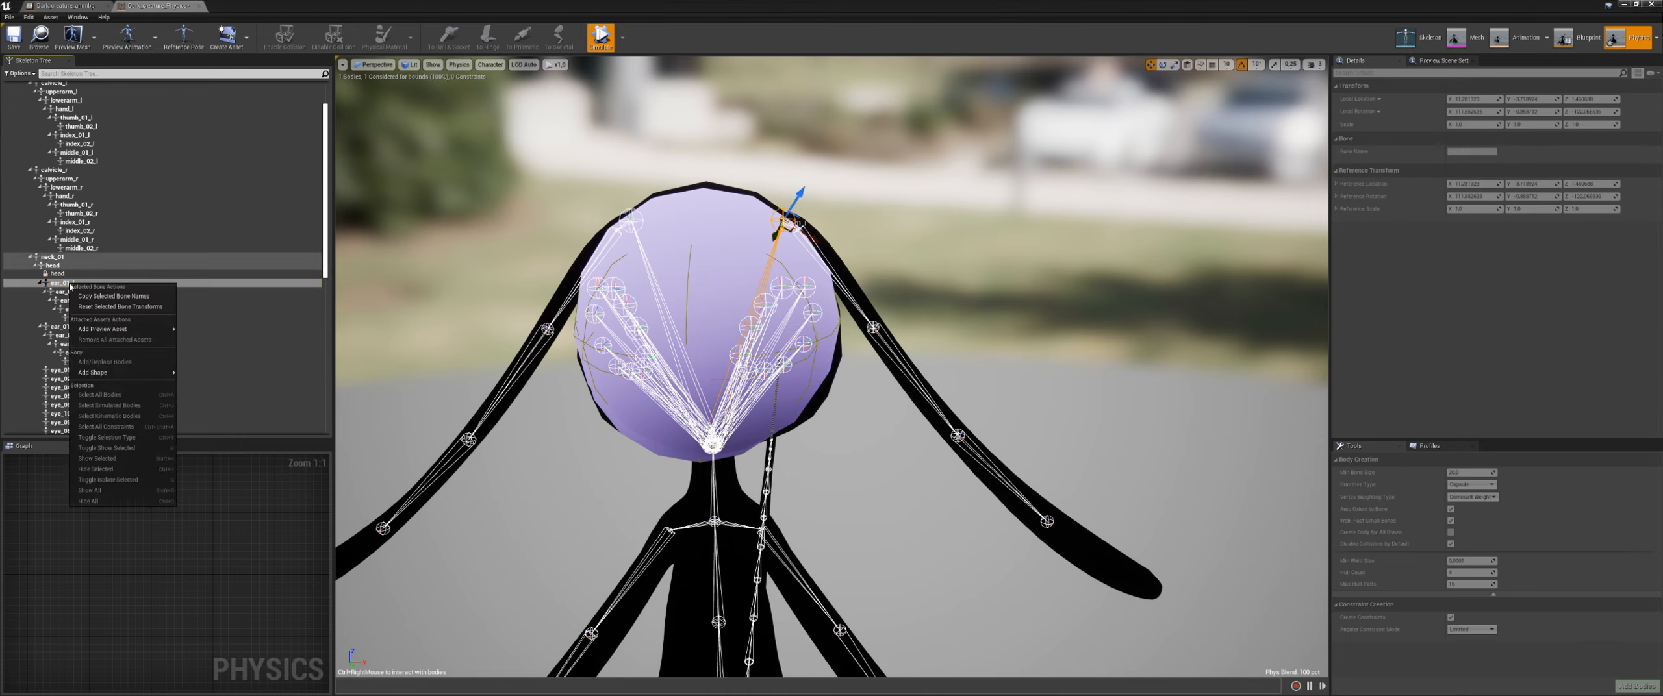
mouse_move(117, 377)
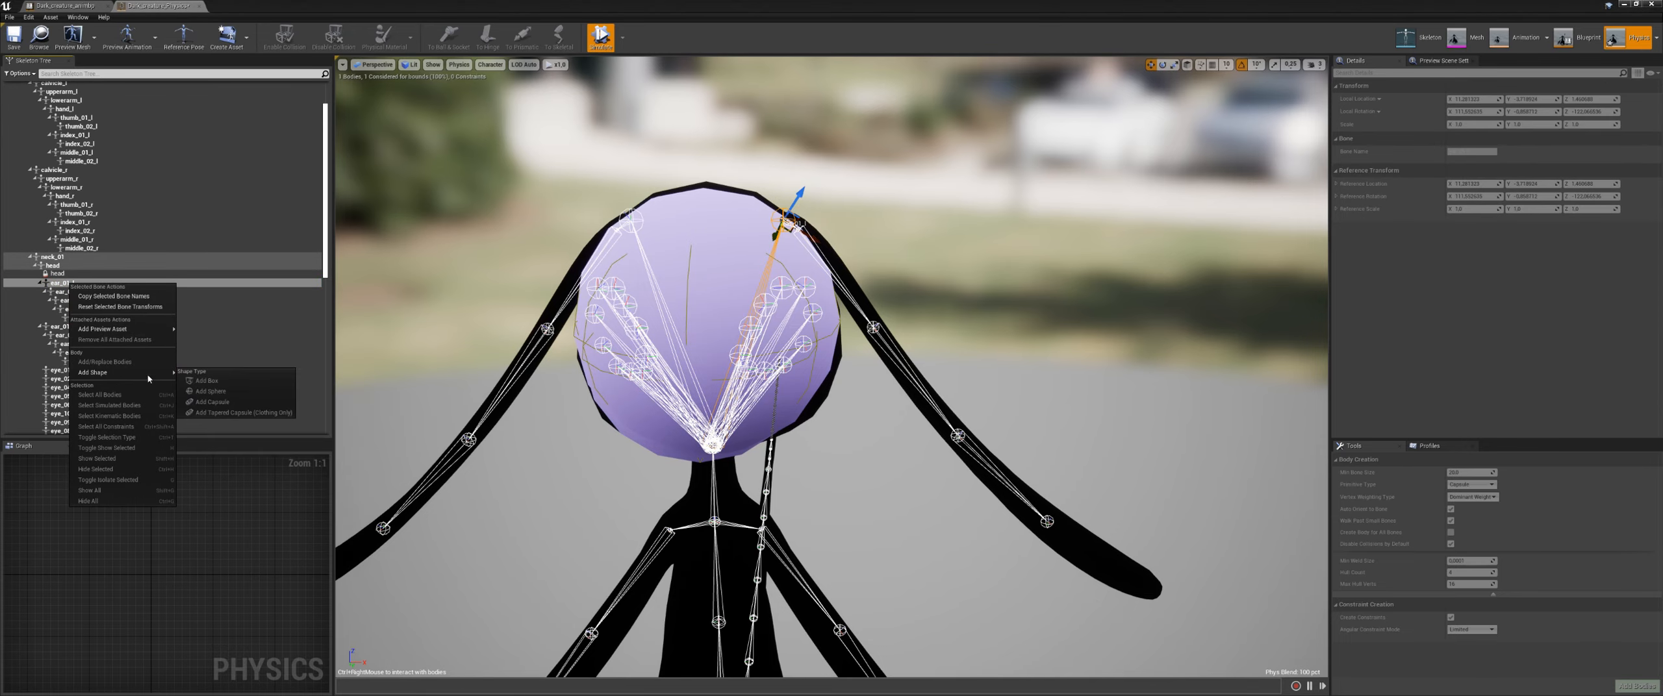
click(60, 283)
Step: Stop the simulation and add a box collision shape to the ear_01_l bone
click(600, 38)
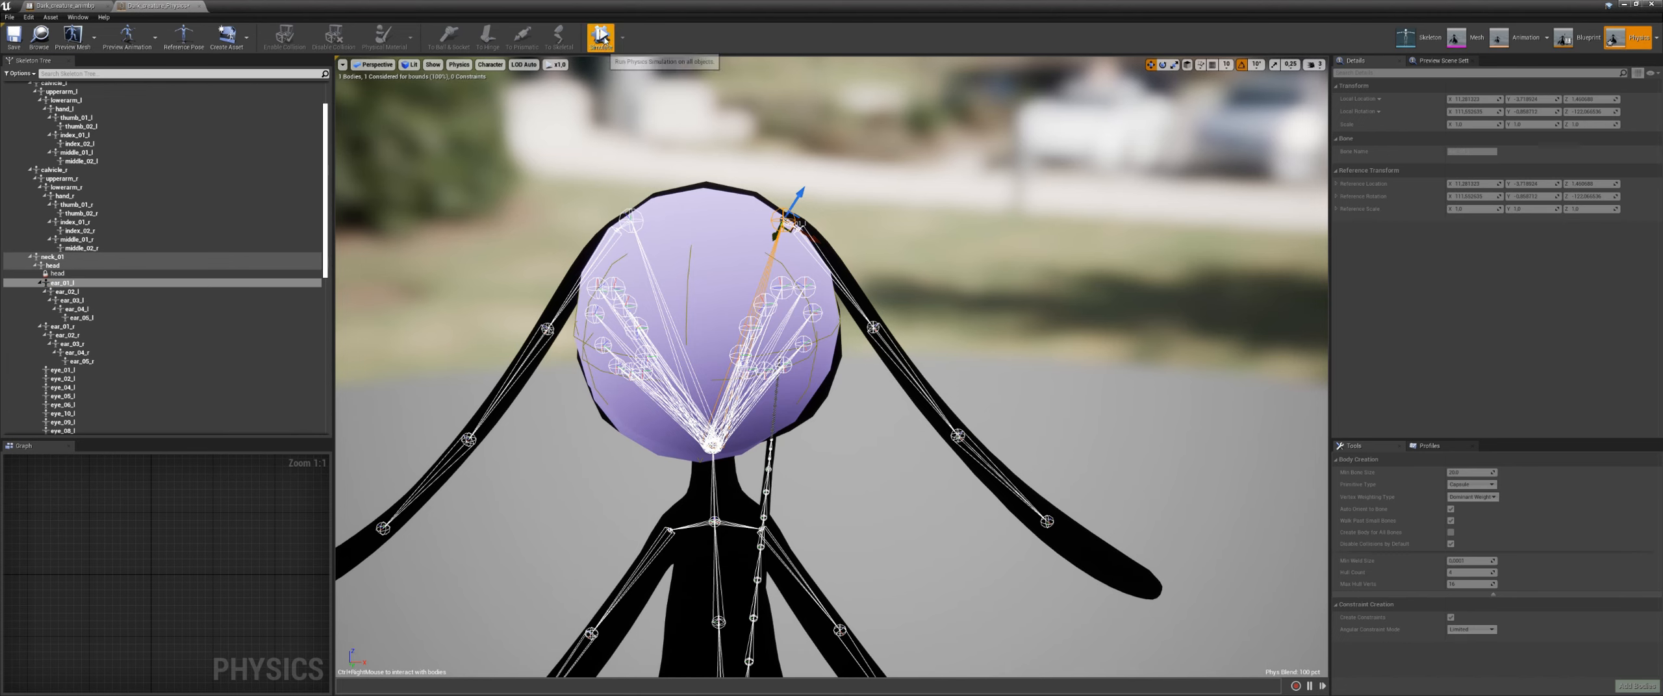
click(73, 285)
right_click(73, 284)
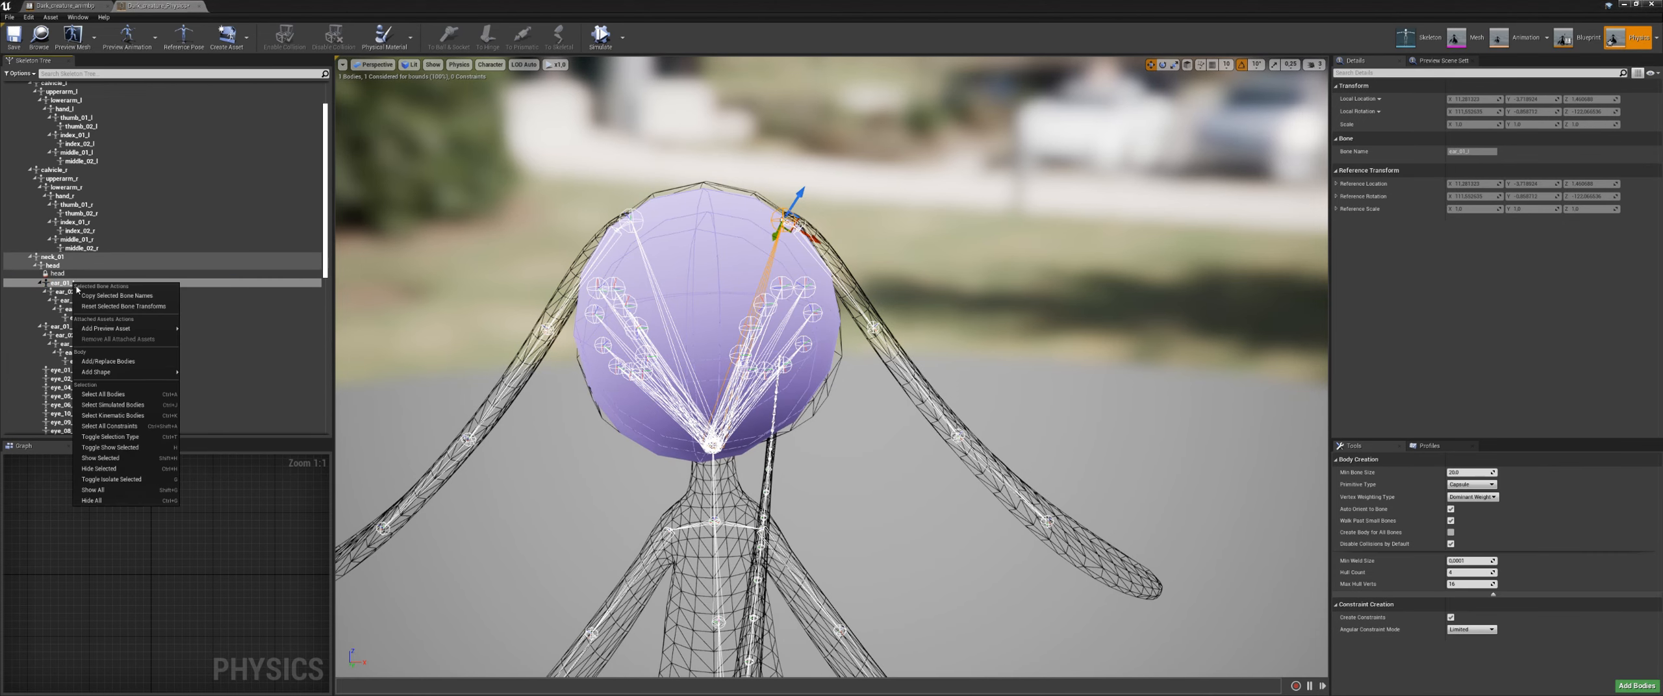
mouse_move(123, 372)
click(206, 385)
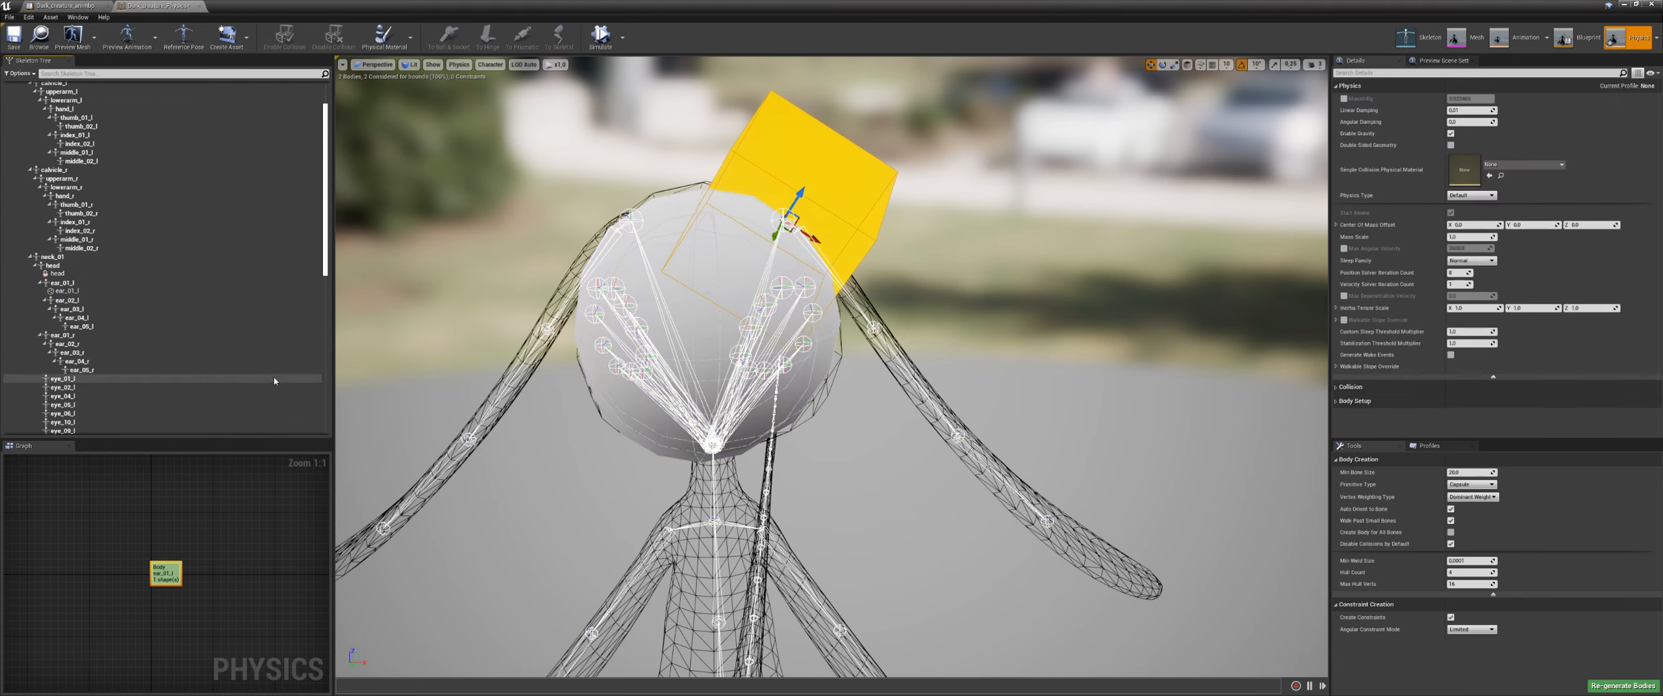
Step: Shrink and flatten the ear_01_l collision box and rotate it to follow the root of the ear
alt+drag(838, 405, 952, 309)
scroll(941, 350, up, 4)
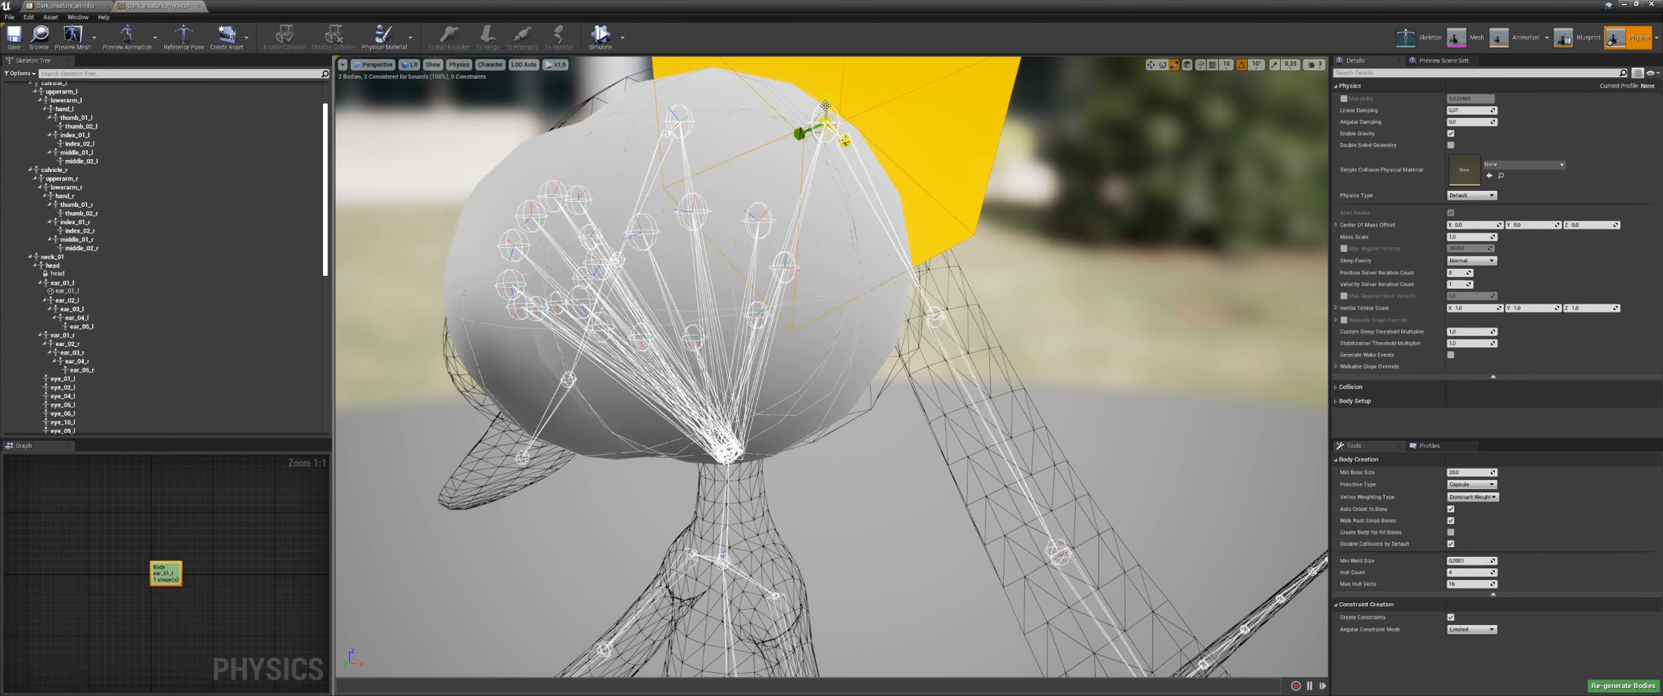
drag(826, 106, 899, 62)
key(e)
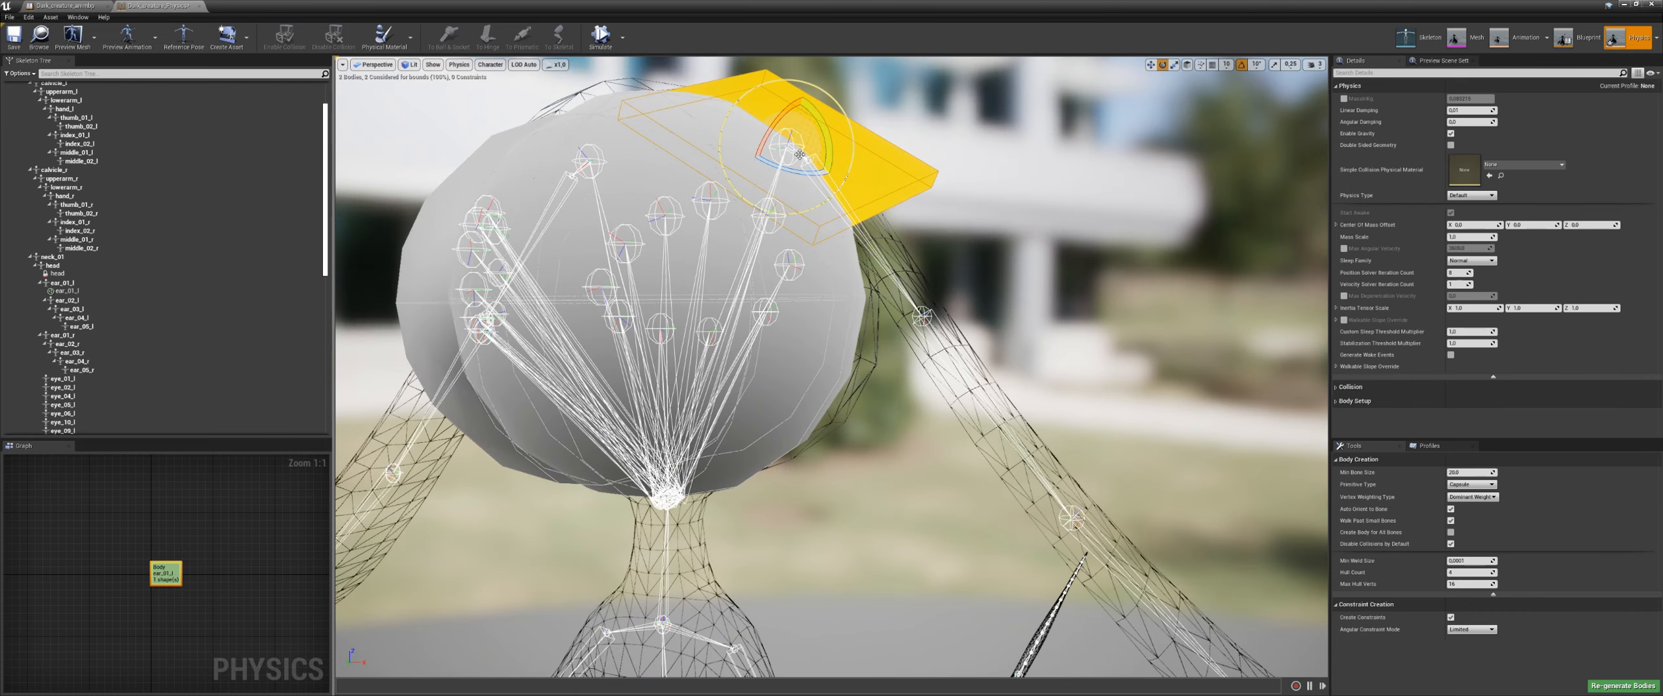
drag(805, 102, 823, 132)
Step: Refine the size and position of the ear_01_l box so a small, thin slab sits at the ear's root on the head
alt+drag(907, 278, 831, 385)
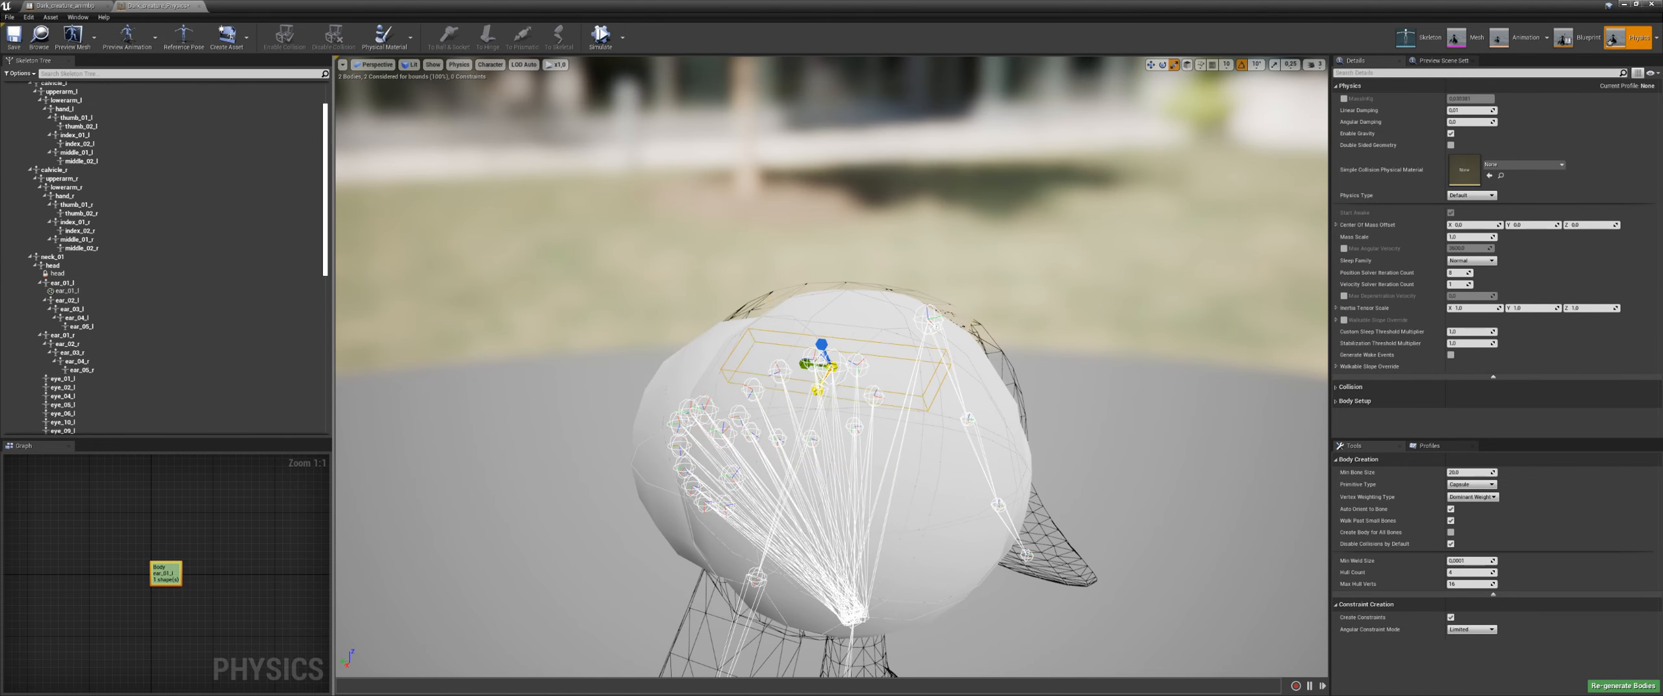
alt+drag(819, 398, 835, 266)
scroll(831, 364, up, 5)
scroll(832, 364, down, 5)
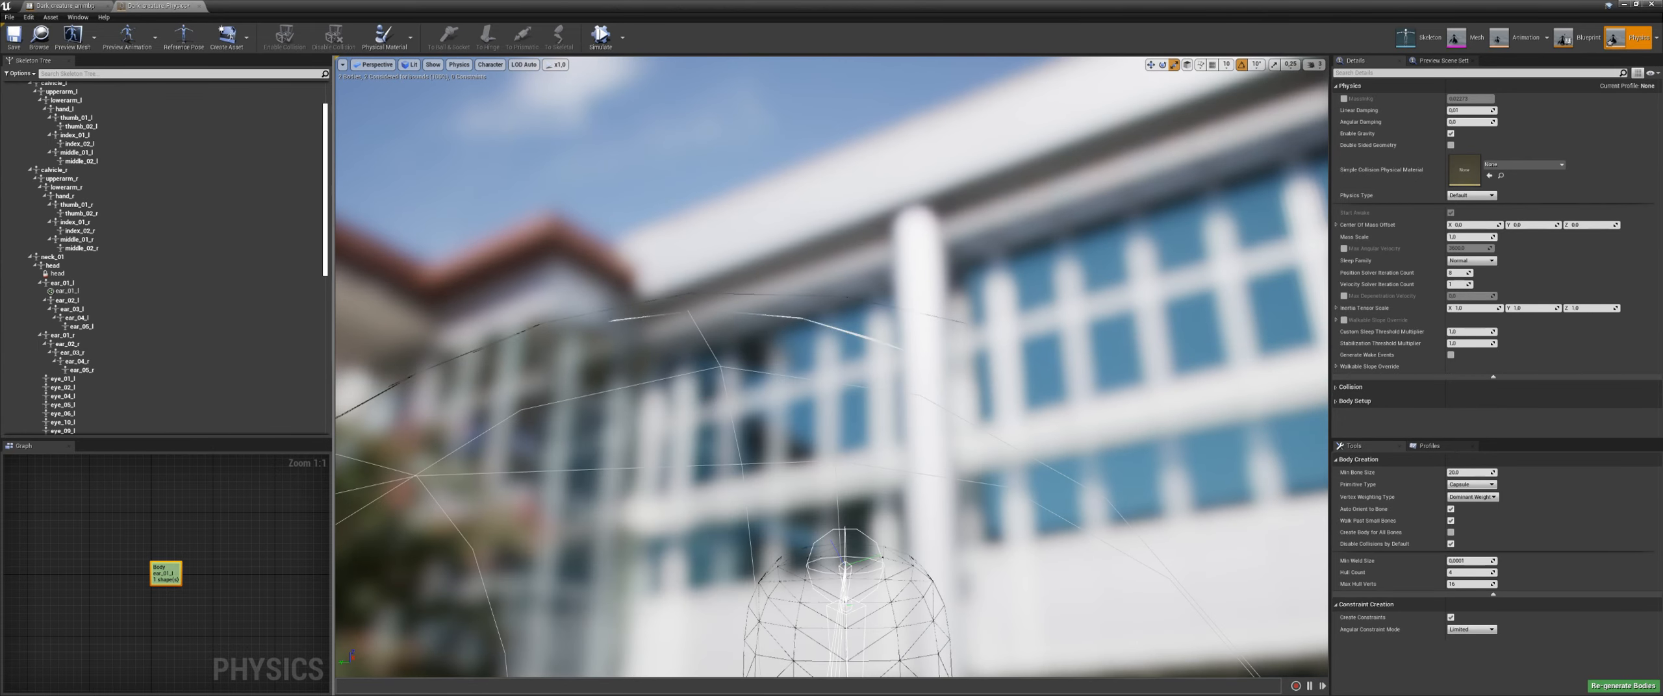
alt+drag(875, 410, 873, 392)
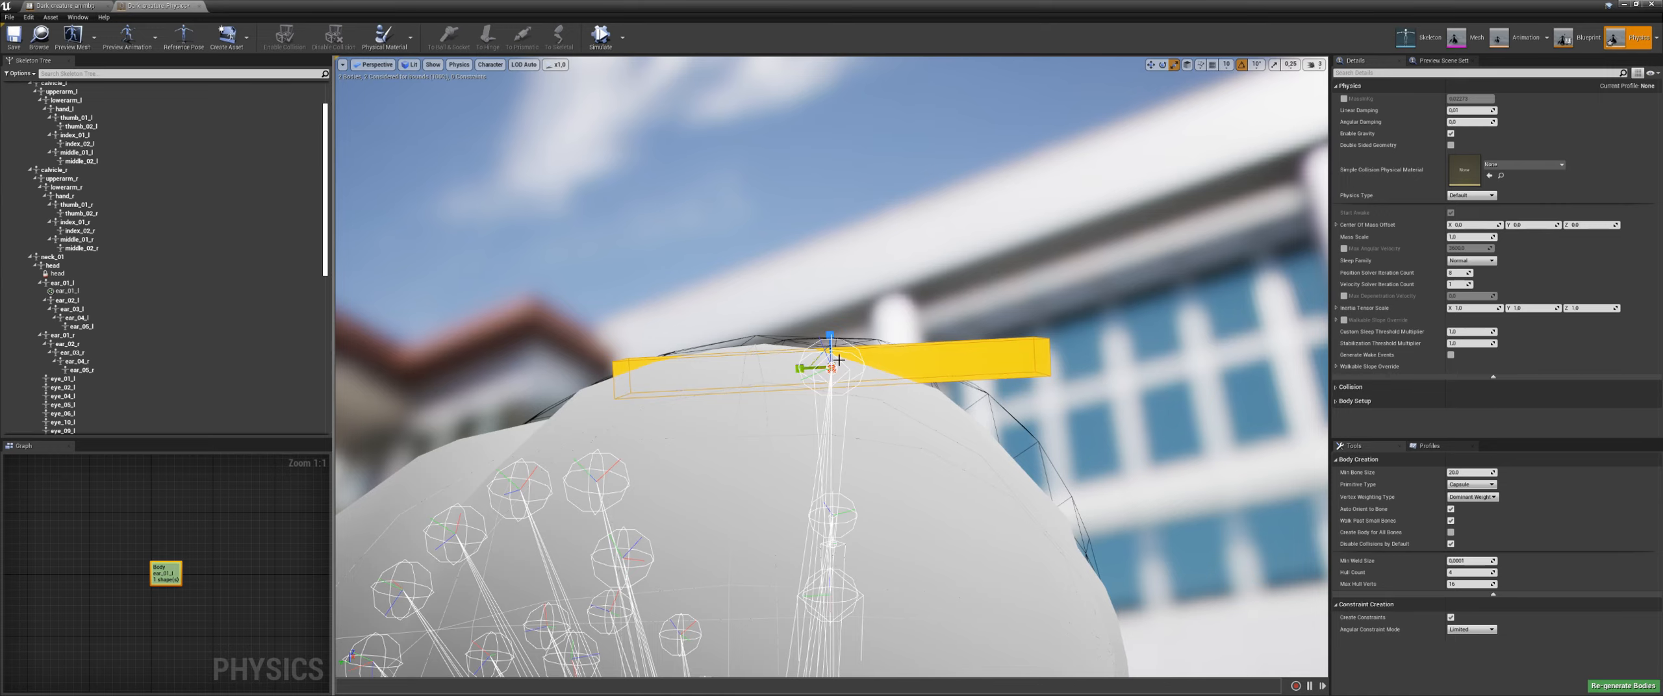
drag(829, 334, 1039, 350)
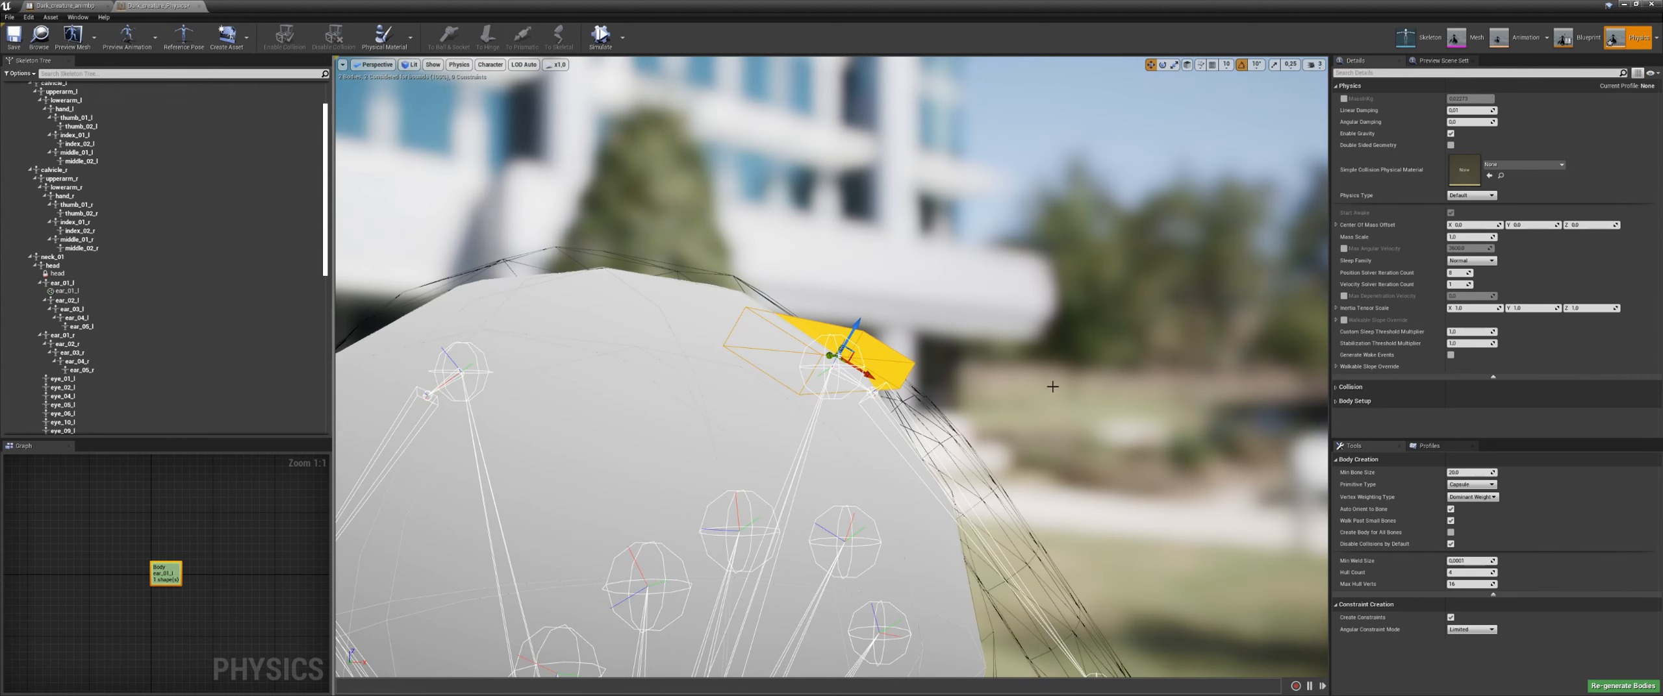
Step: Set the ear_01_l body's Physics Type to Simulated and test it in a simulation
click(1471, 195)
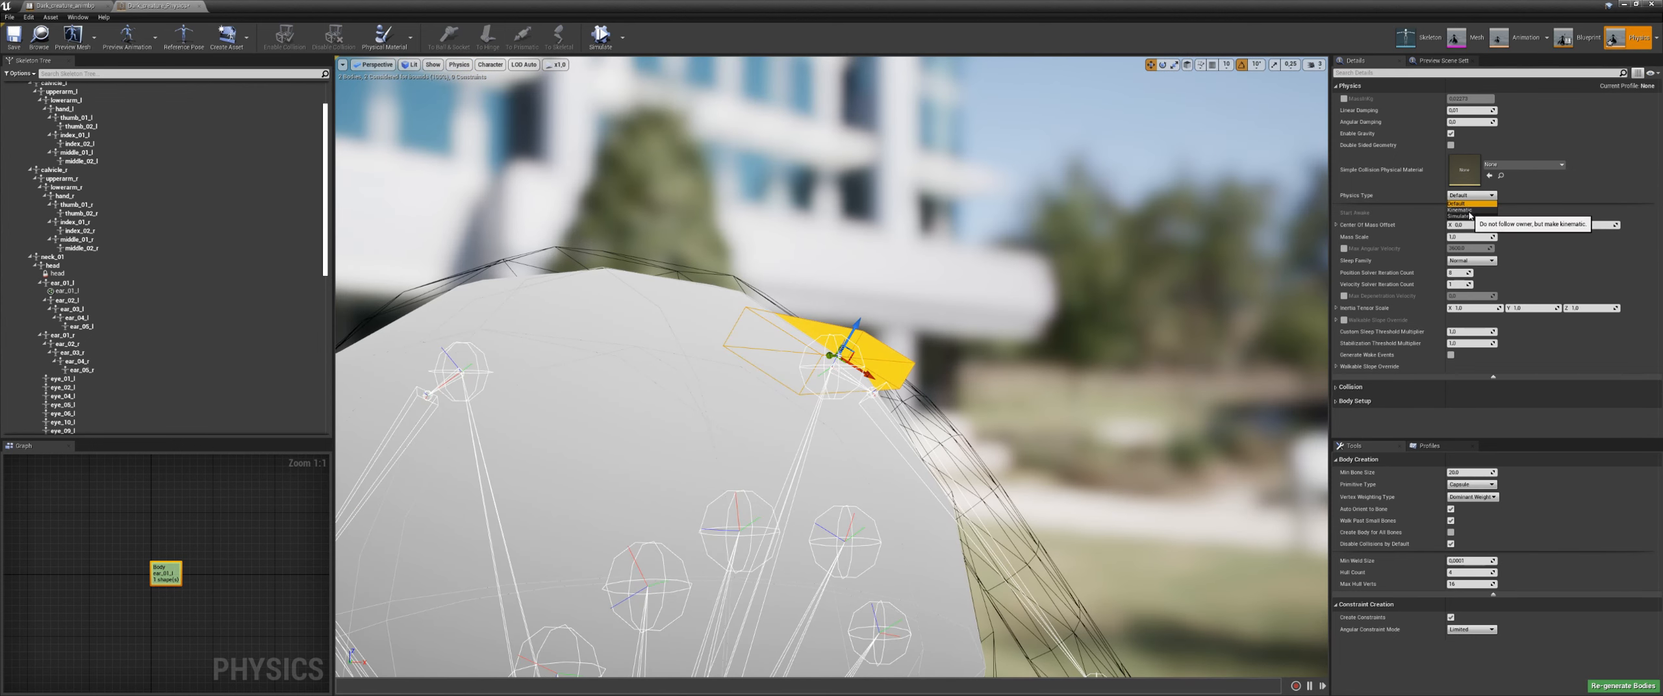
click(1463, 216)
click(609, 37)
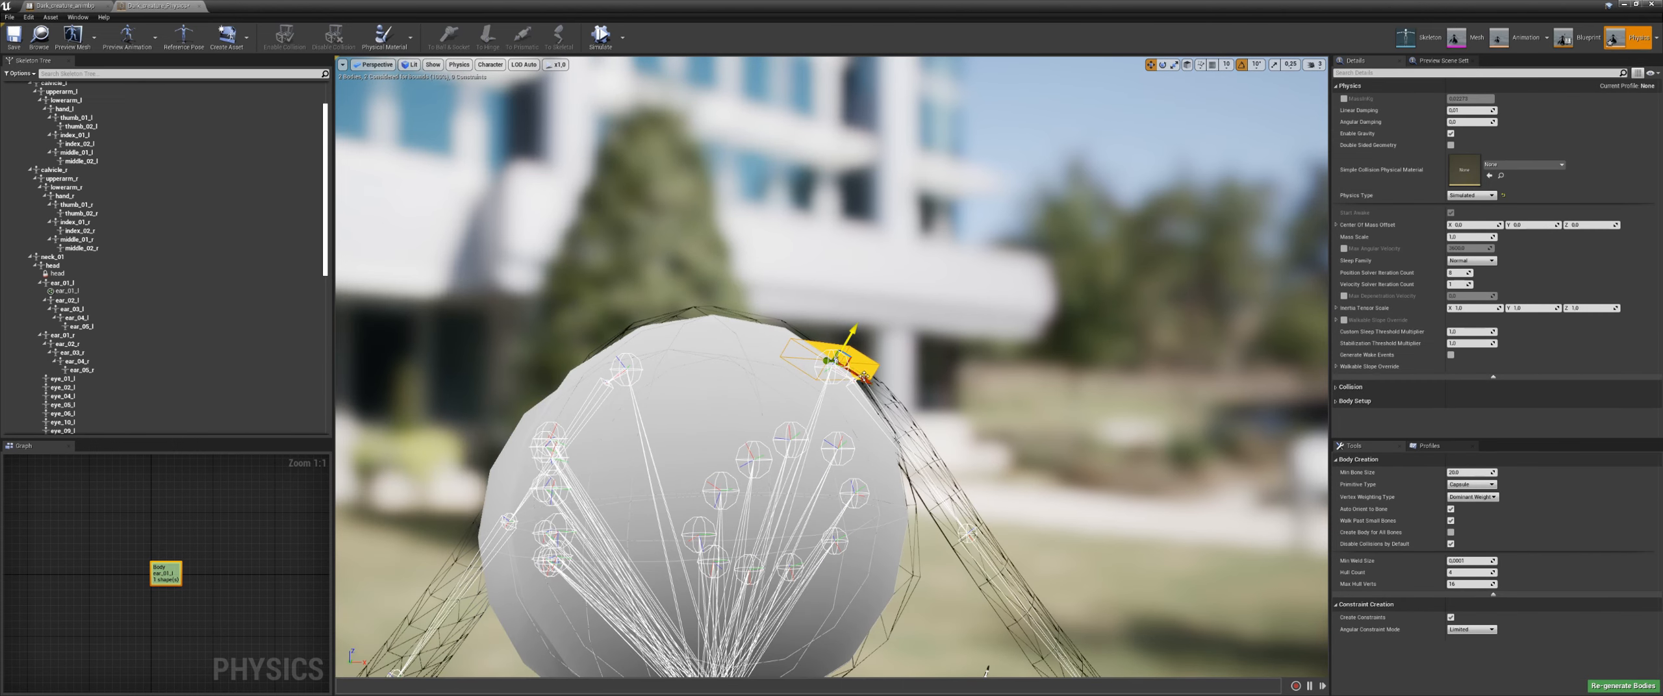
Step: Select the head and ear_01_l bodies together and enable collision between them
click(735, 337)
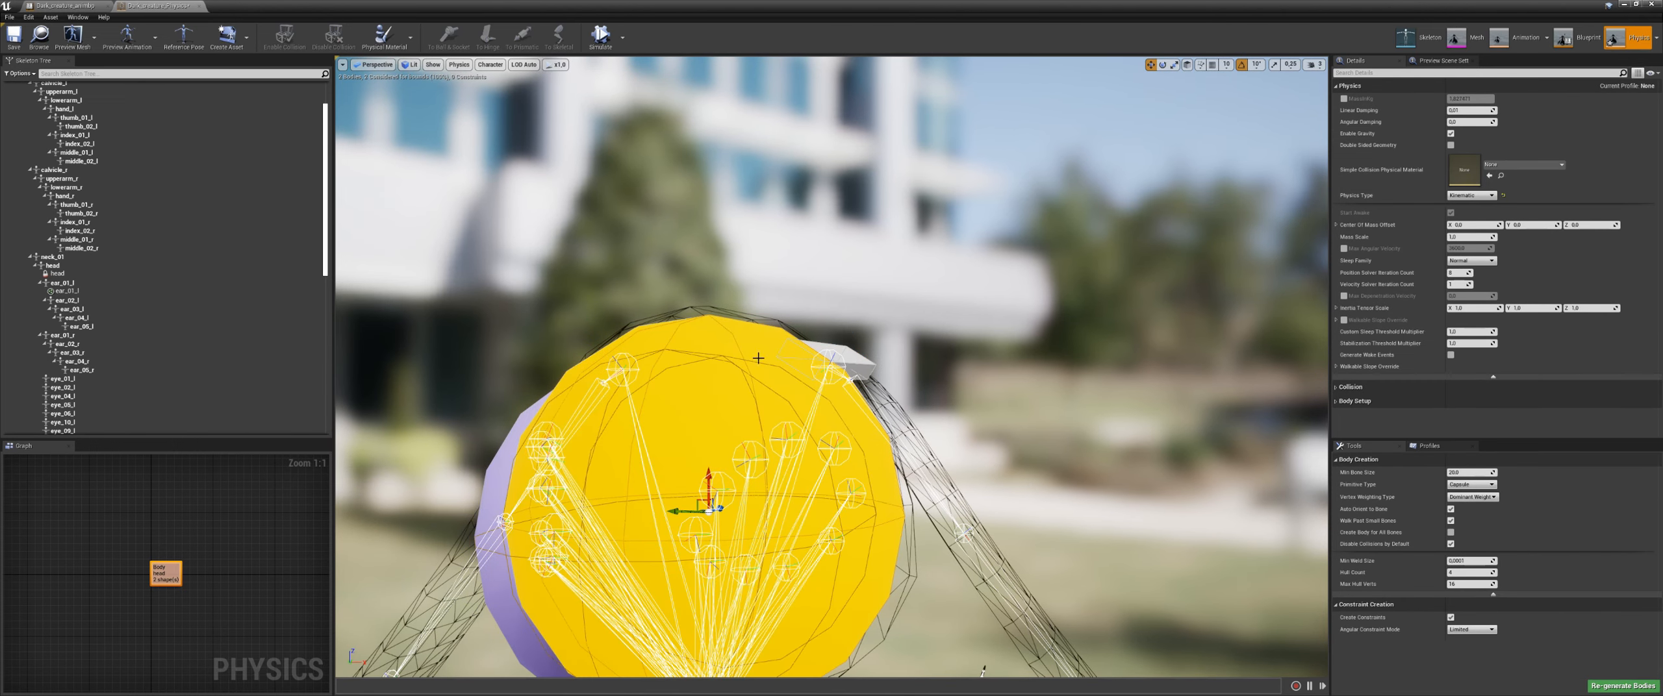
click(855, 358)
ctrl+click(763, 375)
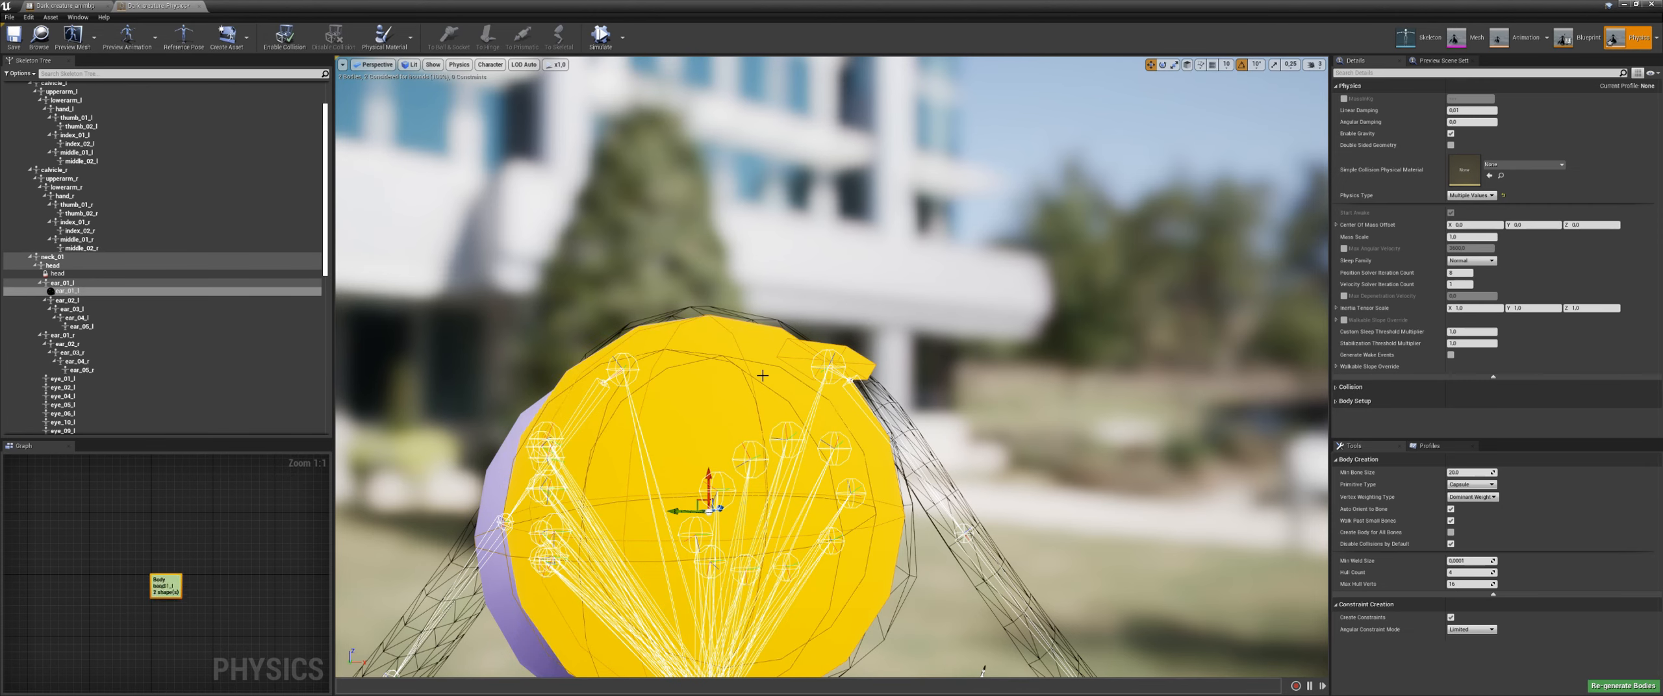
alt+drag(724, 435, 688, 428)
ctrl+click(541, 405)
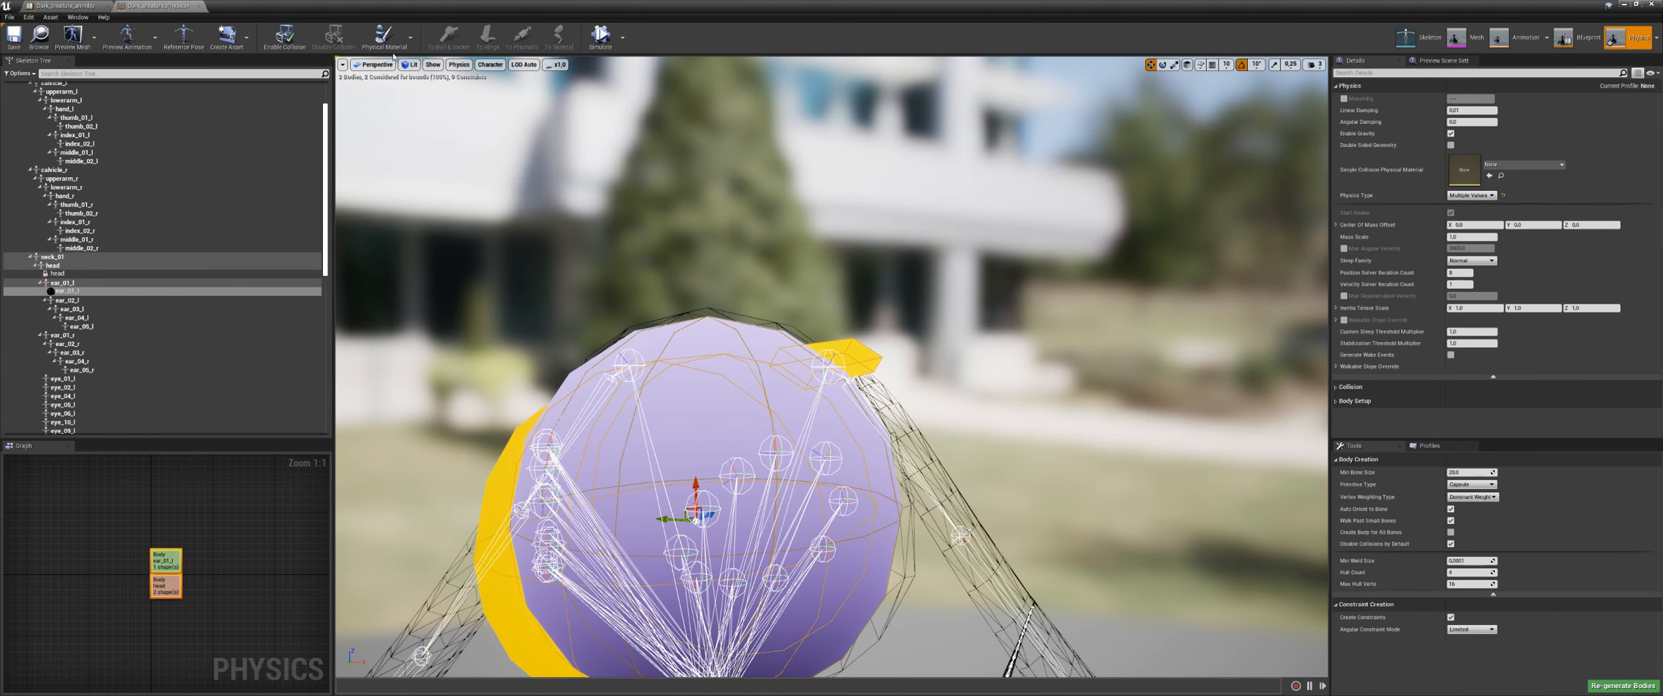
click(295, 44)
ctrl+click(884, 432)
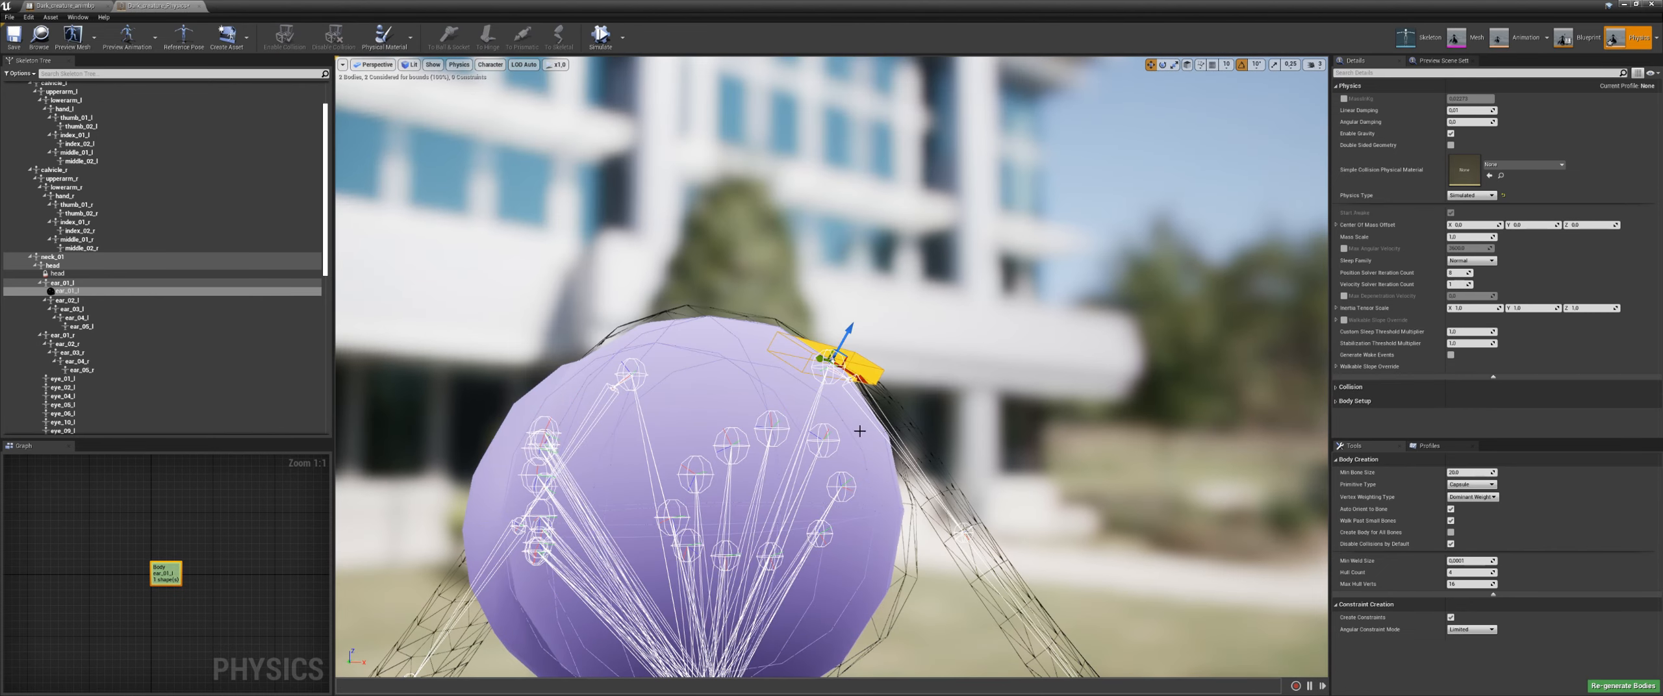
Step: Disable collision between the head and ear_01_l bodies, and check the pair with only the ear body selected
click(861, 432)
alt+drag(887, 406, 849, 439)
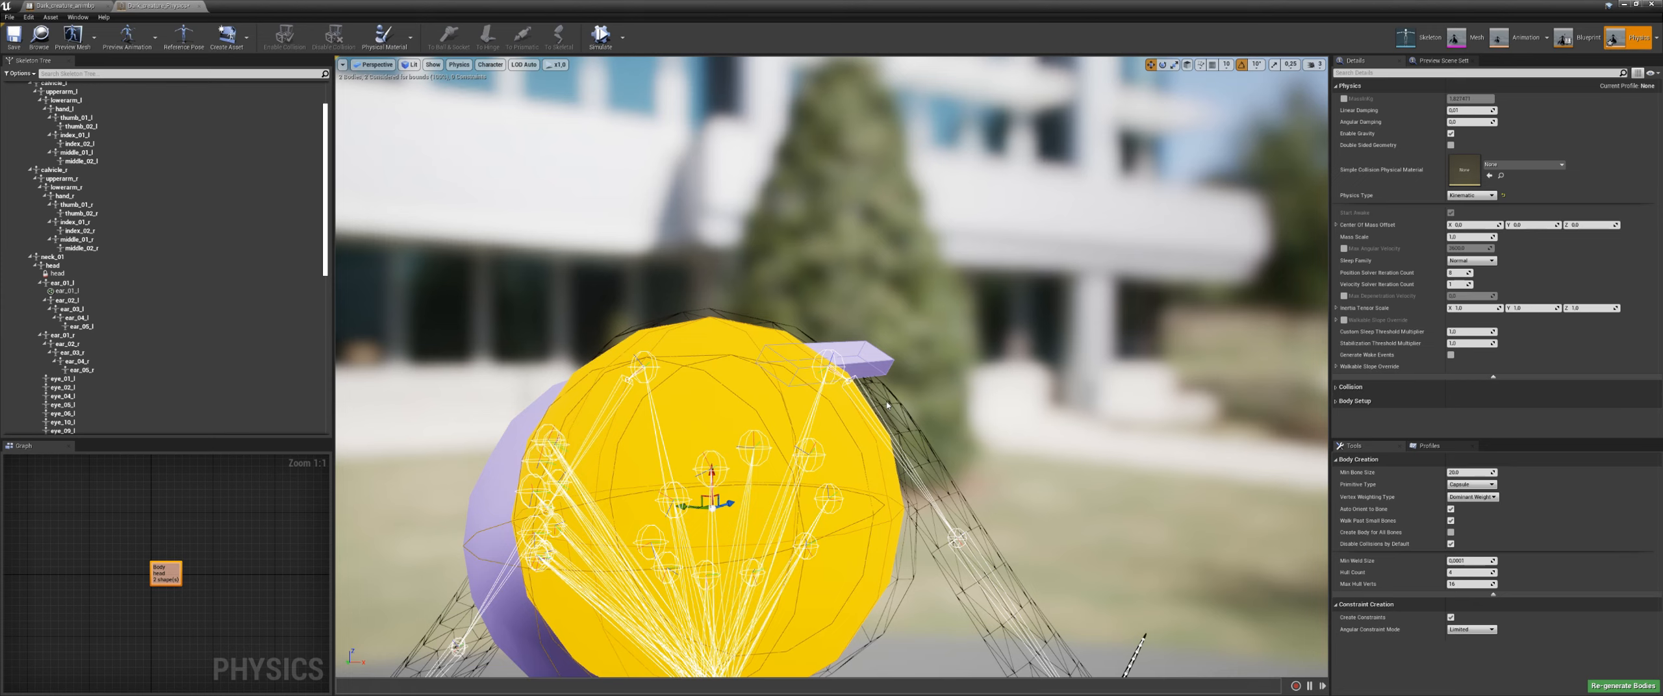
click(870, 361)
click(335, 41)
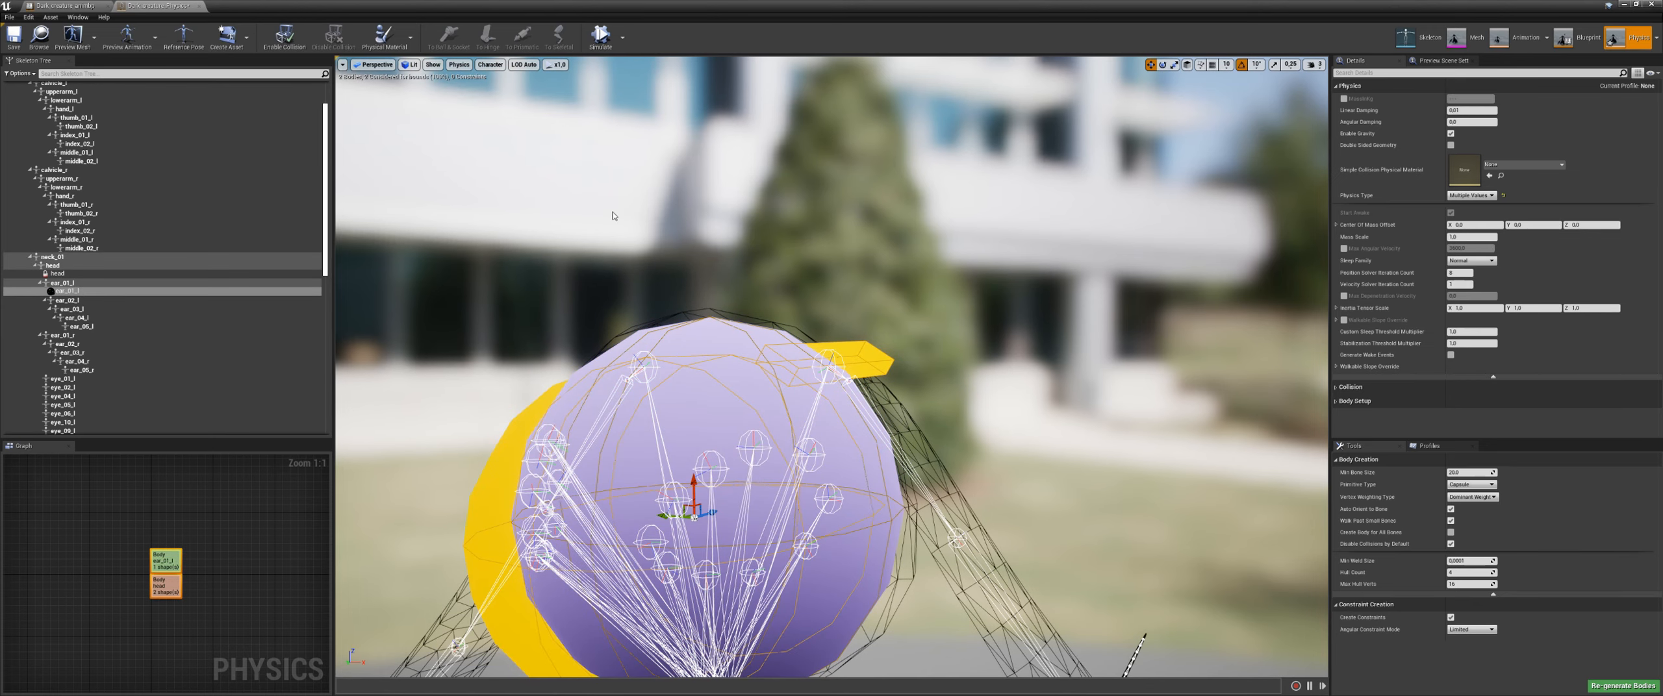
click(877, 358)
alt+drag(876, 359, 661, 365)
alt+drag(746, 407, 688, 409)
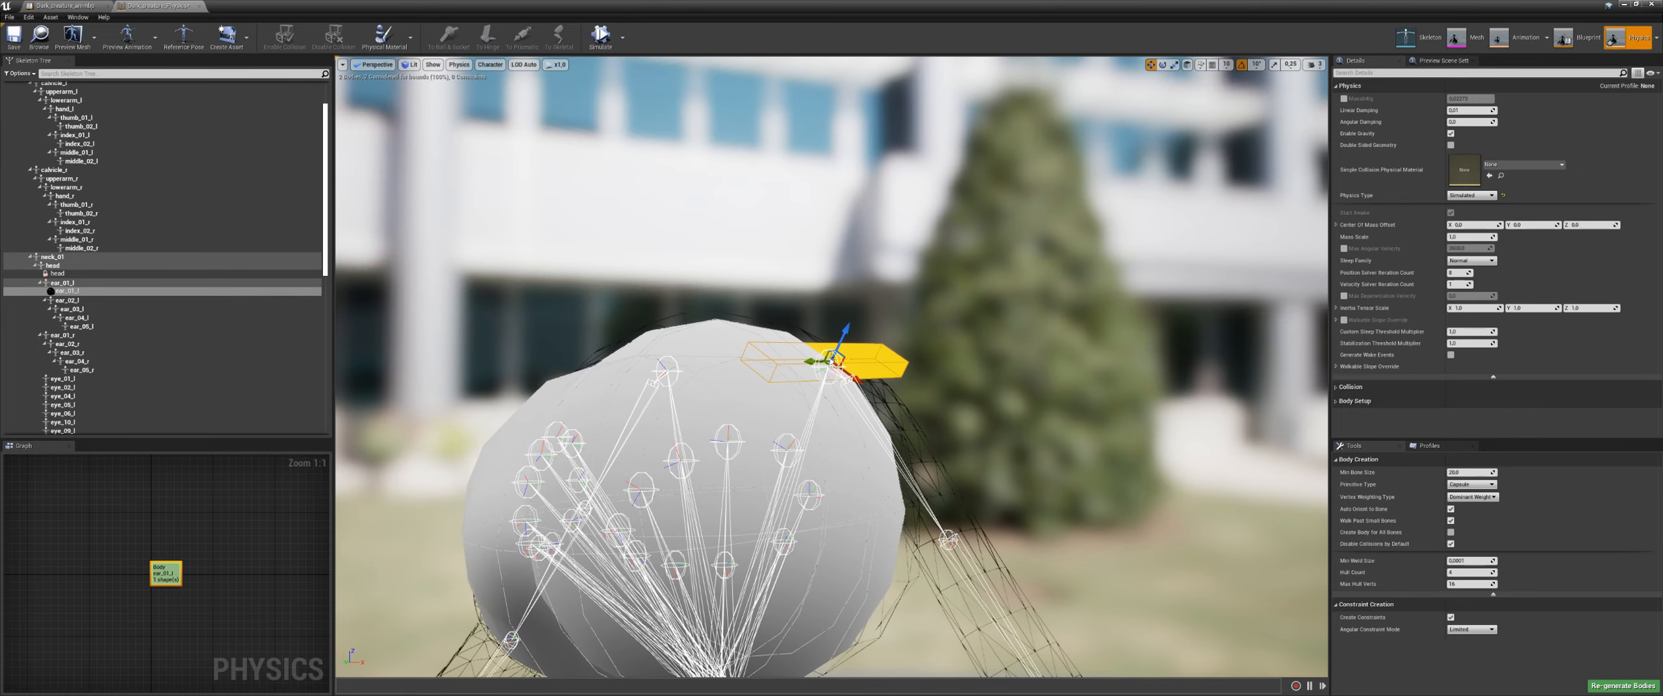
Step: Add the head to the ear_01_l selection and enable their mutual collision again
ctrl+click(721, 380)
click(291, 39)
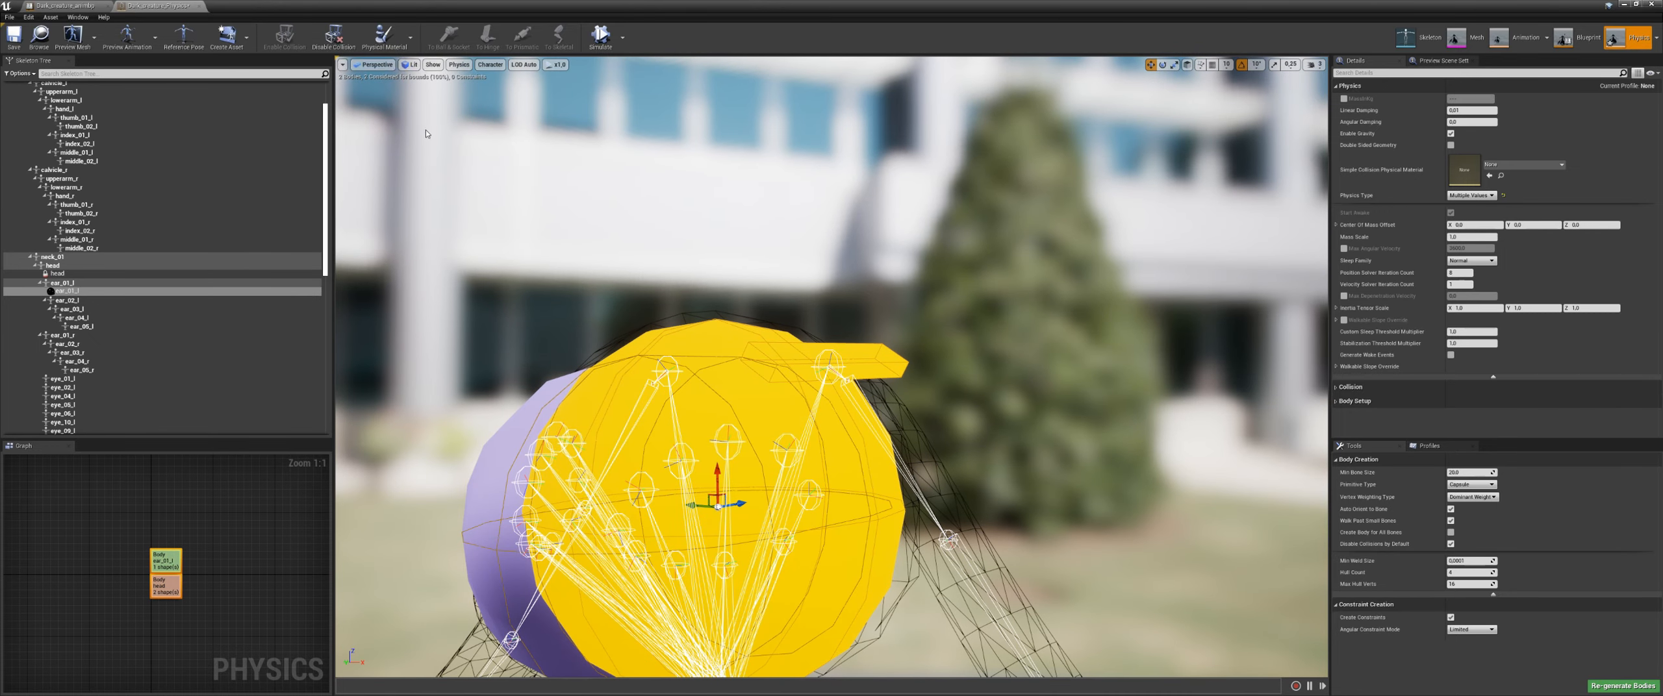
ctrl+click(904, 460)
alt+drag(808, 441, 747, 443)
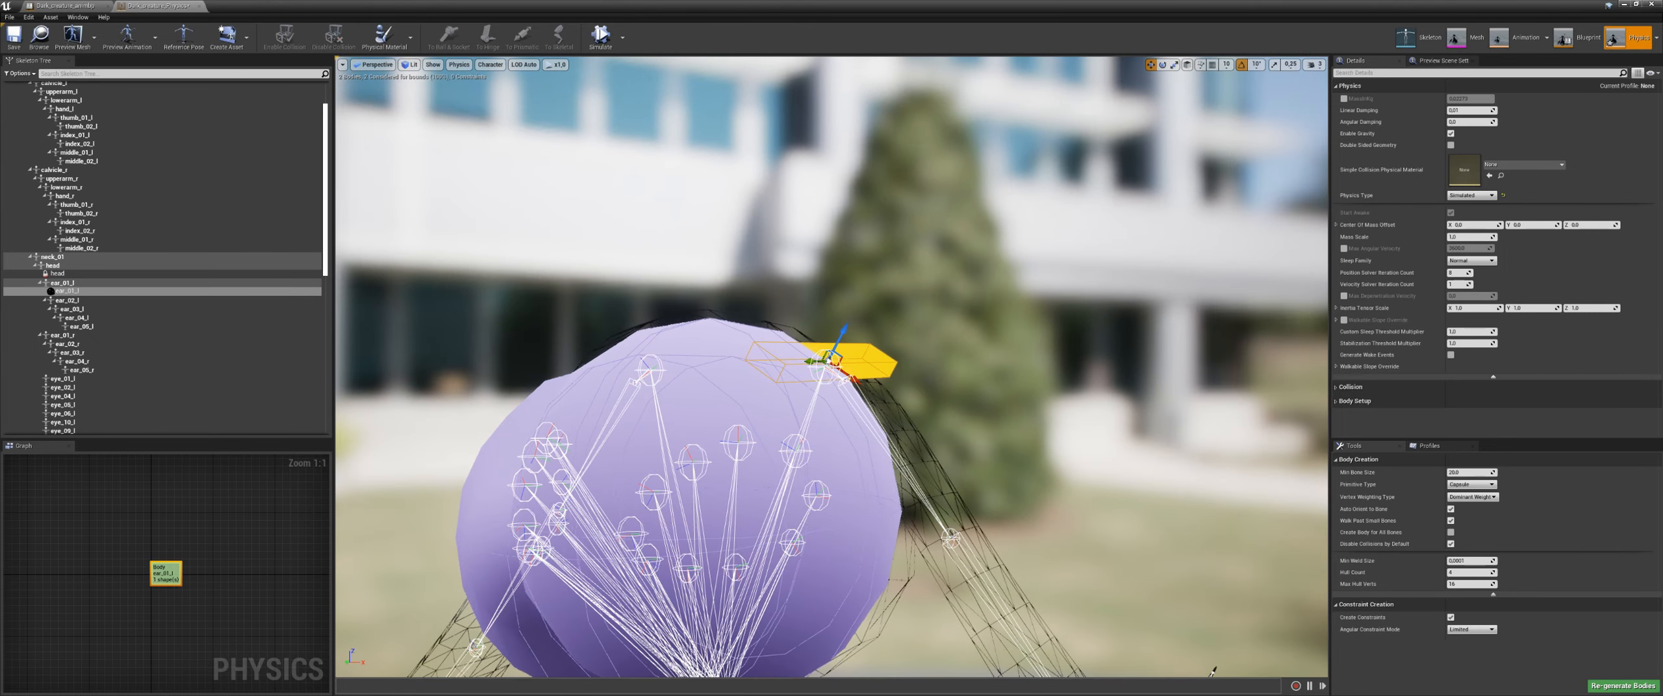
Step: Run a short simulation with head and ear collision enabled, viewing the head from another angle, and stop it
click(597, 29)
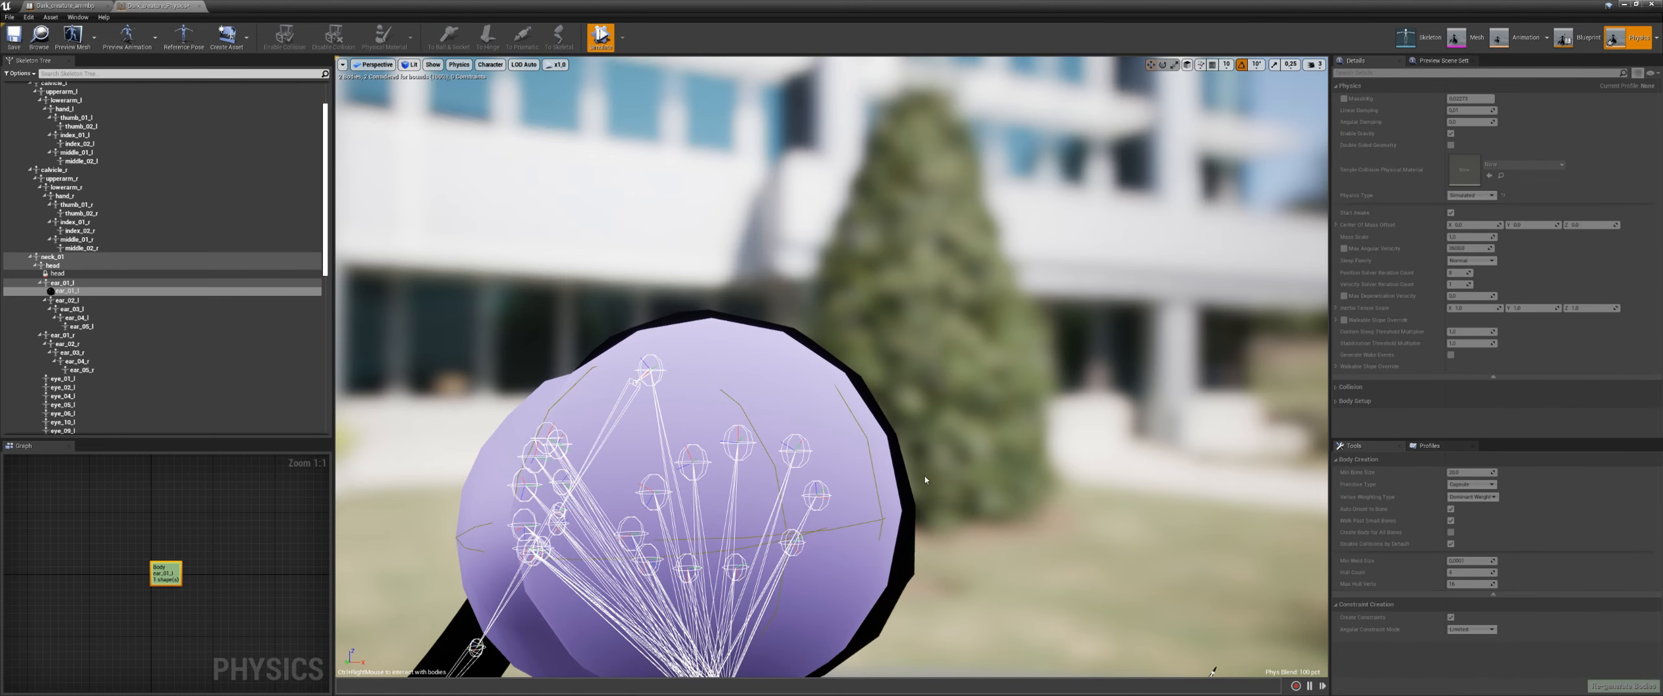
alt+drag(925, 480, 885, 375)
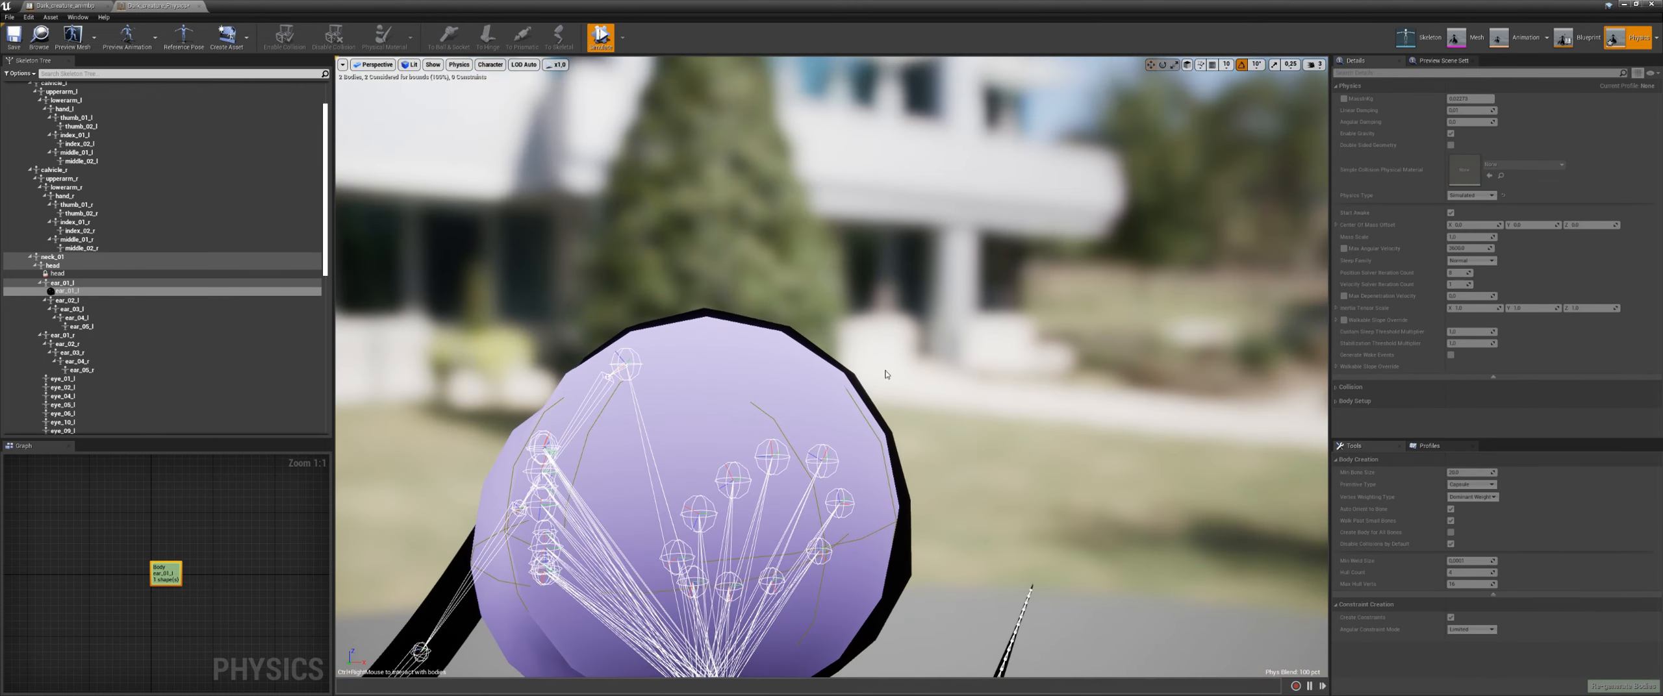
click(596, 36)
Step: Frame the ear_01_l box, turn off rotation snapping and adjust the box's rotation to match the head's surface
key(f)
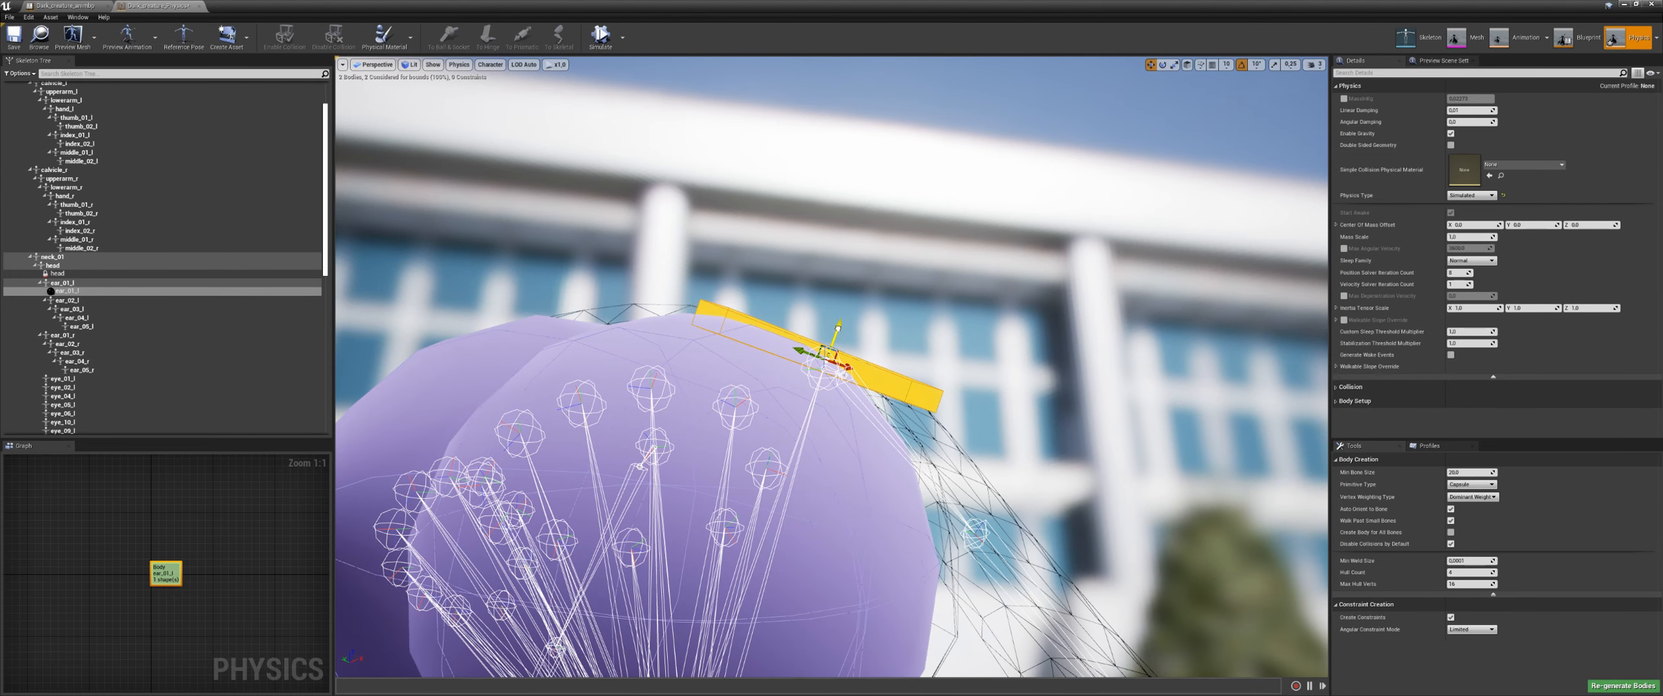
key(e)
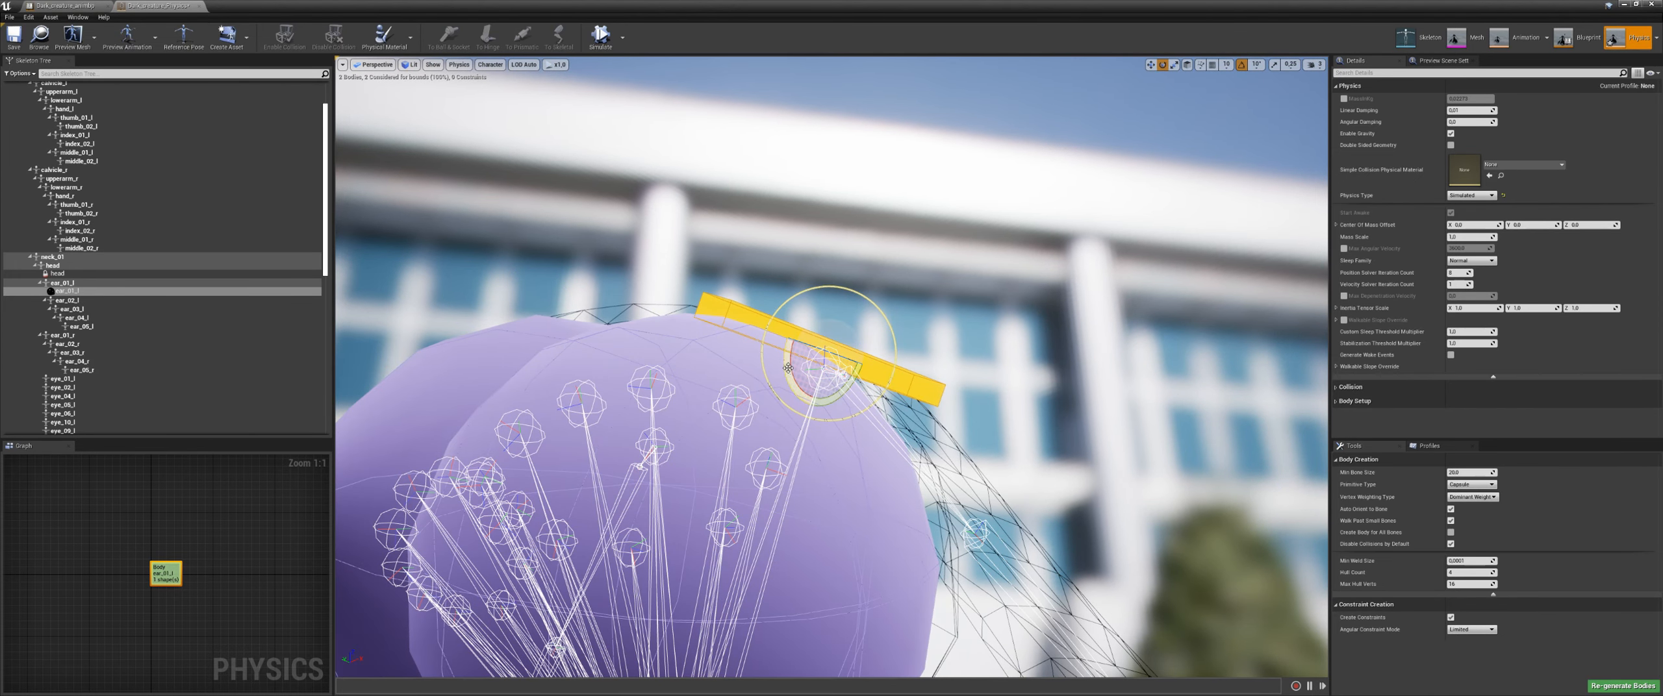
mouse_move(787, 369)
mouse_down()
mouse_move(793, 344)
mouse_move(787, 368)
mouse_up()
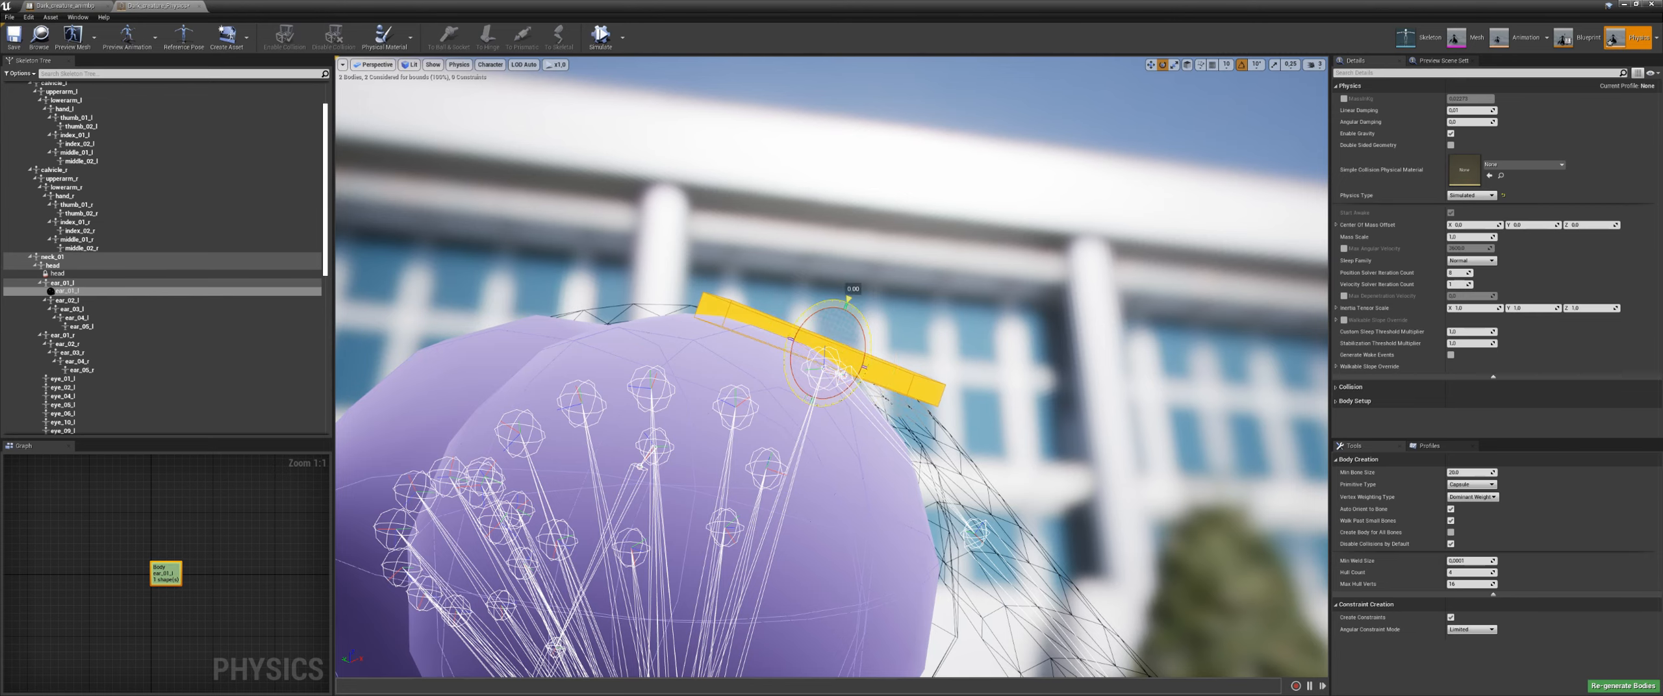
click(1241, 64)
alt+drag(1065, 214, 948, 195)
alt+drag(1117, 448, 938, 451)
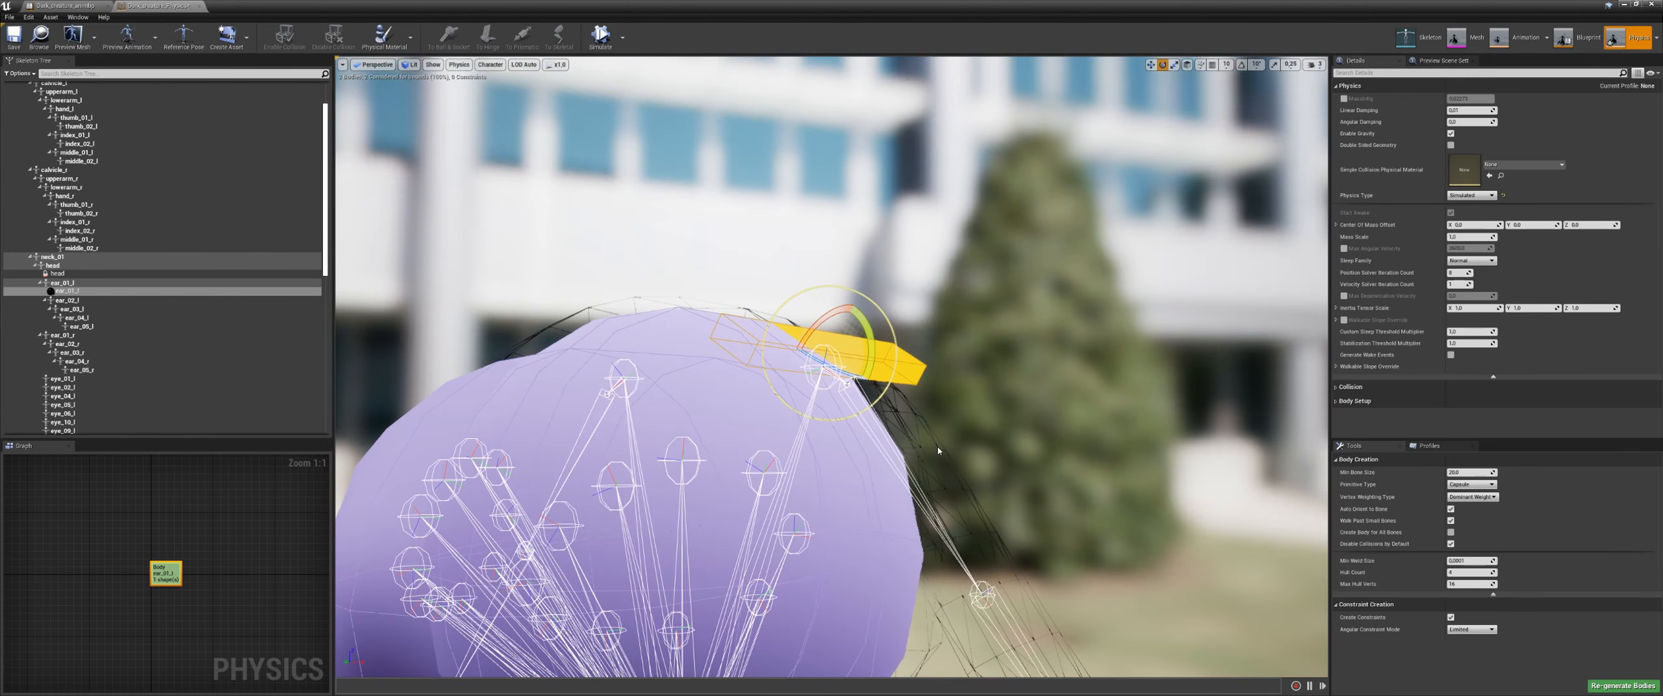
Step: Run and stop a simulation of the rotated ear_01_l box and inspect the head and both ears
click(597, 46)
click(598, 42)
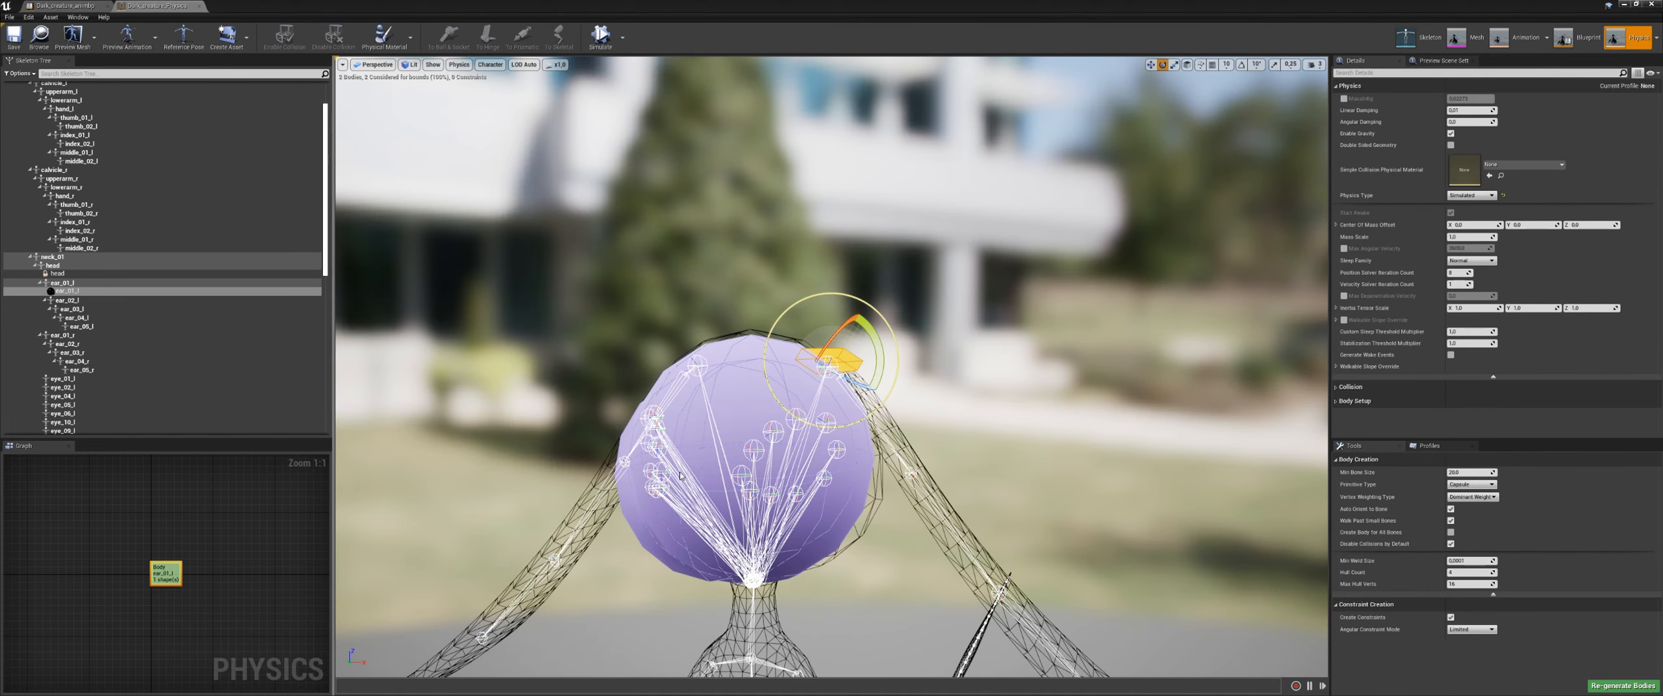
middle_drag(650, 340, 656, 287)
scroll(772, 455, up, 4)
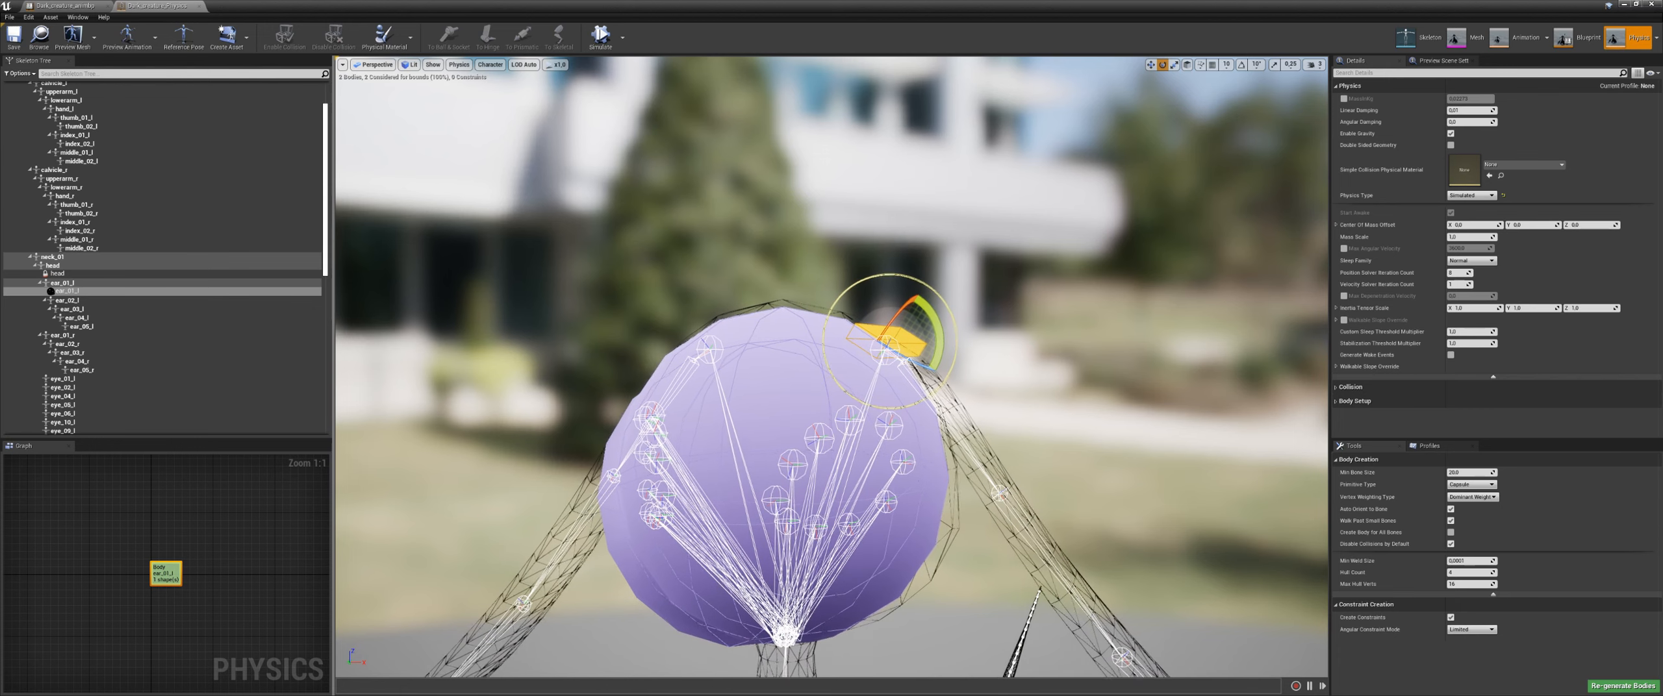
scroll(835, 498, up, 1)
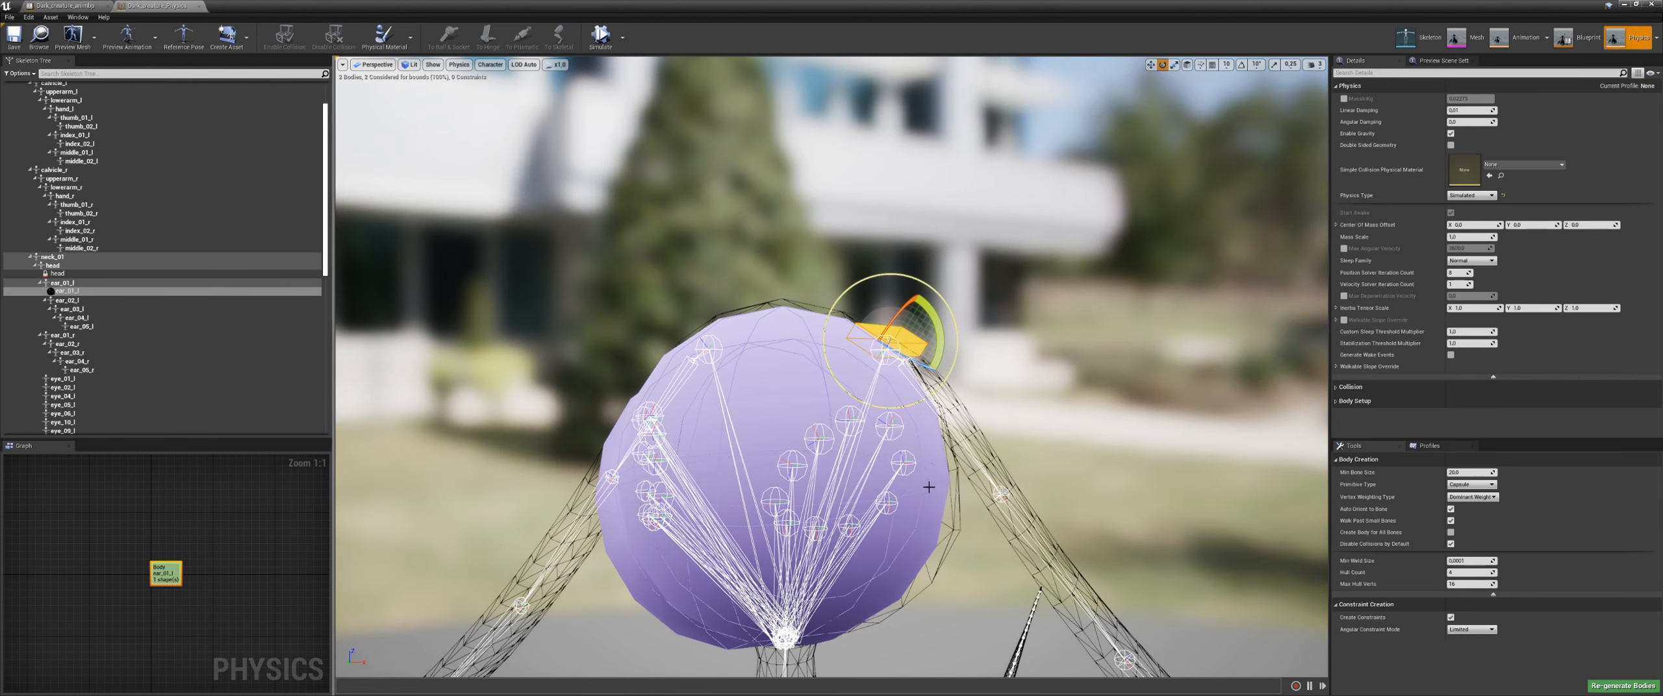
Step: Undo the last element move, briefly run the simulation, and redo the move
key(ctrl+z)
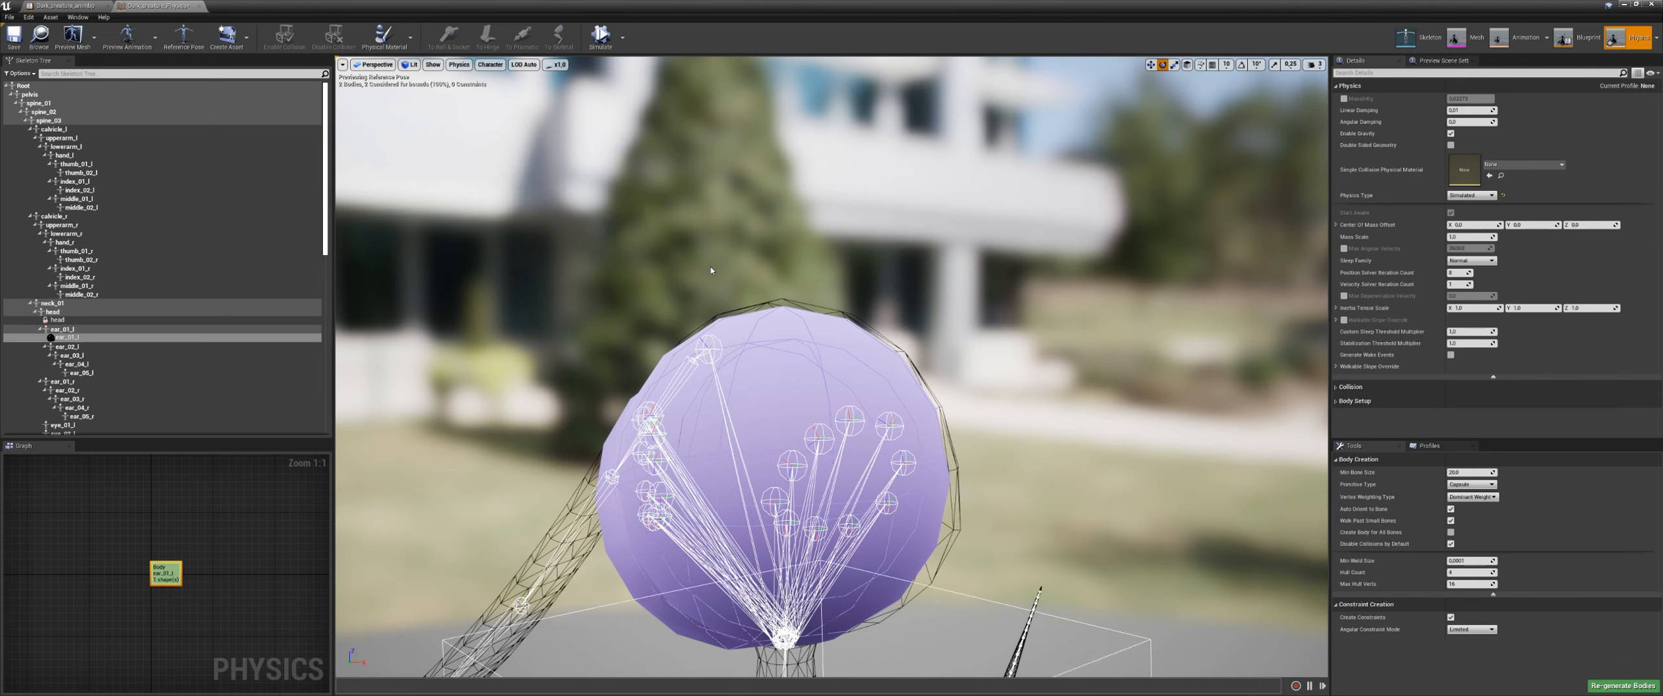
click(600, 40)
click(600, 40)
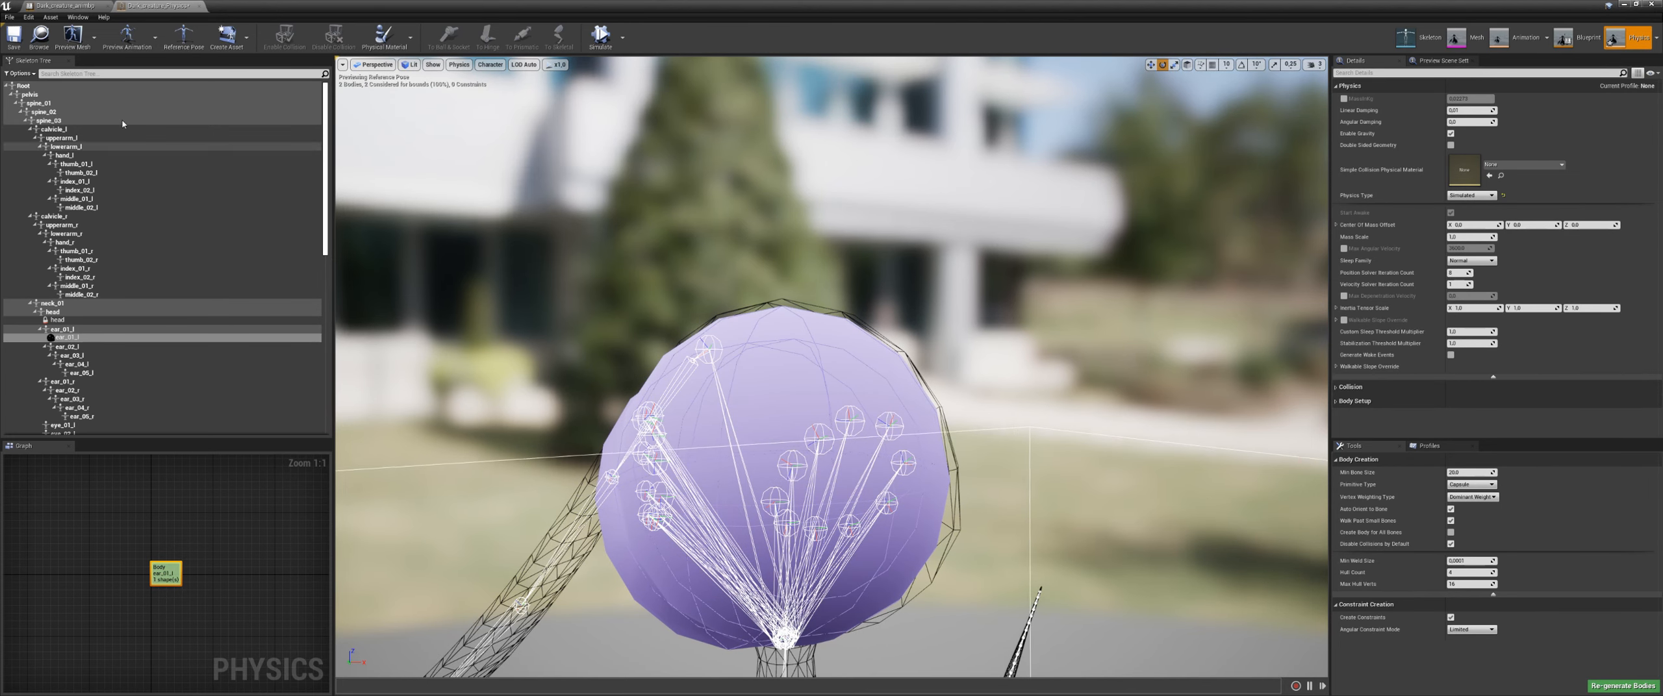
click(28, 18)
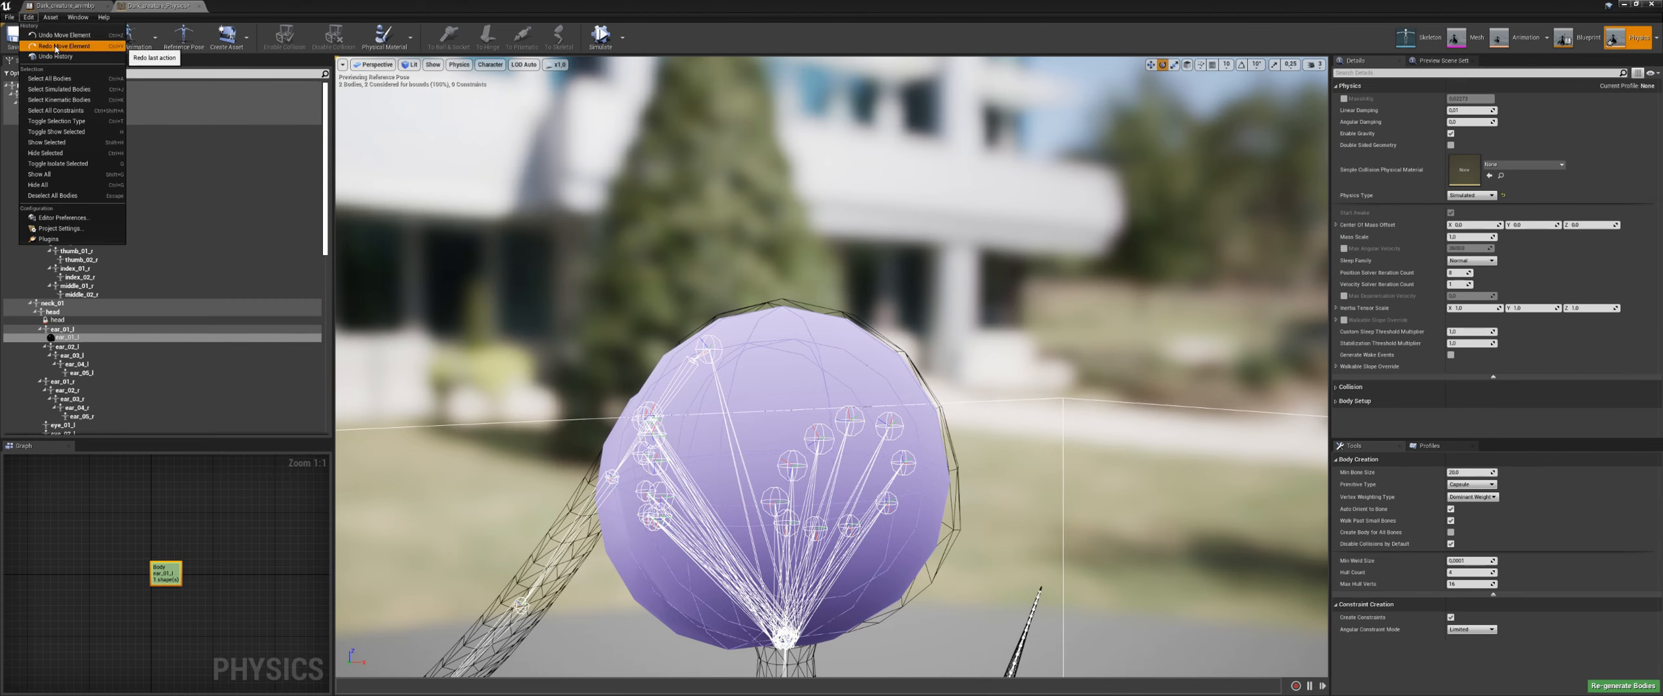
click(58, 47)
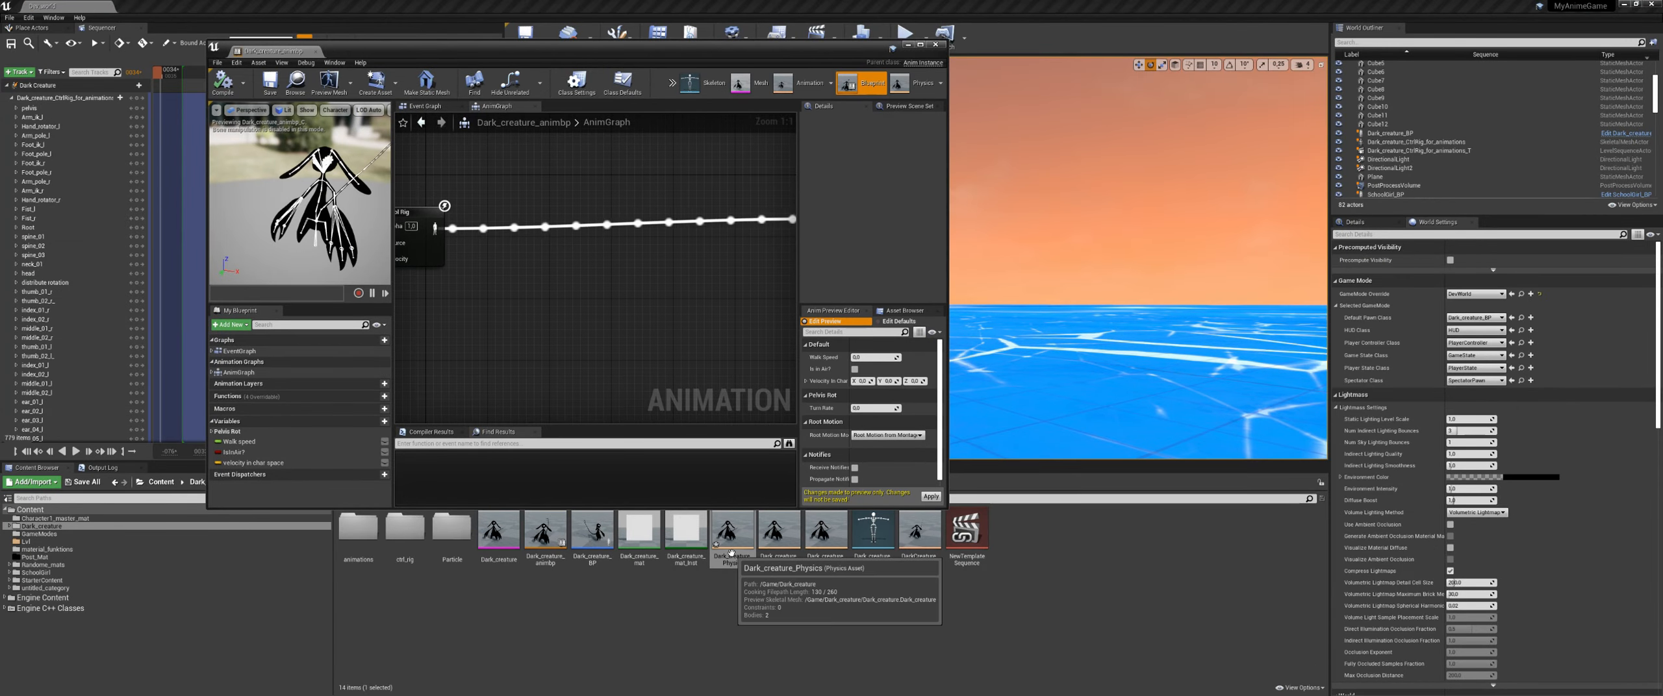
Step: Reopen the Dark_creature_Physics asset in a maximized editor window, and select and frame the ear_01_l body
double_click(730, 552)
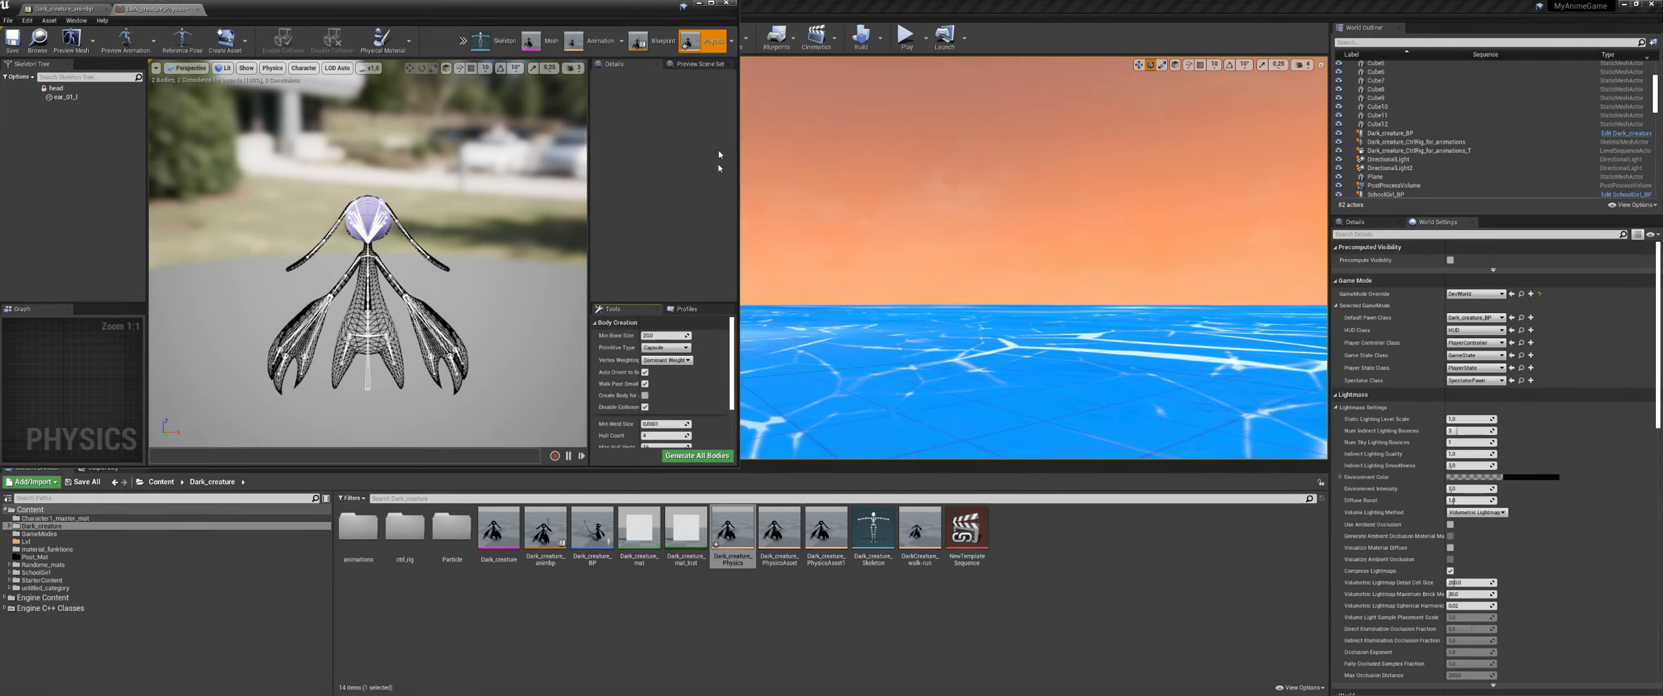
click(710, 3)
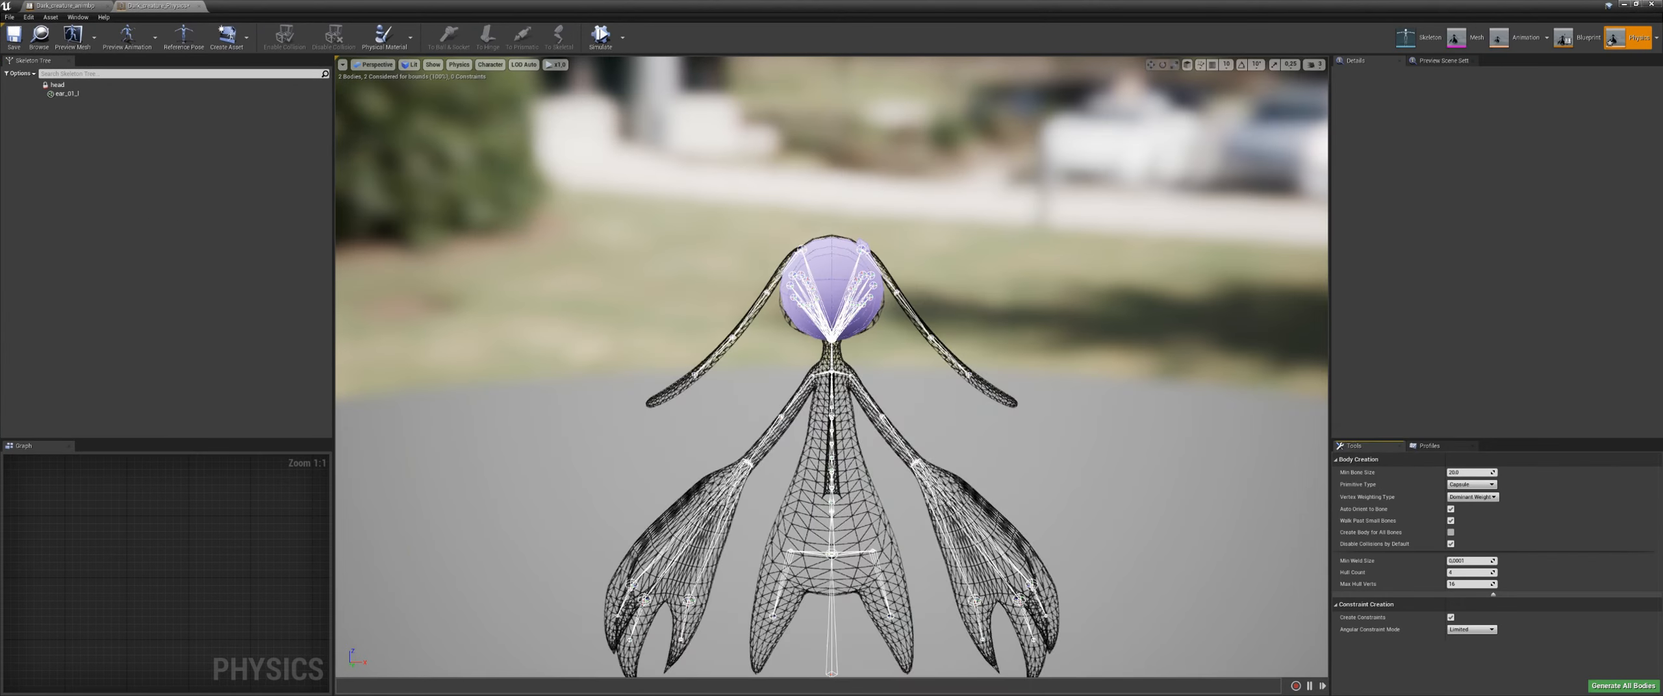
scroll(708, 269, up, 8)
alt+drag(708, 268, 572, 315)
click(586, 260)
key(f)
alt+drag(586, 260, 627, 75)
scroll(628, 75, down, 5)
Step: Run and stop the simulation twice to examine how the ear_01_l body moves against the head
click(601, 39)
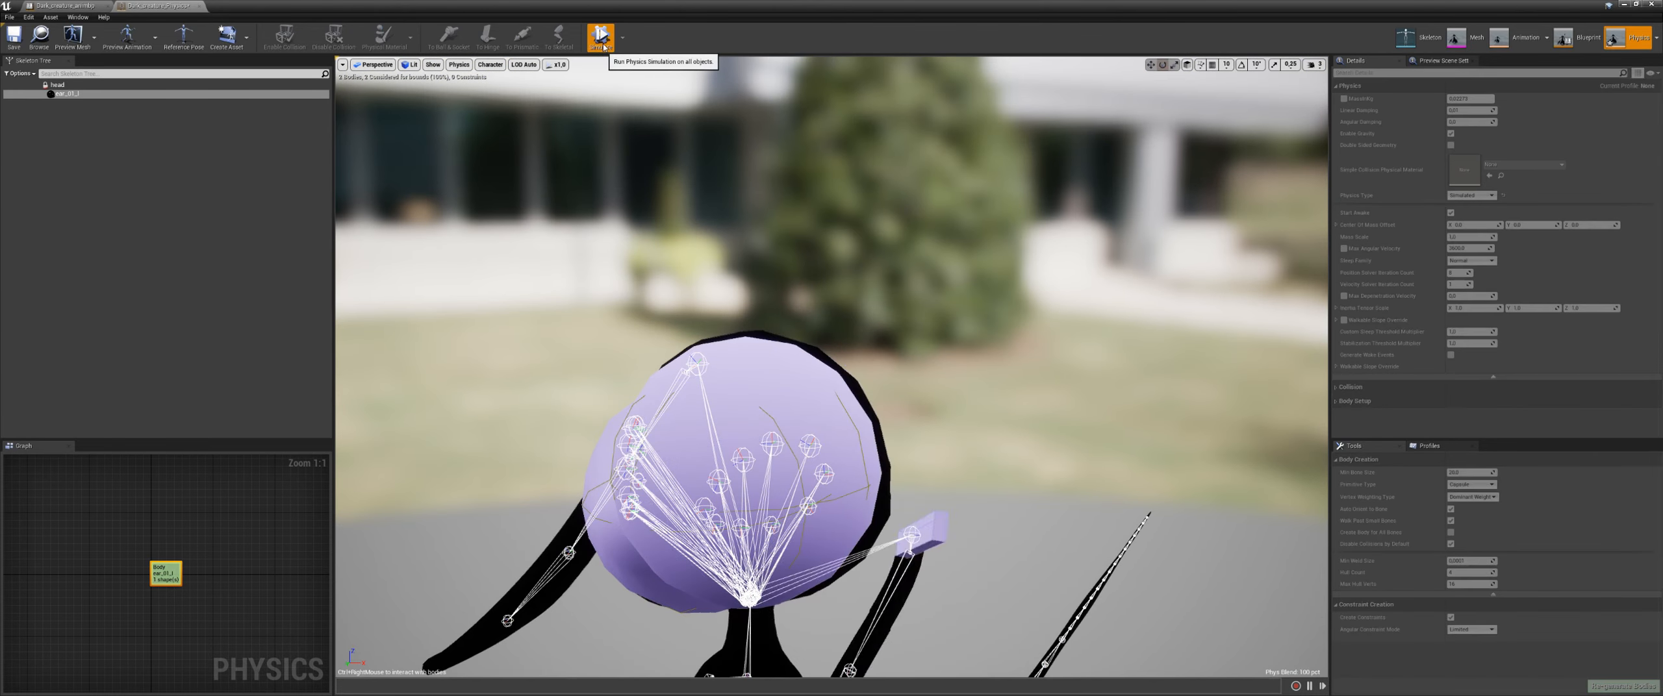
click(602, 42)
click(604, 44)
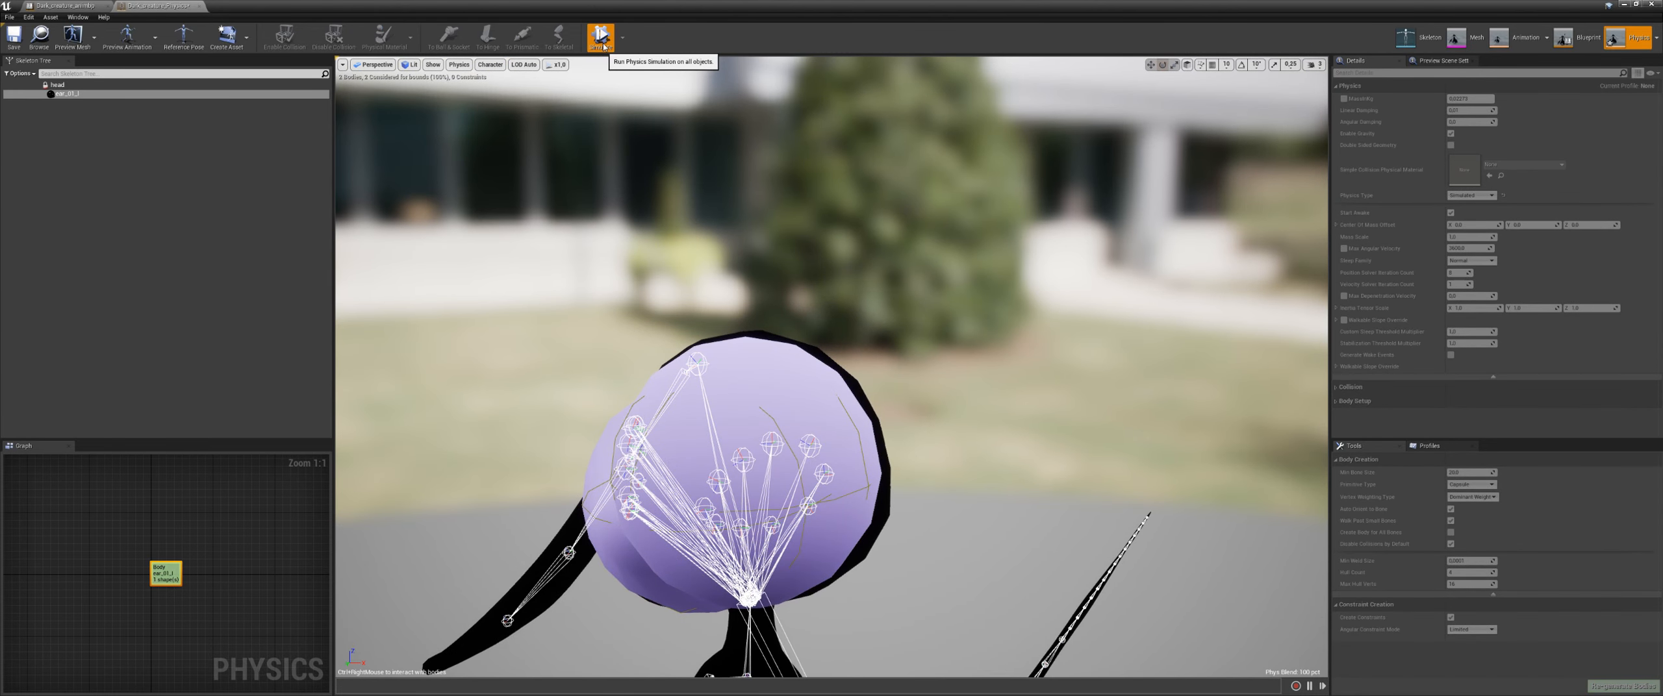
click(604, 44)
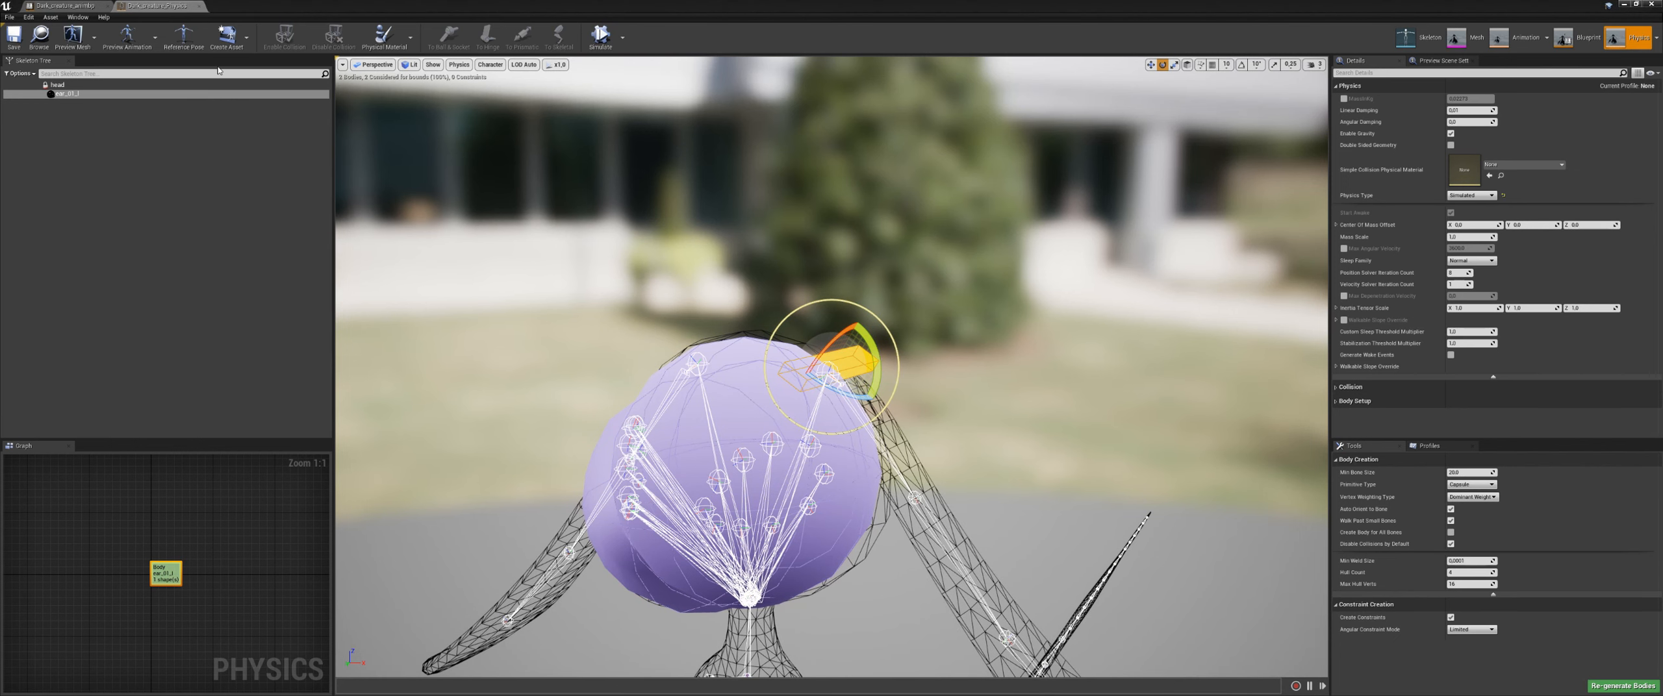
Step: Show all bones in the skeleton tree and select the ear_01_l body beneath its bone
click(19, 73)
click(9, 156)
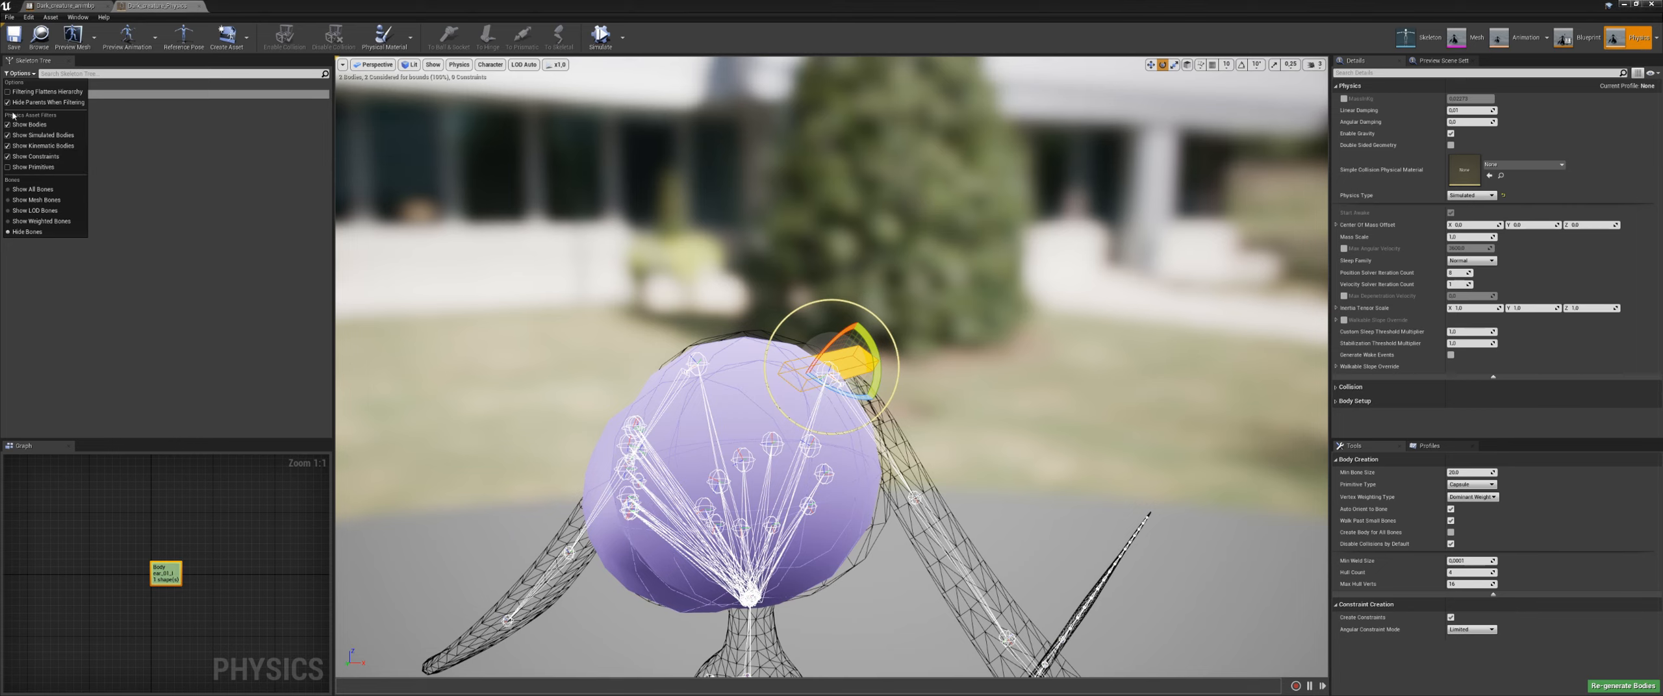
scroll(198, 329, down, 2)
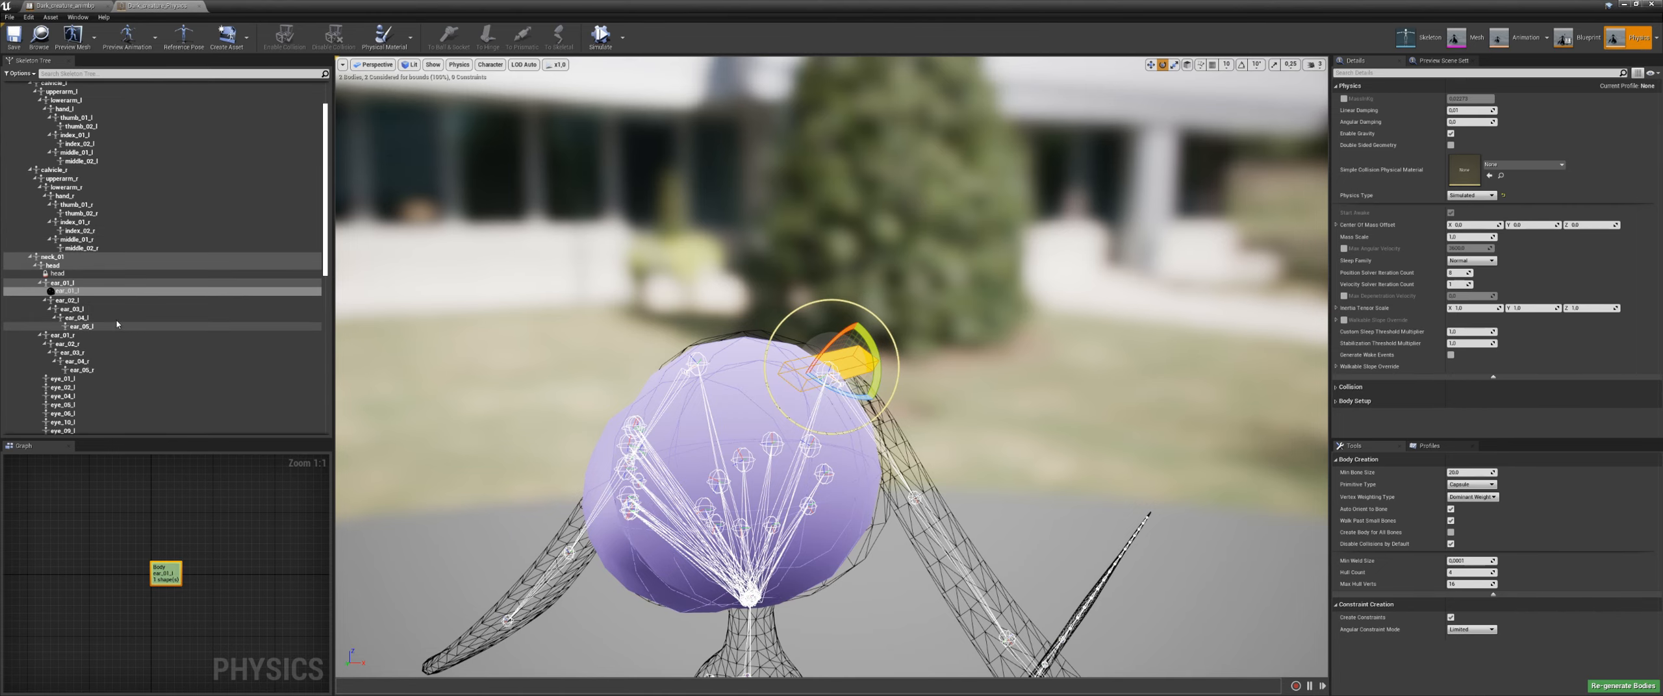
click(67, 292)
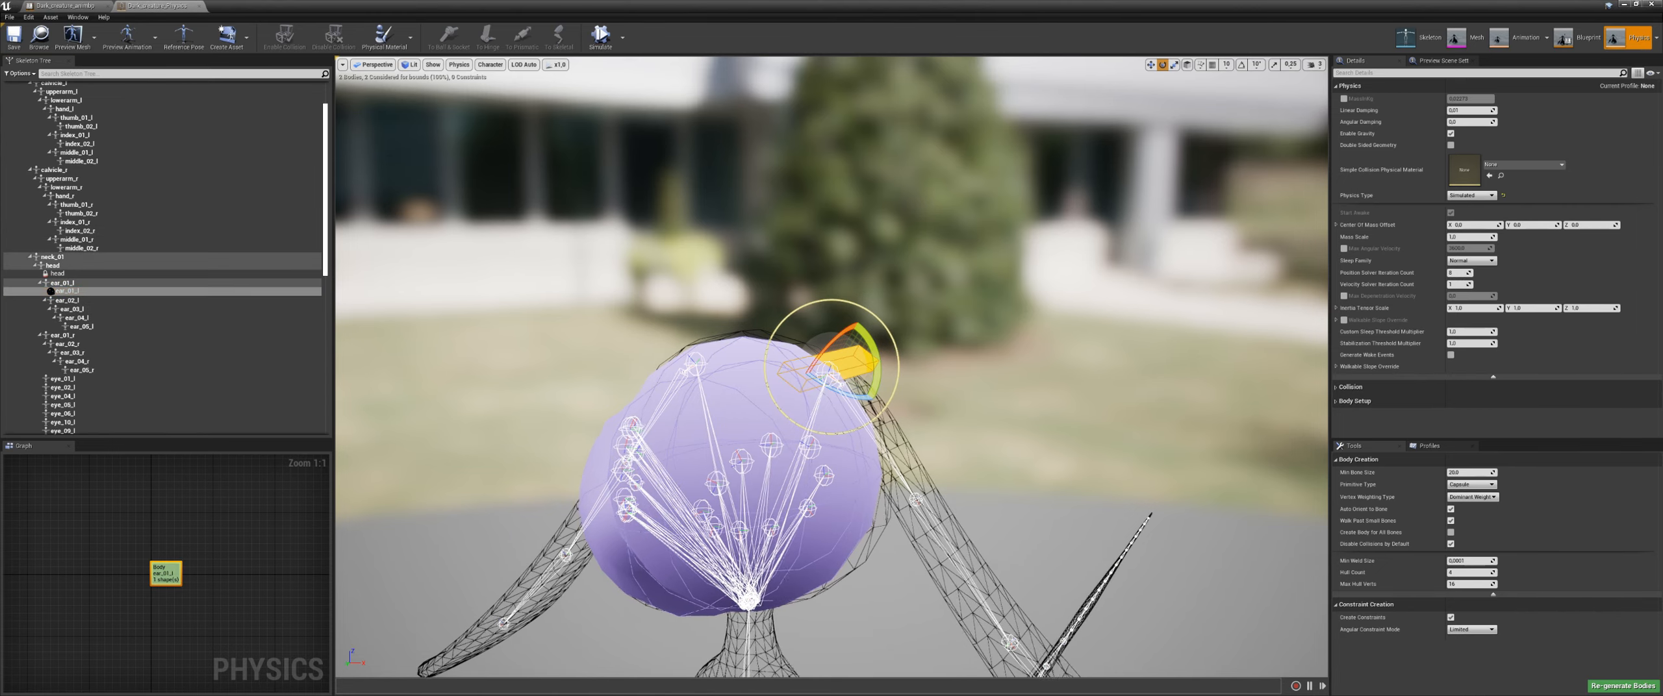
scroll(846, 347, up, 6)
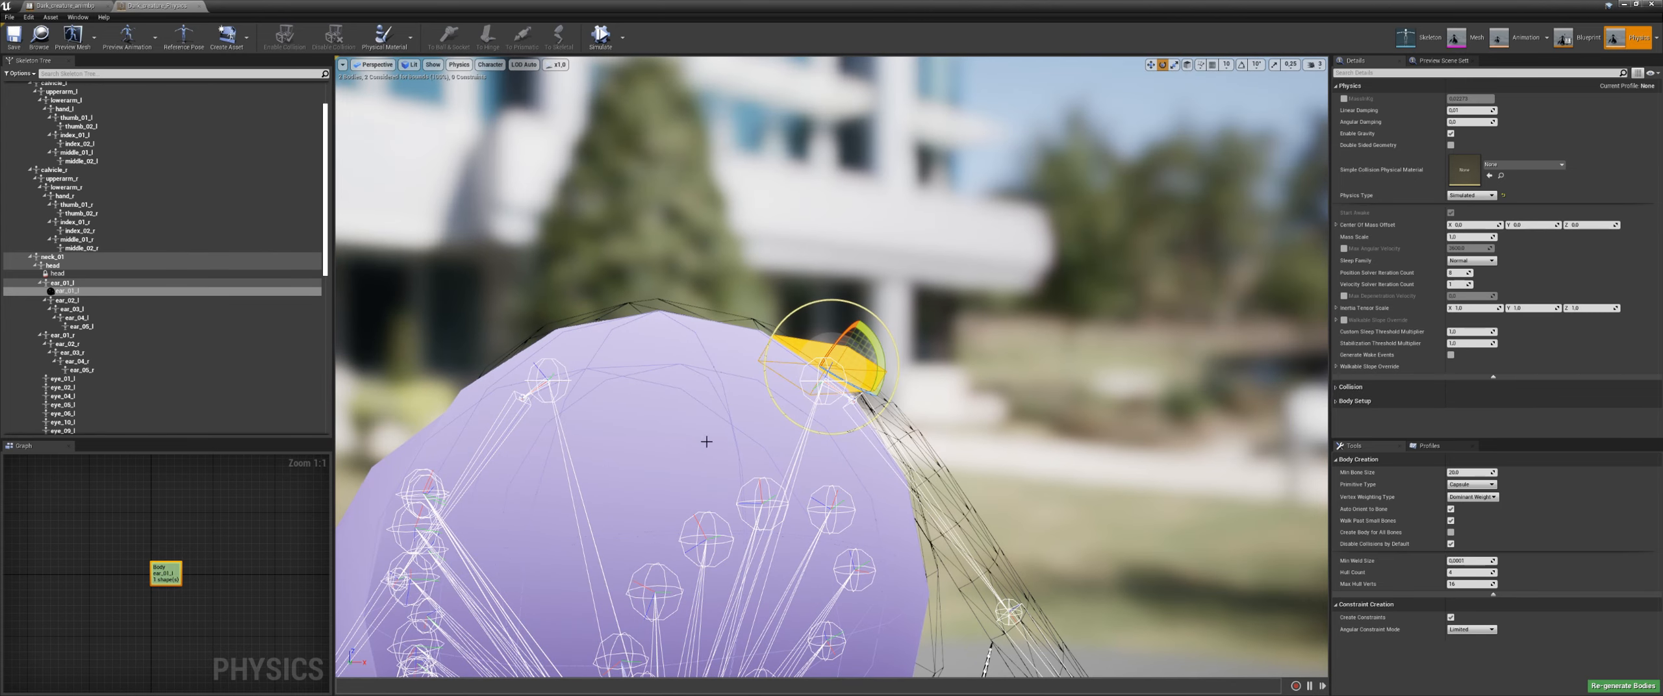
Step: Create a constraint from the head body to the ear_01_l body
click(60, 275)
right_click(61, 275)
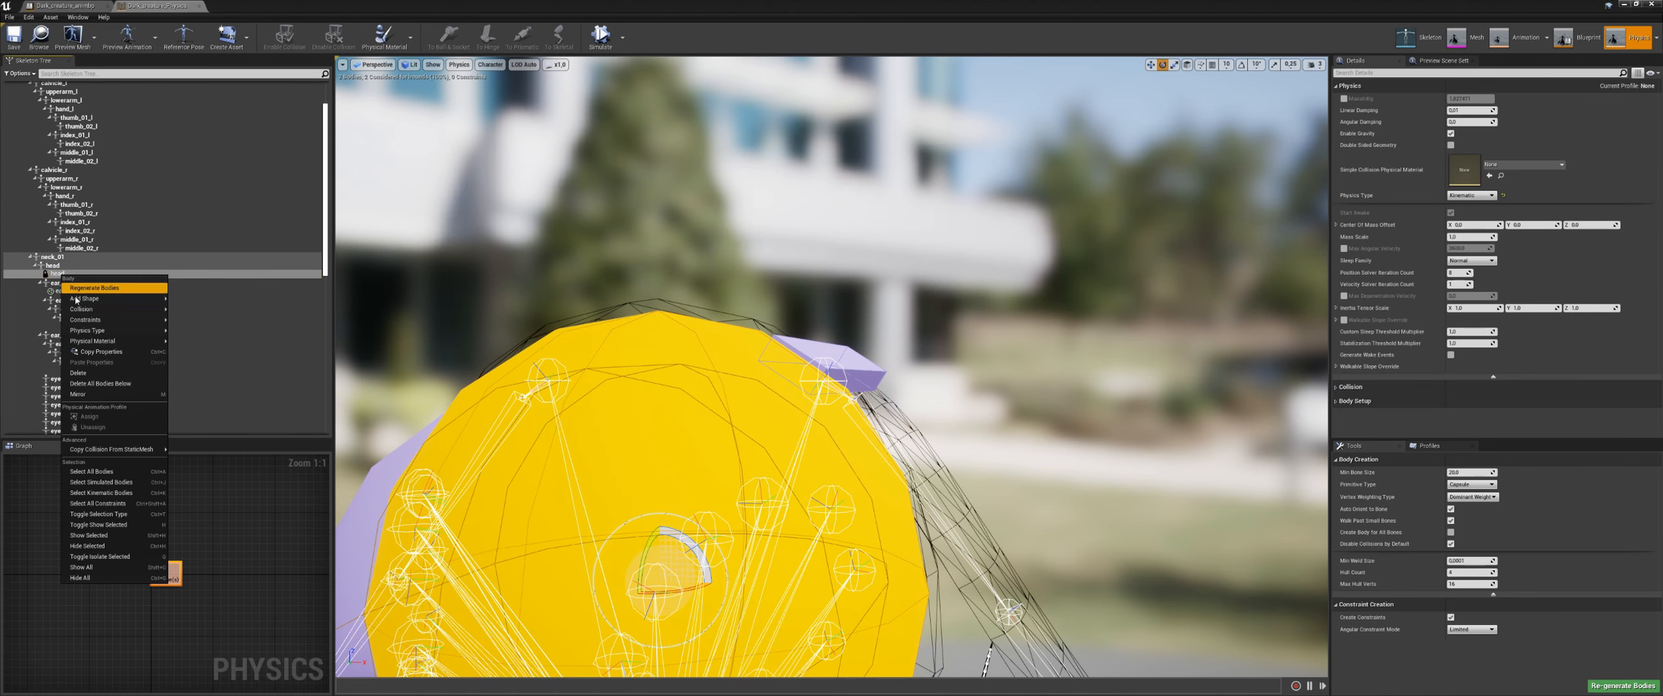
mouse_move(149, 320)
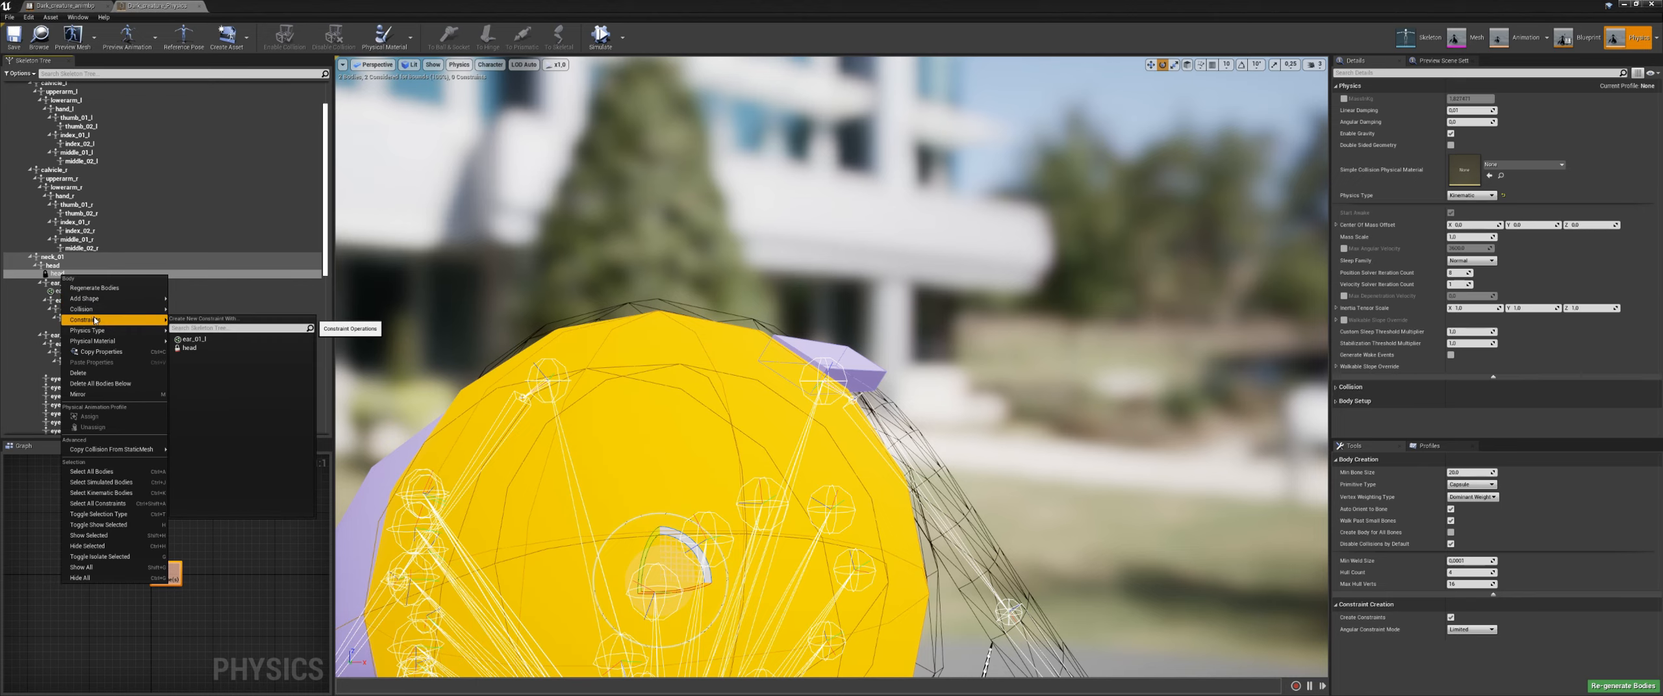
click(195, 339)
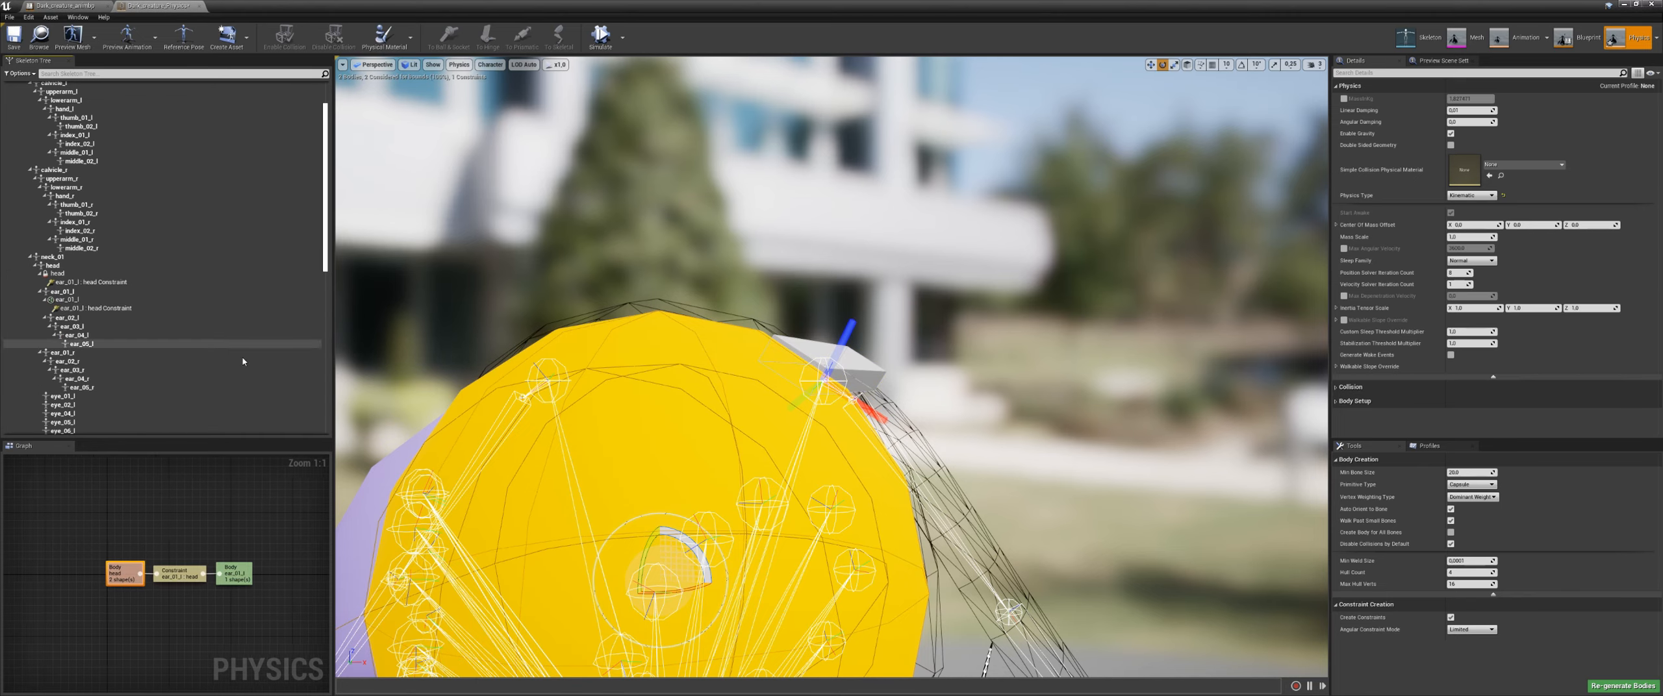
Step: Run and stop the simulation repeatedly to examine how the constrained left ear moves against the head
click(601, 40)
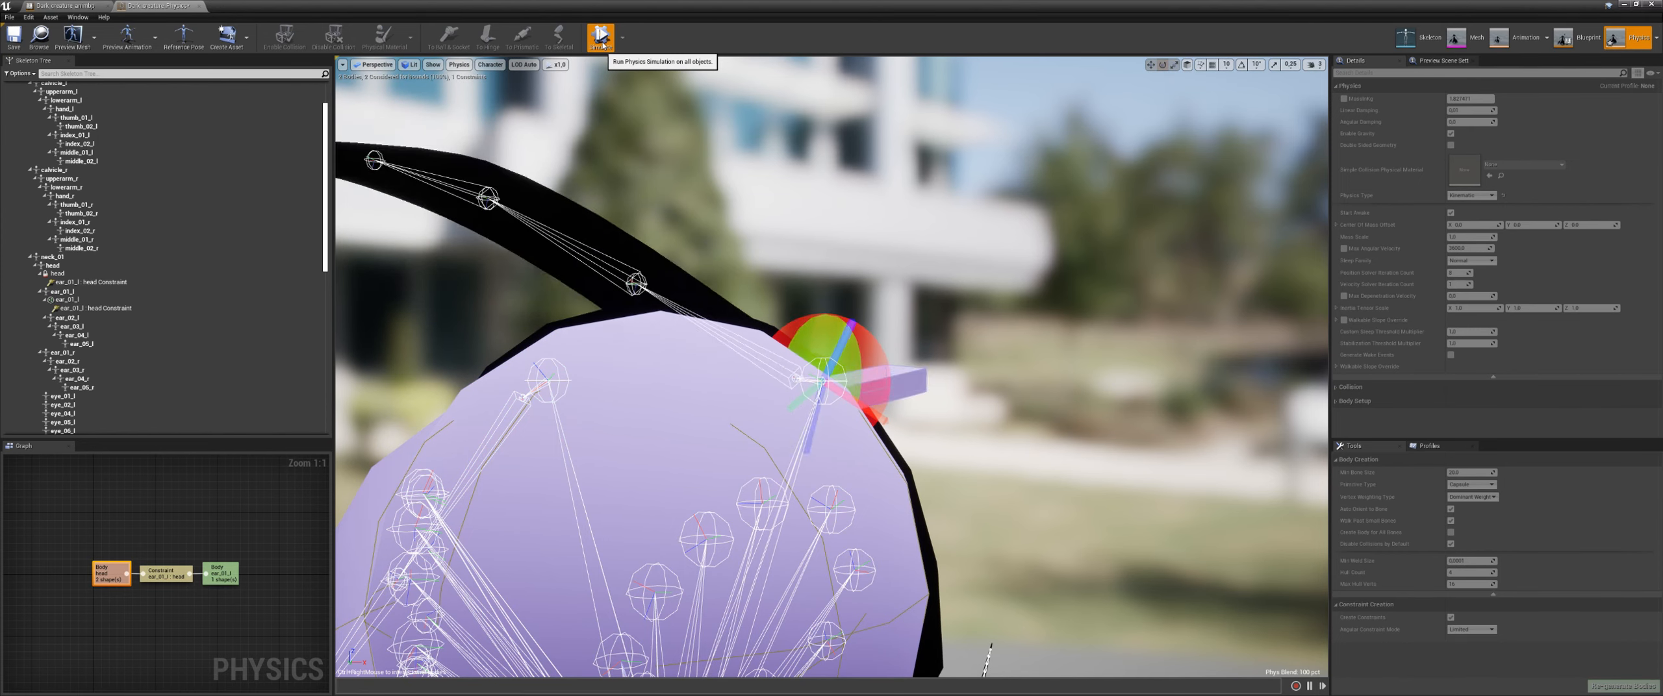
click(601, 40)
click(737, 362)
click(594, 37)
click(594, 38)
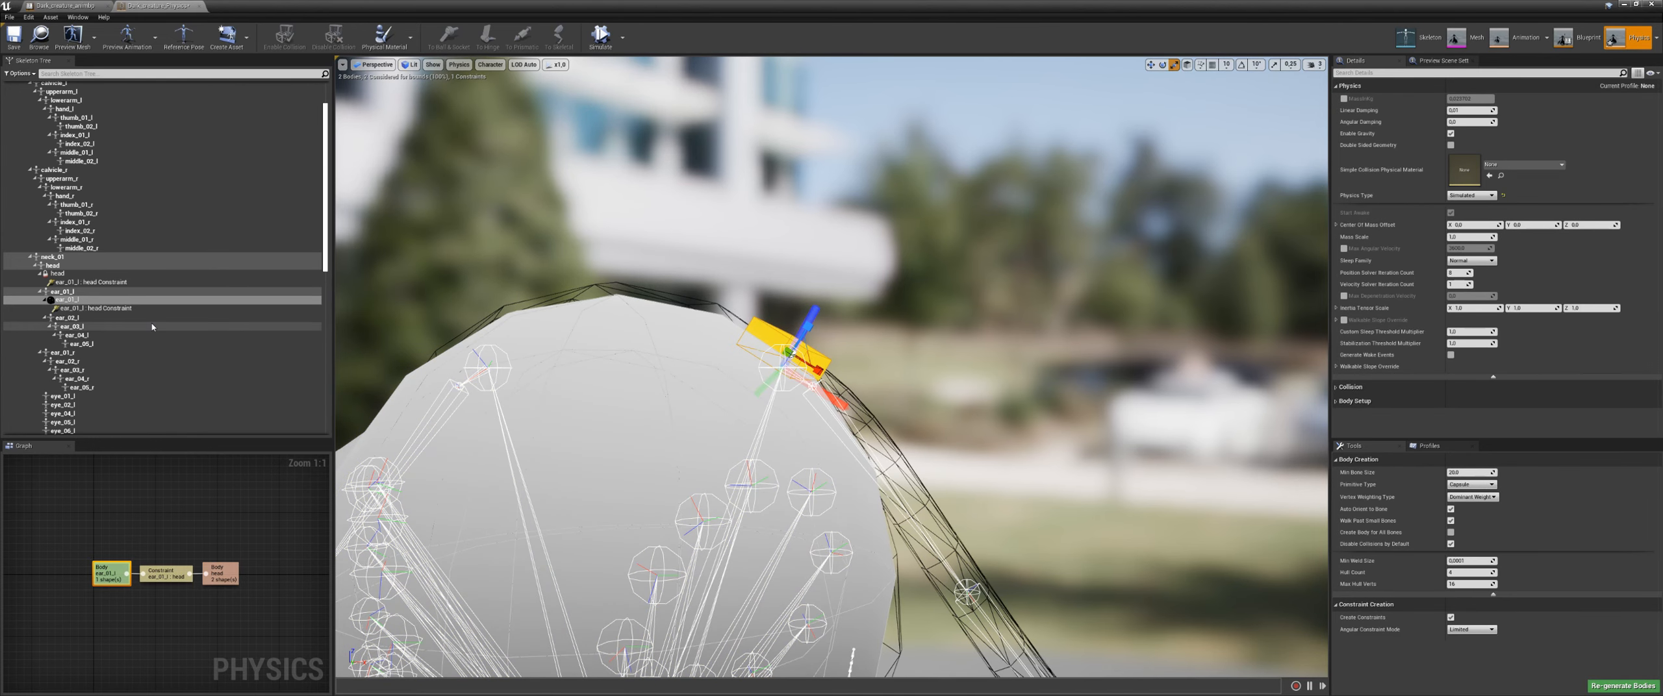
Step: Raise the linear and angular damping of the ear_01_l body and test it with short simulation runs
click(91, 300)
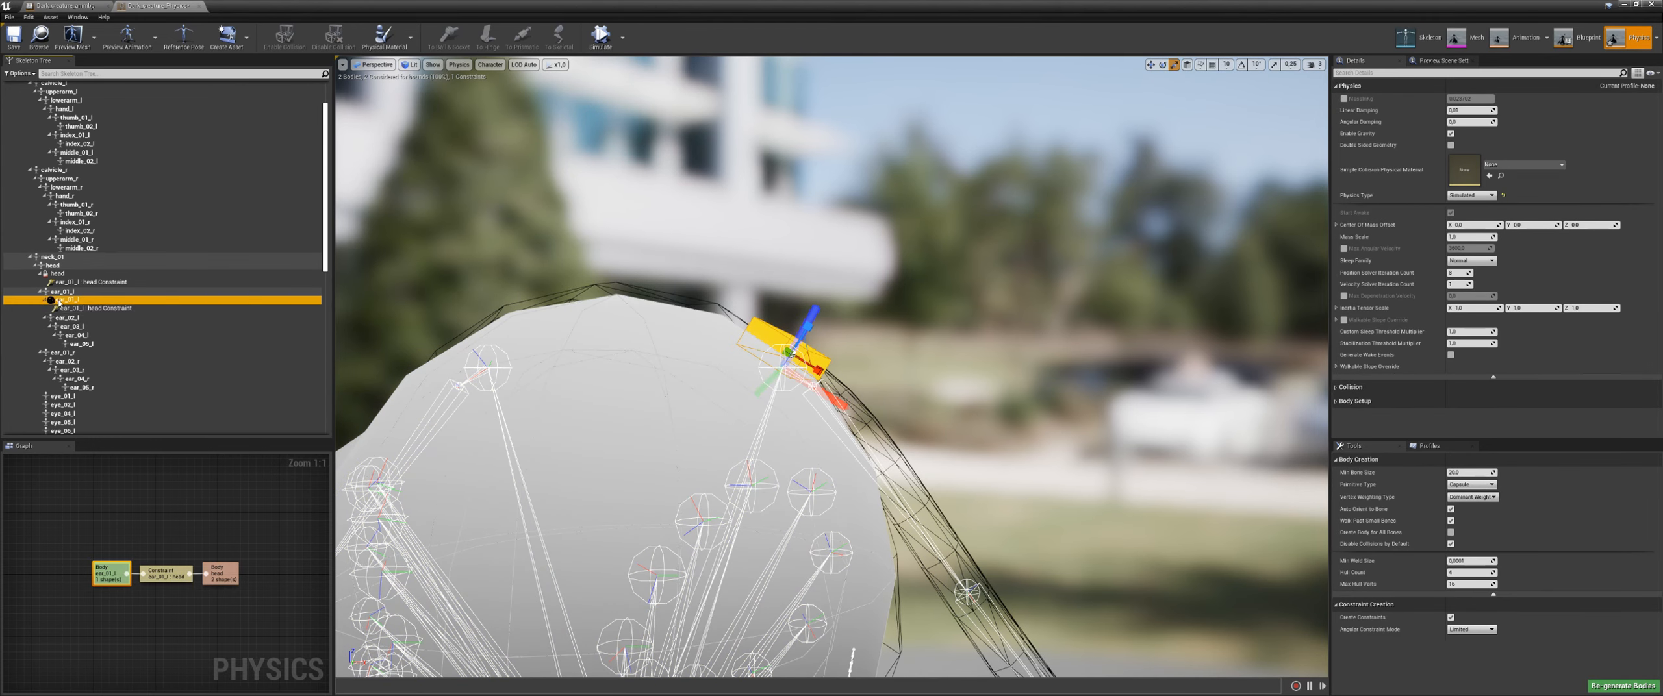
click(1456, 110)
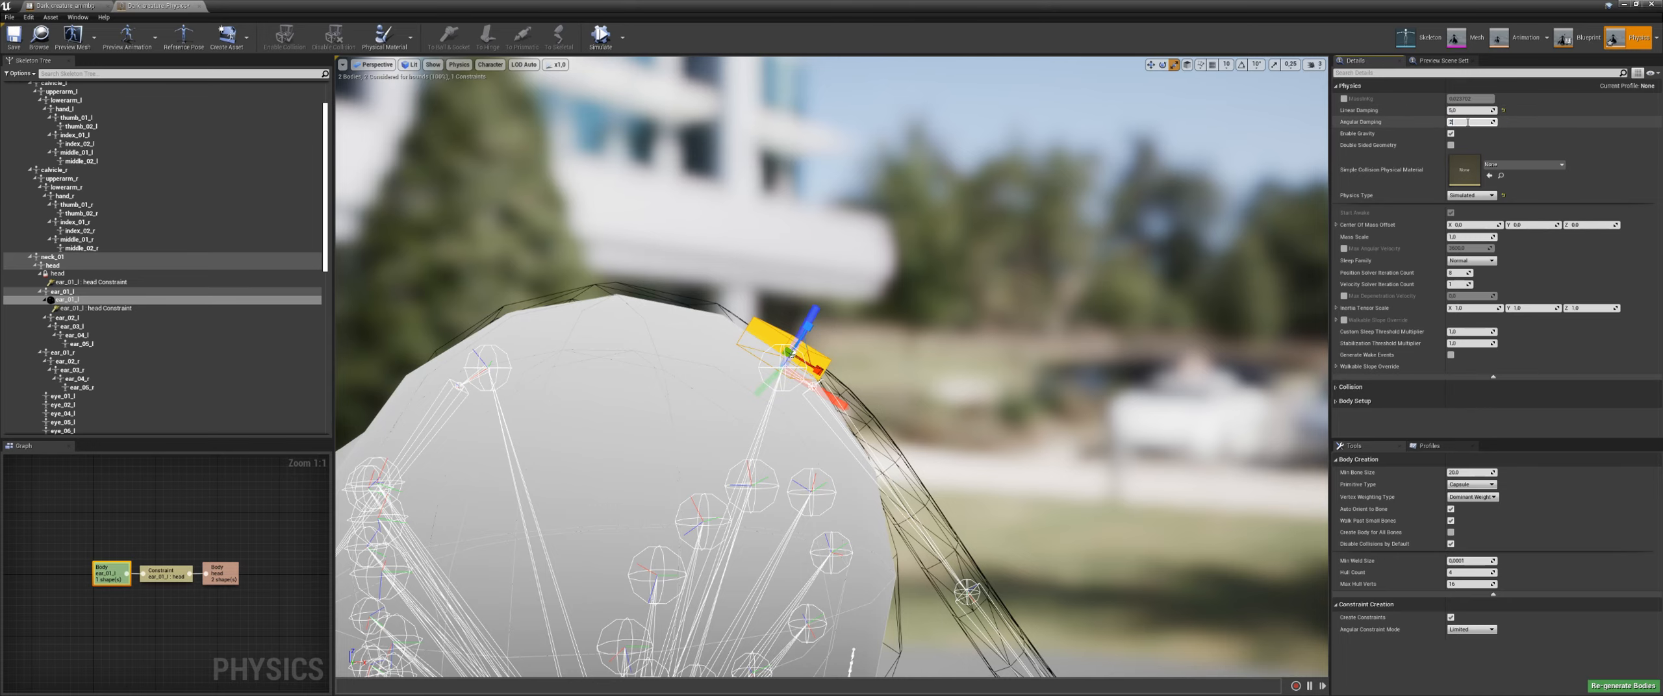
click(601, 38)
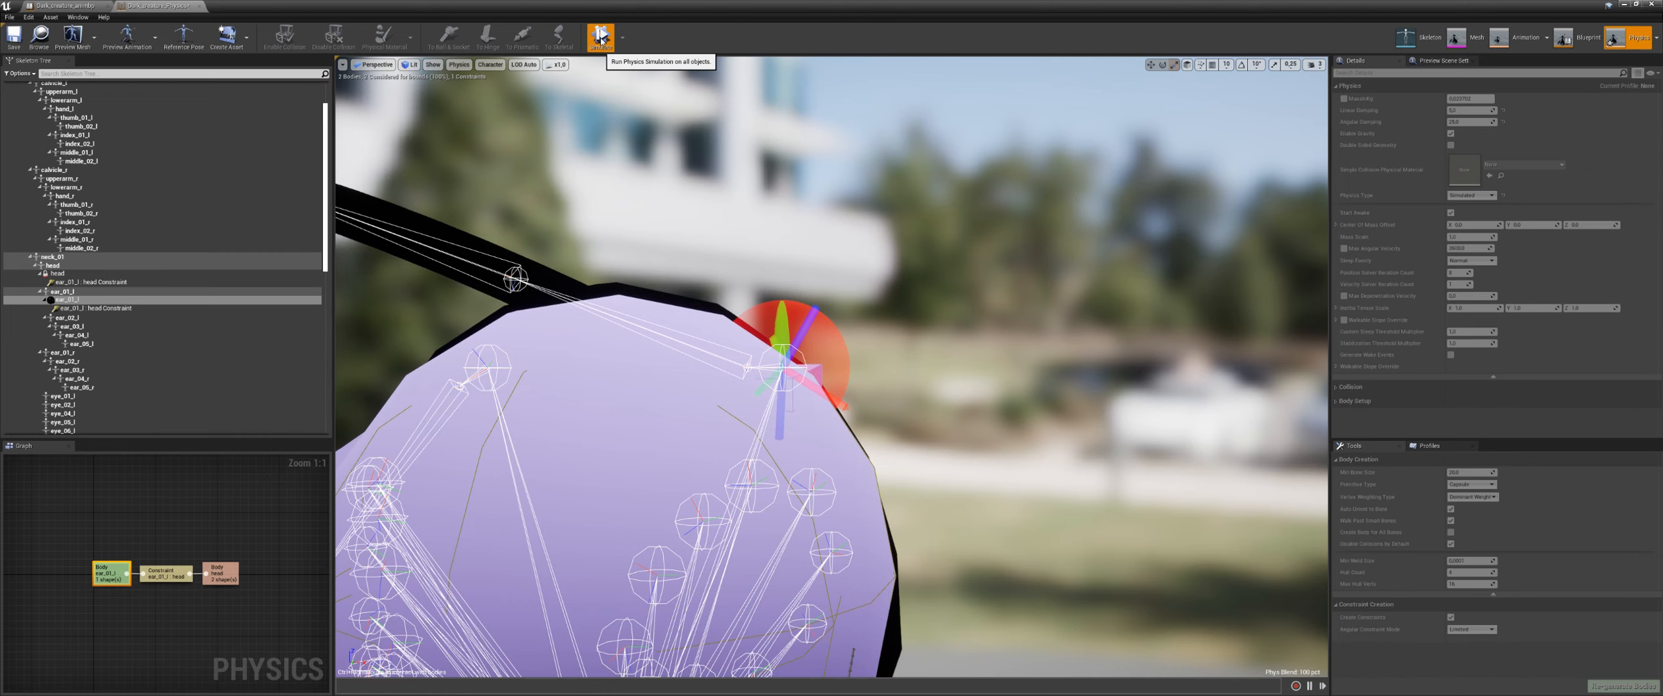
click(601, 40)
click(601, 41)
click(600, 40)
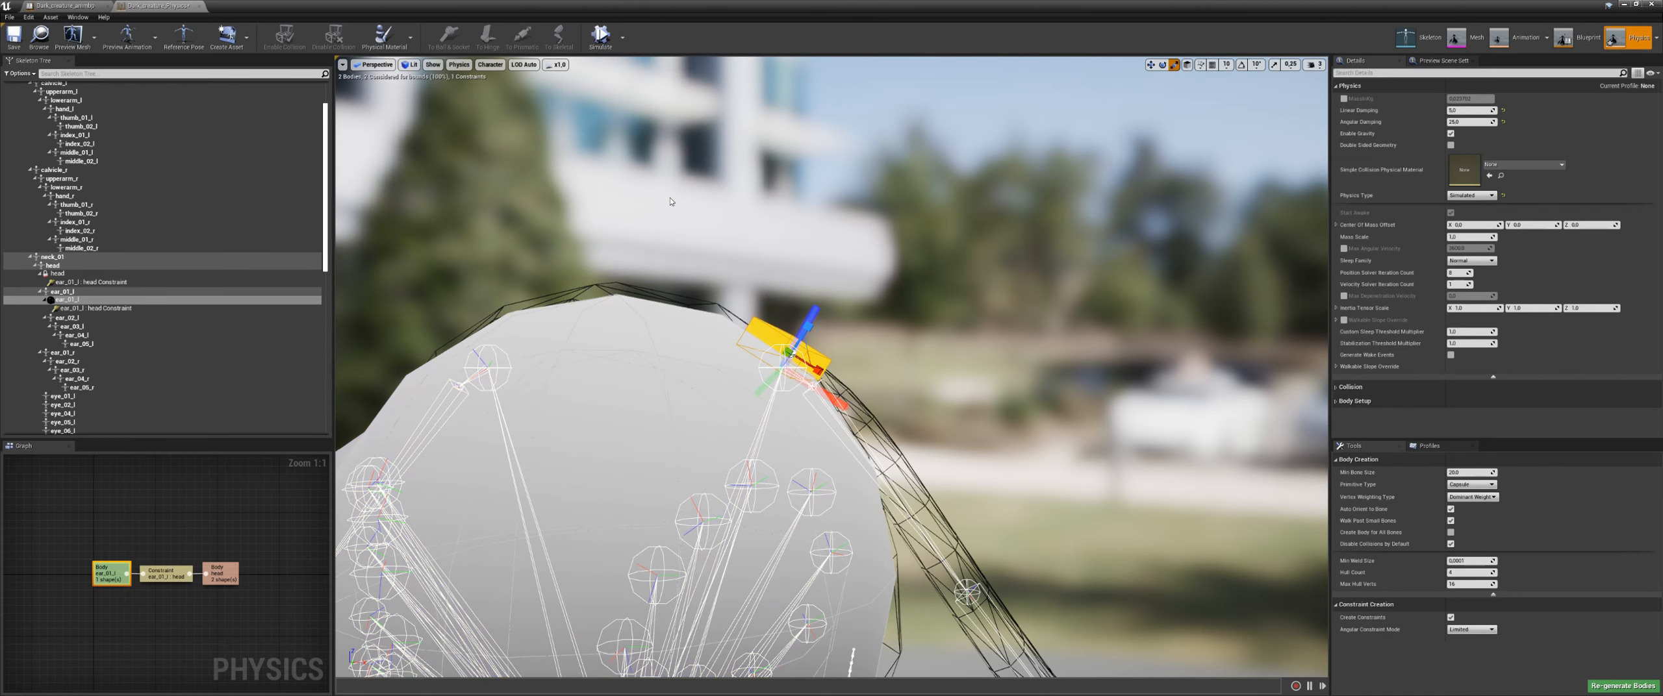
Step: Set Swing 1, Swing 2 and Twist Motion of the ear_01_l to head constraint to Limited and inspect its limit cones
click(99, 312)
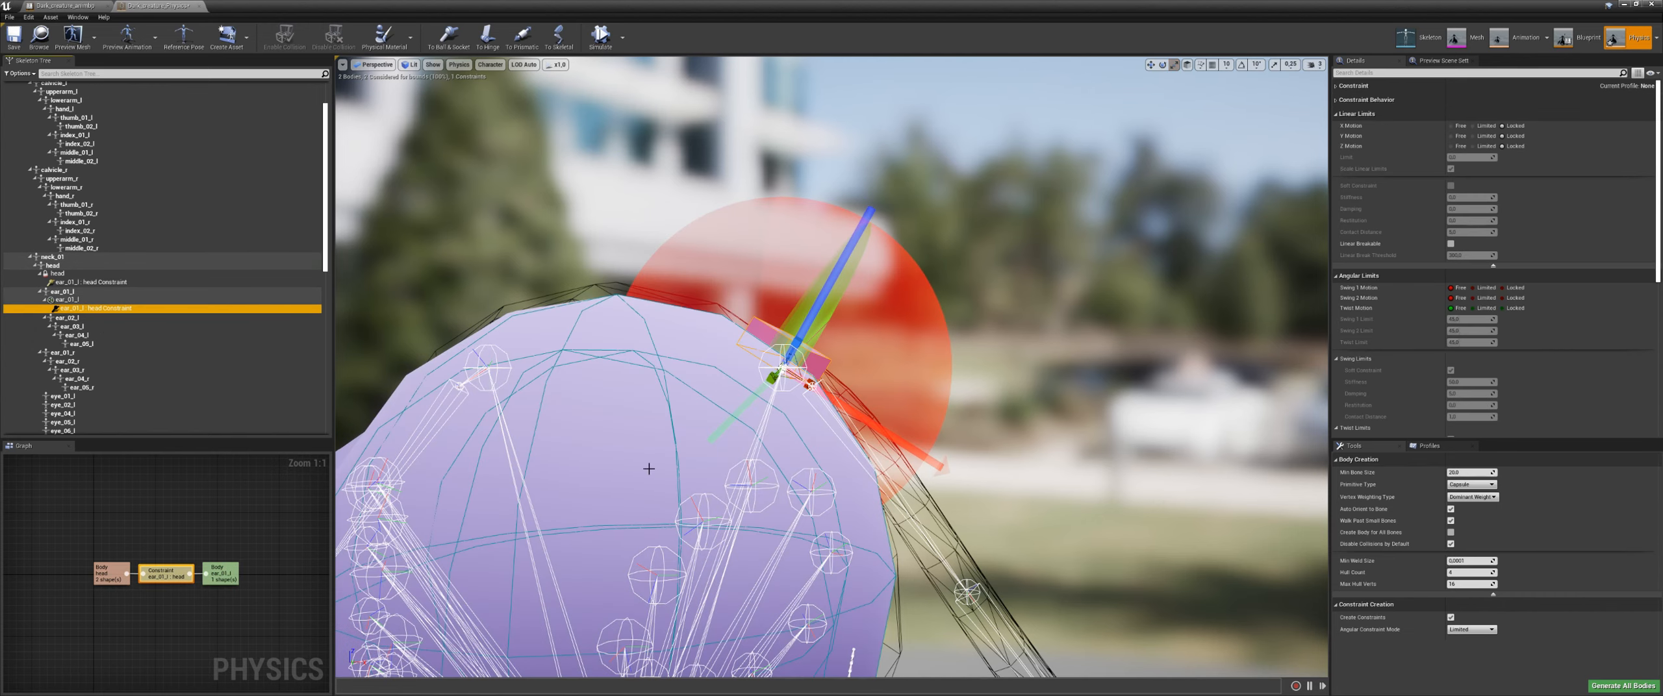
key(f)
alt+drag(647, 457, 614, 457)
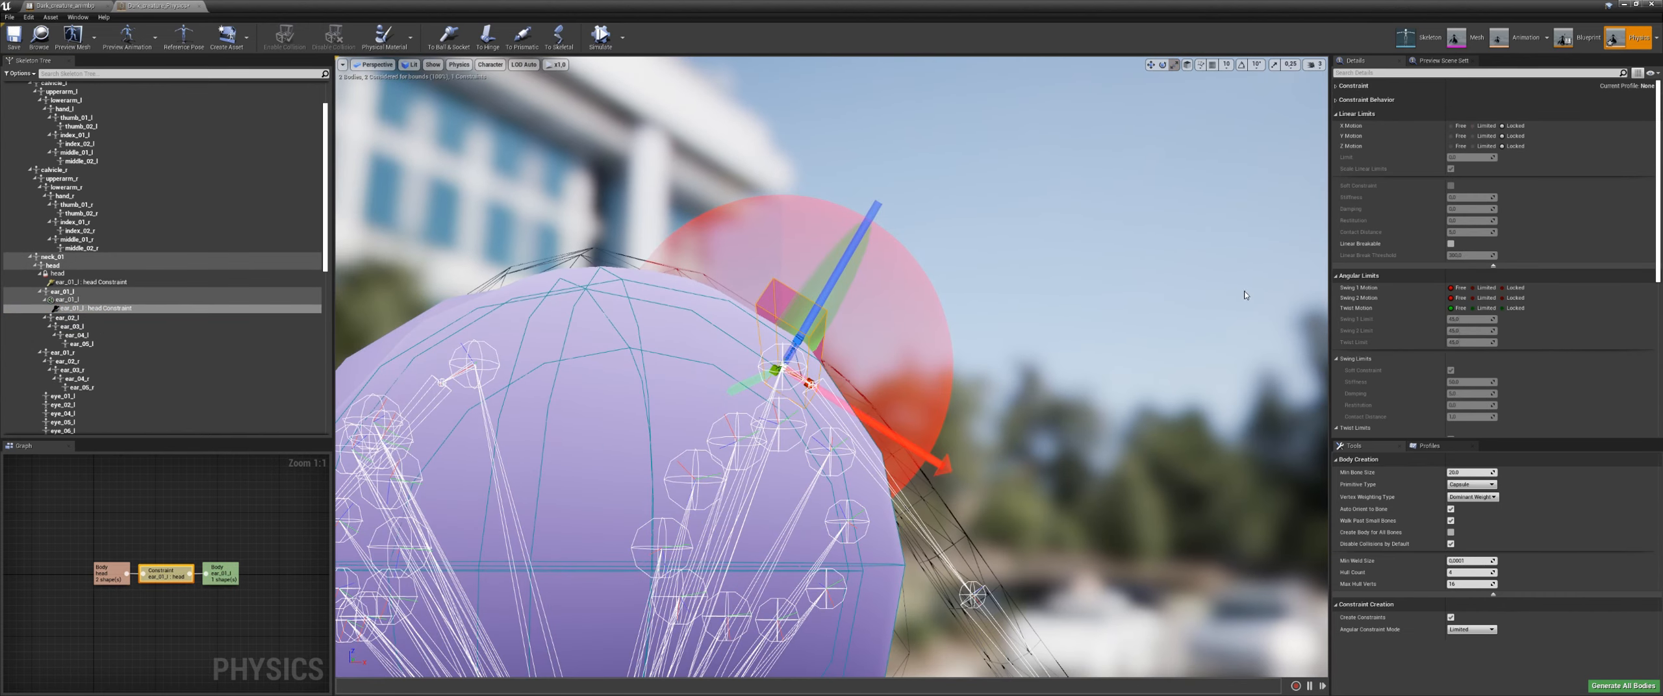
click(1359, 100)
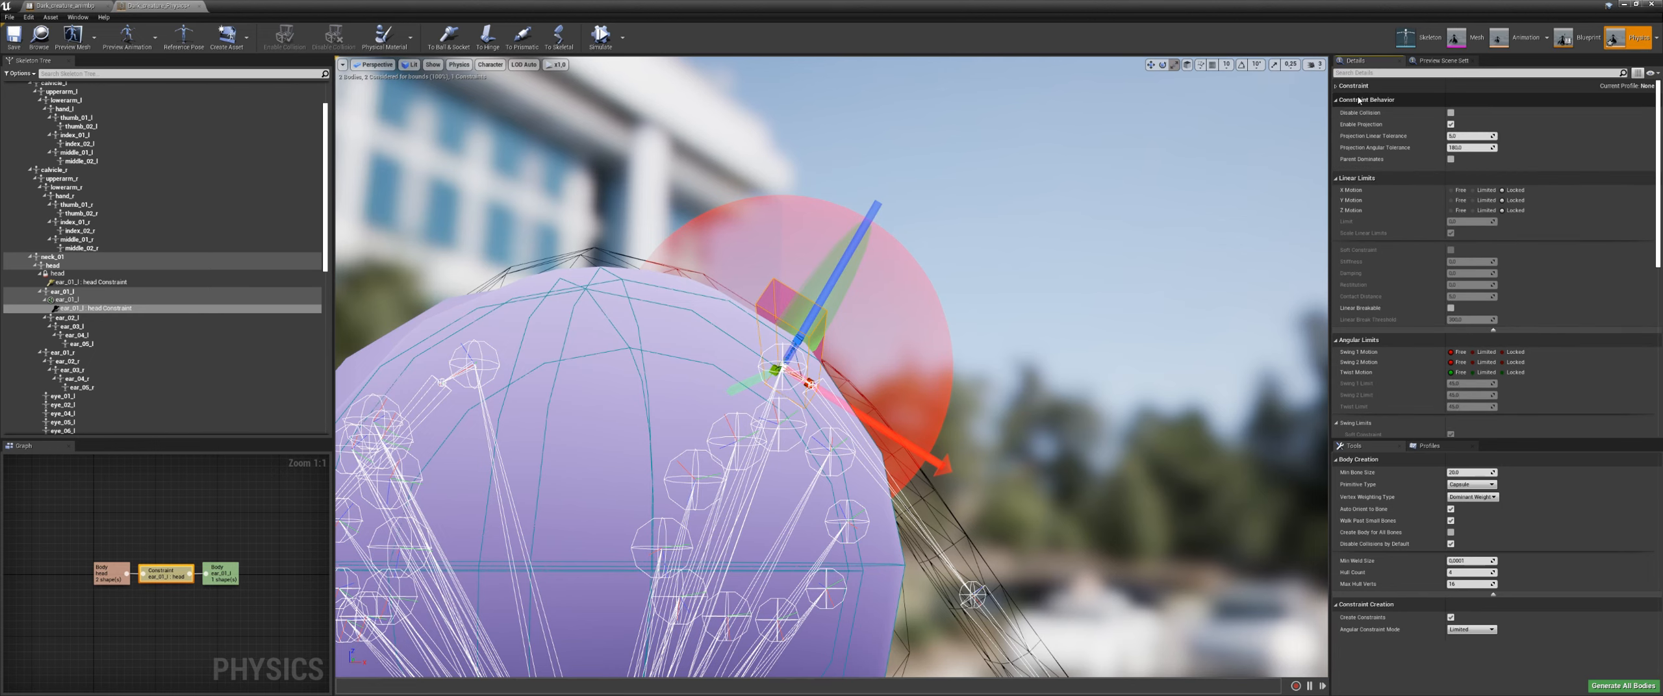
click(1358, 100)
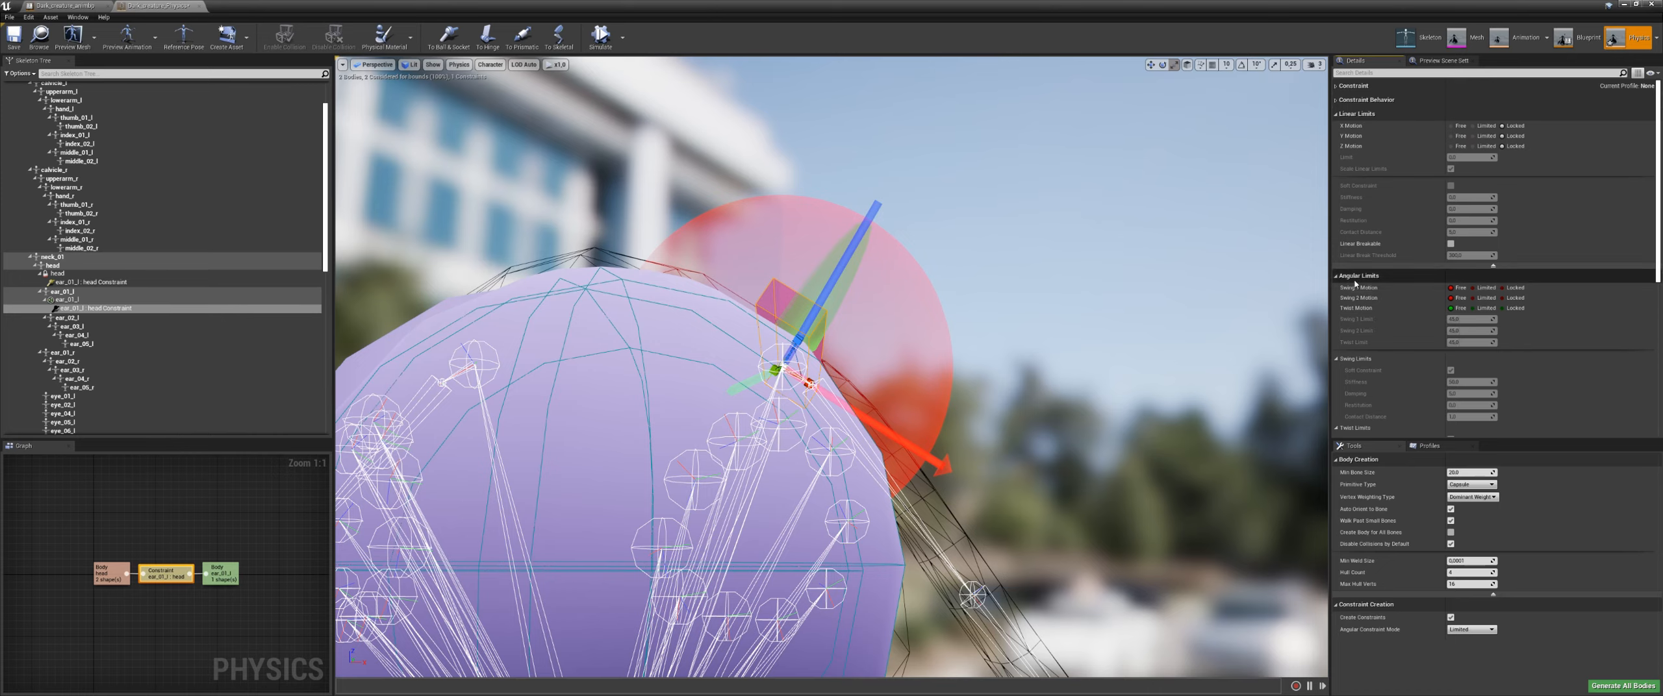
click(1472, 287)
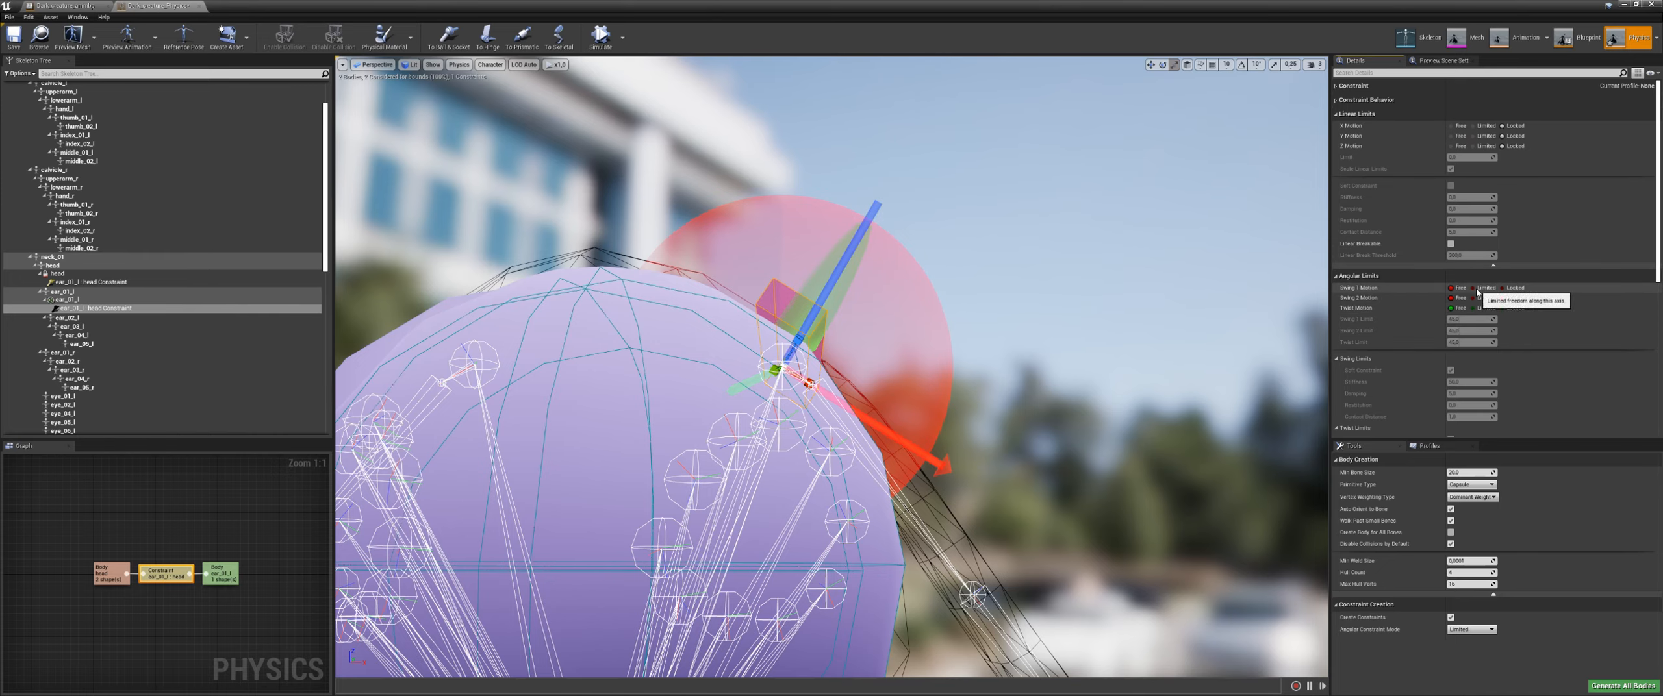
click(1473, 298)
click(1473, 307)
alt+drag(1043, 346, 993, 382)
alt+drag(914, 300, 750, 315)
alt+drag(902, 409, 916, 408)
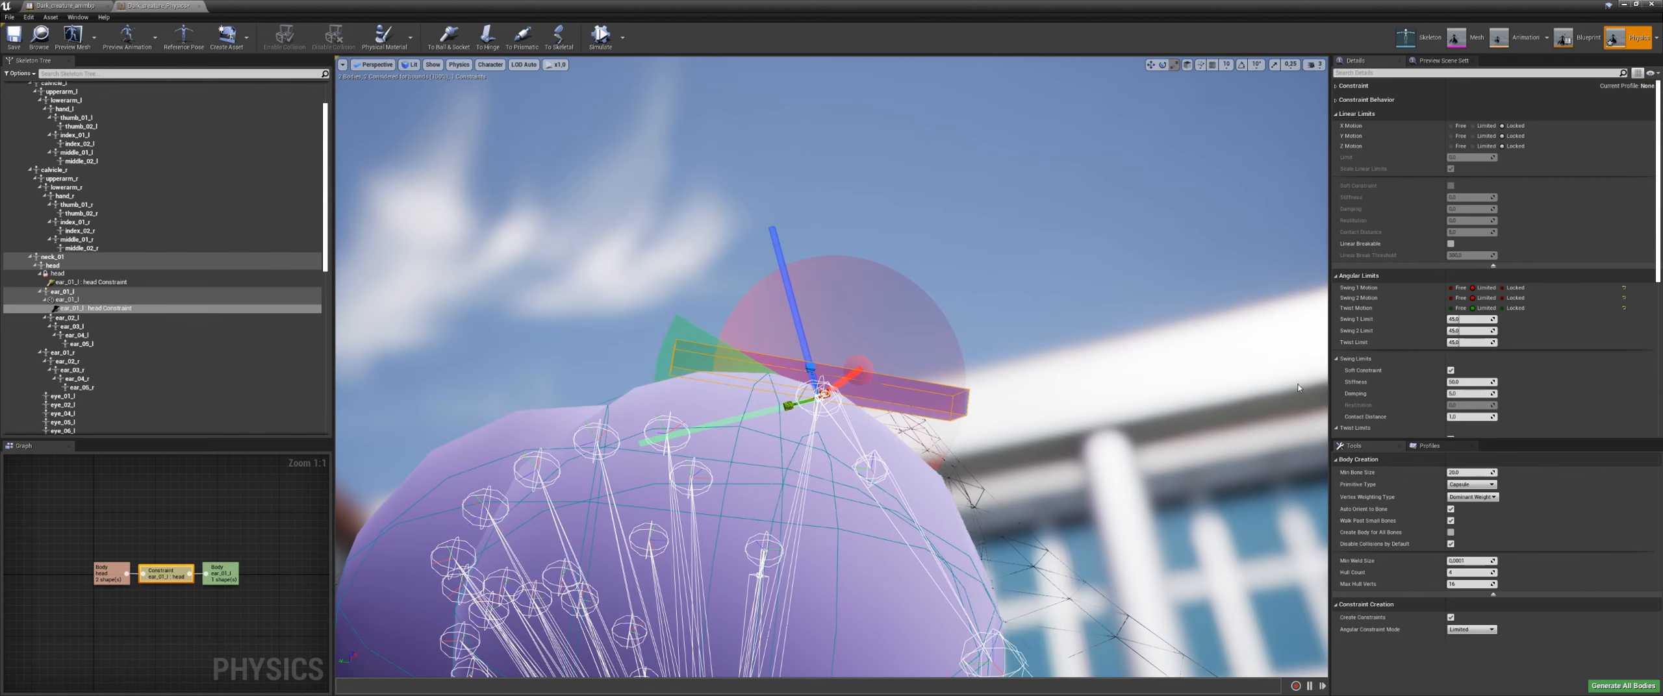
Step: Set the Twist Limit of the ear_01_l to head constraint to 5 degrees
click(1484, 344)
text(5)
key(Return)
alt+drag(745, 406, 770, 403)
mouse_move(1460, 345)
mouse_down()
mouse_move(1494, 344)
mouse_move(1468, 343)
mouse_up()
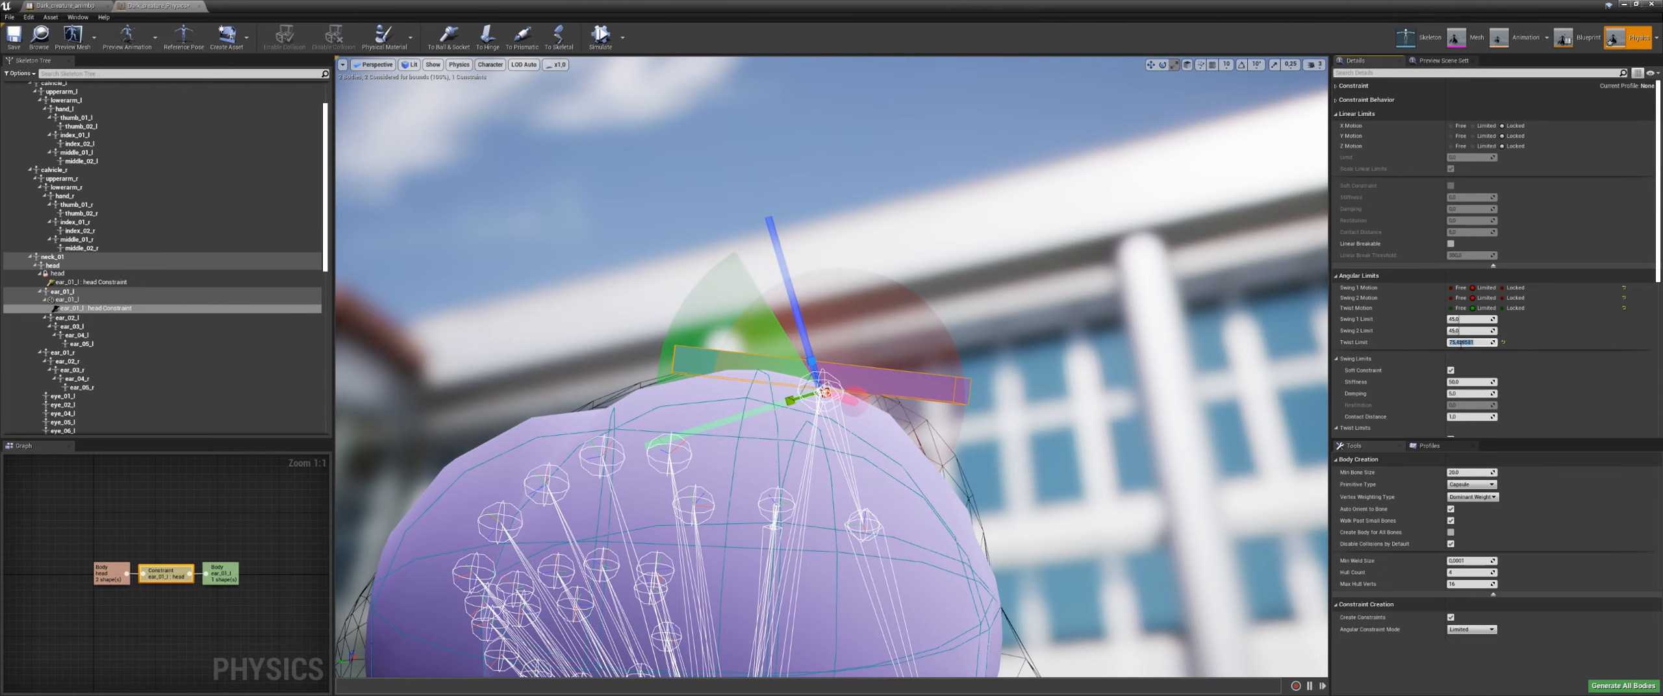
key(Return)
Step: Narrow the Swing 1 Limit of the ear_01_l to head constraint to 15 degrees
alt+drag(961, 383, 1055, 379)
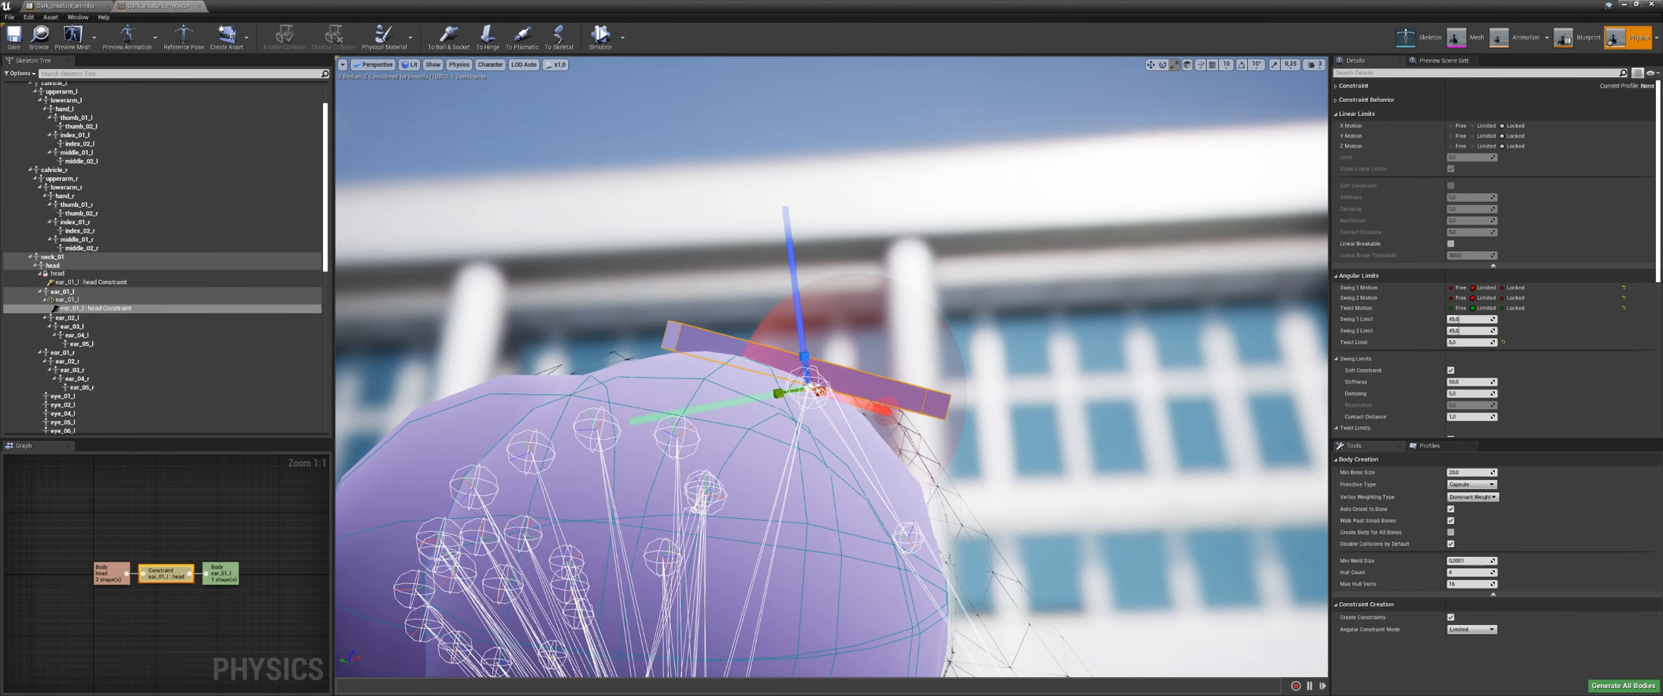
drag(1471, 318, 1434, 319)
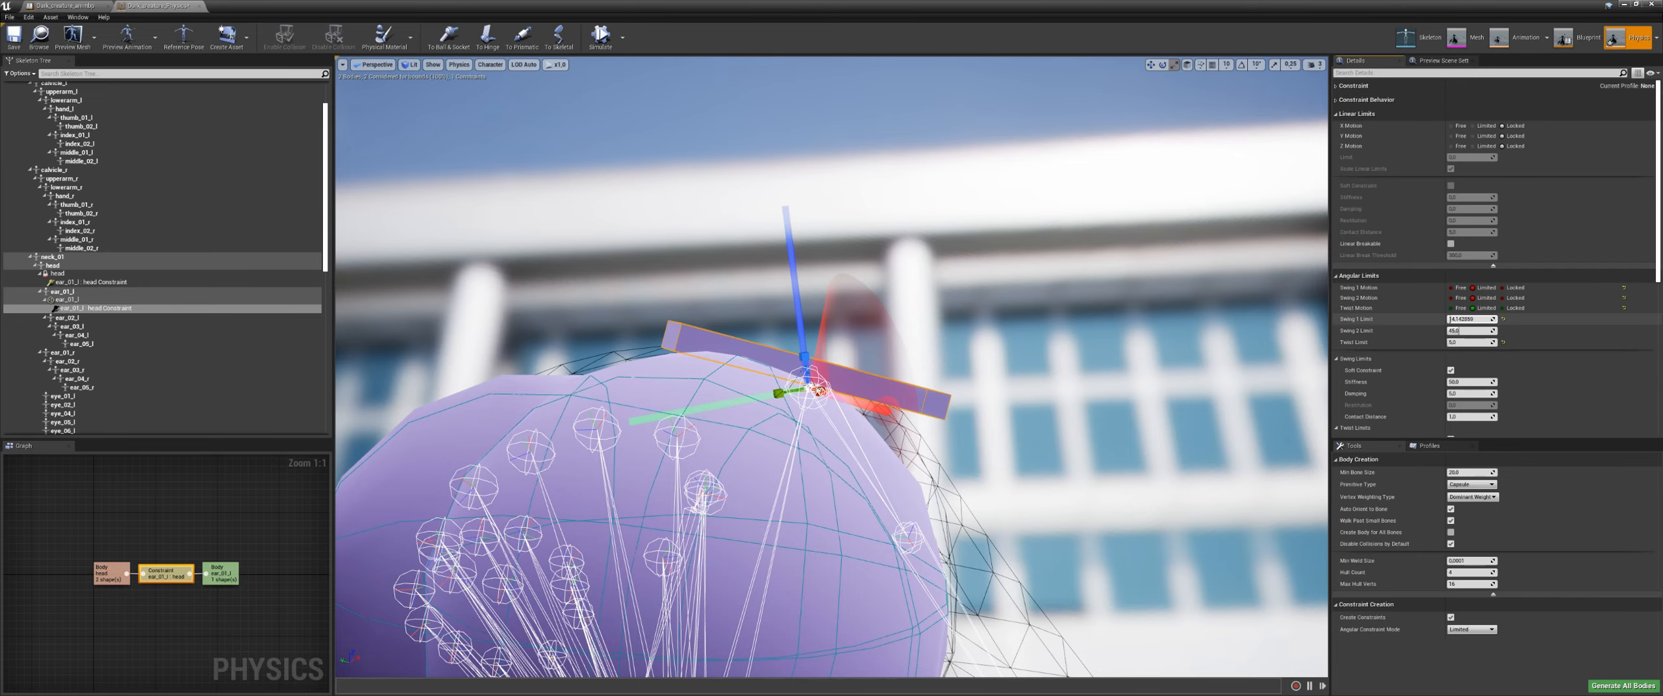
alt+drag(922, 390, 1007, 371)
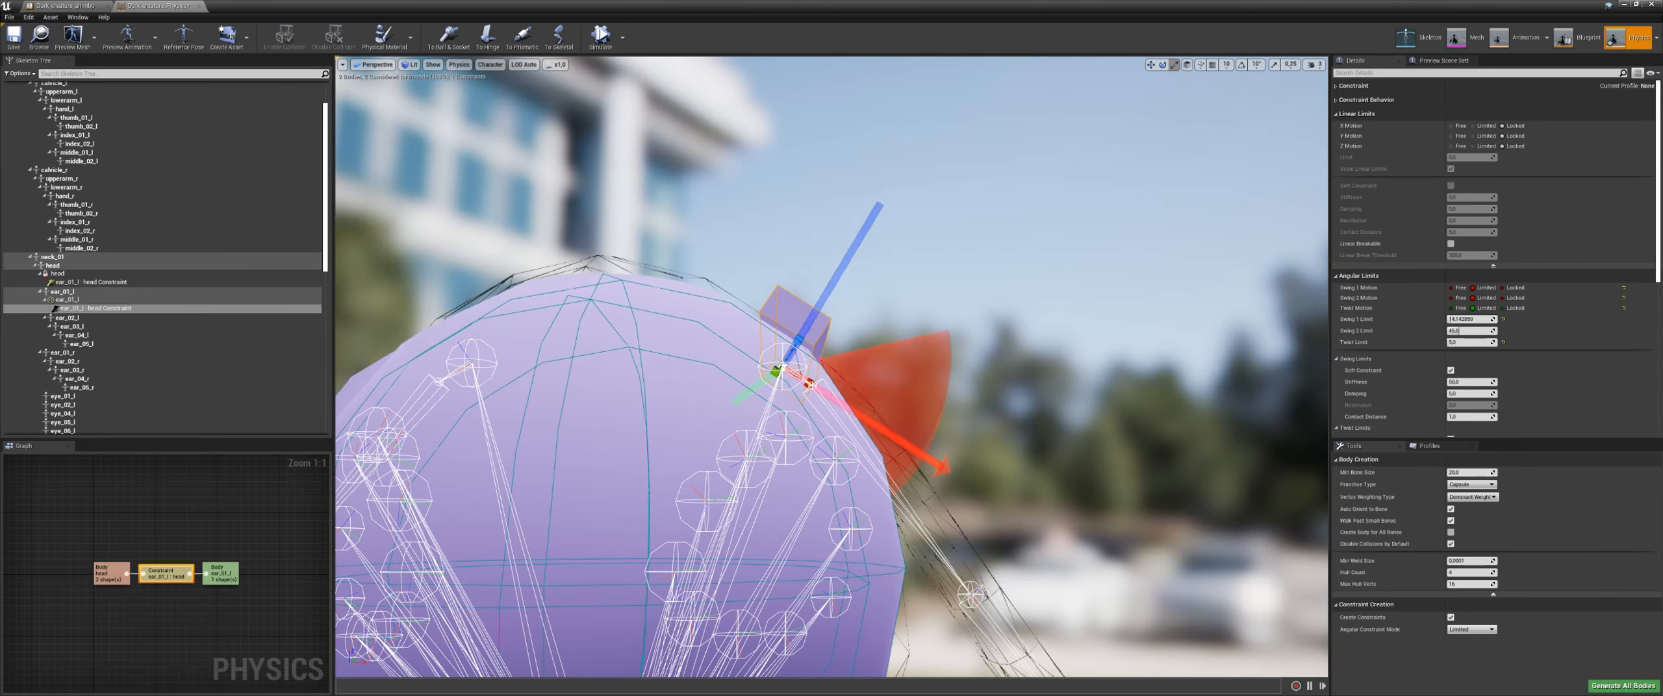
alt+drag(1108, 353, 1052, 506)
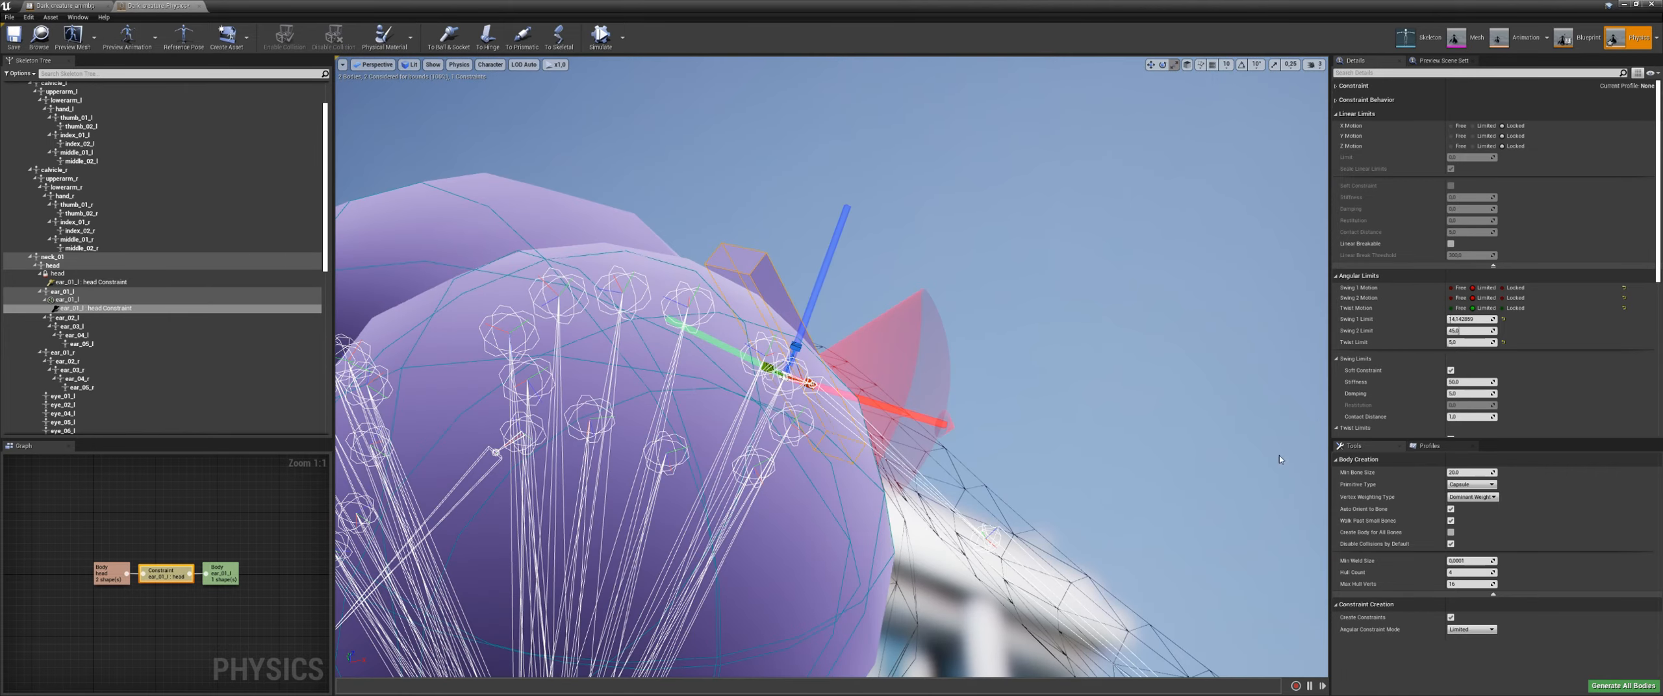
click(1458, 319)
text(15)
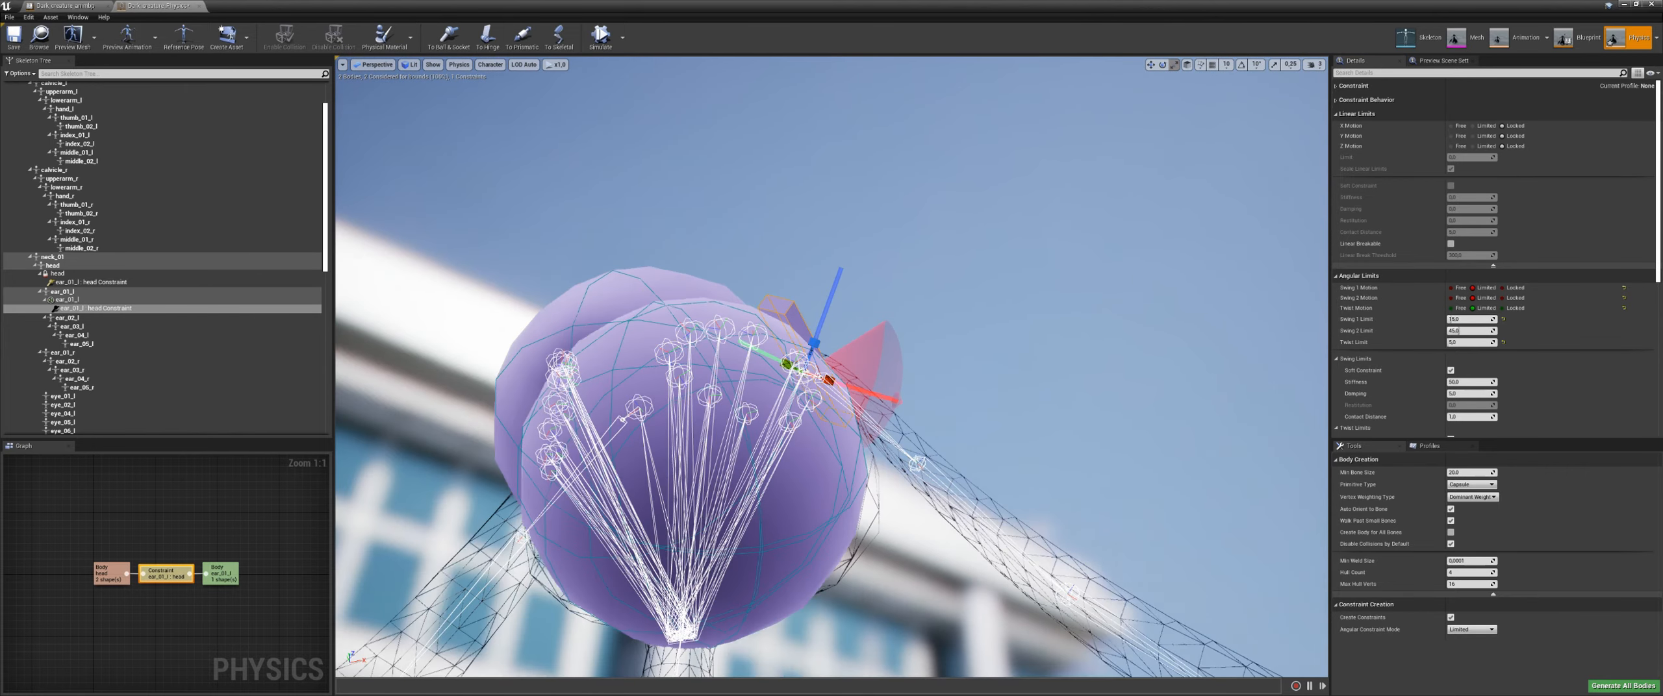
alt+drag(643, 188, 523, 67)
Step: Run and stop the simulation several times to check the left ear's motion within the angular limits
click(601, 37)
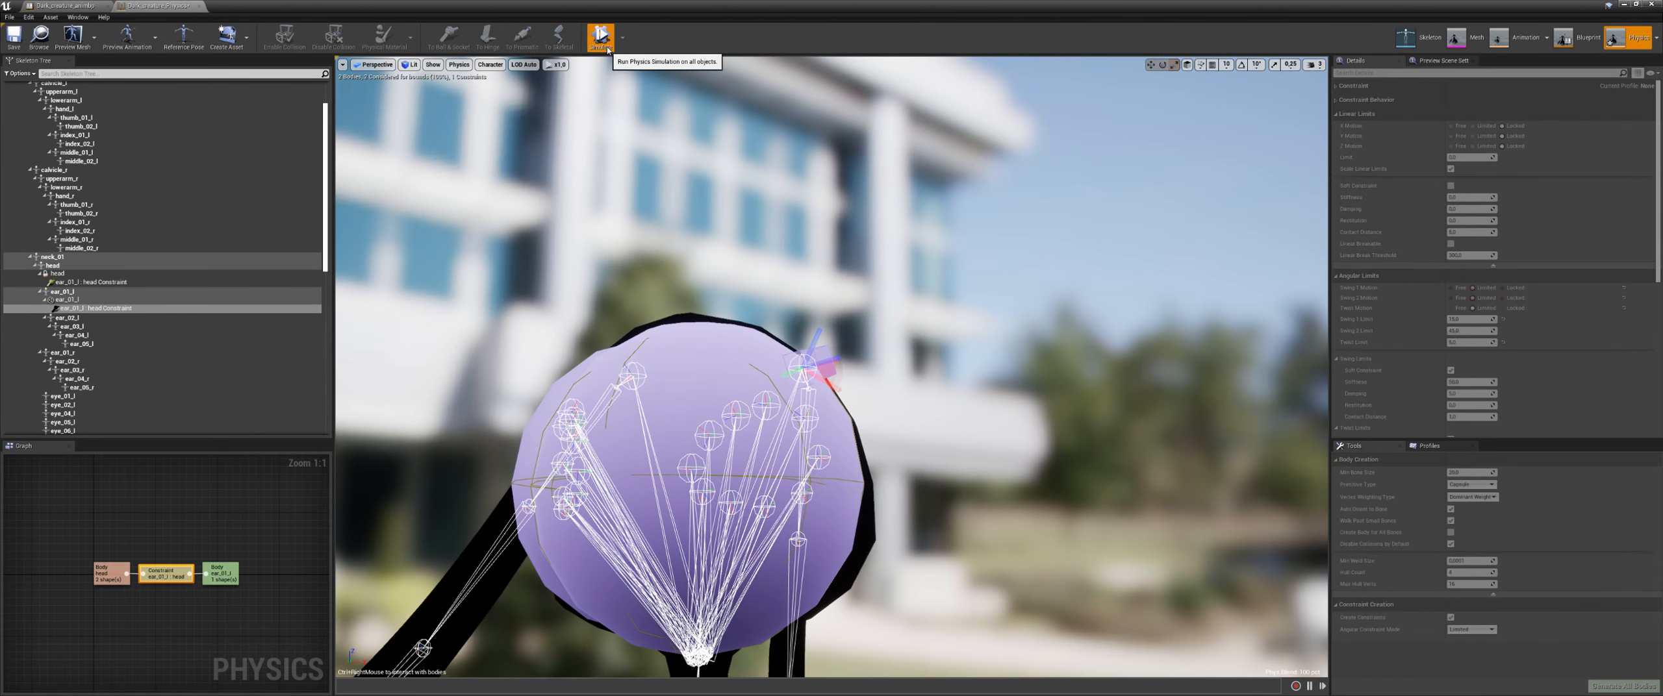
click(607, 49)
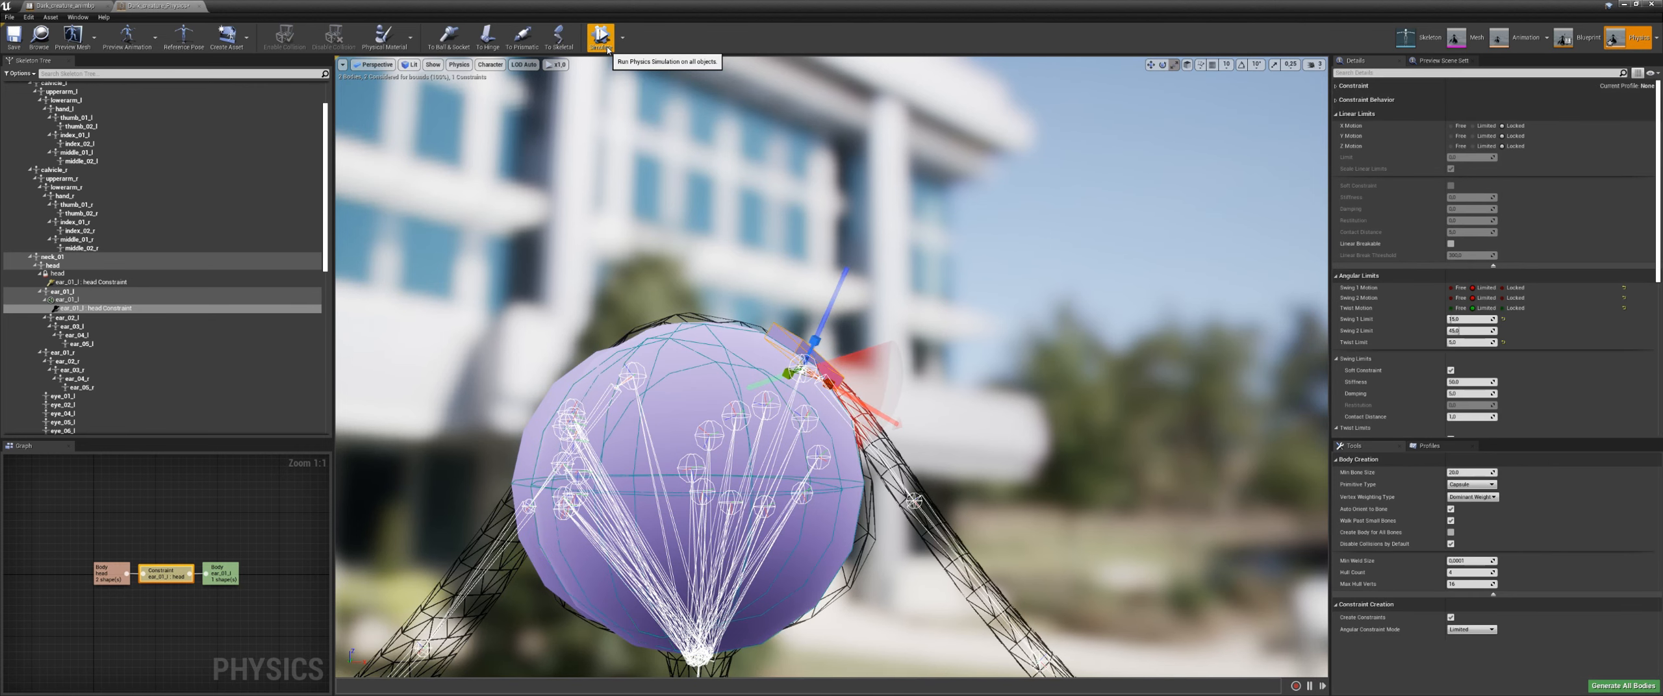
click(607, 49)
click(607, 49)
click(607, 49)
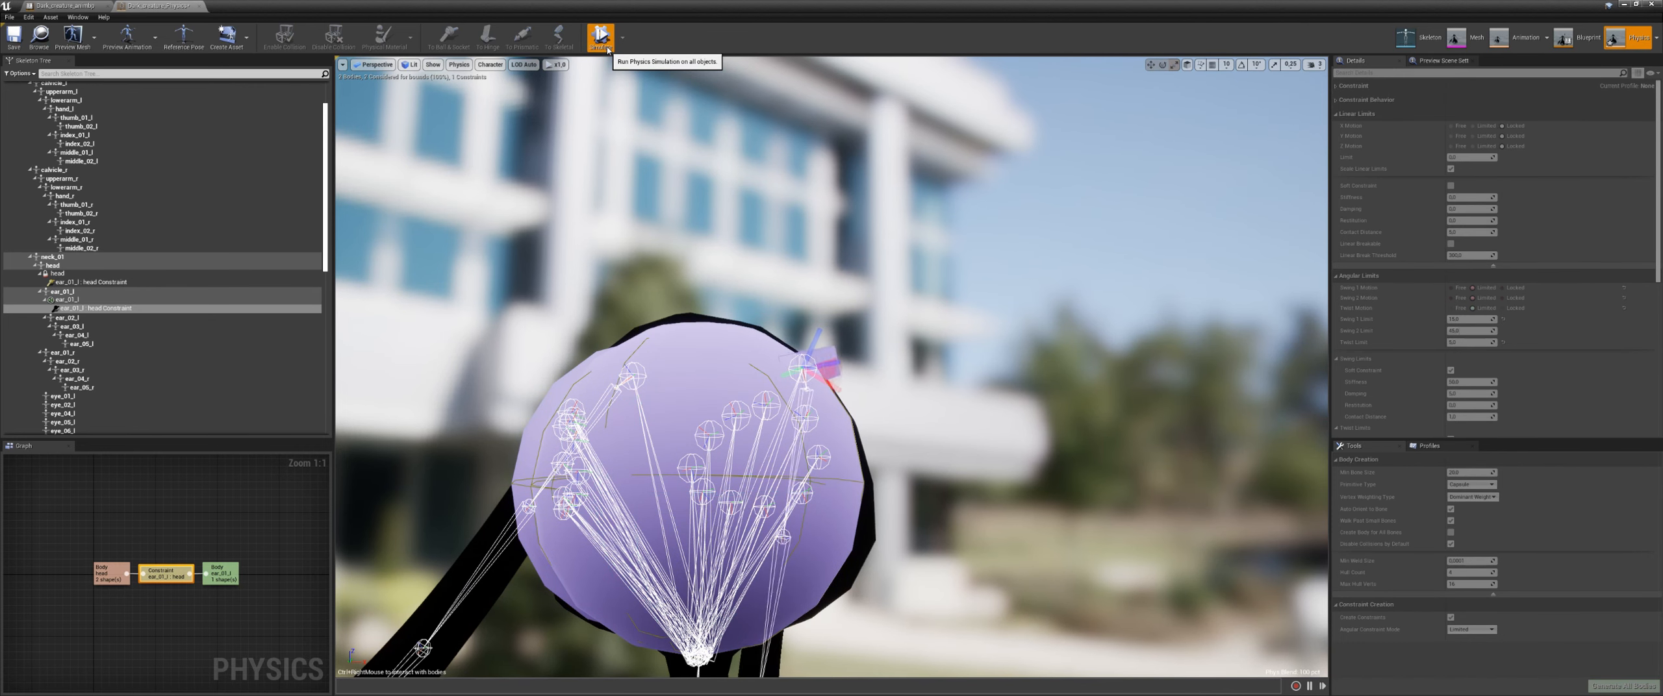
click(607, 51)
Step: Select the ear_01_l constraint under the head body and set its swing limit Damping to 7
scroll(870, 260, up, 5)
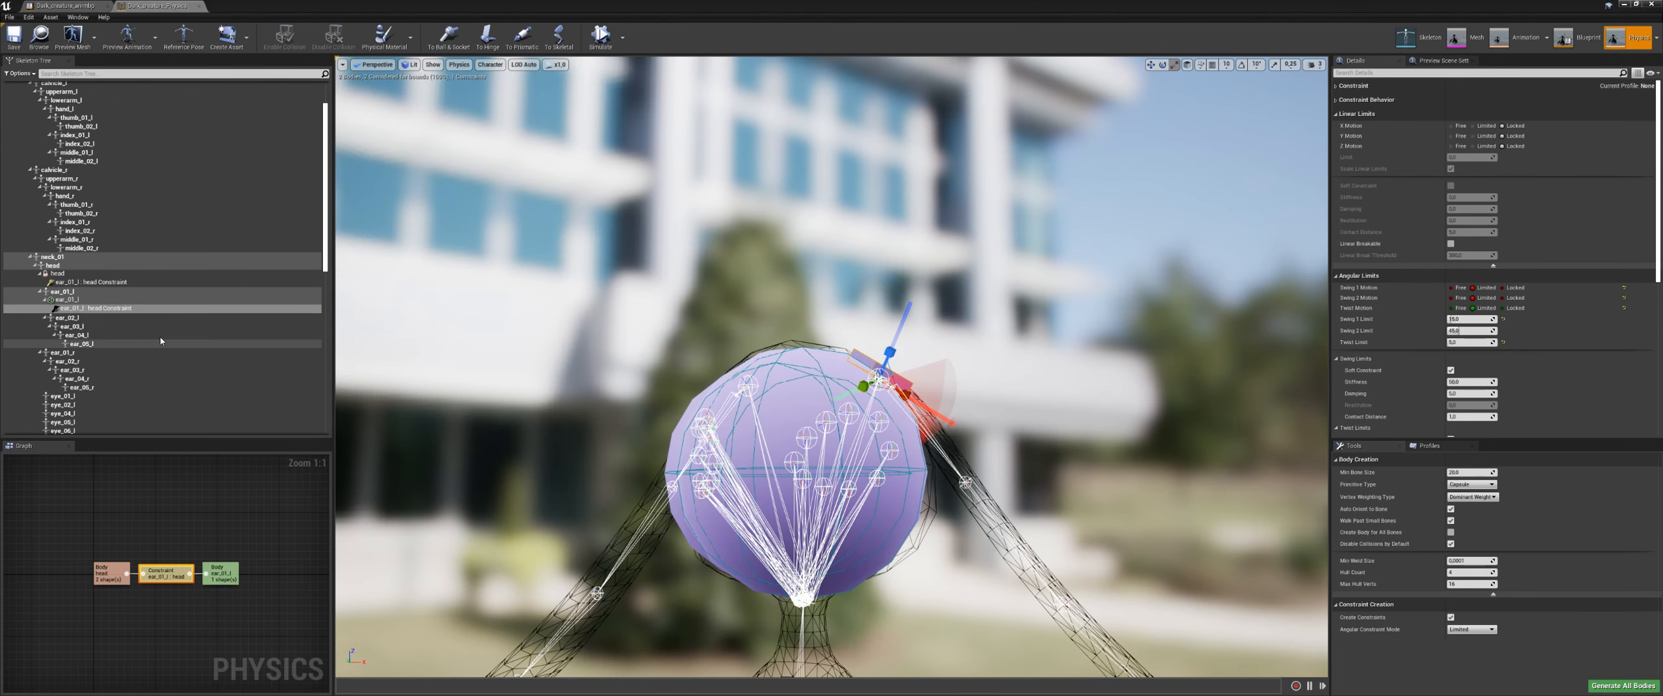
click(130, 308)
scroll(1416, 300, down, 3)
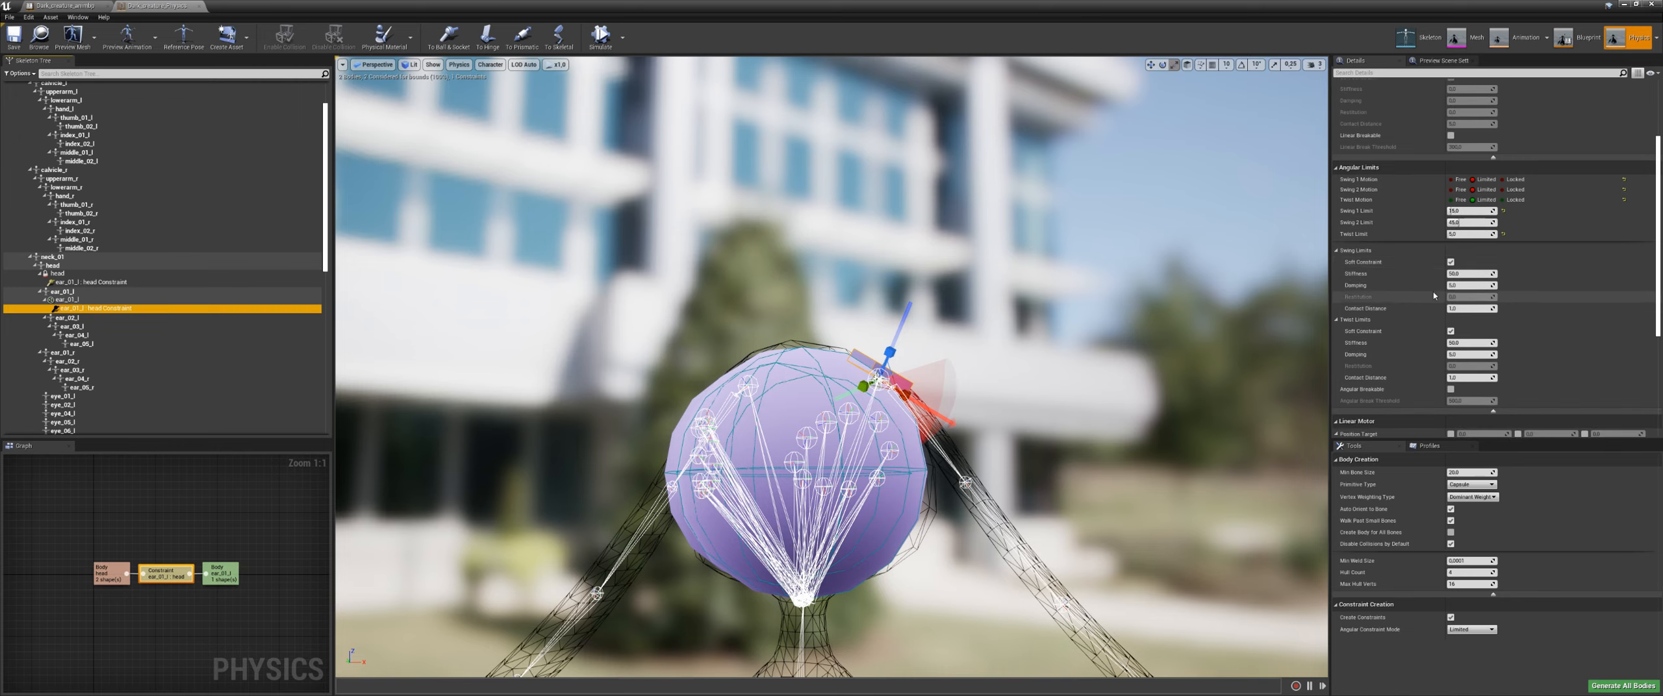
middle_drag(1209, 480, 1215, 486)
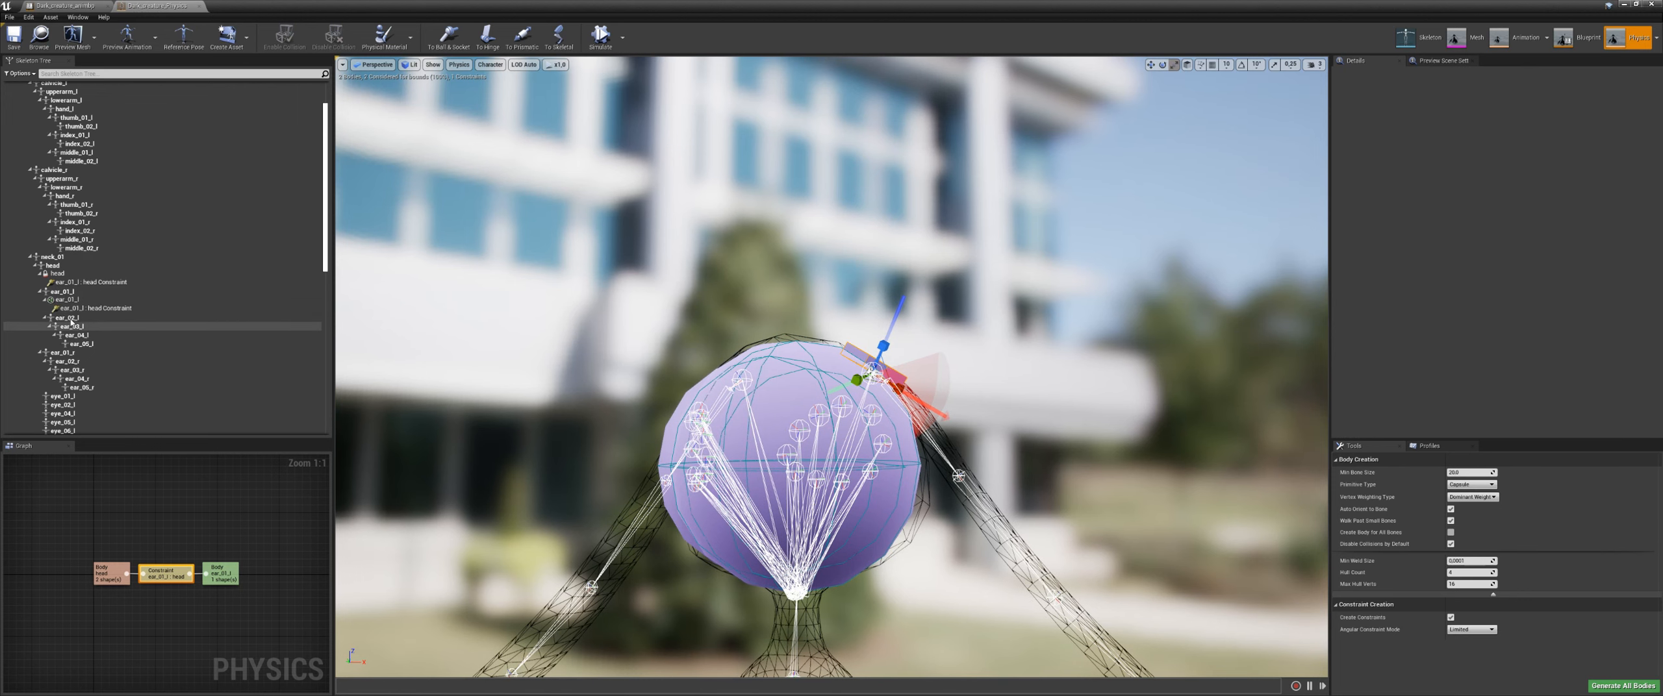
click(90, 282)
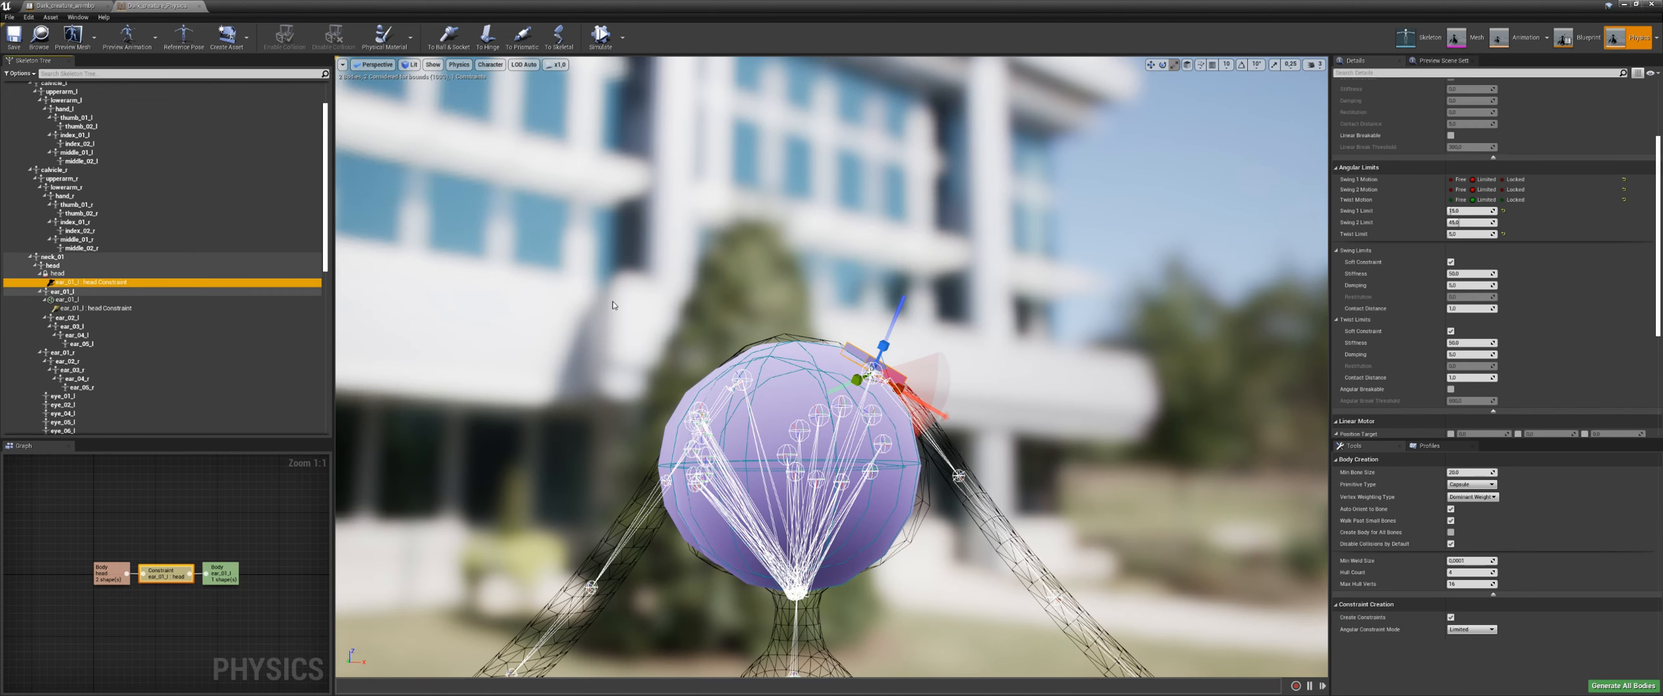
click(1464, 288)
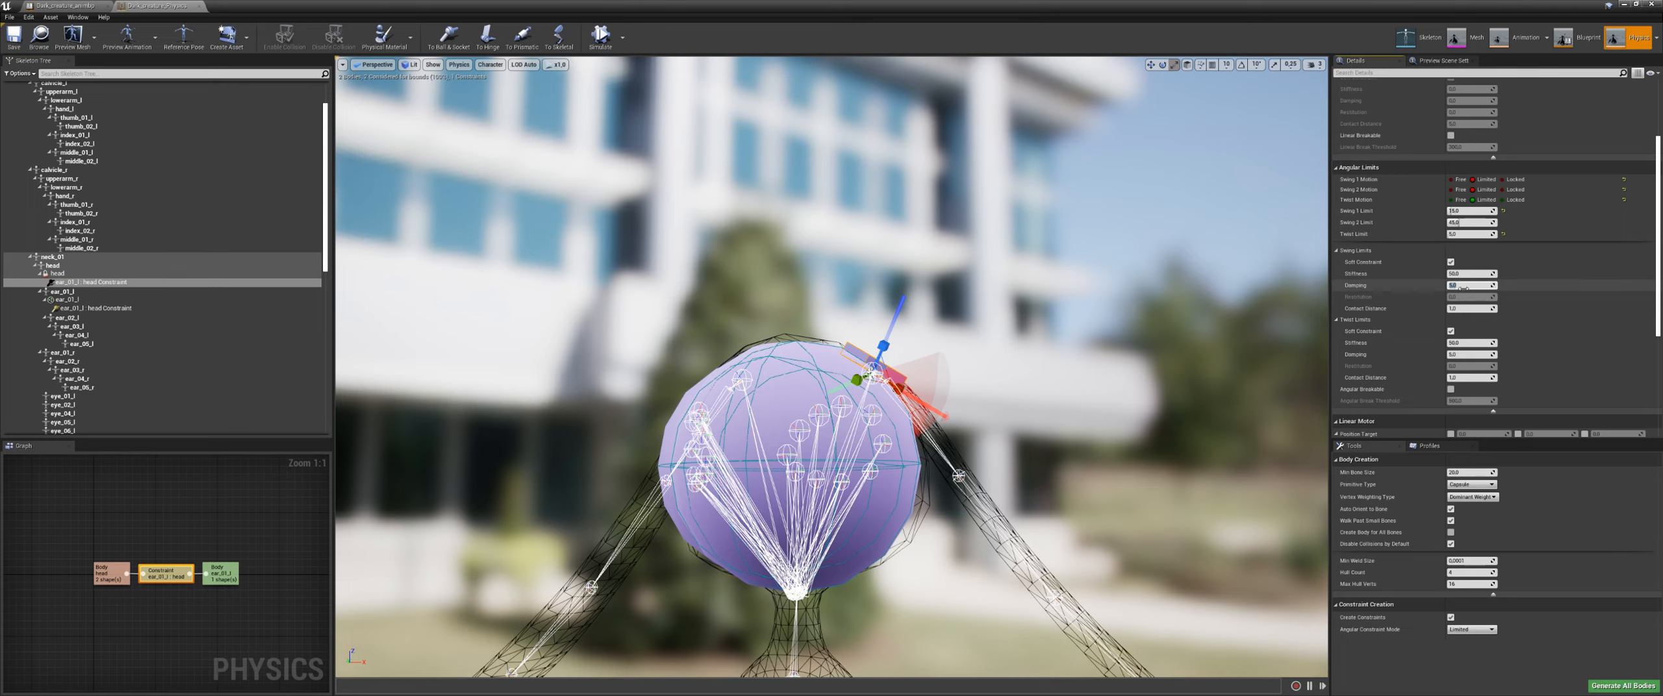
text(7)
key(Return)
Step: Enable the constraint's SLERP orientation drive in the angular motor with a strength of 9000000, and start the simulation
scroll(1409, 309, down, 3)
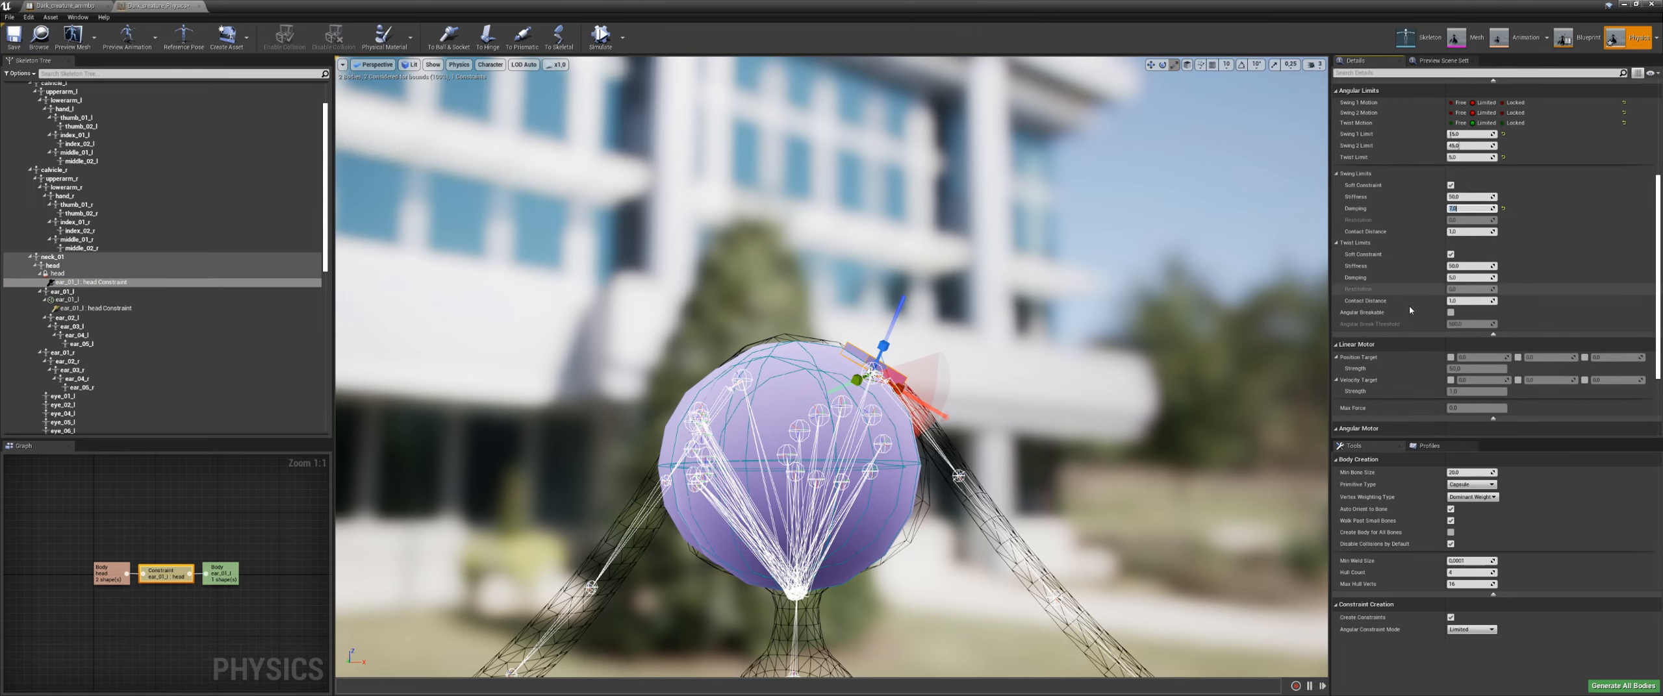
scroll(1409, 310, down, 2)
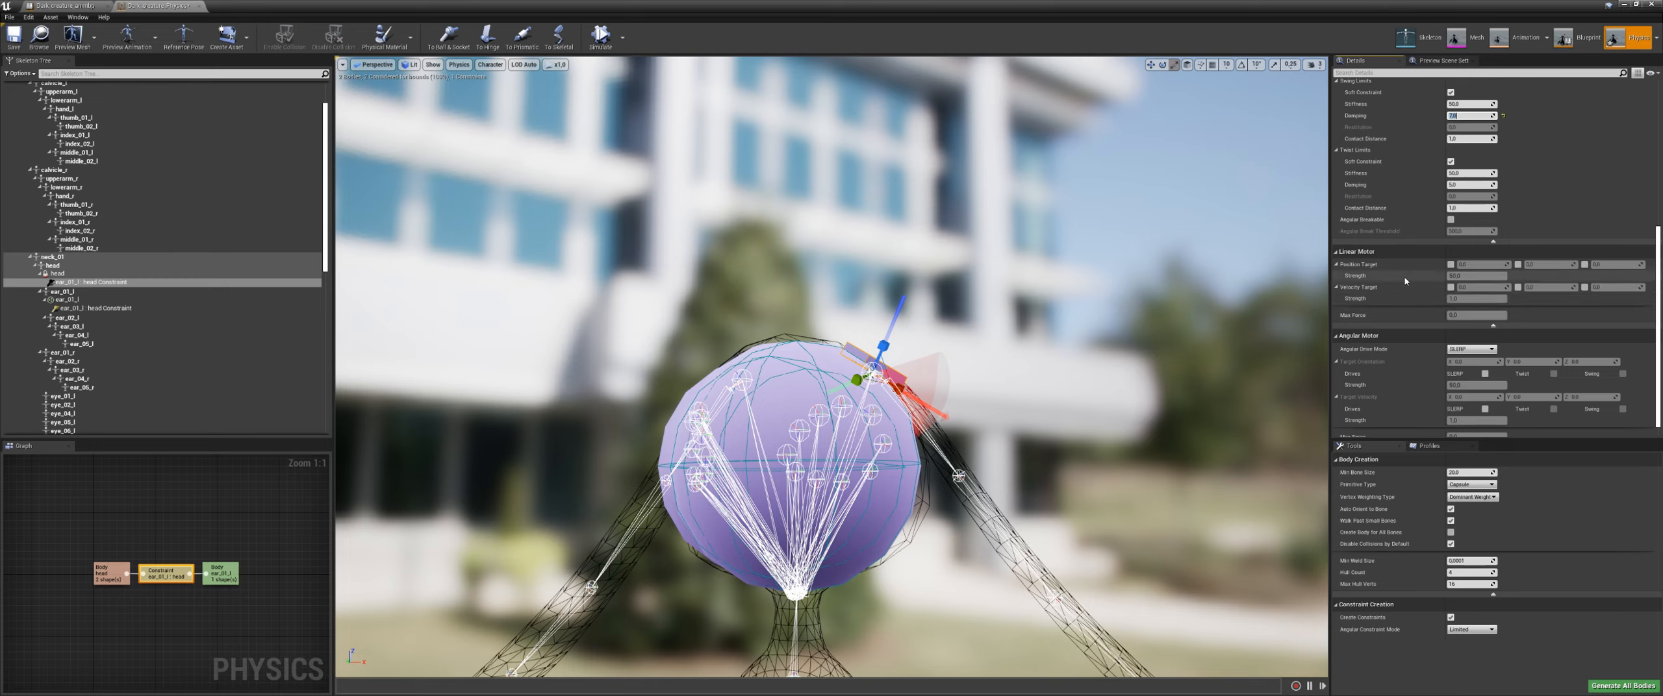
click(1485, 374)
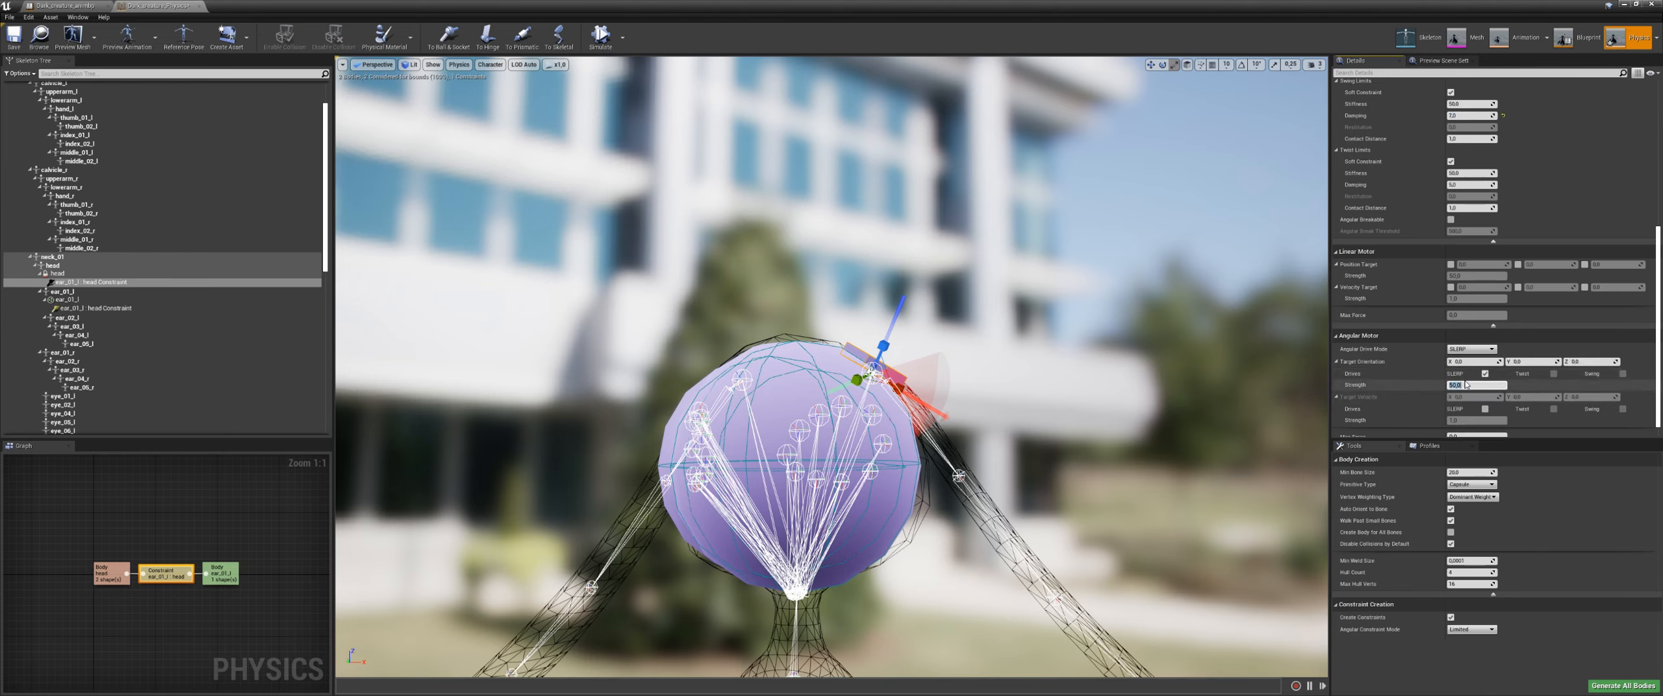
text(9000000)
key(Return)
click(599, 37)
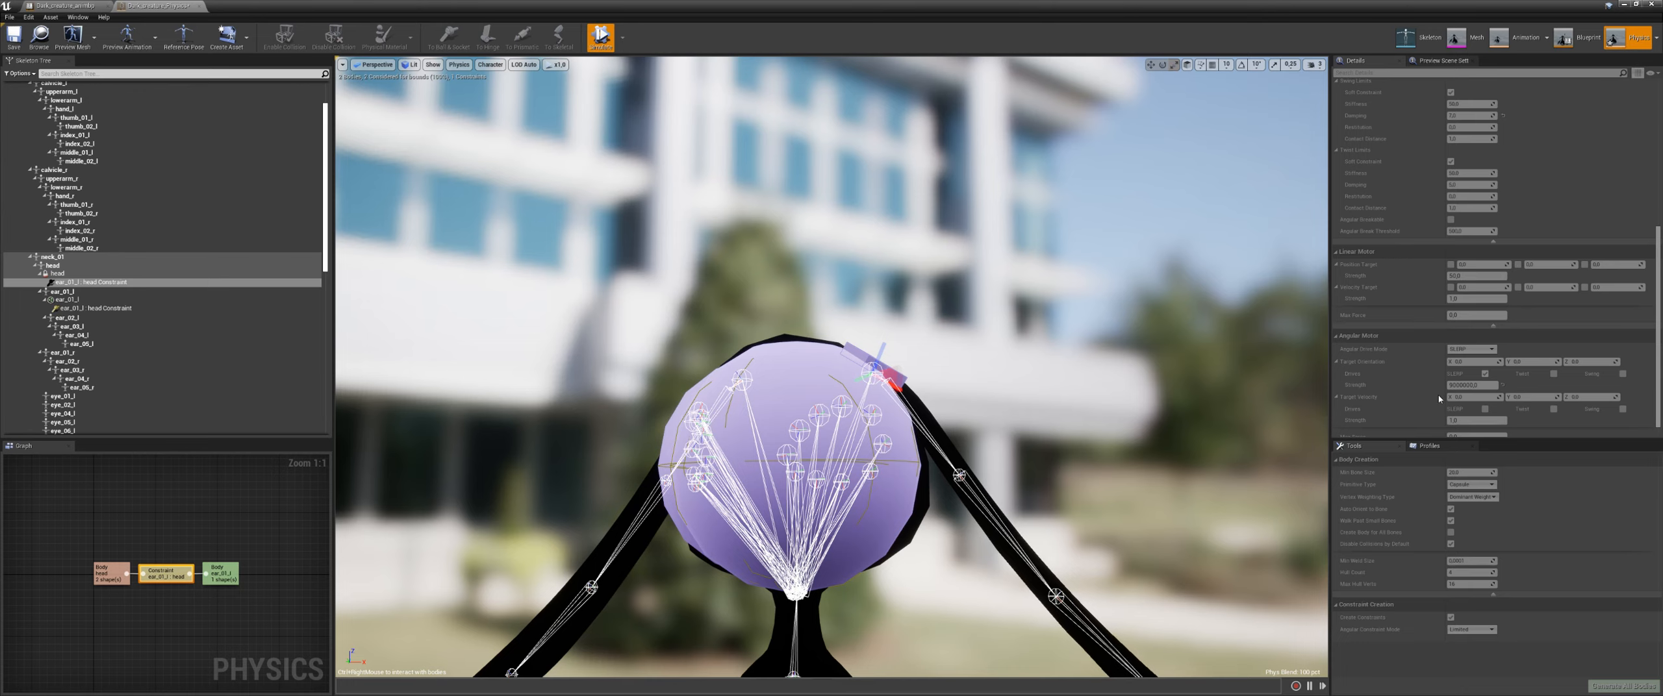
Step: Run and stop the physics simulation repeatedly to test the angular motor strength of the left ear's head constraint
click(599, 38)
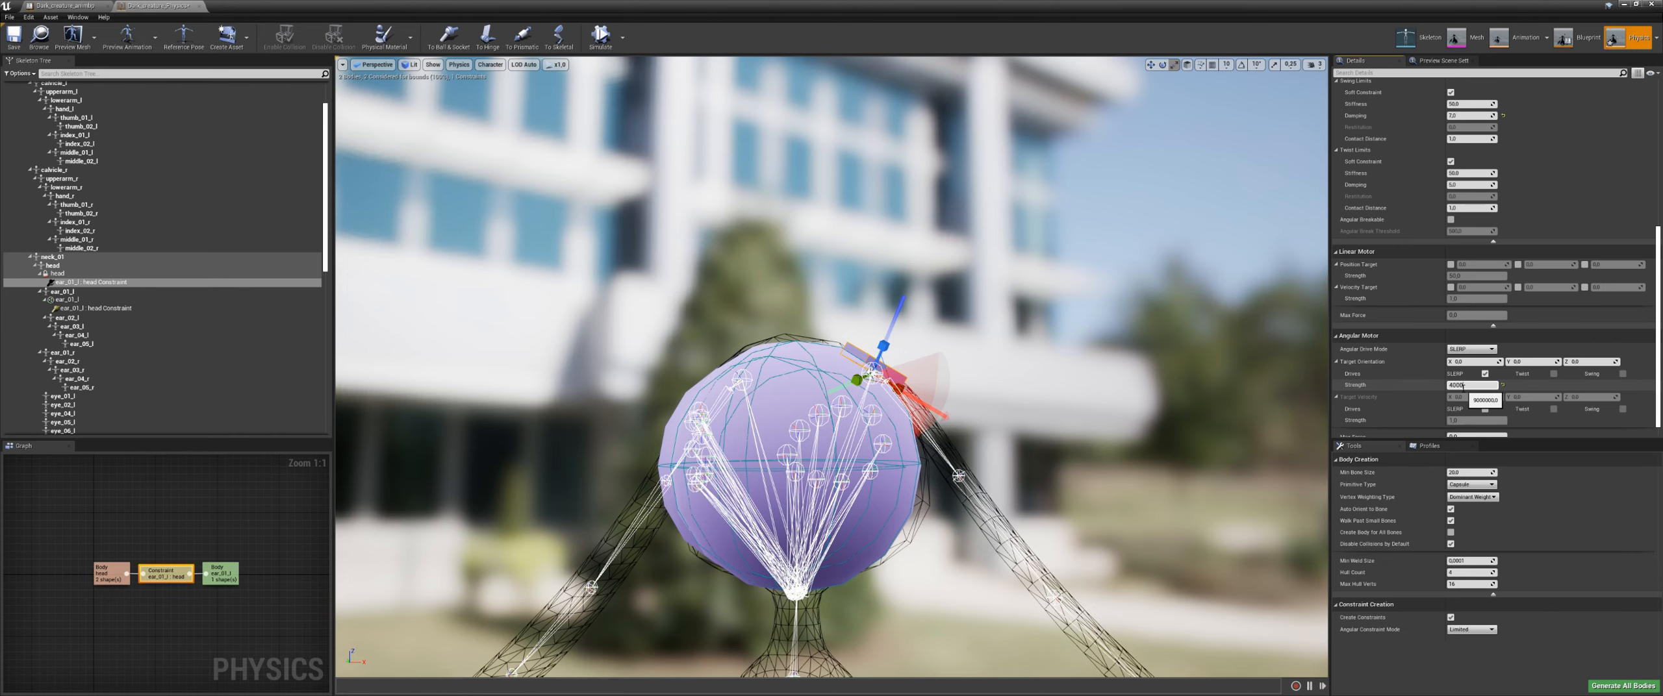
click(600, 37)
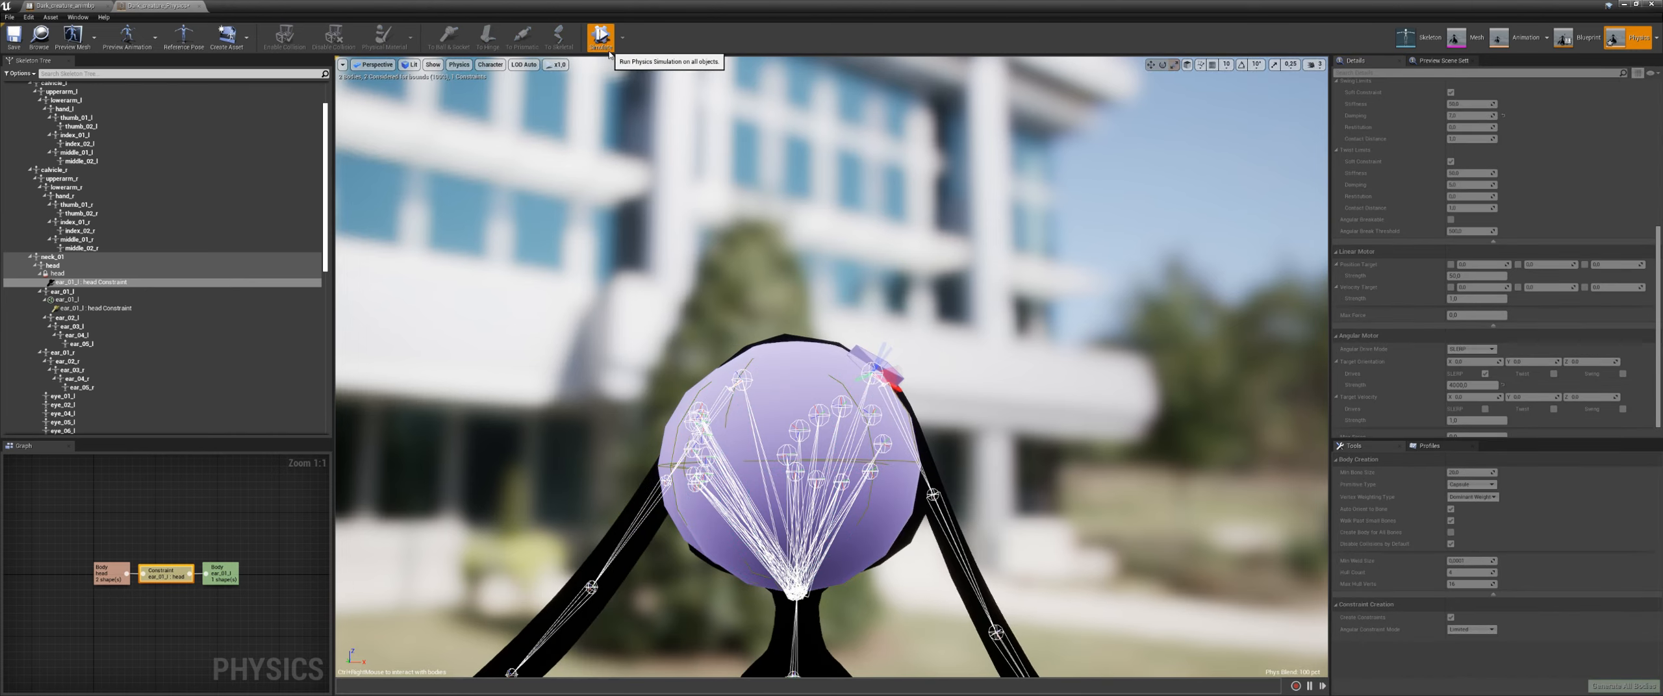
click(604, 43)
click(606, 46)
click(607, 46)
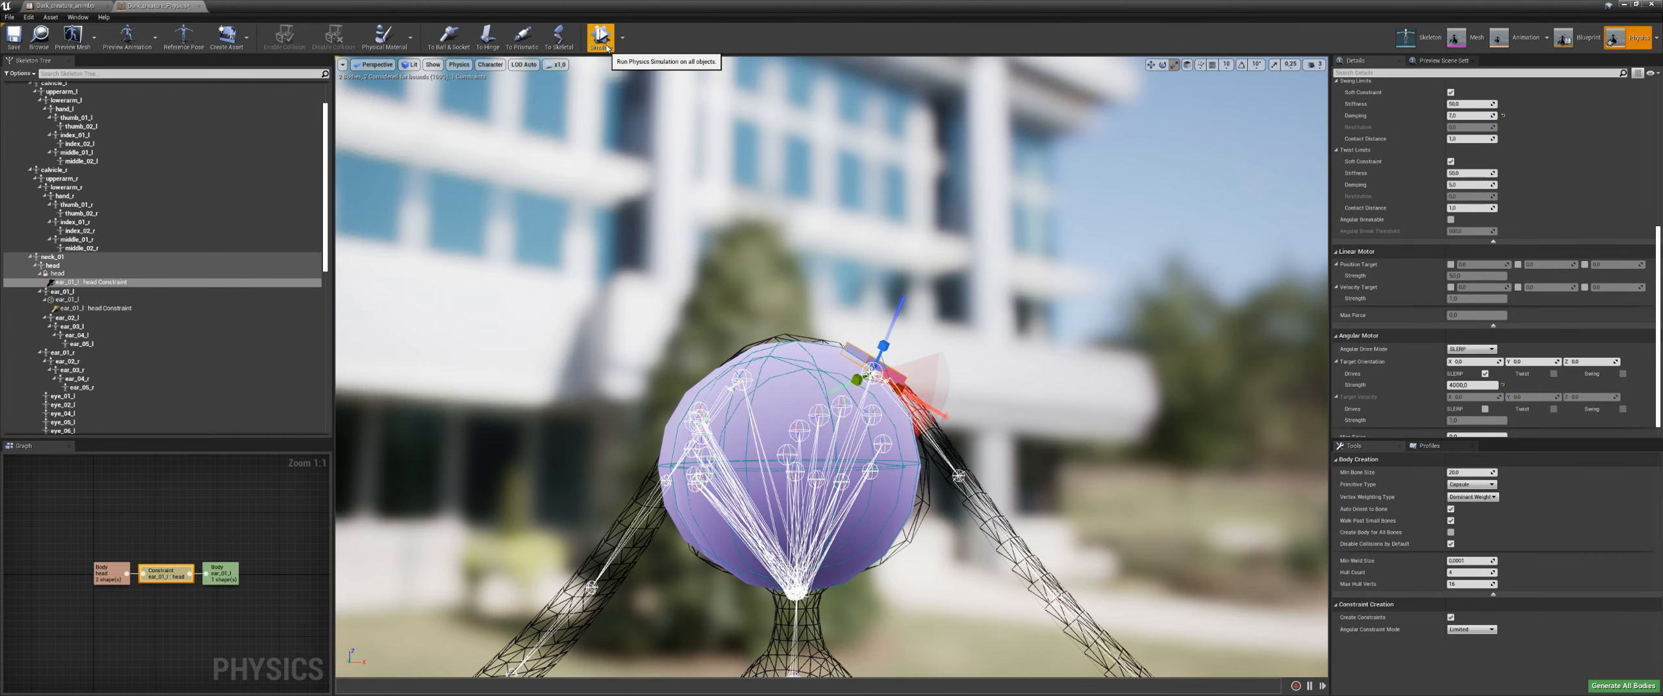
click(606, 46)
click(607, 47)
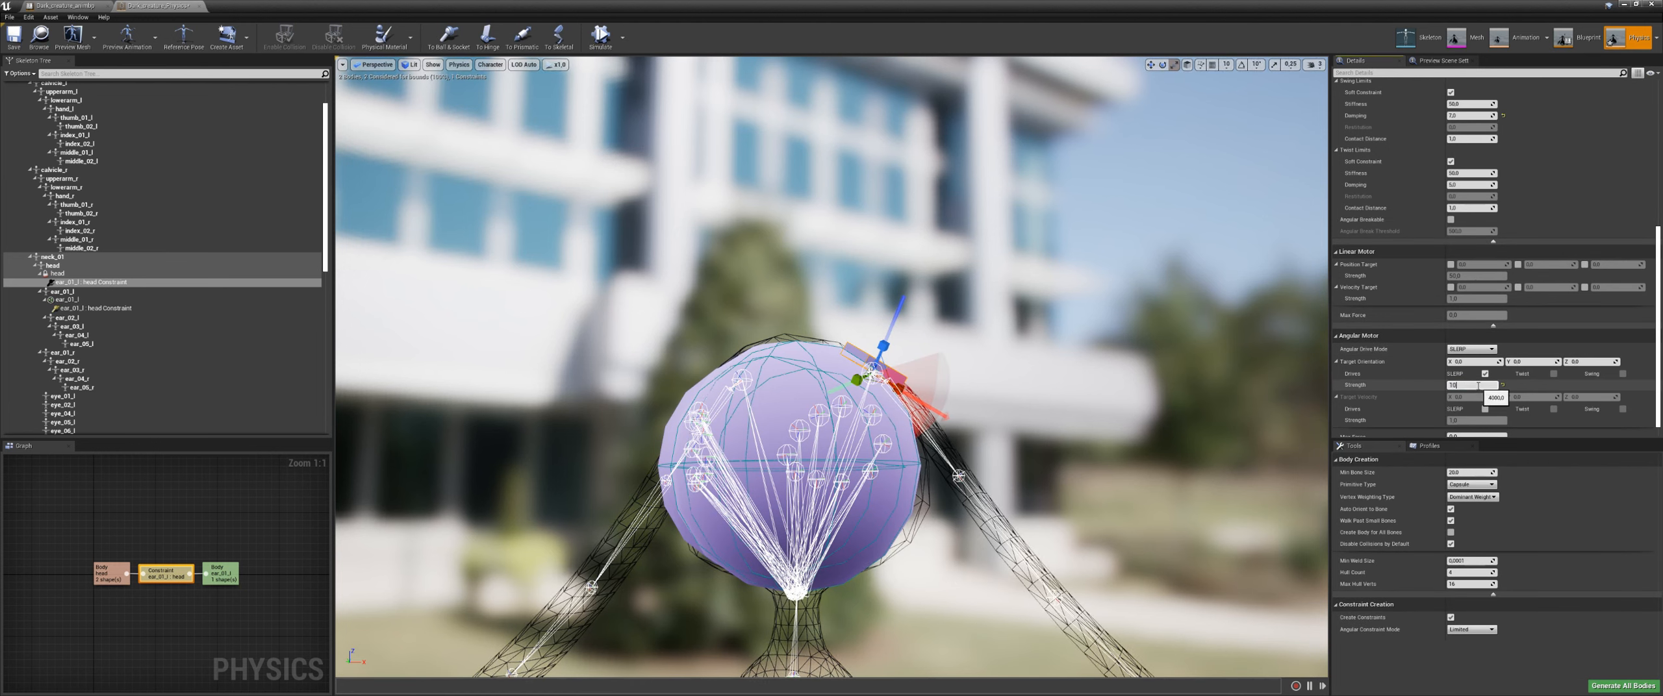
click(601, 37)
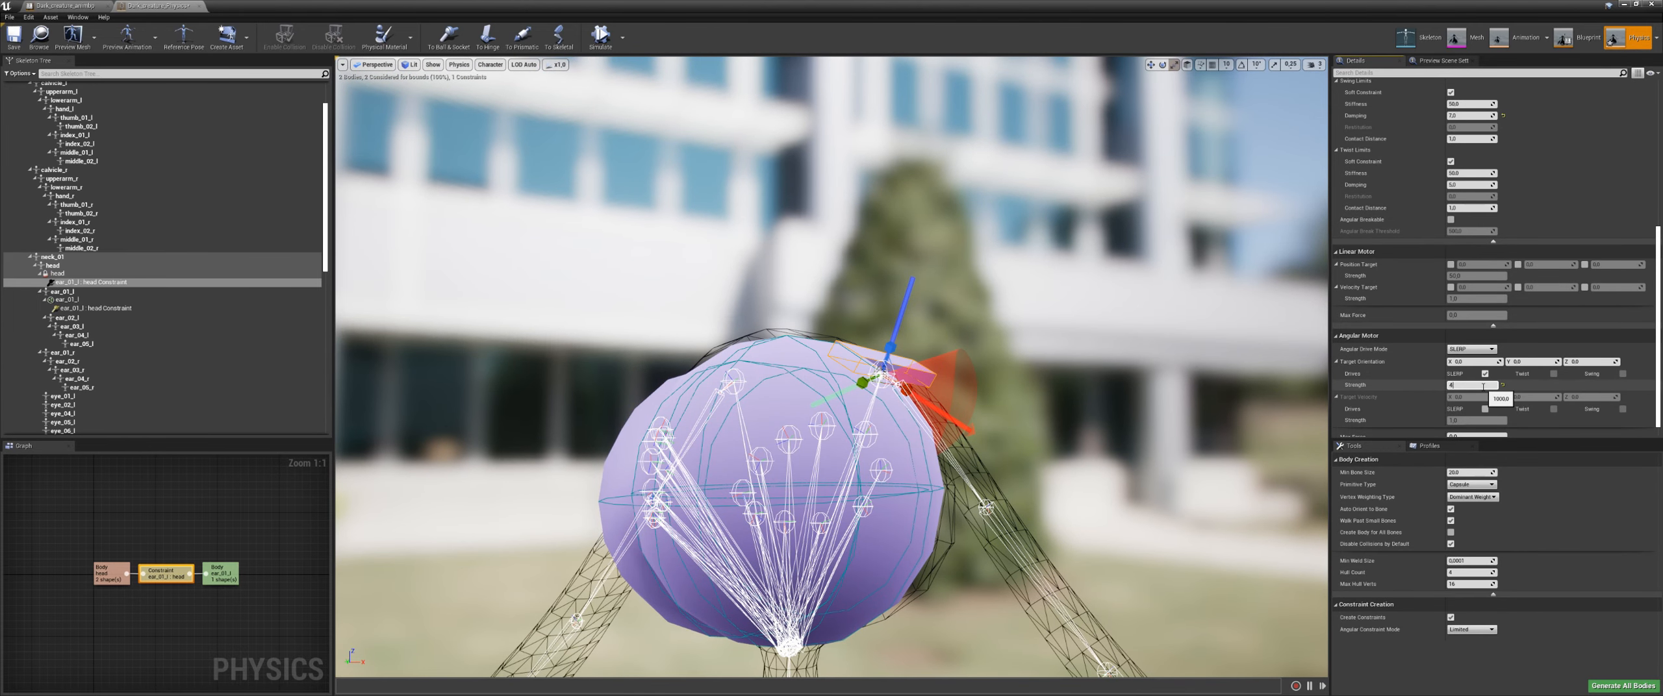
Step: Set the angular motor strength of the left ear's head constraint to 4000, test it in simulation and save the asset
click(1482, 387)
text(4000)
click(601, 40)
click(601, 40)
middle_drag(911, 394, 1023, 475)
key(ctrl+s)
Step: Add box collision shapes to the left ear bones ear_02_l through ear_05_l
alt+drag(911, 394, 901, 452)
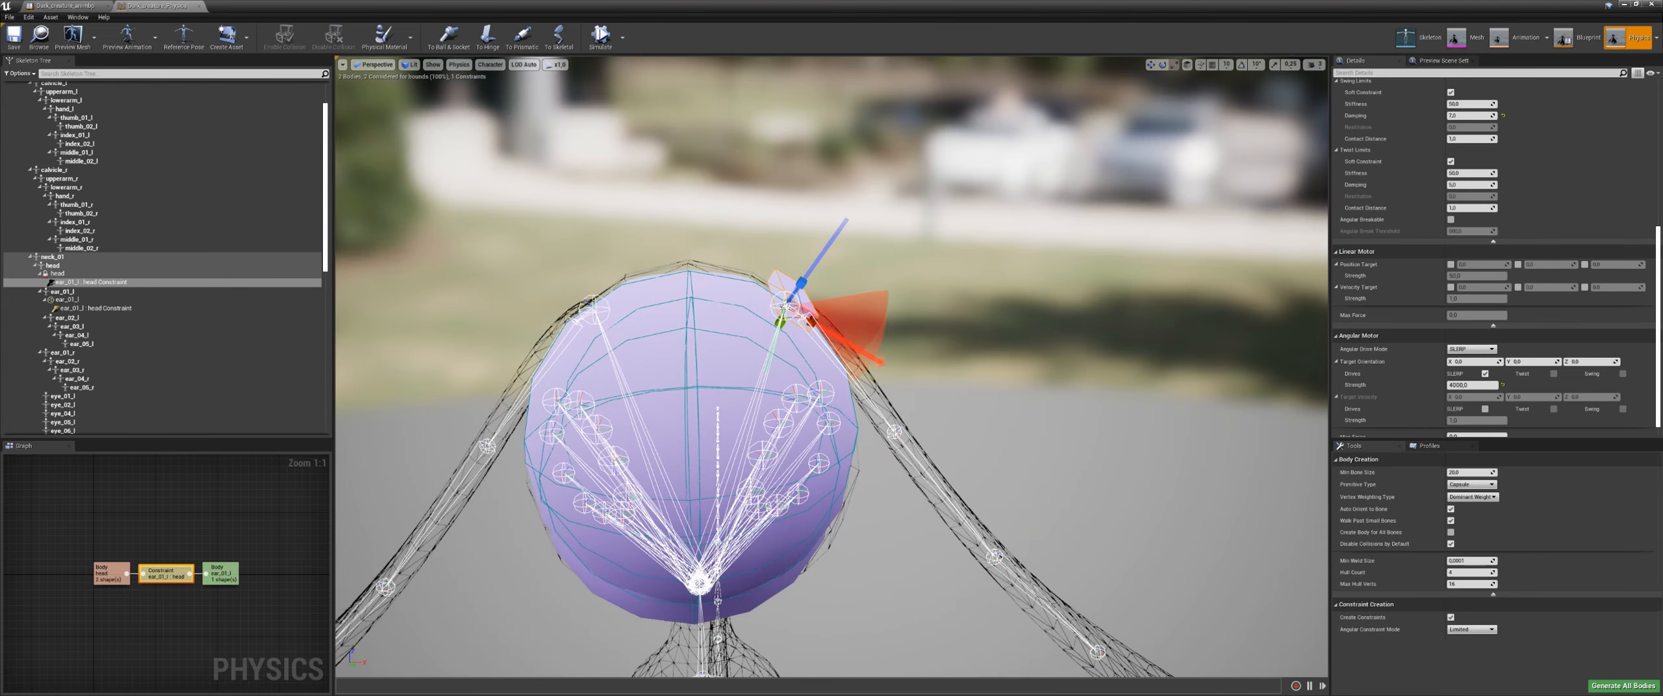
middle_drag(901, 451, 806, 352)
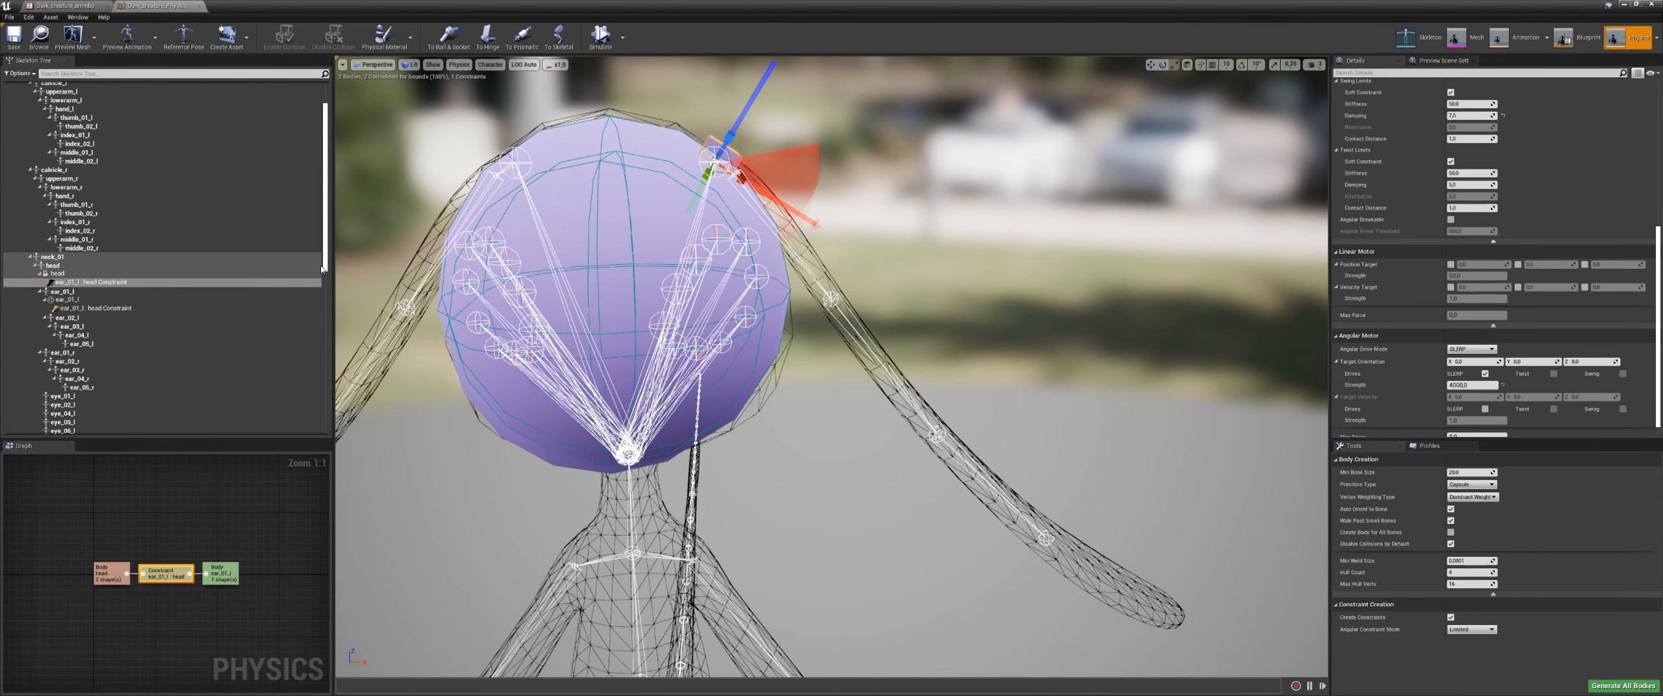
scroll(98, 309, down, 3)
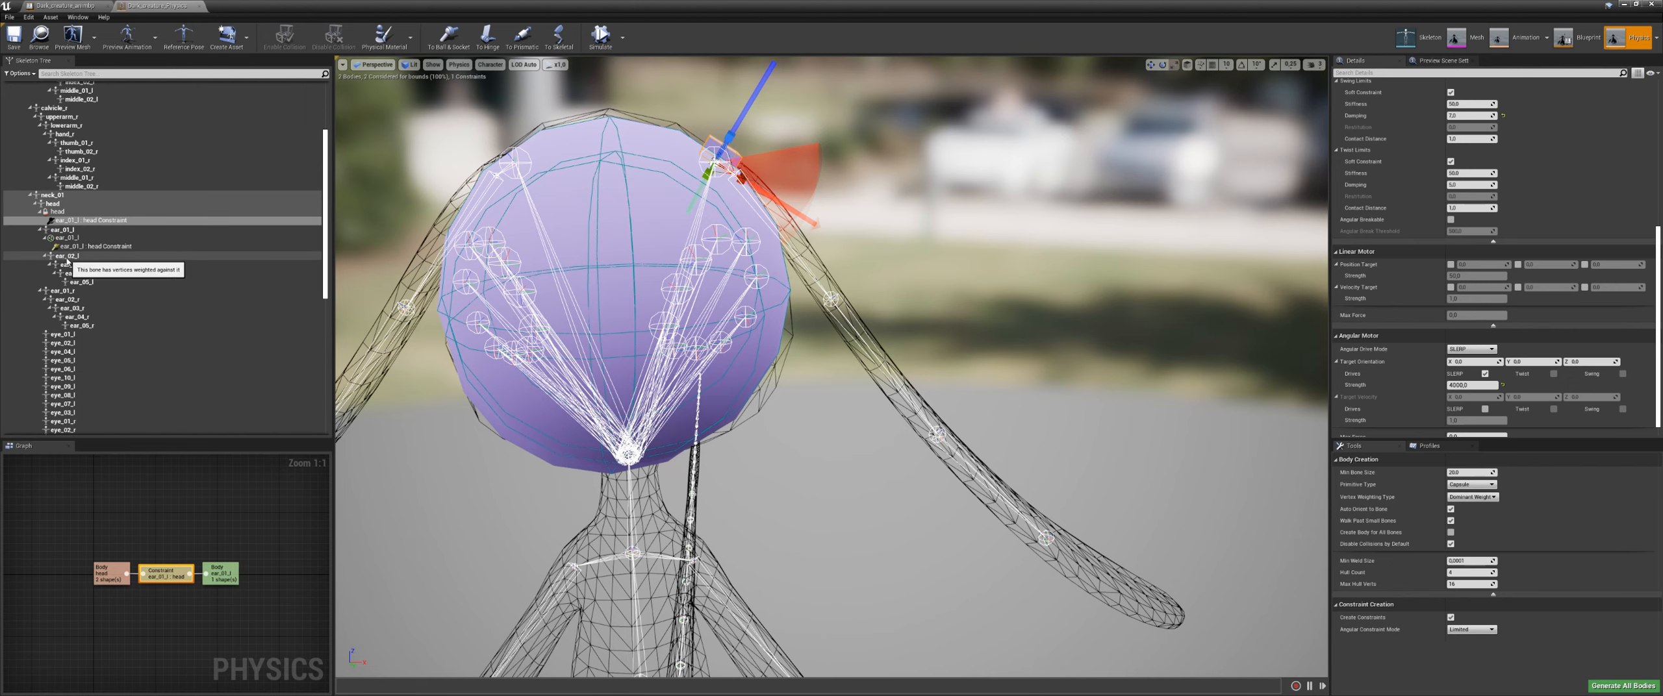
click(67, 258)
shift+click(89, 280)
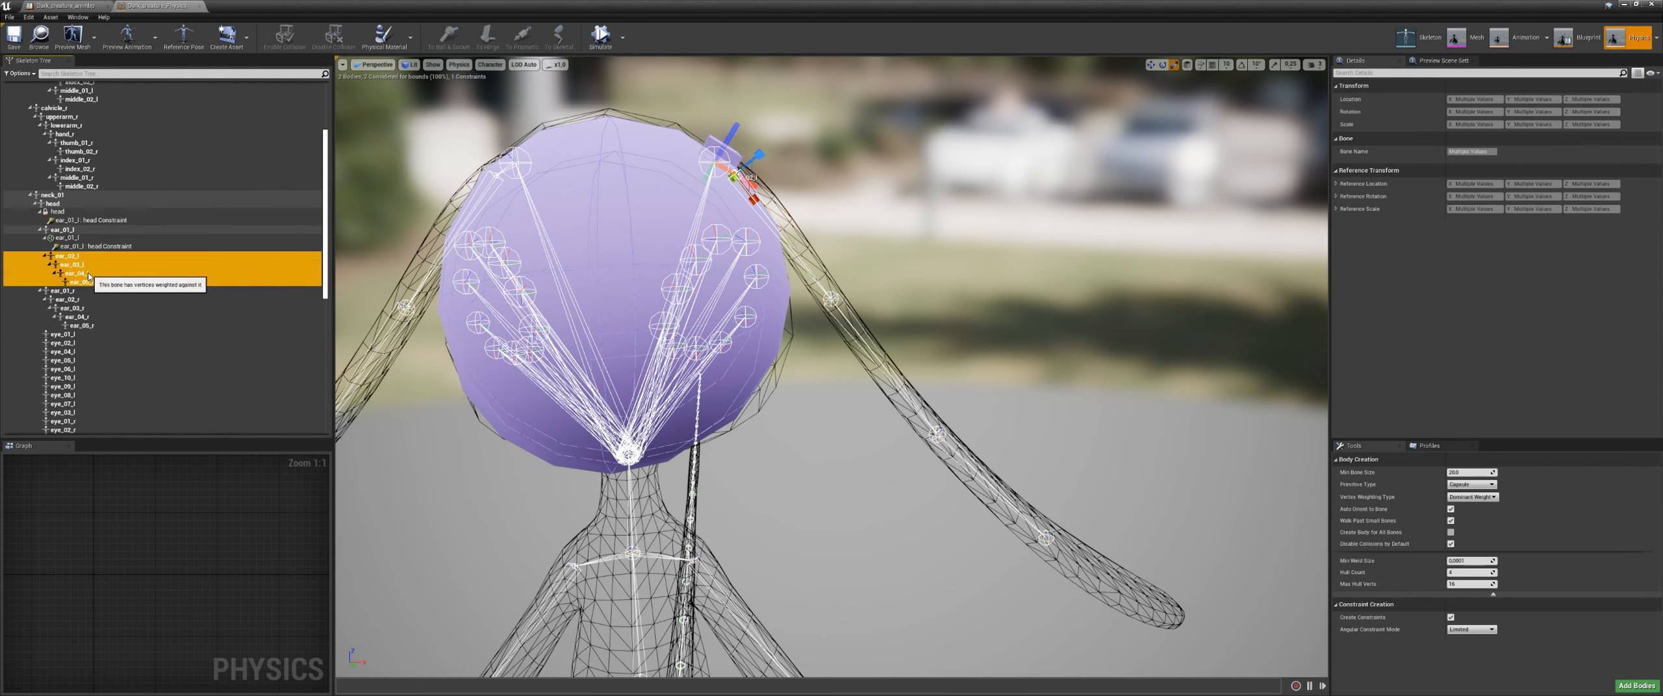
right_click(89, 277)
mouse_move(143, 351)
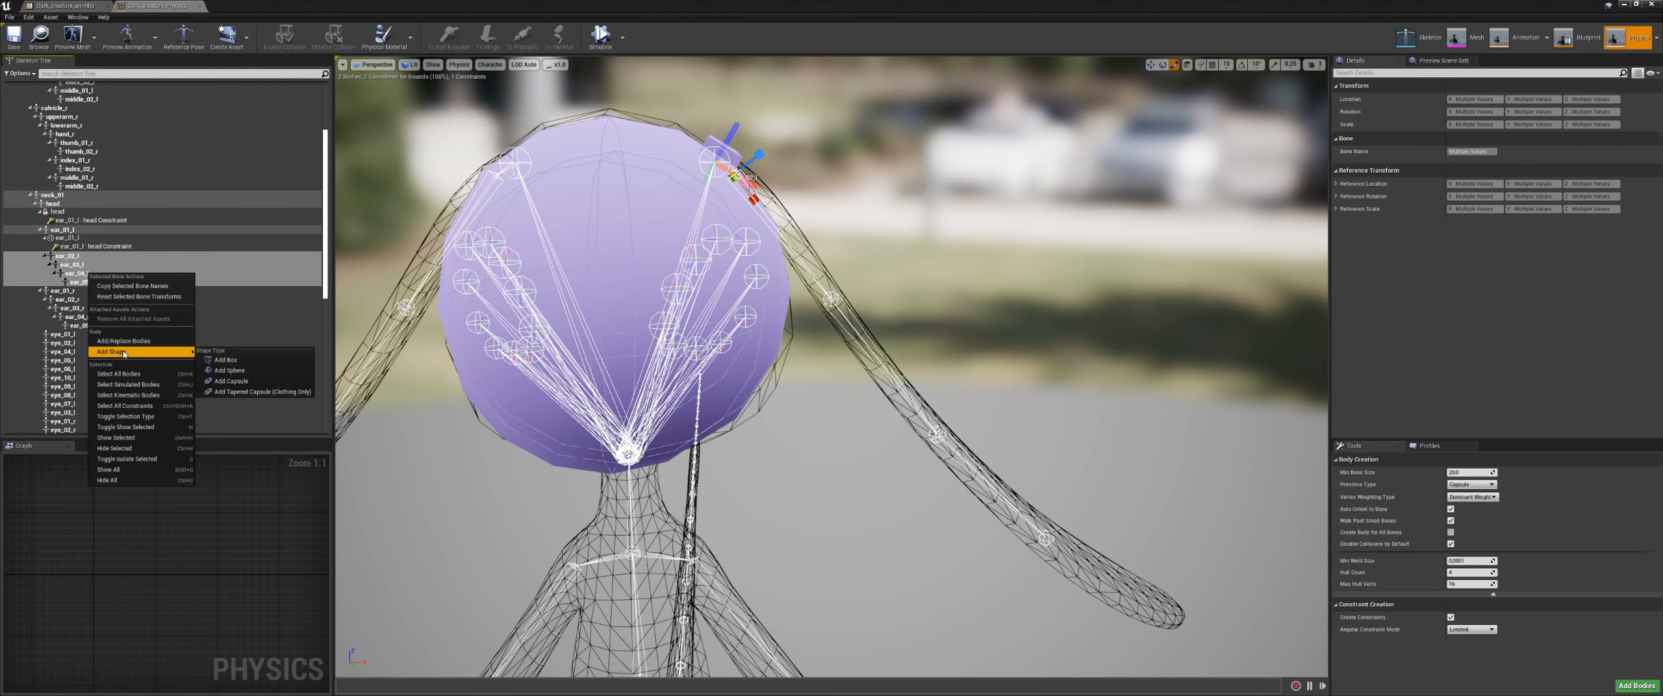
click(227, 362)
drag(1070, 523, 1155, 544)
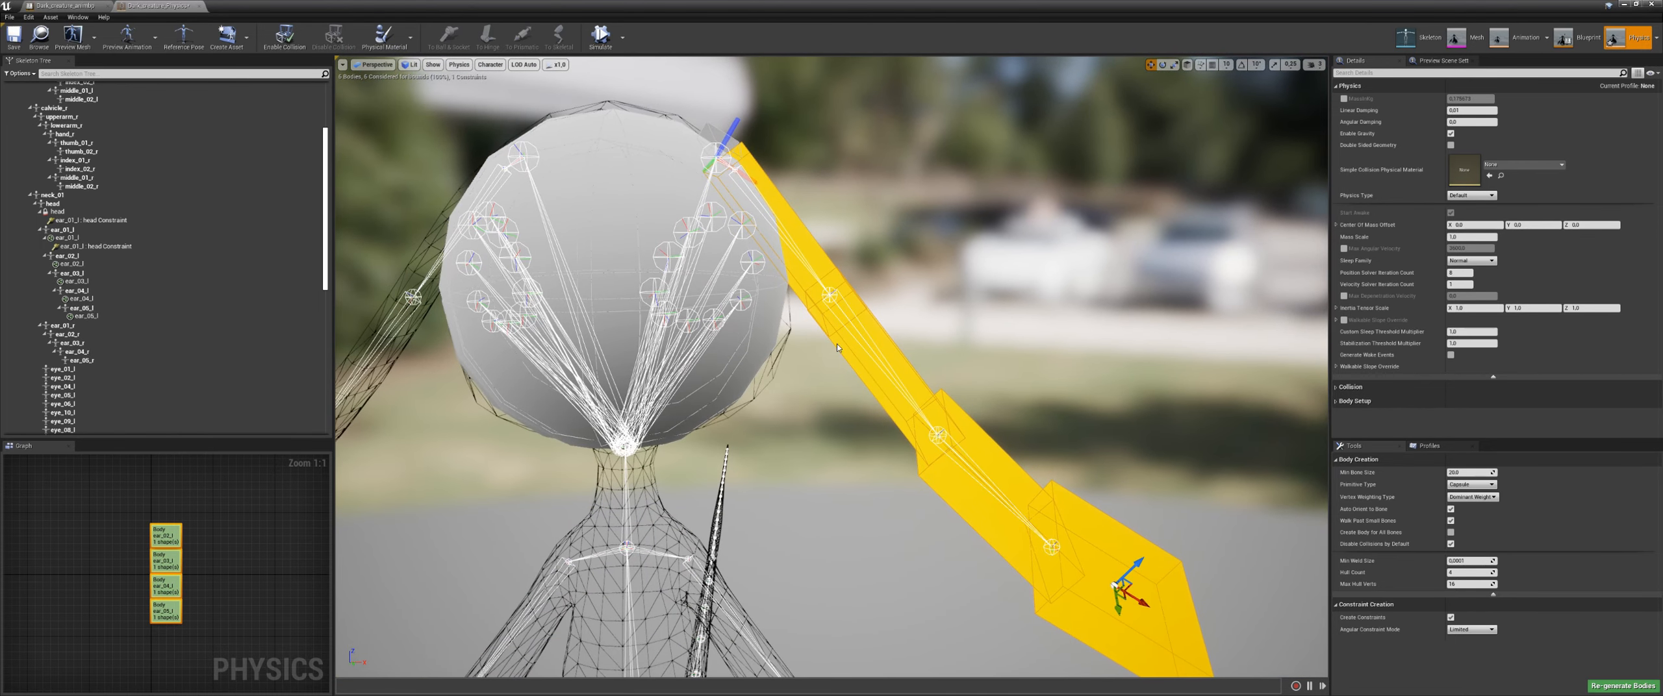
Step: Select the four box bodies from ear_02_l to ear_05_l and briefly run the physics simulation
click(822, 252)
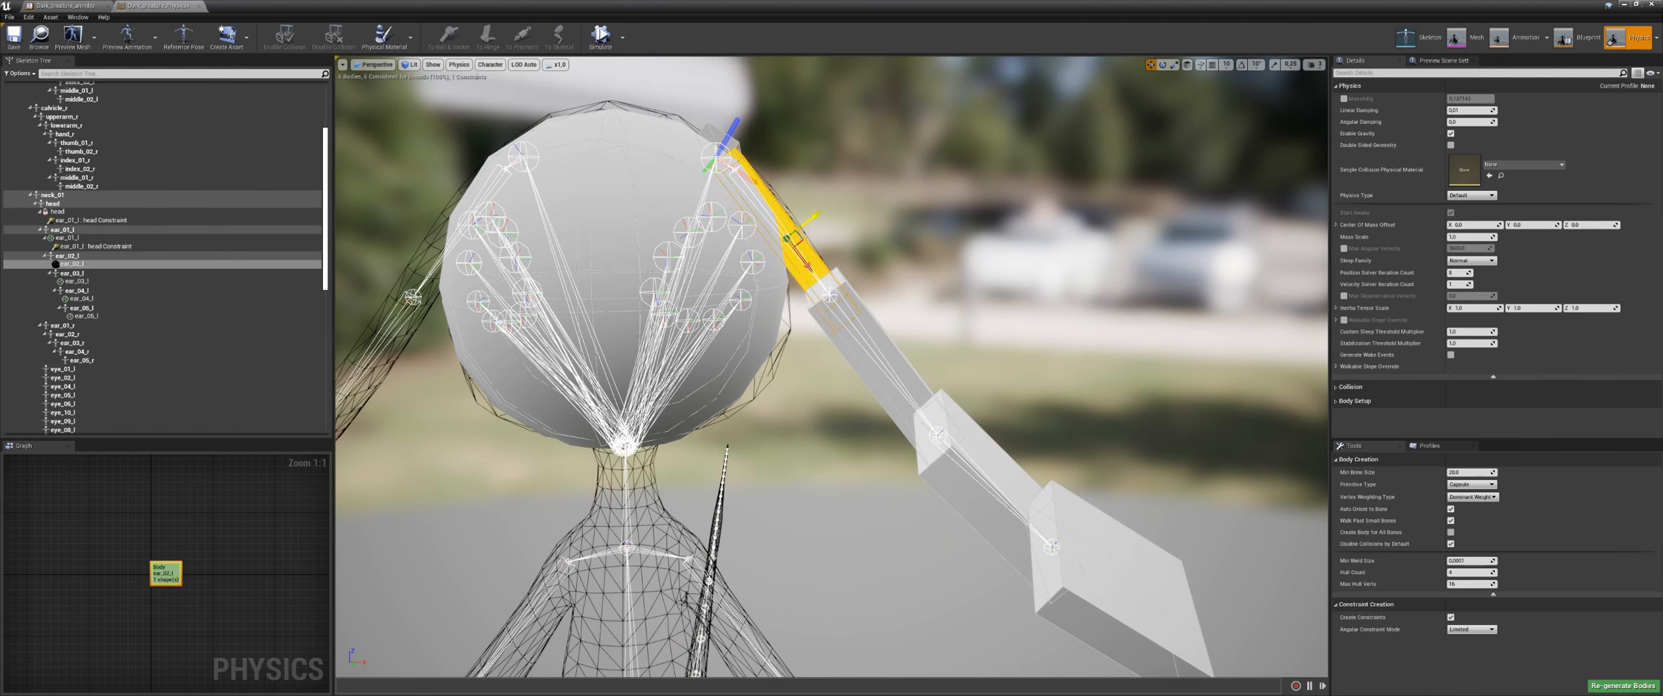
ctrl+click(873, 351)
ctrl+click(970, 481)
ctrl+click(1090, 517)
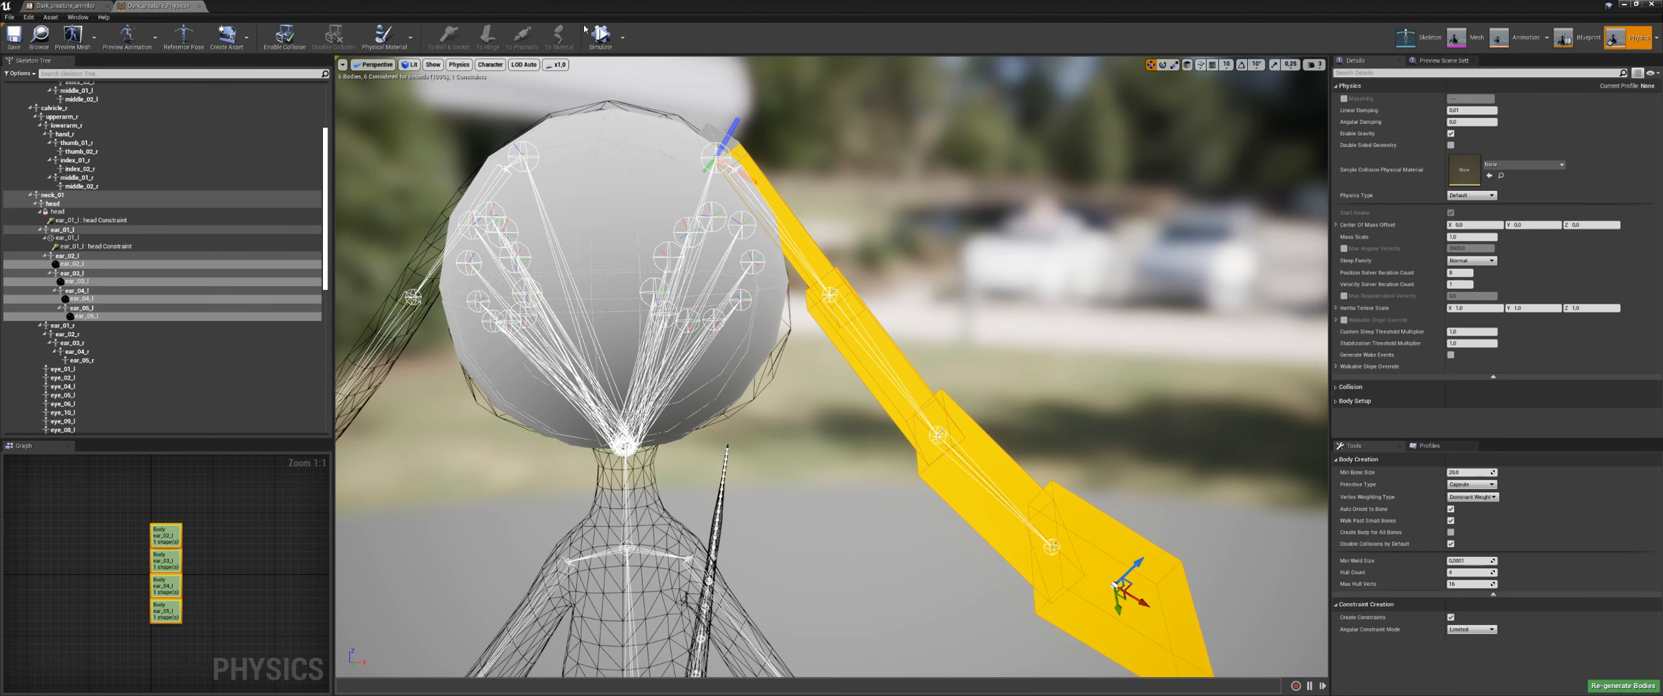
click(600, 40)
click(600, 40)
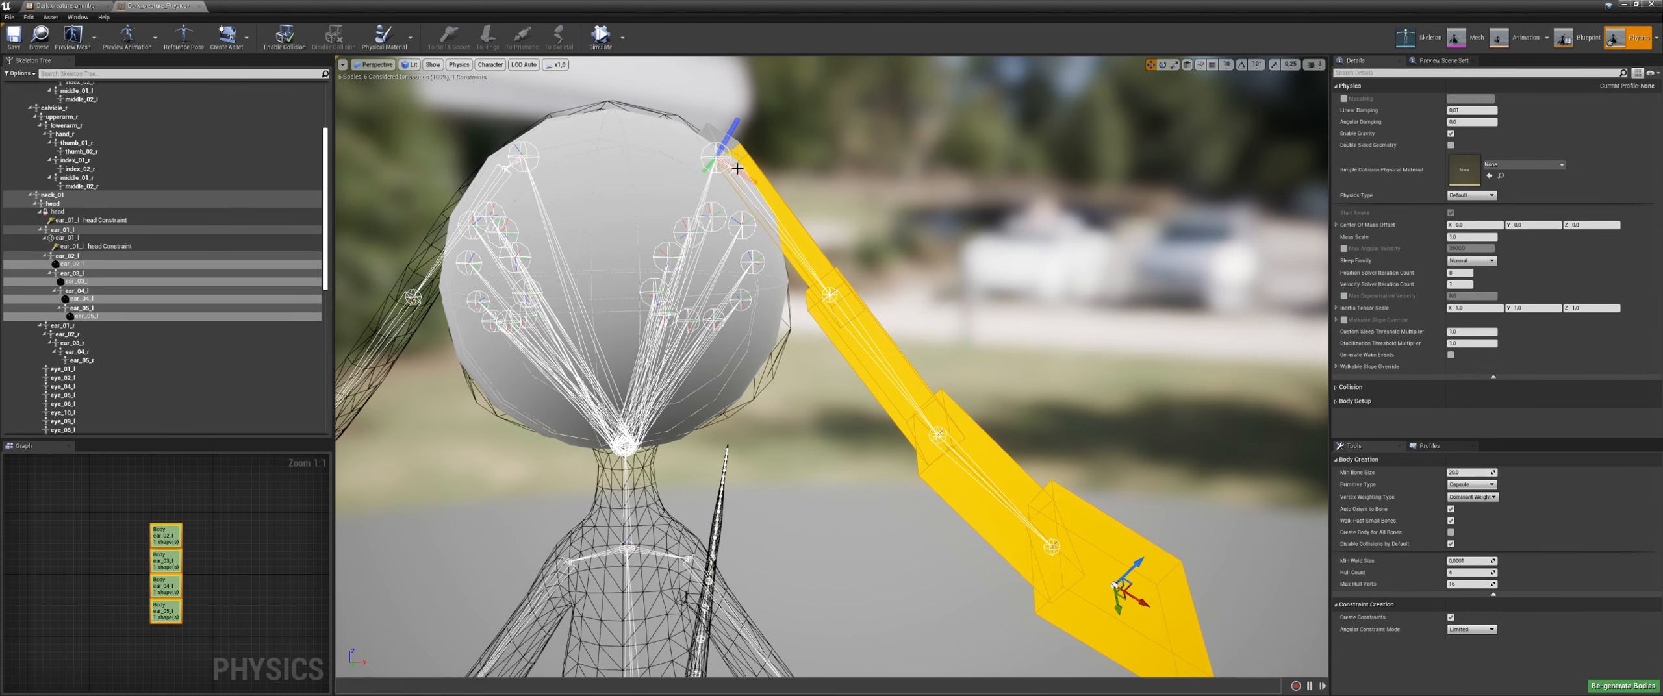
Step: Change the linear damping of the four selected ear bodies and set their angular damping to 25
click(1466, 111)
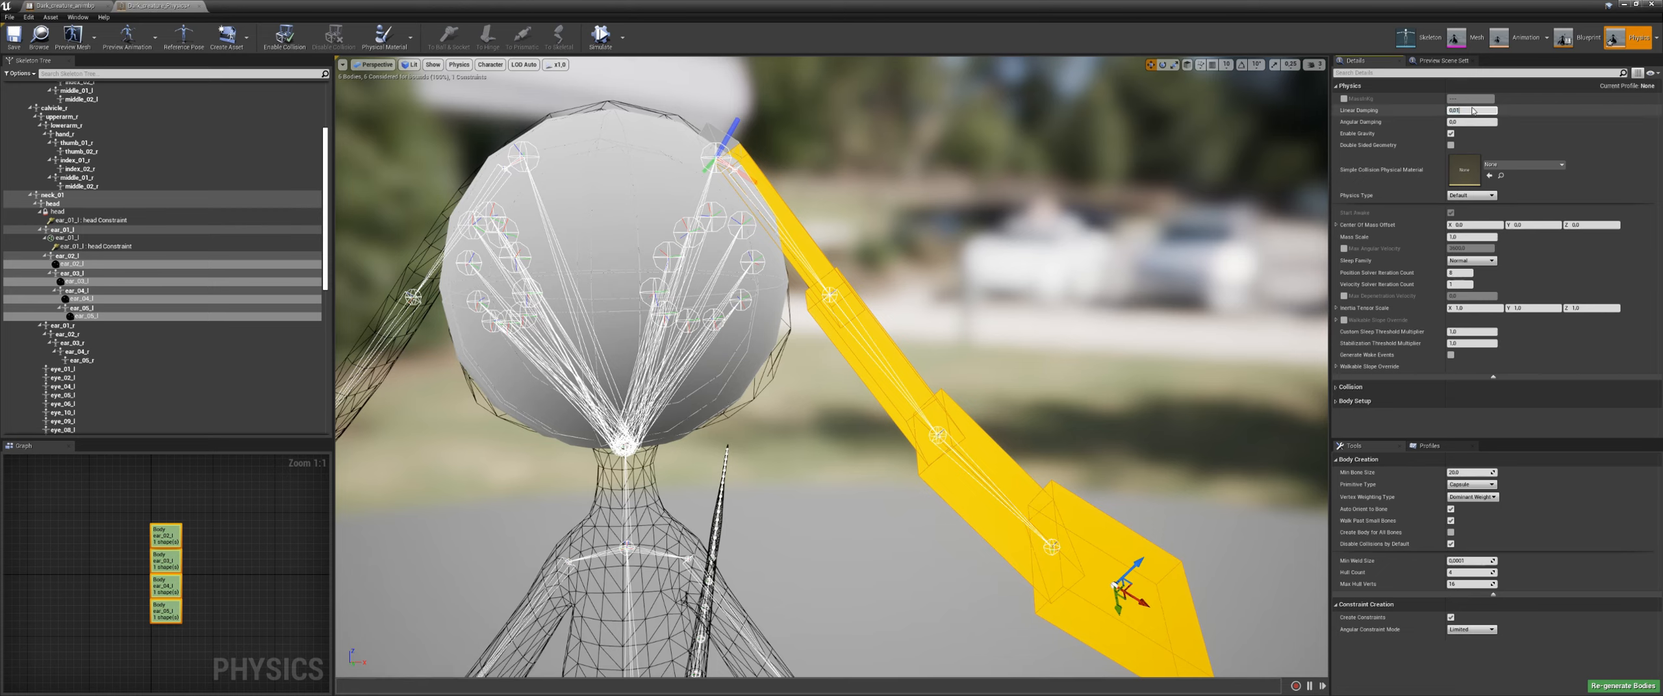
key(Return)
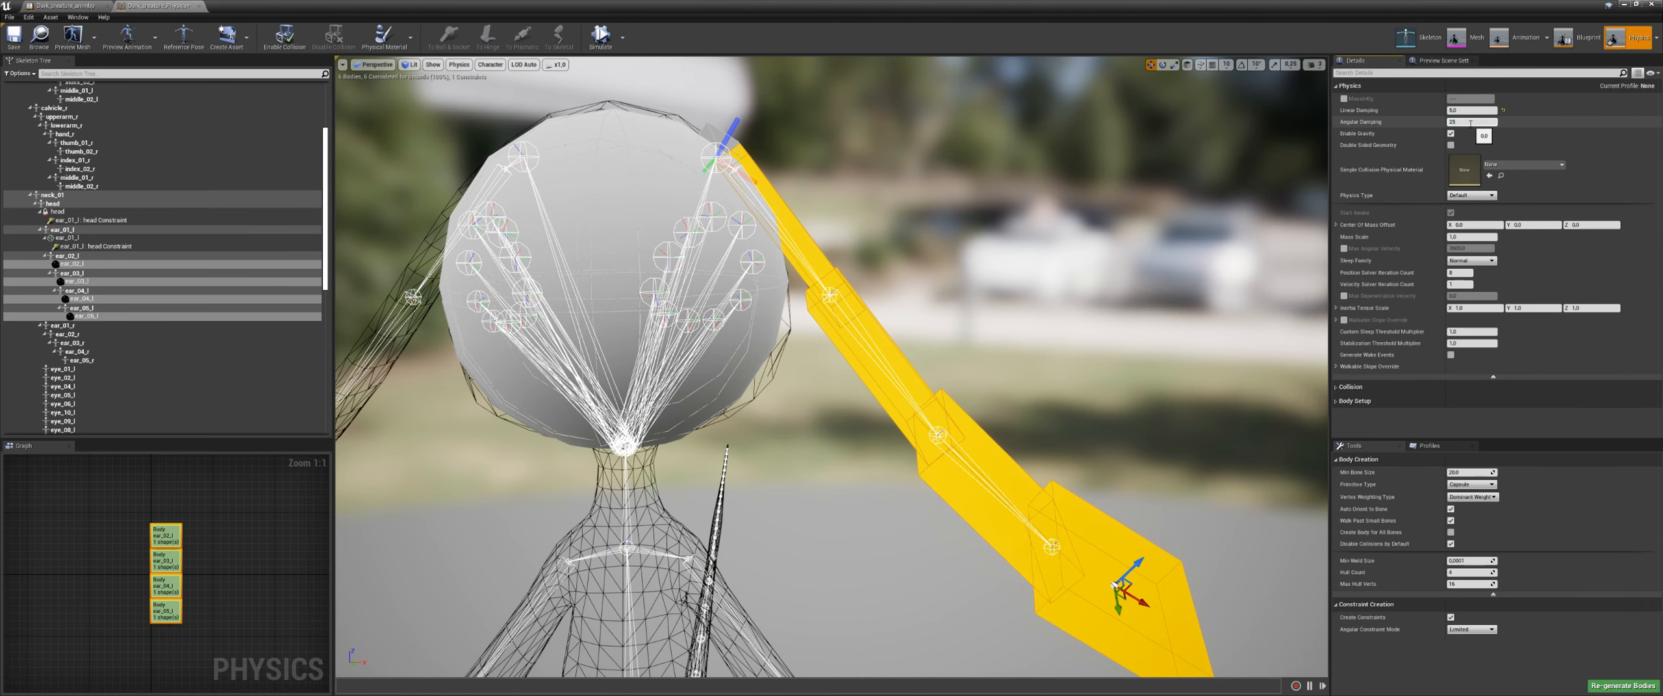
click(1470, 123)
text(25)
key(Return)
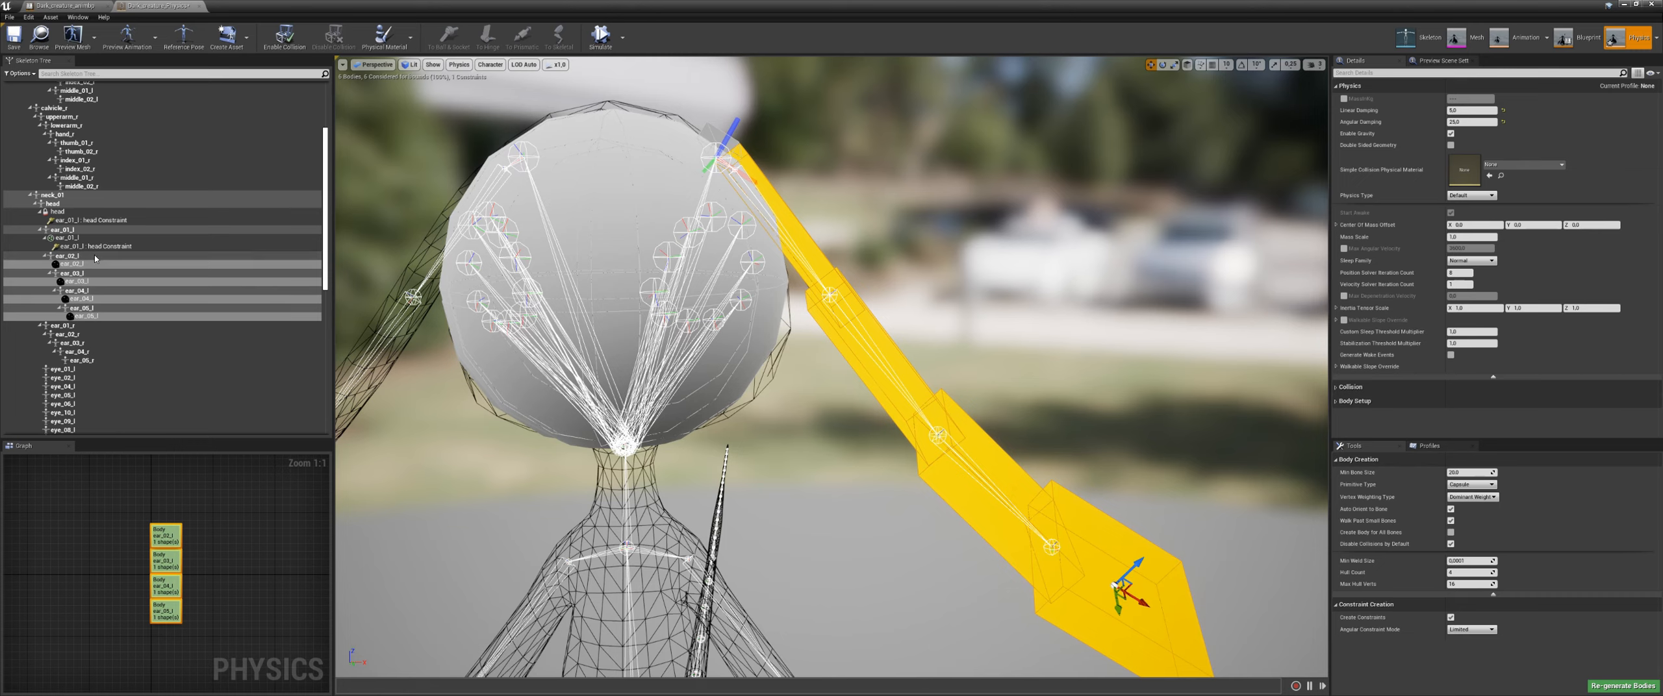
Step: Create constraints linking the ear_01_l body with ear_02_l and the ear_02_l body with ear_03_l
click(73, 239)
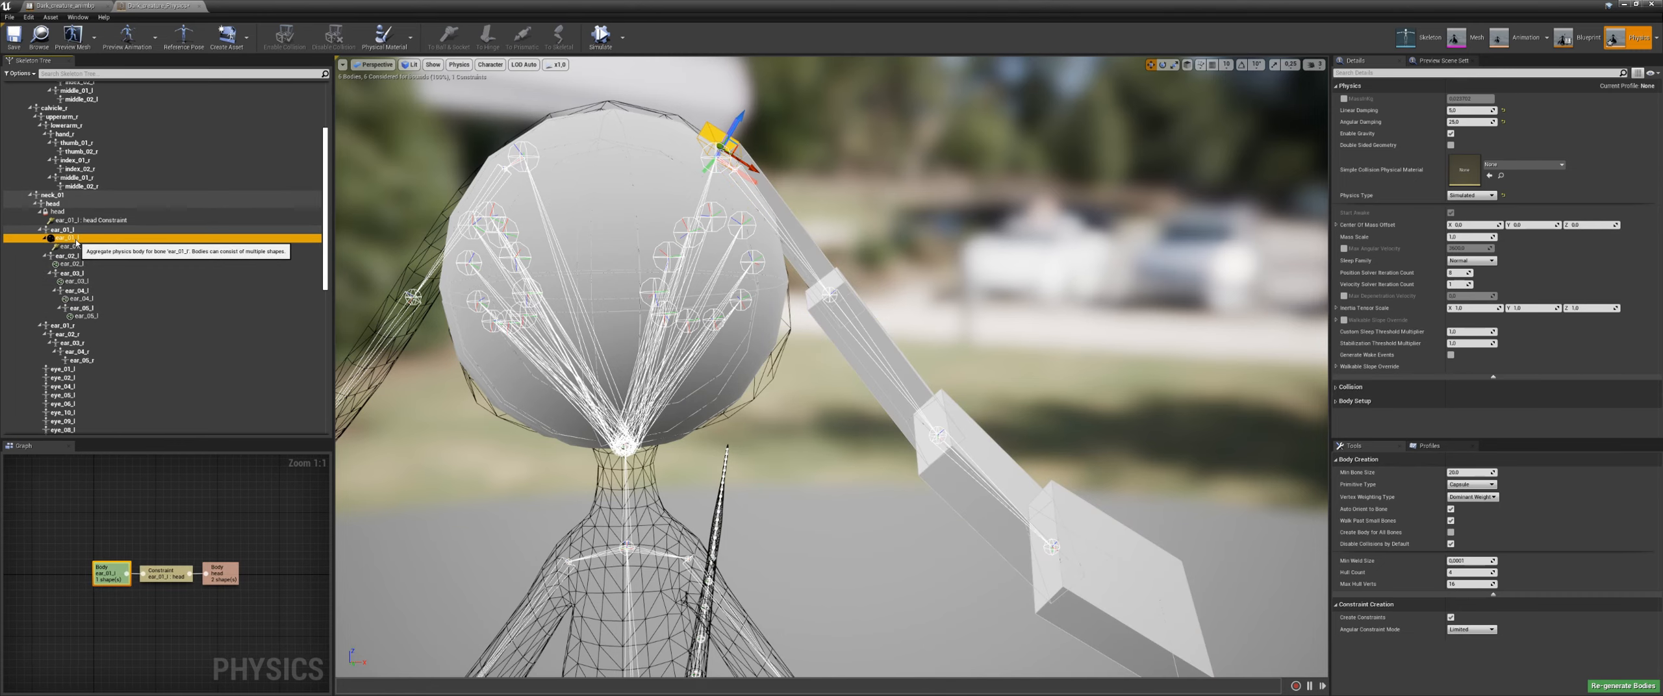
right_click(84, 243)
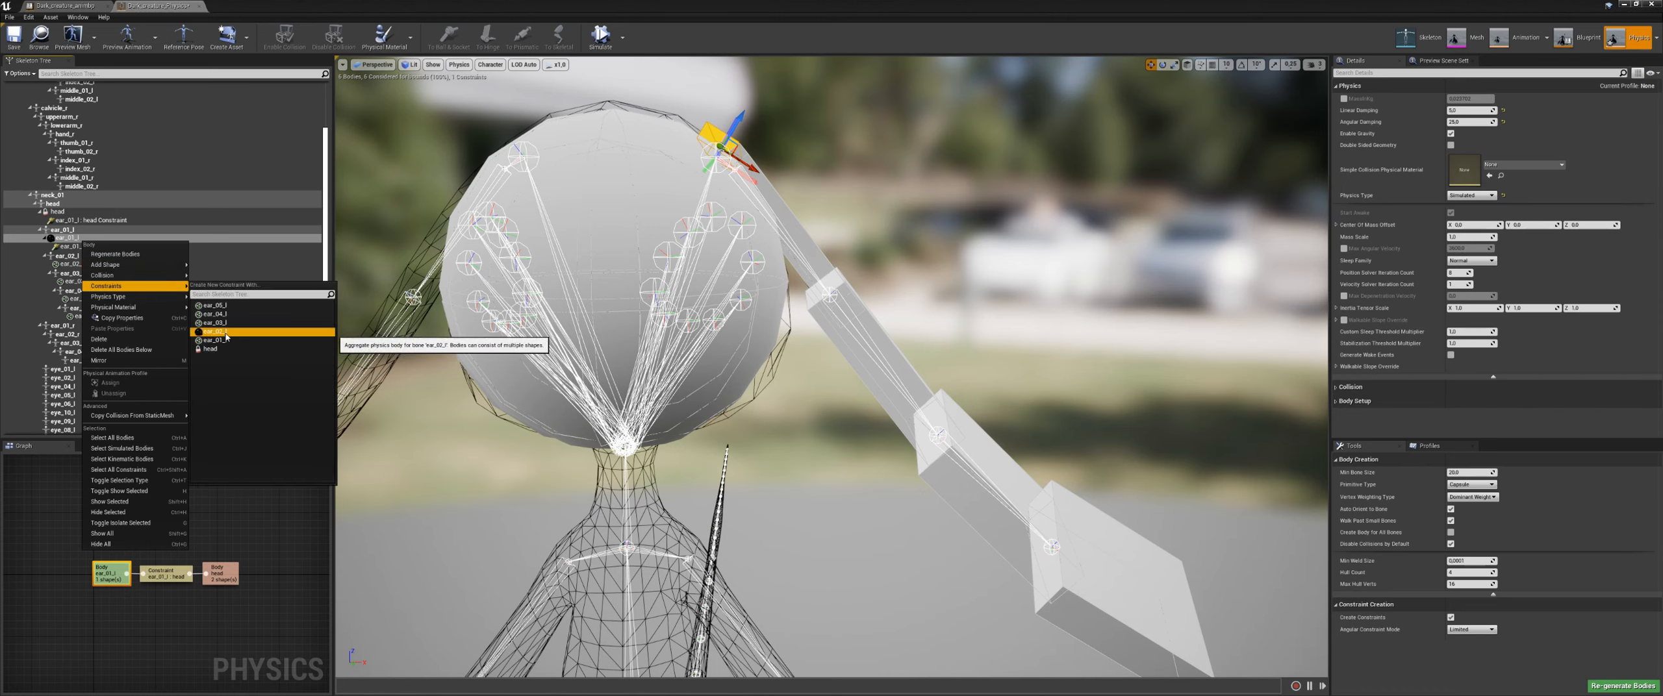
click(218, 331)
click(71, 273)
right_click(78, 273)
mouse_move(100, 301)
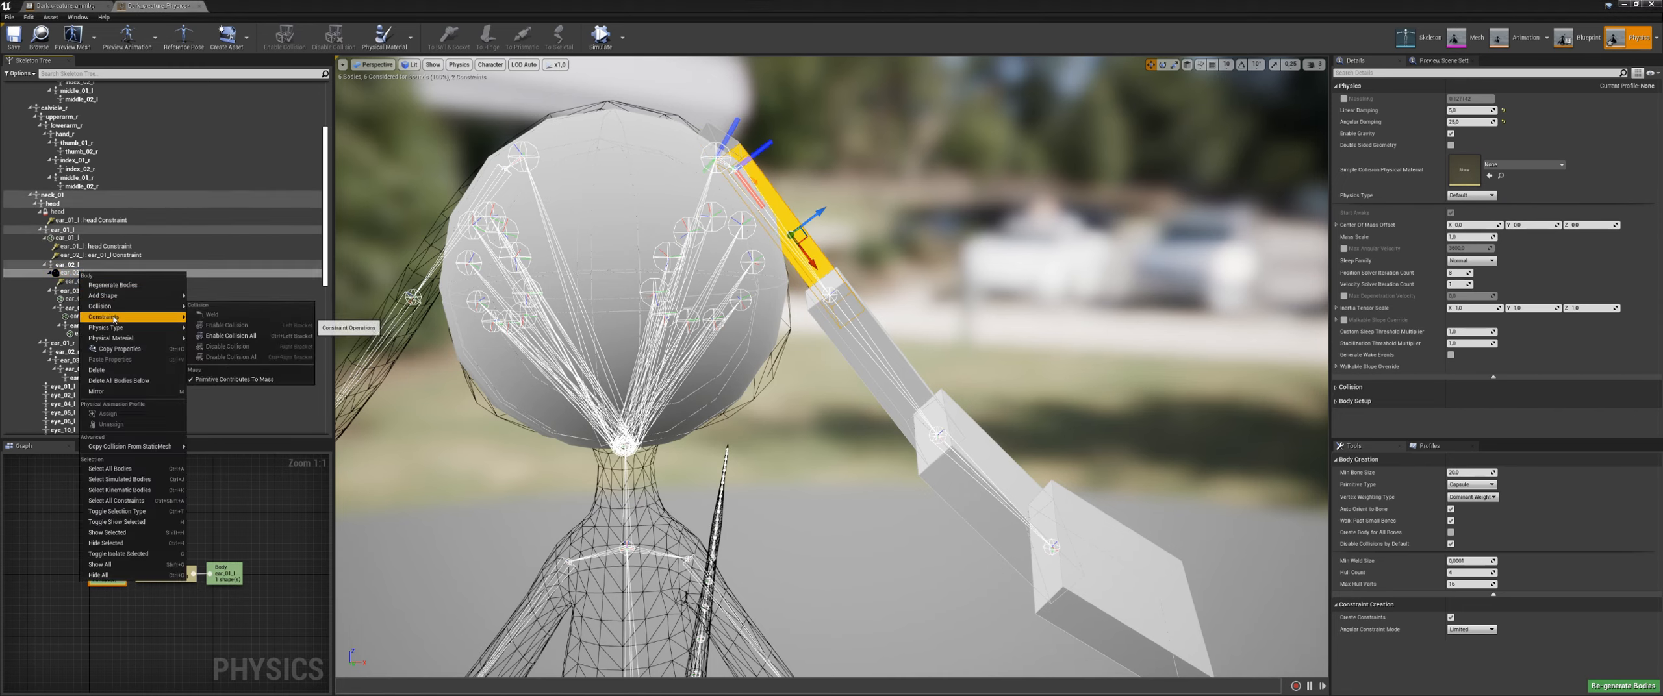
click(403, 369)
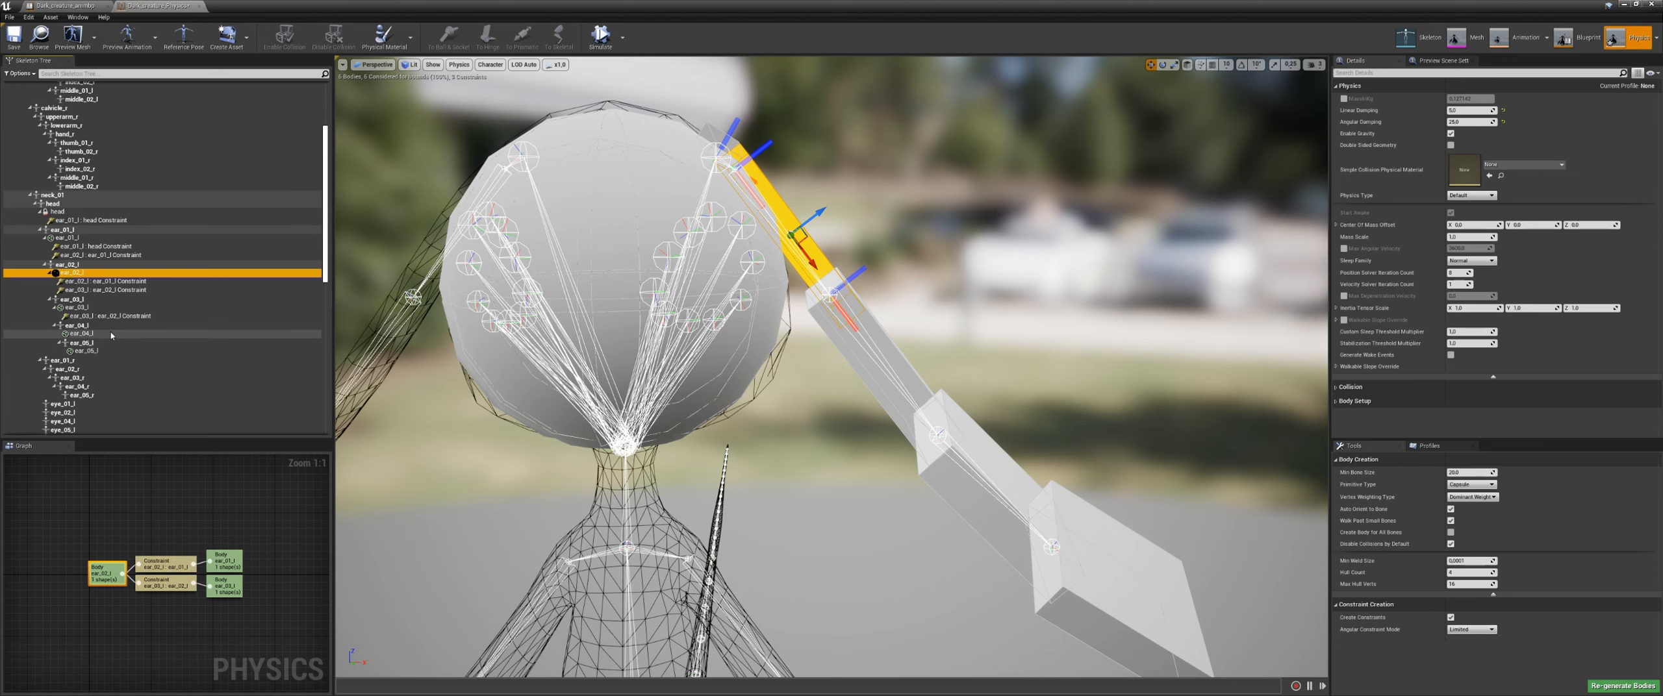
Step: Create constraints linking the ear_03_l body with ear_04_l and the ear_04_l body with ear_05_l
click(75, 307)
right_click(80, 308)
mouse_move(116, 344)
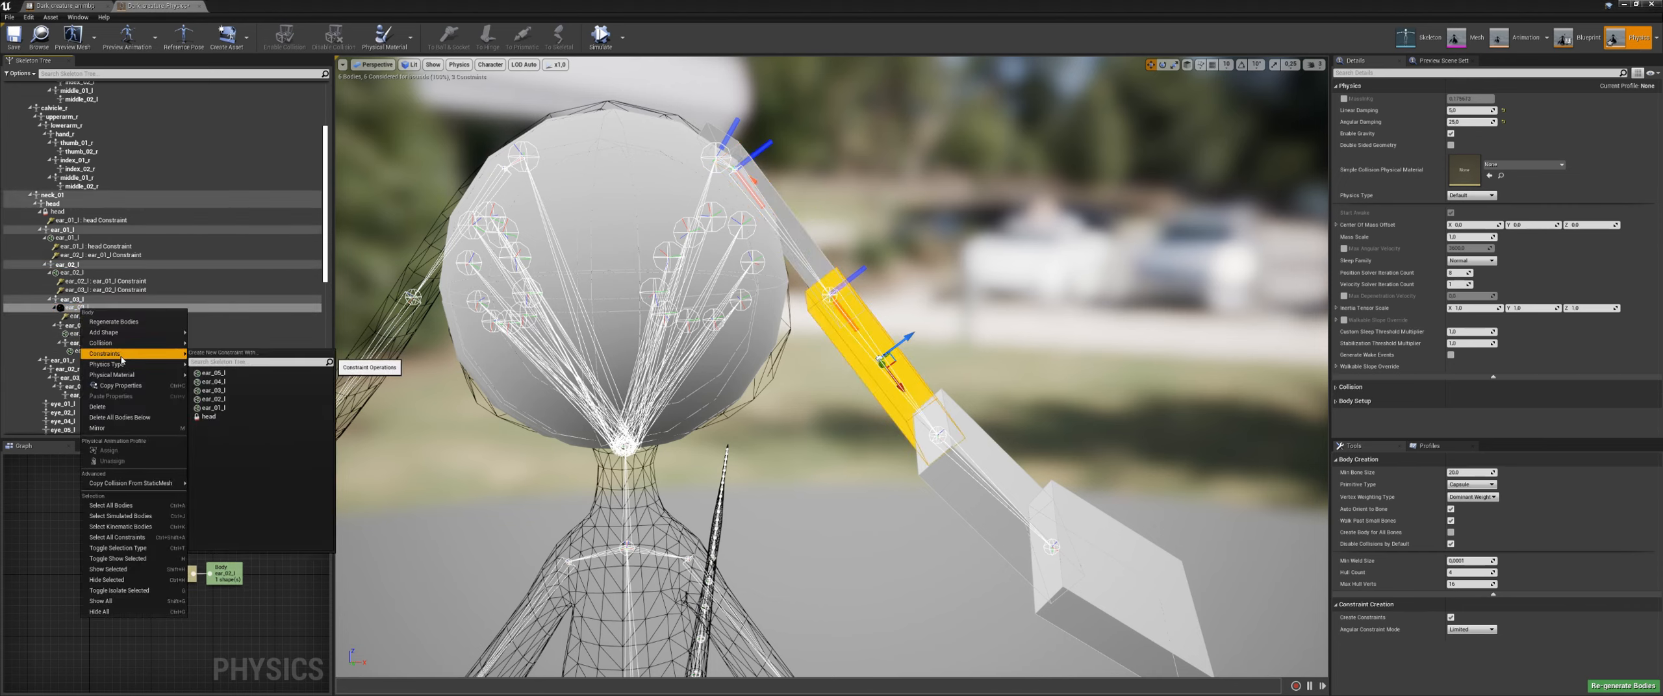
click(224, 391)
click(81, 342)
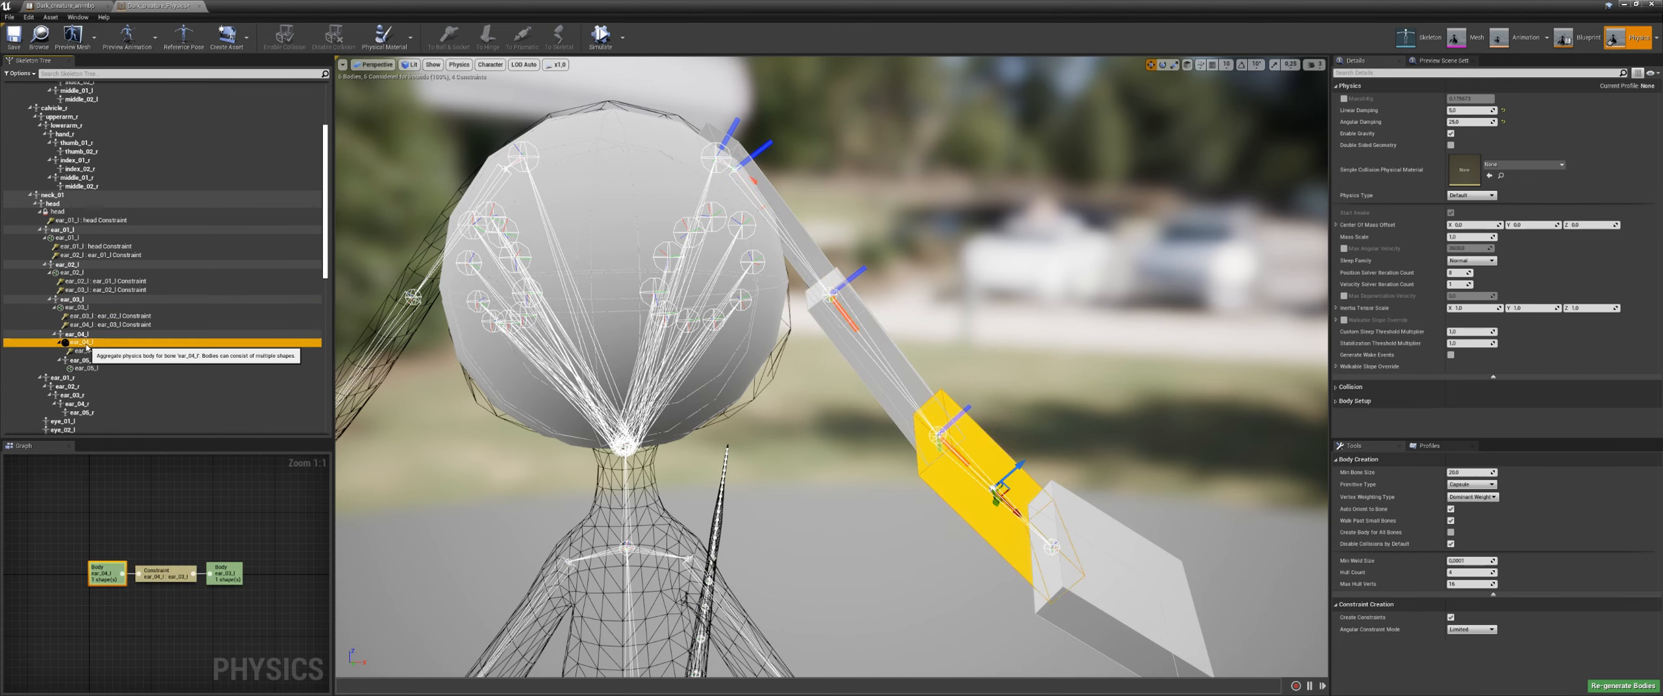
right_click(83, 343)
mouse_move(129, 387)
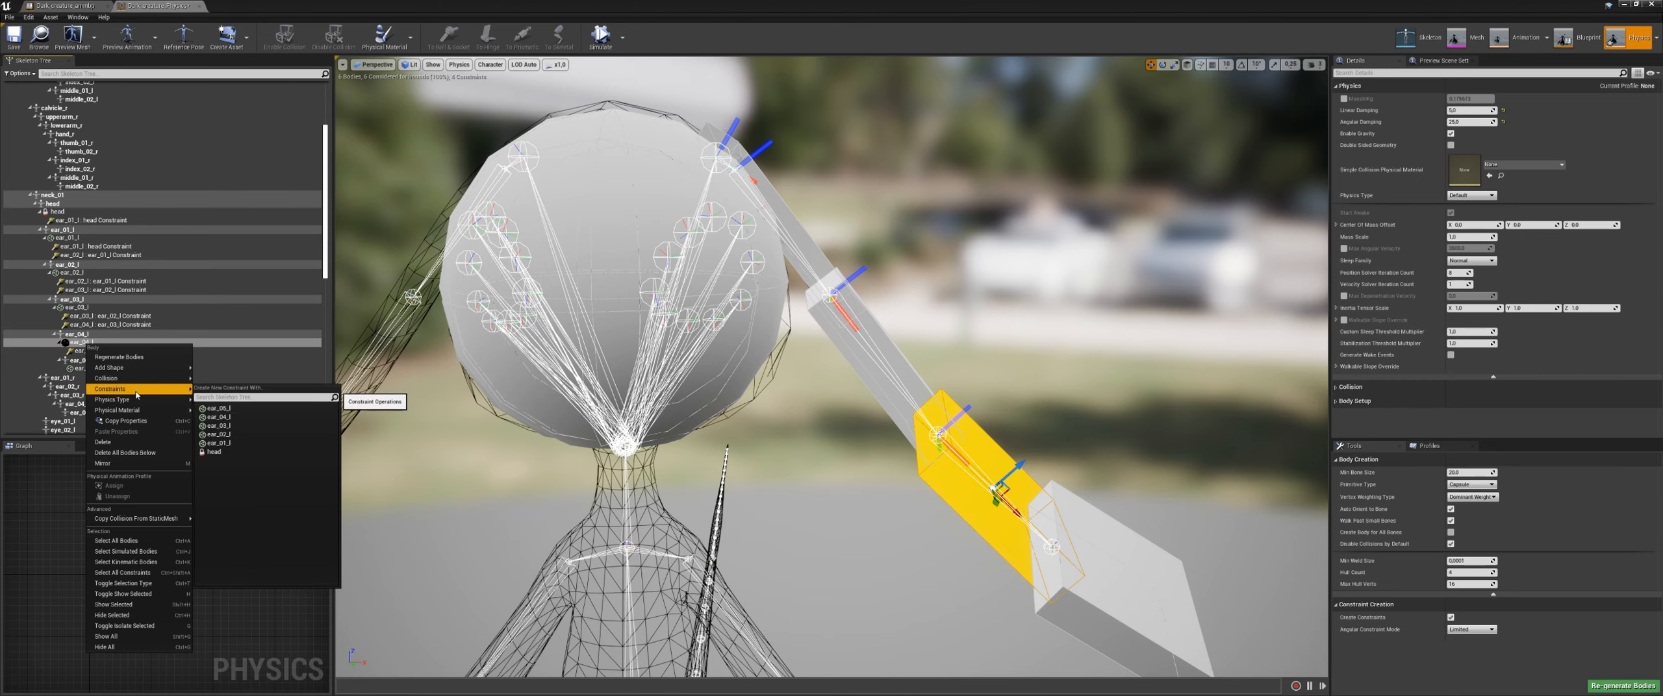
click(227, 415)
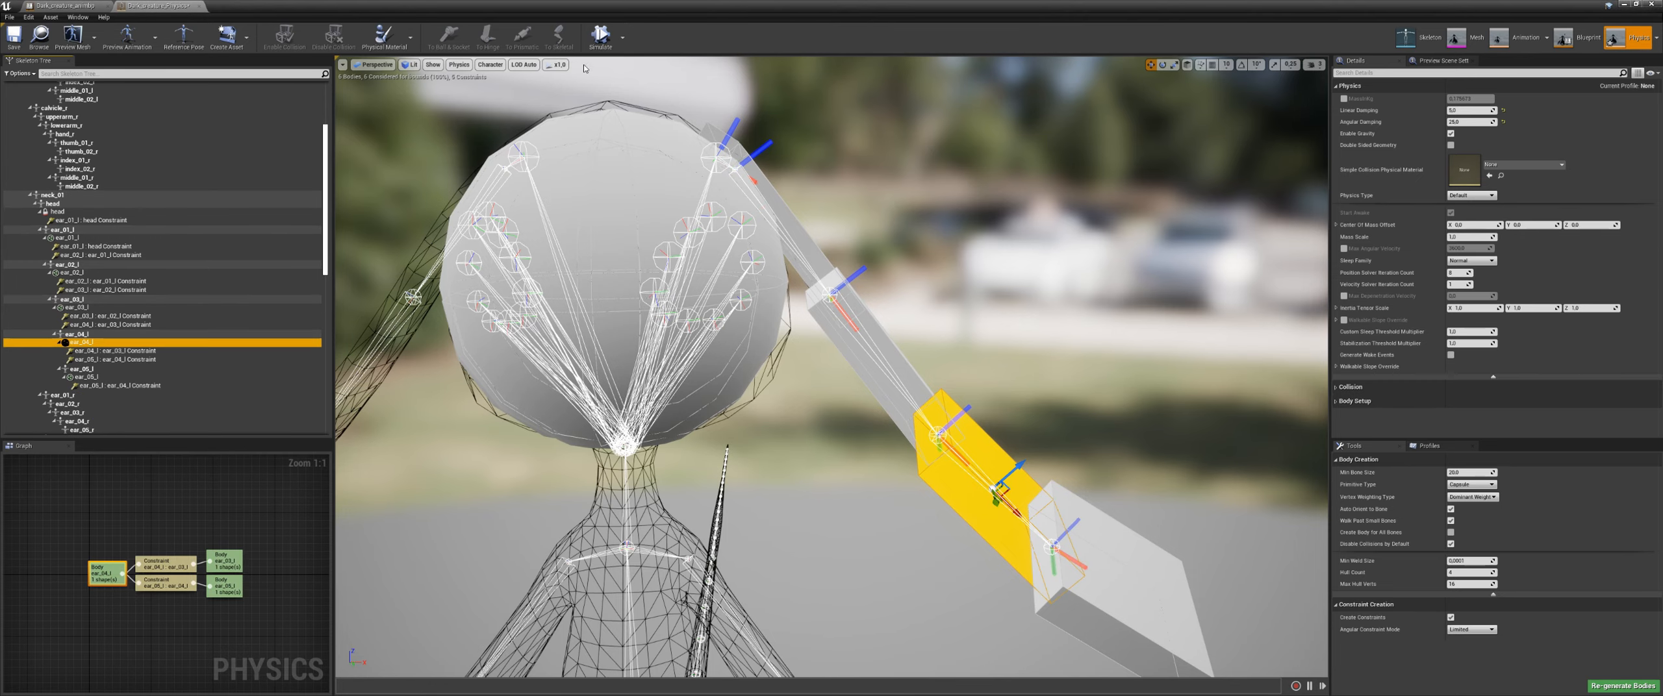
Step: Run the physics simulation to check how the constrained left ear chain behaves, and stop it
click(600, 36)
scroll(822, 335, down, 10)
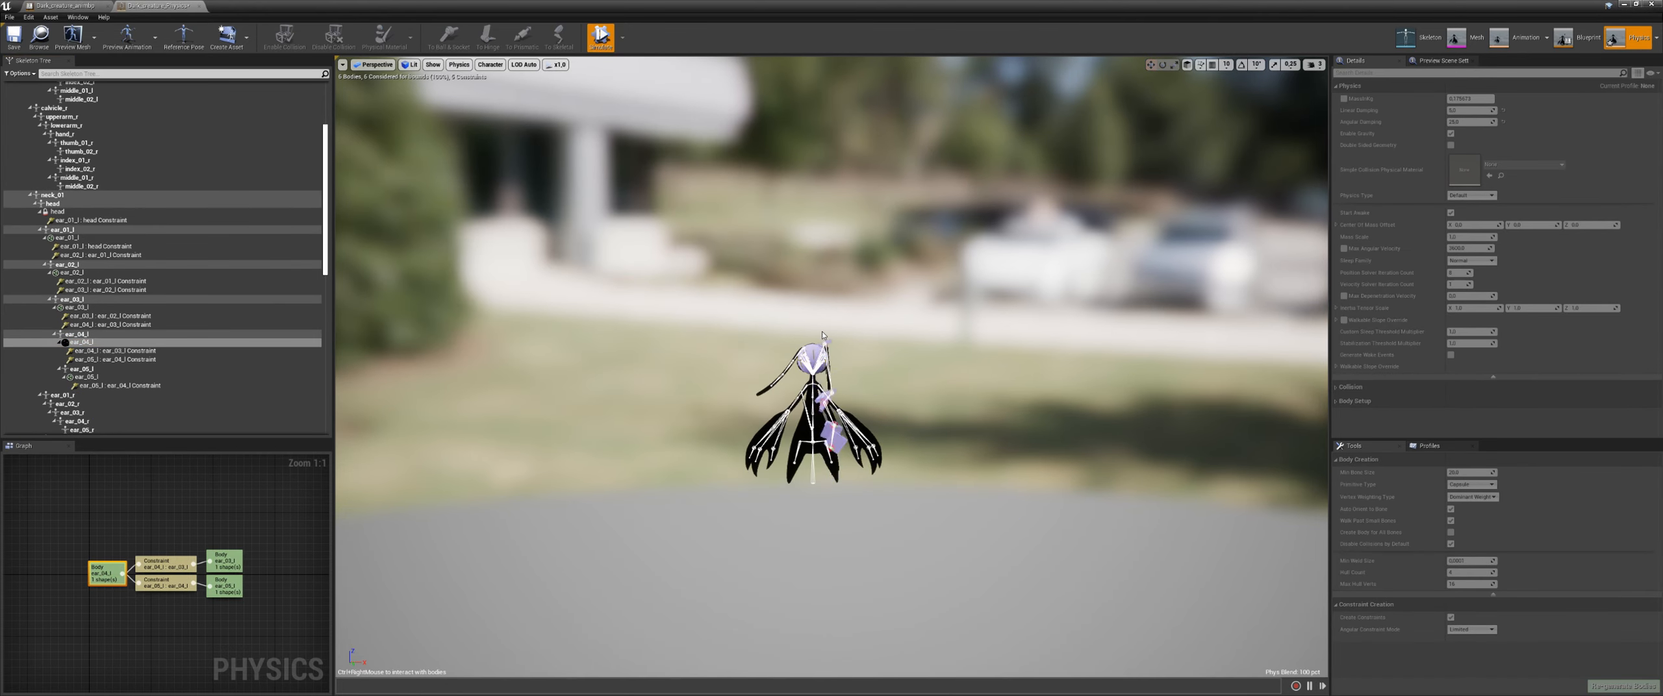
scroll(822, 335, up, 8)
click(600, 38)
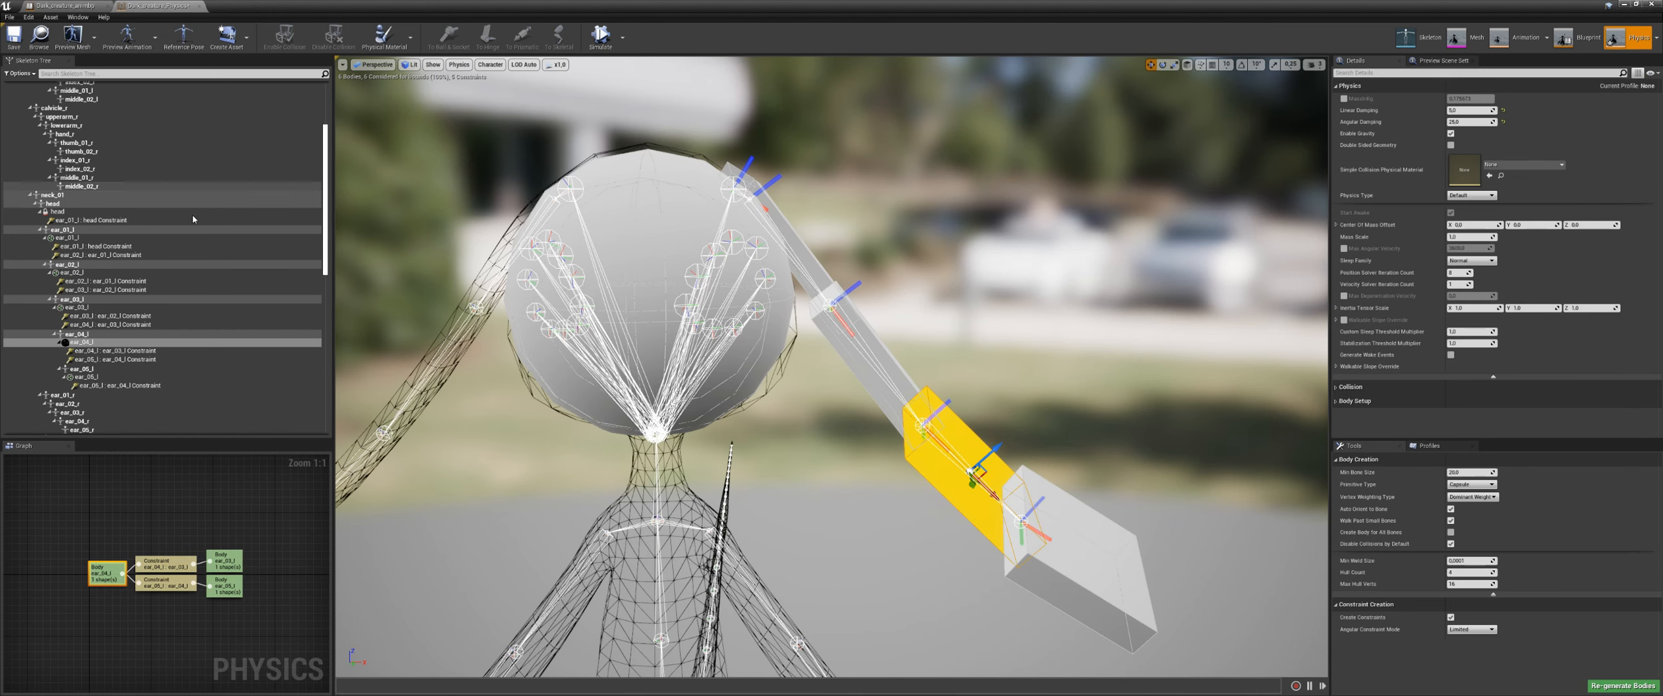
Step: Select all the constraint entries that link the left ear bodies from ear_01_l through ear_05_l
click(116, 246)
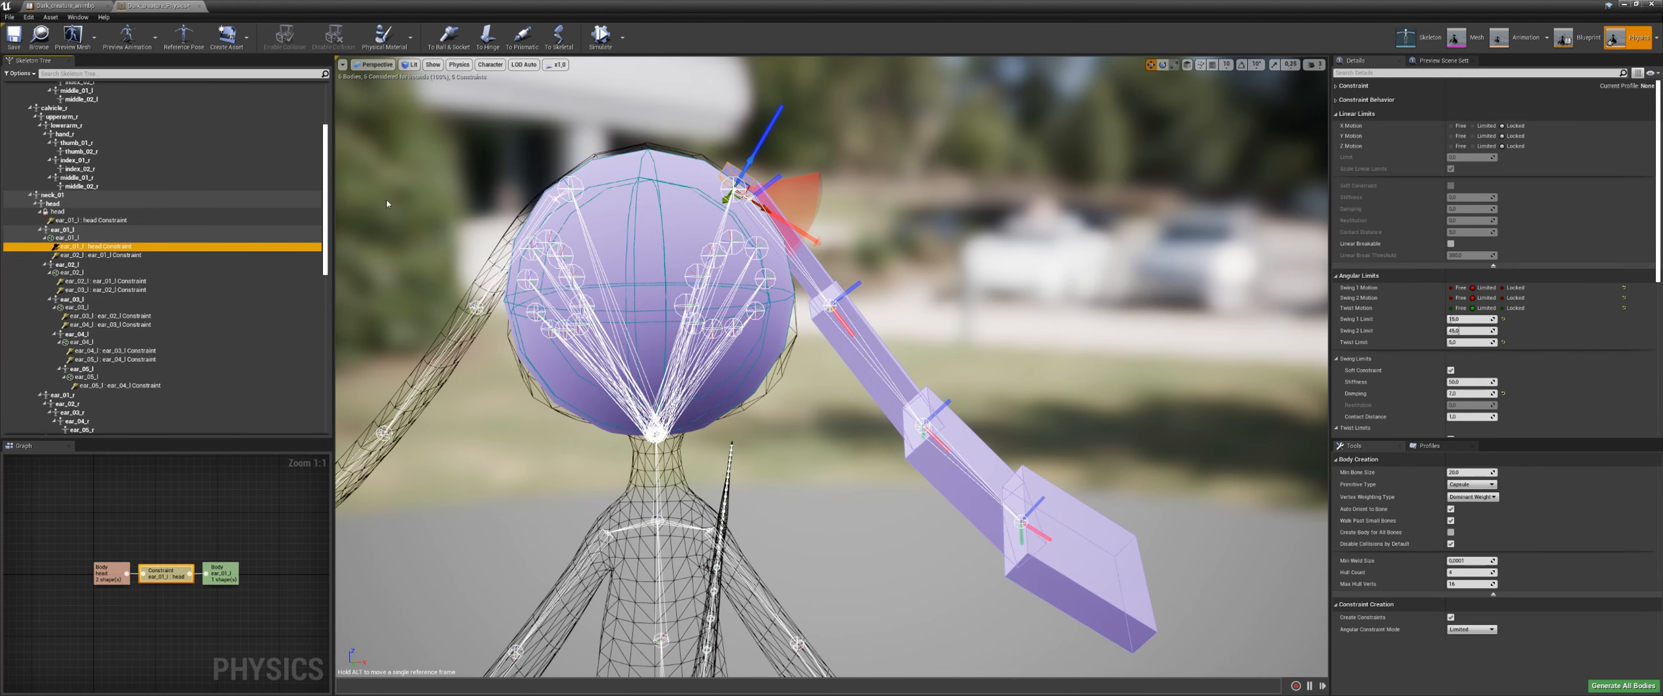
click(117, 256)
ctrl+click(117, 281)
ctrl+click(117, 290)
ctrl+click(123, 316)
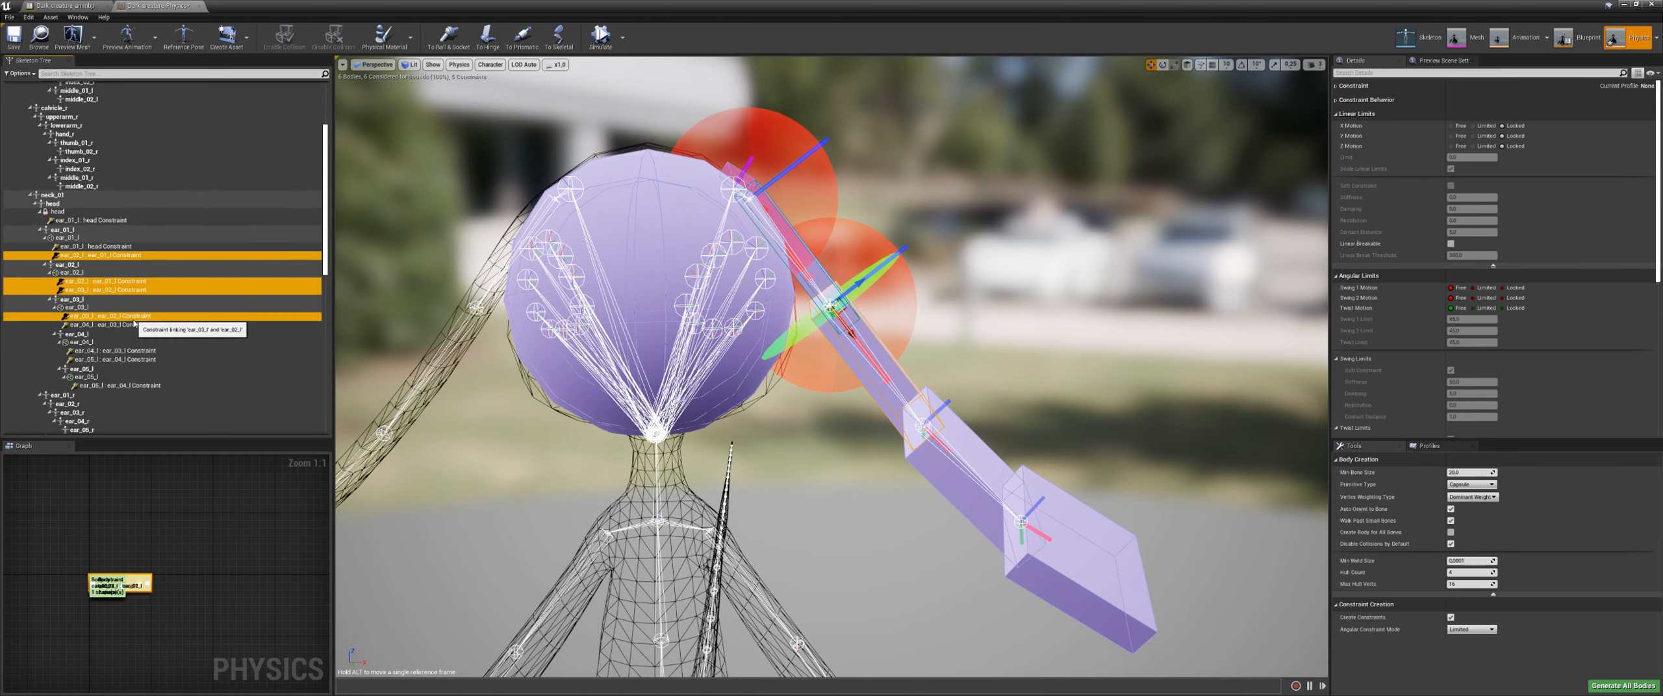
ctrl+click(134, 324)
ctrl+click(132, 351)
ctrl+click(131, 359)
ctrl+click(129, 386)
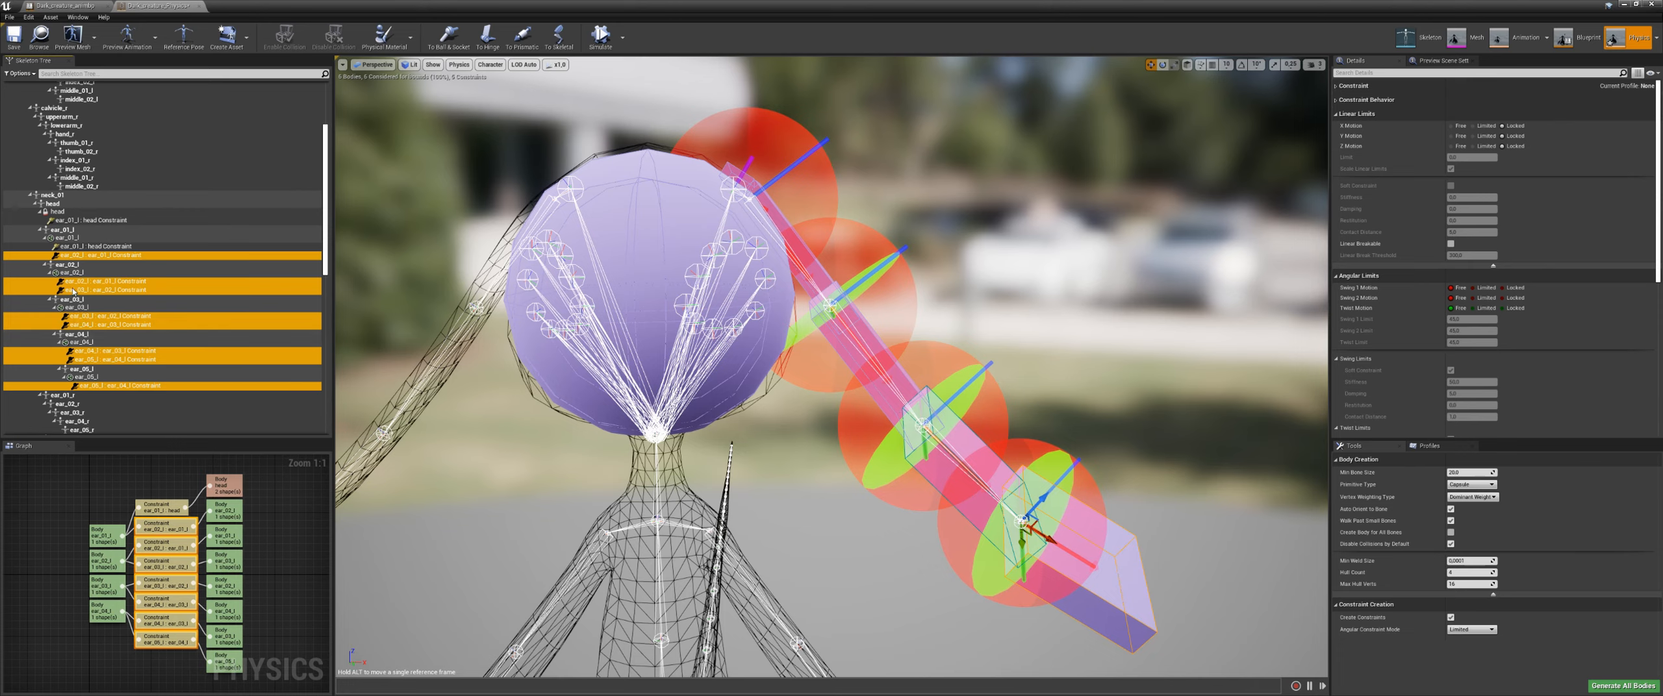
Step: Set Swing 1, Swing 2 and Twist Motion to Limited on the selected ear constraints and lower their twist limit
alt+right_drag(831, 351, 887, 377)
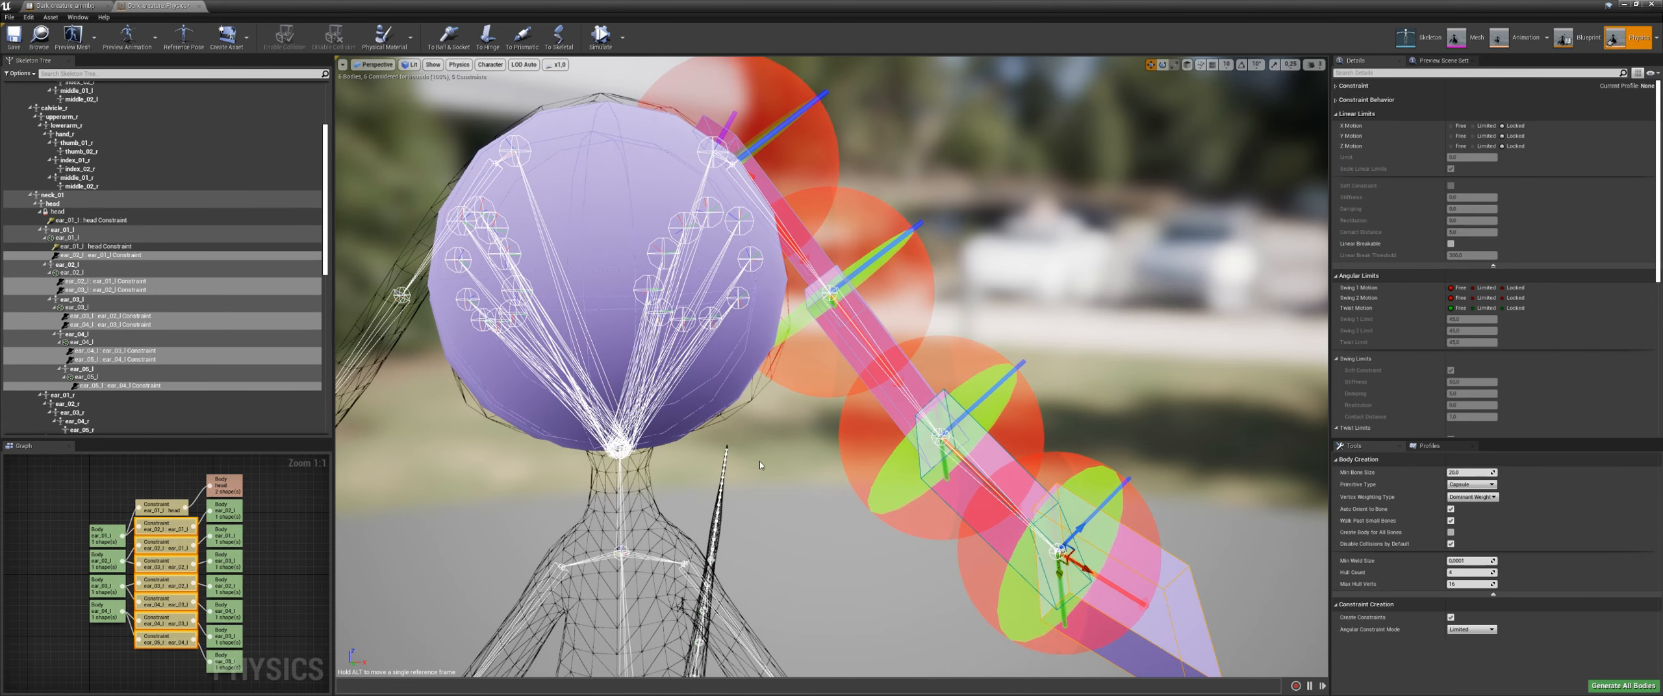
alt+drag(760, 462, 742, 463)
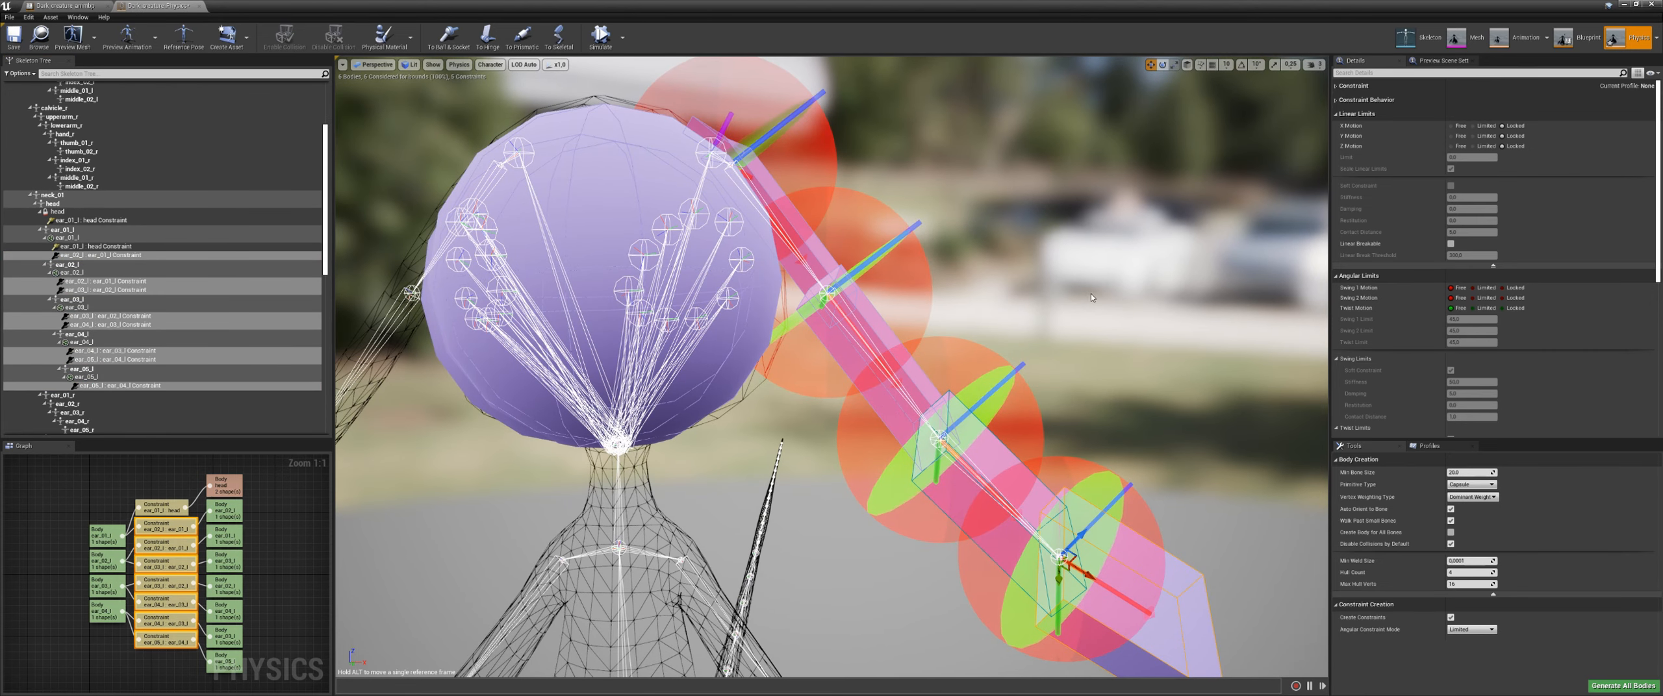
click(1473, 288)
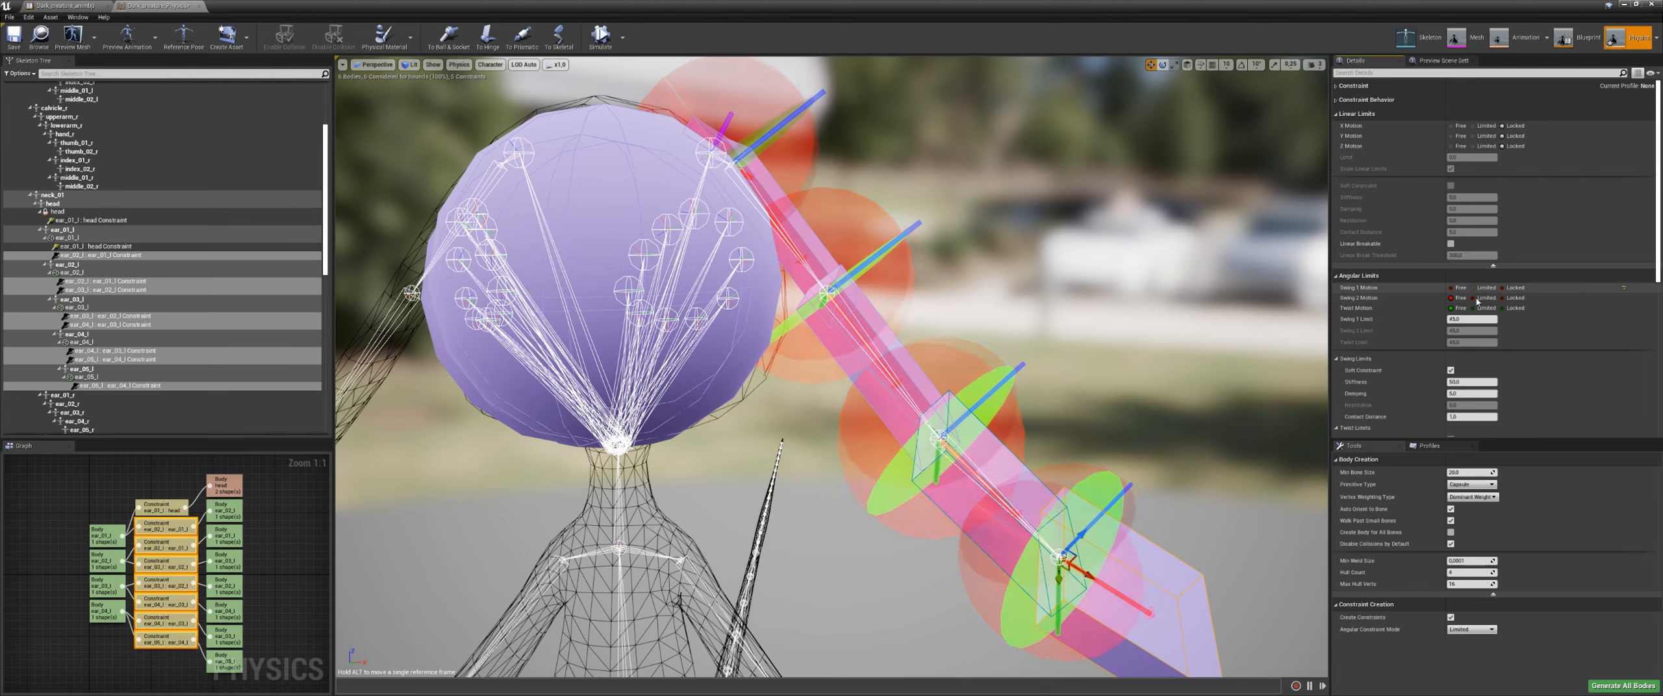
click(1473, 297)
click(1473, 308)
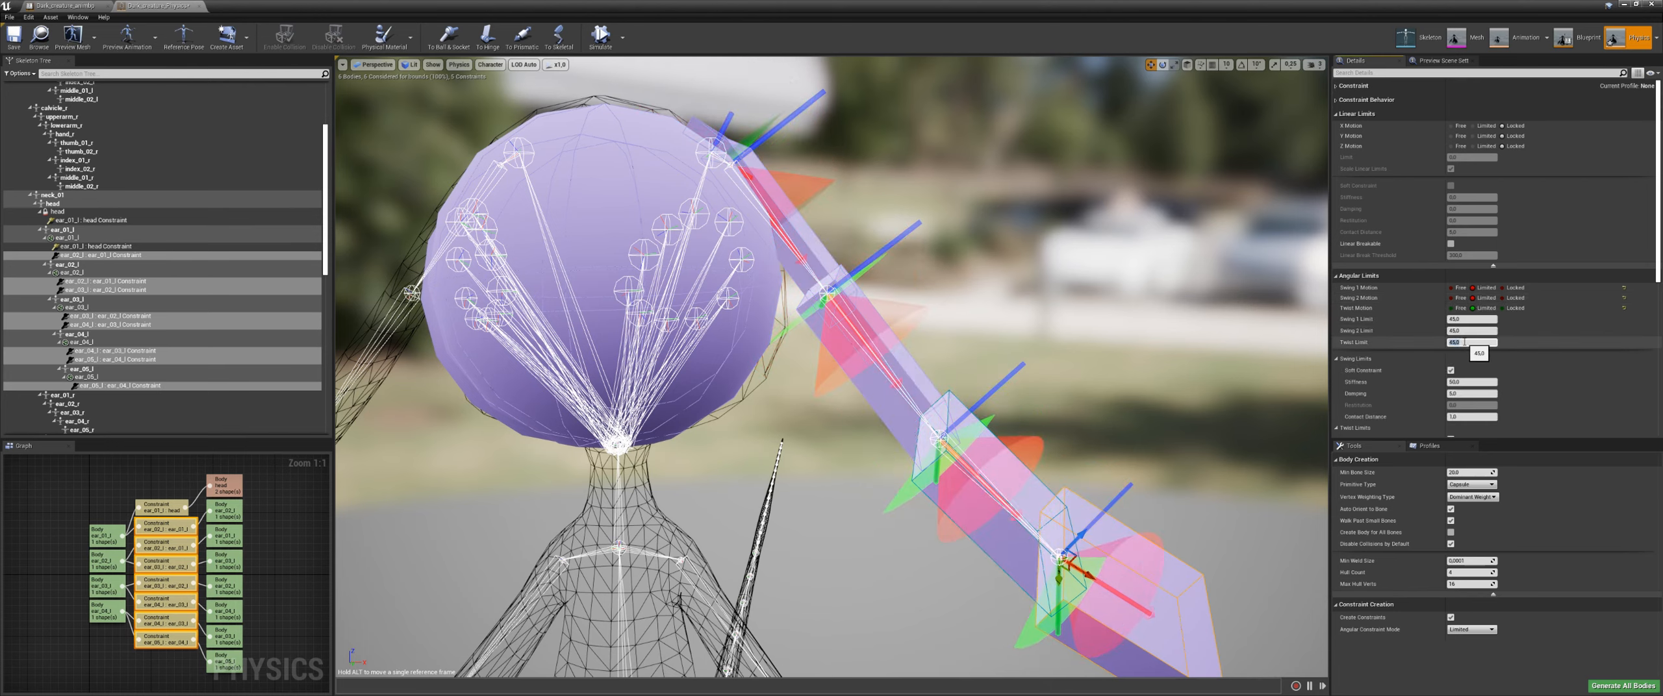
key(Return)
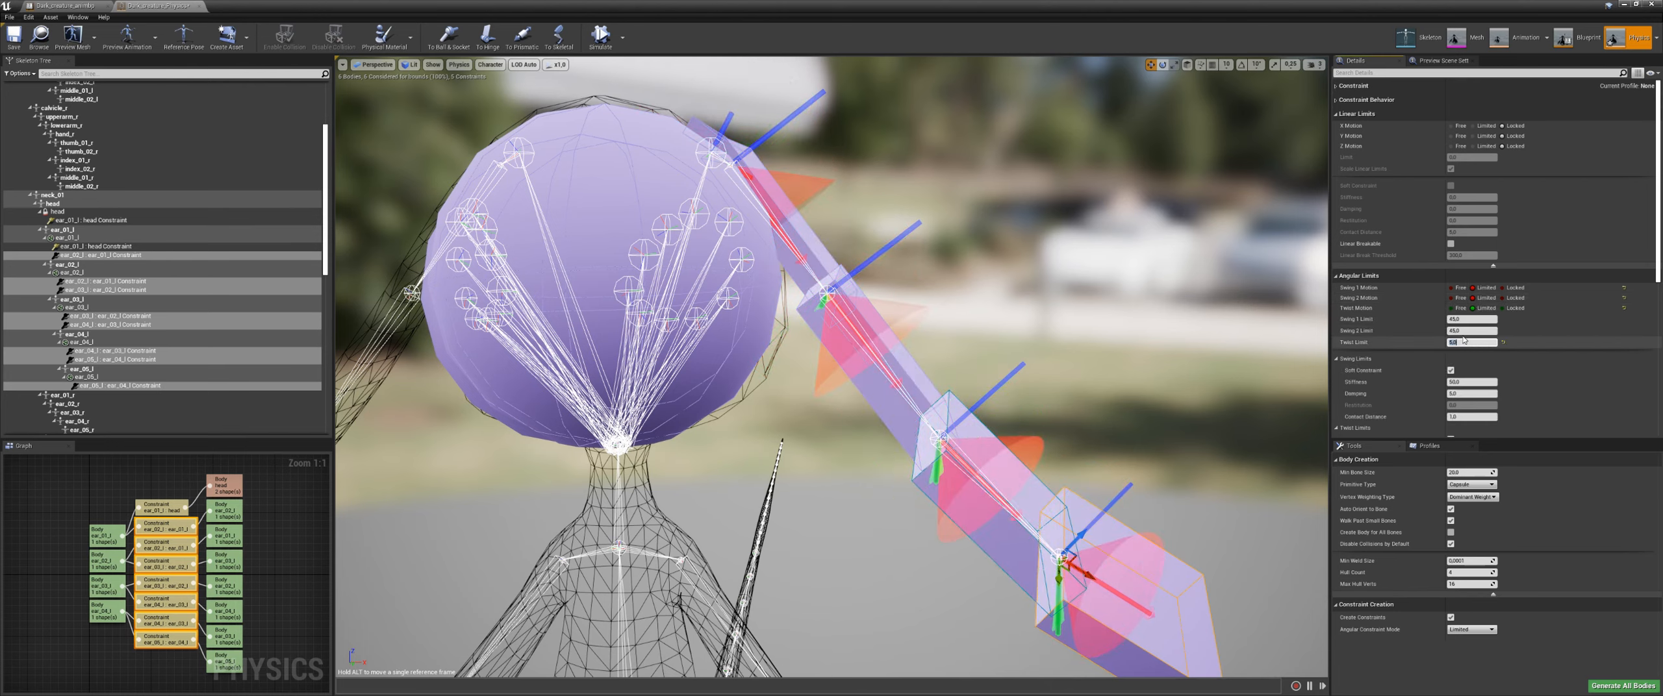
Step: Set the Swing 1 Limit to 15 and the swing-limit Damping to 7 on the selected left ear constraints
click(1467, 319)
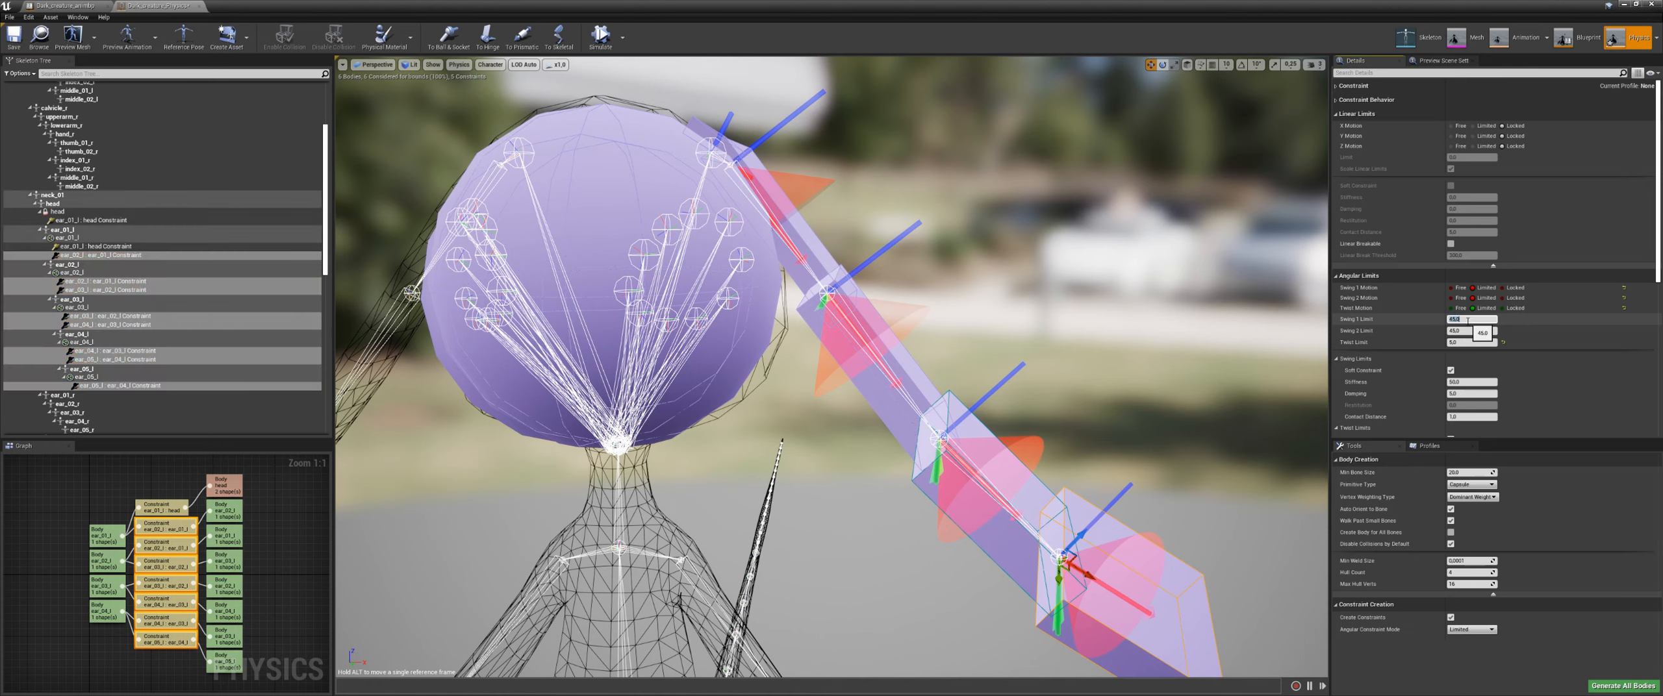
text(15)
key(Return)
scroll(1461, 311, down, 3)
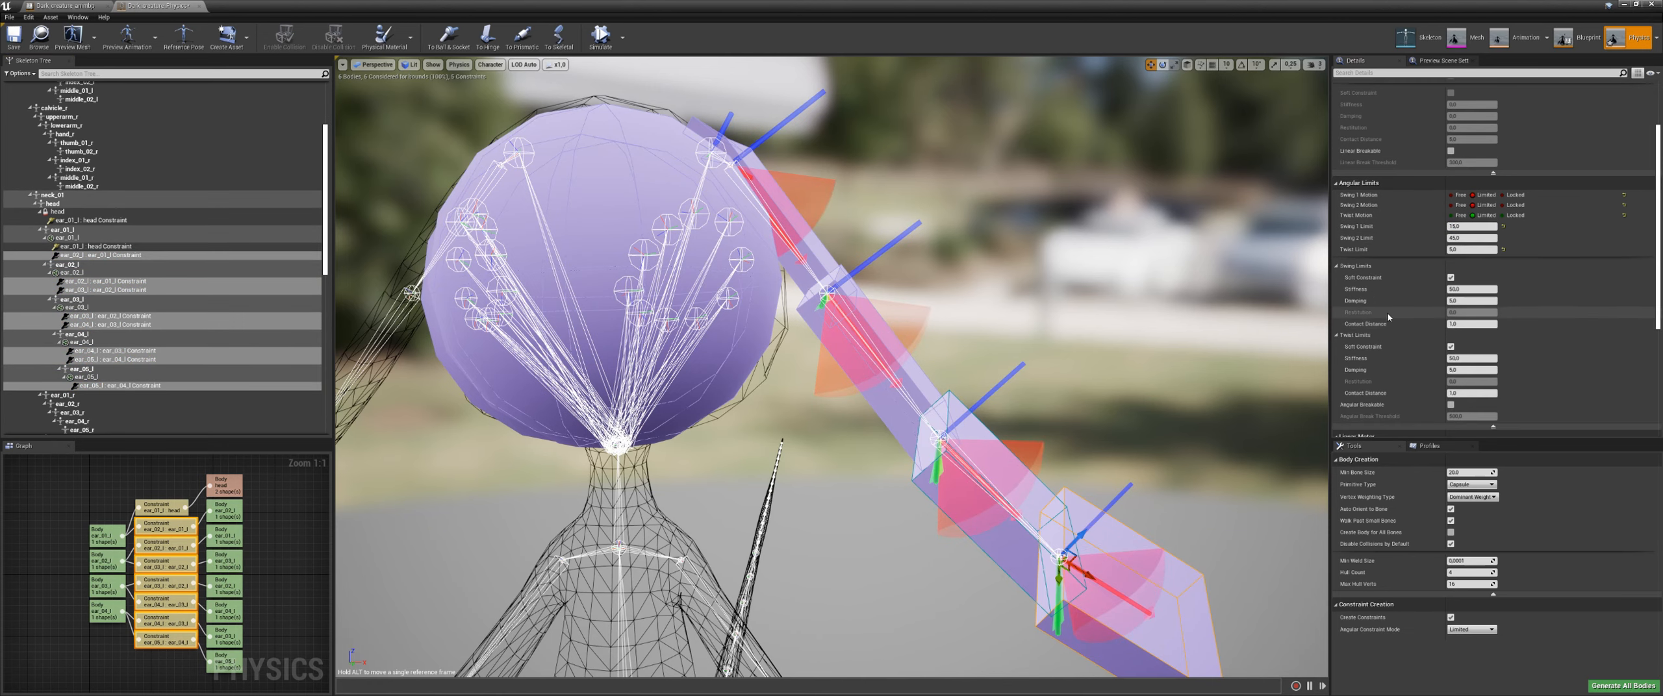
click(1456, 301)
text(7)
key(Return)
scroll(1372, 275, down, 6)
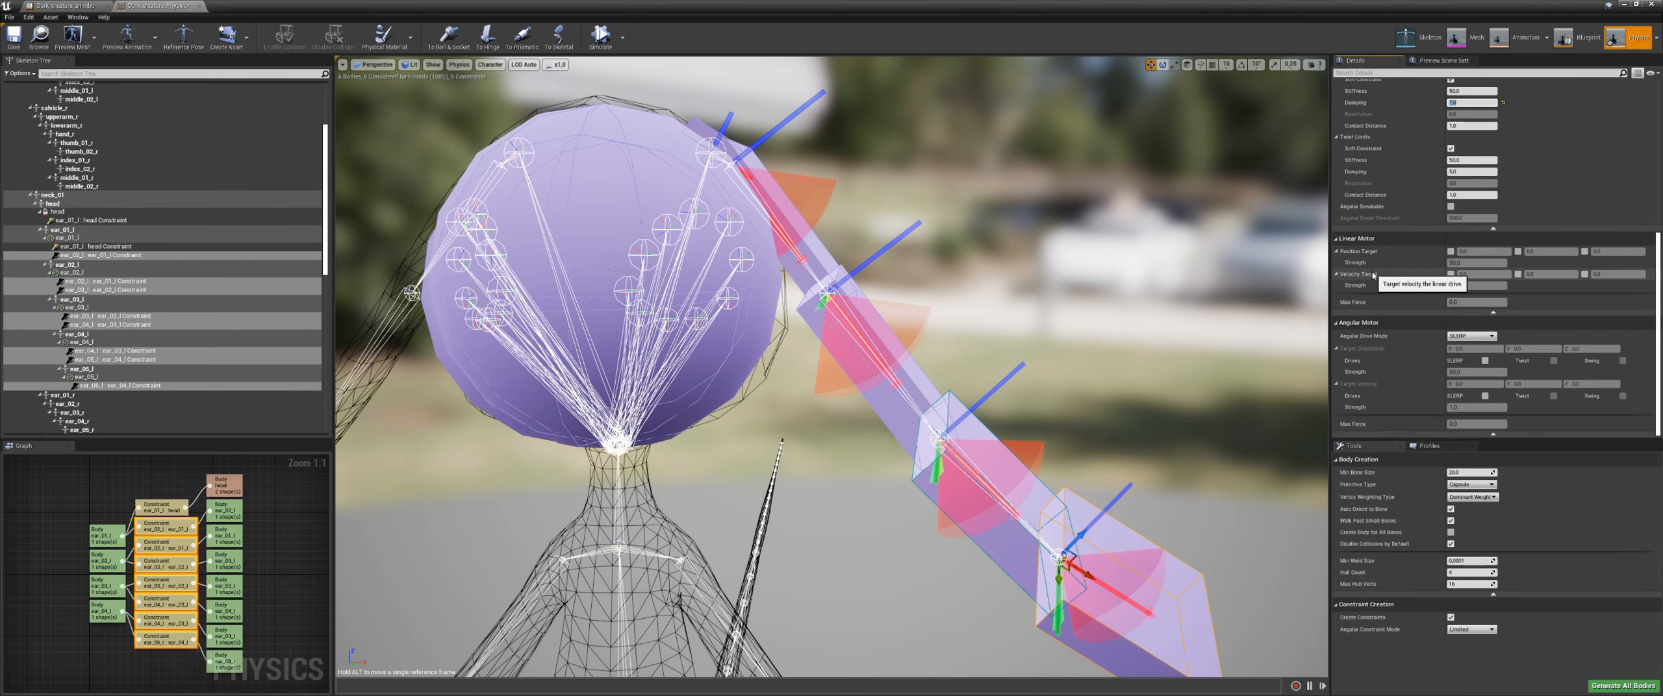
click(1485, 361)
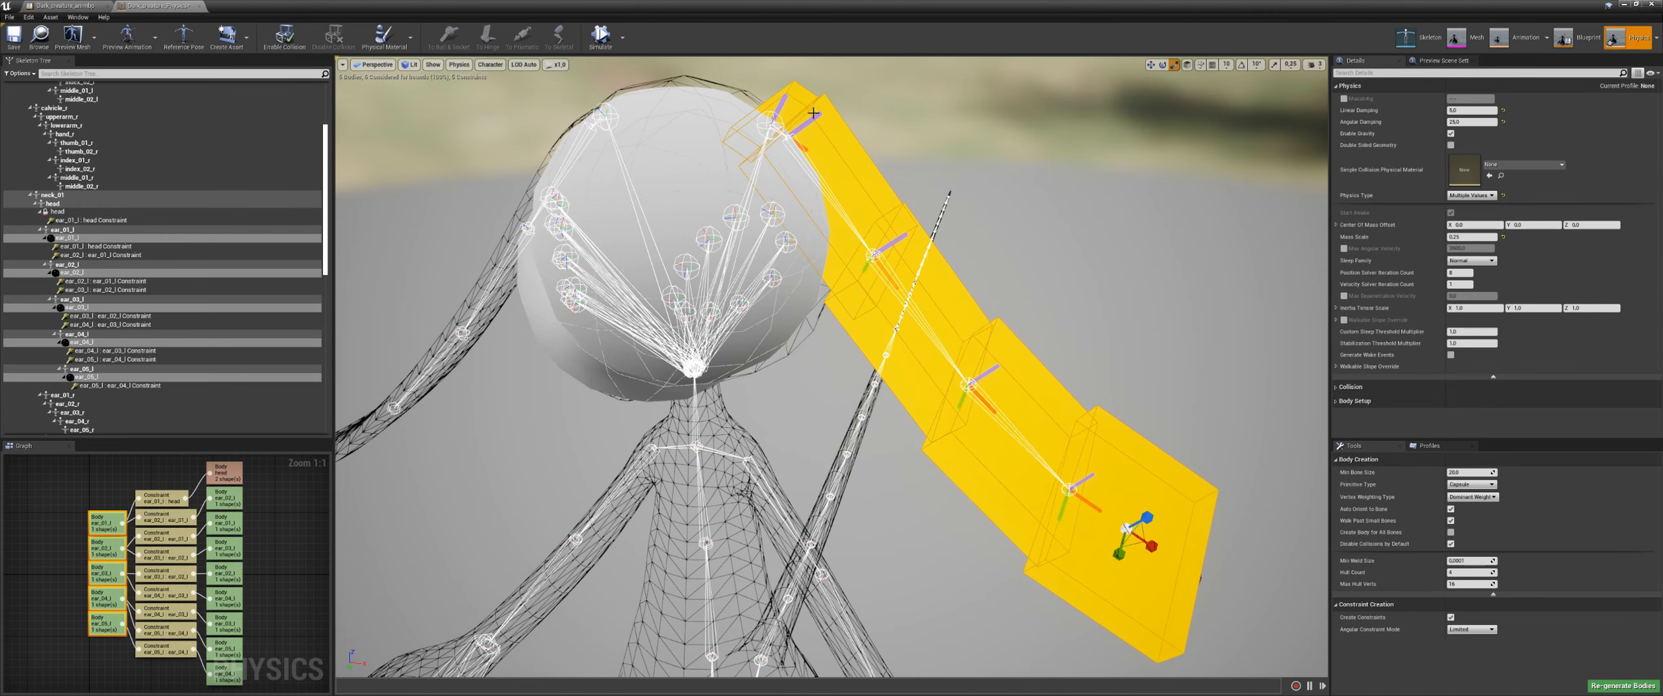
Step: Set the Physics Type of the ear_01_l body at the top of the left ear to Kinematic
click(789, 107)
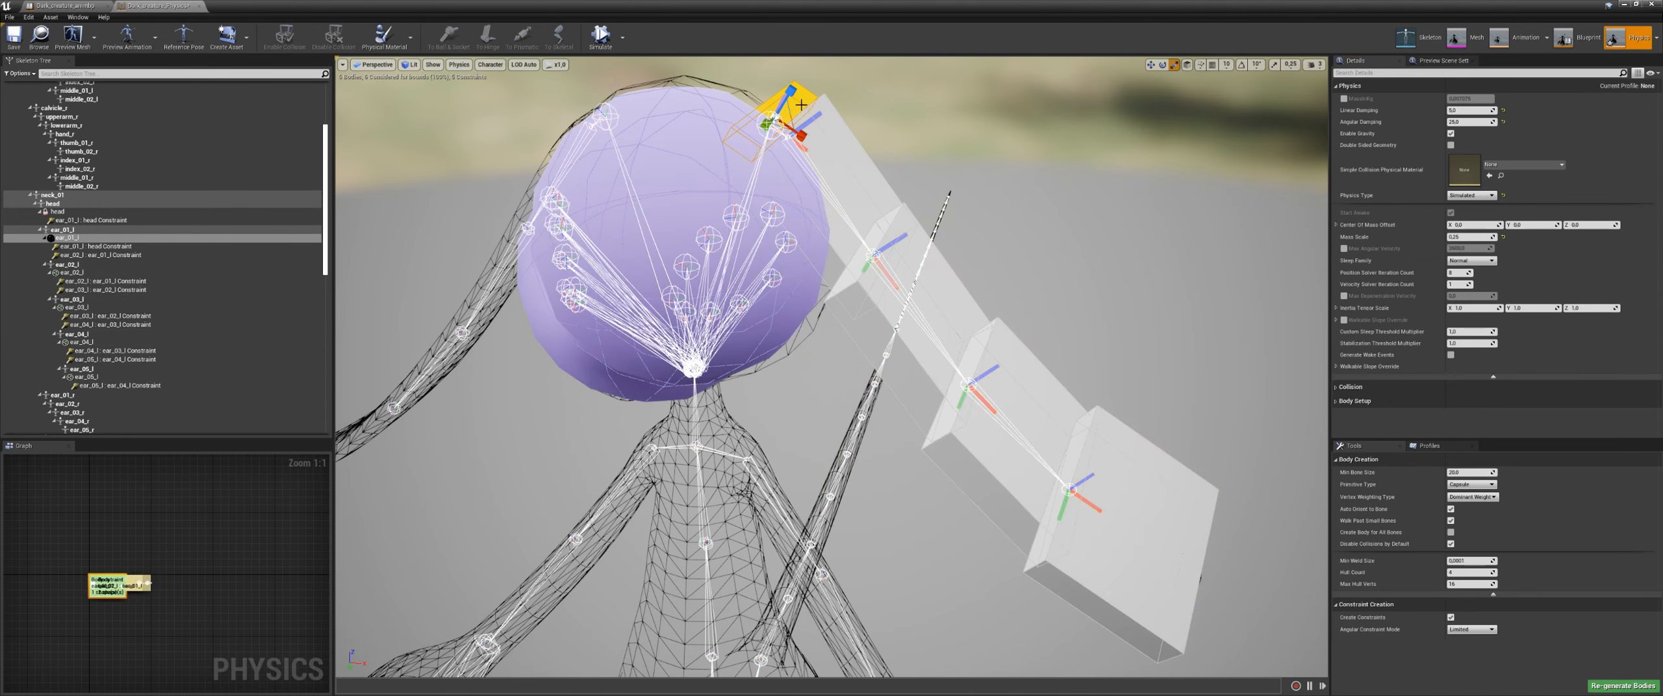
click(1471, 195)
click(1469, 215)
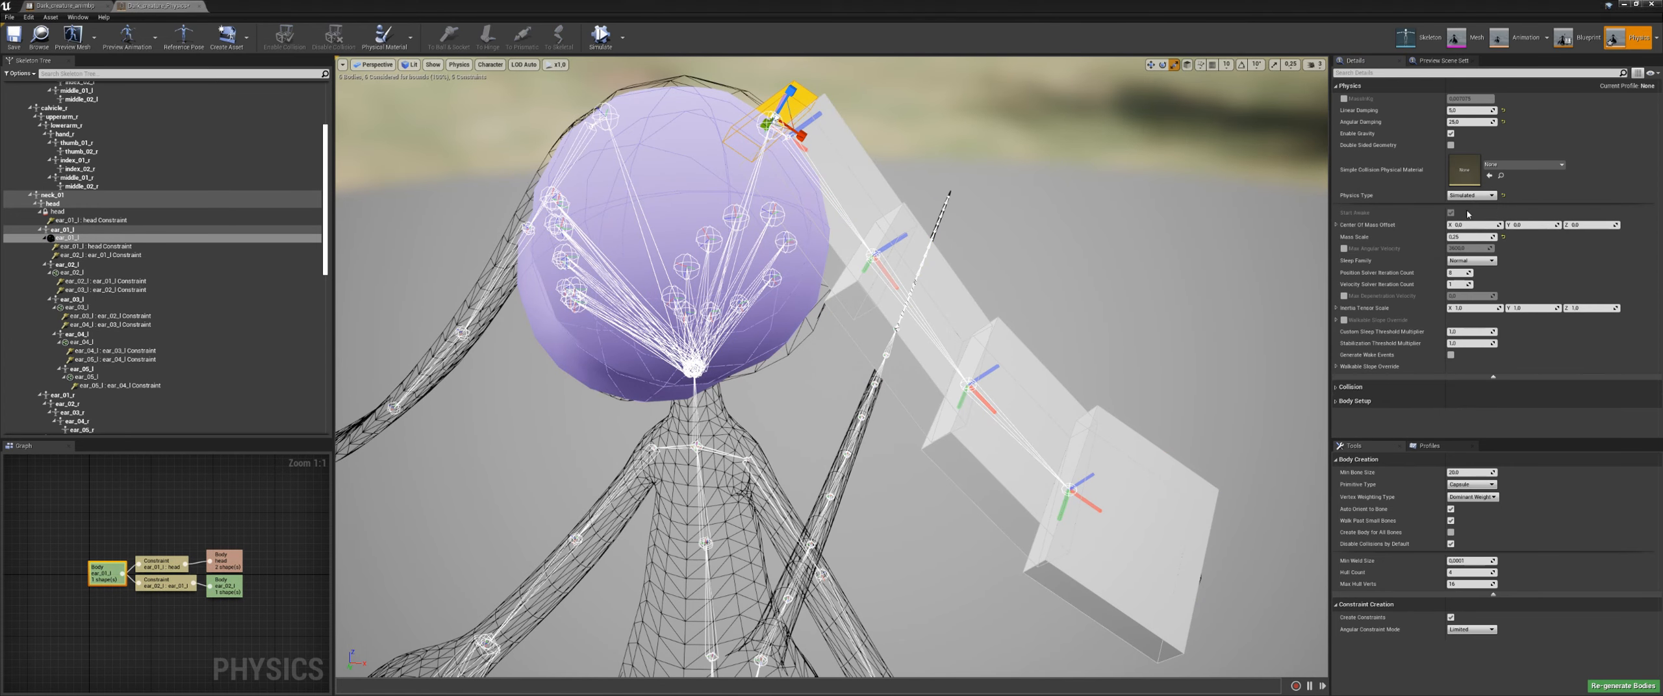
Step: Run and stop the physics simulation several times to check how the left ear hangs from its kinematic first body
click(604, 39)
click(608, 41)
click(608, 40)
click(600, 38)
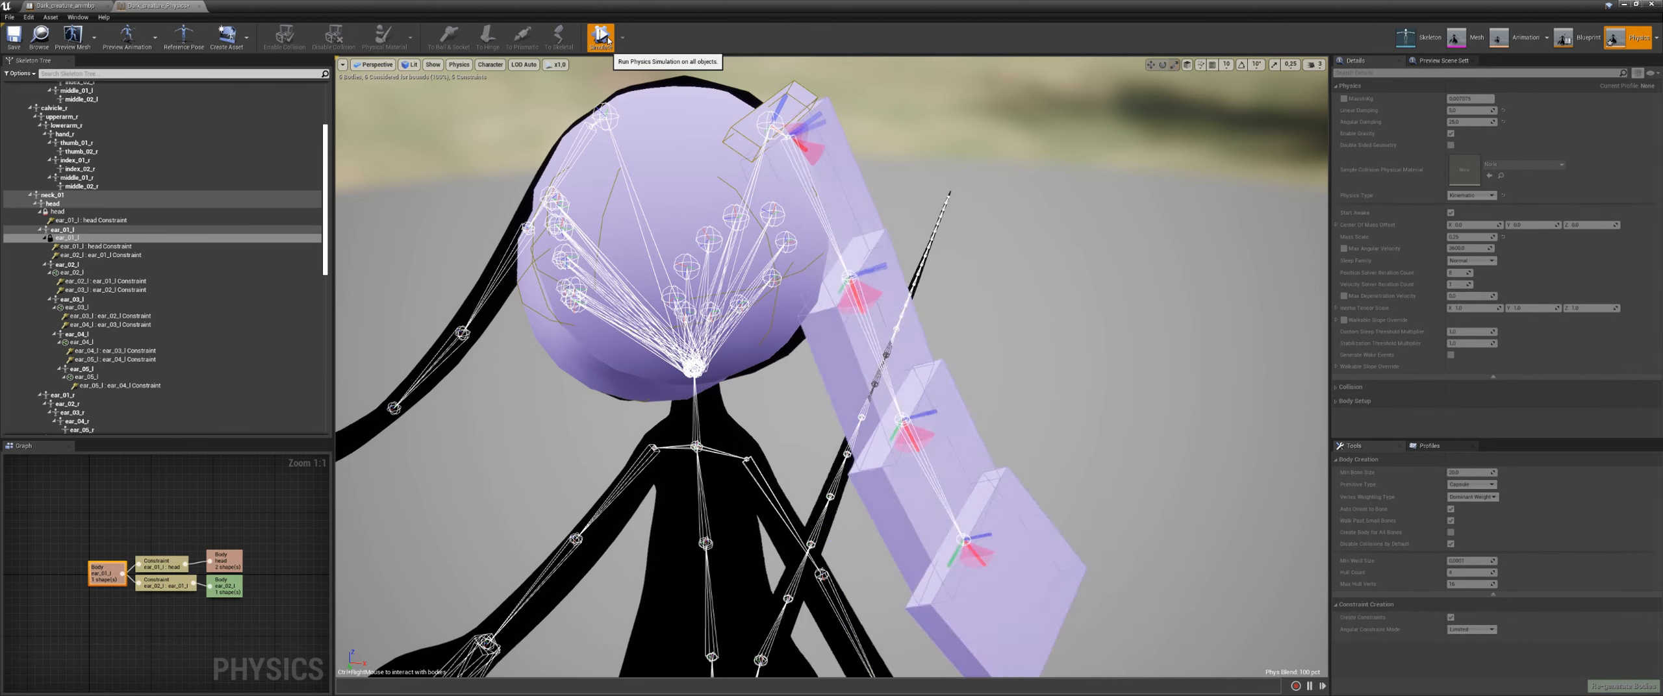
click(600, 37)
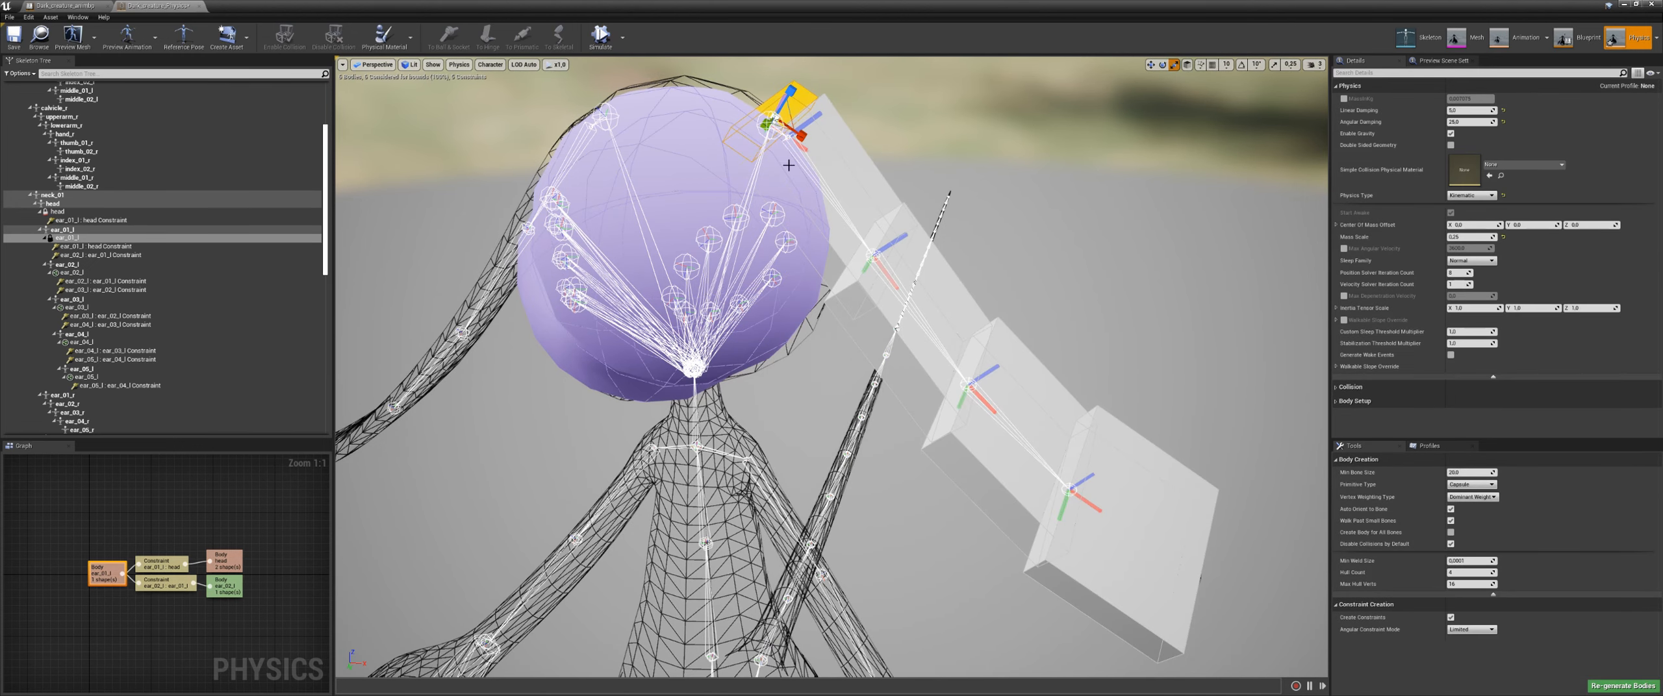
alt+drag(805, 230, 821, 188)
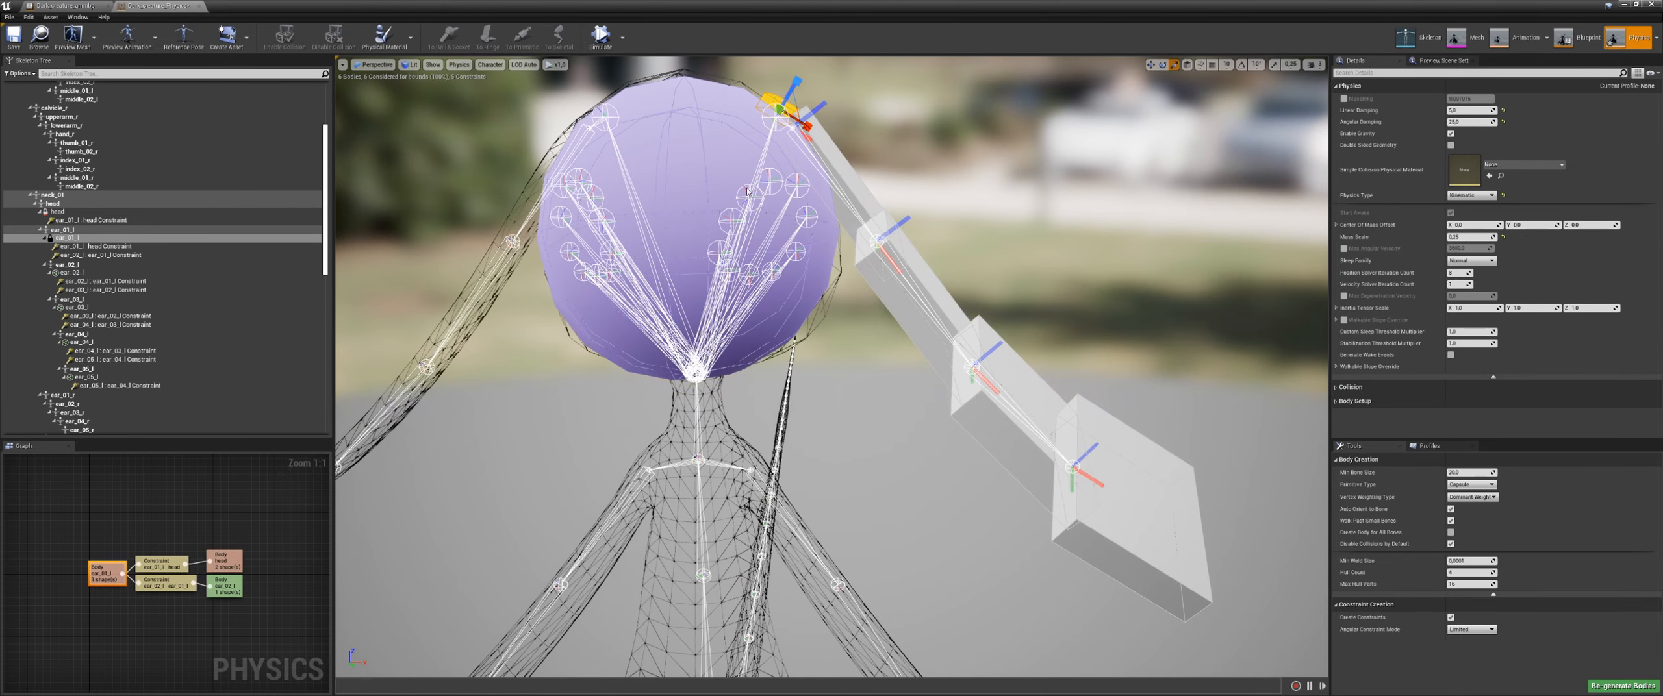
click(602, 45)
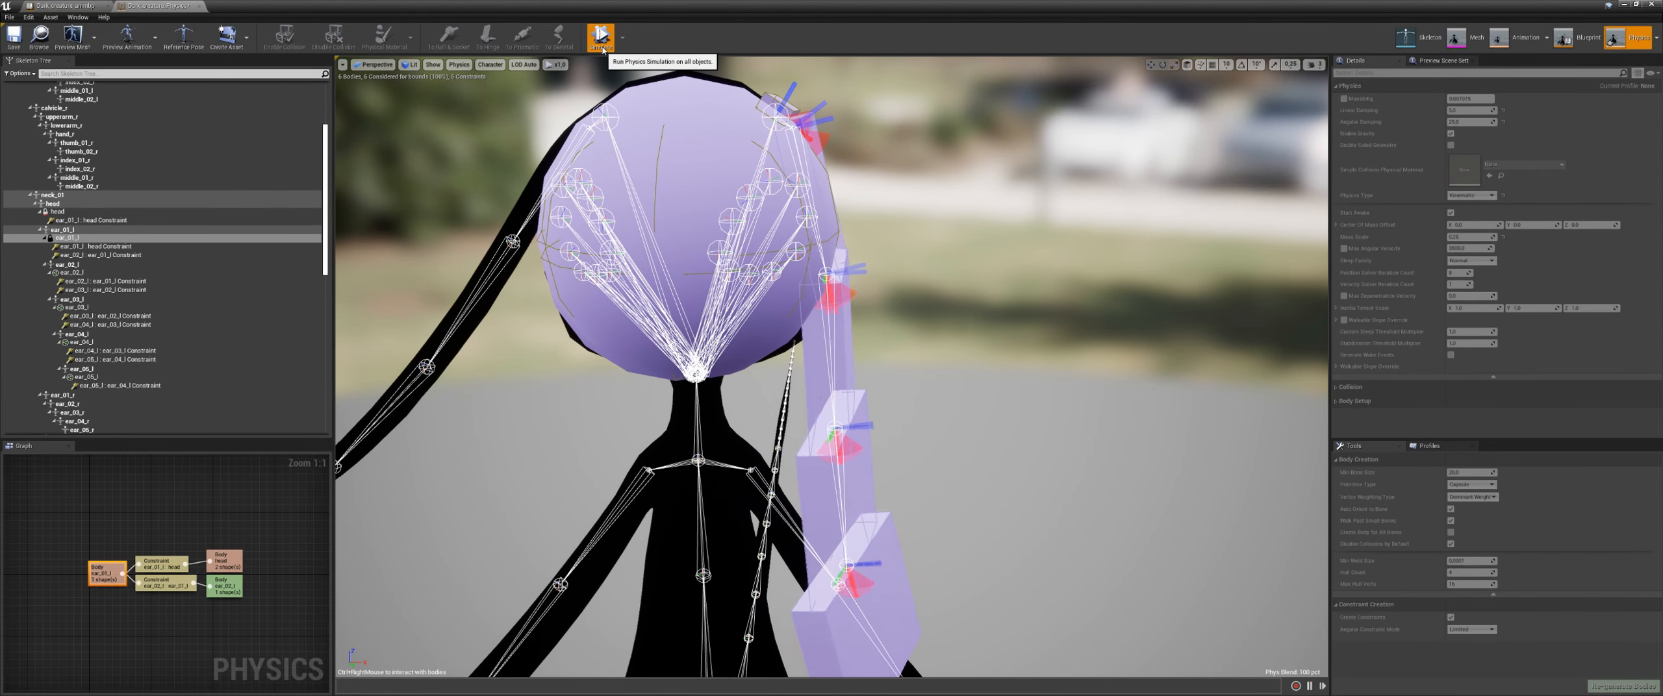
click(603, 47)
click(602, 47)
click(602, 47)
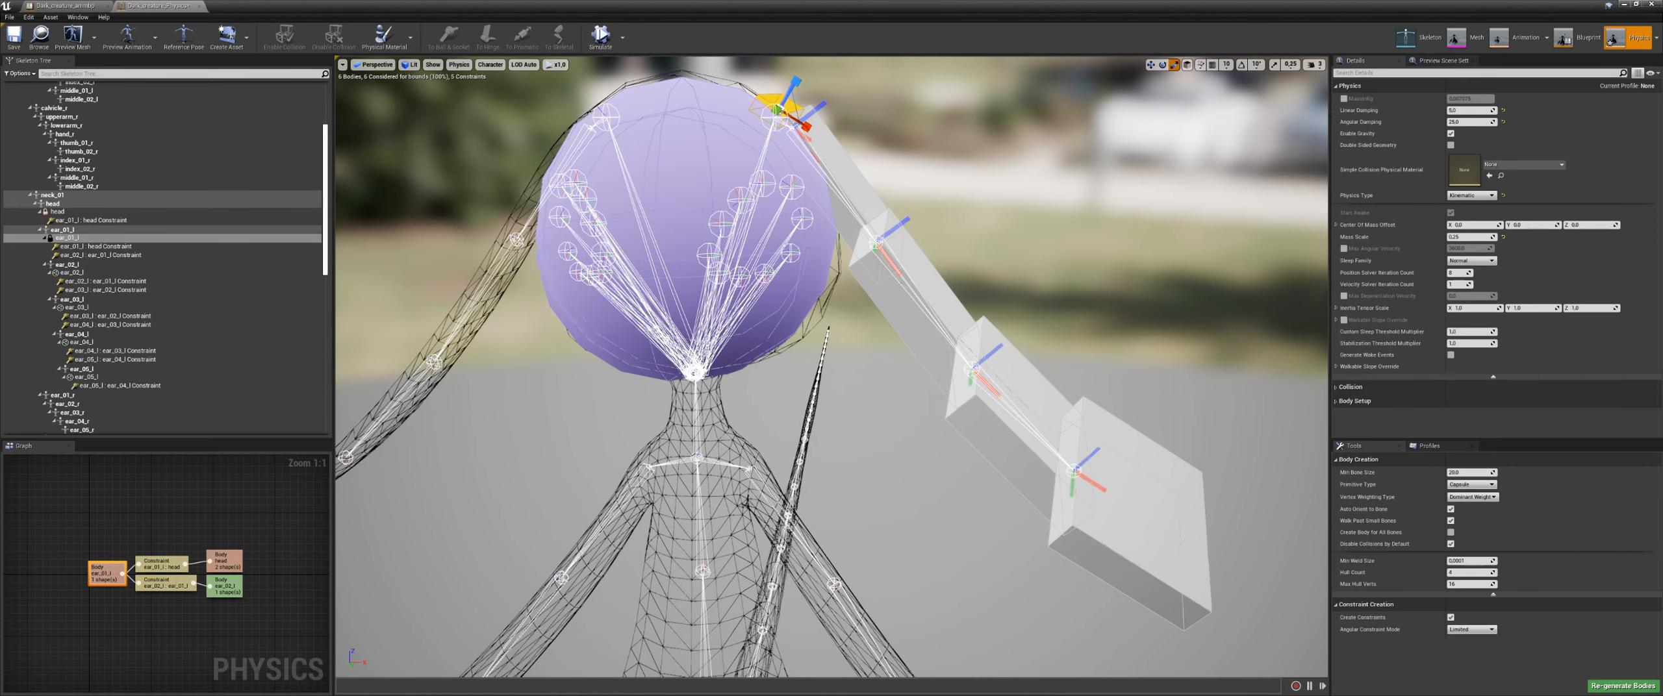
Step: Examine the simulated left ear from the side and front, restarting the simulation to see how it falls against the head
alt+drag(823, 174, 843, 236)
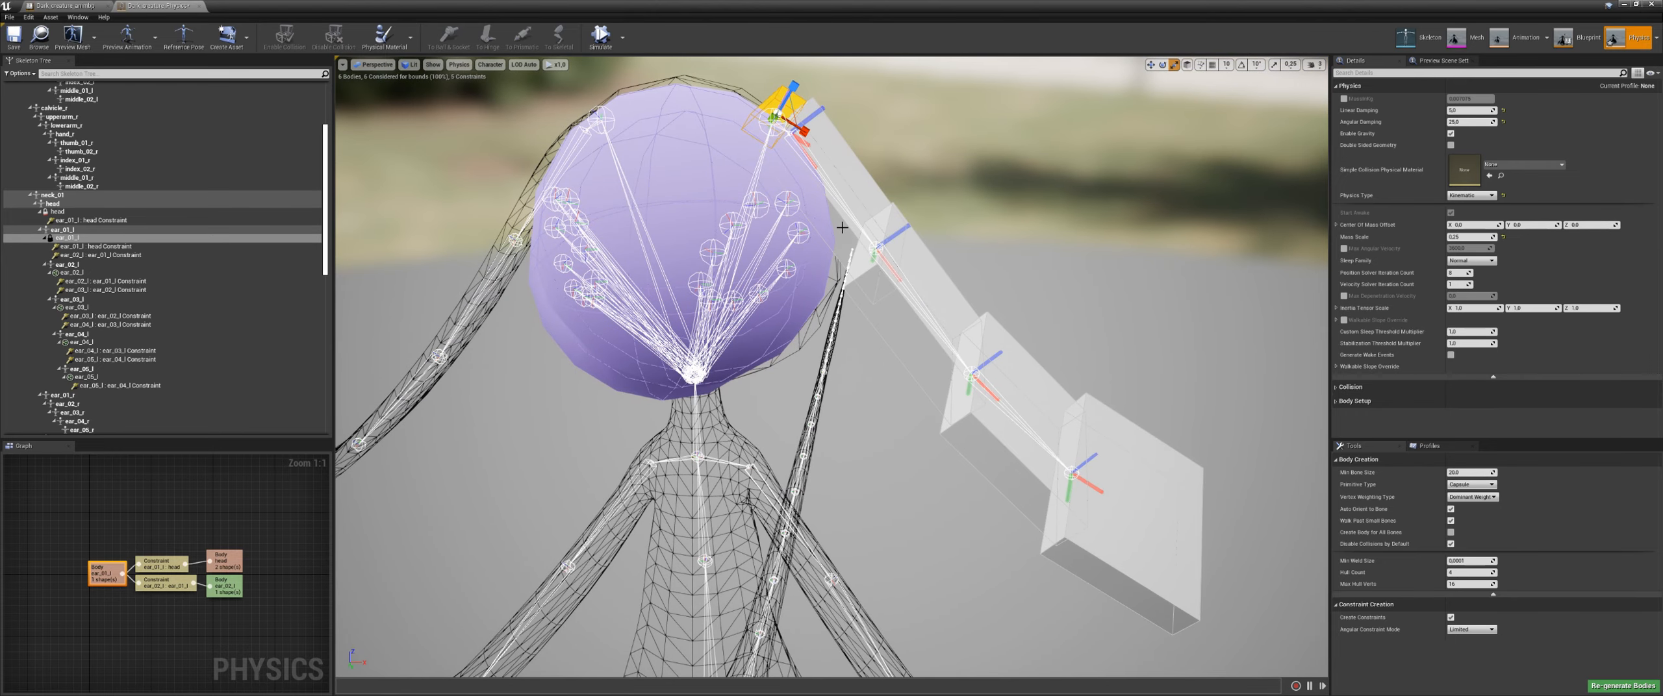
alt+drag(913, 297, 888, 303)
click(601, 37)
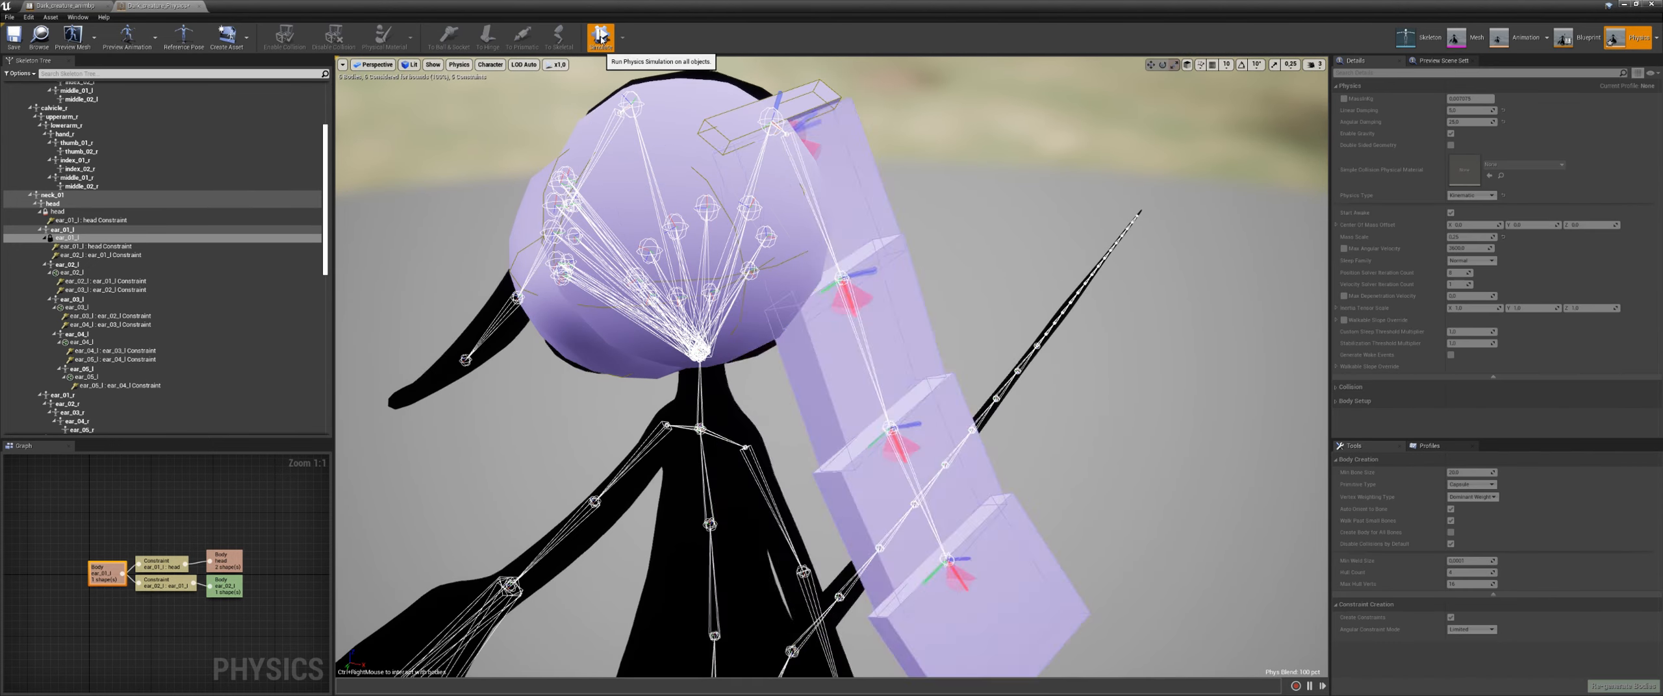
click(601, 37)
click(601, 37)
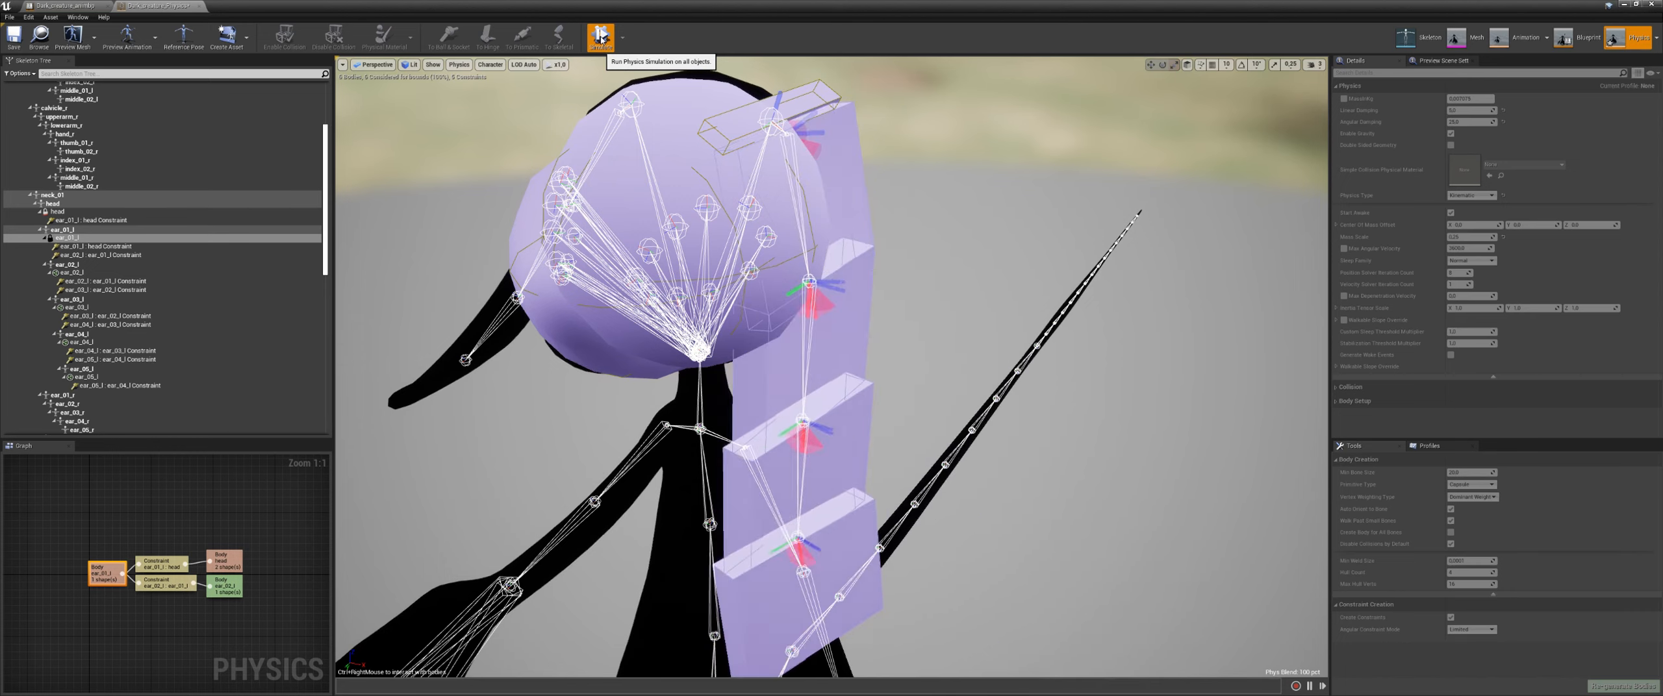
click(600, 37)
click(601, 37)
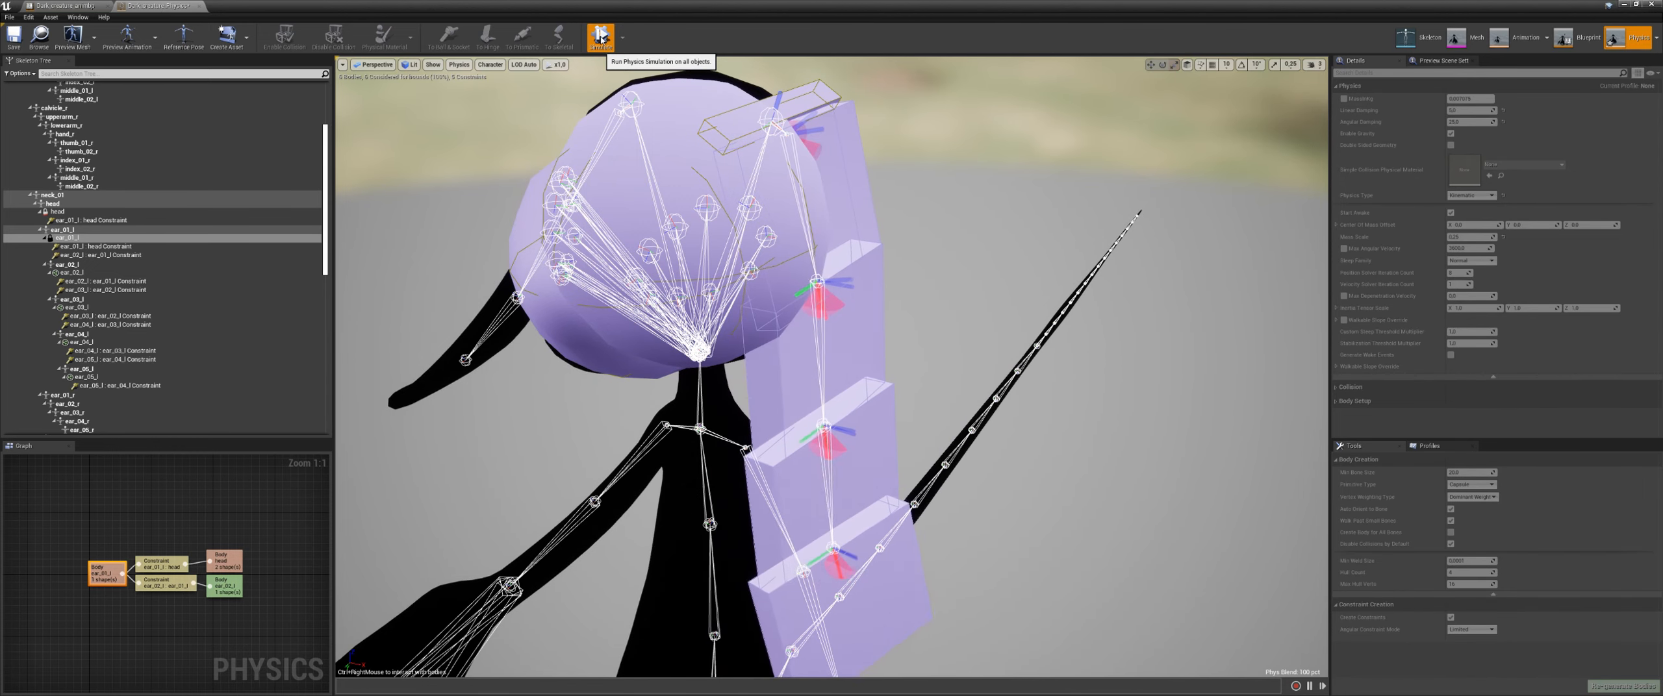
drag(714, 13, 1061, 13)
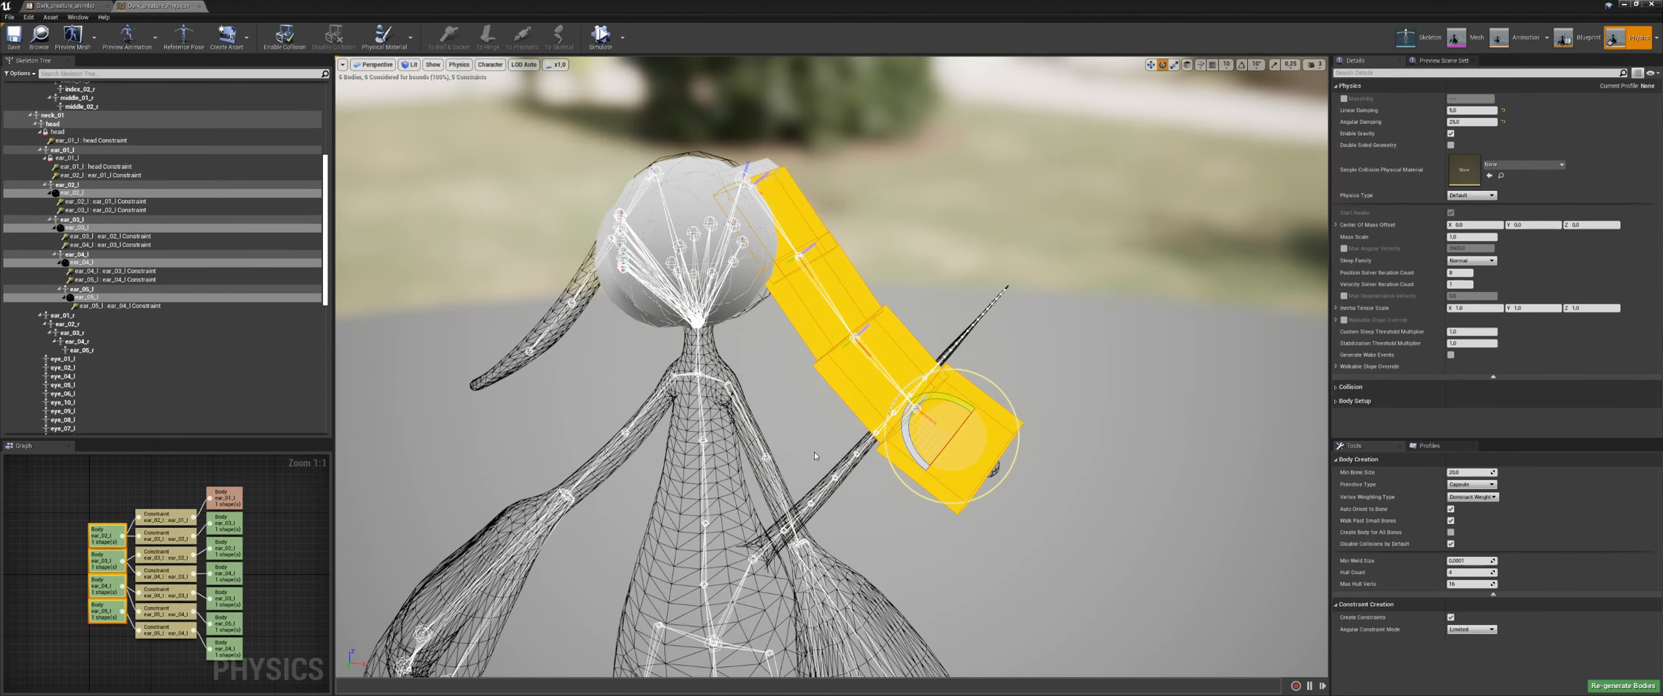
alt+drag(813, 452, 785, 451)
click(601, 38)
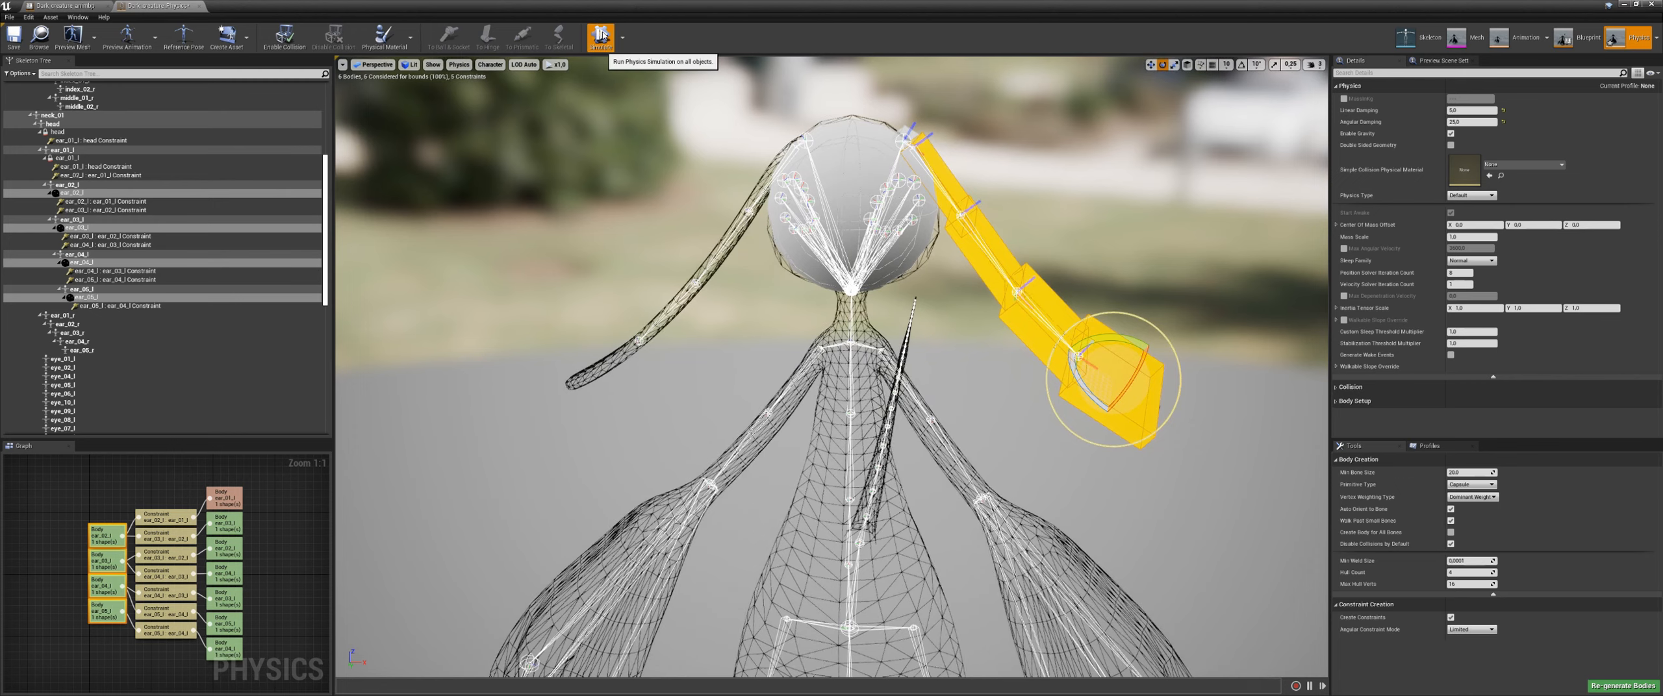
click(601, 37)
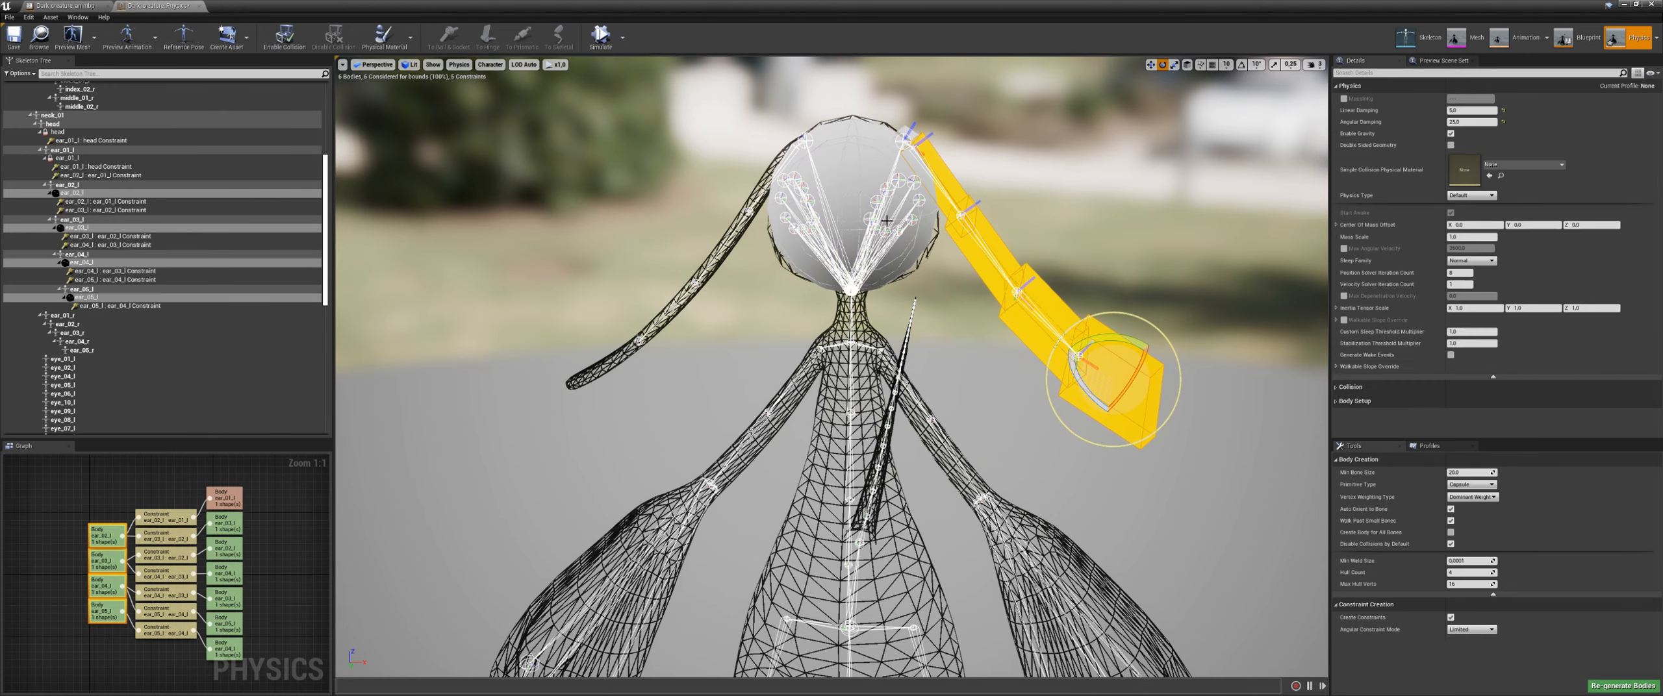
Step: Select the ear_02_l through ear_05_l bodies together and run the simulation once to check their motion
click(965, 191)
middle_drag(994, 300, 1037, 308)
ctrl+click(970, 243)
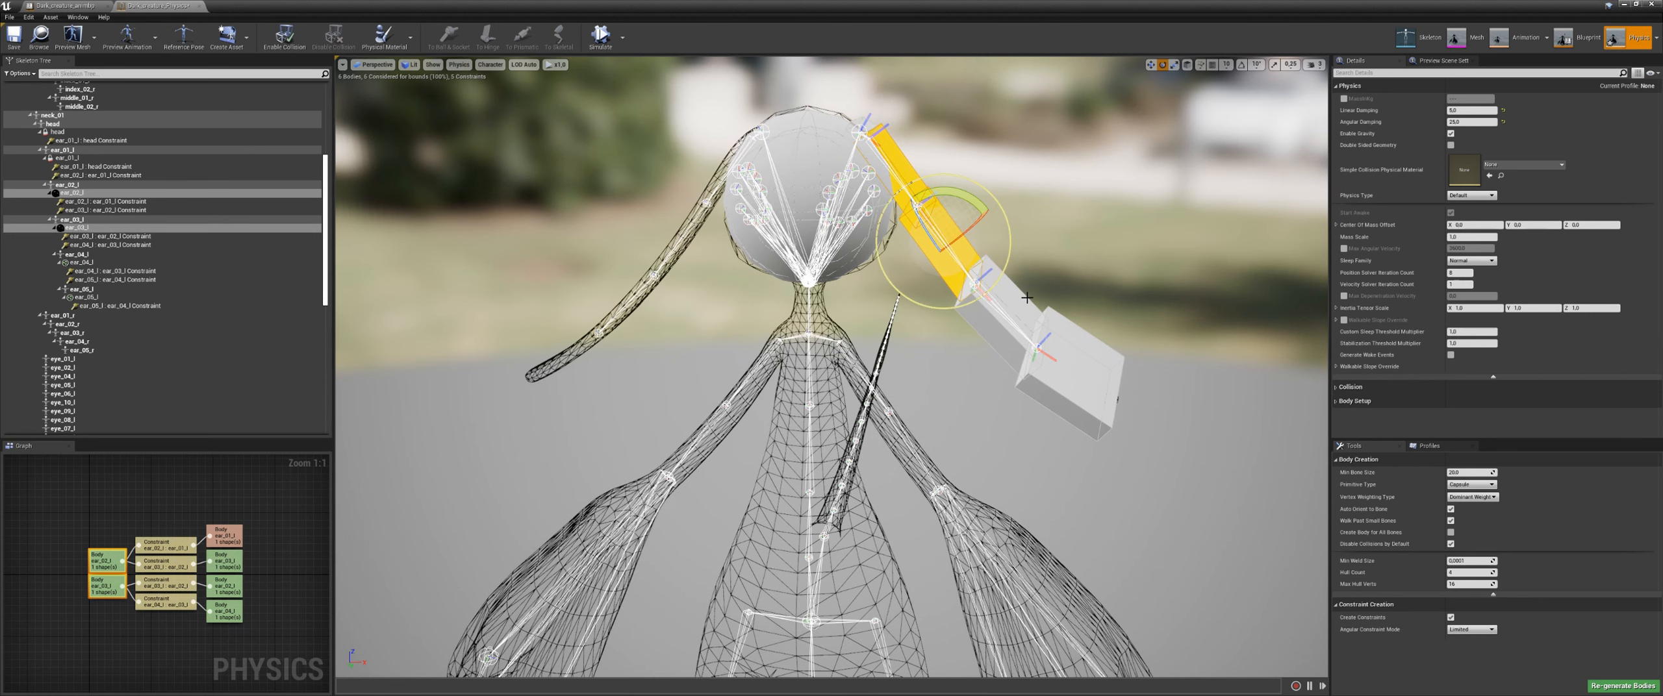
ctrl+click(994, 306)
ctrl+click(1068, 383)
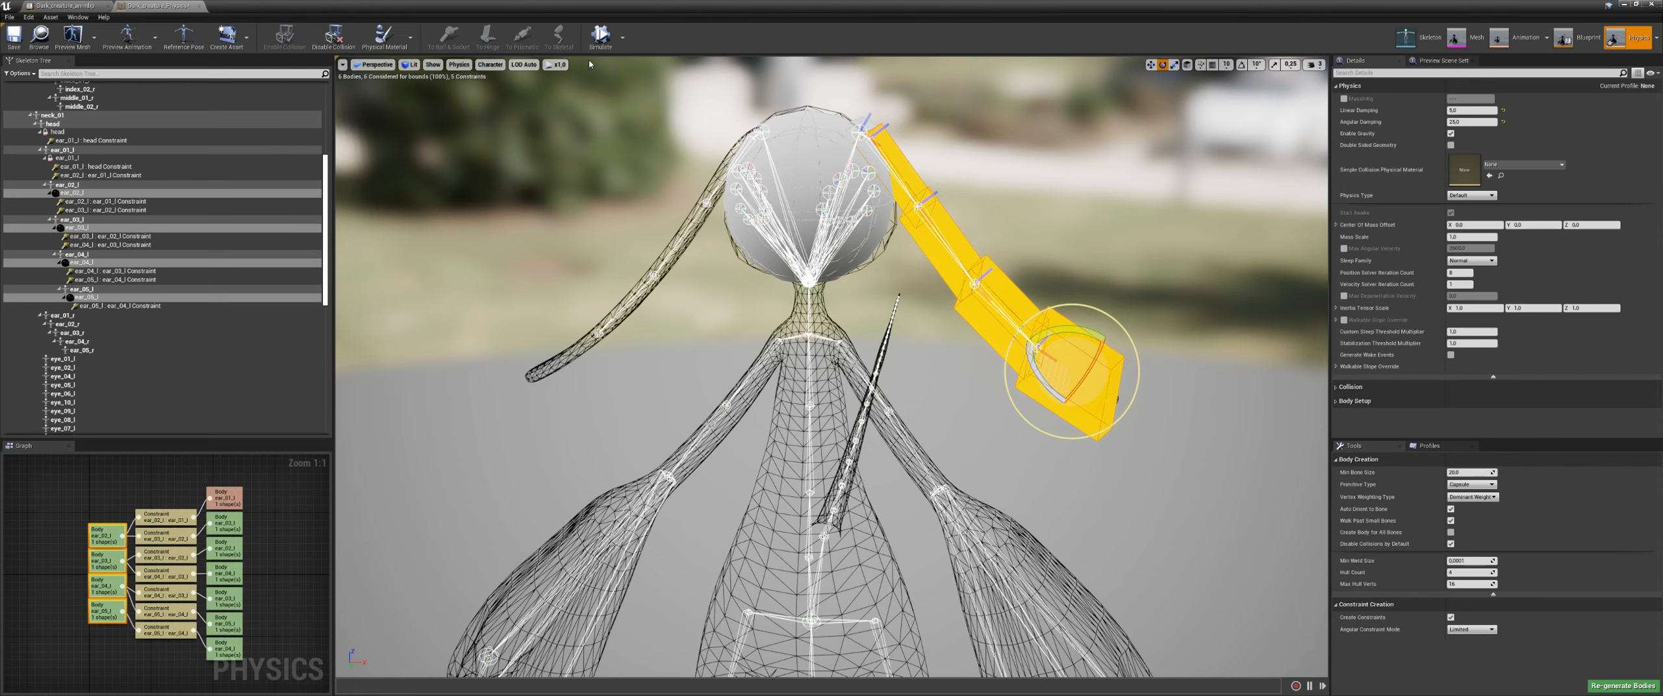
click(599, 38)
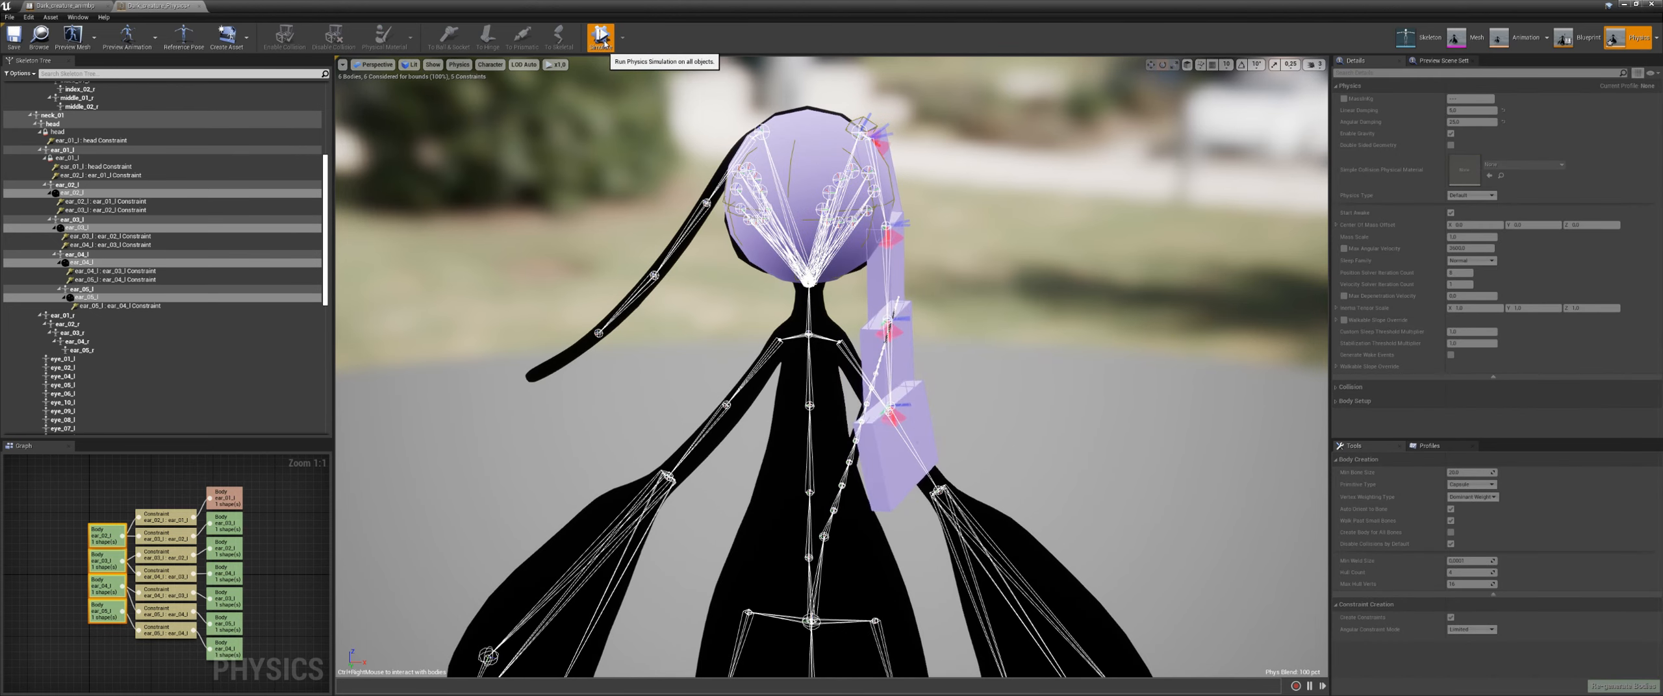
click(601, 39)
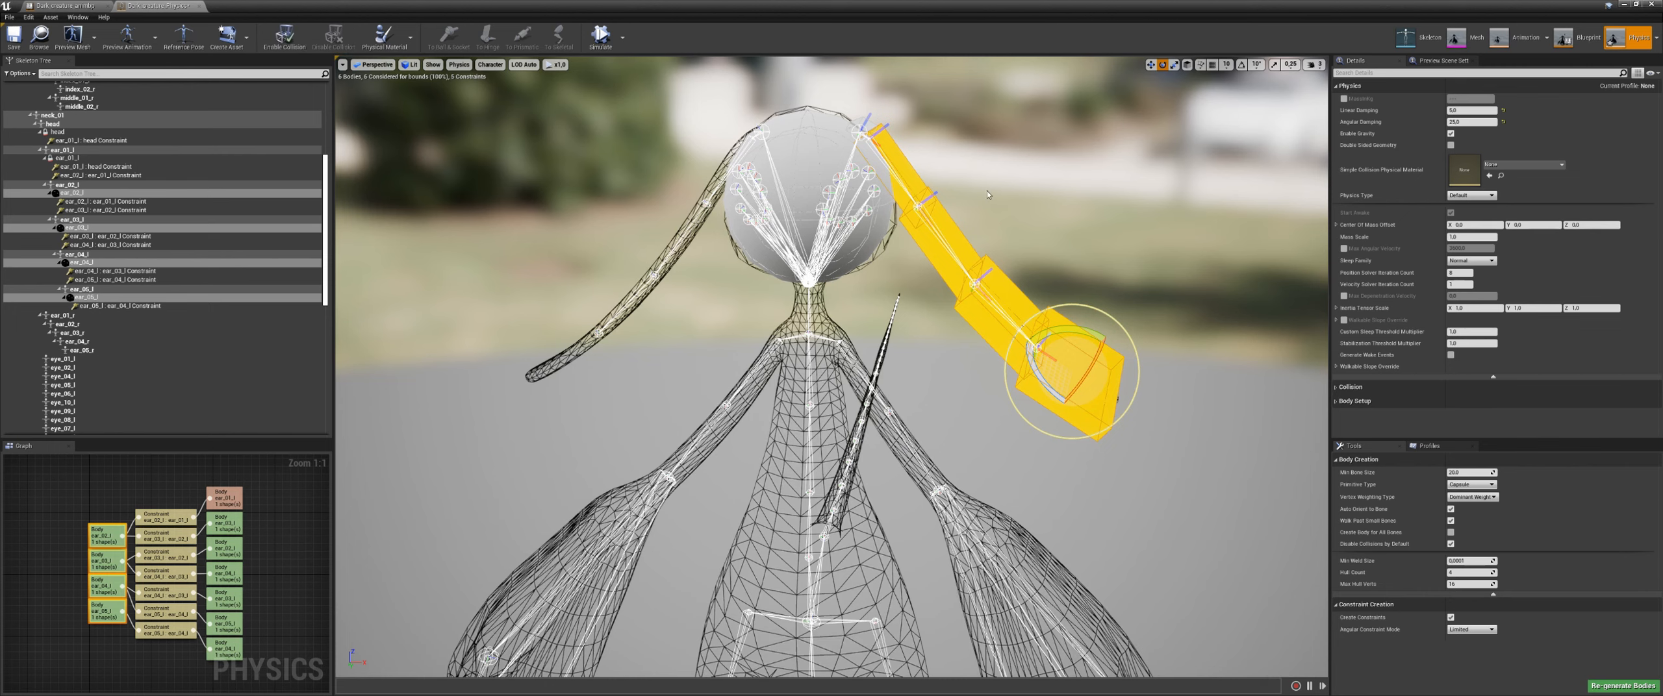
Step: Enable collision between the head body and the ear_02_l and ear_03_l bodies, one pair at a time
click(916, 189)
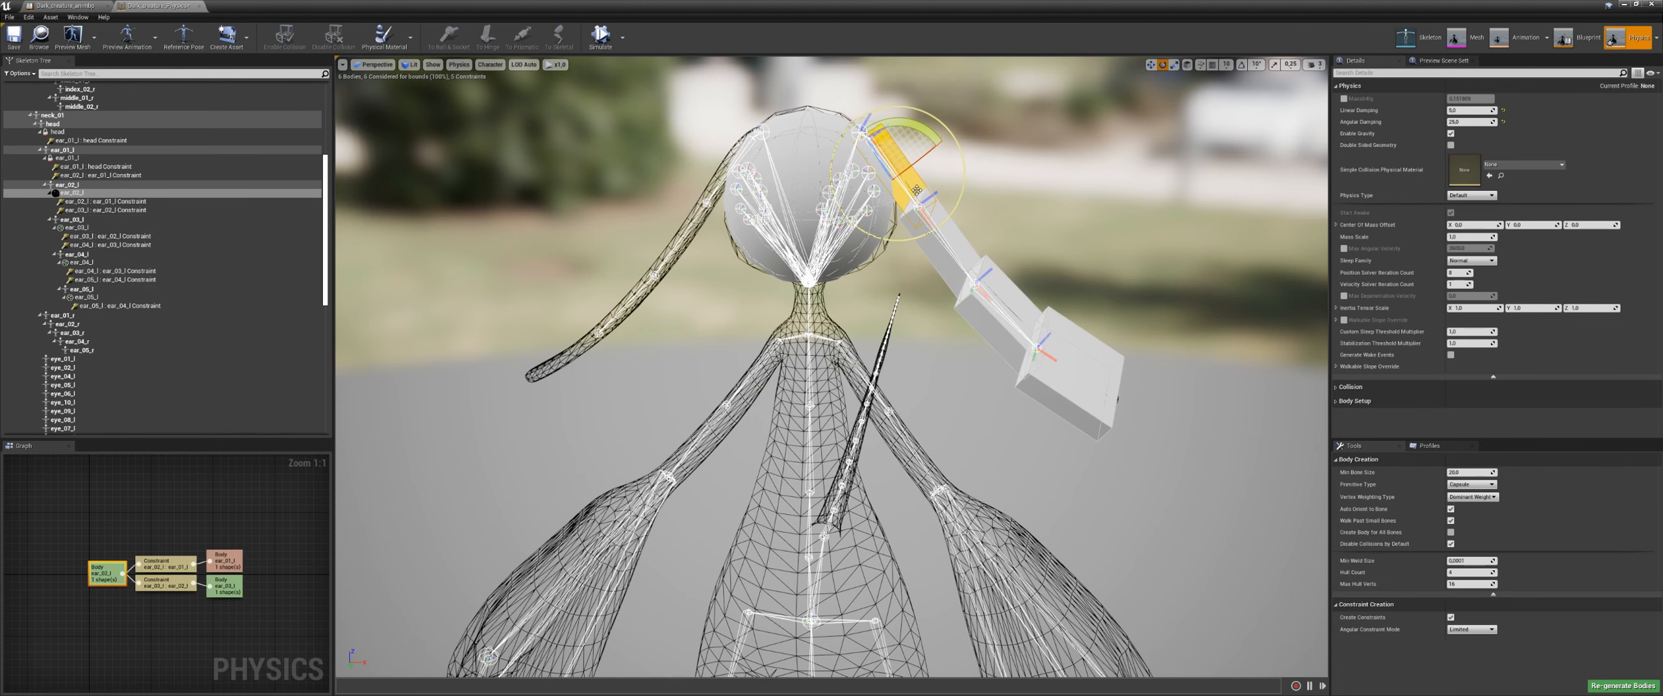
ctrl+click(807, 150)
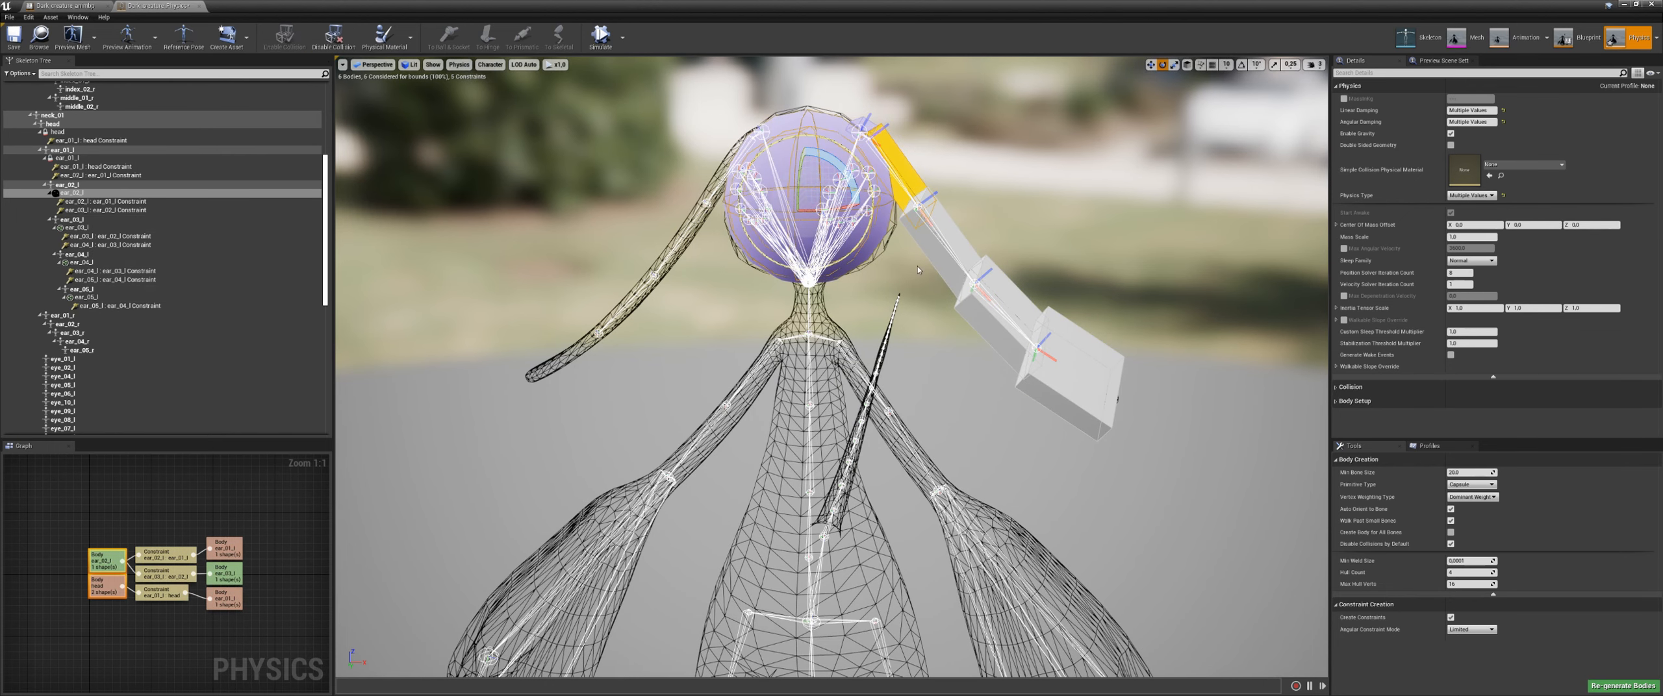
click(944, 239)
ctrl+click(822, 153)
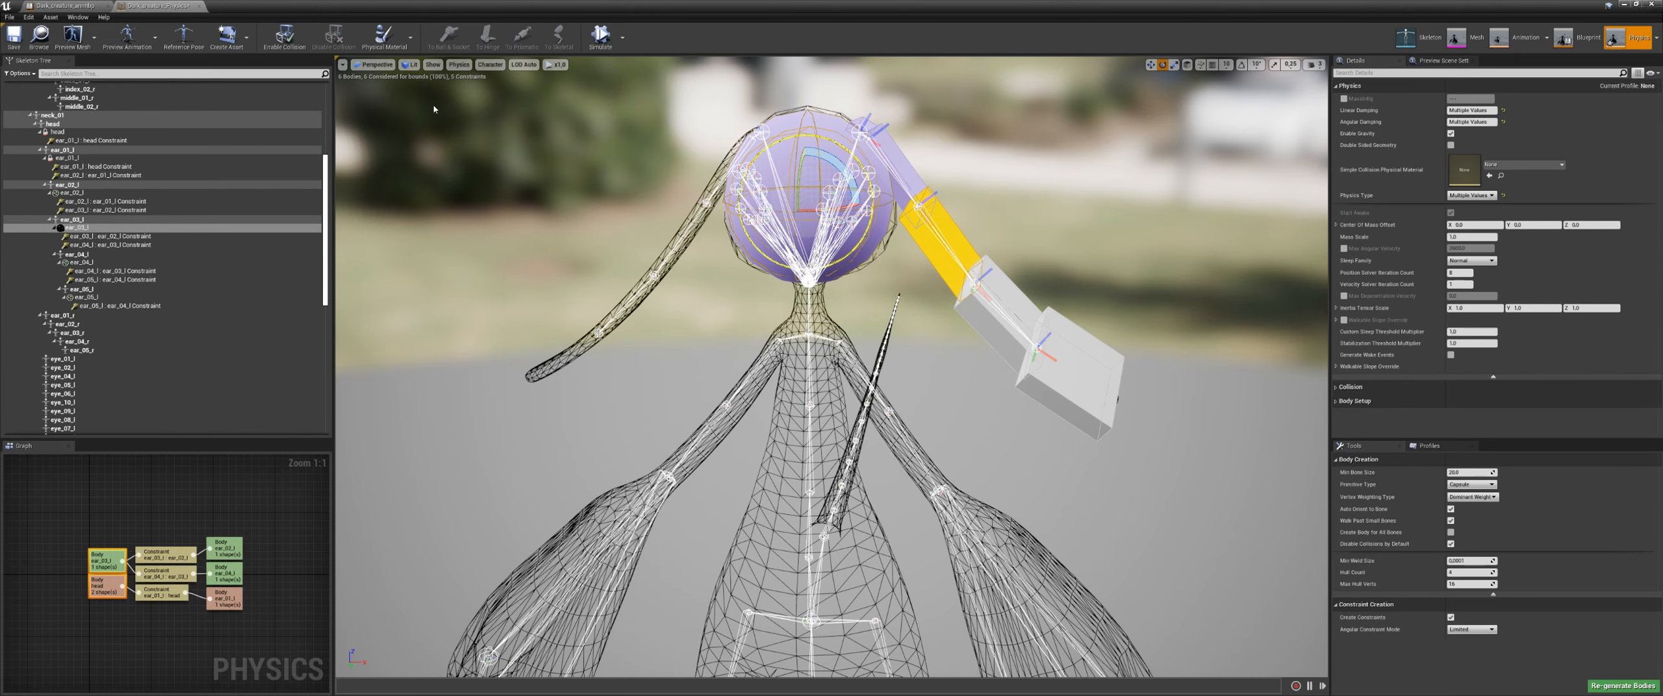
click(283, 40)
Step: Enable collision between the head body and the ear_04_l and ear_05_l bodies, one pair at a time
click(1013, 312)
ctrl+click(767, 188)
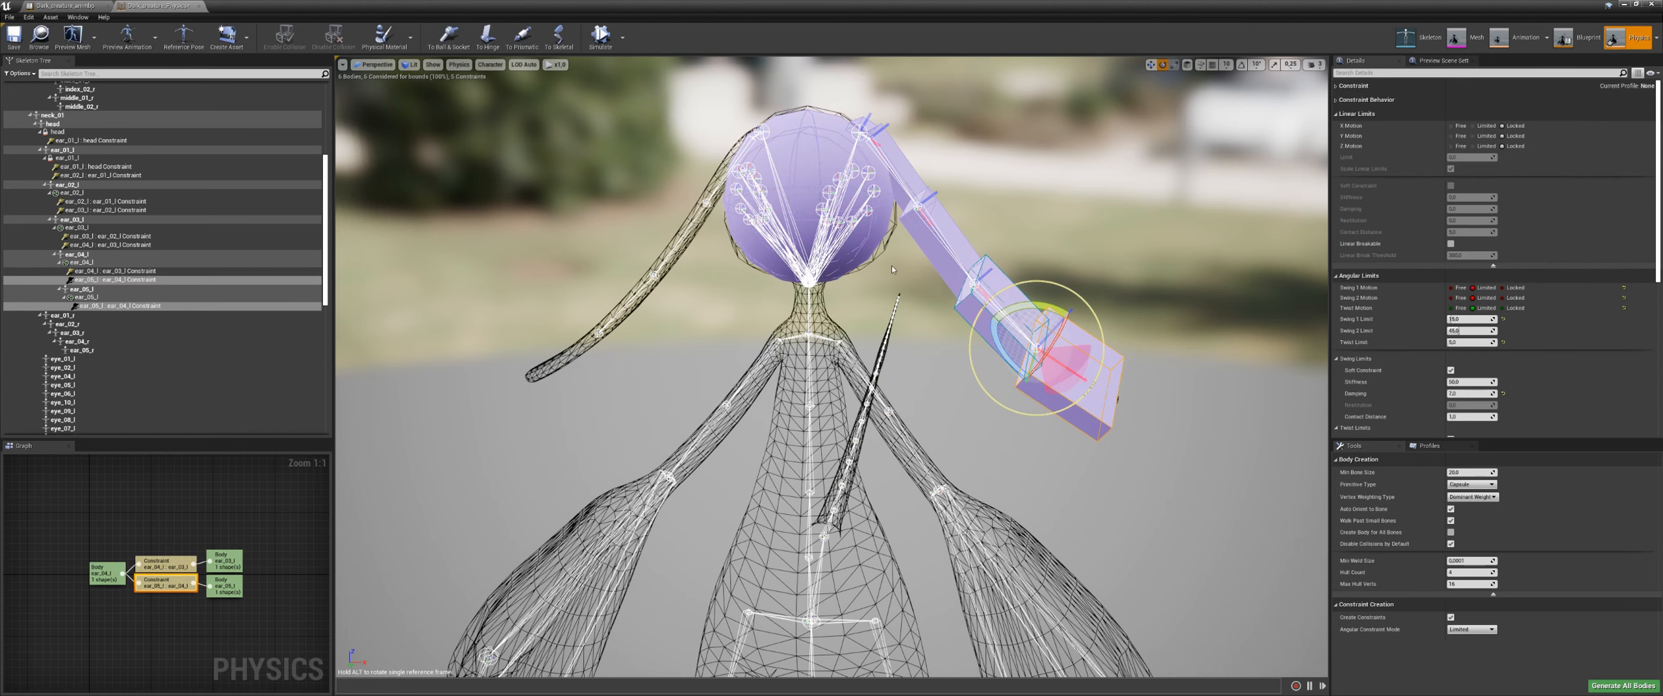
click(1070, 383)
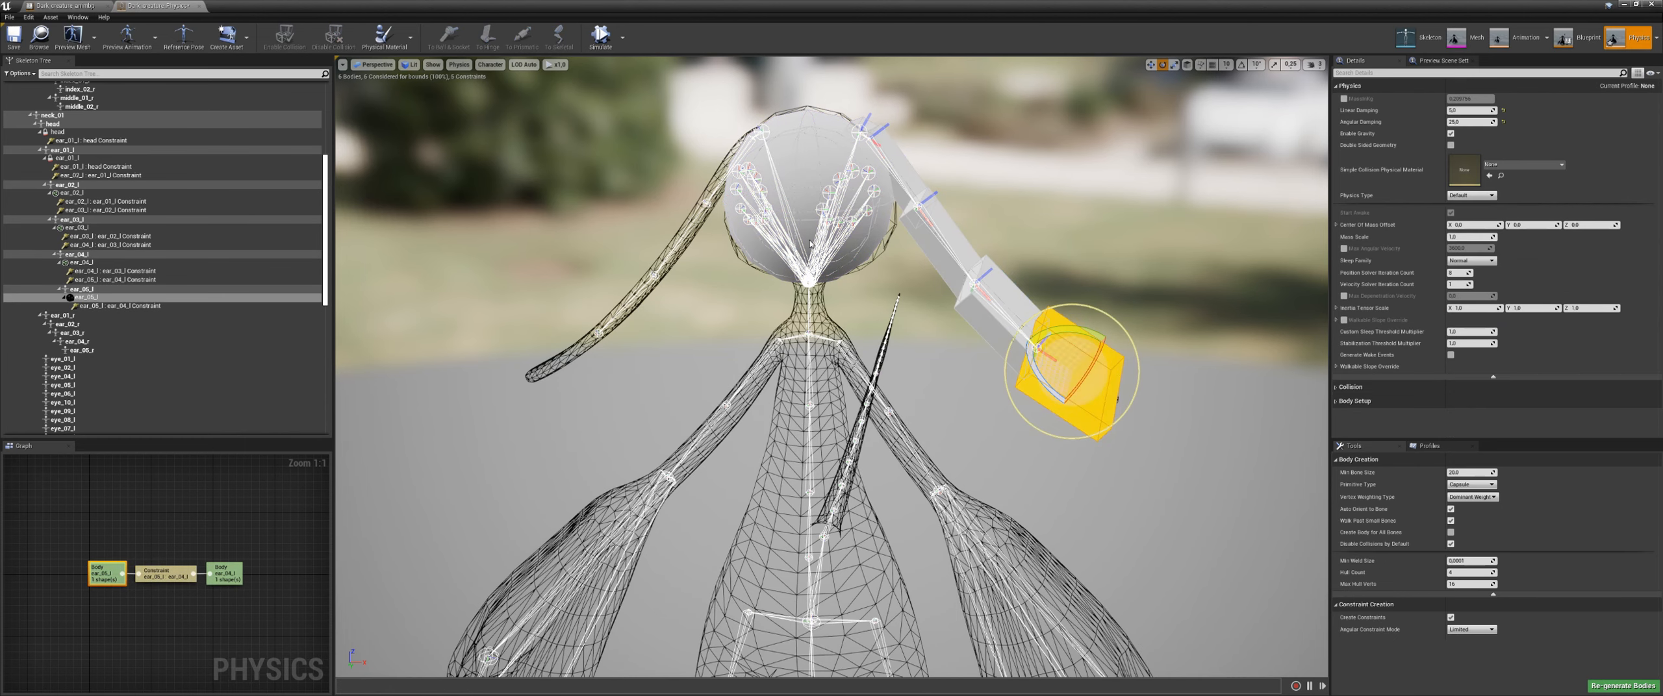
ctrl+click(772, 194)
click(277, 40)
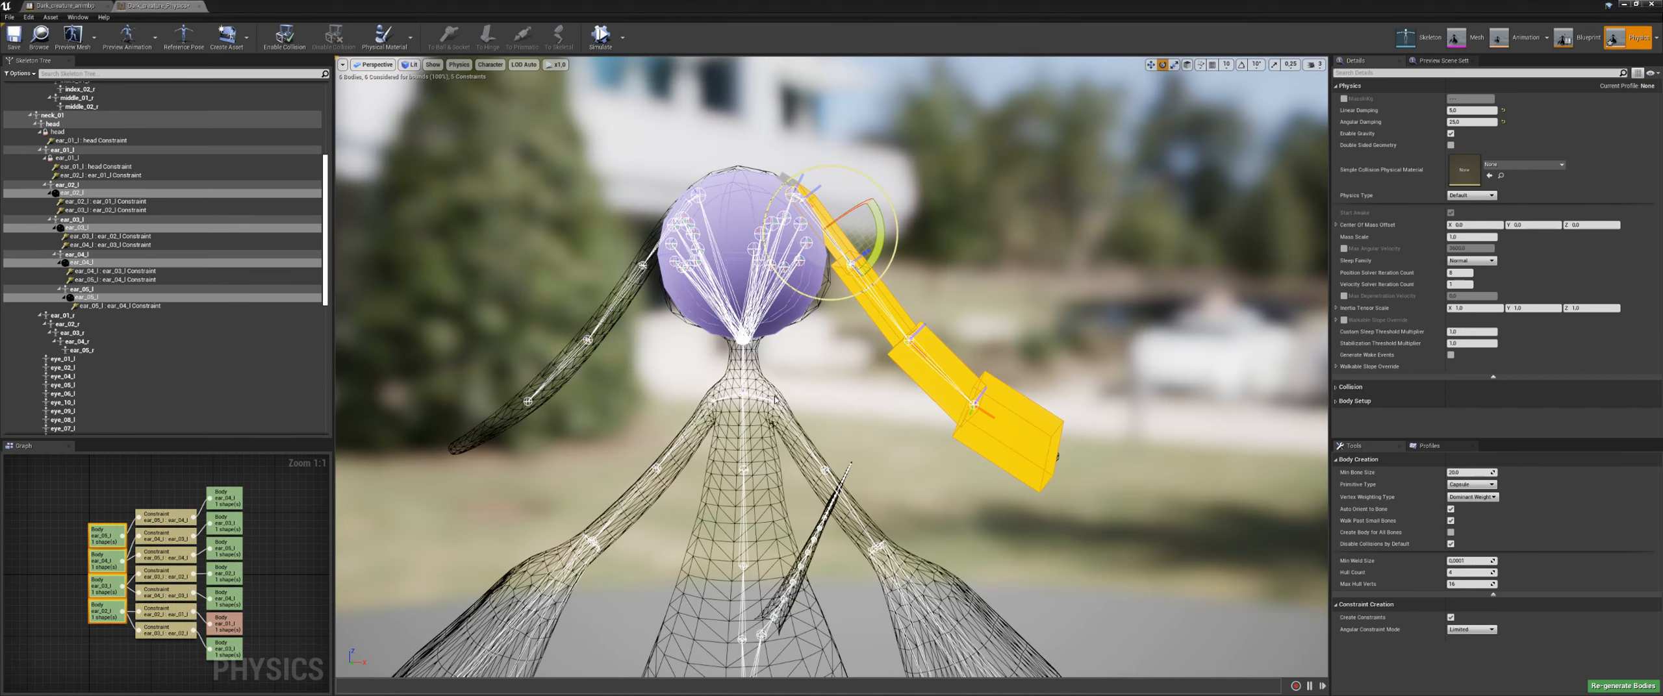
Step: Clear the body selection, pick ear_02_l, and simulate to check how the left ear collides with the head
click(832, 331)
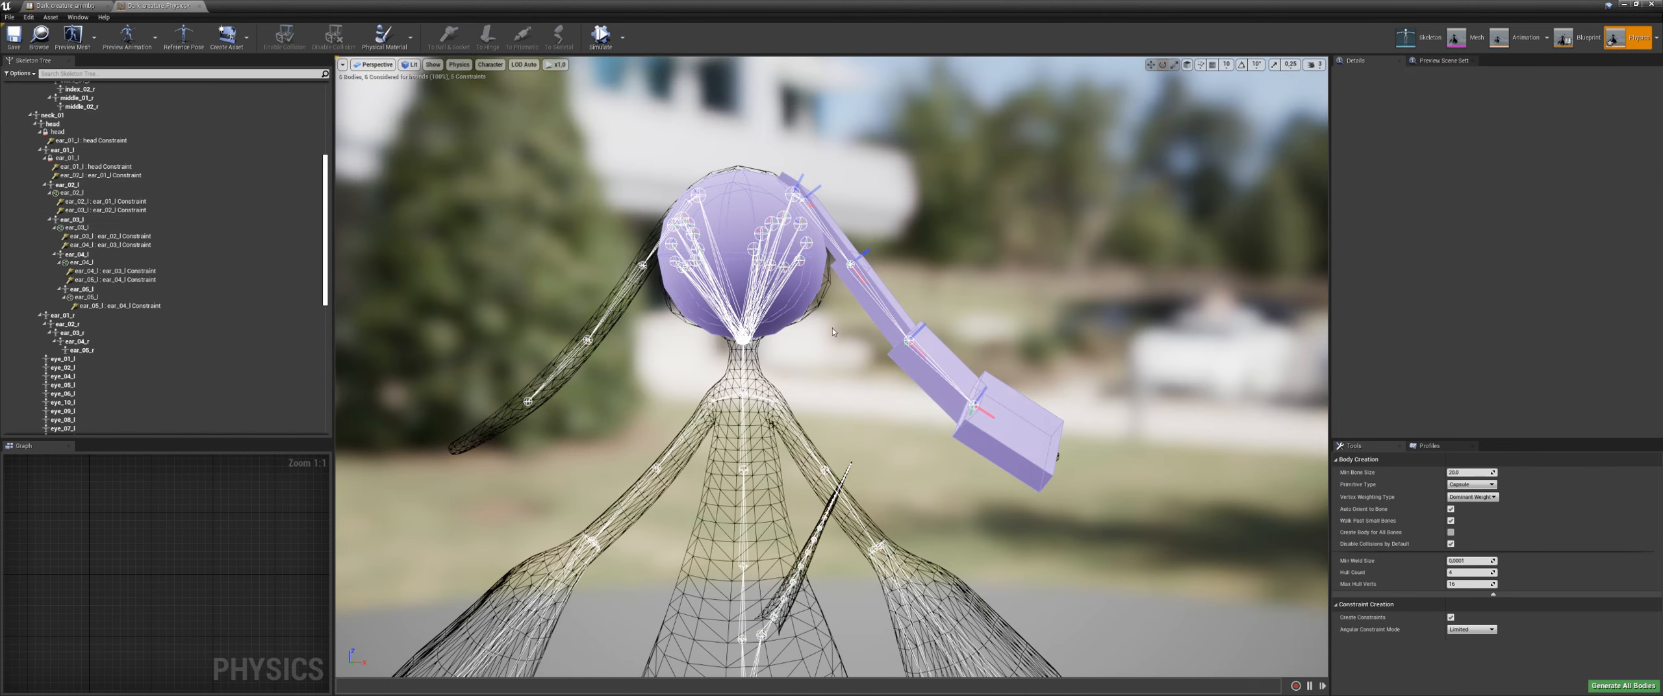
click(835, 219)
click(601, 35)
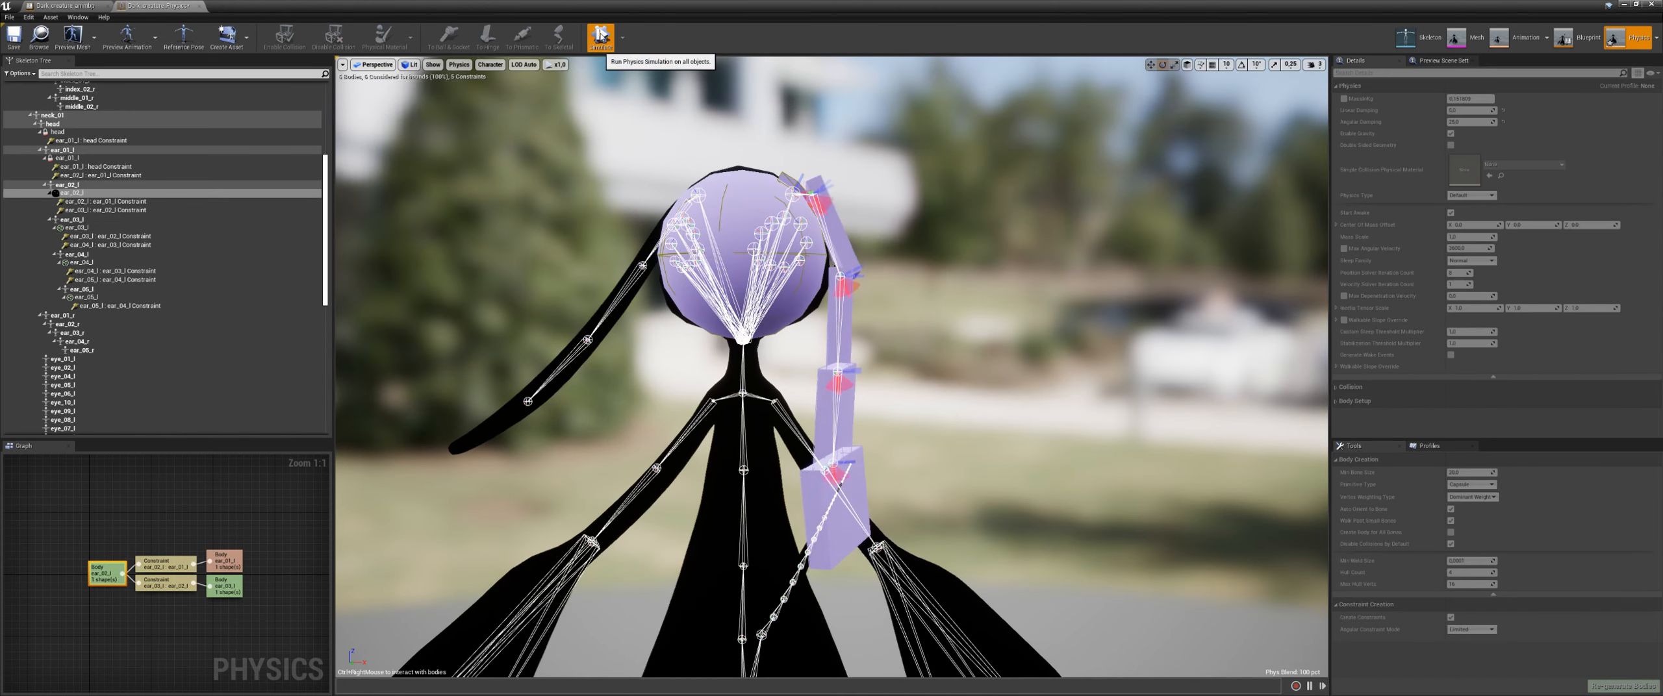
click(601, 35)
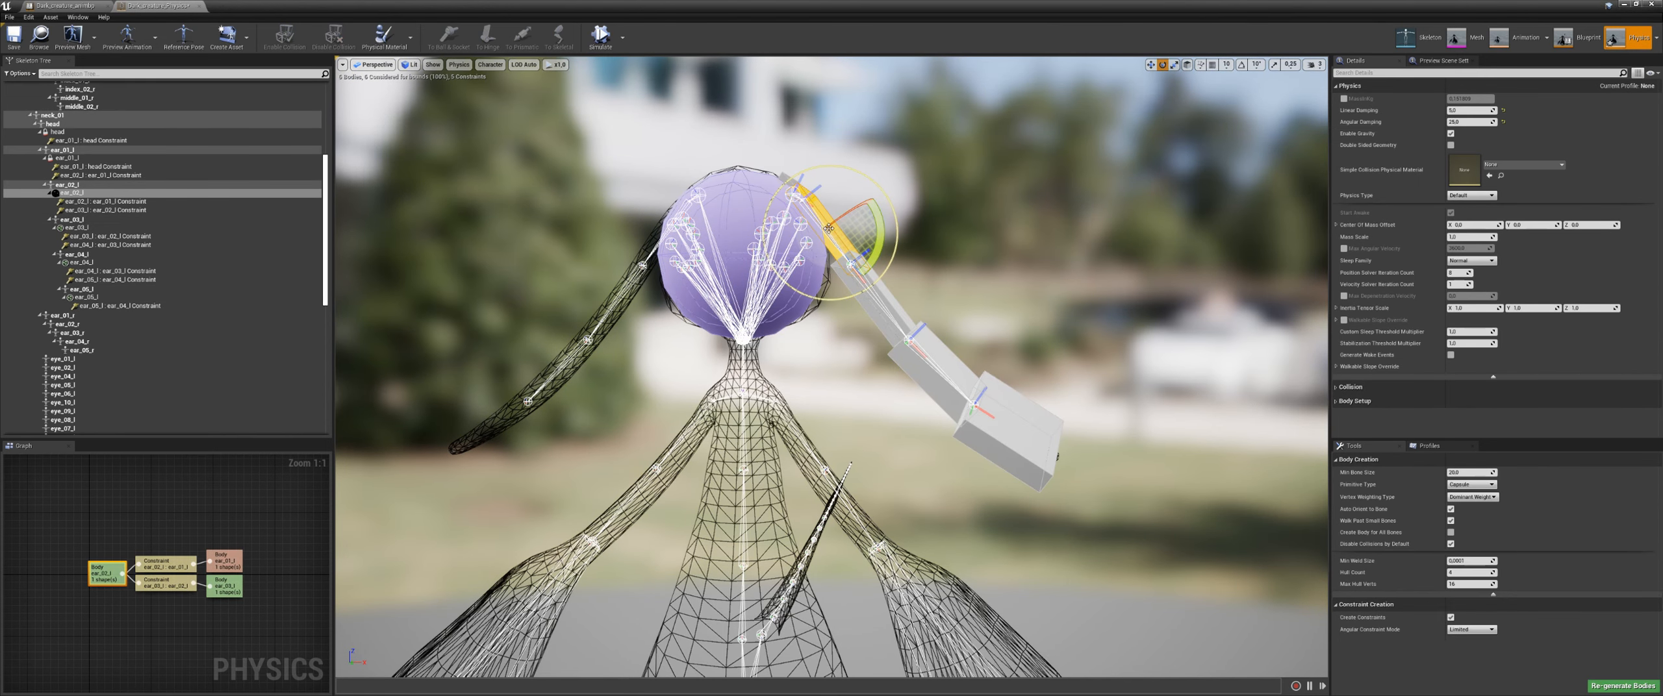
Step: Lower the mass scale progressively along the left ear, setting ear_03_l to 0.75, reducing ear_04_l, and setting ear_05_l to 0.25
click(54, 194)
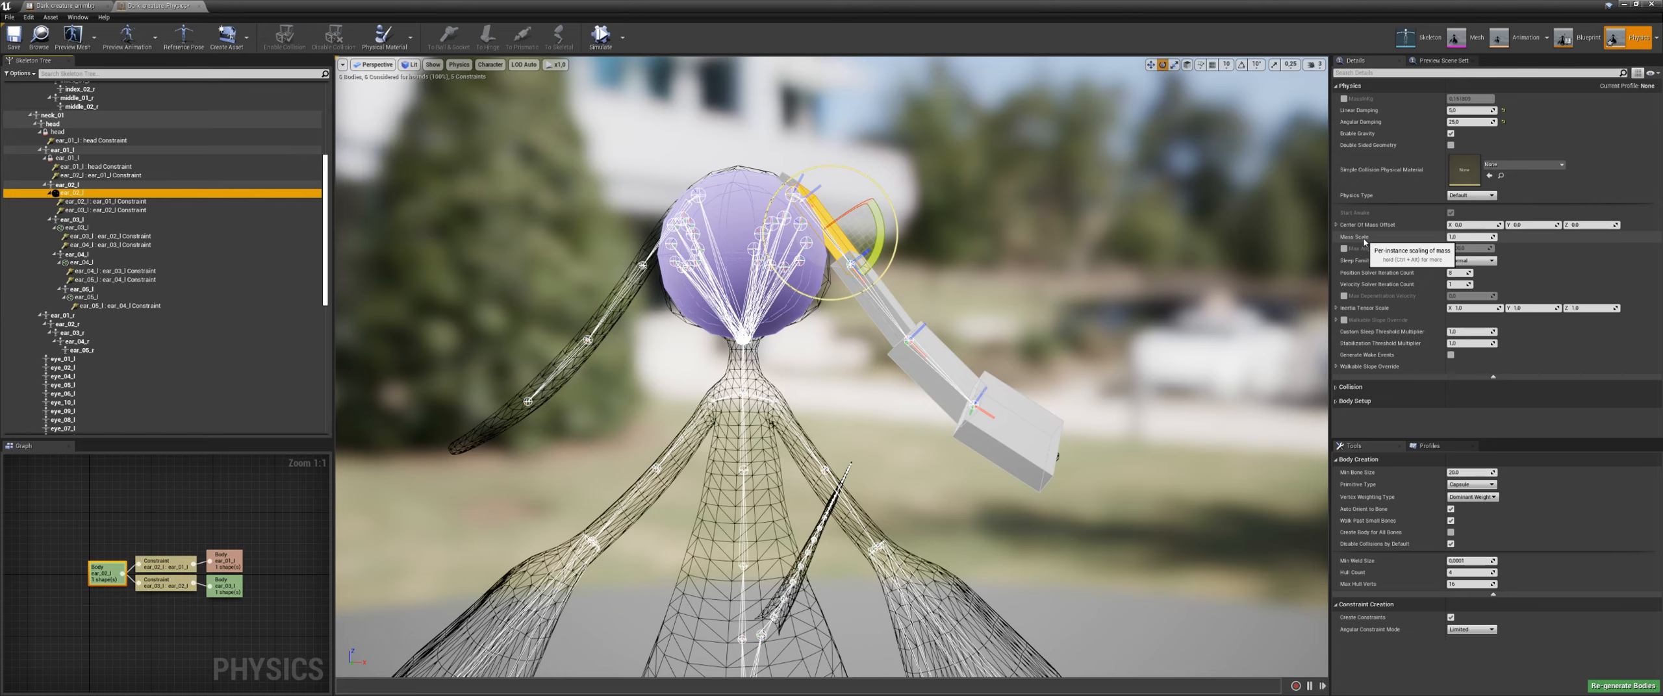
key(ctrl+alt)
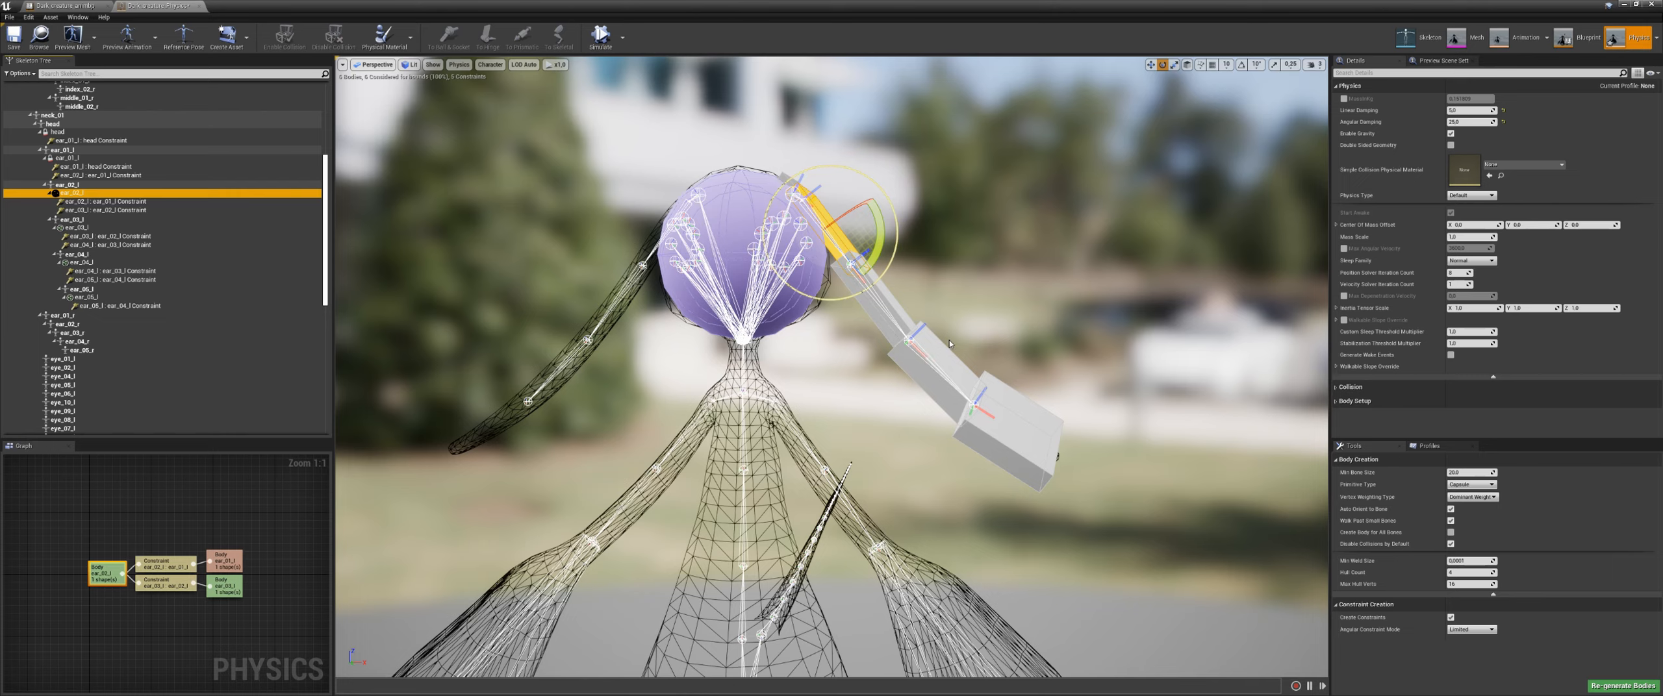
click(976, 287)
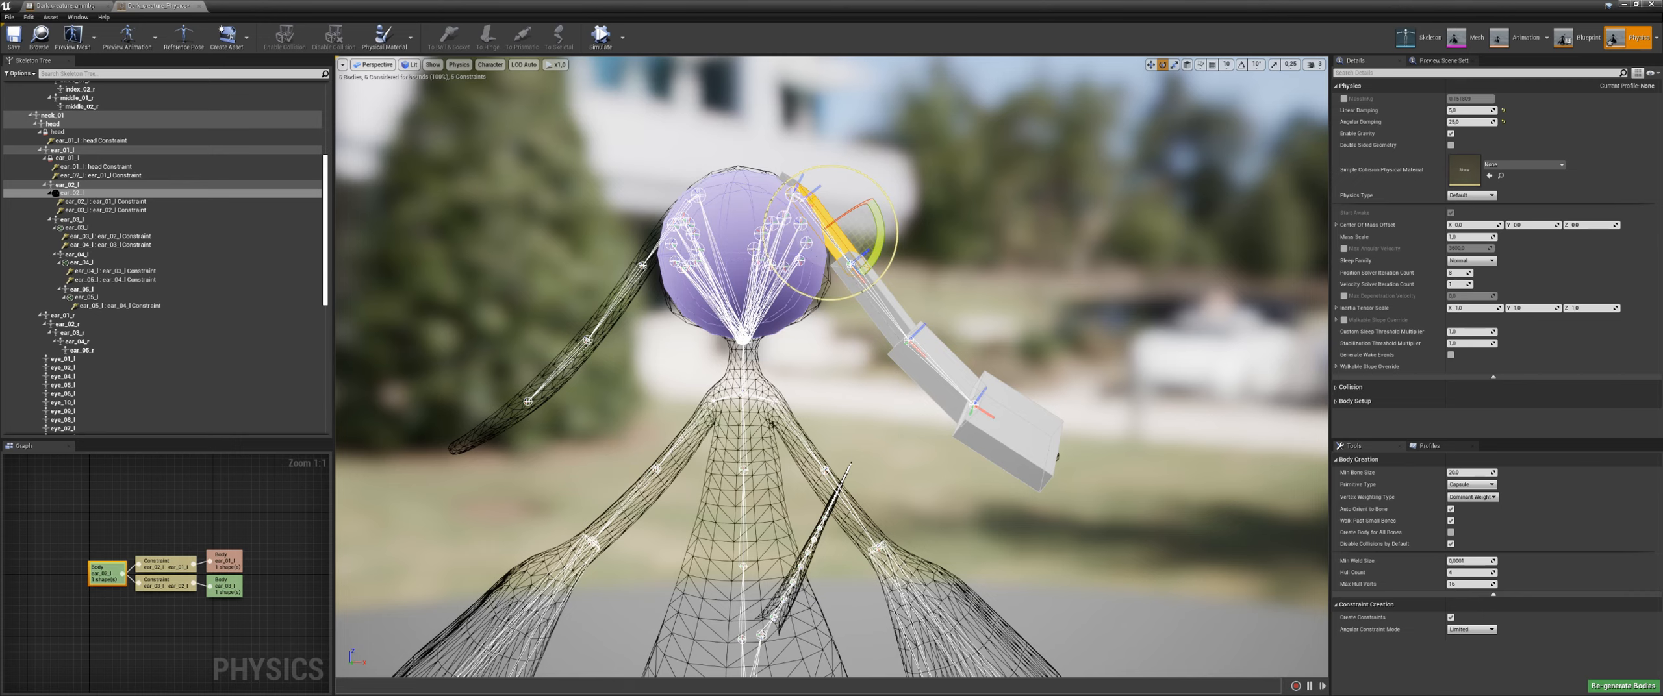
click(884, 302)
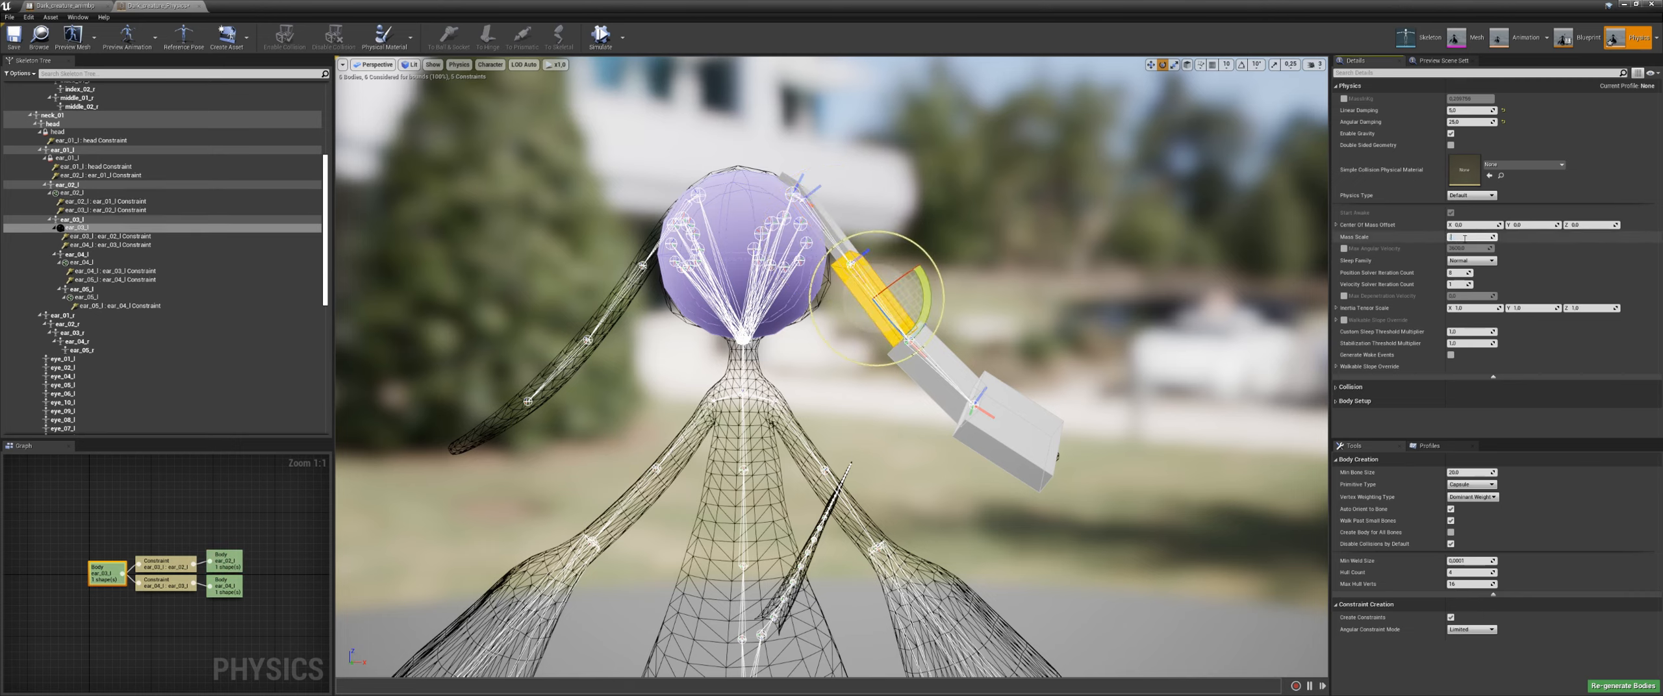
click(950, 356)
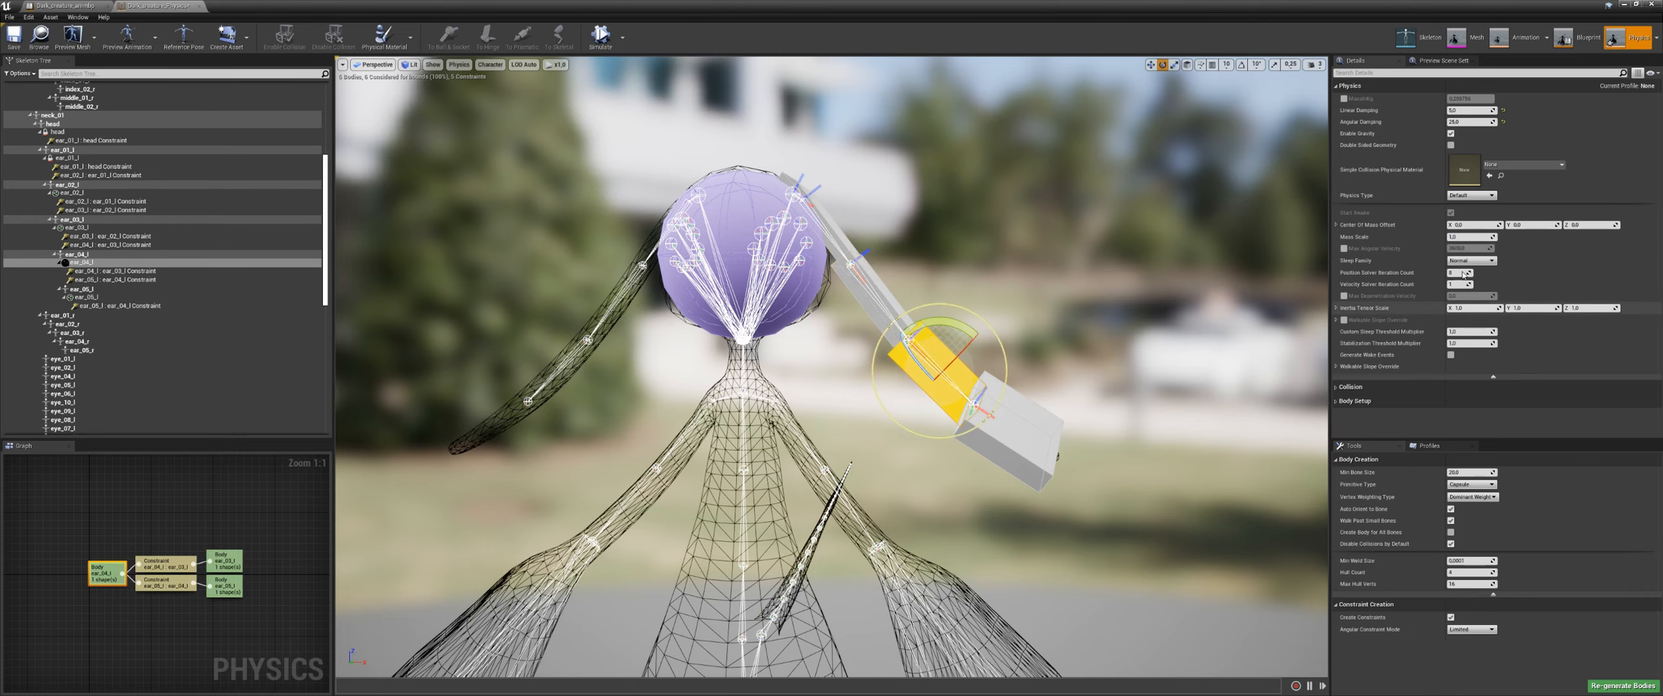
key(Return)
click(1057, 456)
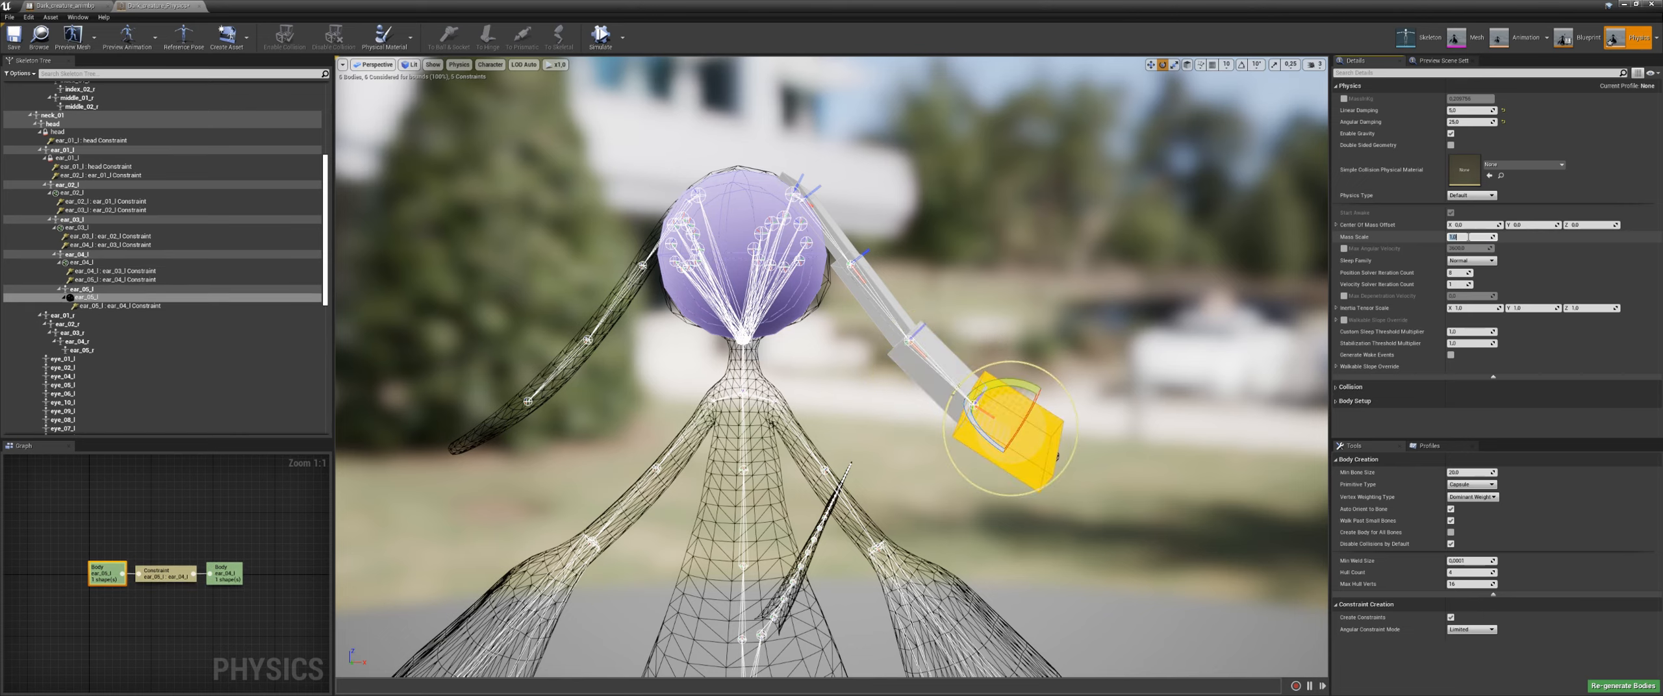
key(Return)
Step: Simulate the left ear physics once, and play the level briefly to check the creature in game
click(601, 37)
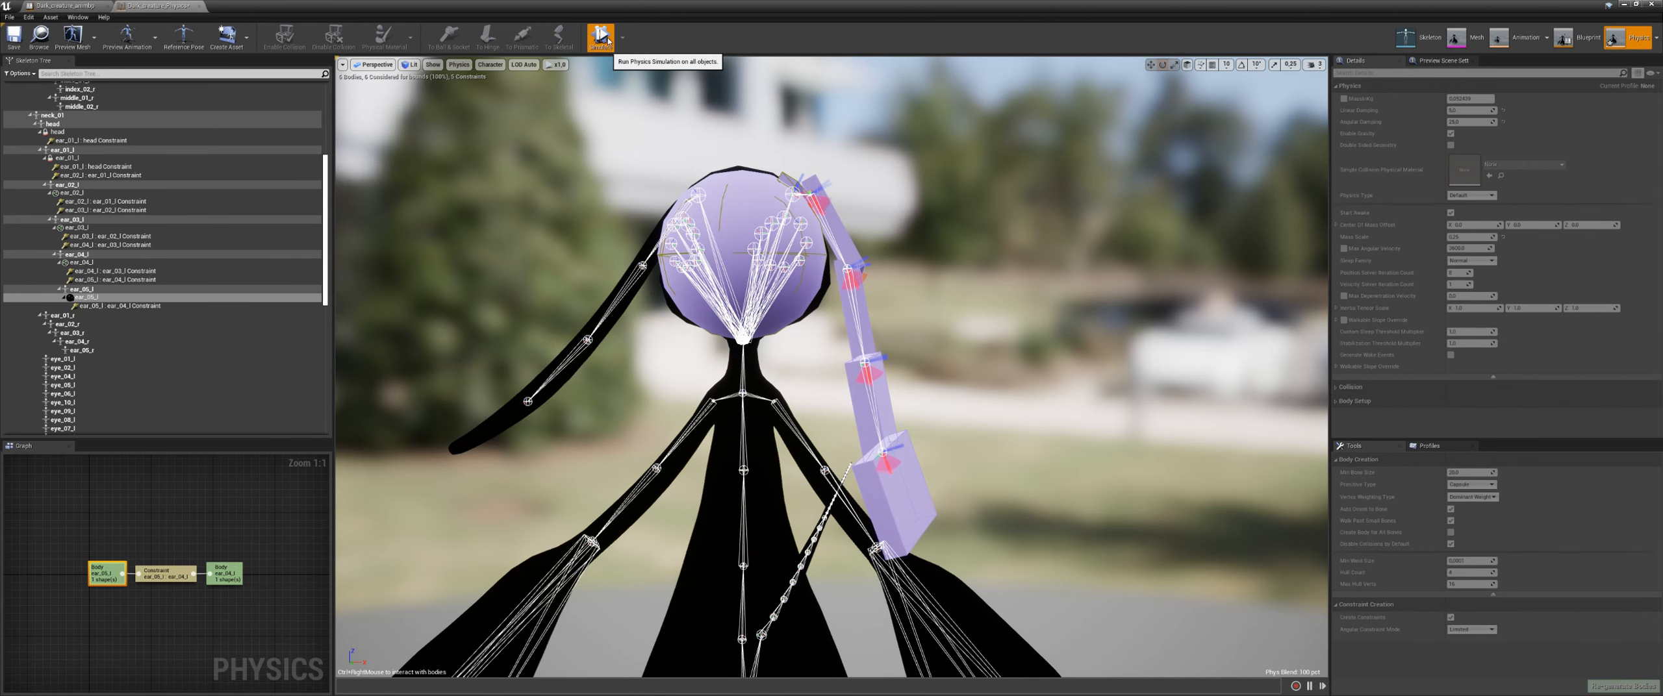
click(606, 39)
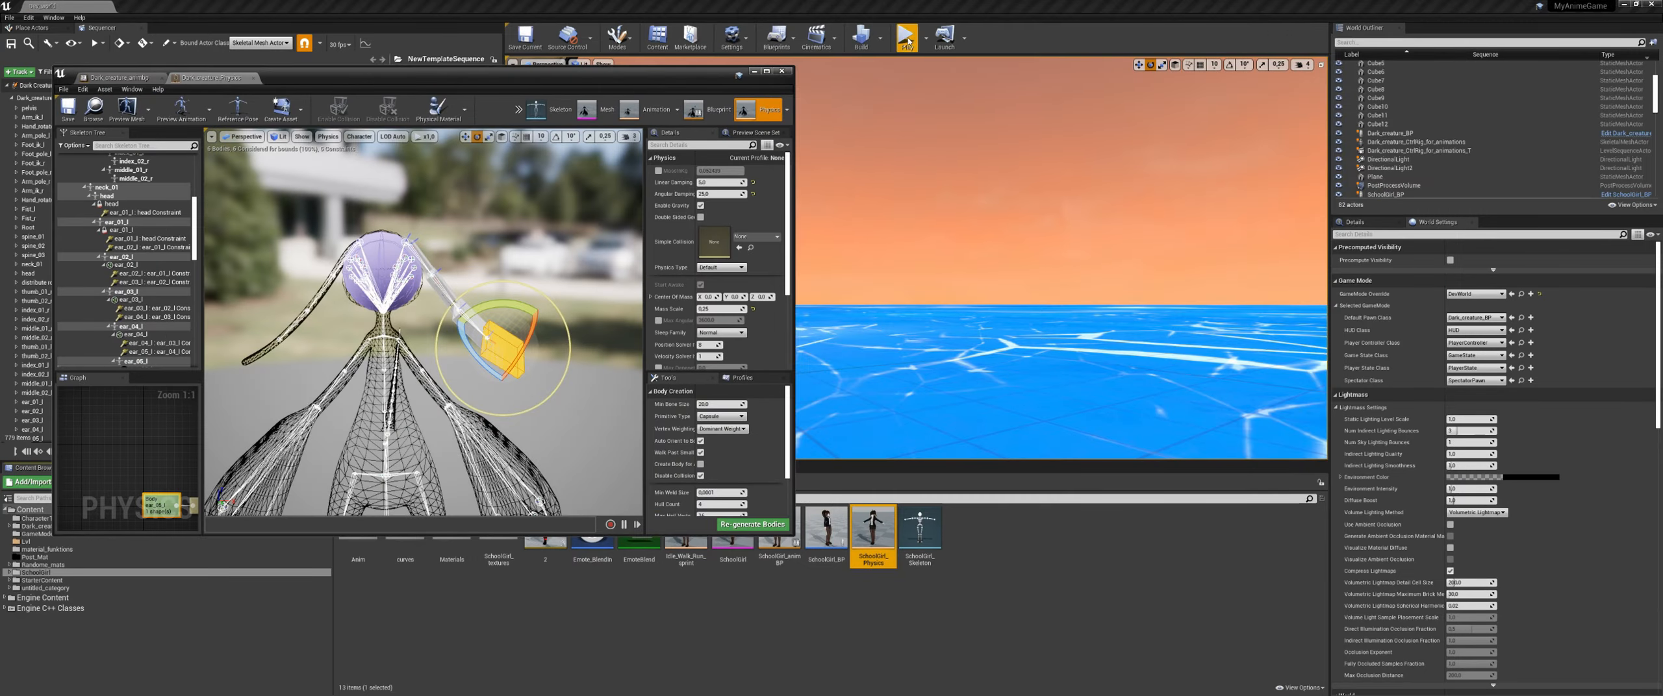
click(907, 37)
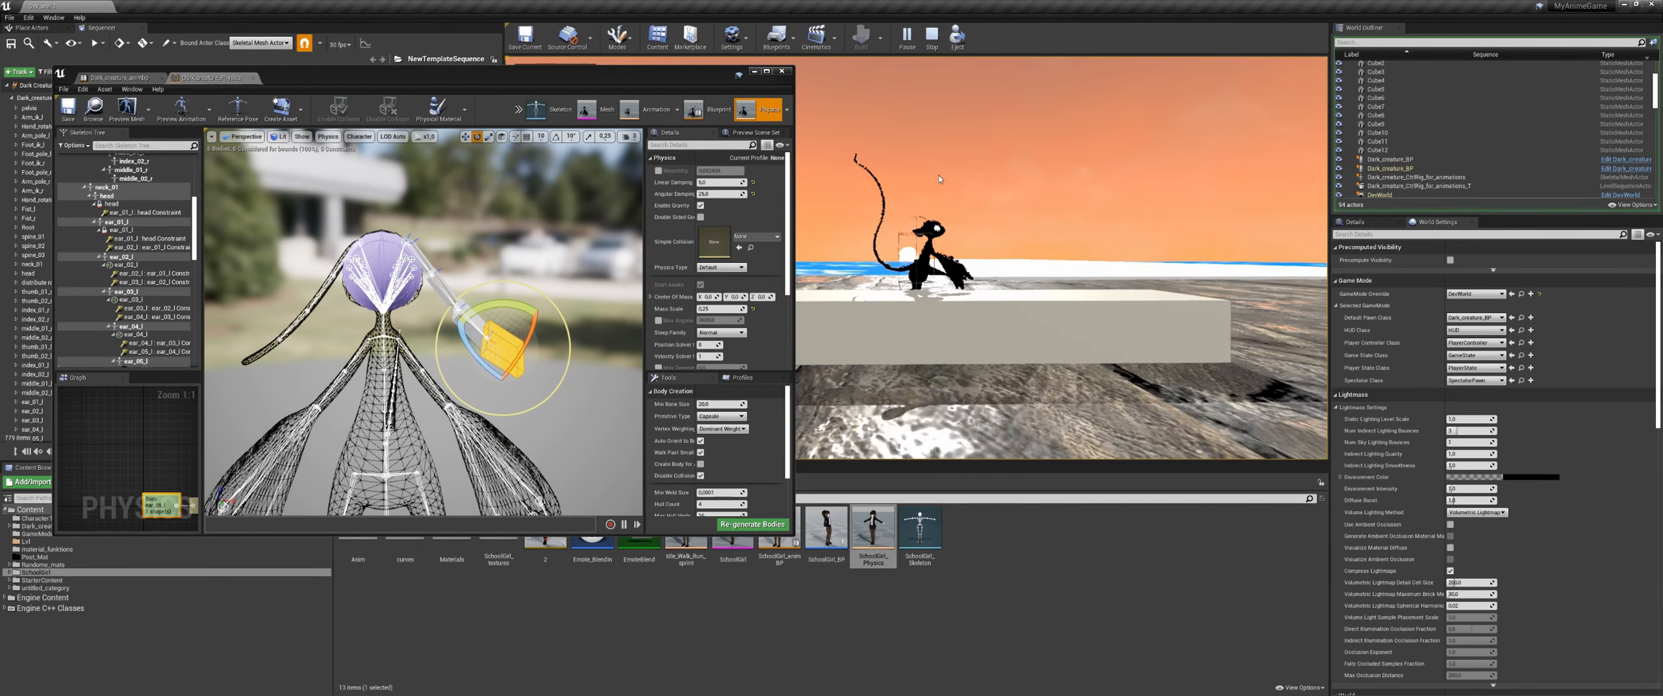
key(Escape)
Step: Add a RigidBody node to the creature's AnimGraph and wire it between the last Control Rig node and the Output Pose
drag(182, 18, 162, 4)
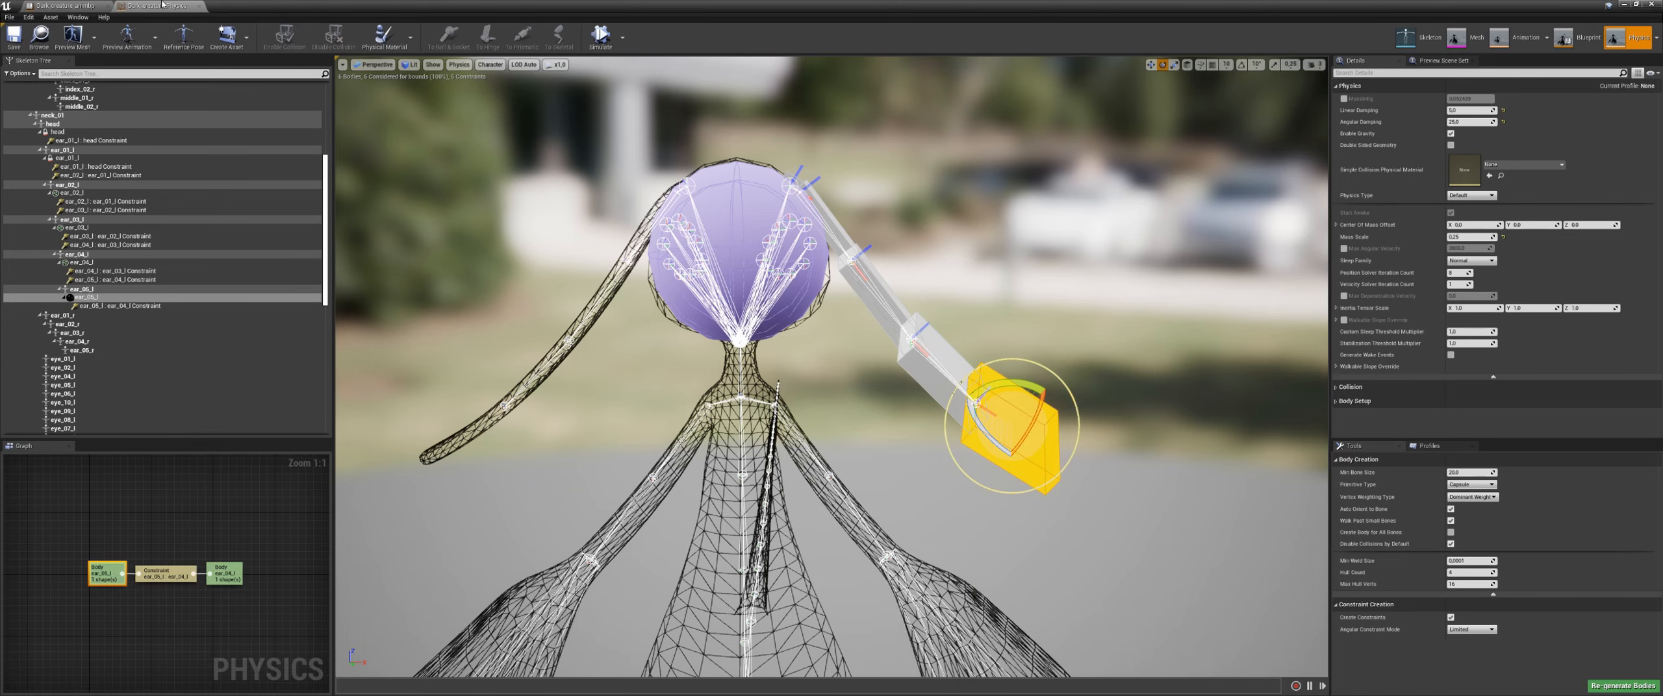
click(66, 6)
scroll(808, 319, up, 2)
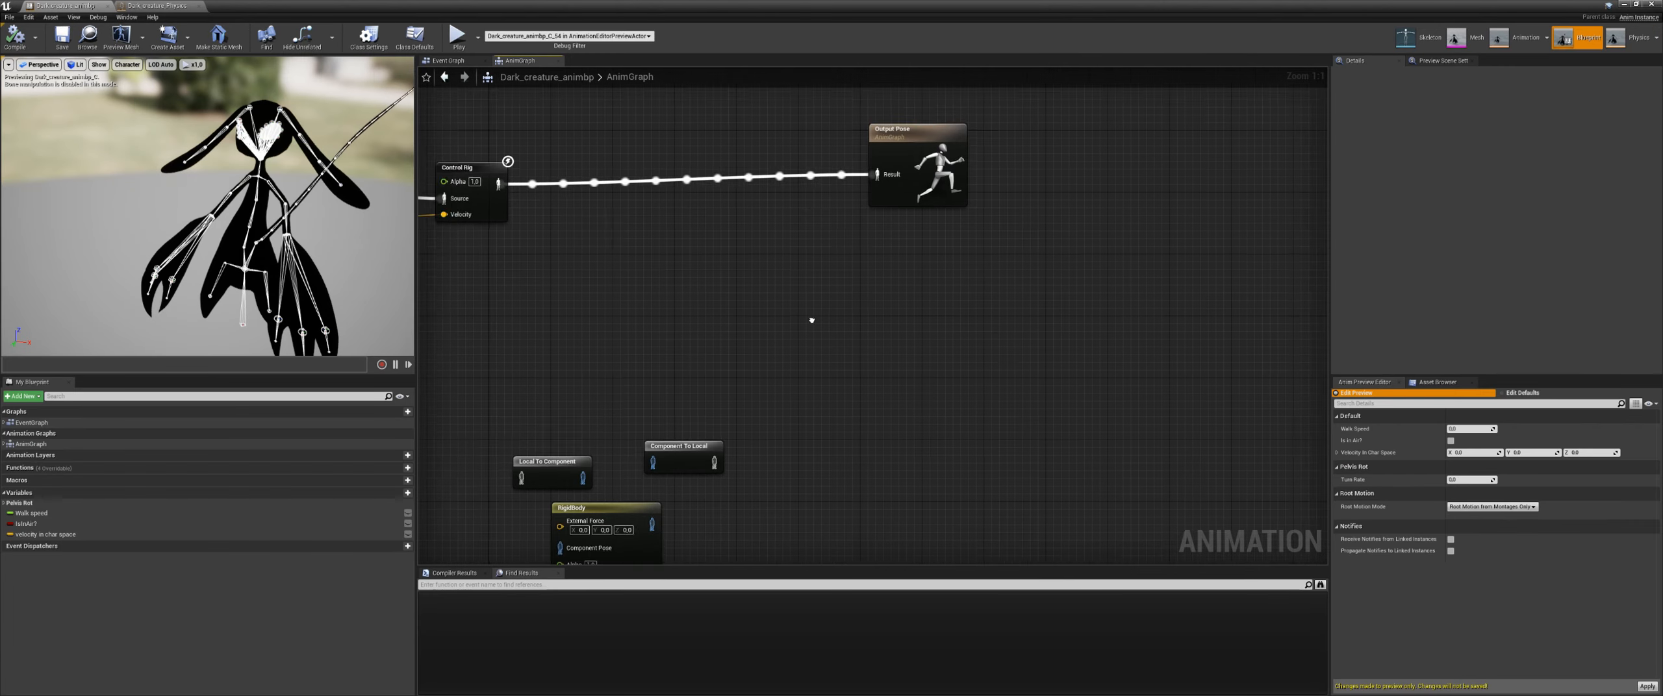
right_click(852, 399)
key(Escape)
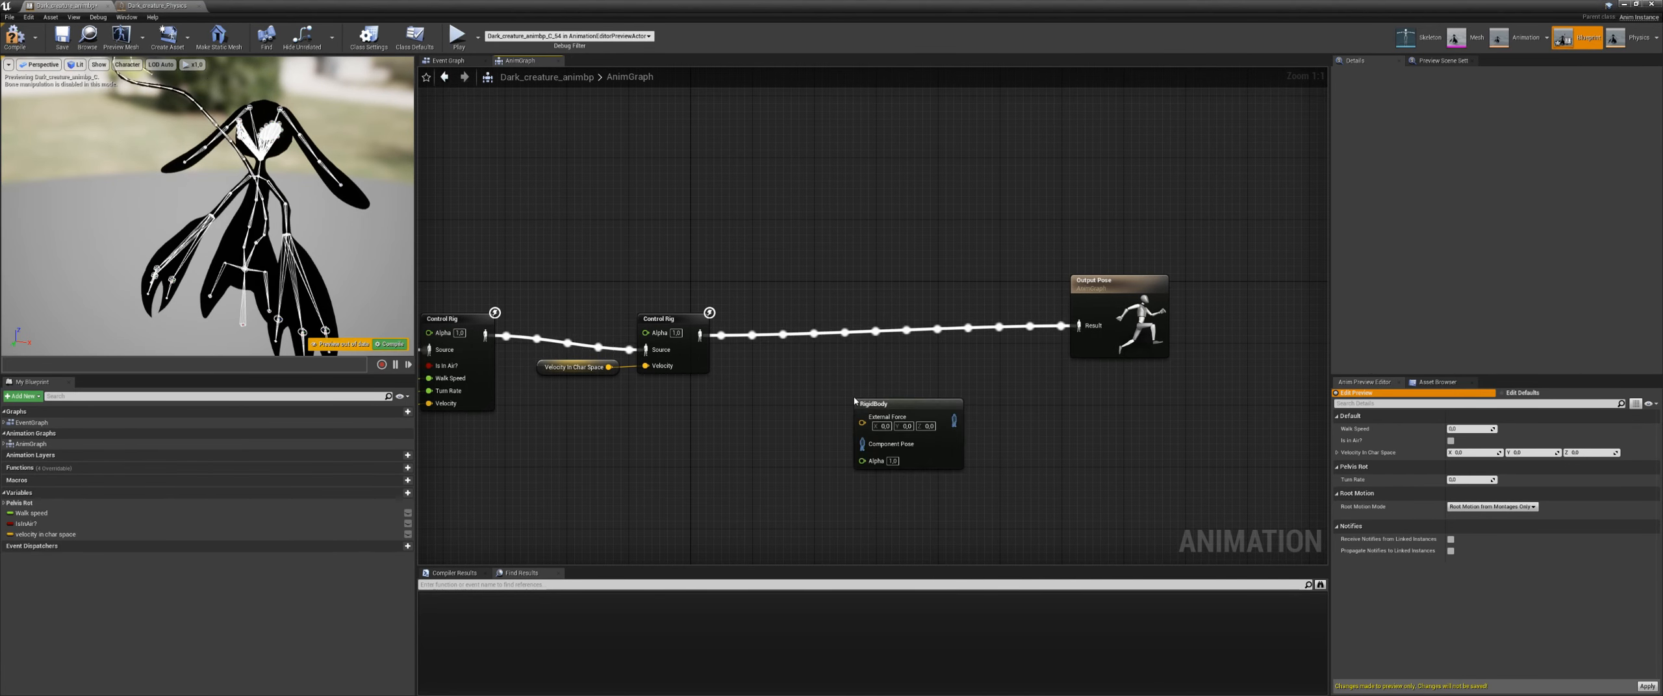
drag(919, 405, 895, 365)
drag(700, 336, 845, 408)
drag(931, 383, 1080, 326)
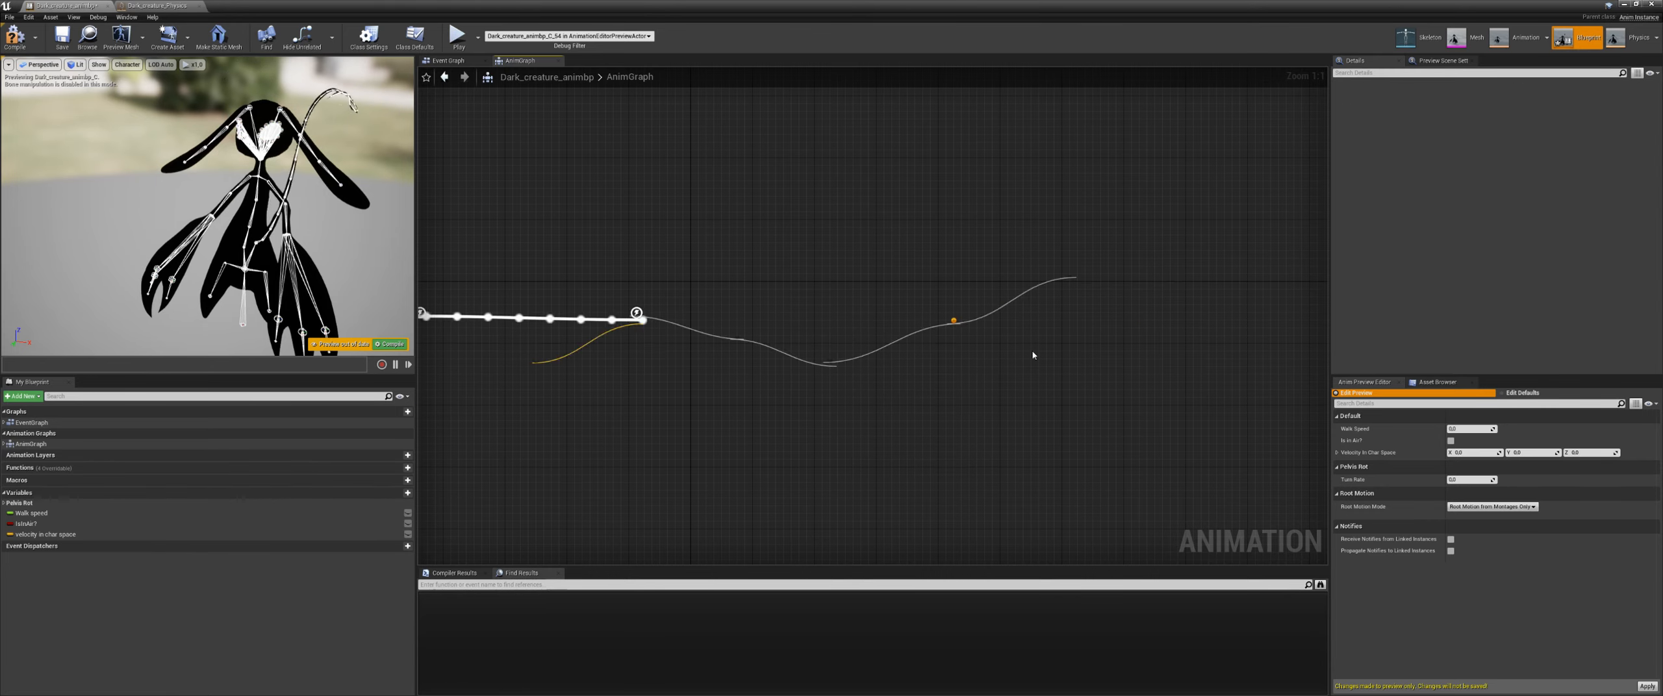
Step: Assign Dark_creature_Physics as the RigidBody node's override physics asset and compile the animation blueprint
click(864, 366)
click(1579, 106)
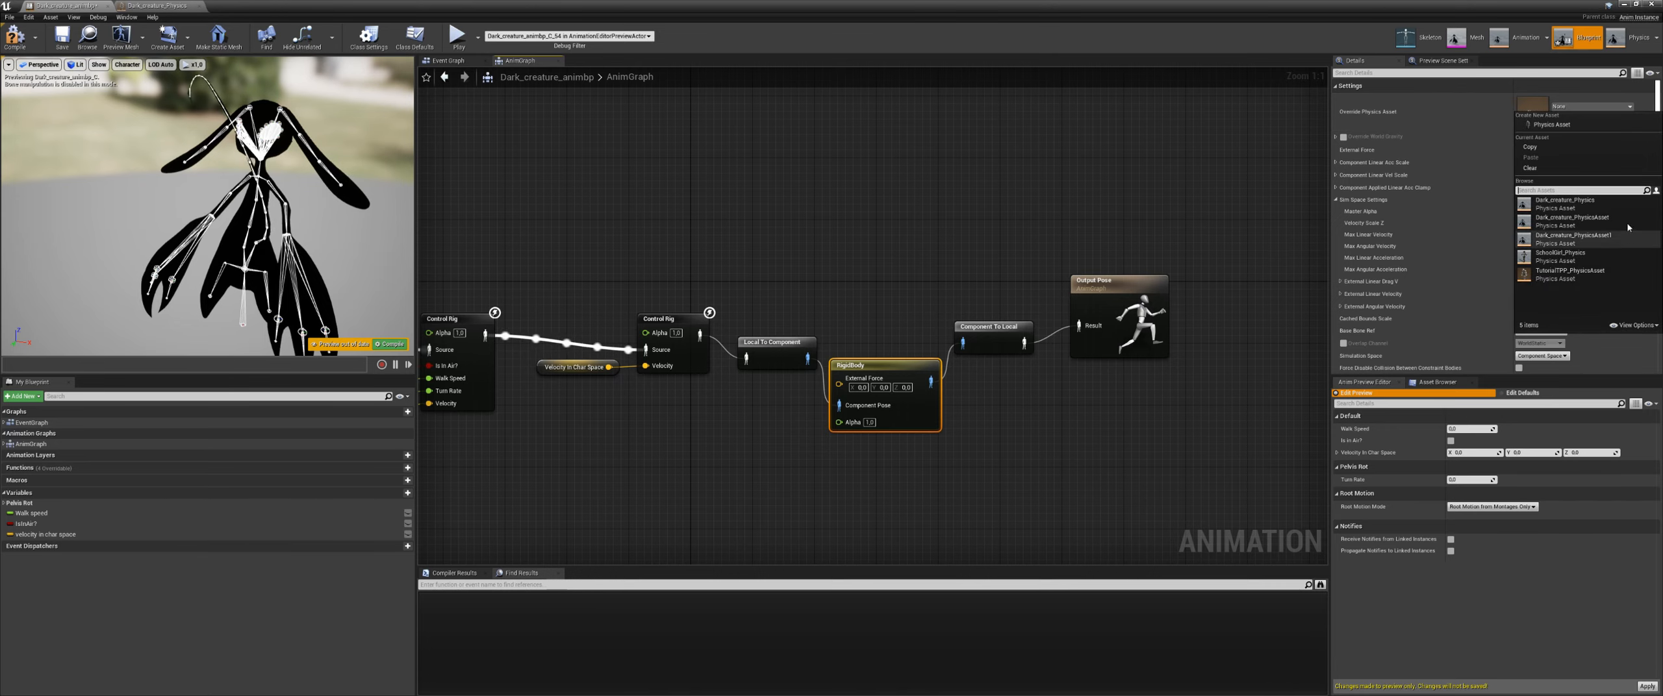
click(1572, 203)
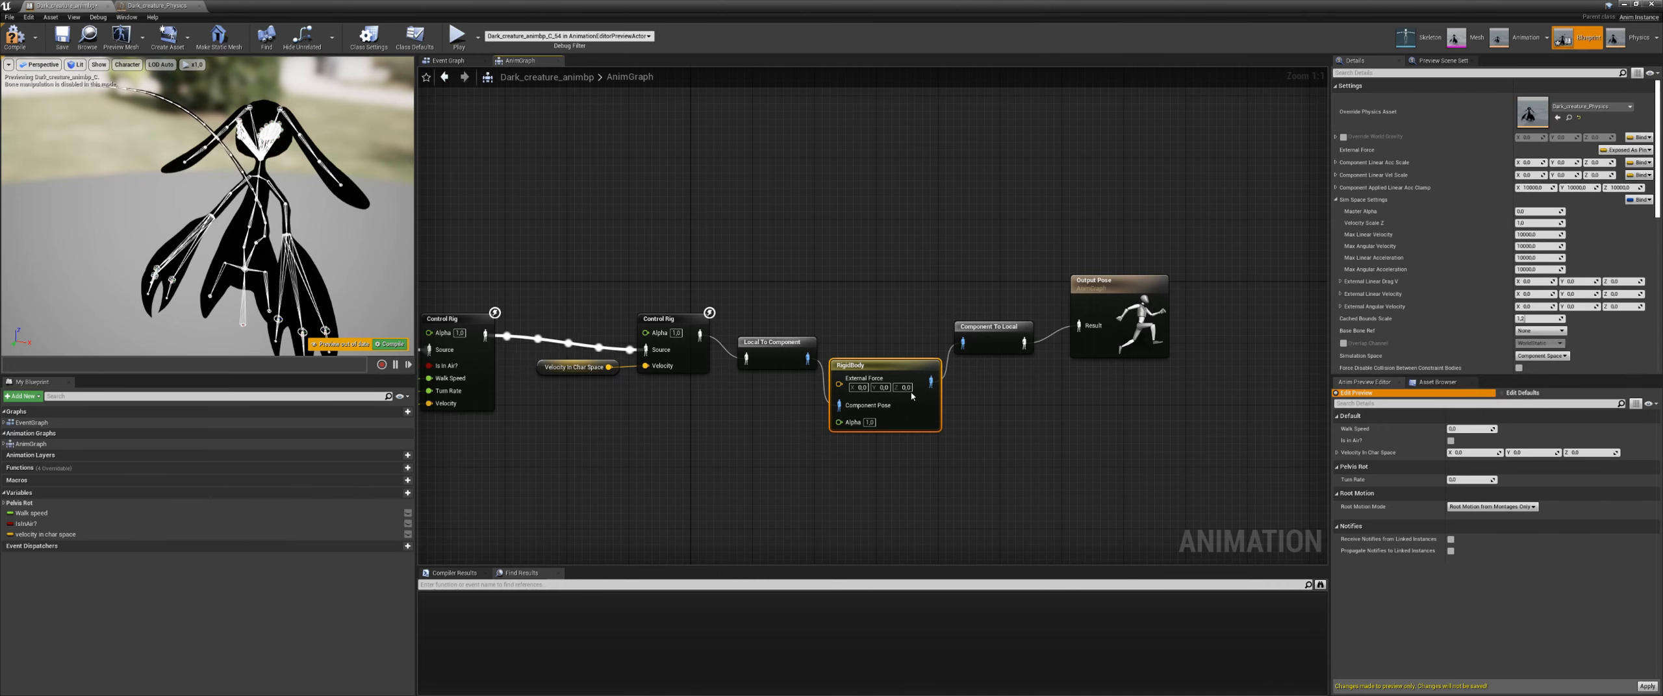
click(390, 344)
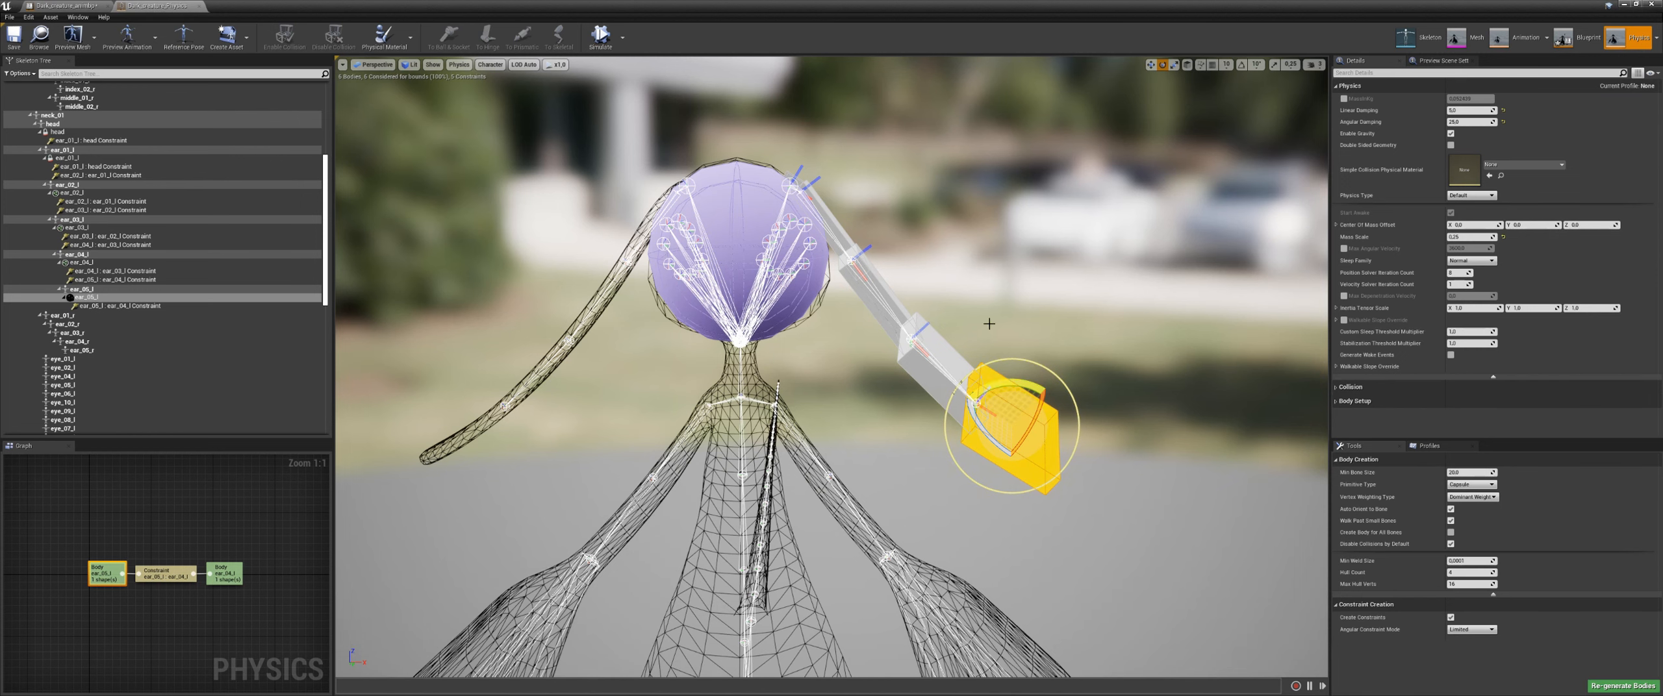
Step: Set the physics type of the ear_02_l body to Simulated in the physics asset
middle_drag(989, 323, 962, 325)
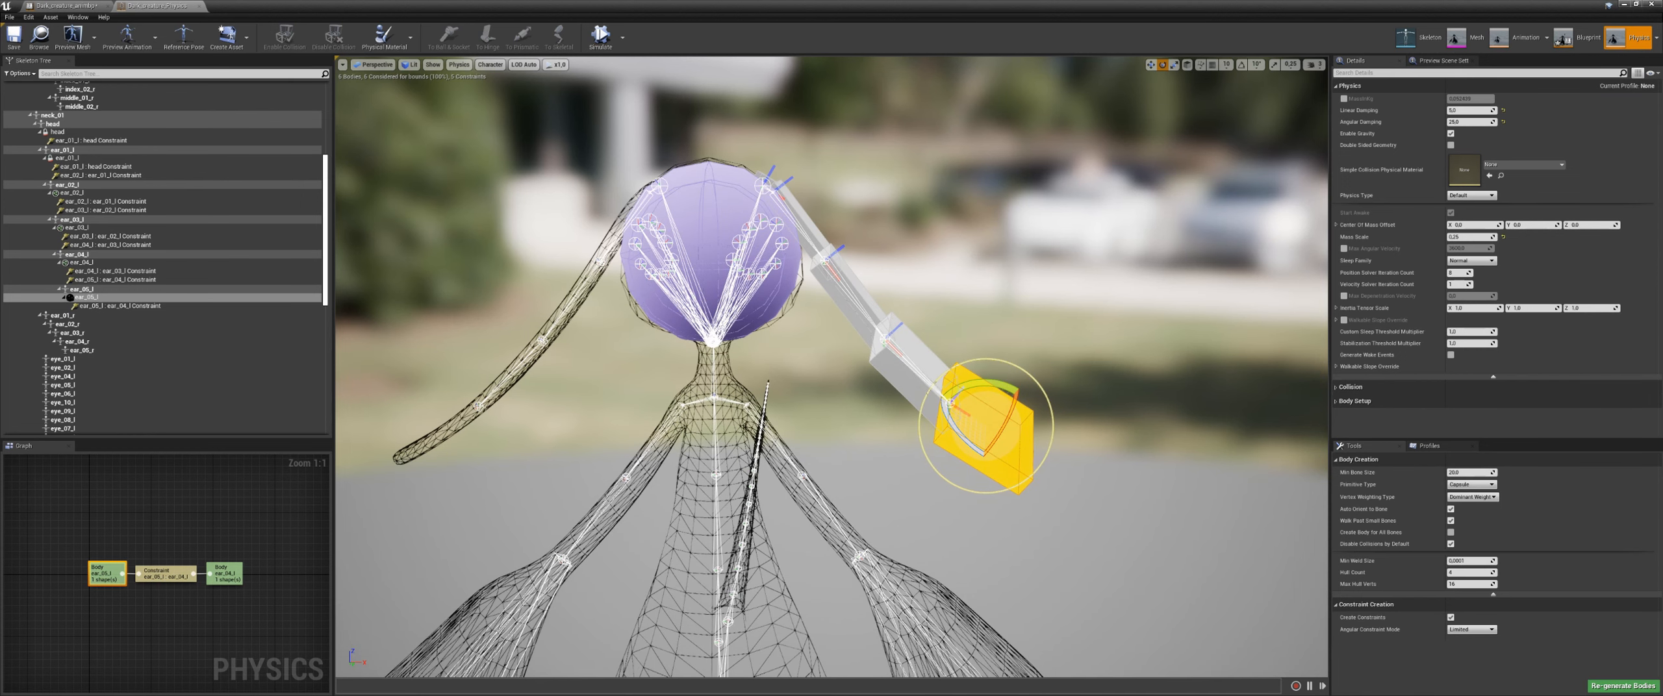
click(818, 235)
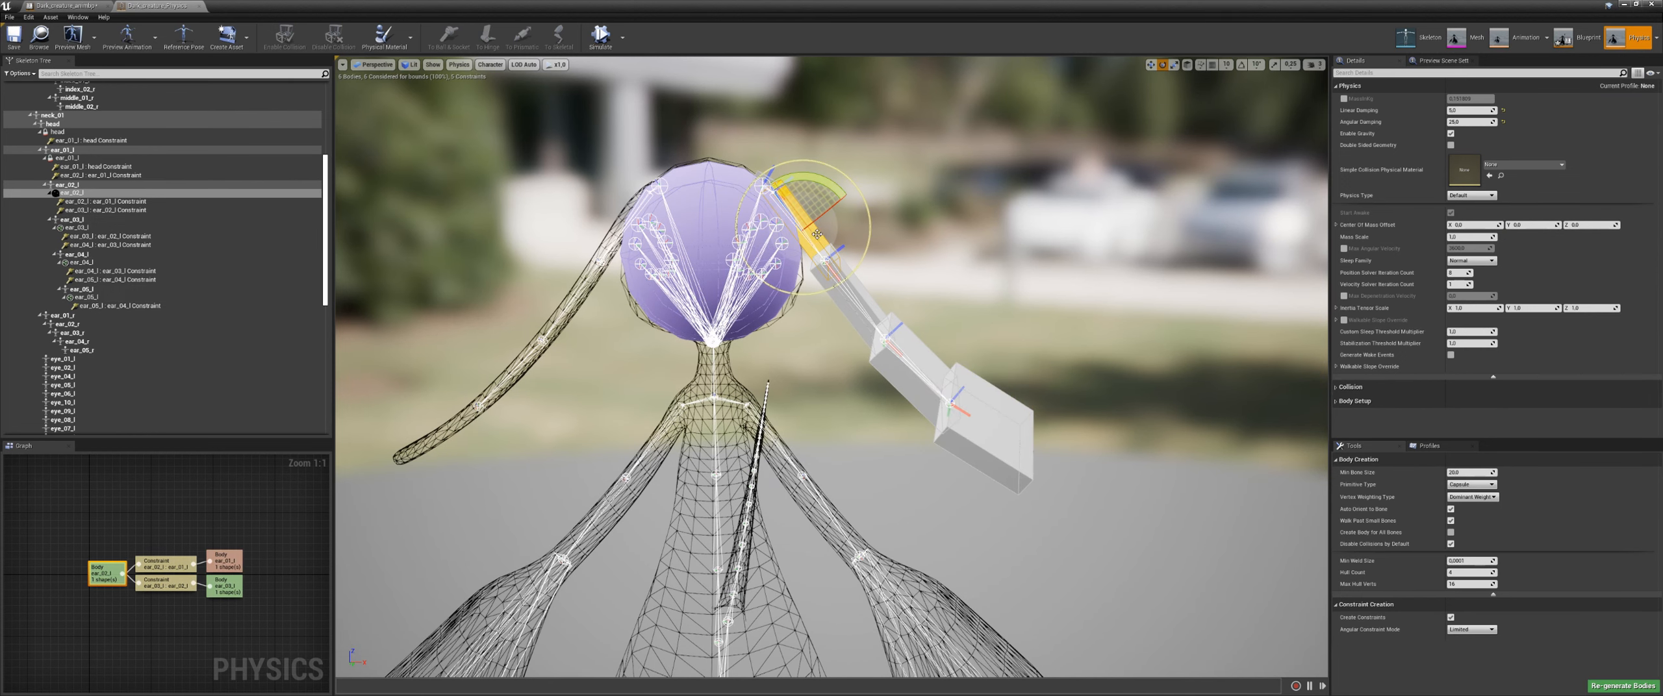
click(766, 176)
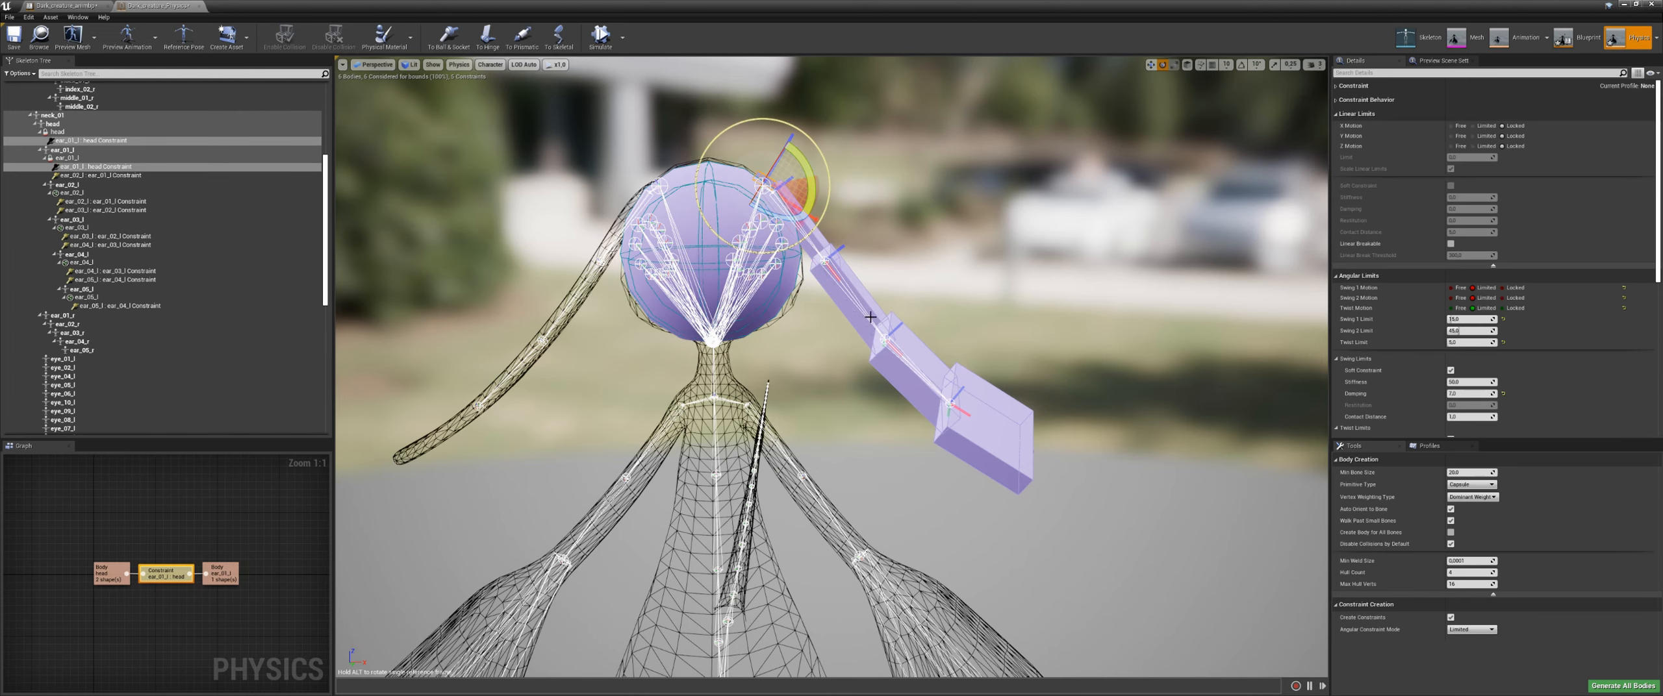
click(822, 242)
click(1470, 195)
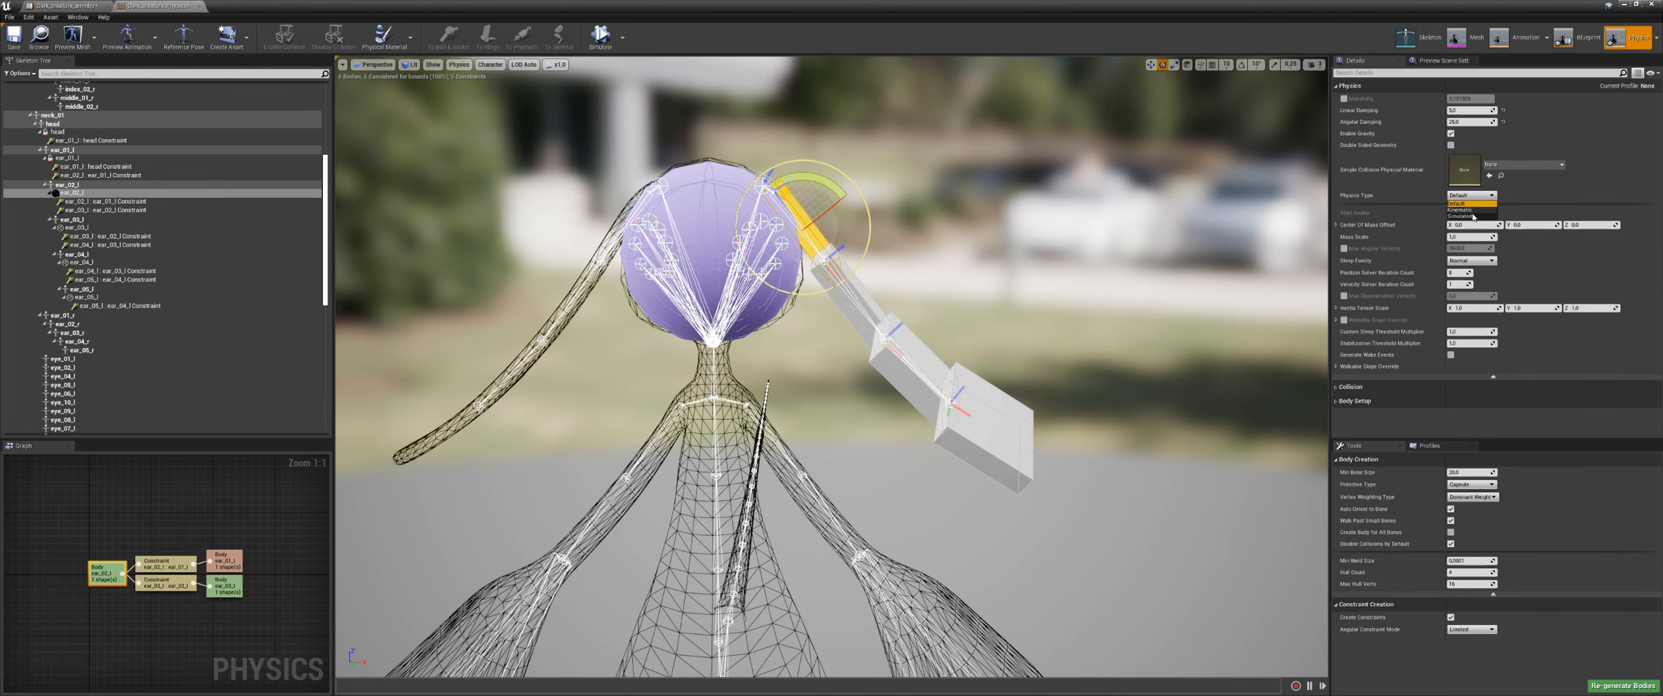
click(1472, 216)
Step: Set the physics type of the ear_03_l, ear_04_l and ear_05_l bodies together to Simulated
click(857, 305)
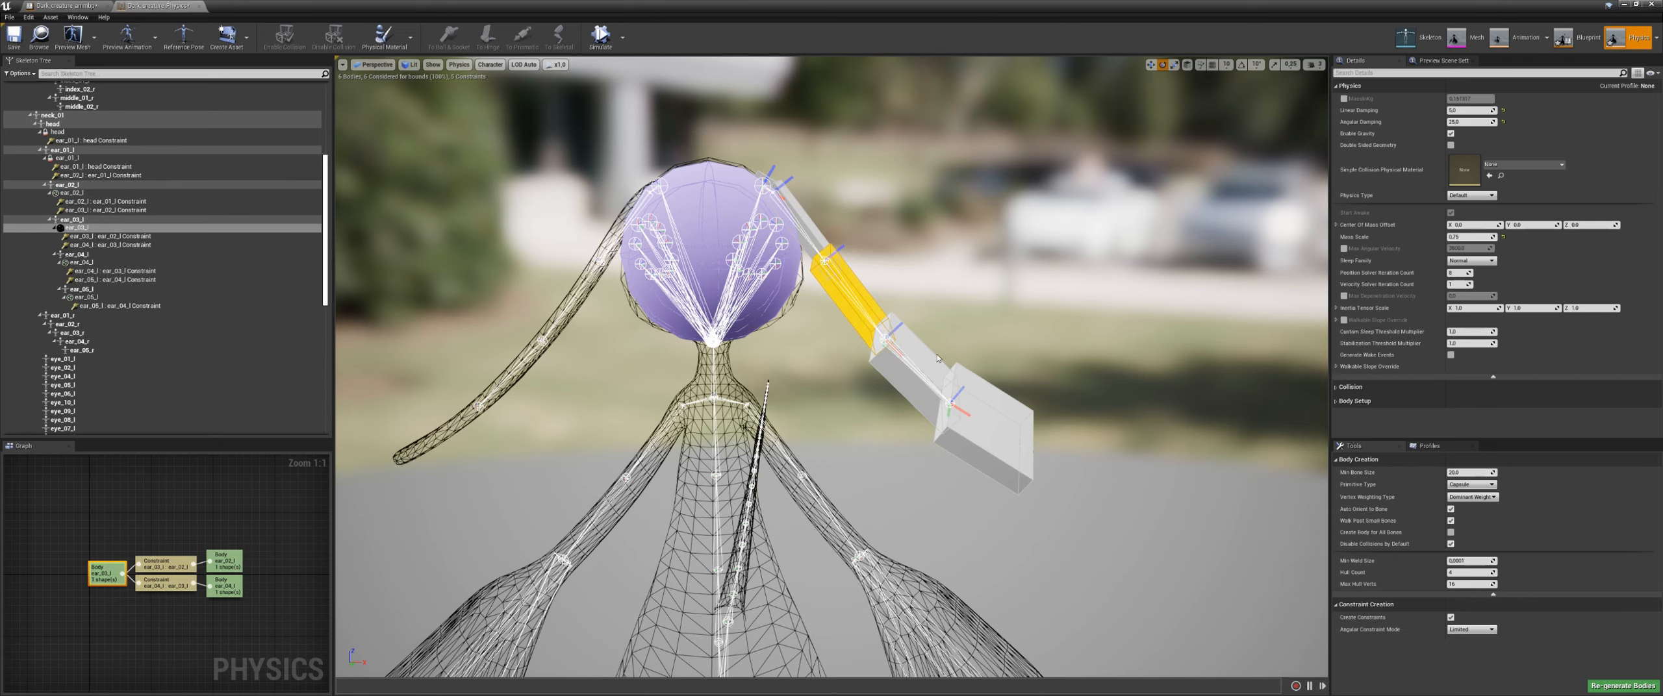
ctrl+click(909, 364)
ctrl+click(980, 441)
click(1461, 196)
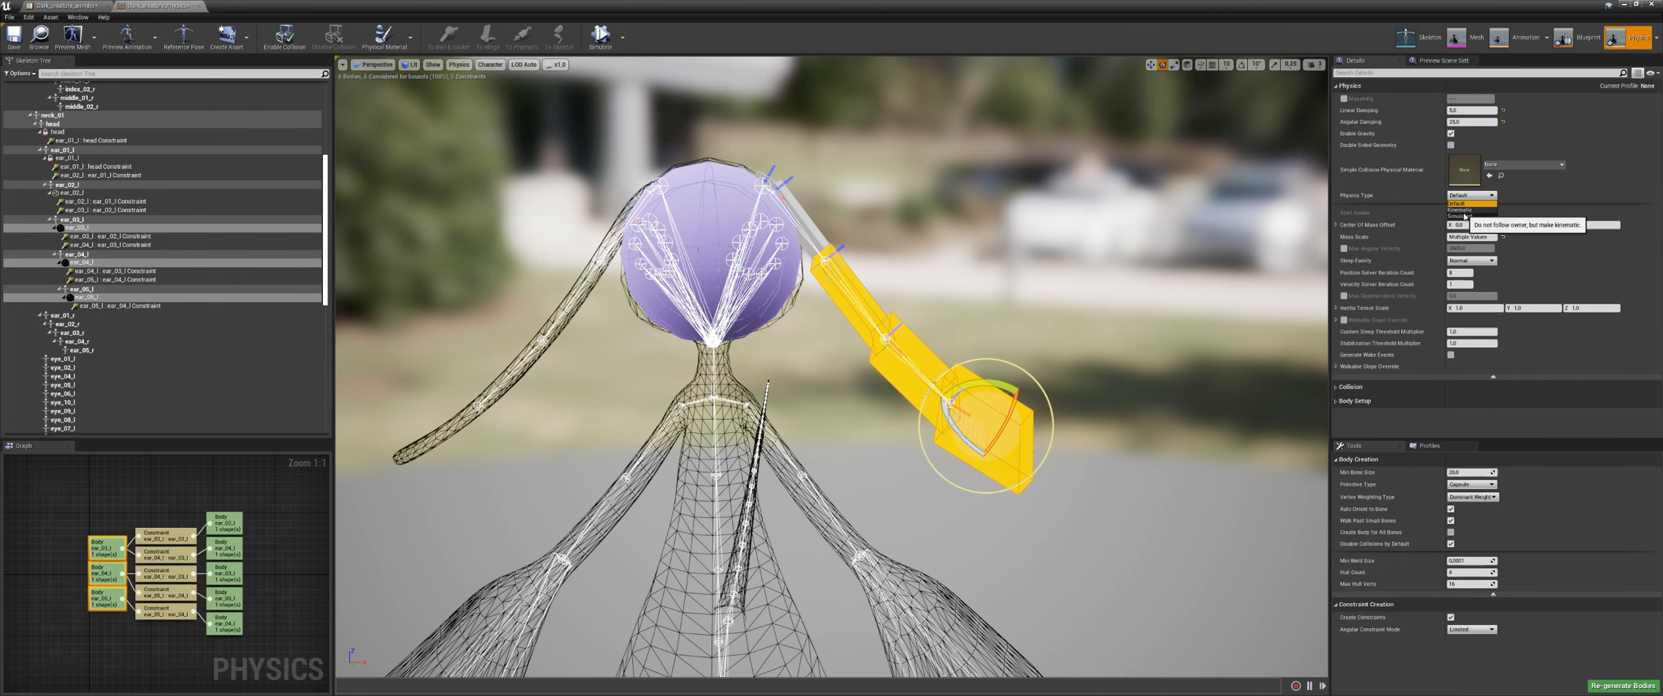
click(1473, 217)
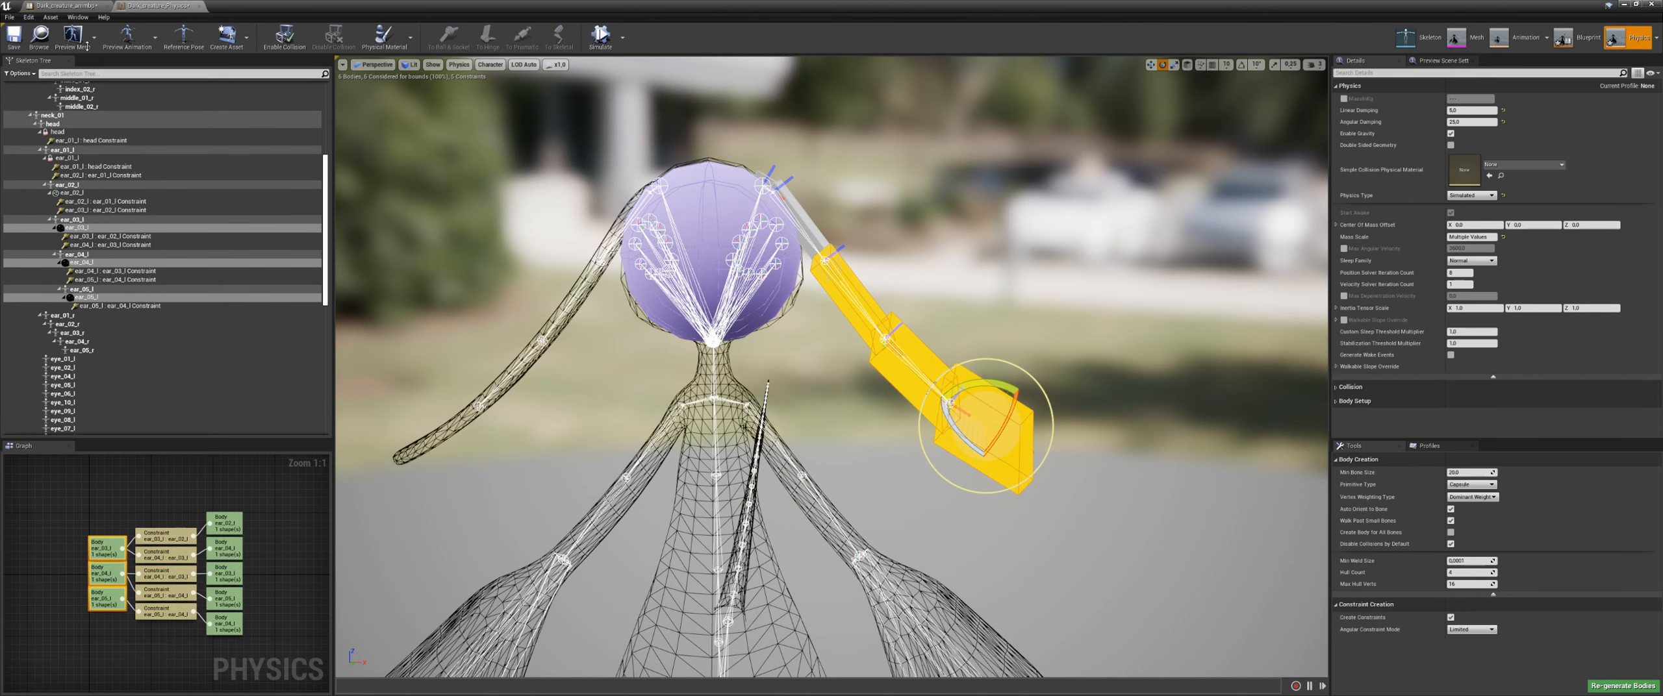
Step: Recompile the creature's animation blueprint and examine the left ear in its preview
click(65, 5)
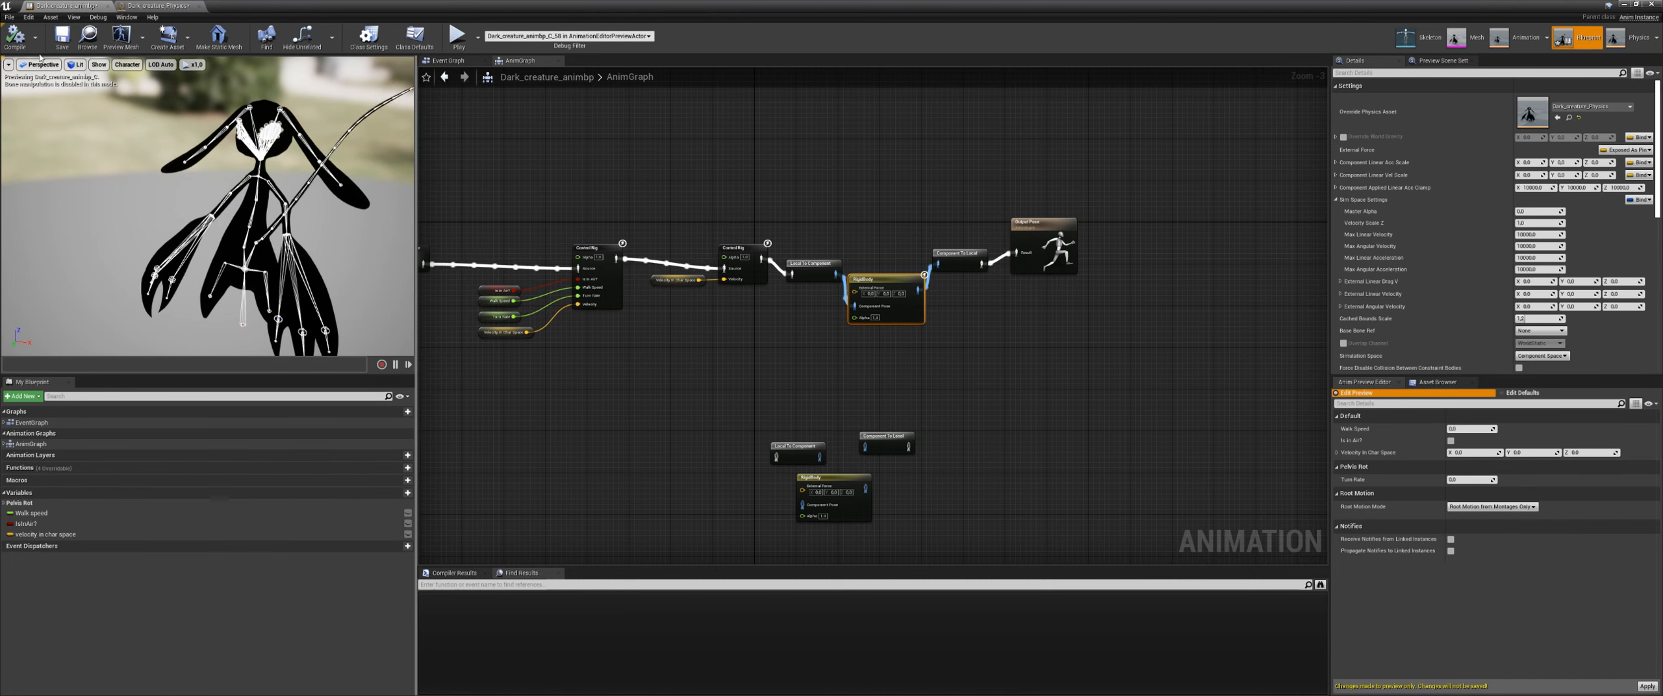
click(19, 38)
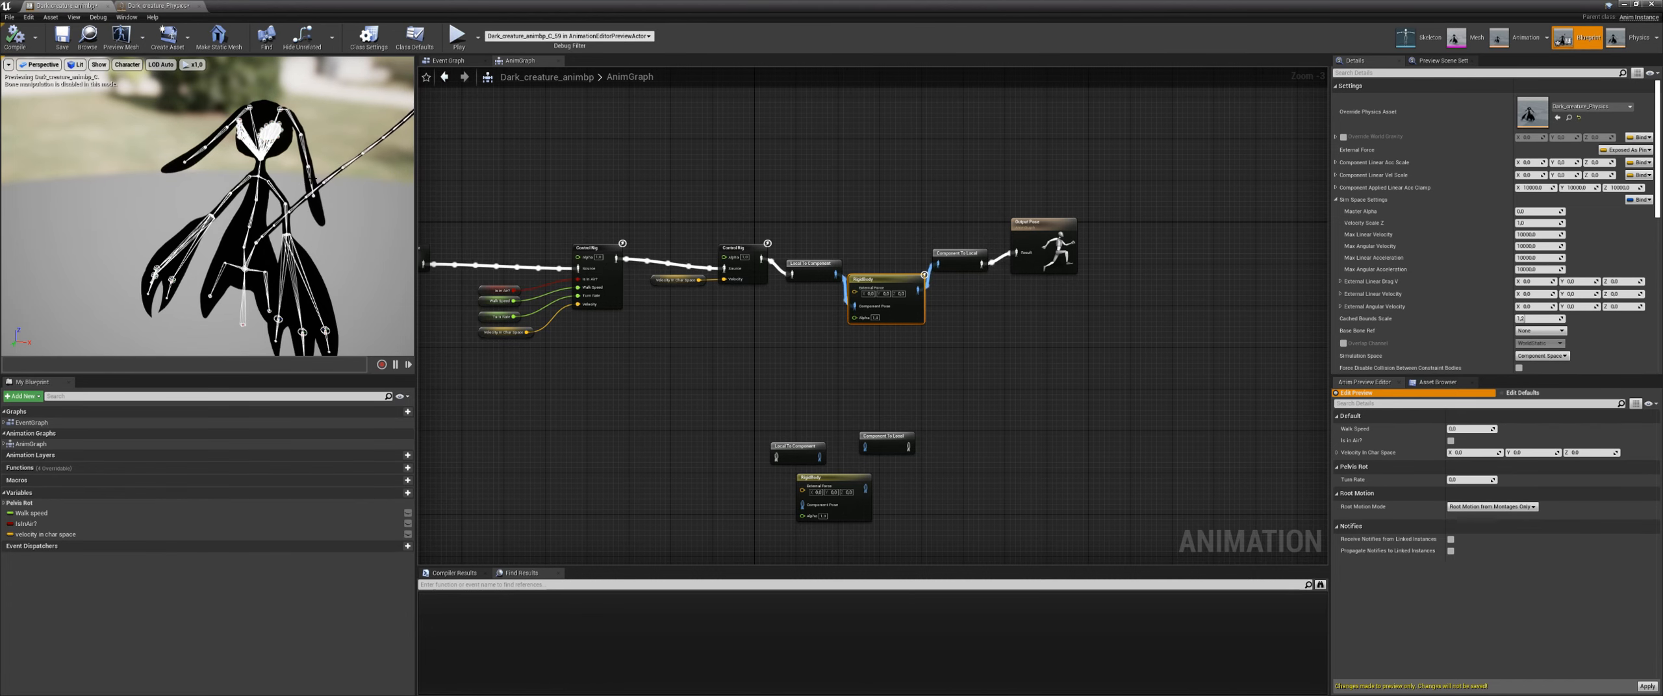
alt+drag(337, 278, 286, 276)
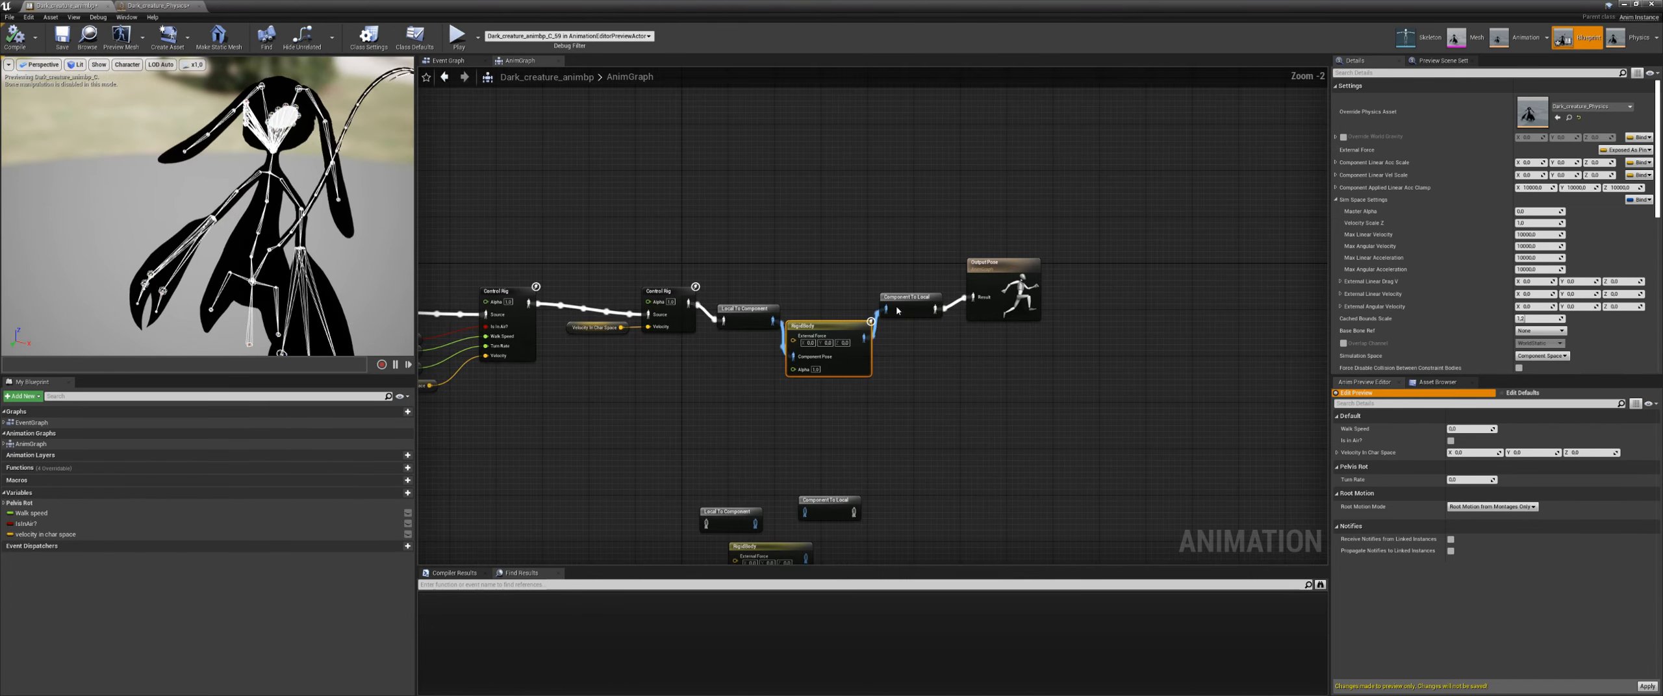
Step: Play the level and run the creature around in both directions to check how the left ear moves
drag(1208, 5, 560, 107)
click(906, 35)
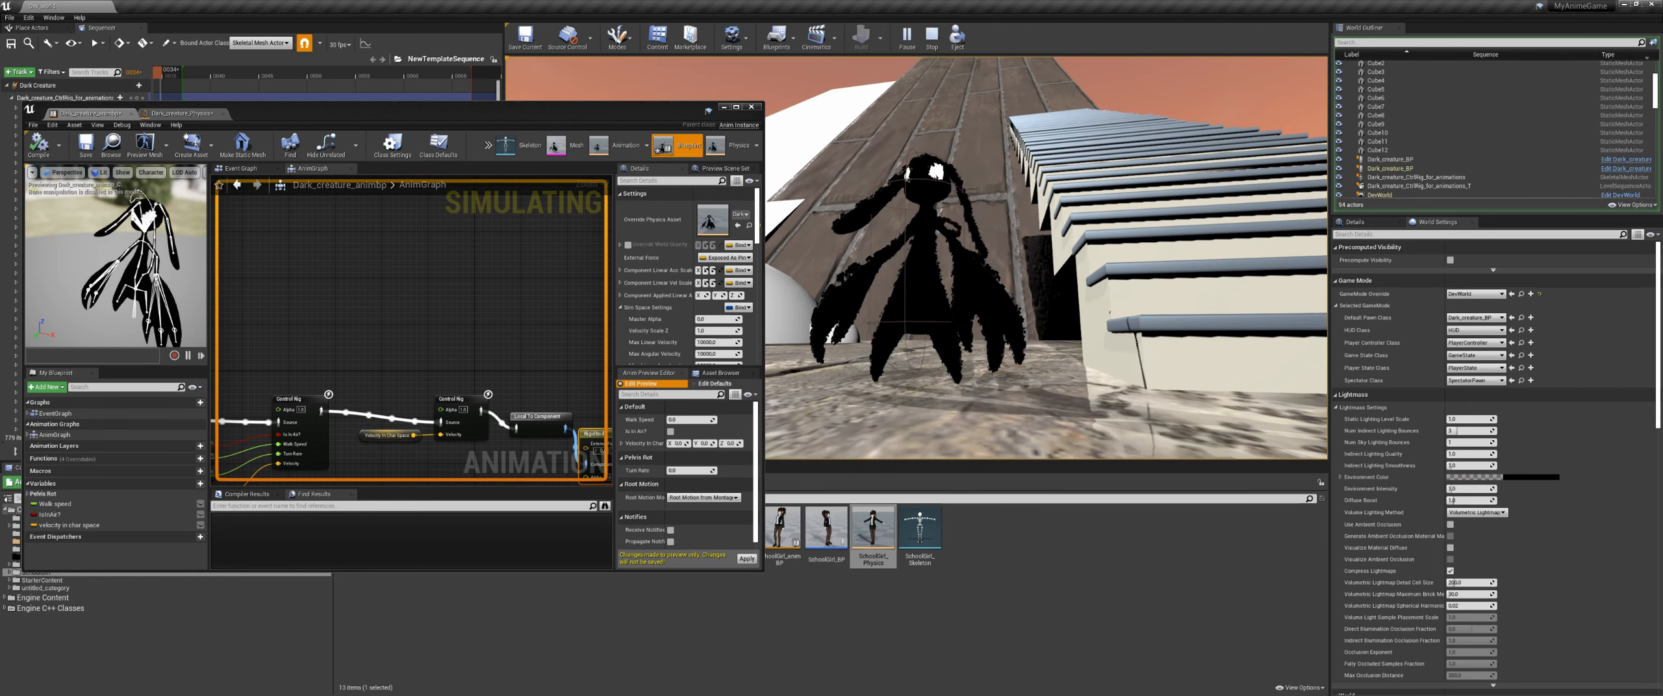
key(a)
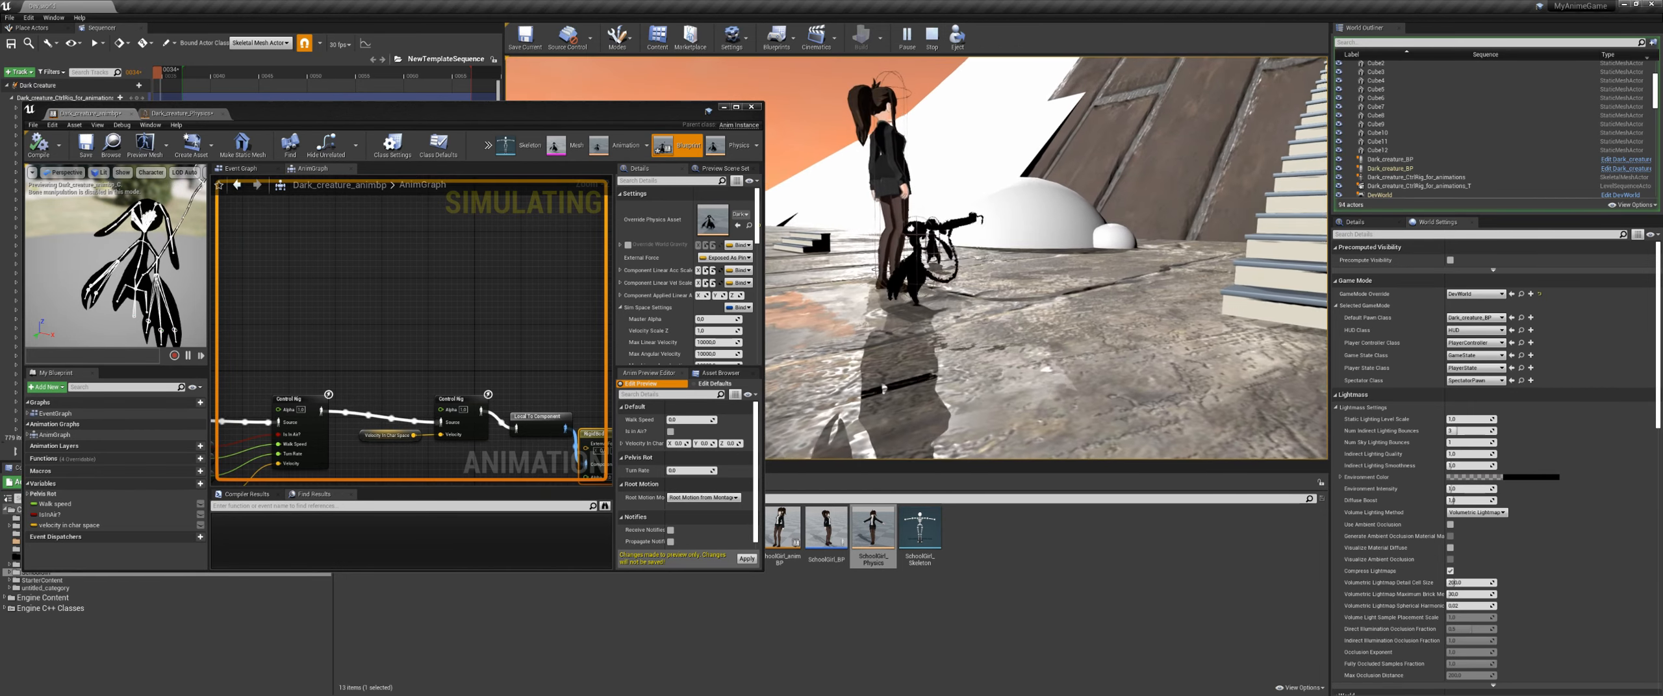
key(a)
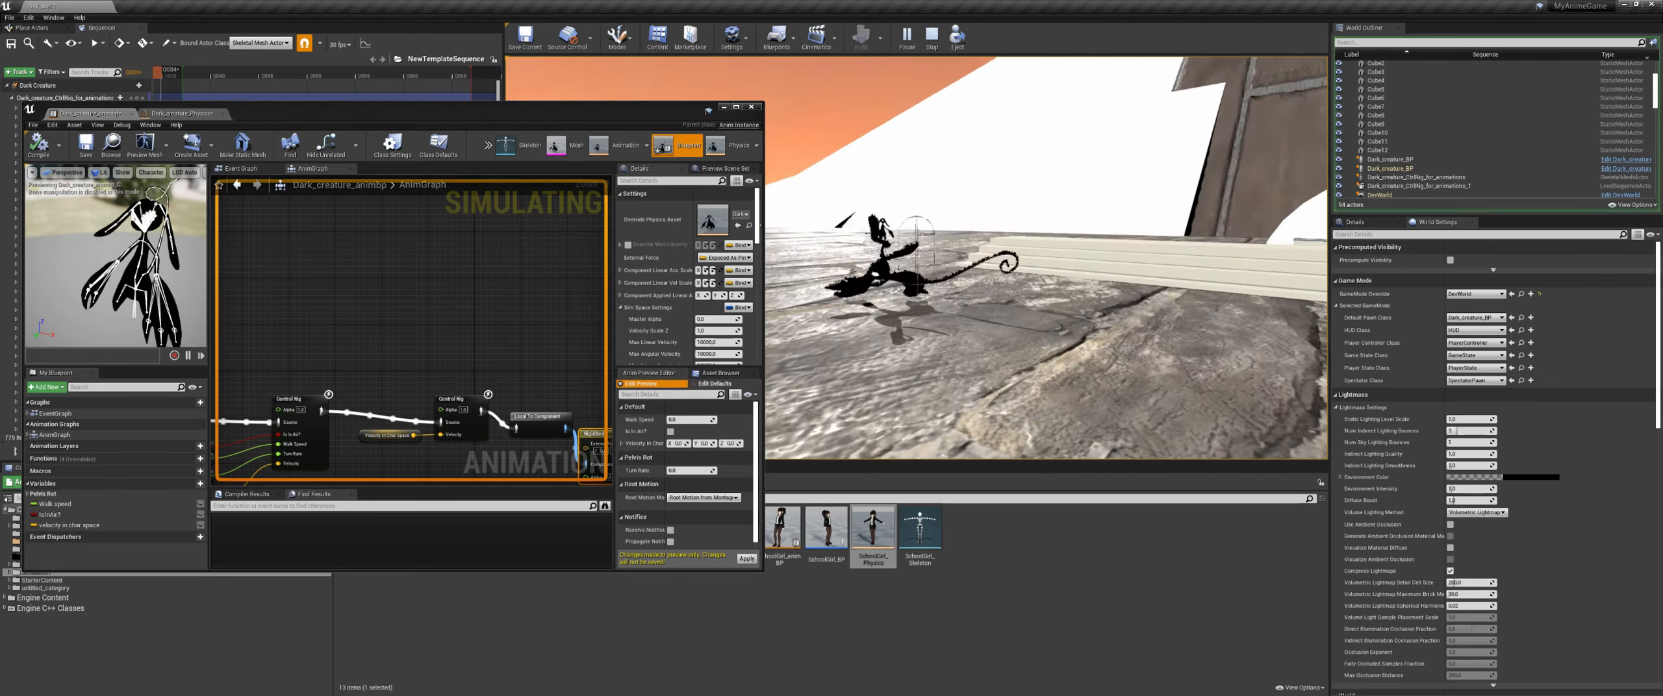
key(d)
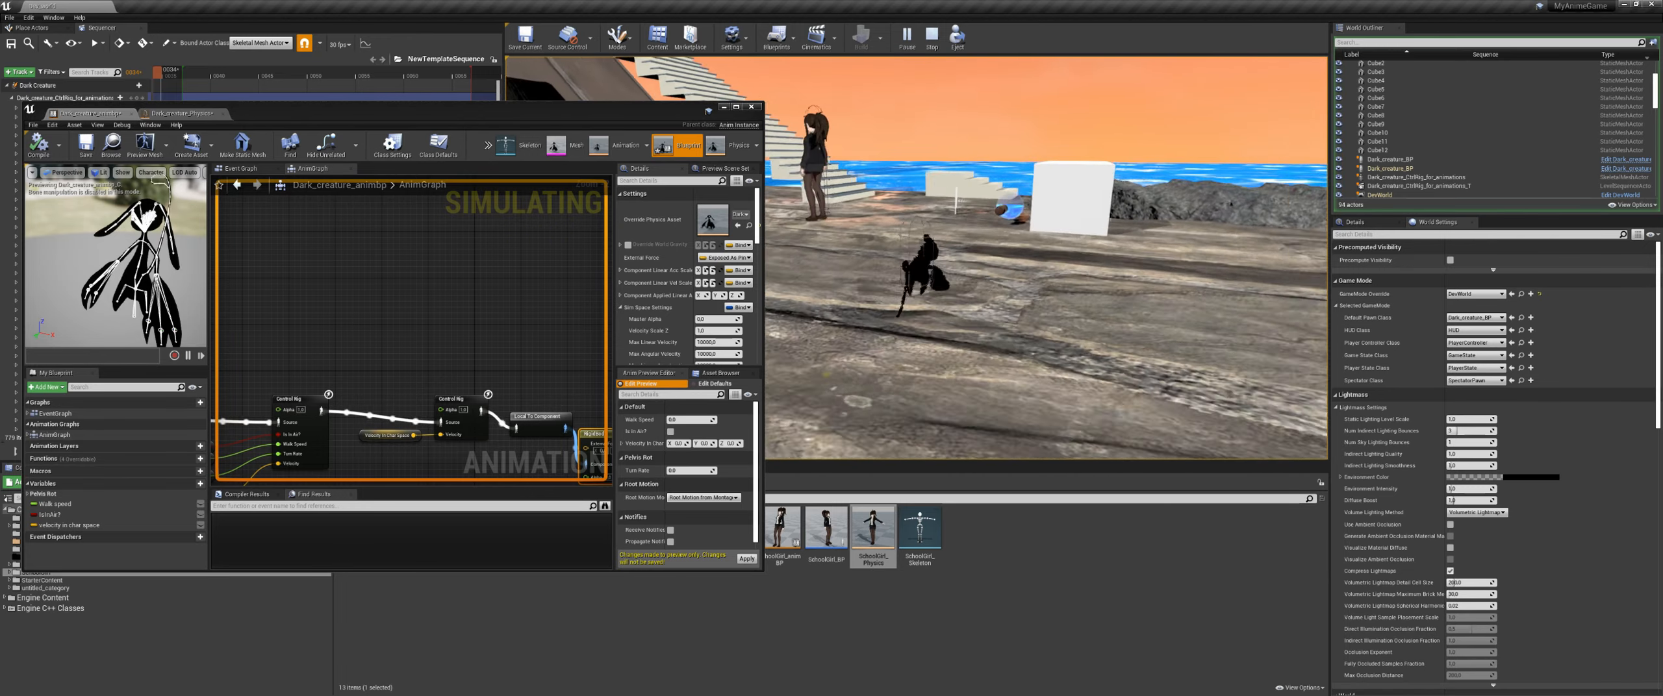
key(a)
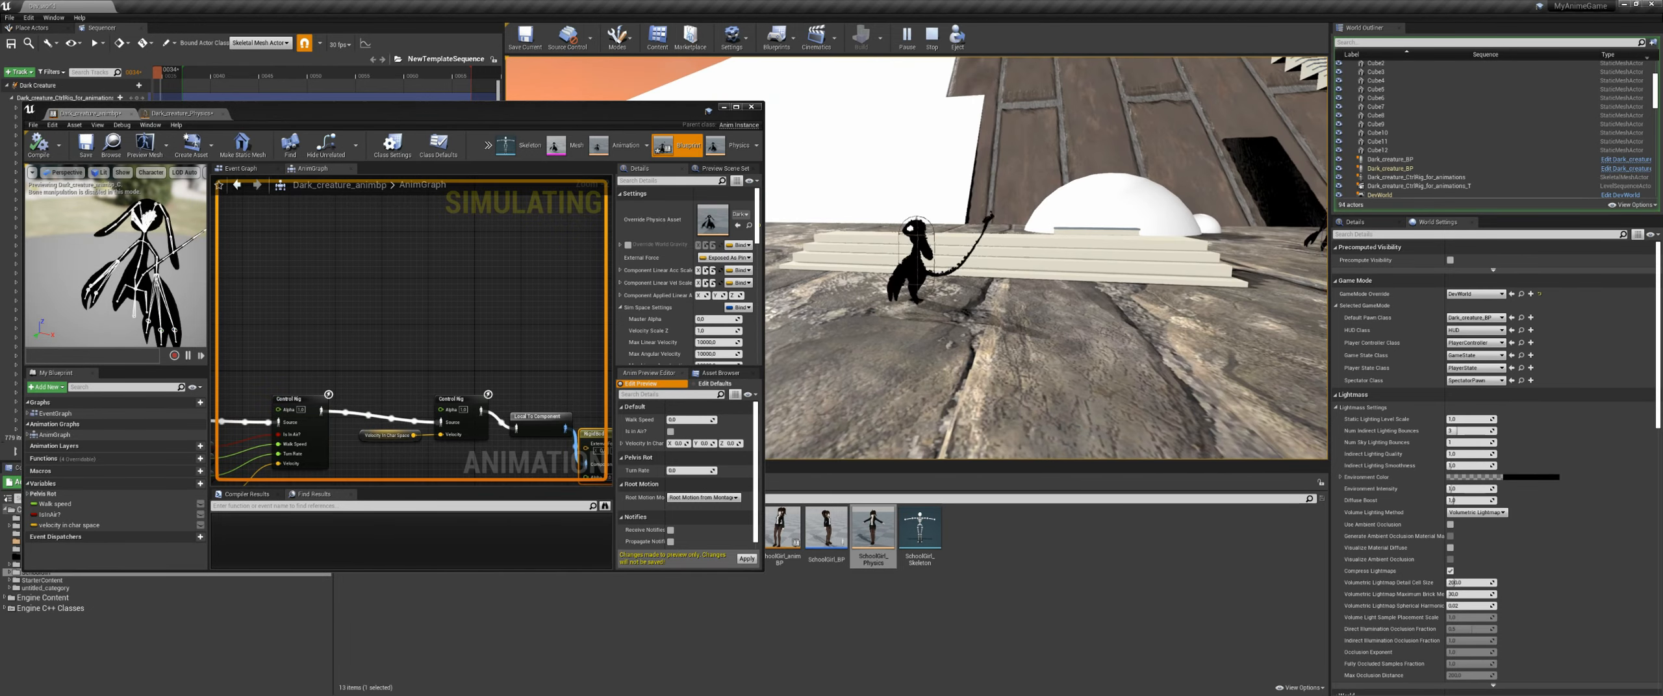
key(Escape)
Step: Line up the RigidBody node between the two space conversion nodes and read the description of its Master Alpha setting
double_click(531, 125)
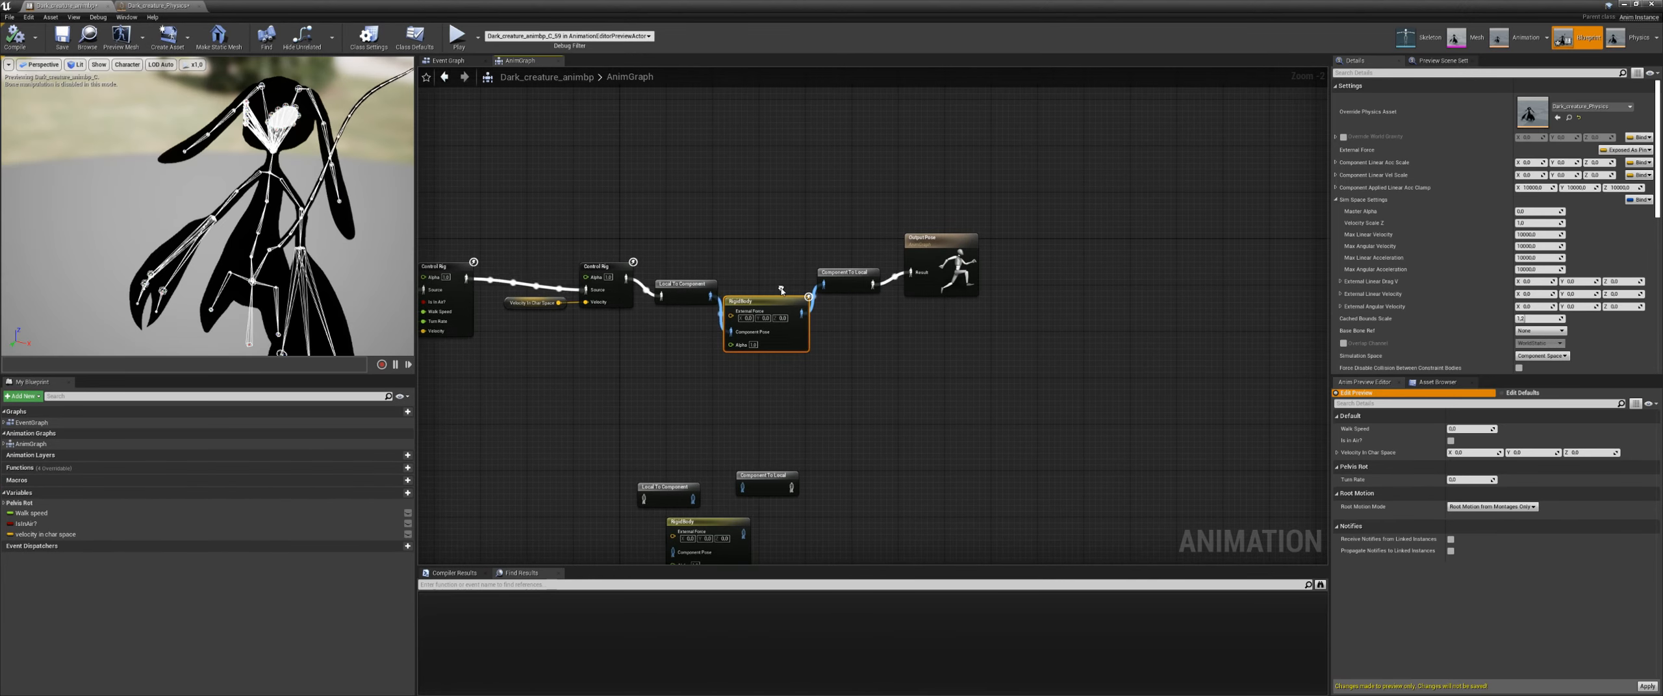
drag(757, 301, 757, 261)
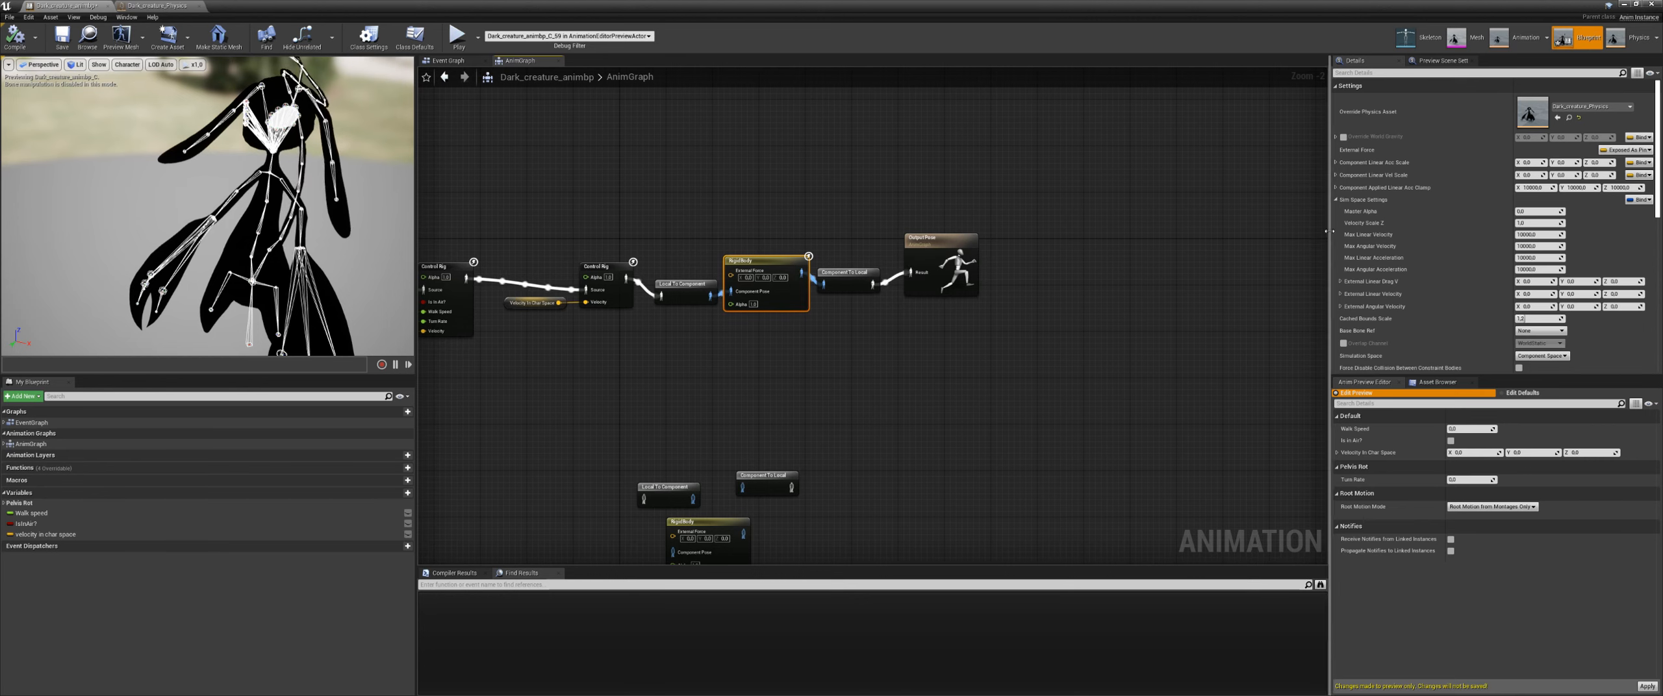
right_drag(880, 301, 961, 344)
scroll(961, 345, up, 1)
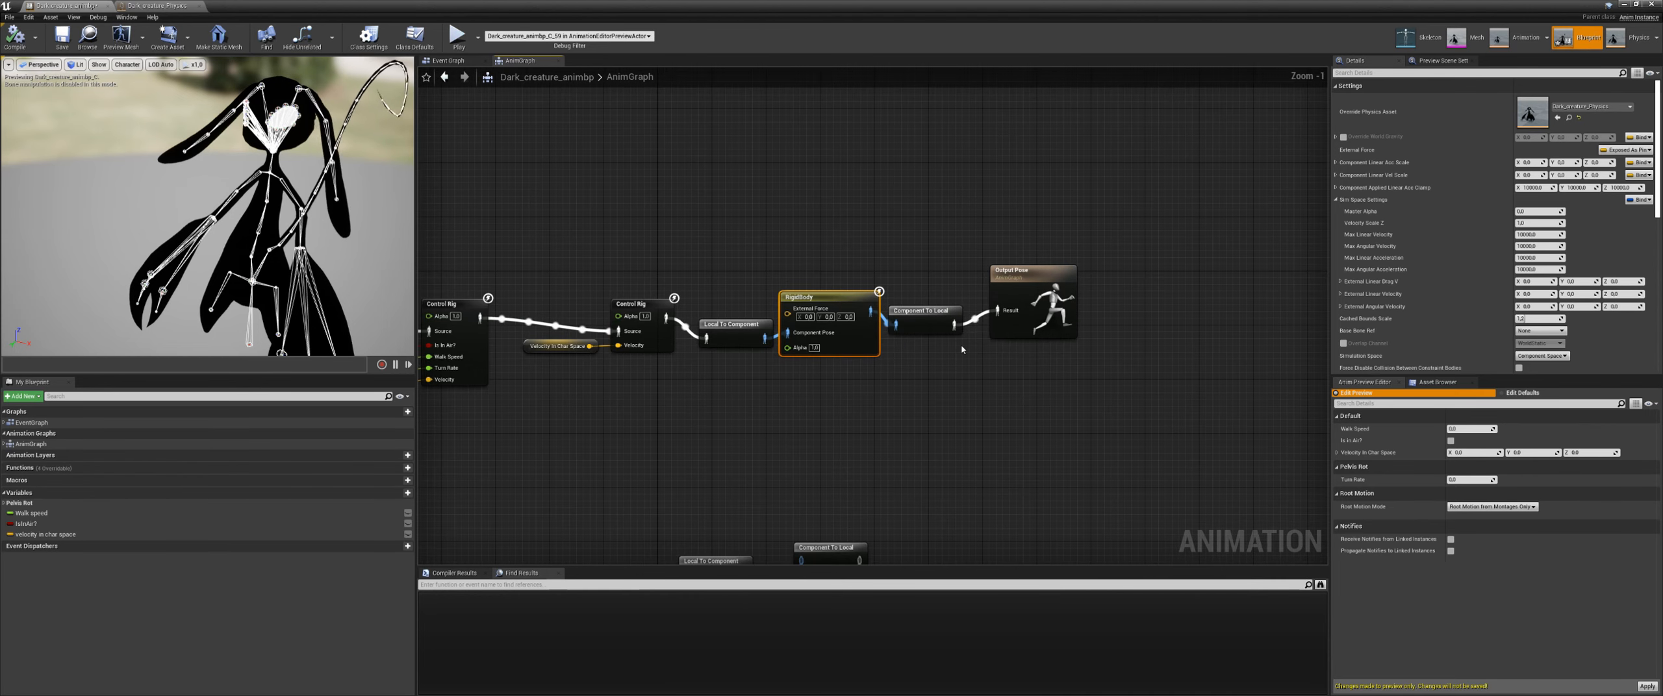
mouse_move(1363, 215)
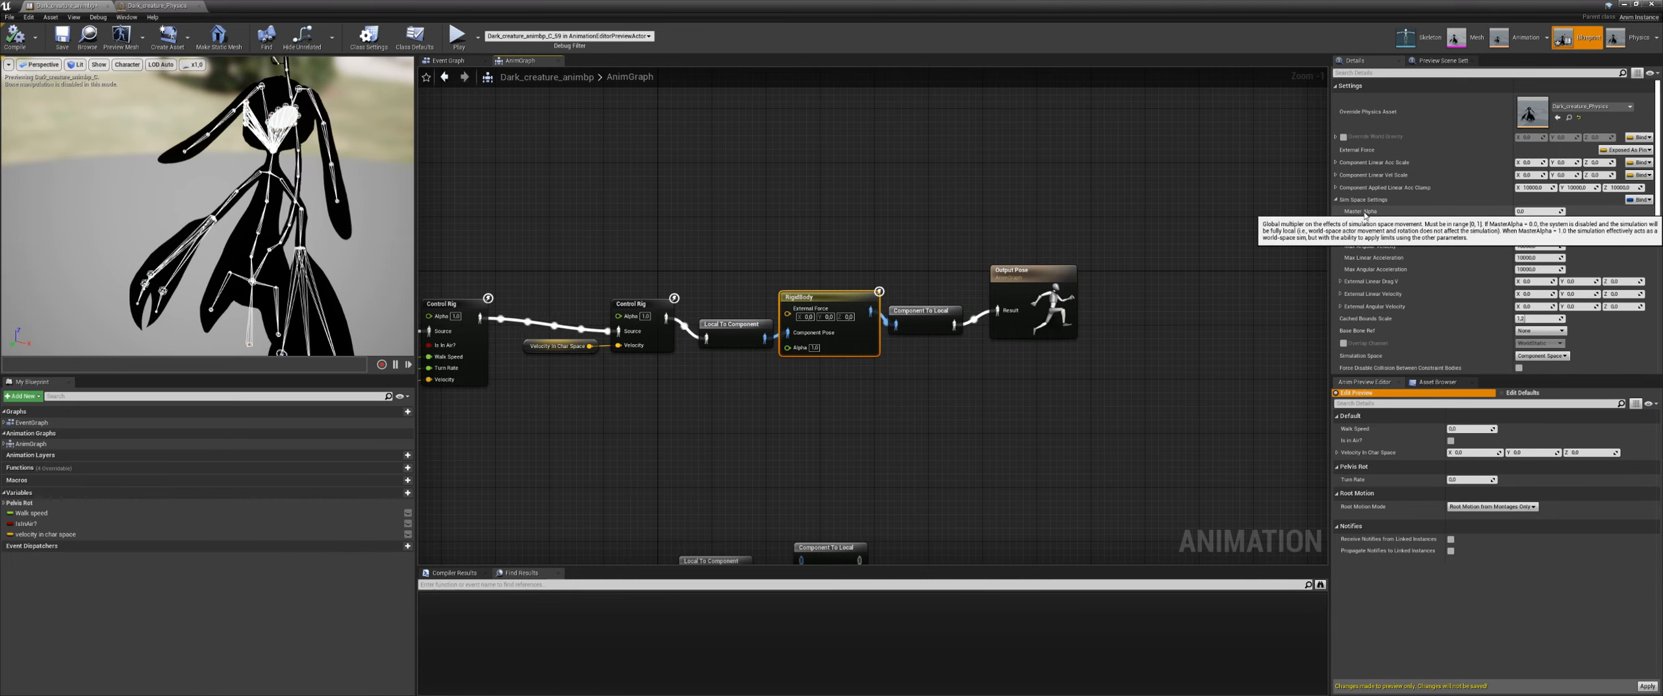
Step: Set the RigidBody node's Master Alpha to 1.0 and recompile the animation blueprint
drag(1513, 213, 1518, 212)
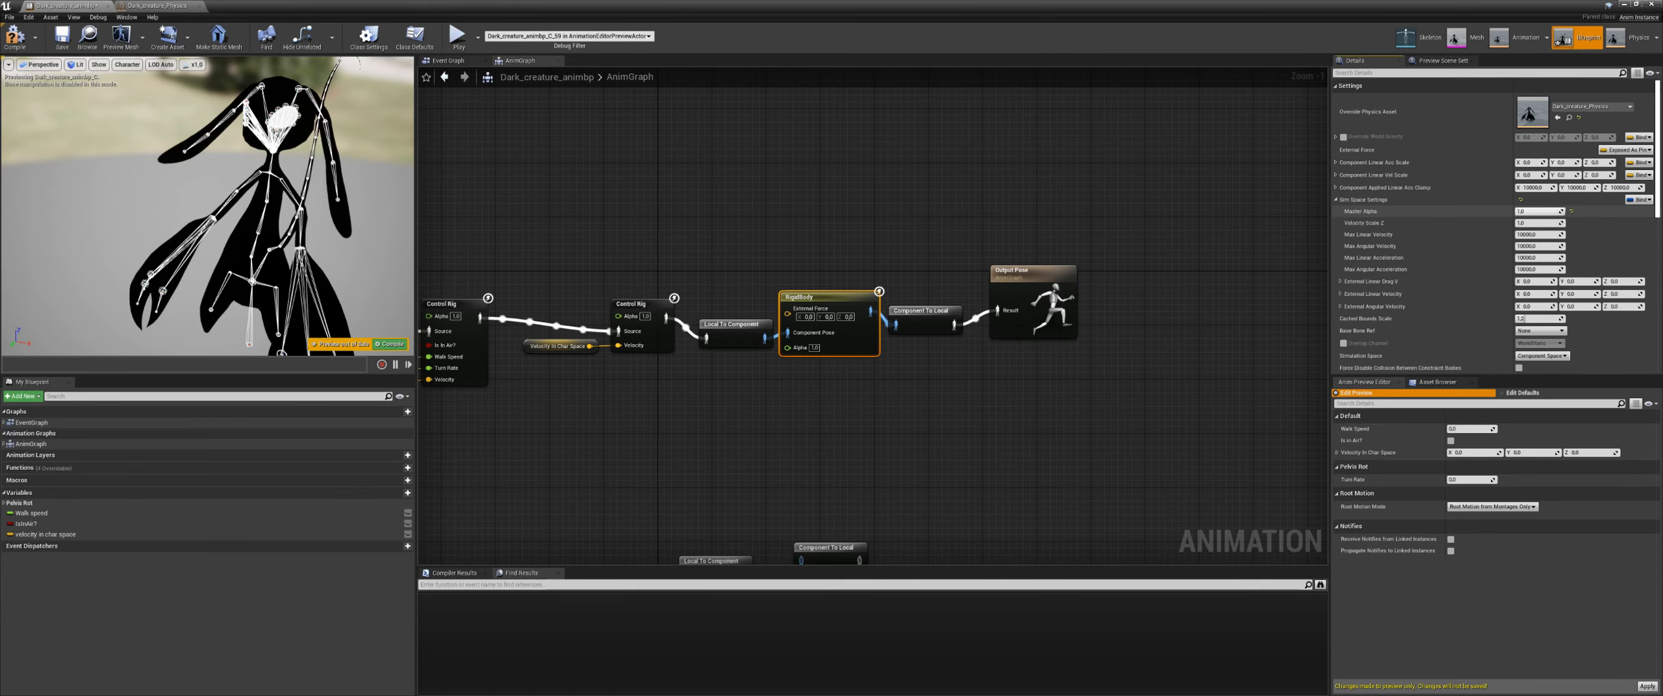
click(405, 344)
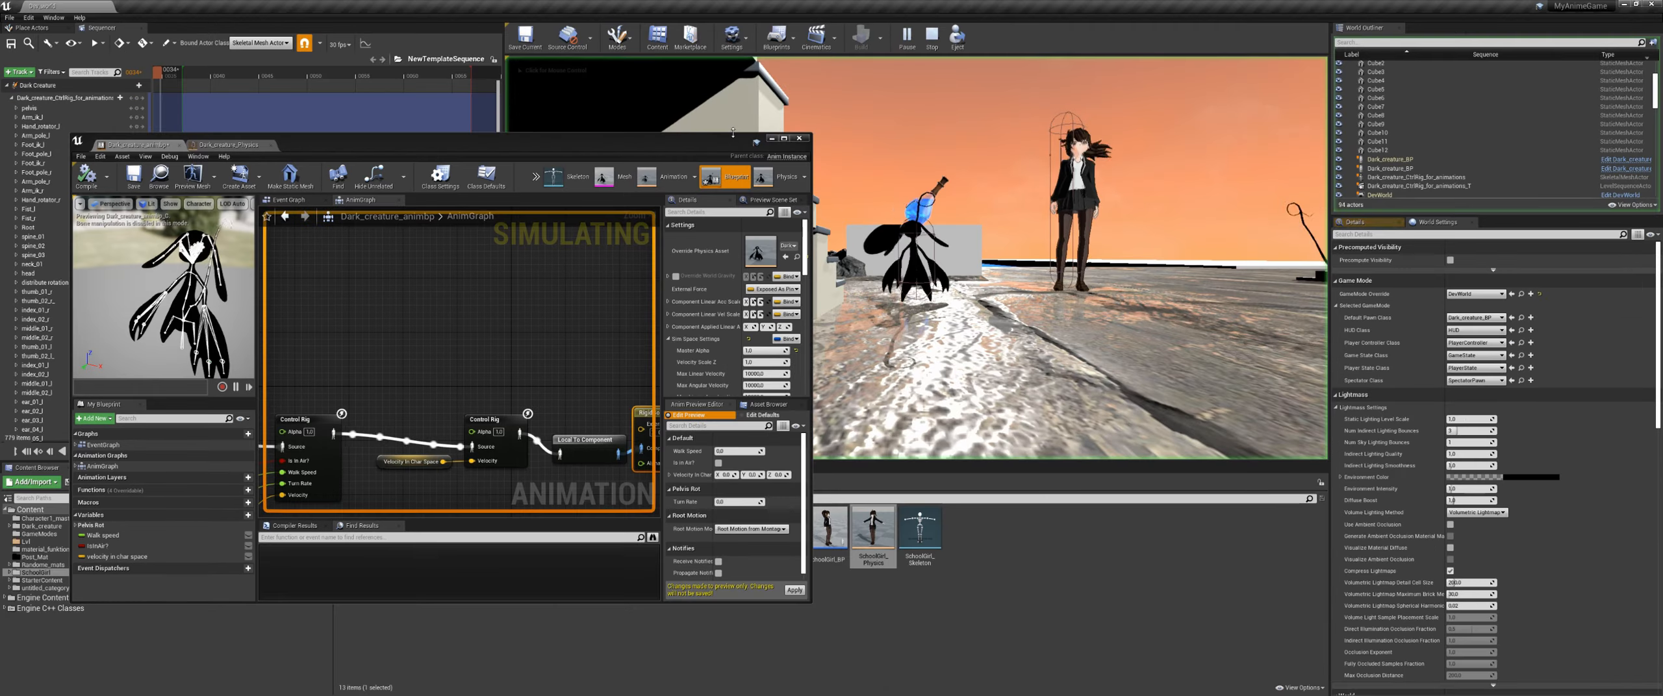
Step: Run the creature around the played level and check how its left ear reacts to the movement
key(w)
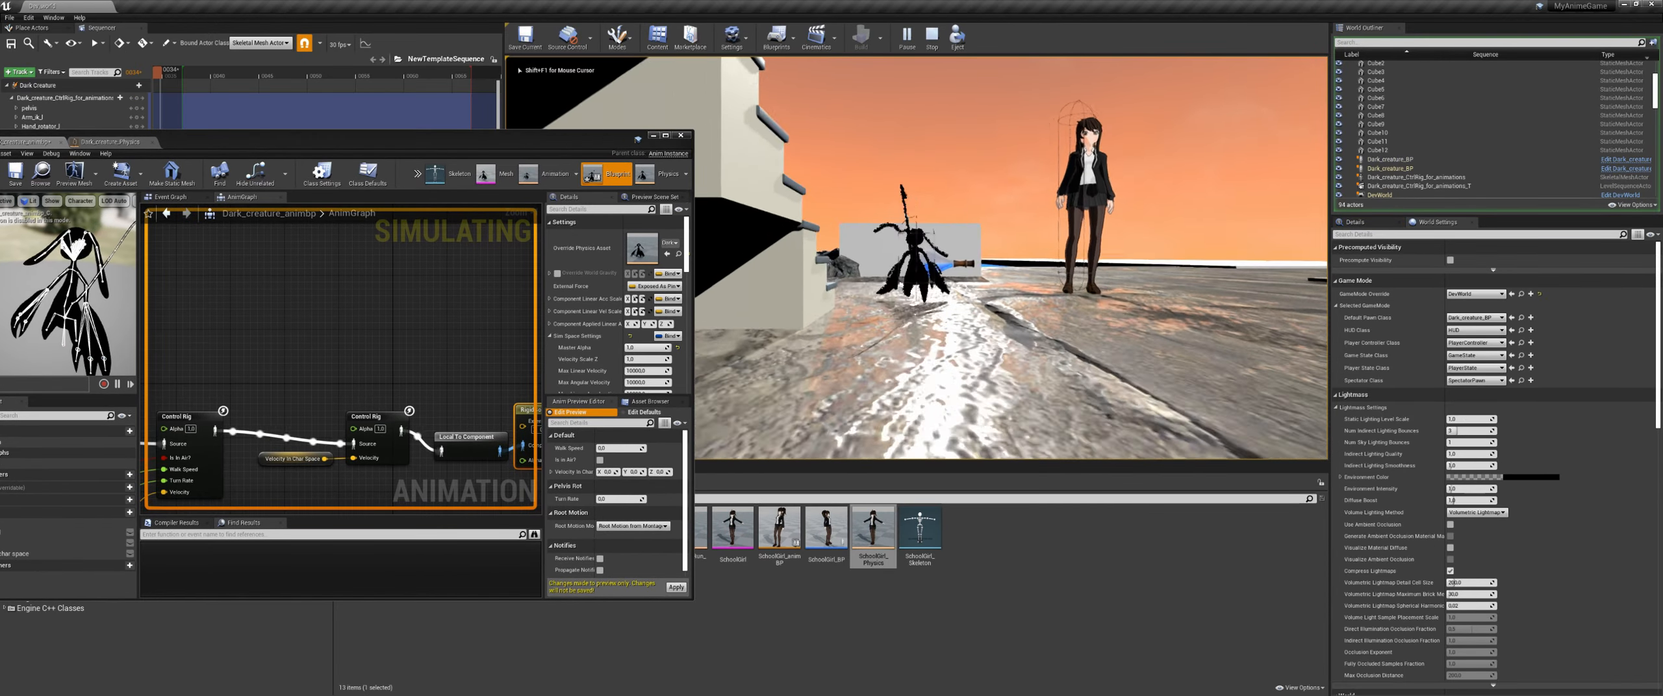
key(w)
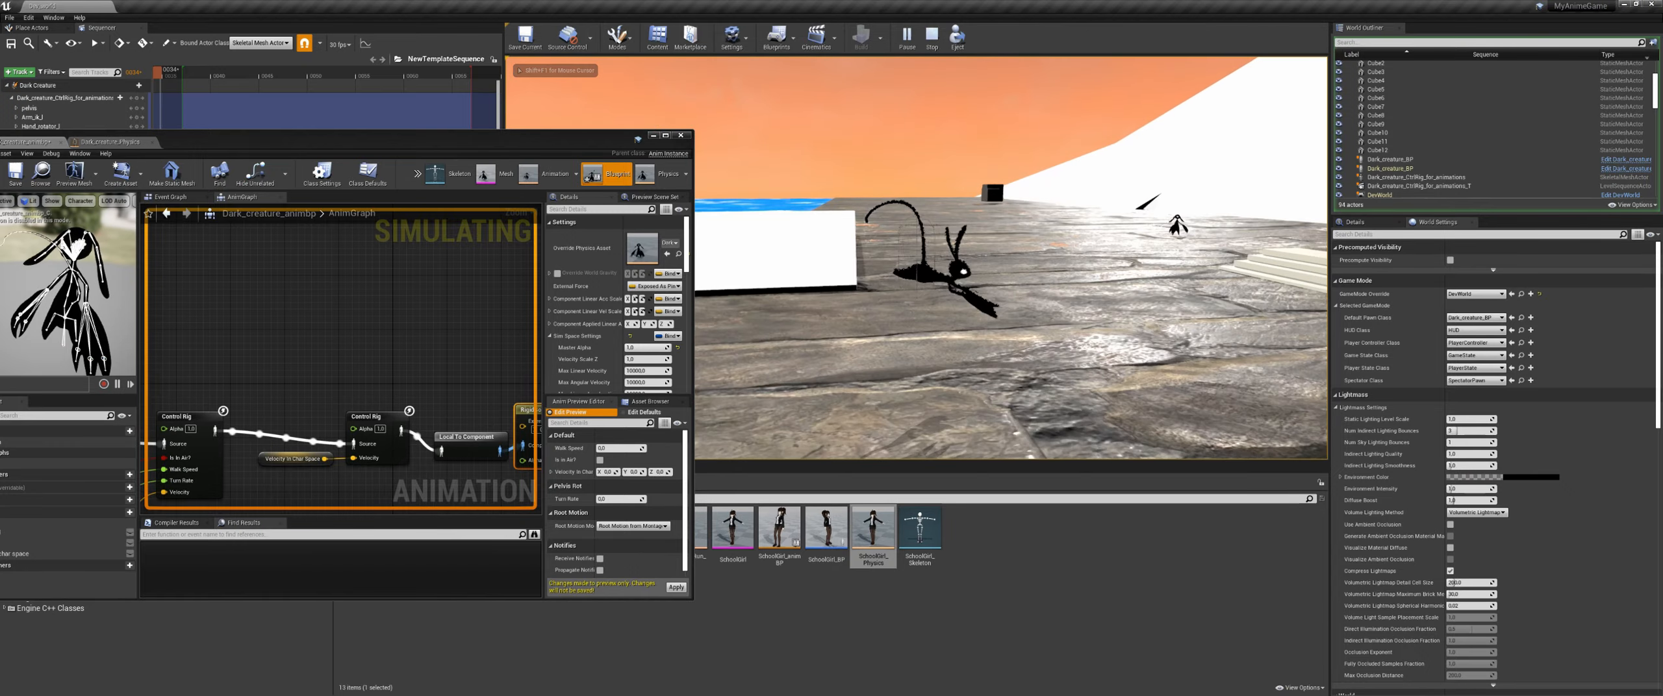
key(w)
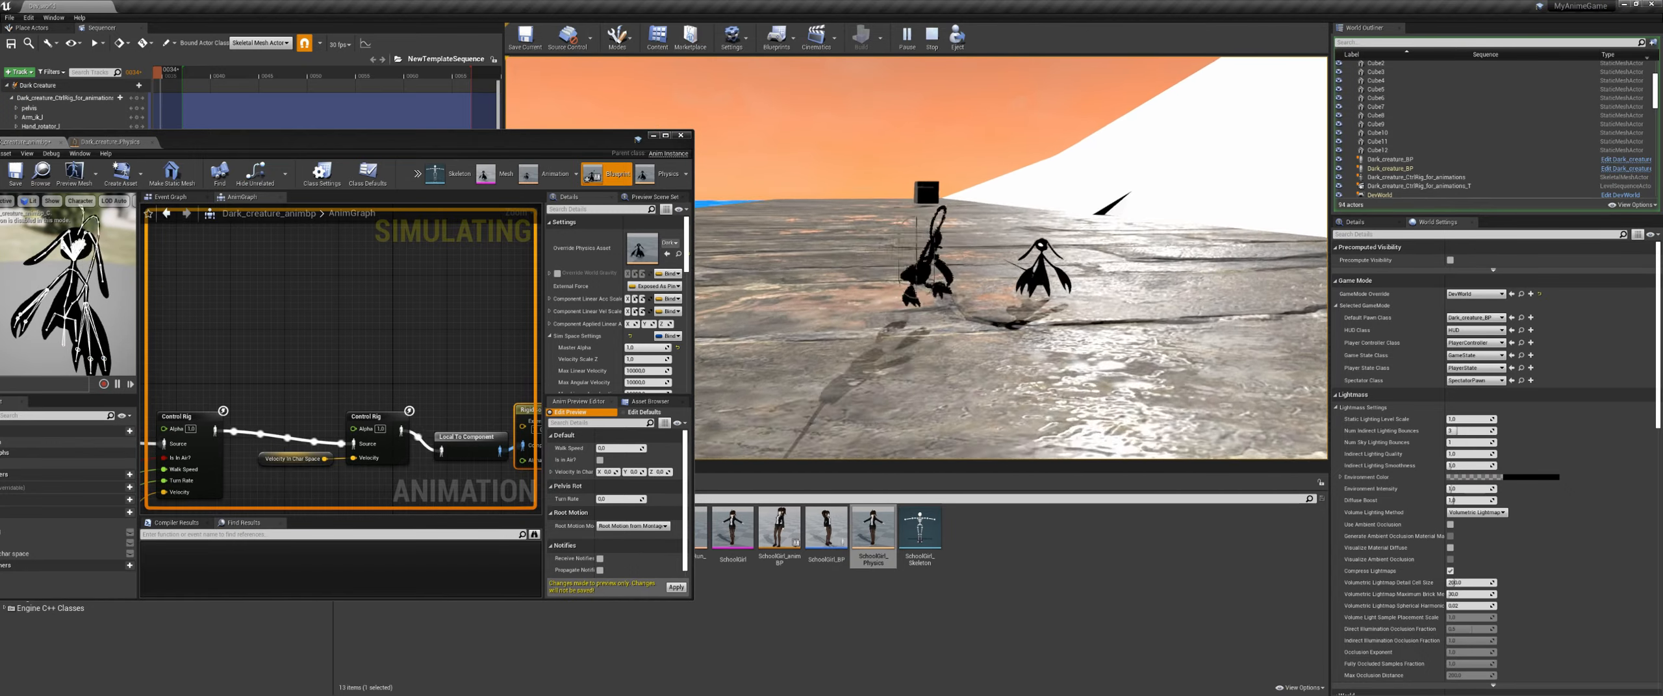
key(w)
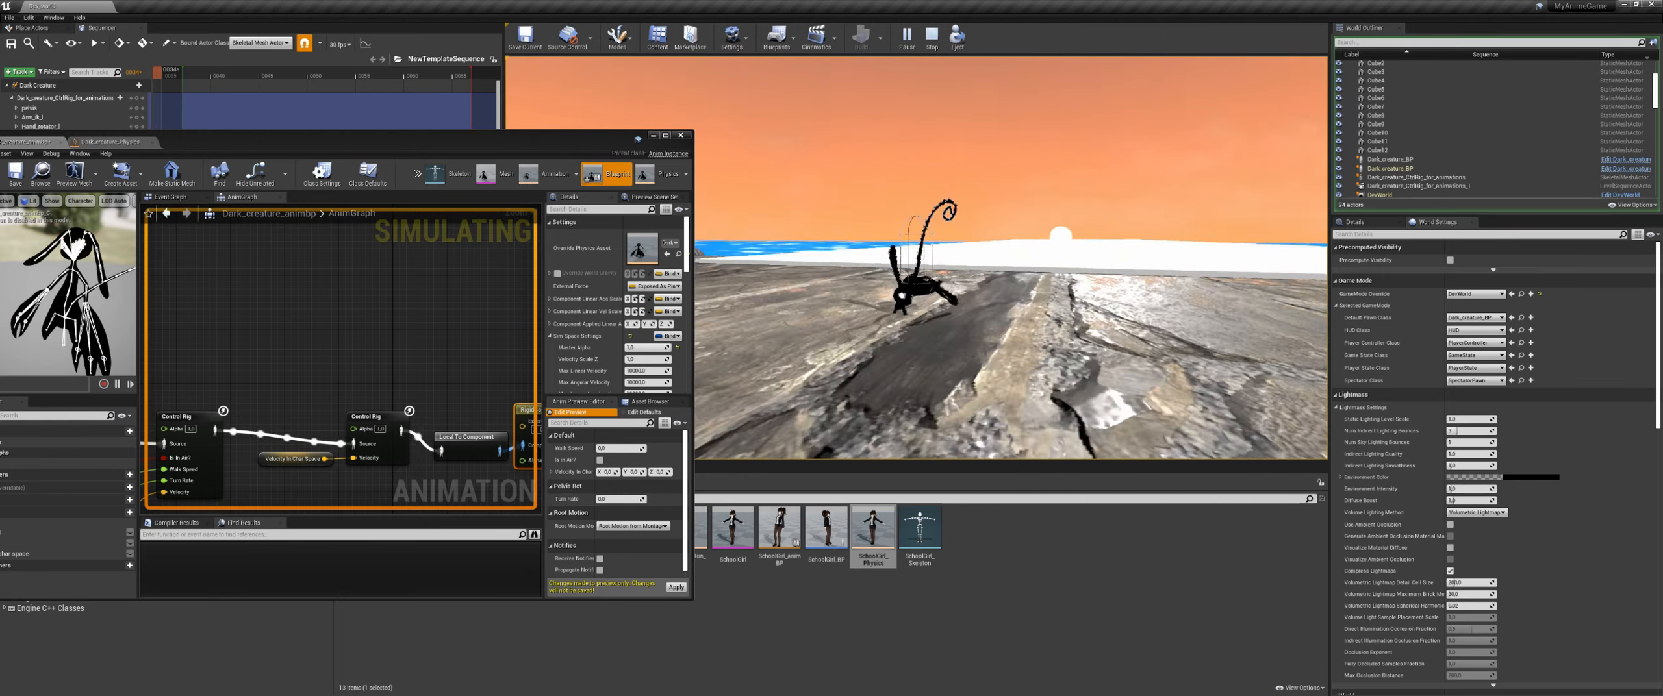
key(w)
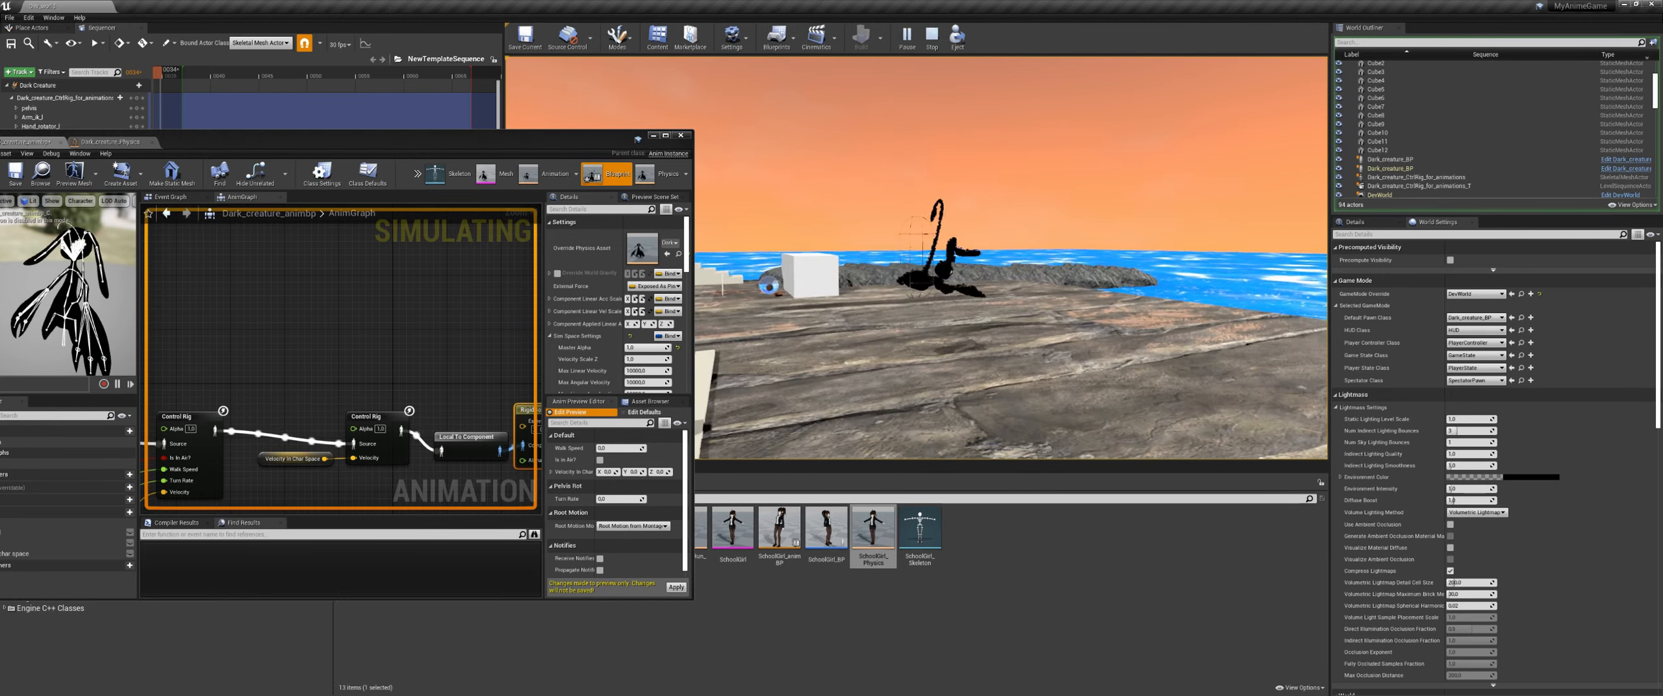
key(w)
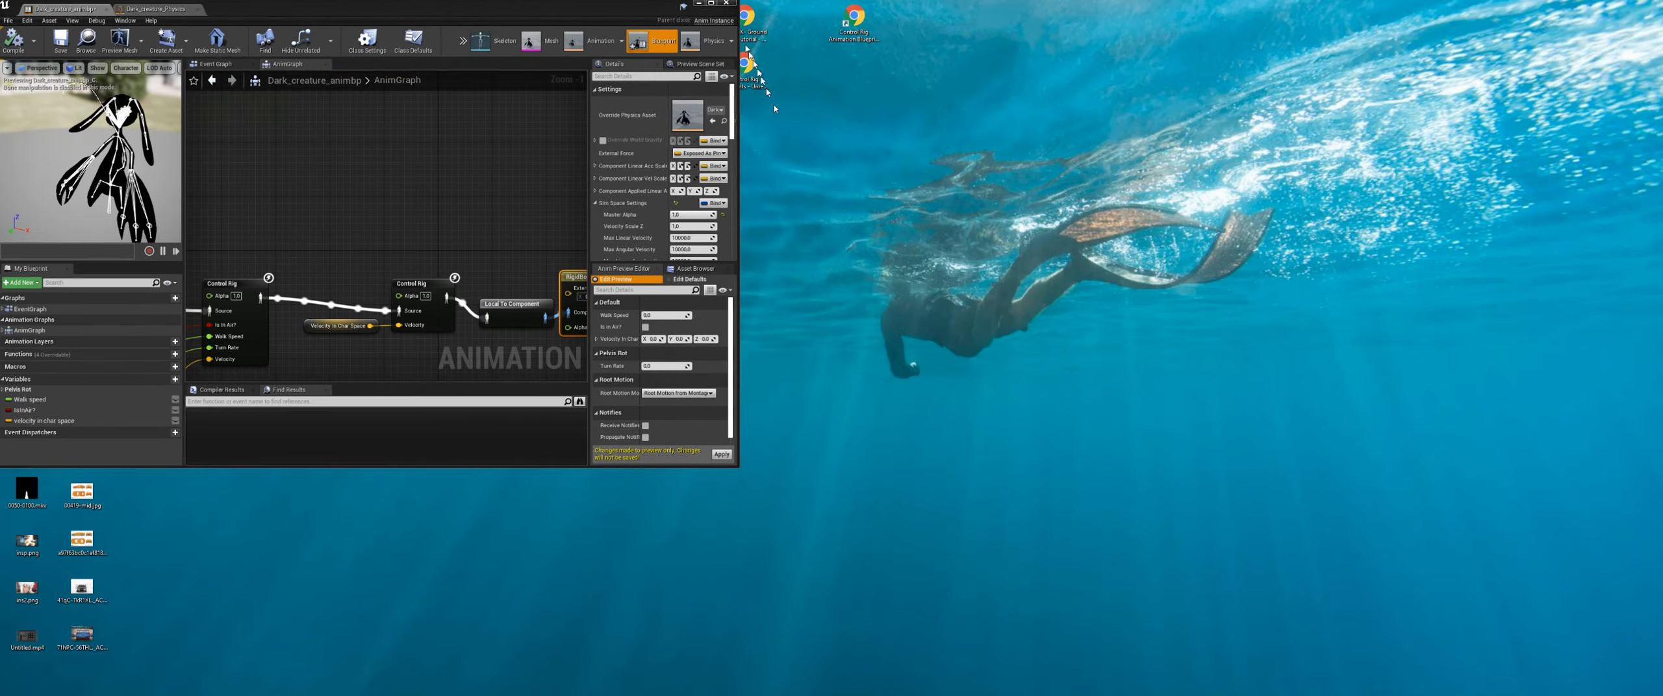
Step: Limit the RigidBody node's maximum linear and angular velocities and accelerations to 1000, and lower its Component Applied Linear Acc Clamp
click(711, 3)
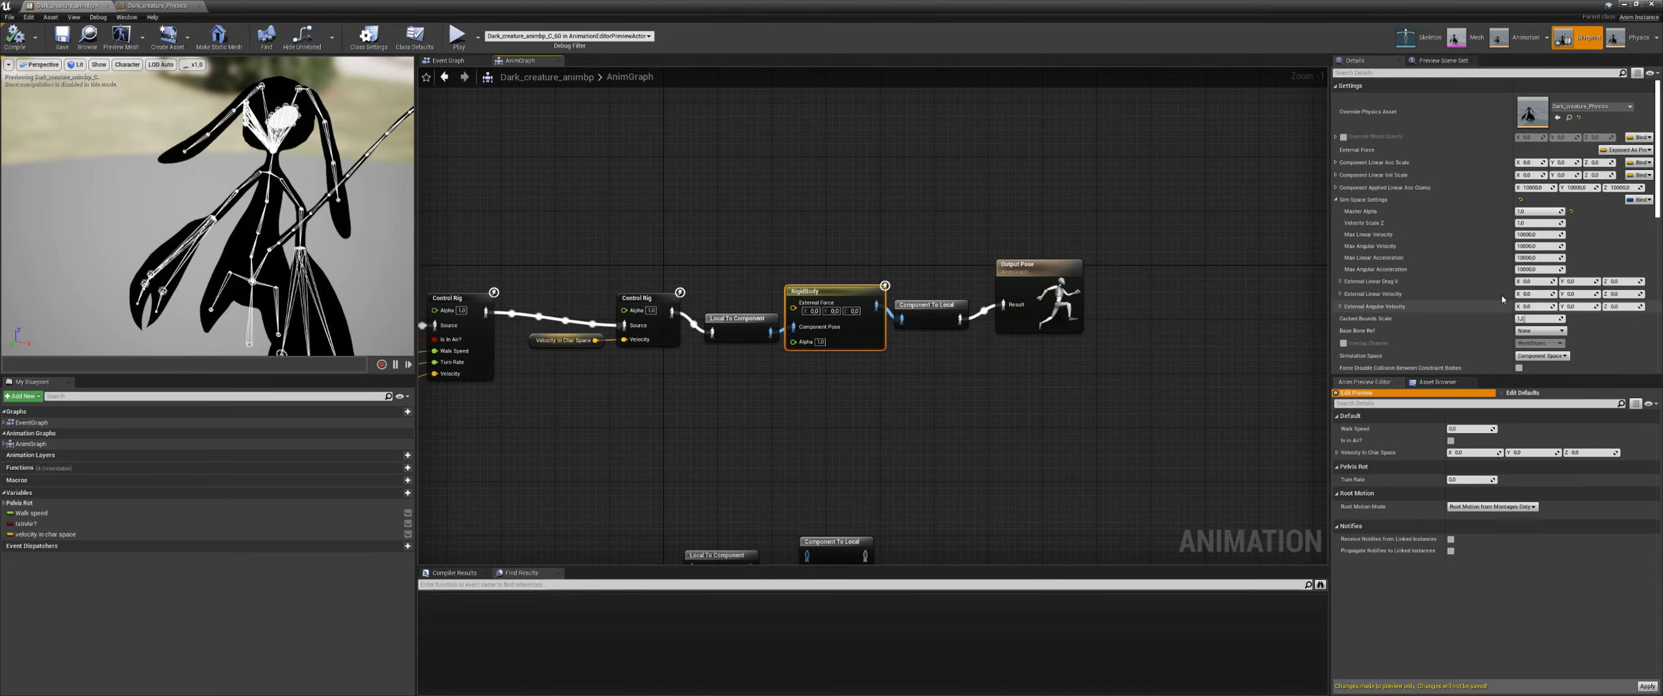
click(1533, 235)
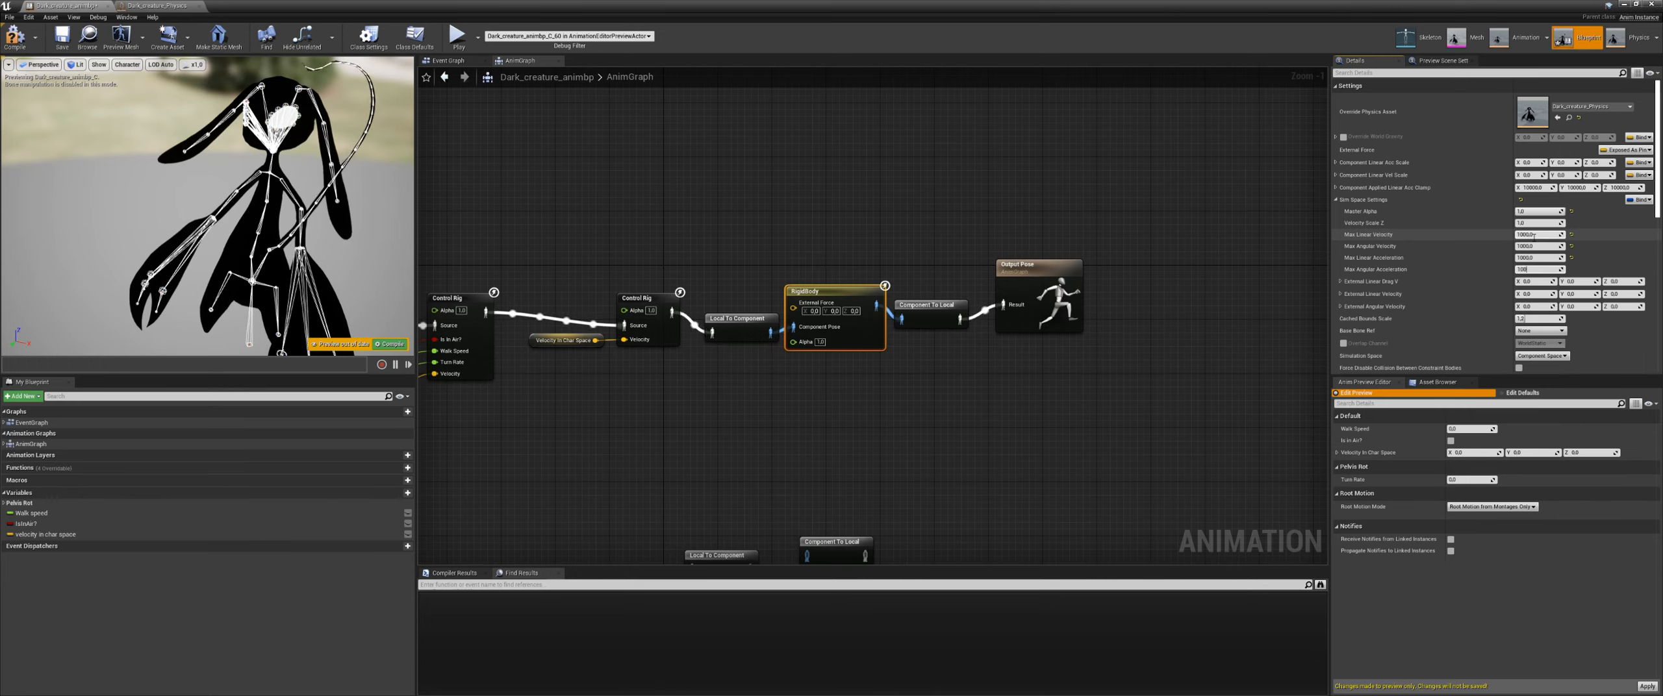
key(Return)
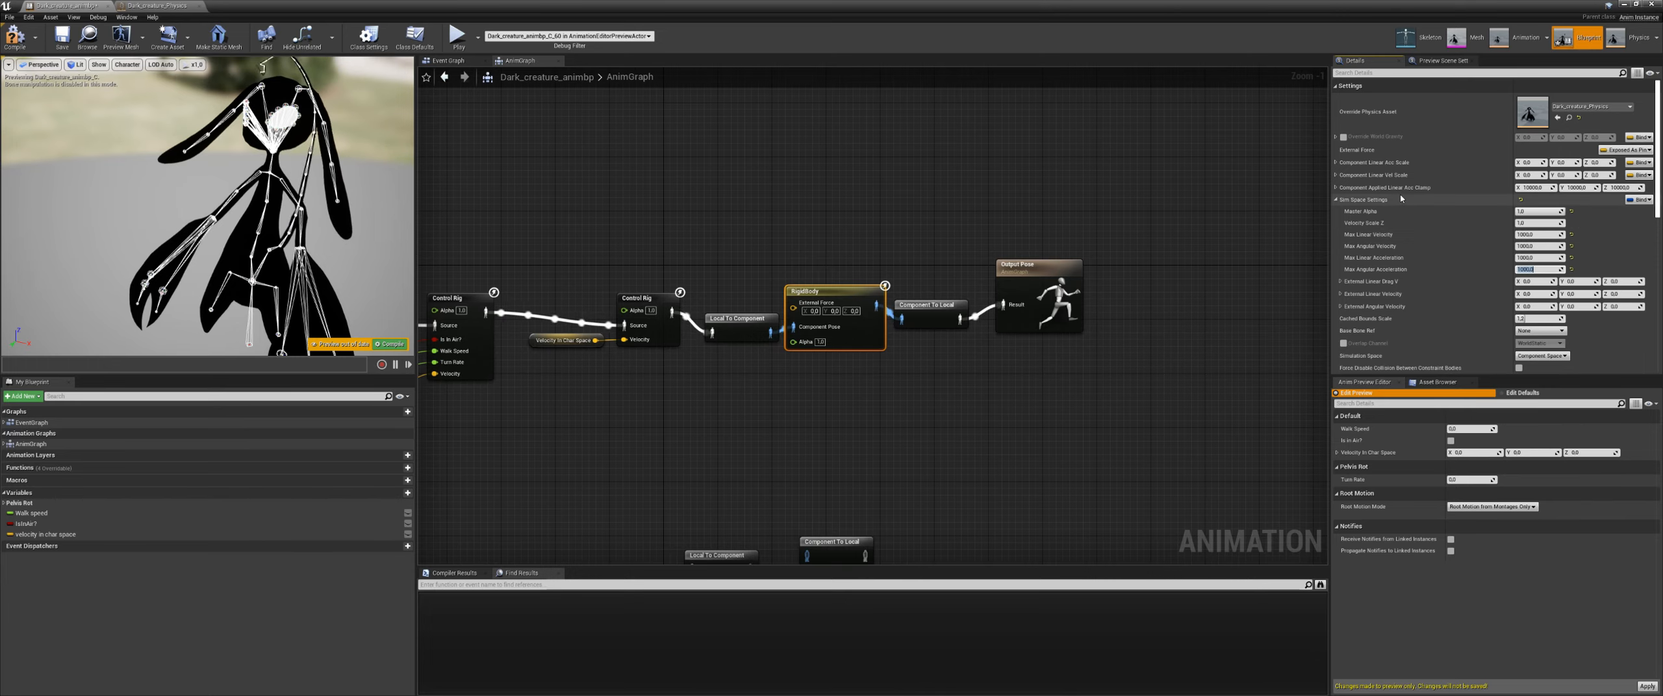
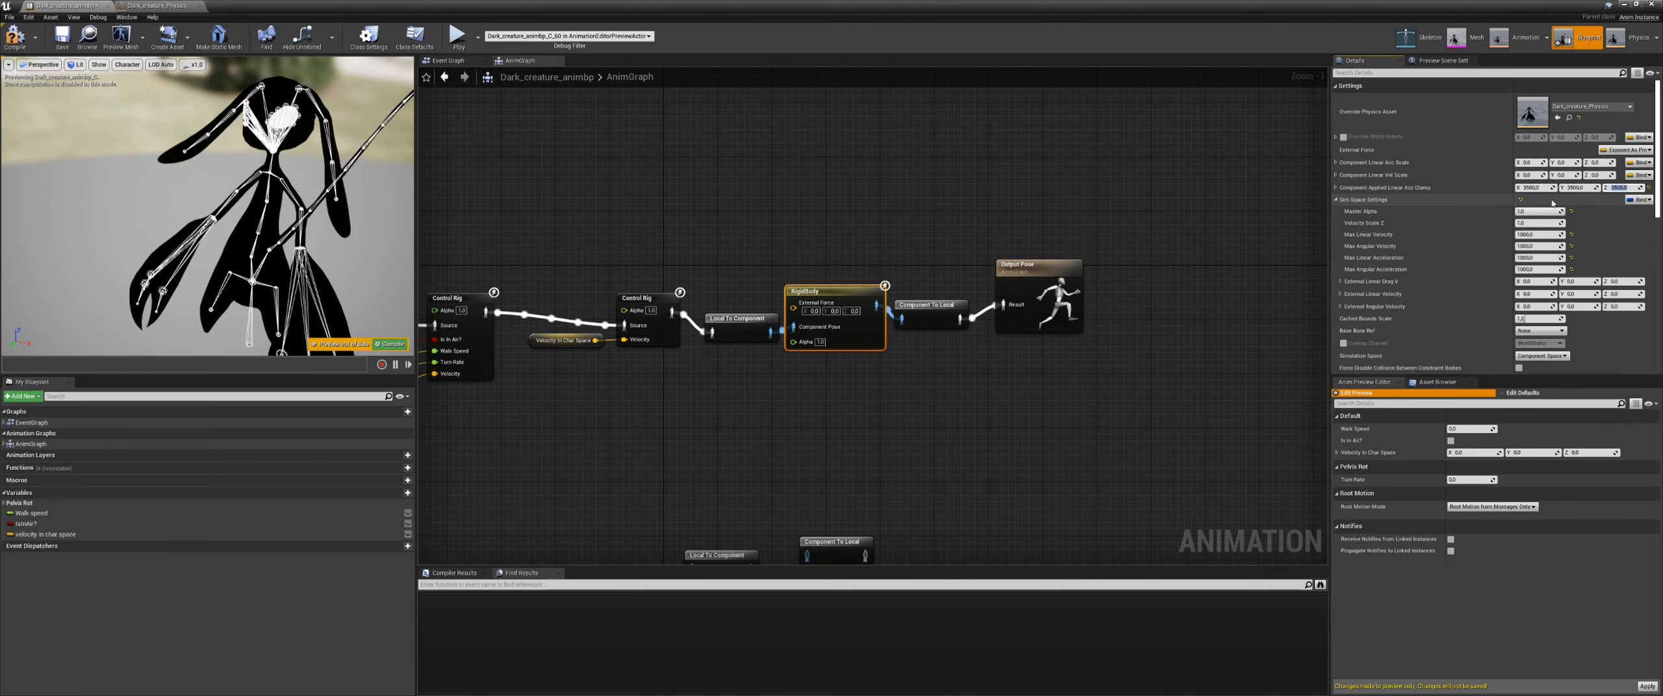
Step: Enable Clamp Linear Translation Limit to Ref Pose on the RigidBody node and recompile the animation blueprint
scroll(1552, 214, down, 4)
scroll(852, 320, up, 1)
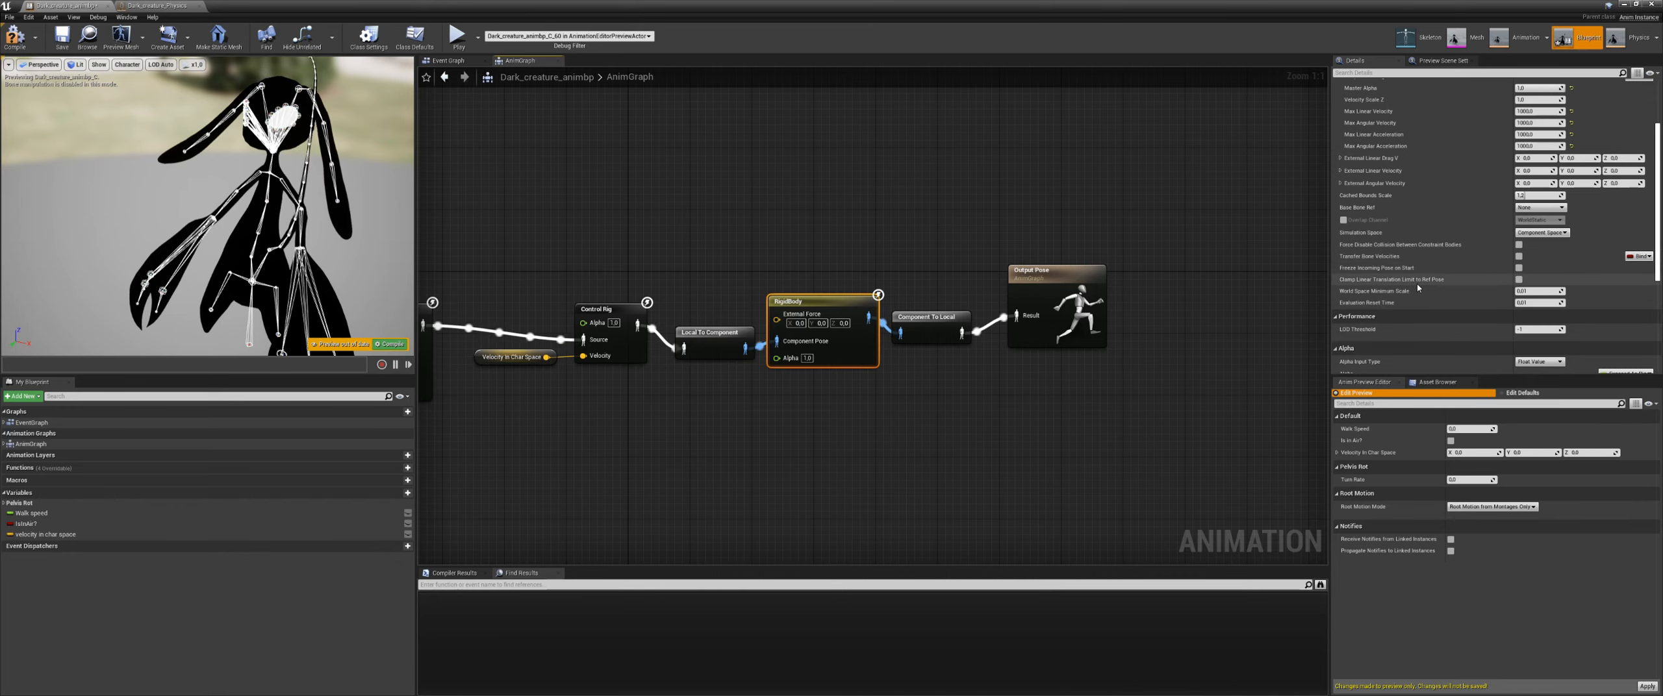
click(1519, 279)
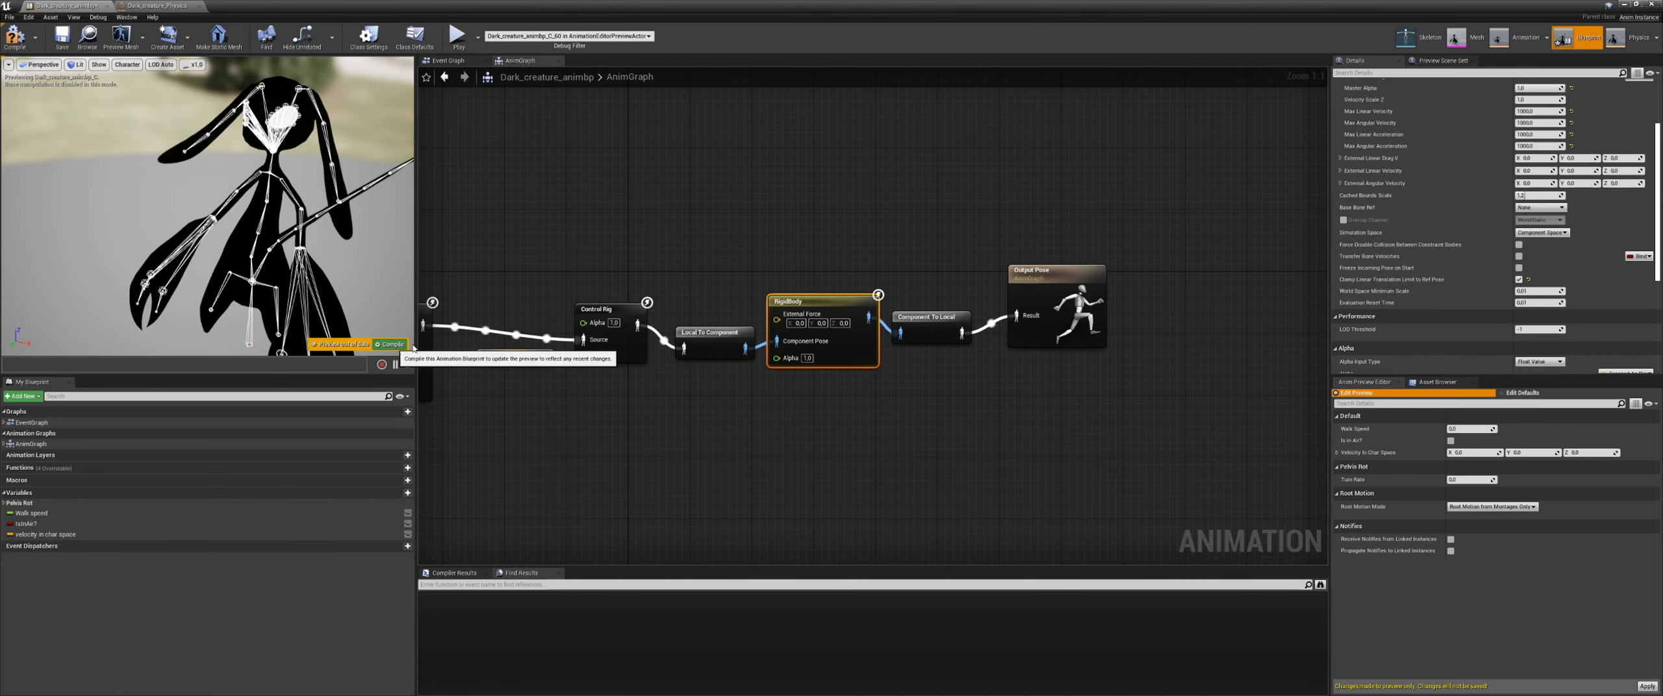
click(395, 346)
Step: Play the level and run the creature up onto the large structure to check the ear's stretching
drag(1358, 6, 553, 97)
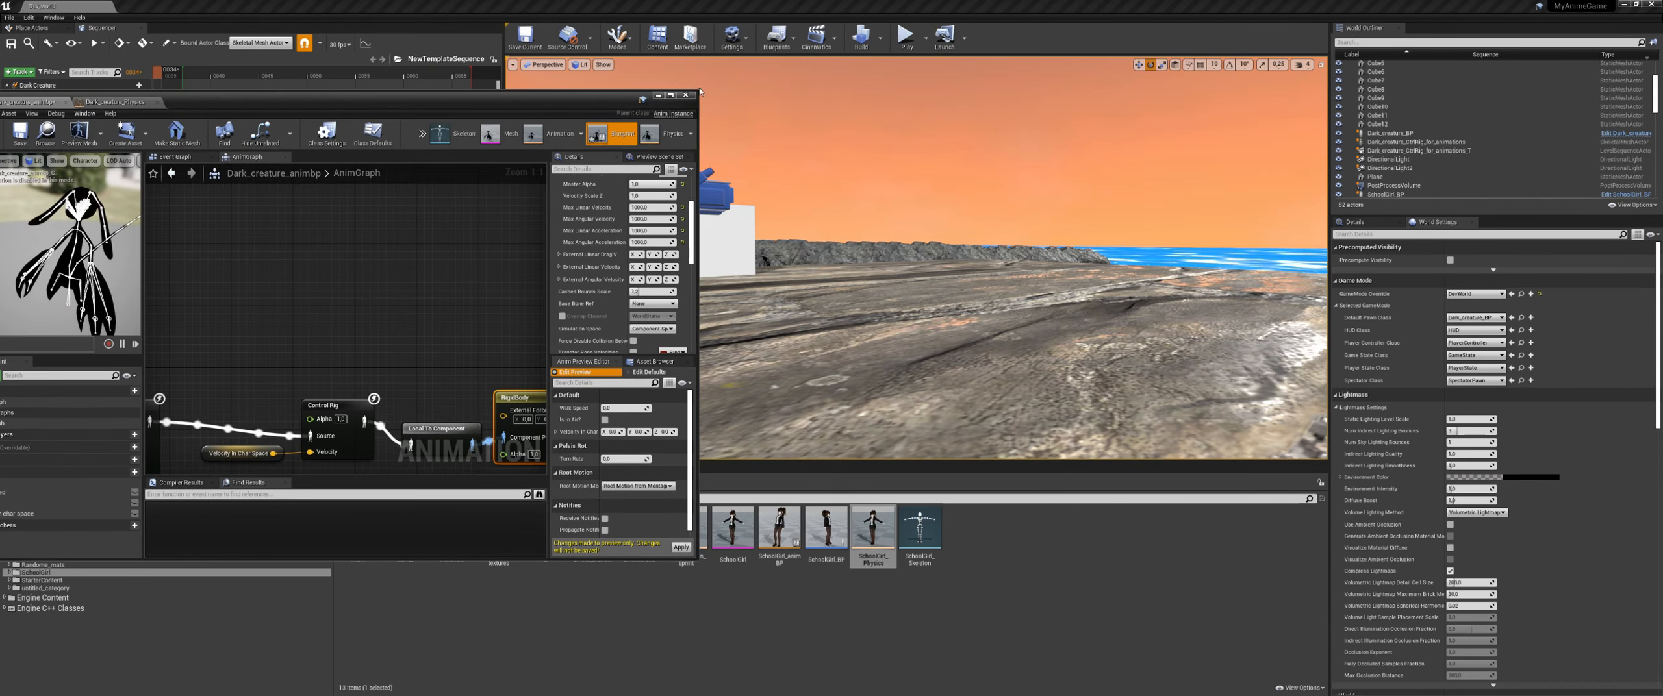
click(906, 36)
key(w)
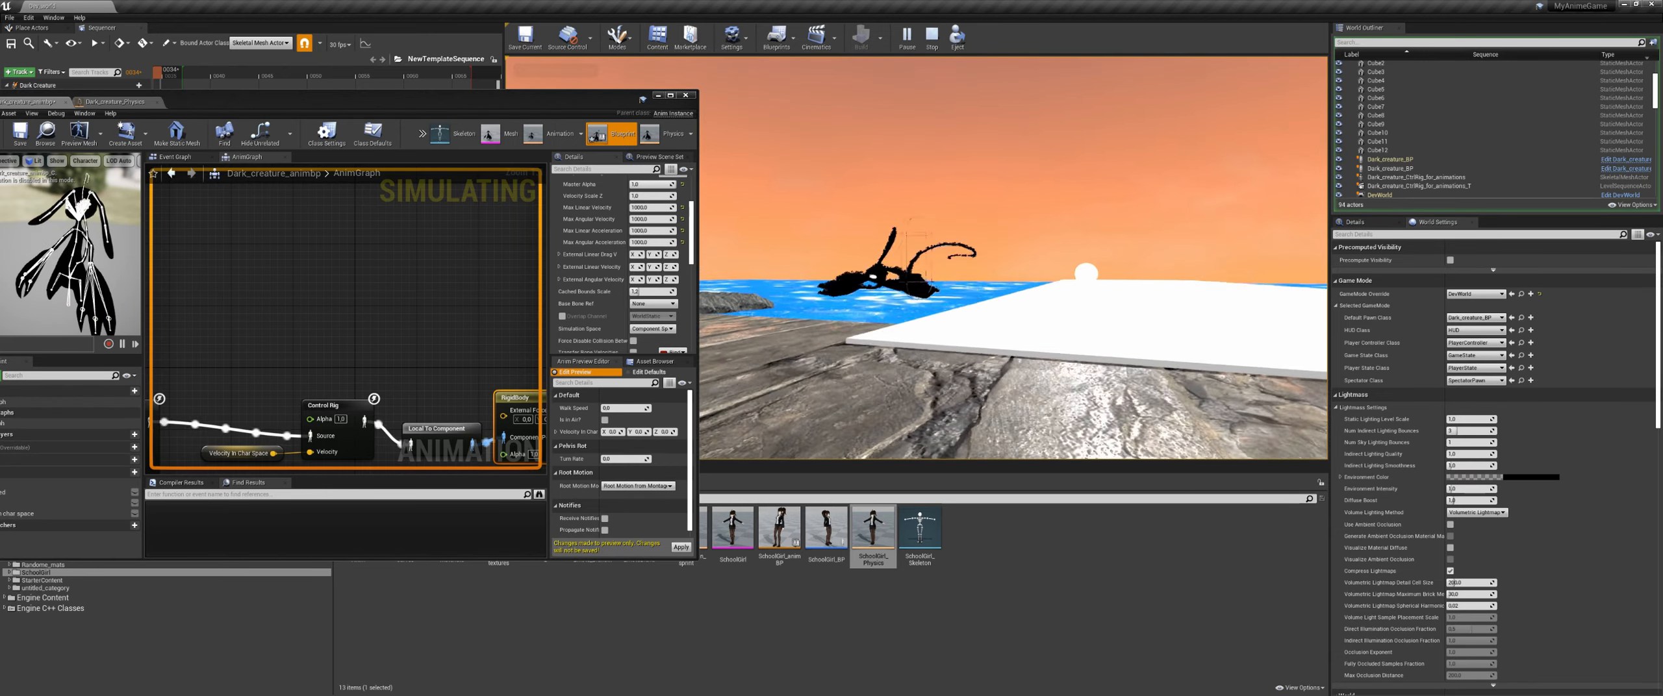
key(w)
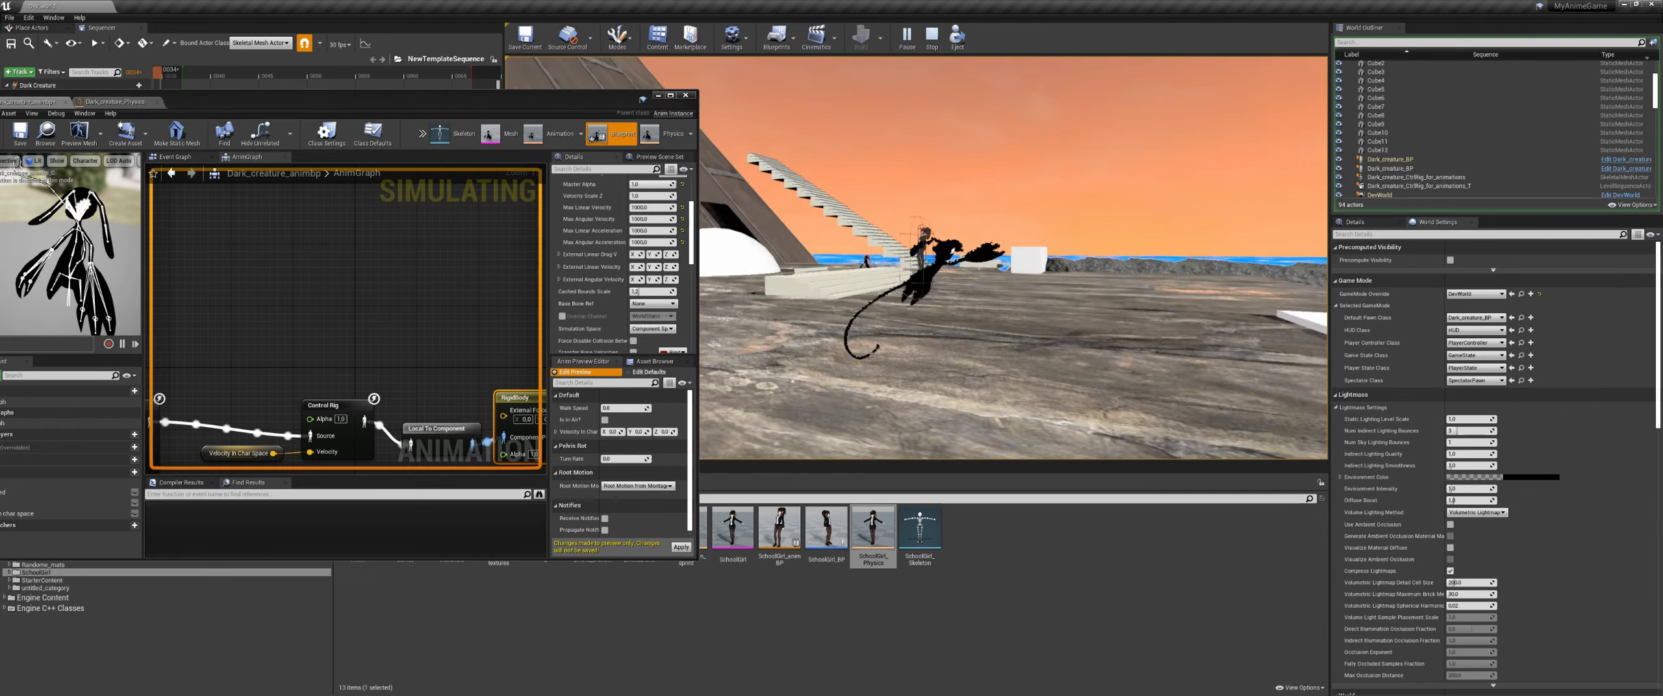
key(w)
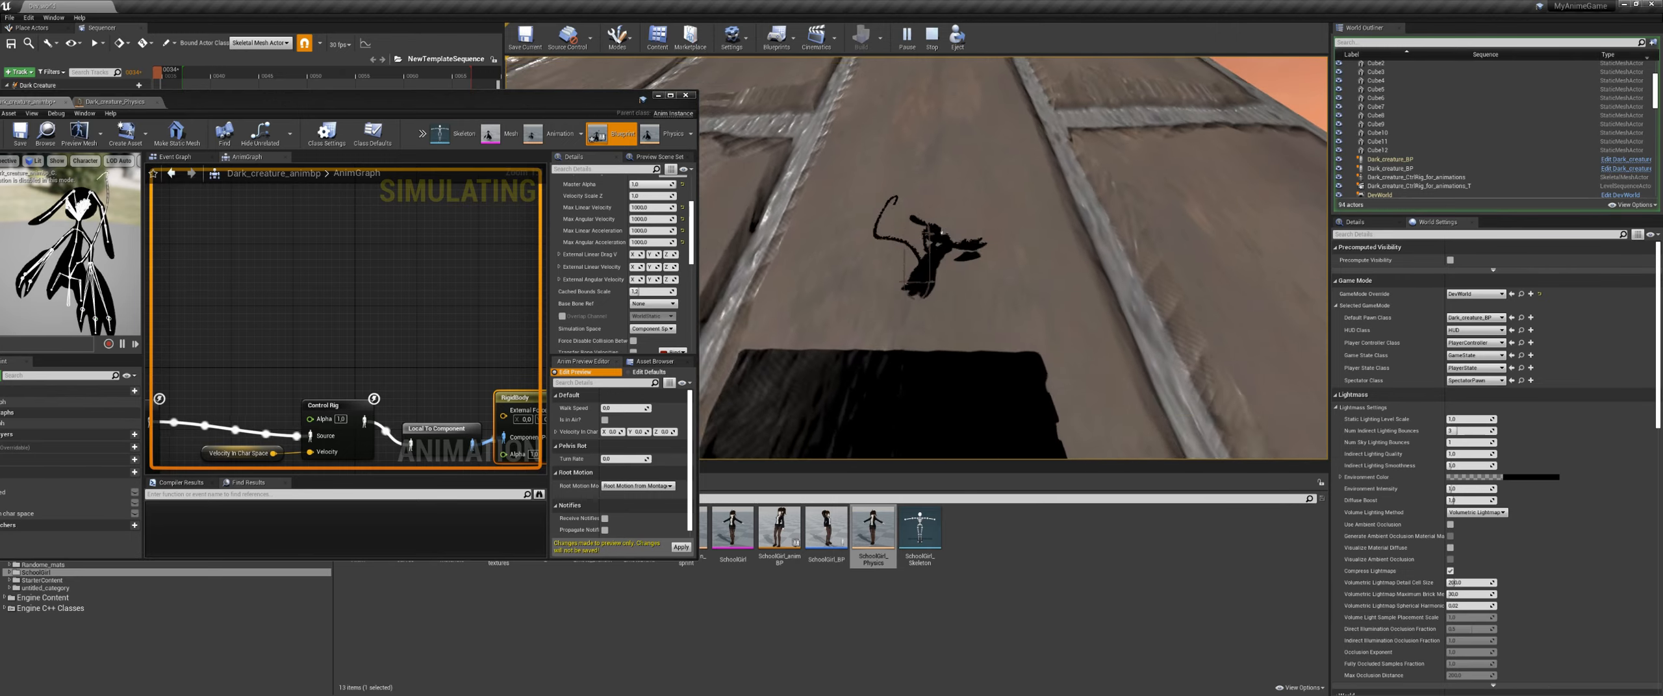
key(w)
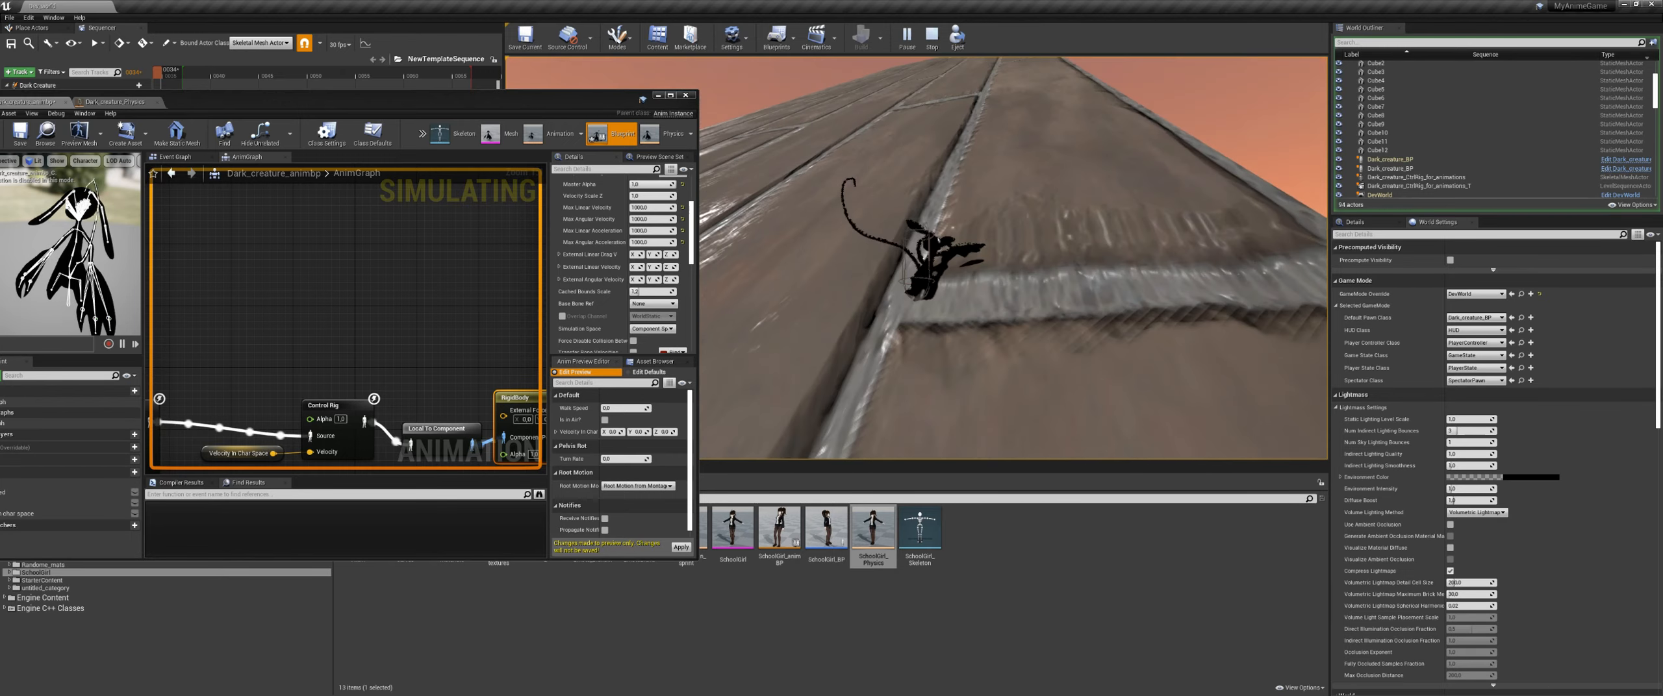
key(w)
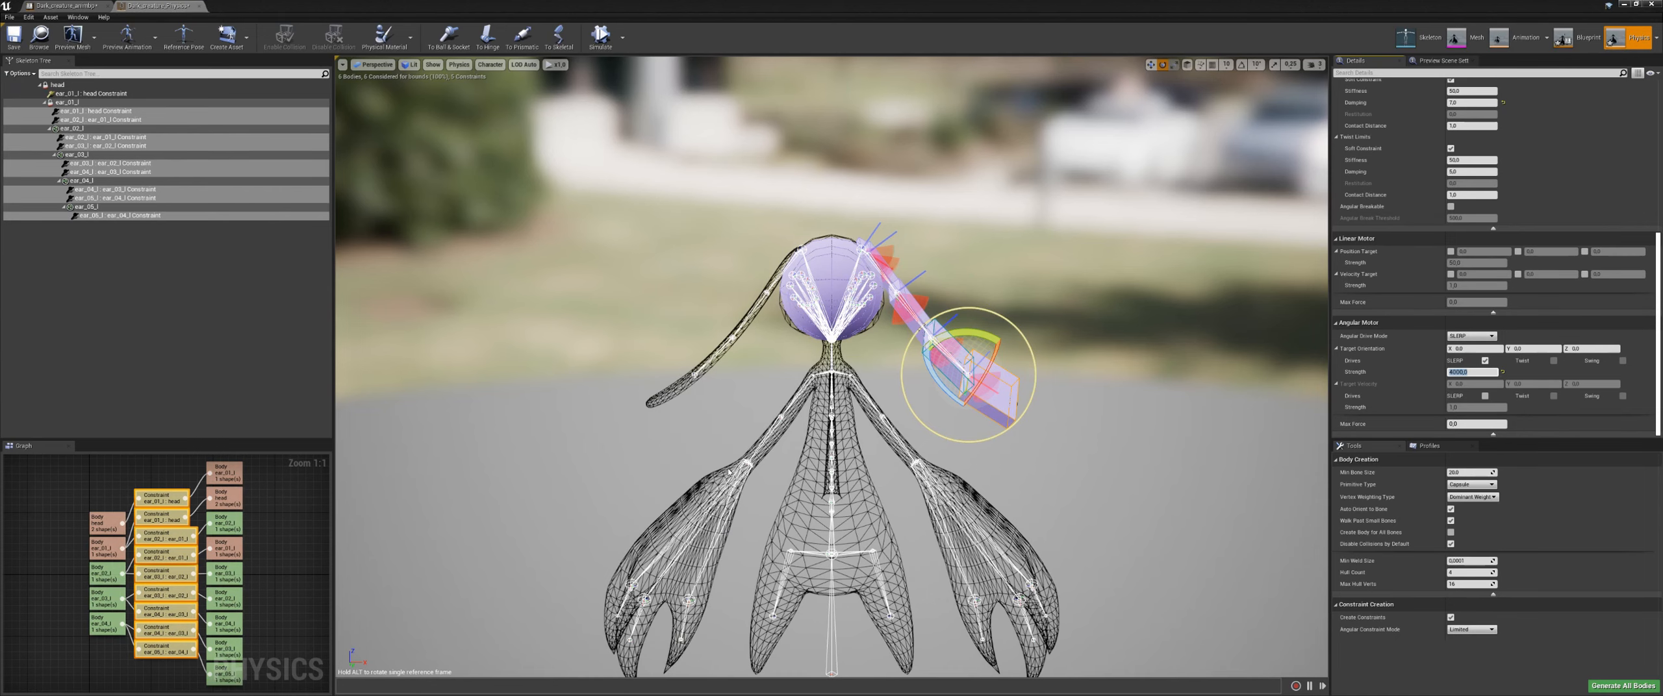
Step: Set the angular motor strength of all left ear constraints to 10000 and test the physics simulation briefly
middle_drag(728, 473, 728, 513)
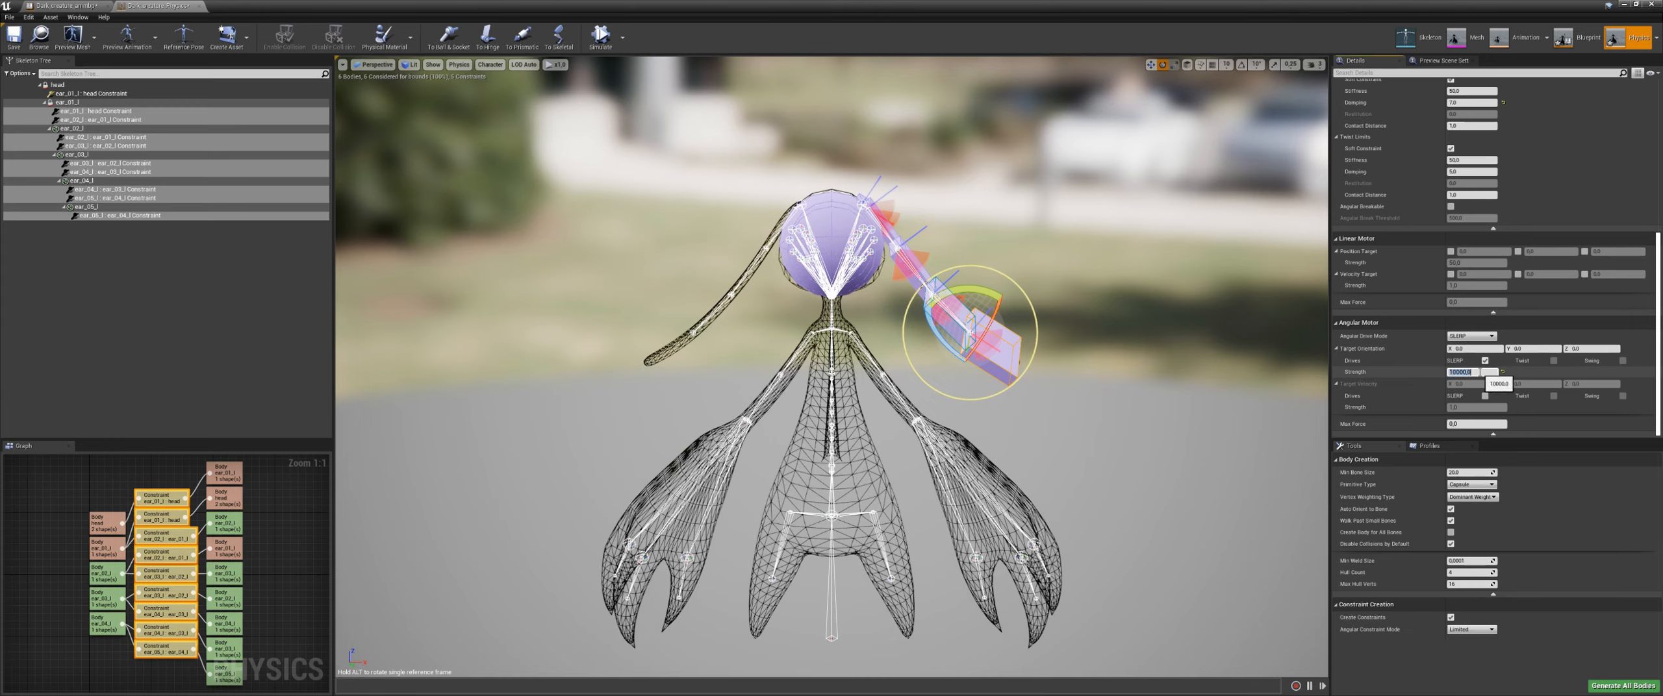
click(600, 38)
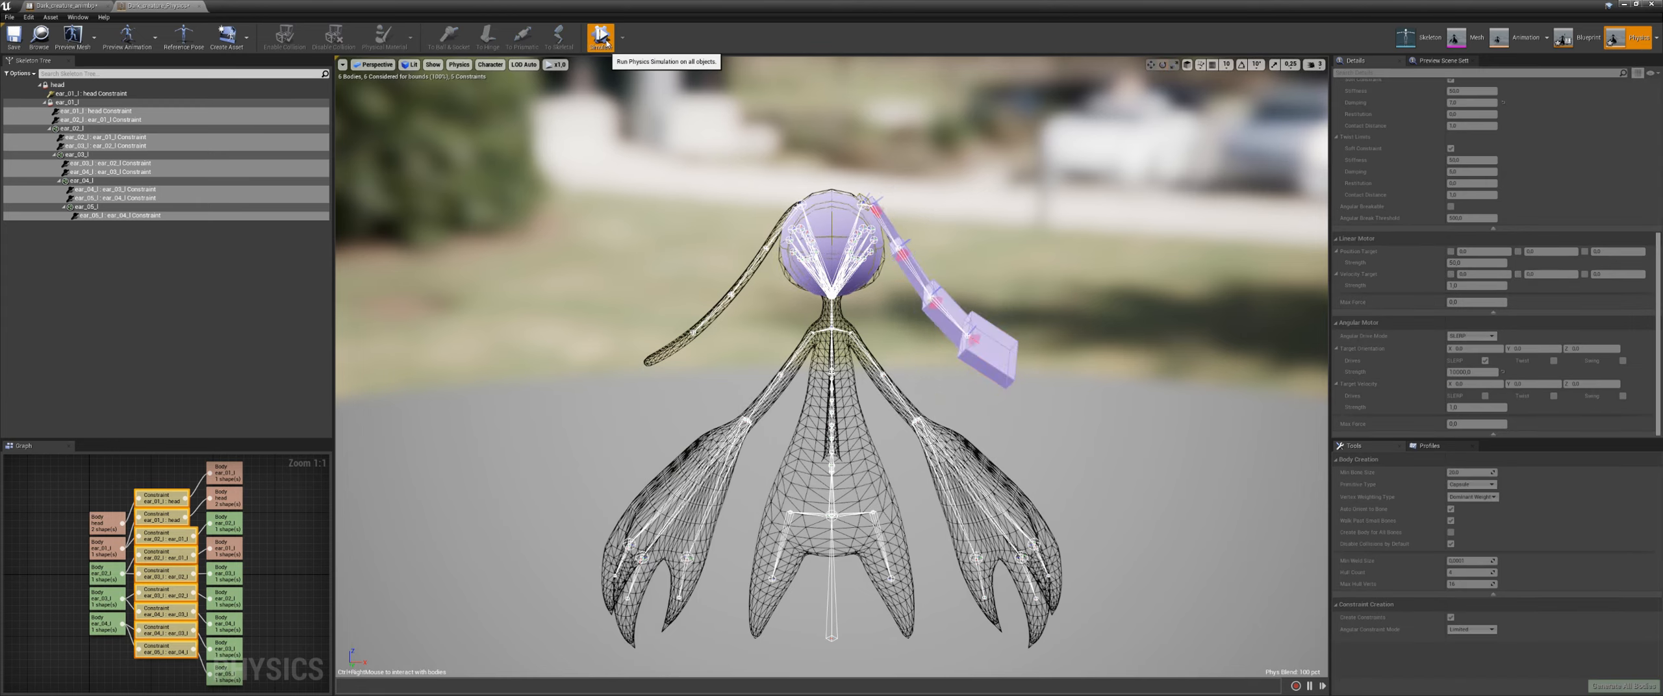
click(604, 40)
click(604, 40)
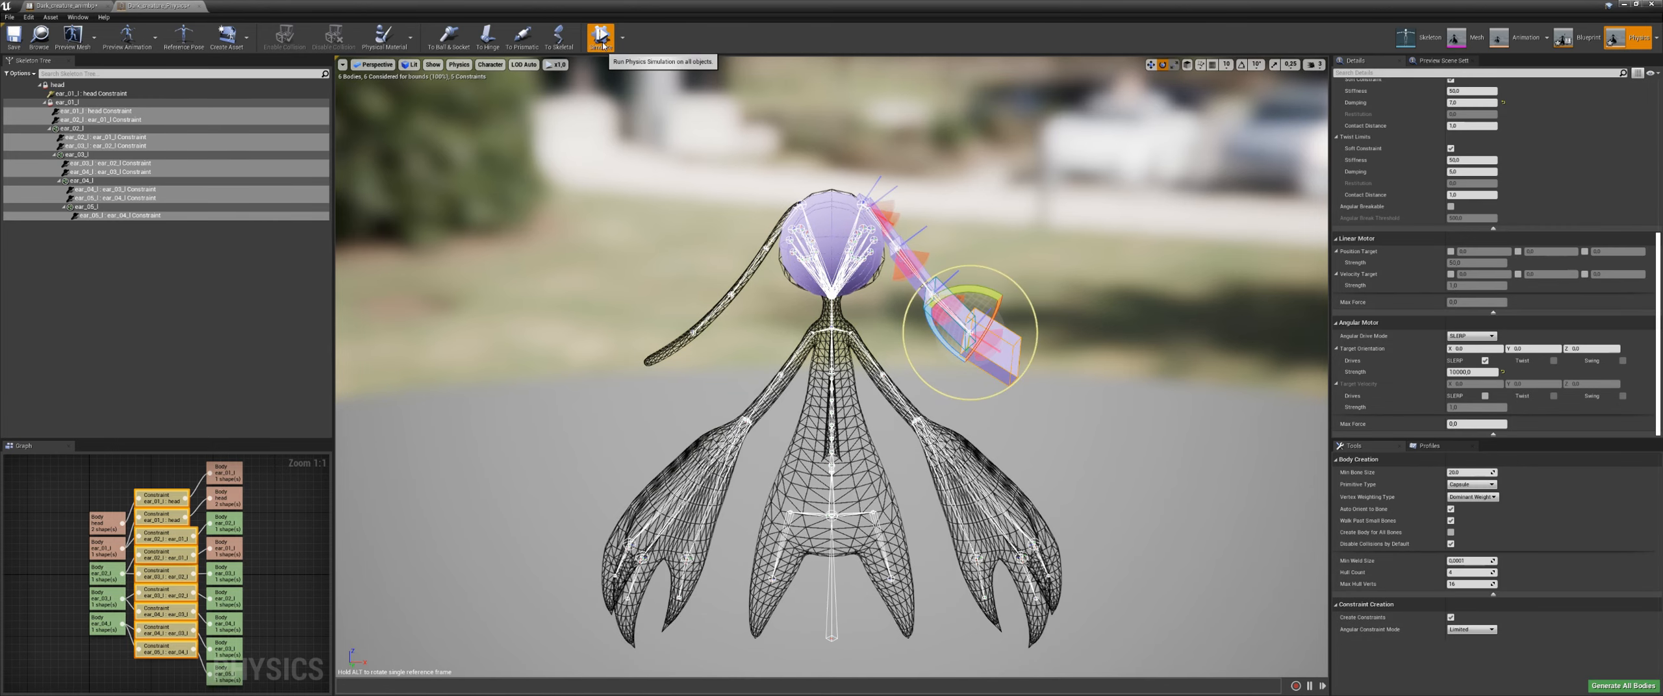
click(604, 41)
Step: Play the level, run the creature across the ground to check the ear's stiffness, and stop the session
drag(859, 5, 348, 162)
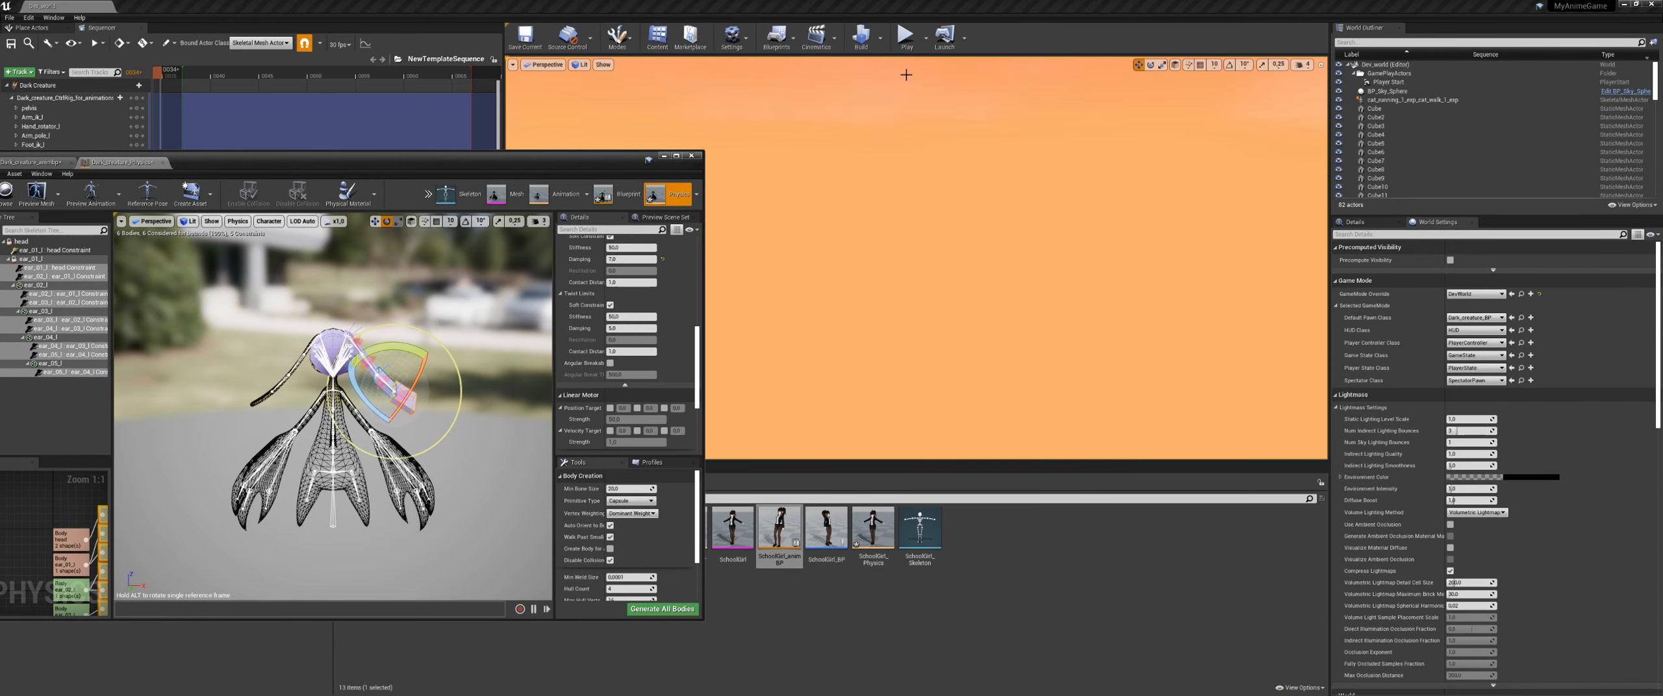
click(906, 39)
key(w)
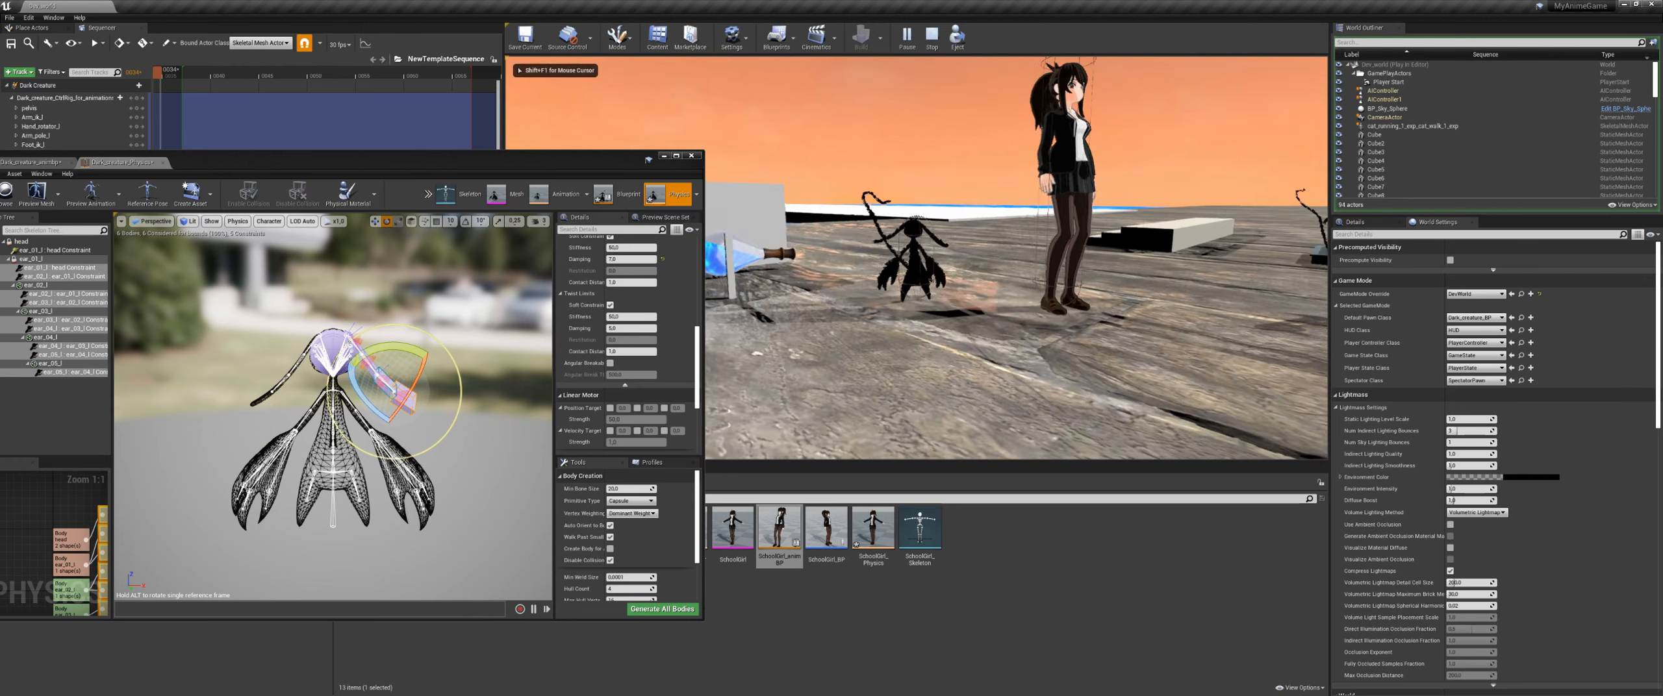
key(w)
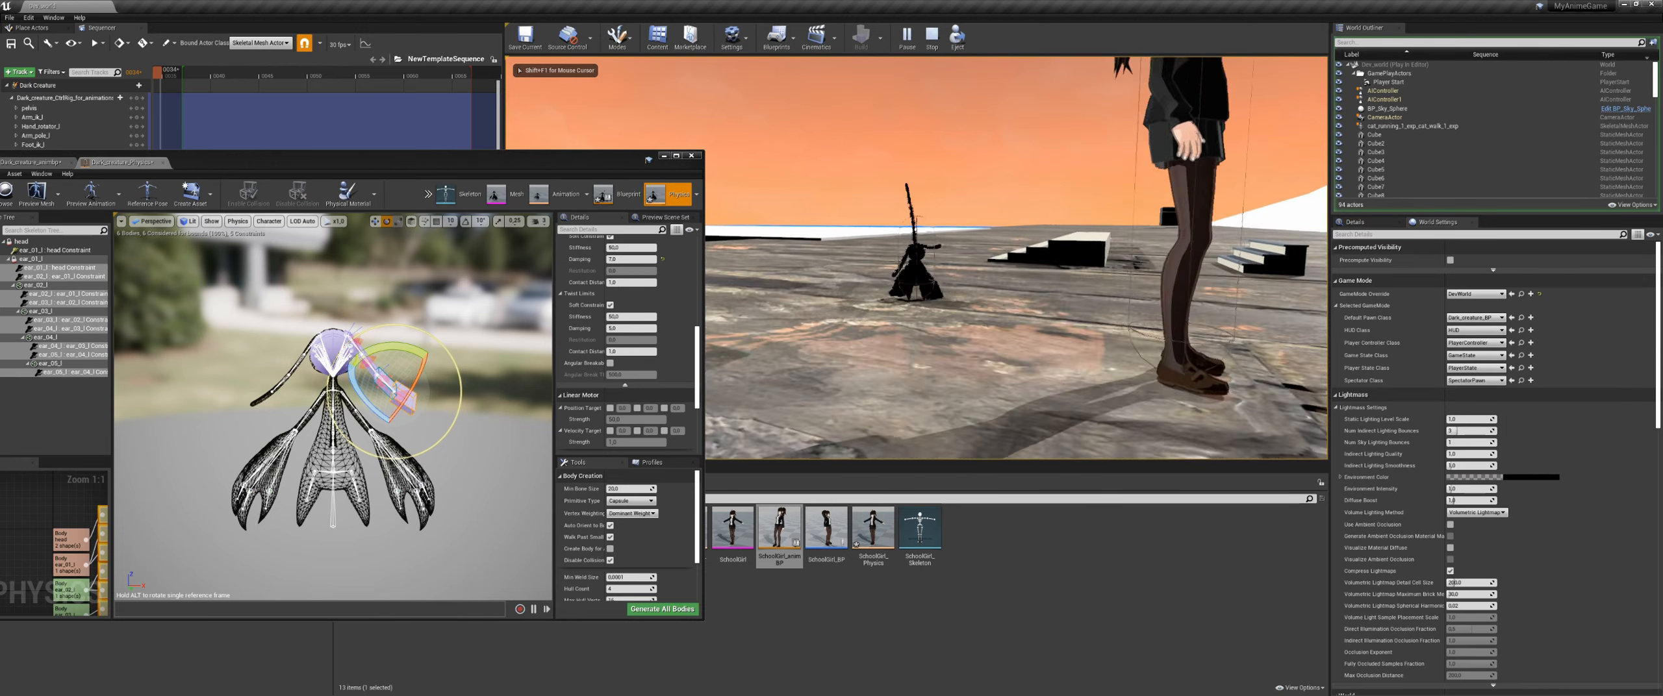
key(a)
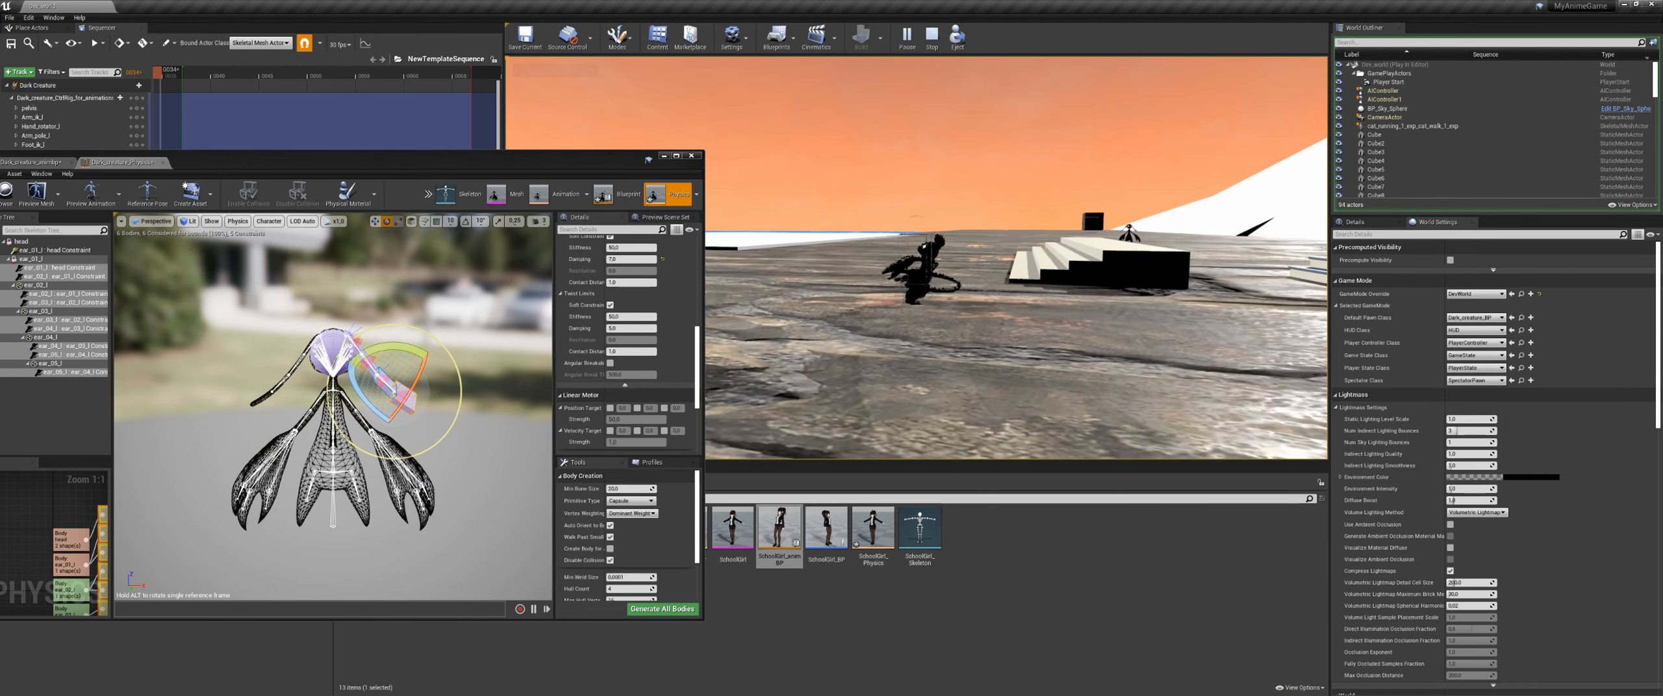
key(w)
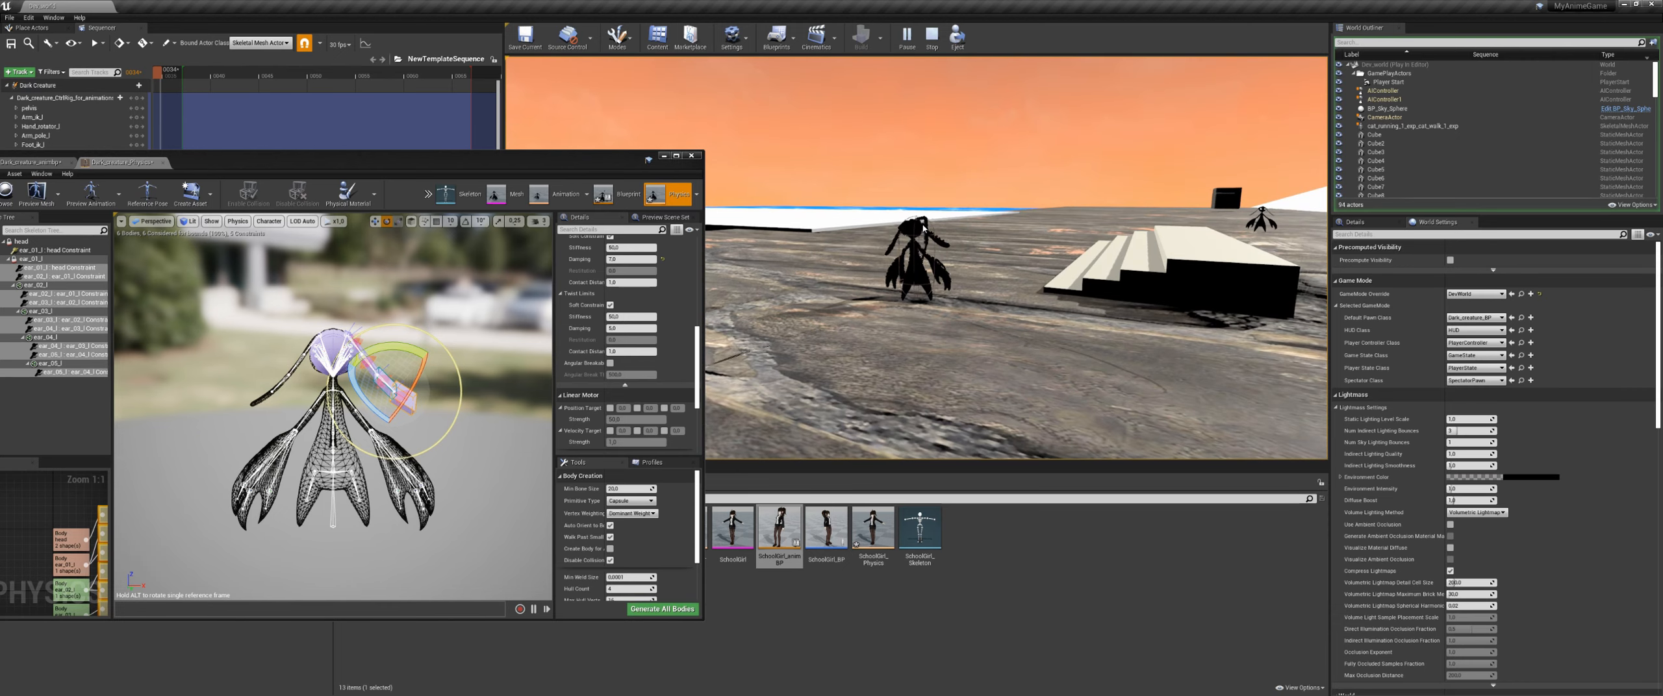
key(Escape)
Step: Replay the level, run the creature up the stairs and jump off to watch the ear in the air
click(906, 37)
key(w)
key(w)
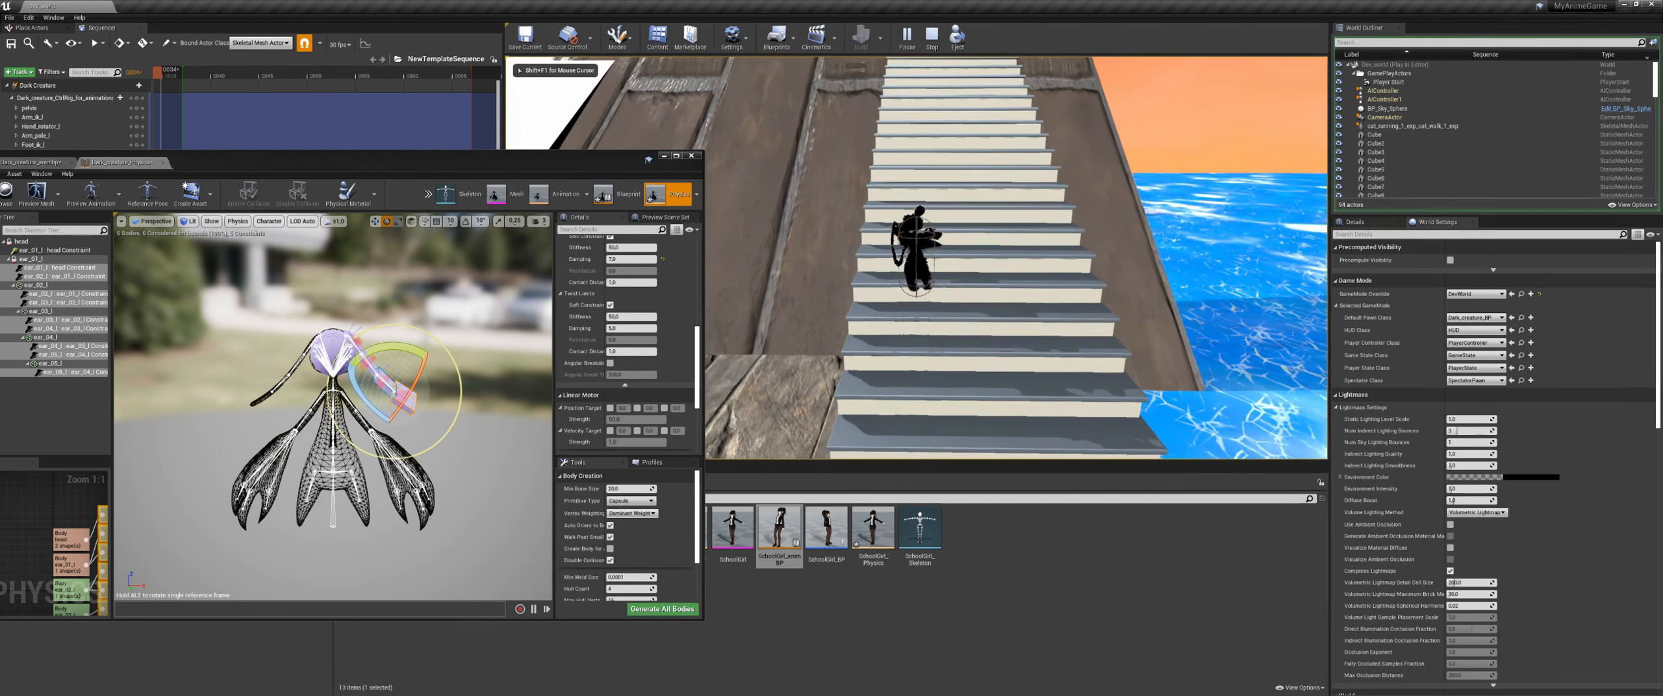
key(space)
key(d)
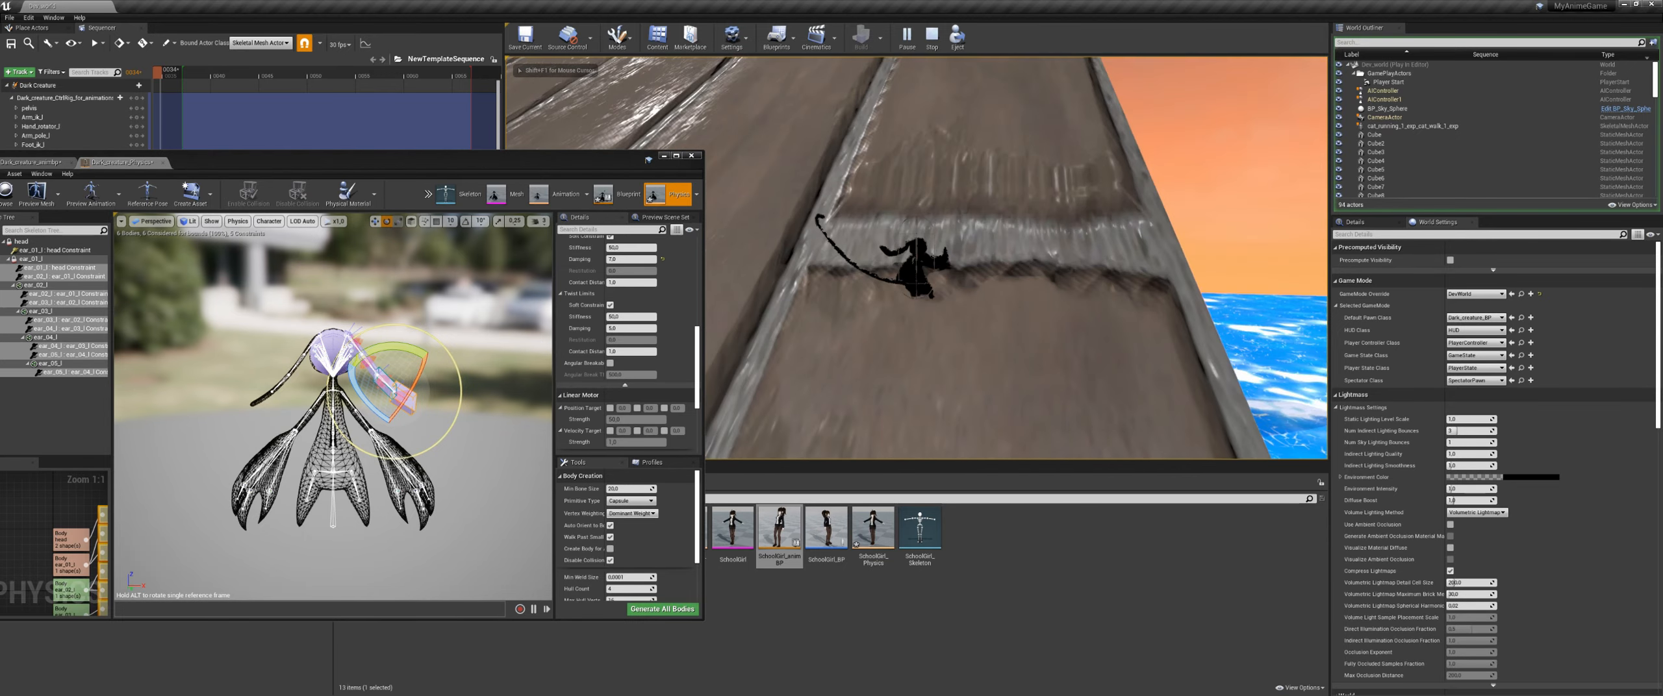
key(d)
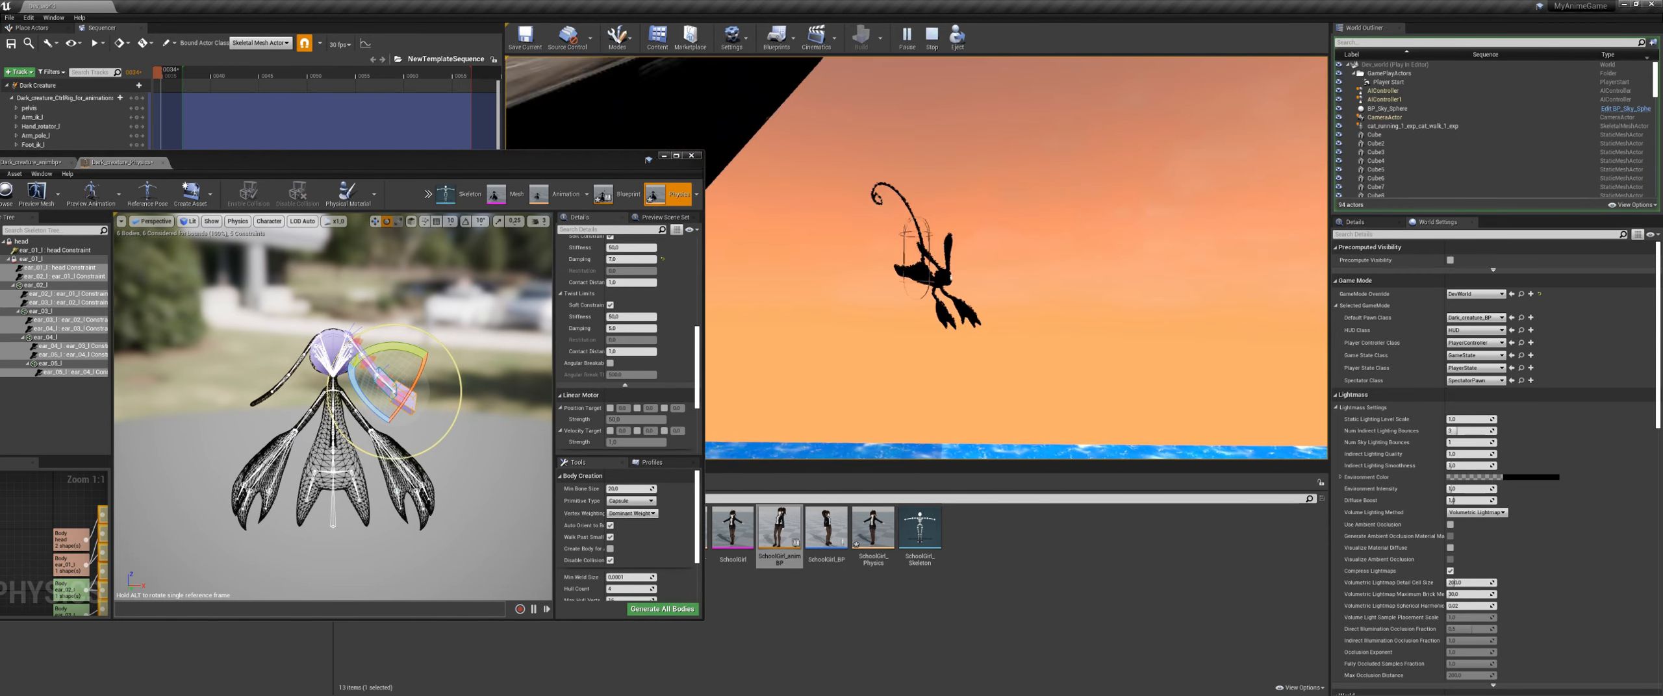
key(d)
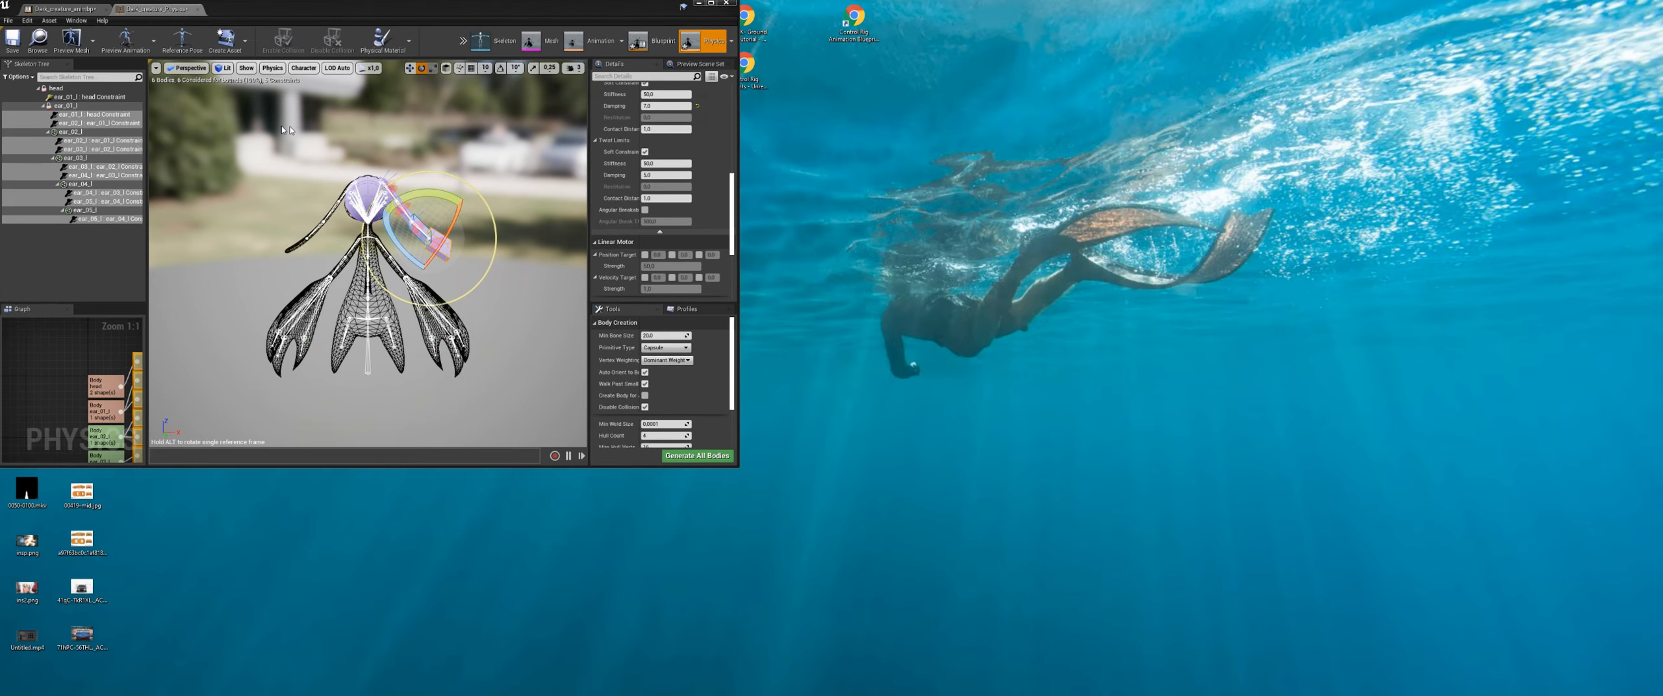
Step: Set the RigidBody node's Component Linear Acc Scale and Component Linear Vel Scale to 1 on all three axes
double_click(66, 5)
click(67, 4)
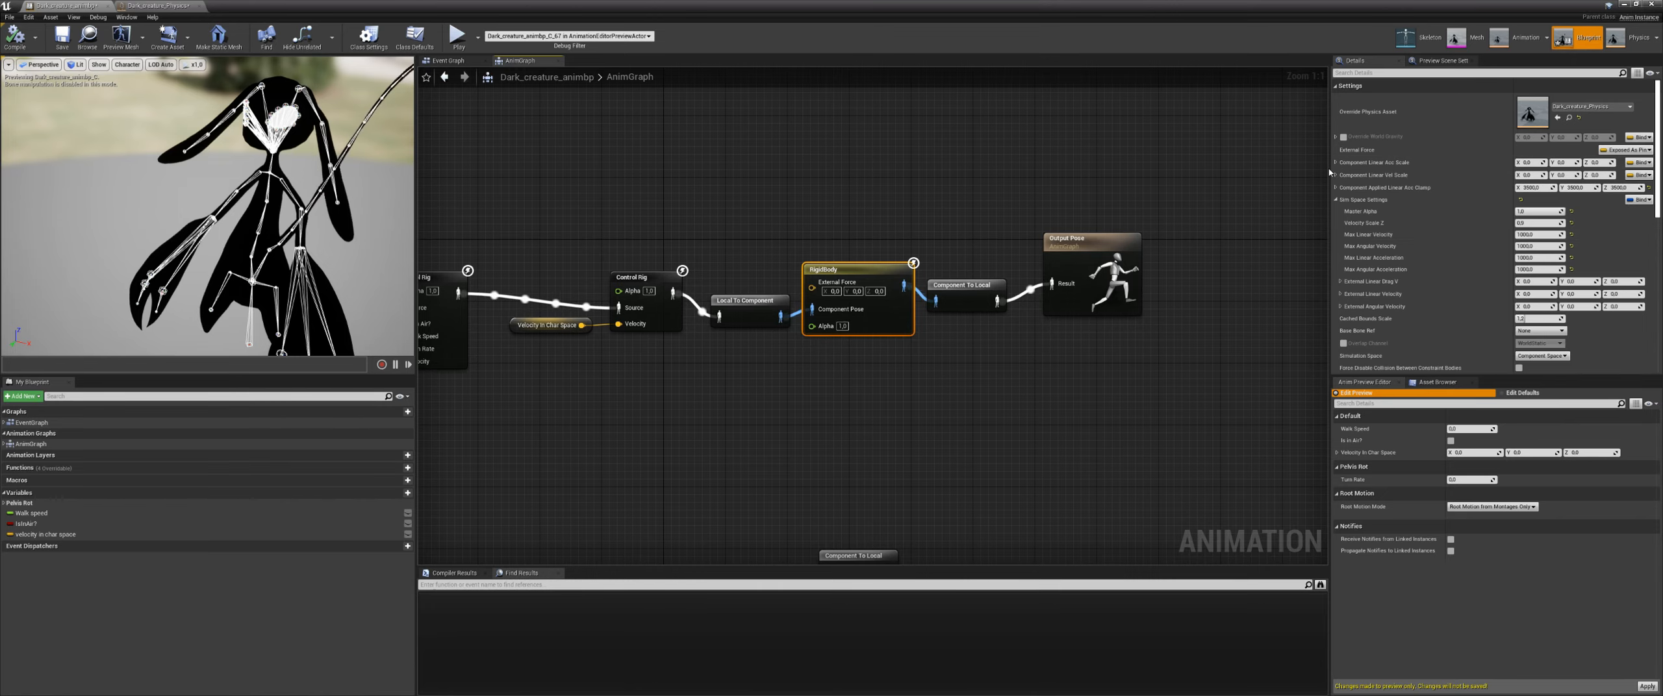
drag(1327, 168, 1213, 170)
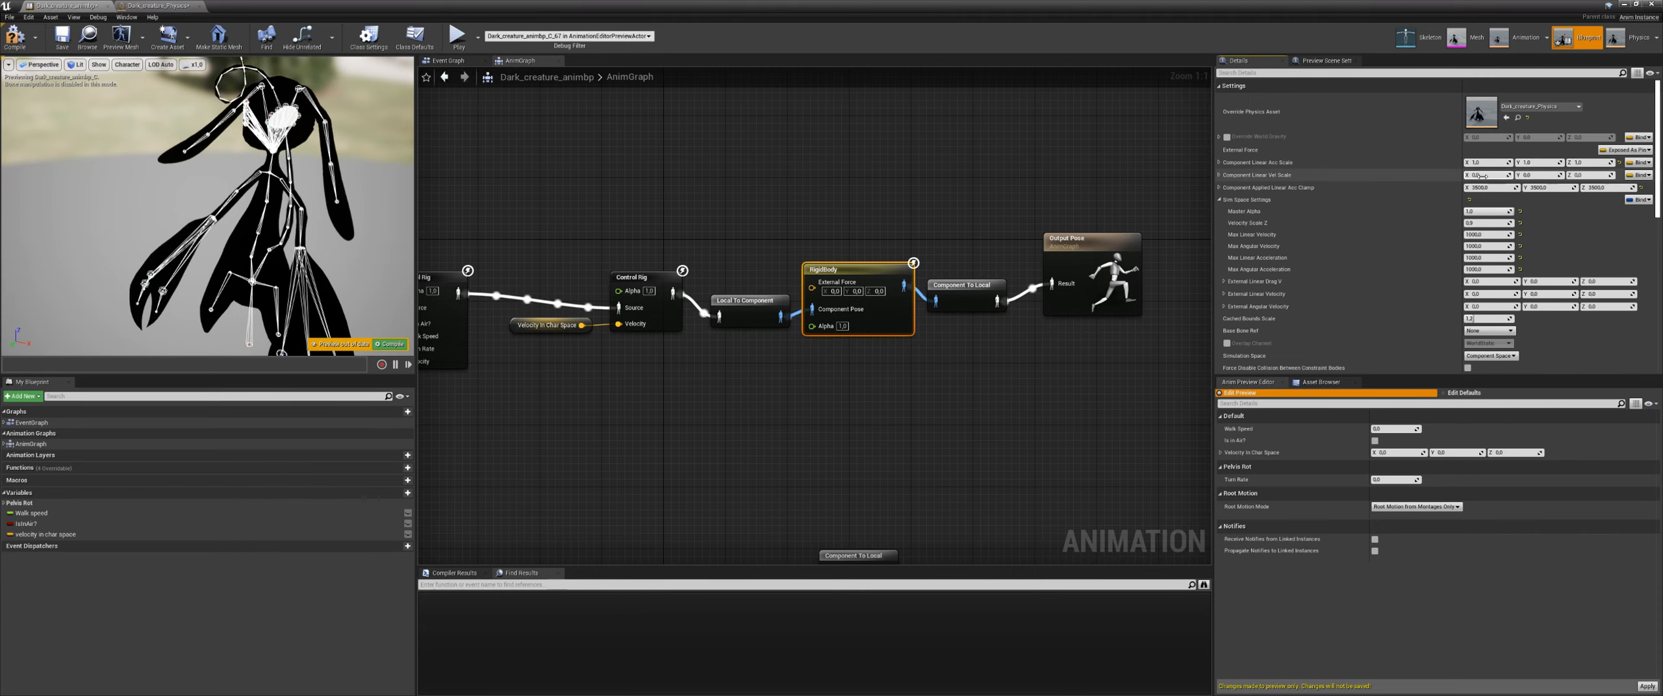
key(Tab)
text(1)
key(Tab)
text(1)
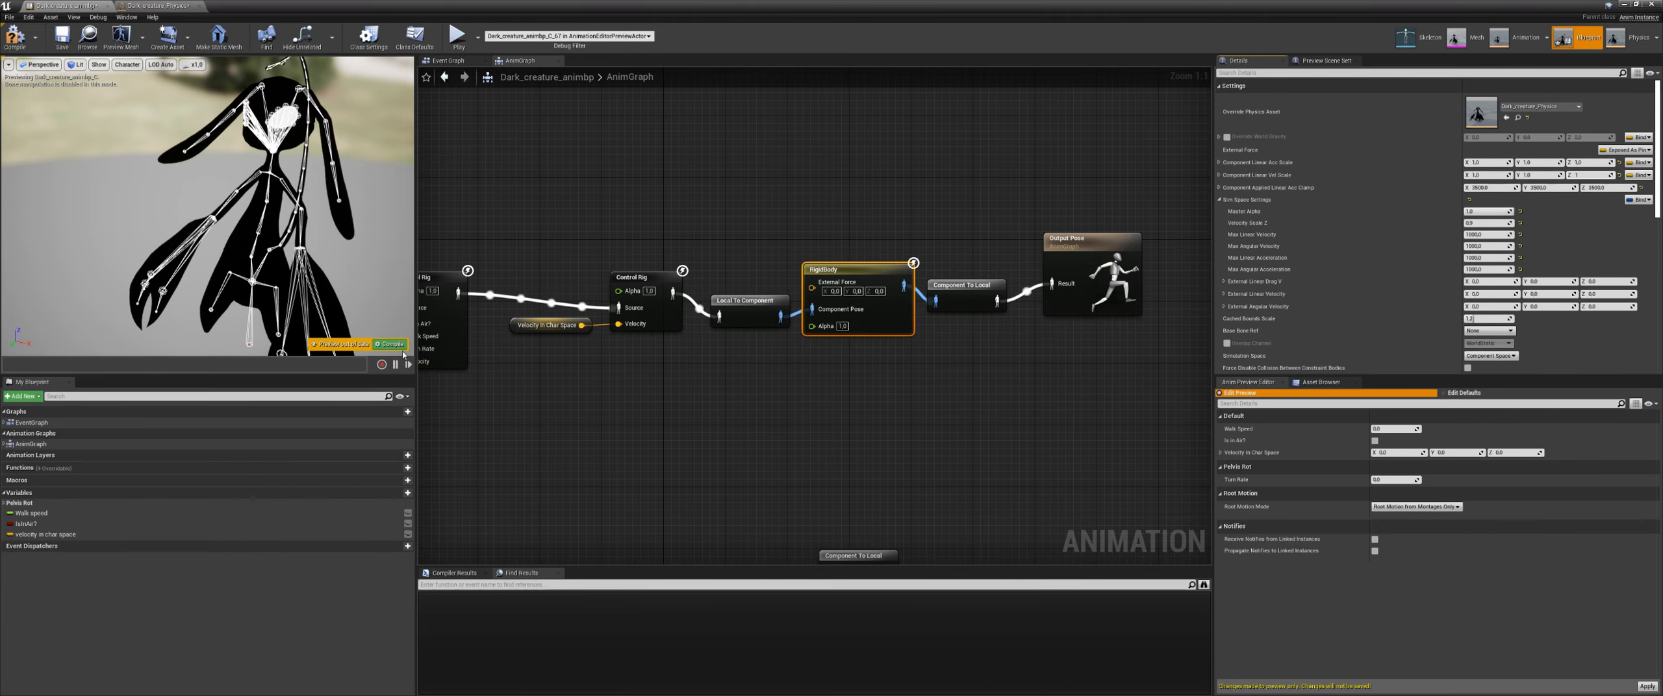
Step: Compile the animation blueprint, play the level, and run the creature up the stairs and off the edge to watch the ear
click(392, 345)
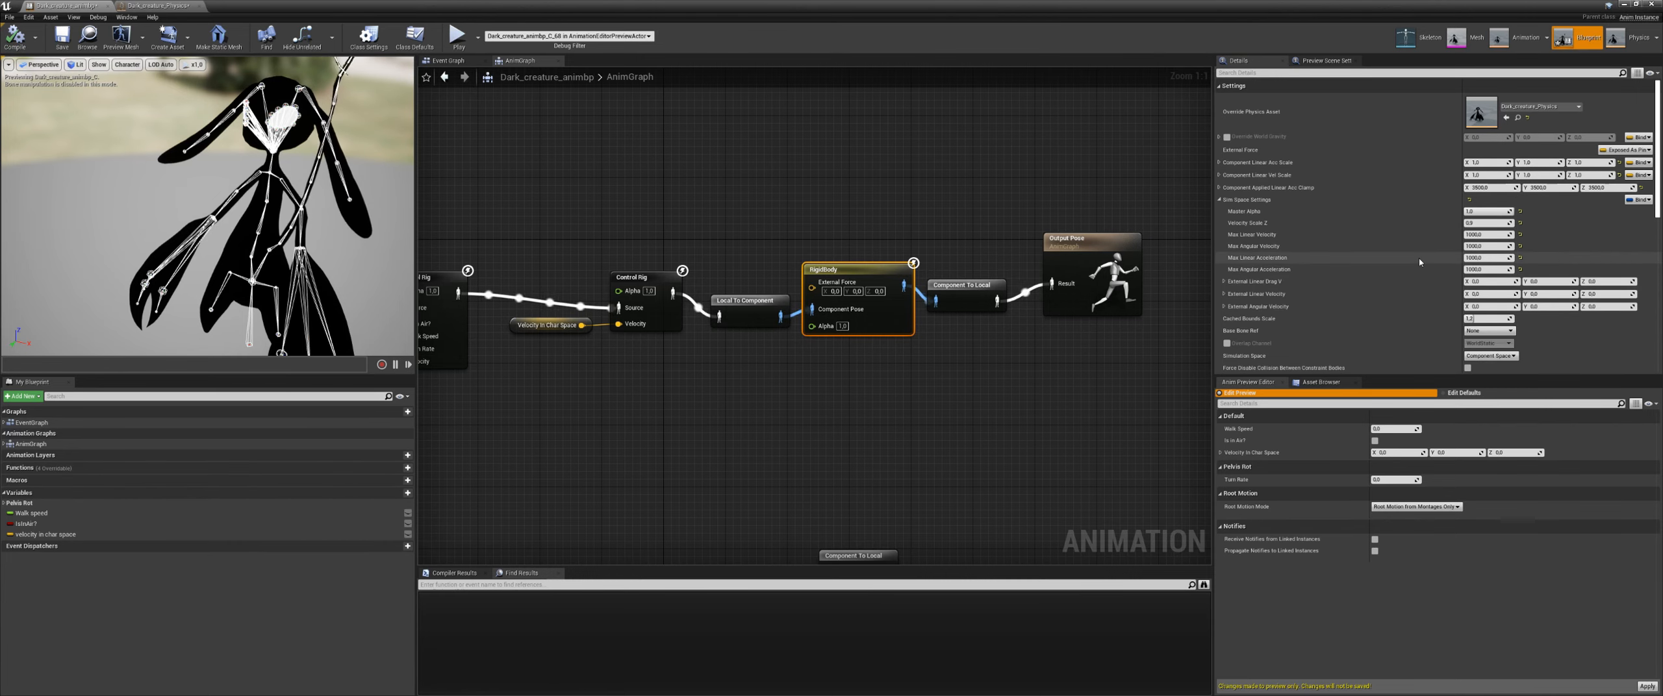
drag(907, 5, 342, 90)
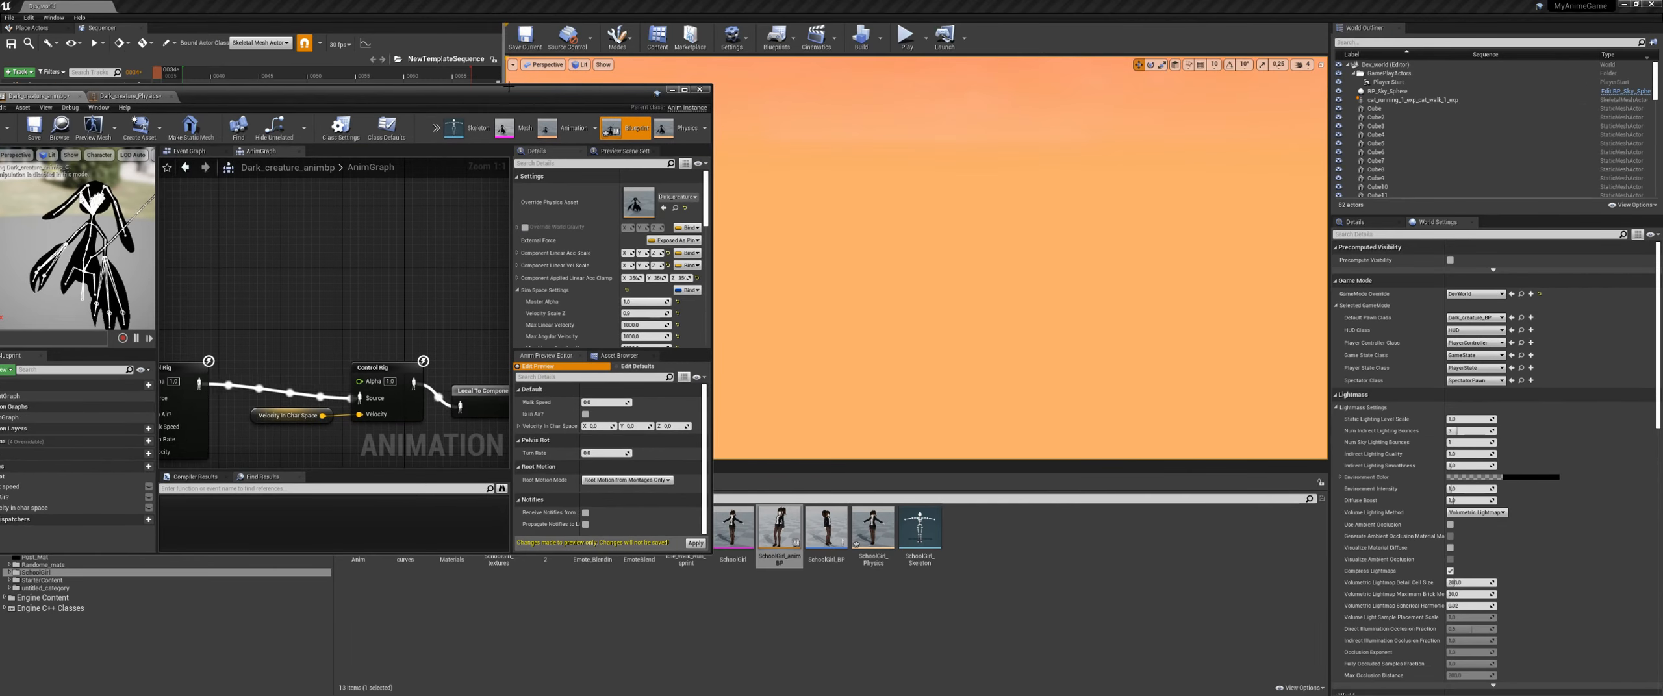
drag(504, 83, 452, 67)
click(906, 36)
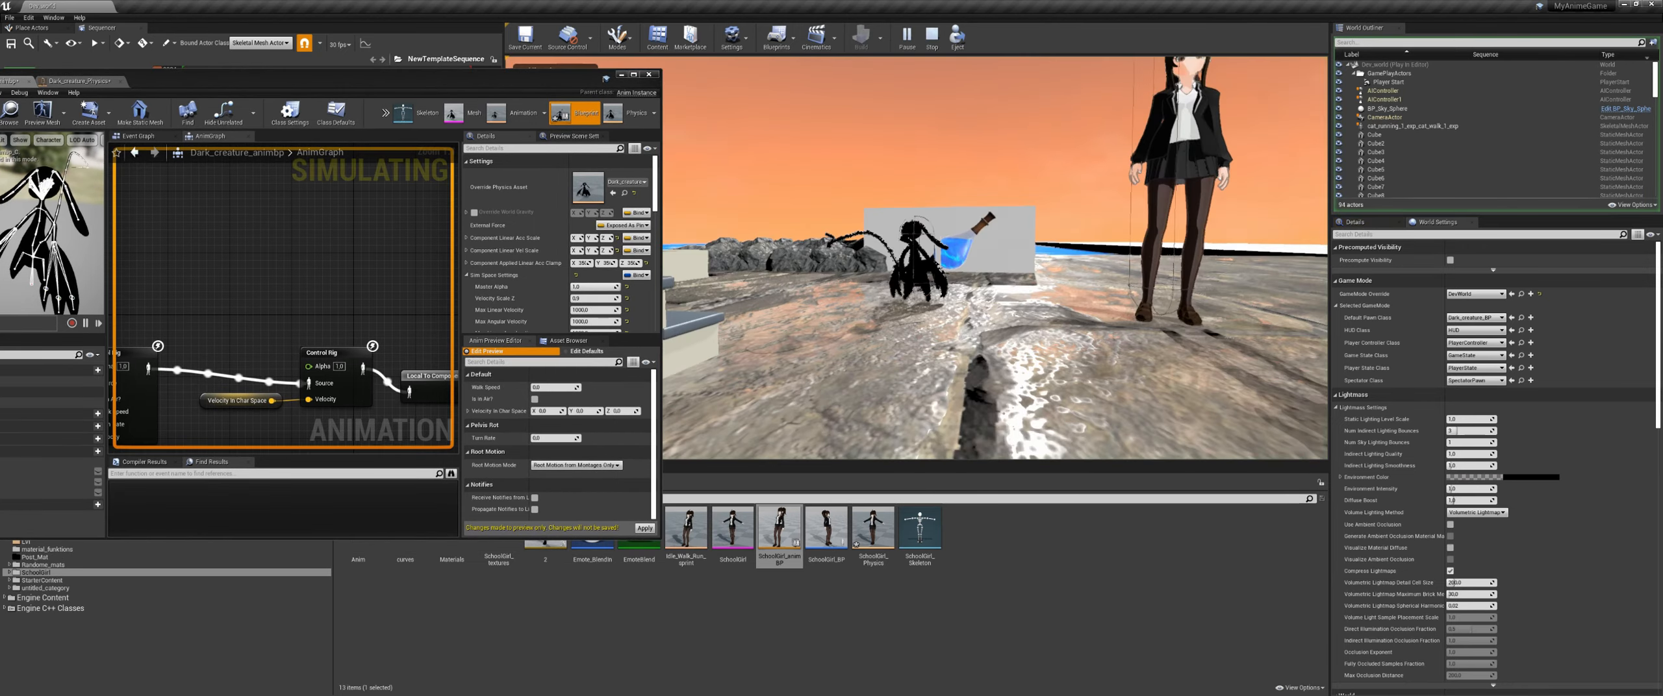
key(w)
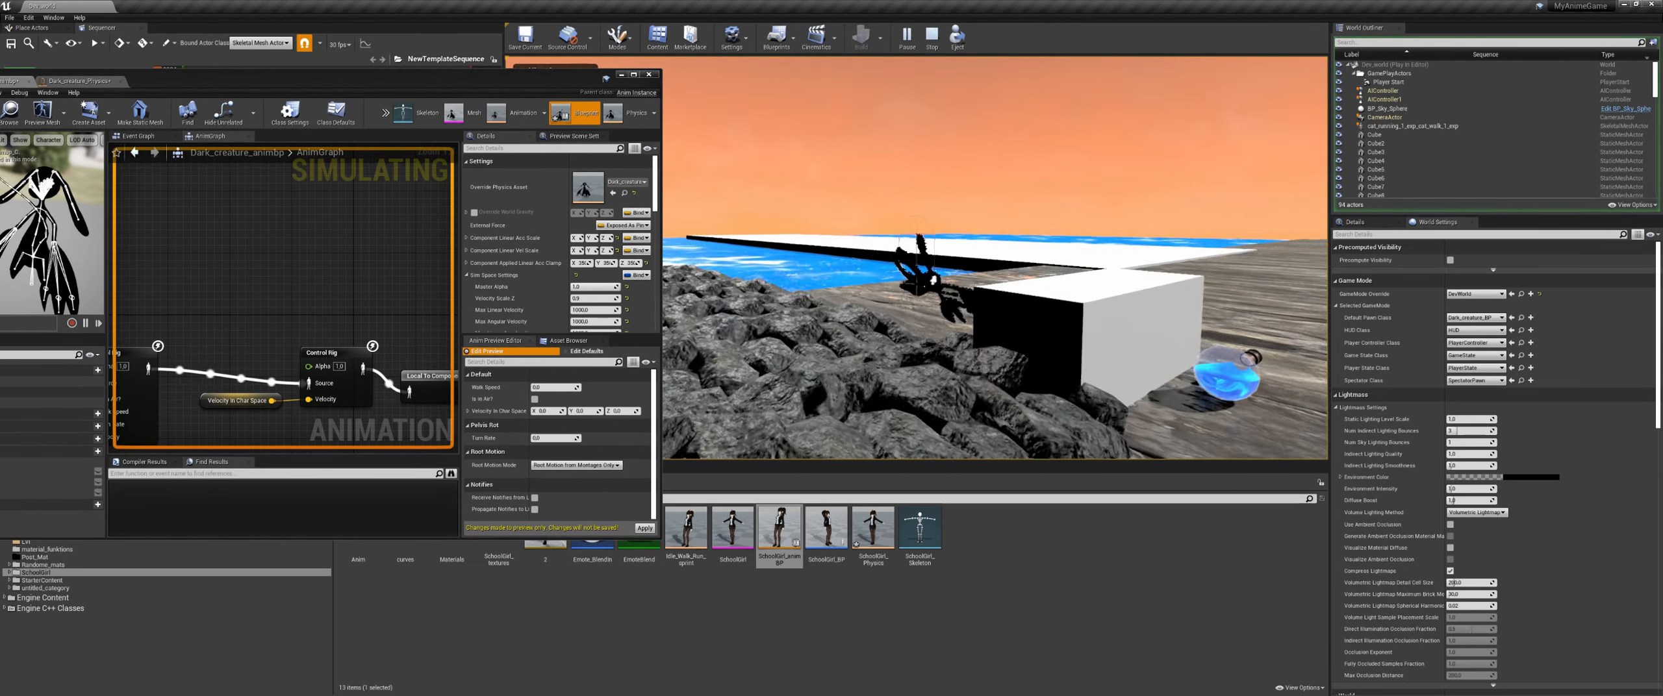
key(w)
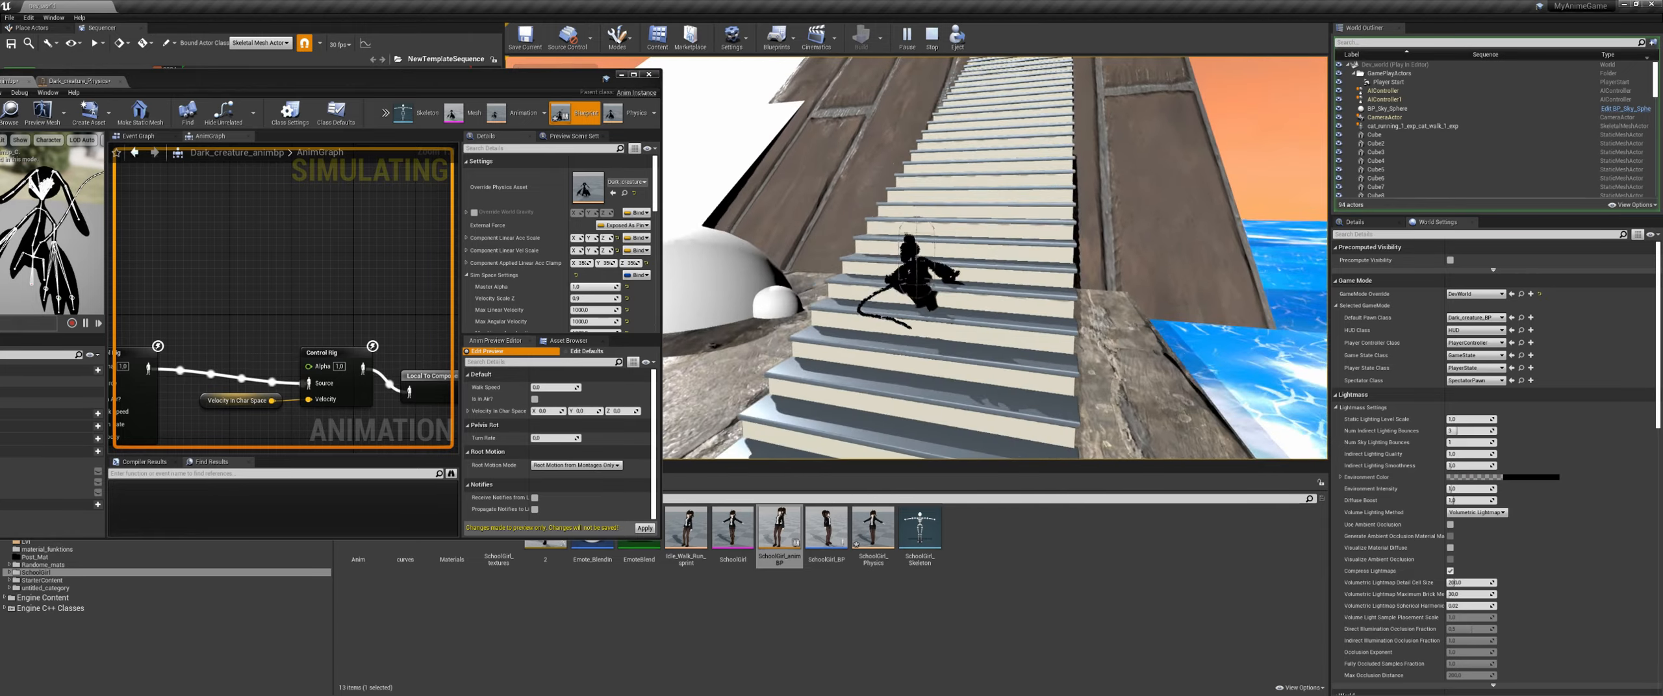
key(w)
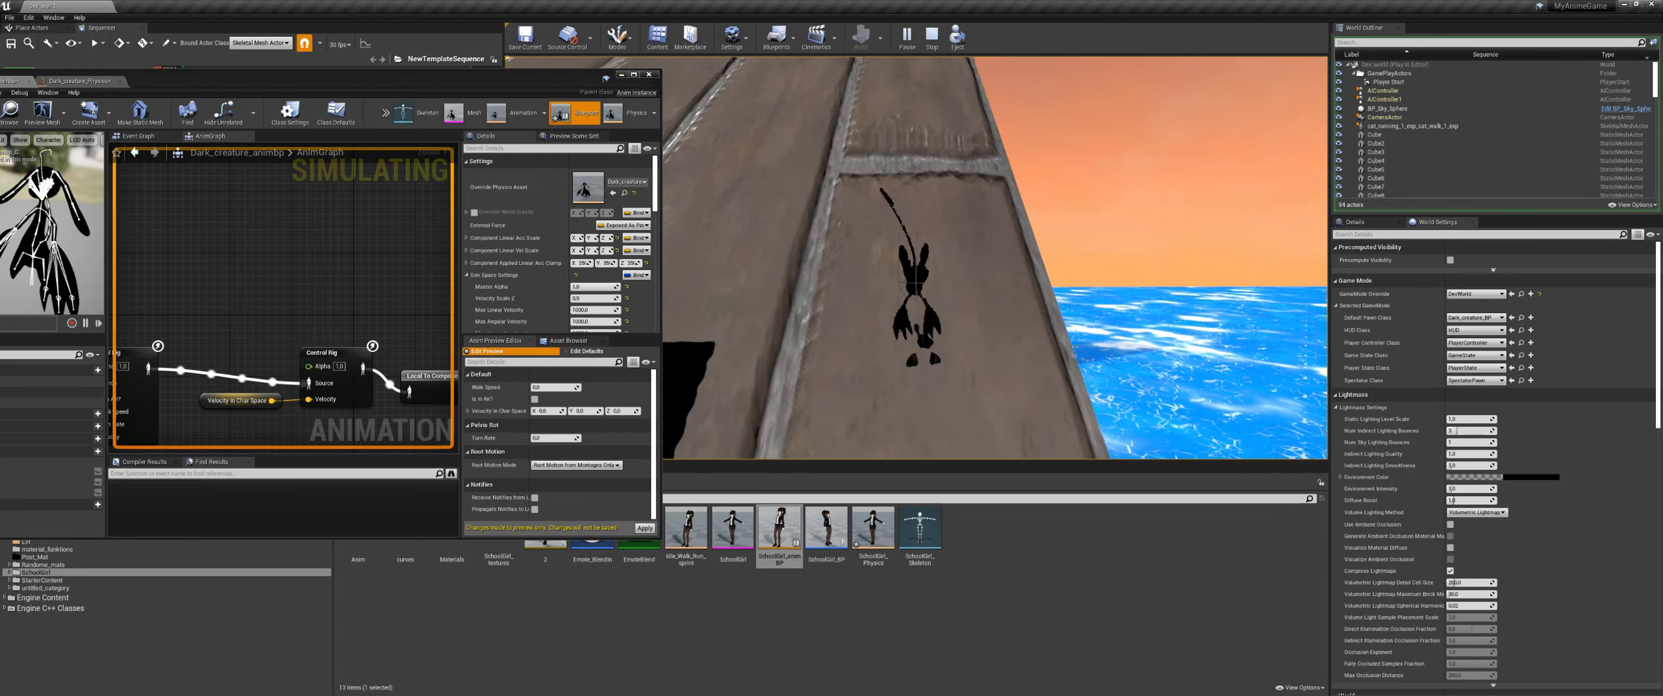
key(w)
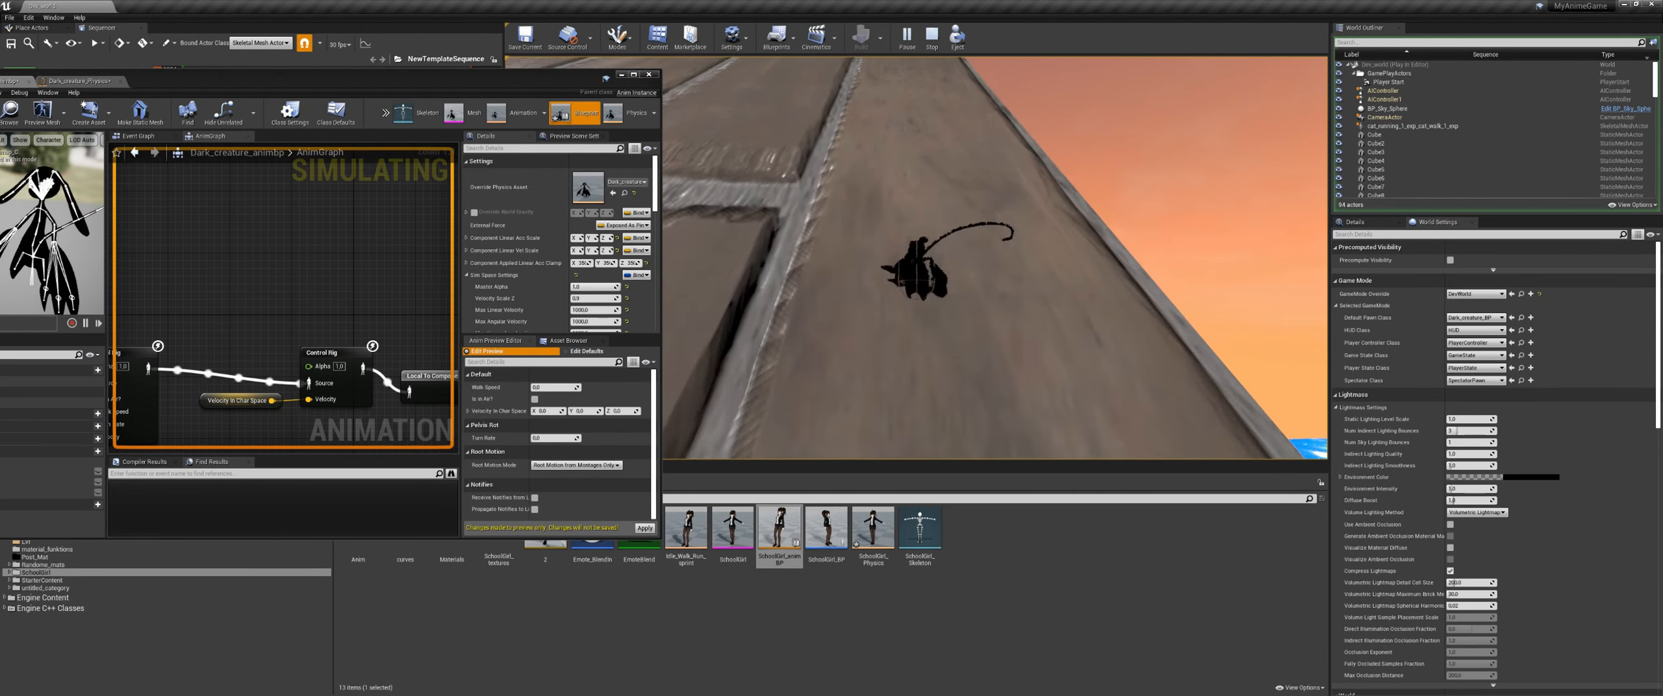
key(w)
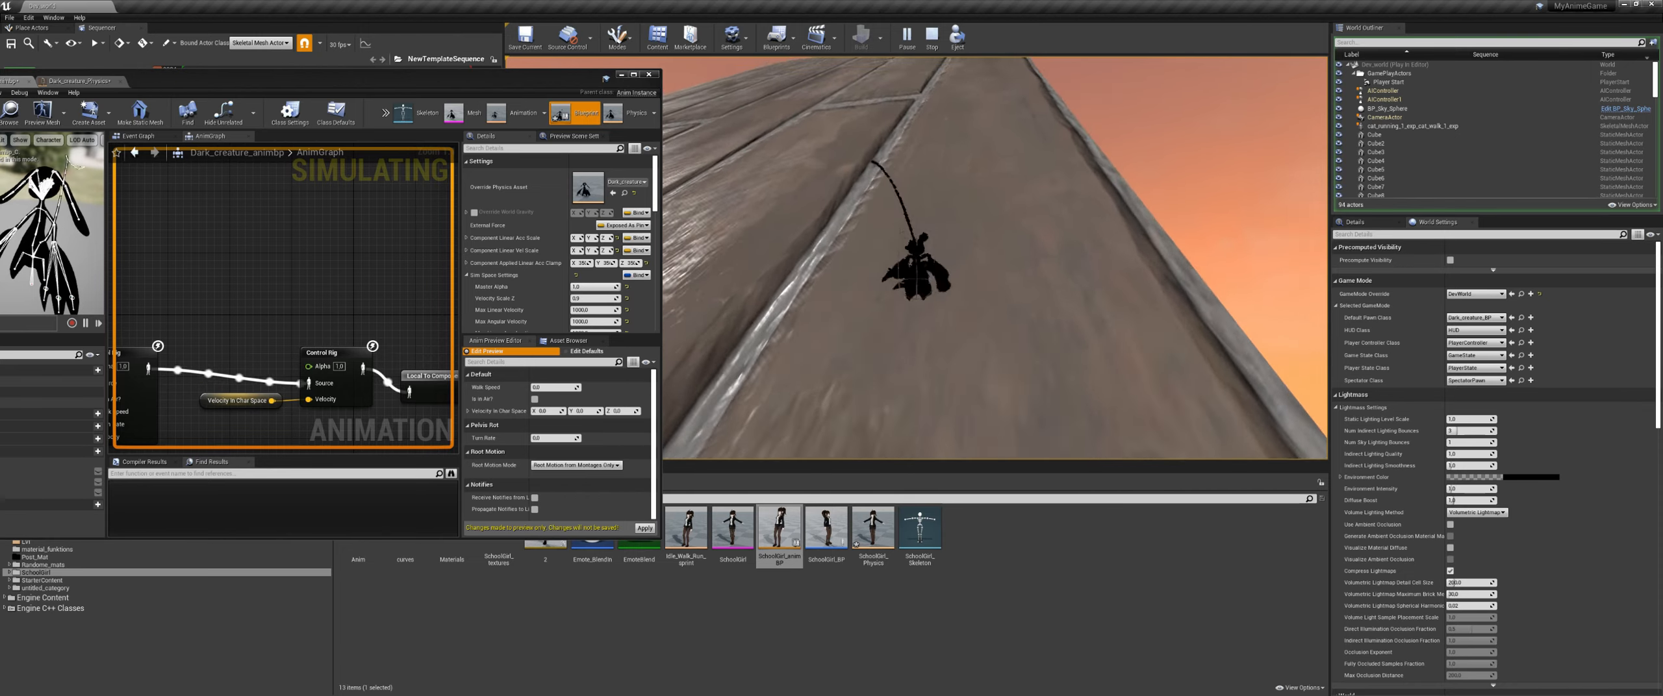
key(w)
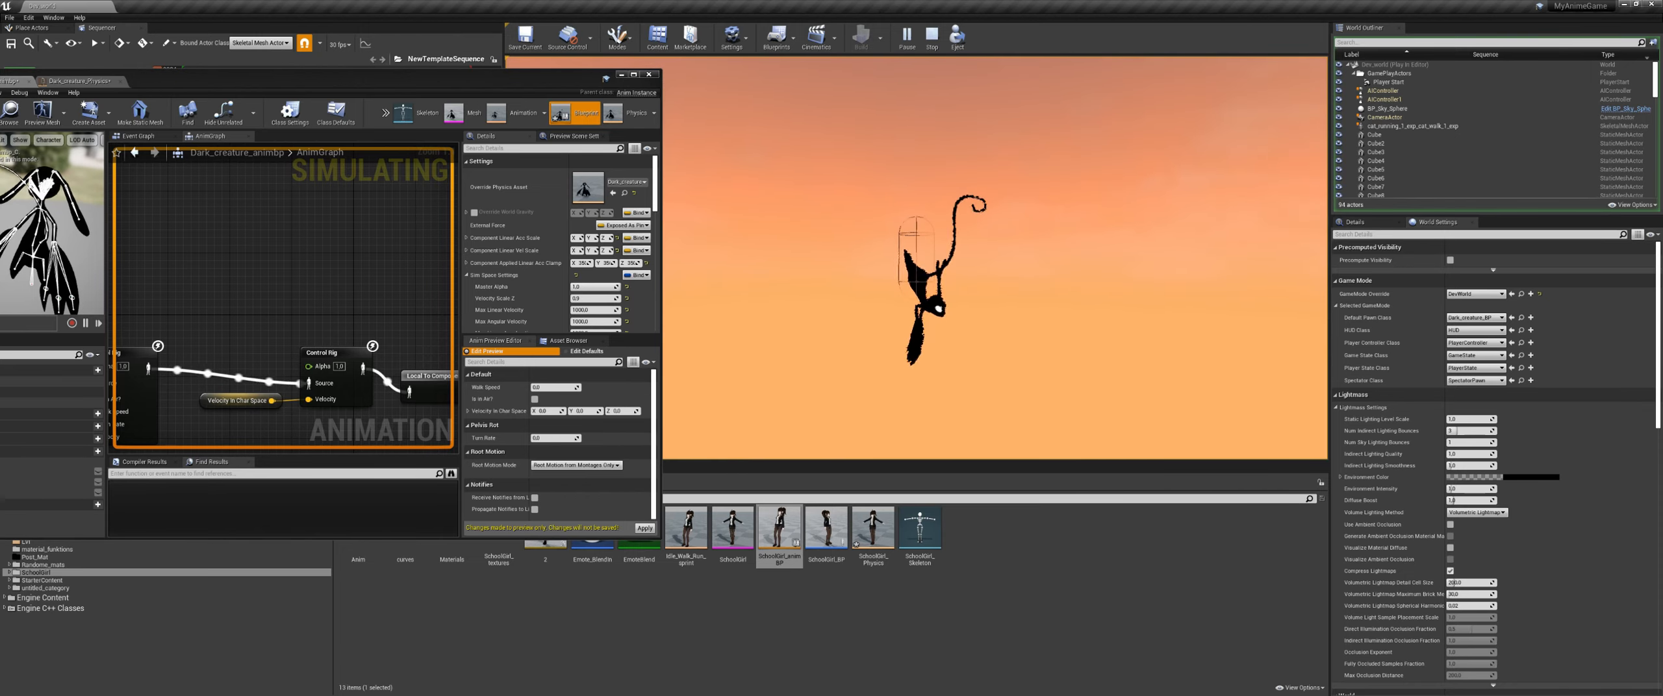
key(w)
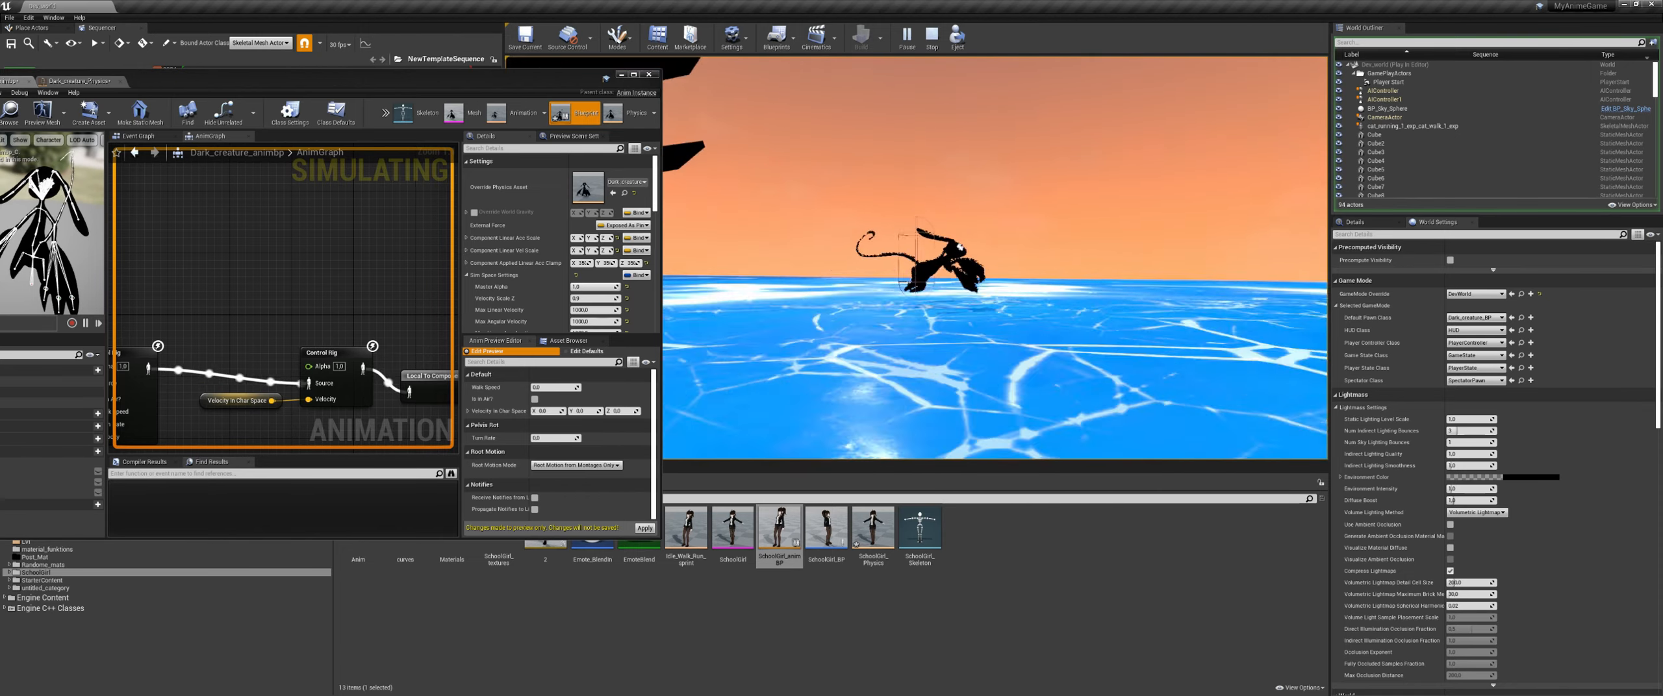
key(d)
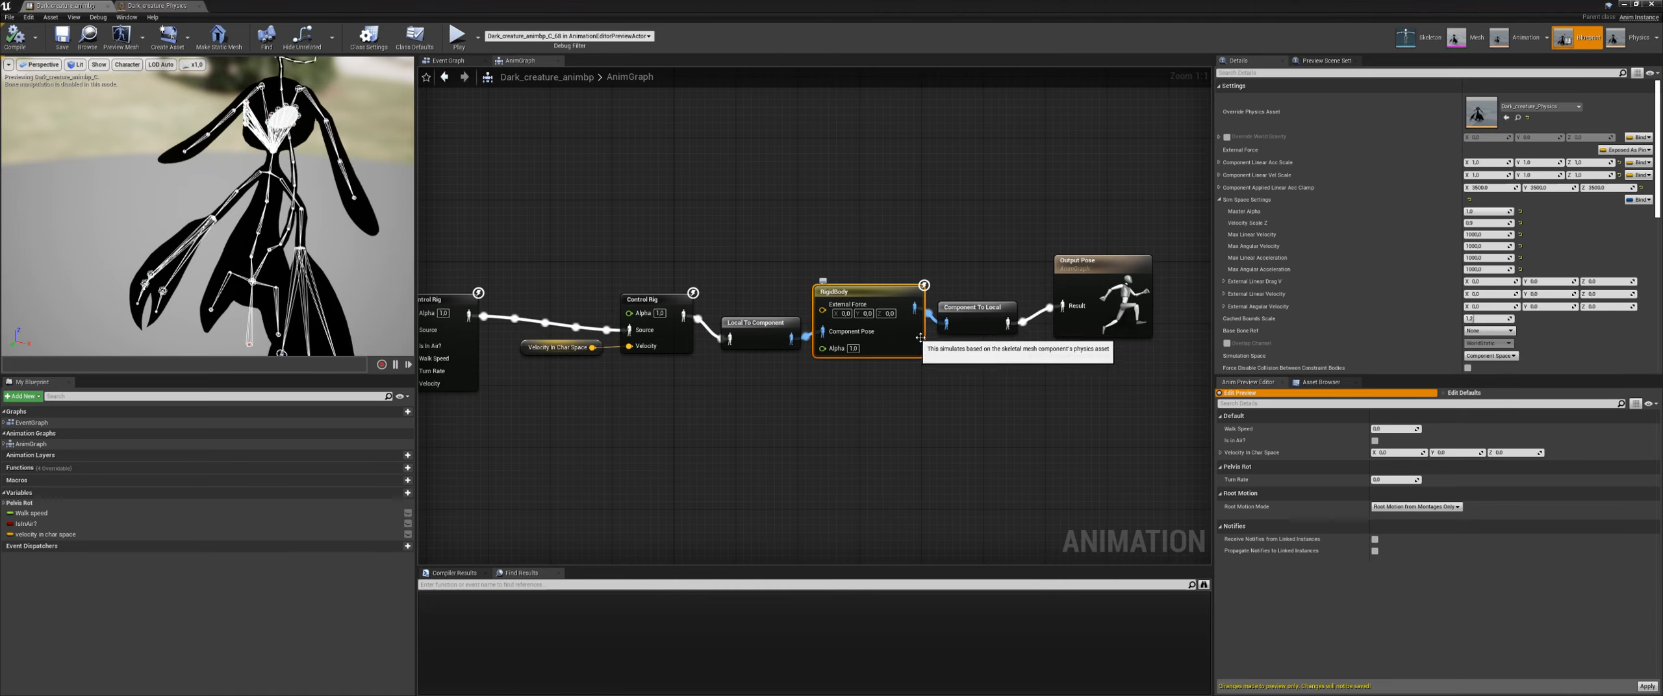
Step: Review the RigidBody node's remaining settings, including Sim Space Settings, Simulation Space and Alpha
scroll(1316, 250, down, 3)
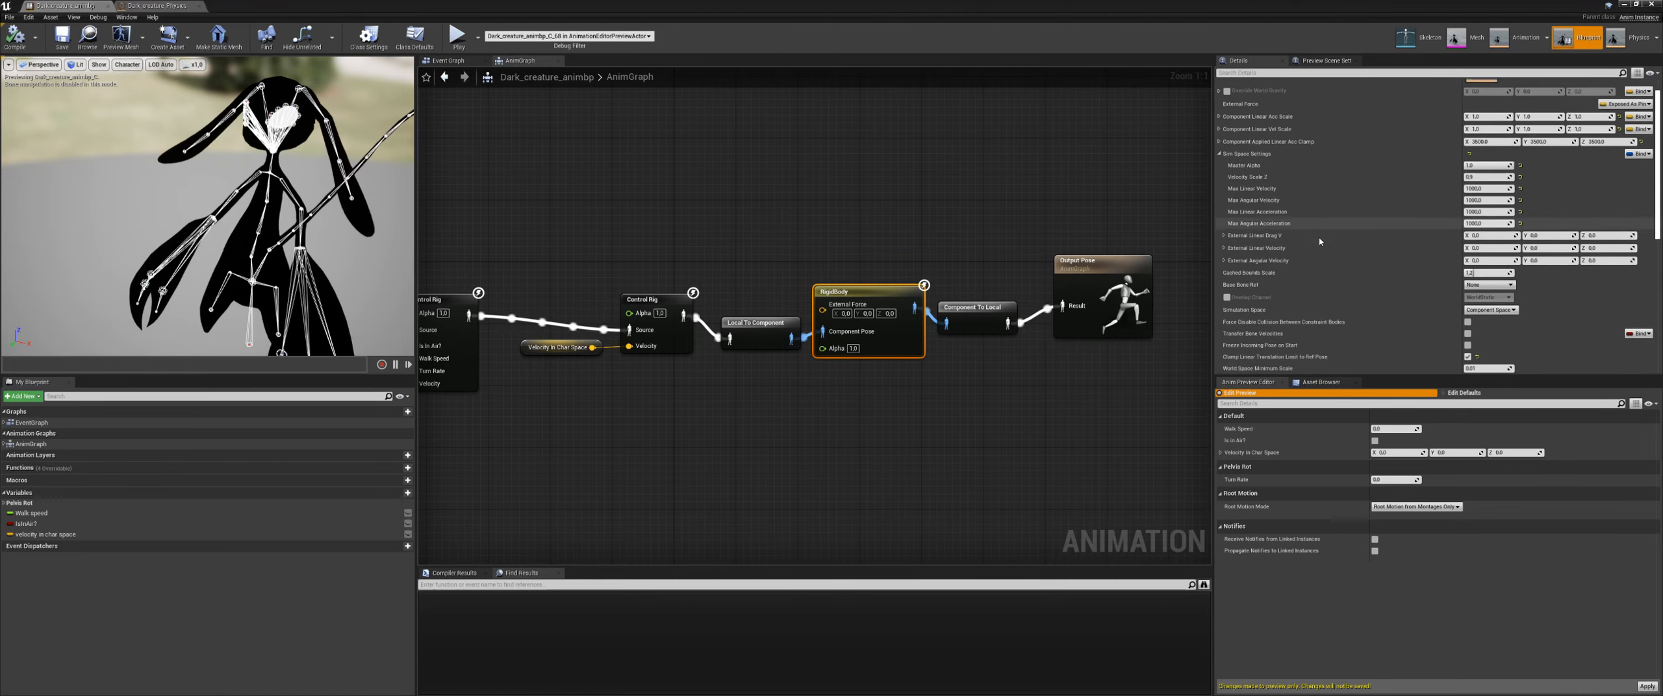
scroll(1311, 253, down, 2)
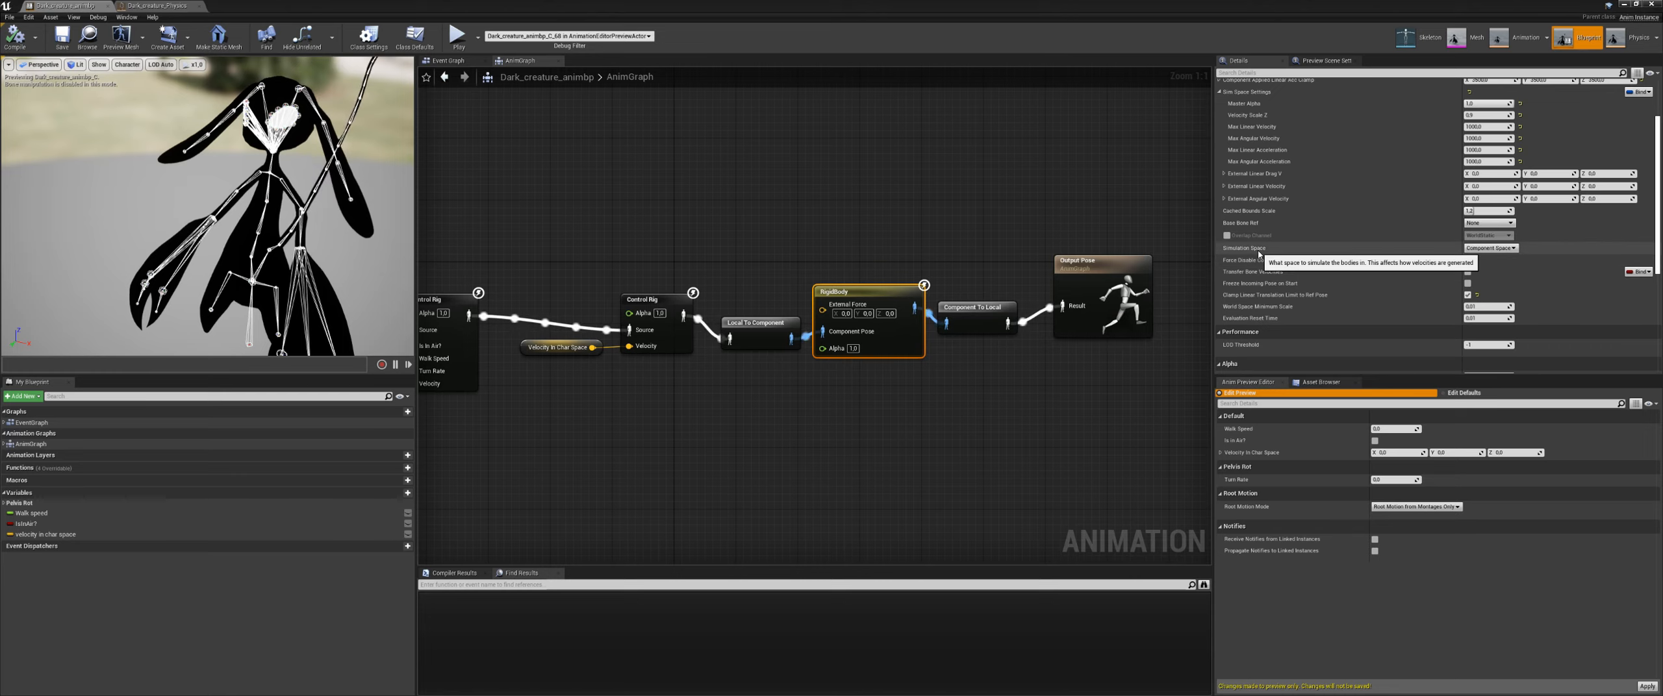
scroll(1273, 273, down, 5)
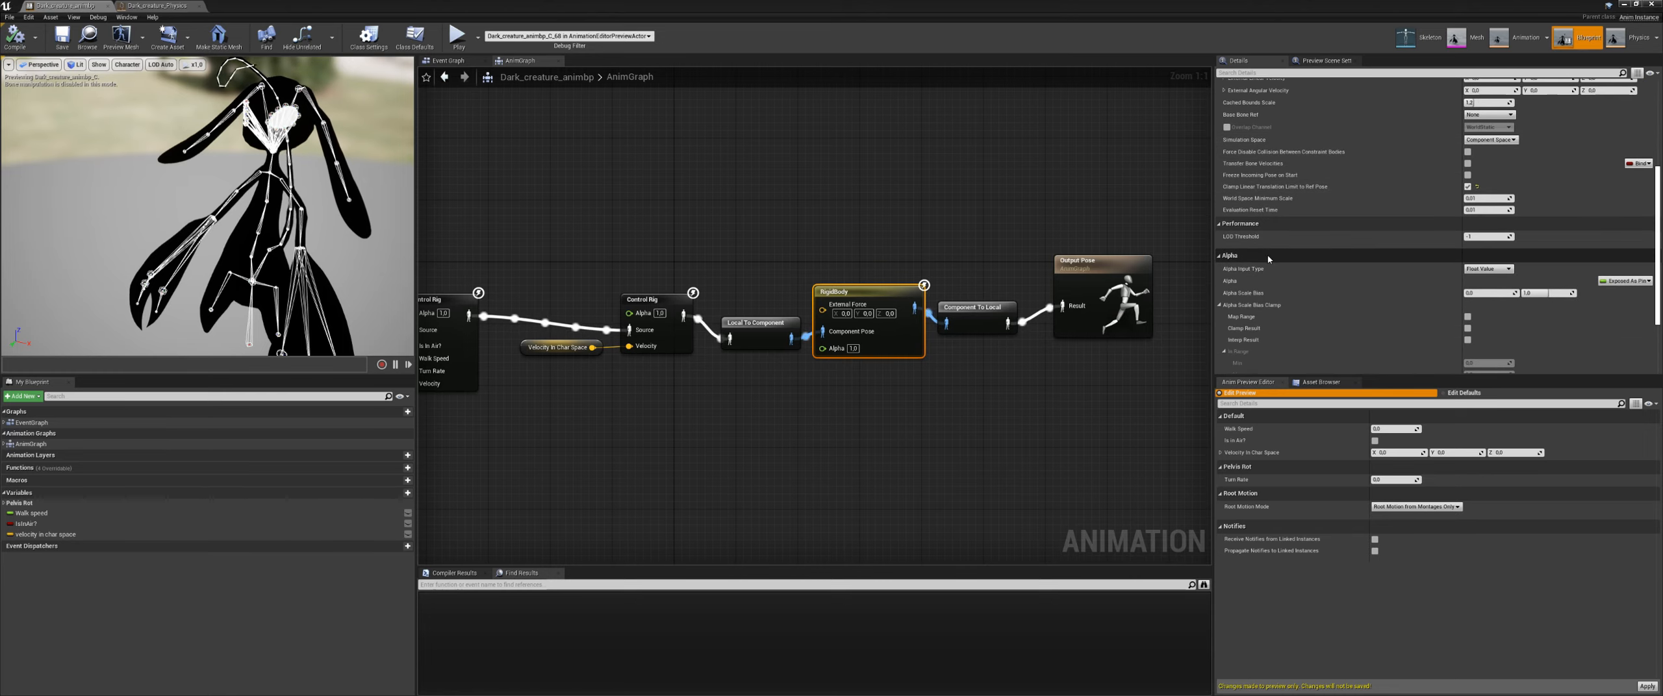
scroll(1294, 296, up, 8)
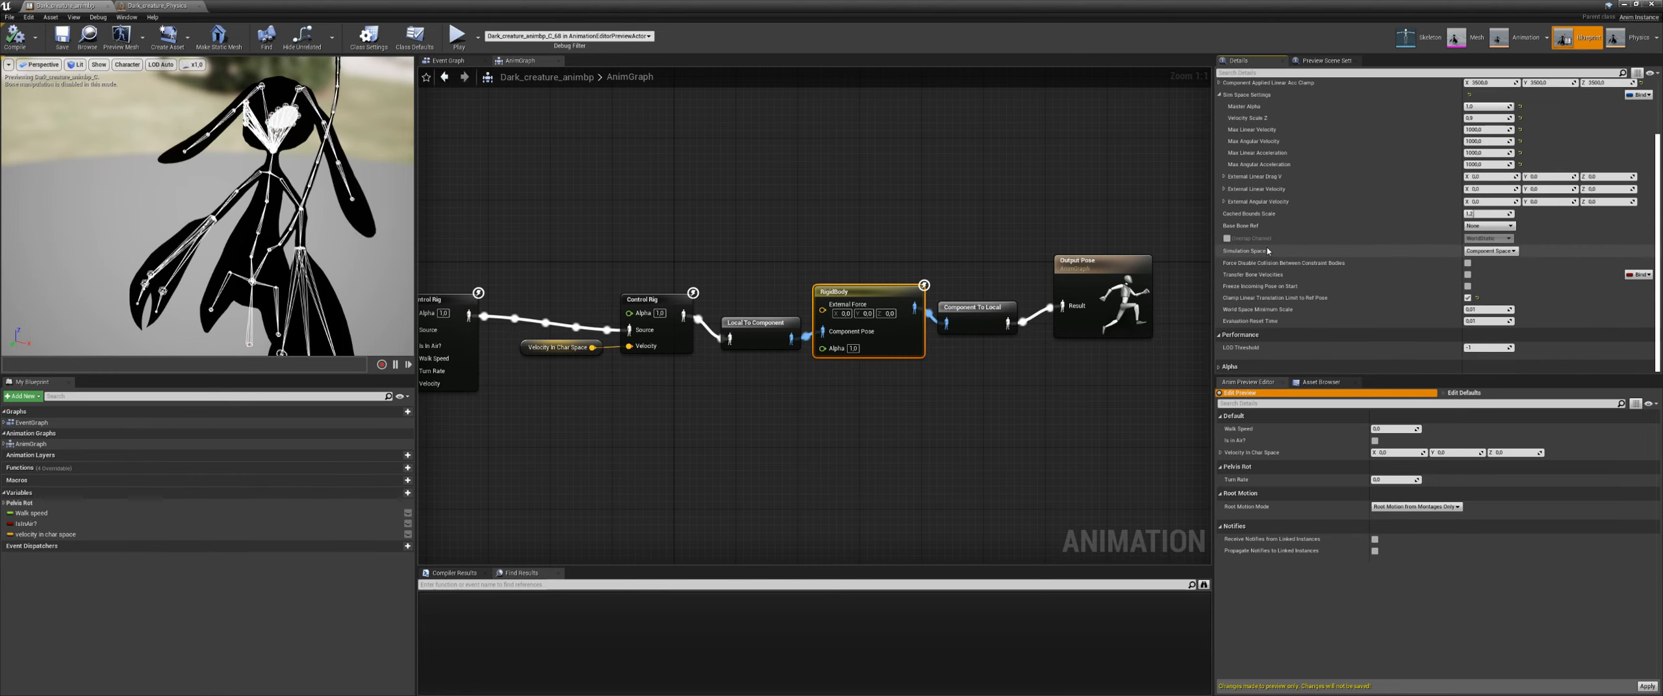
scroll(1319, 313, up, 1)
drag(762, 6, 479, 139)
double_click(478, 135)
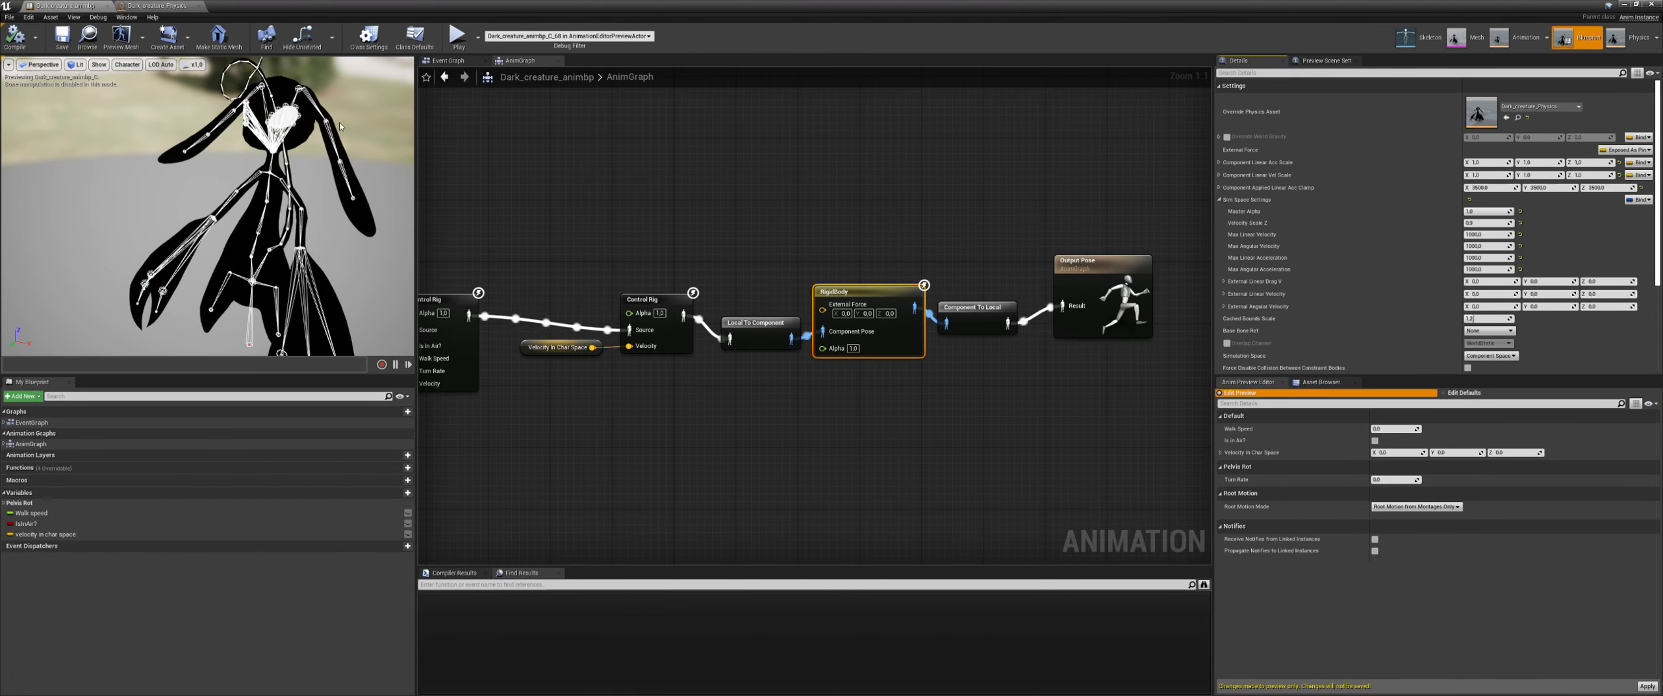
Step: In the physics asset, raise the Swing Limits damping of all selected left ear constraints
click(156, 6)
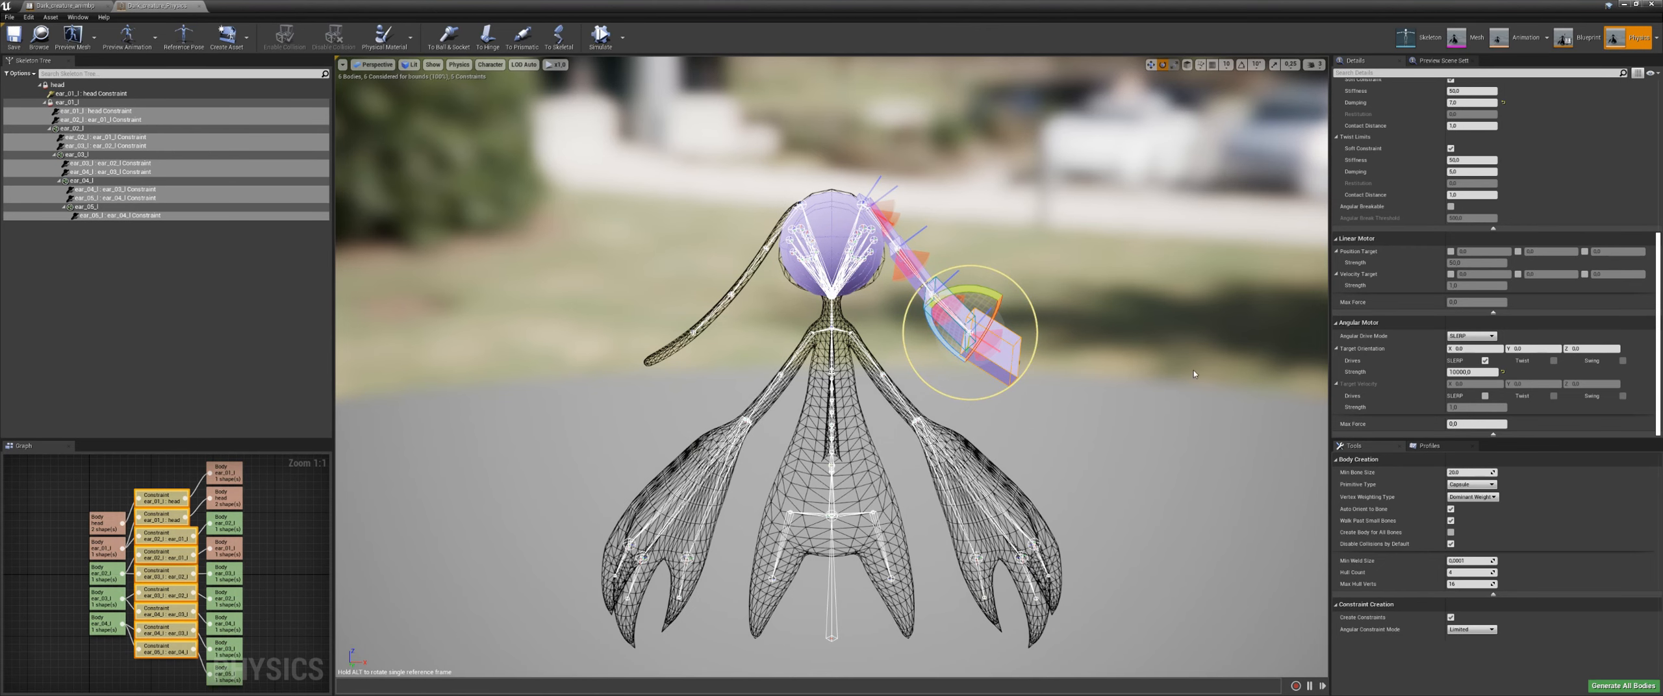
scroll(1398, 367, up, 10)
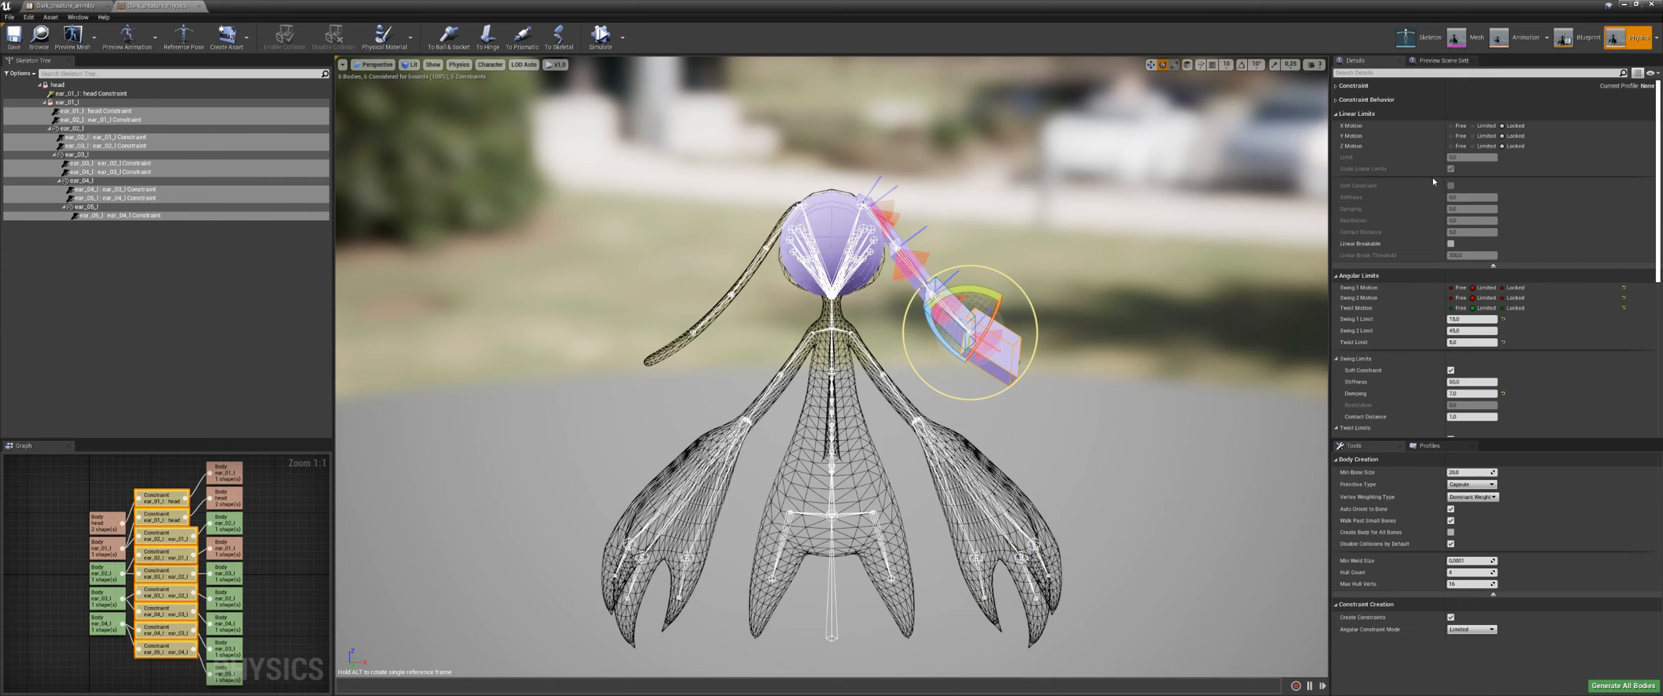
scroll(1416, 208, down, 3)
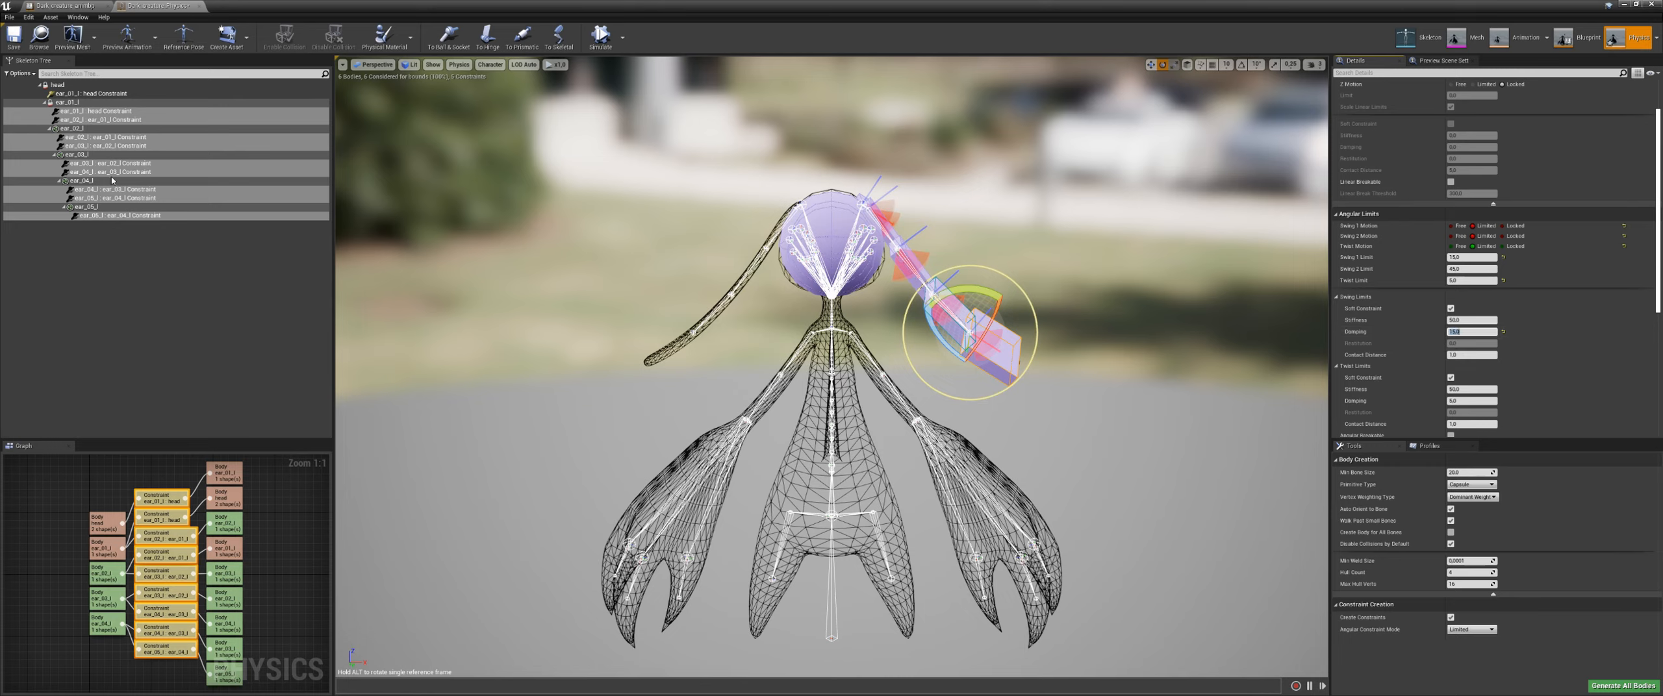
Step: Change the Linear Damping of the left ear bodies ear_02_l, ear_03_l, ear_04_l and ear_05_l together
click(85, 207)
ctrl+click(81, 181)
ctrl+click(76, 155)
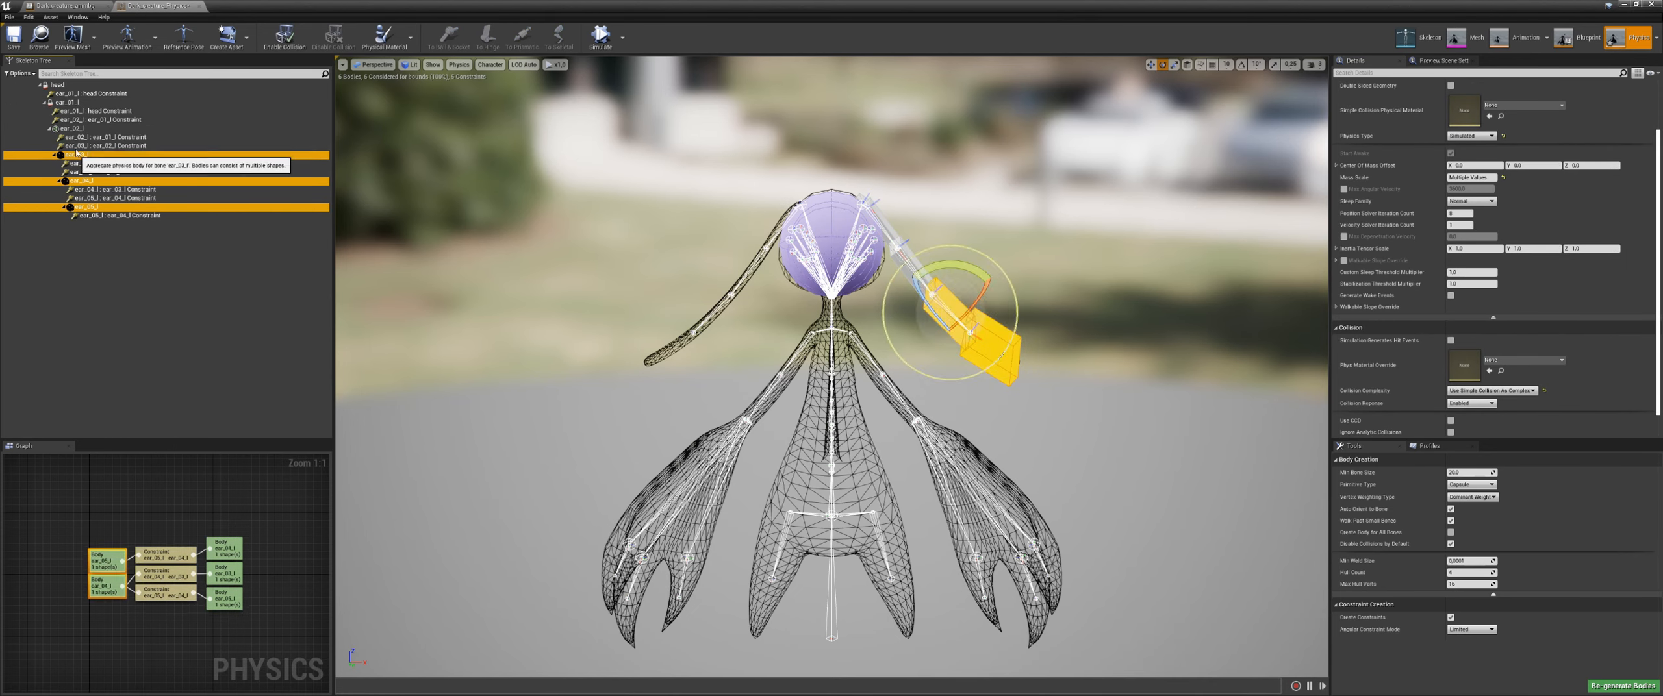
ctrl+click(78, 129)
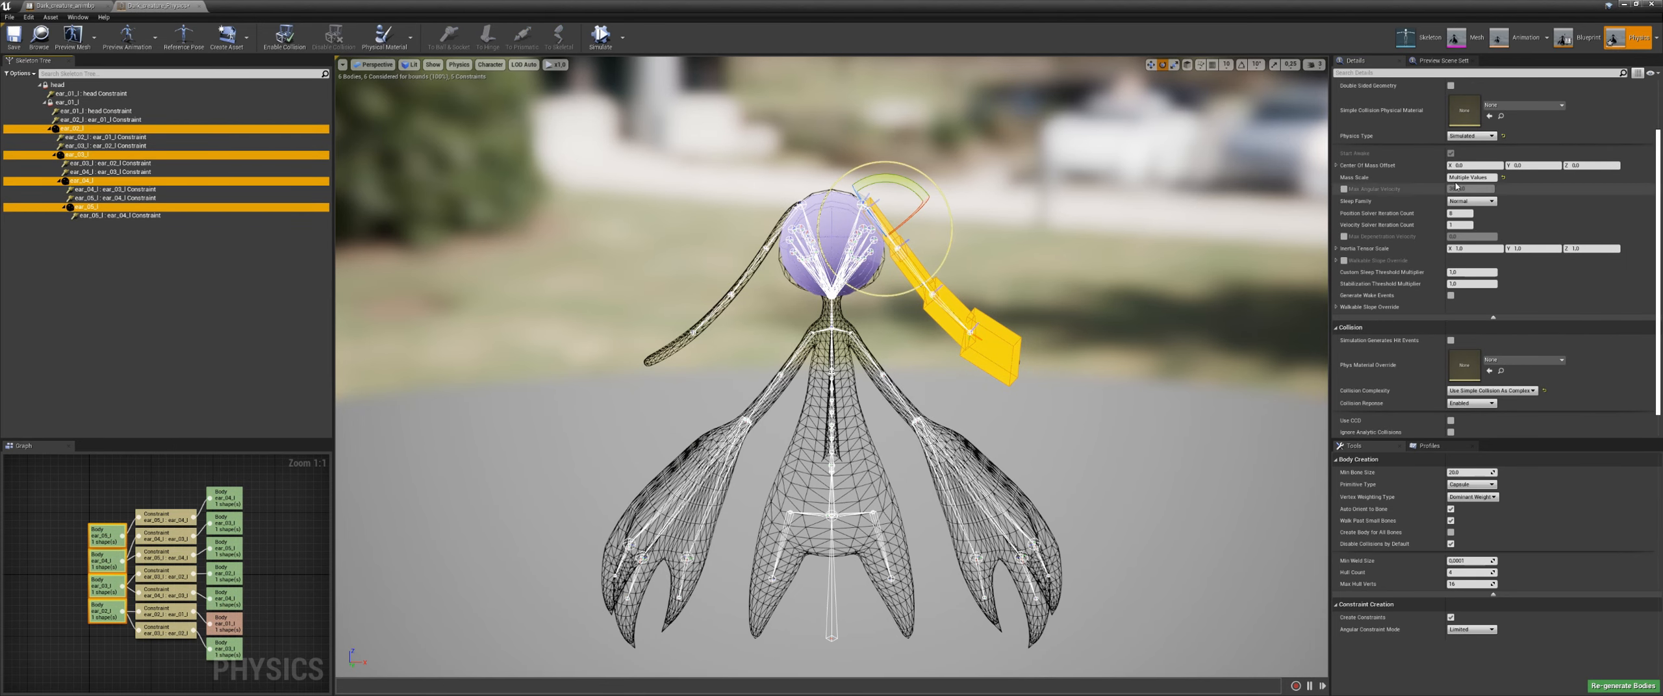
scroll(1389, 169, up, 2)
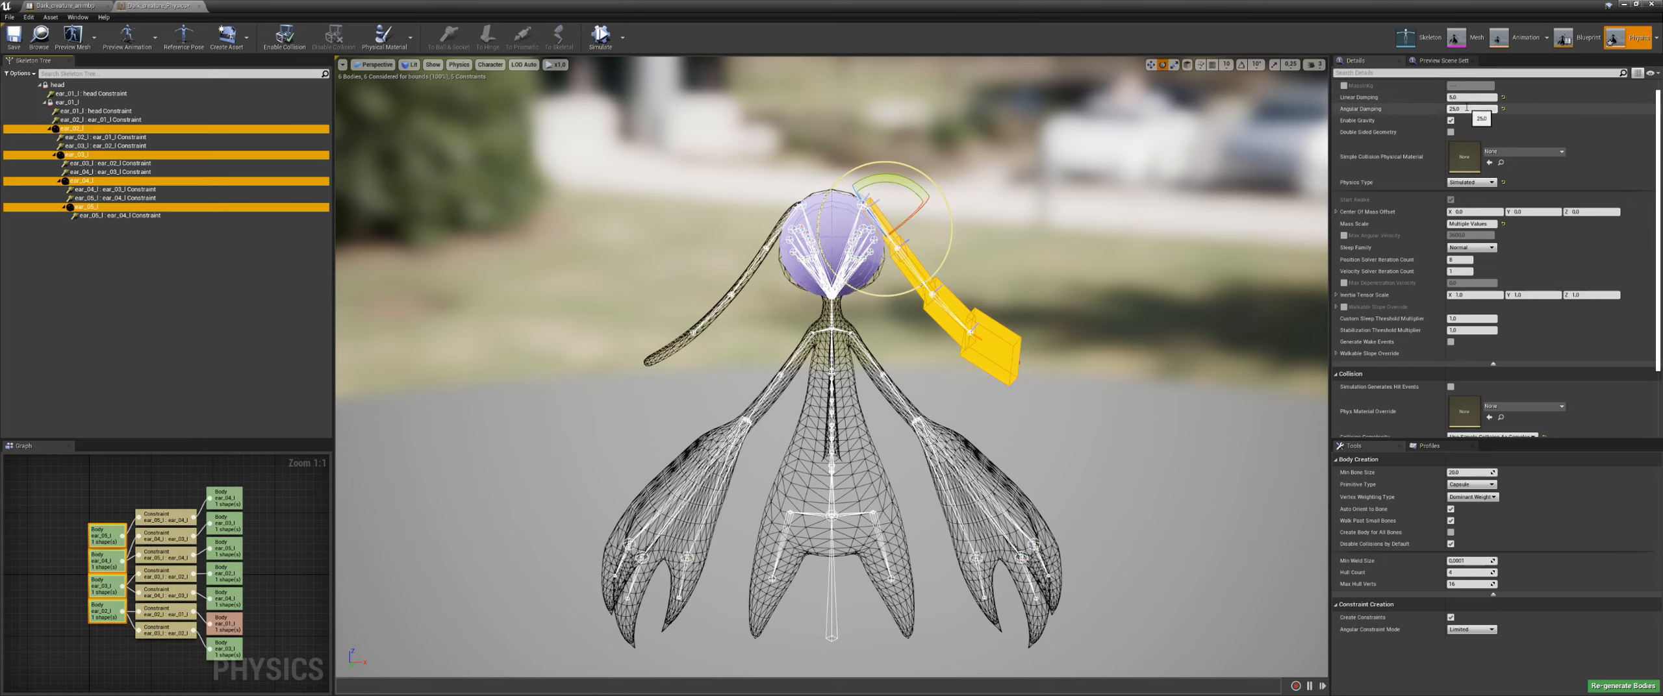
click(1462, 98)
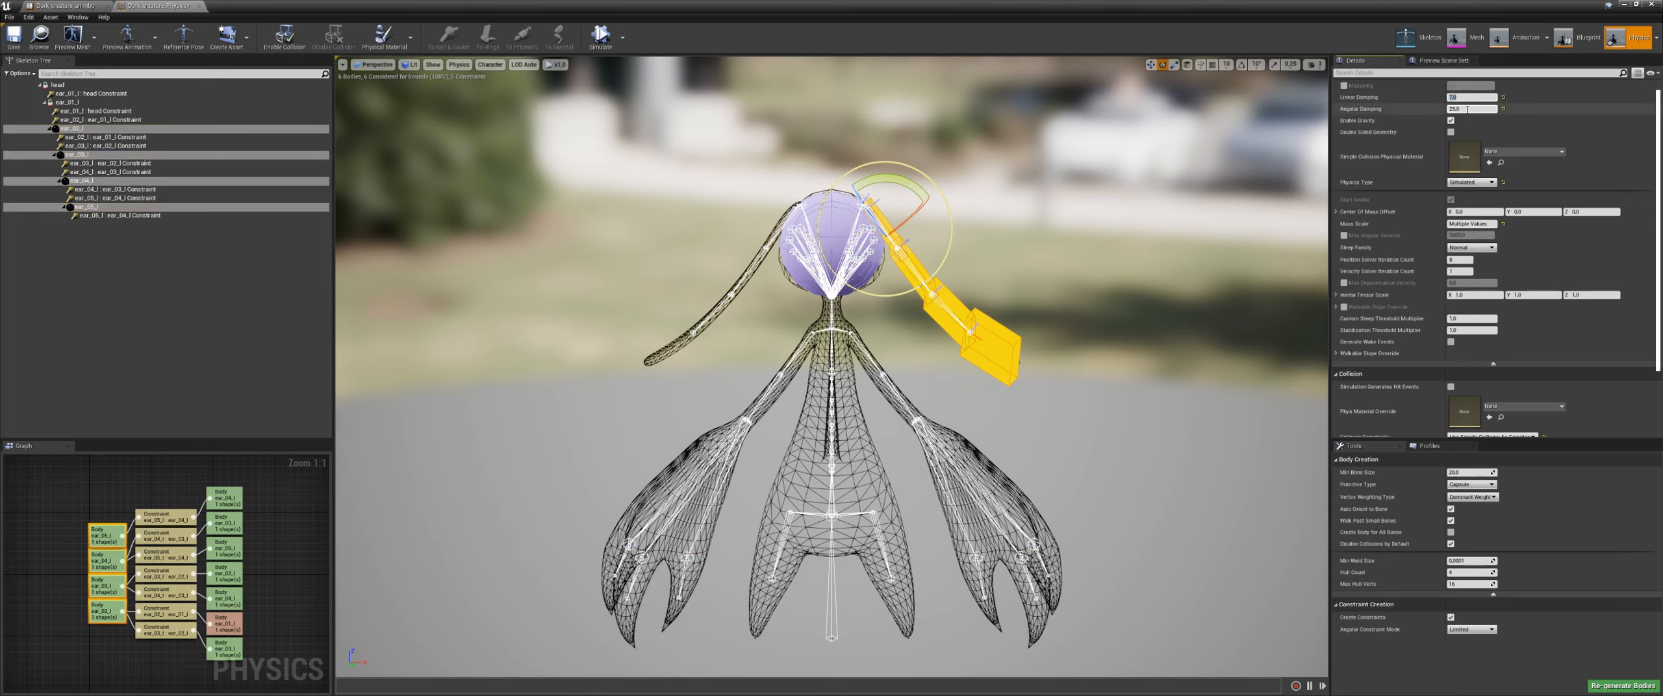
Step: Play the level, run the creature sideways to check the damped ear, and stop the session
drag(893, 5, 441, 109)
key(a)
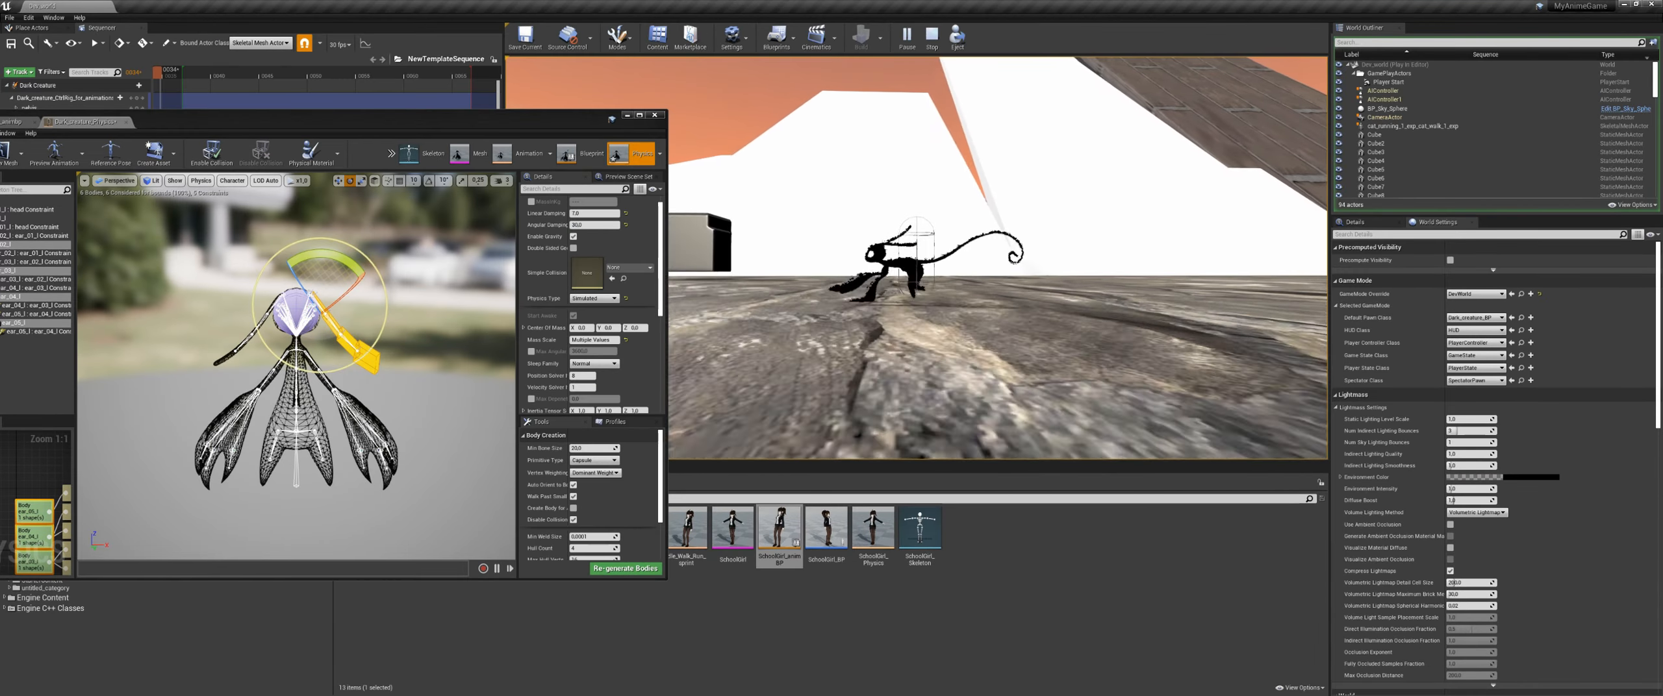
key(a)
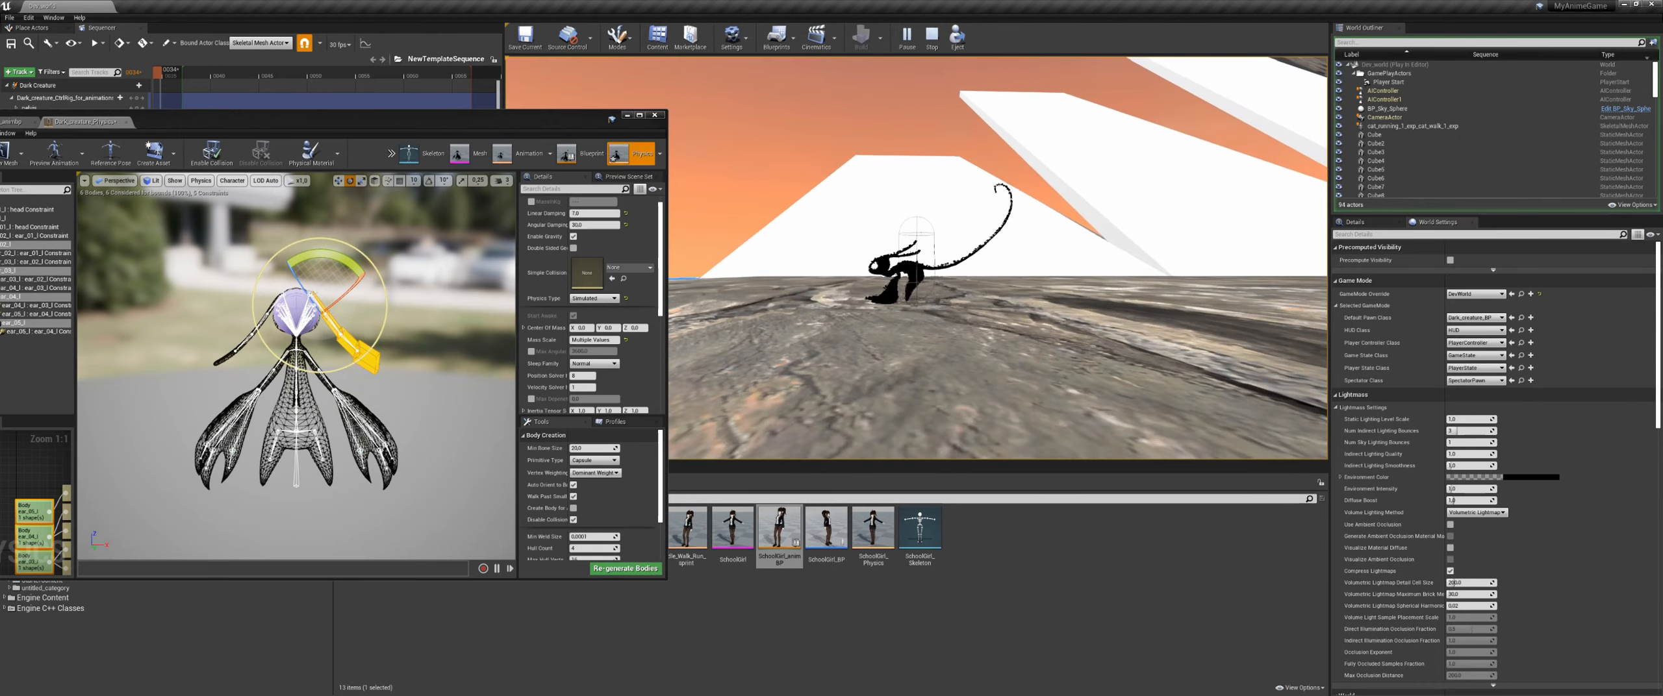
key(Escape)
Step: Select all constraints between the left ear bones, from ear_05_l up to the head, in the physics asset
drag(568, 117, 637, 1)
click(128, 216)
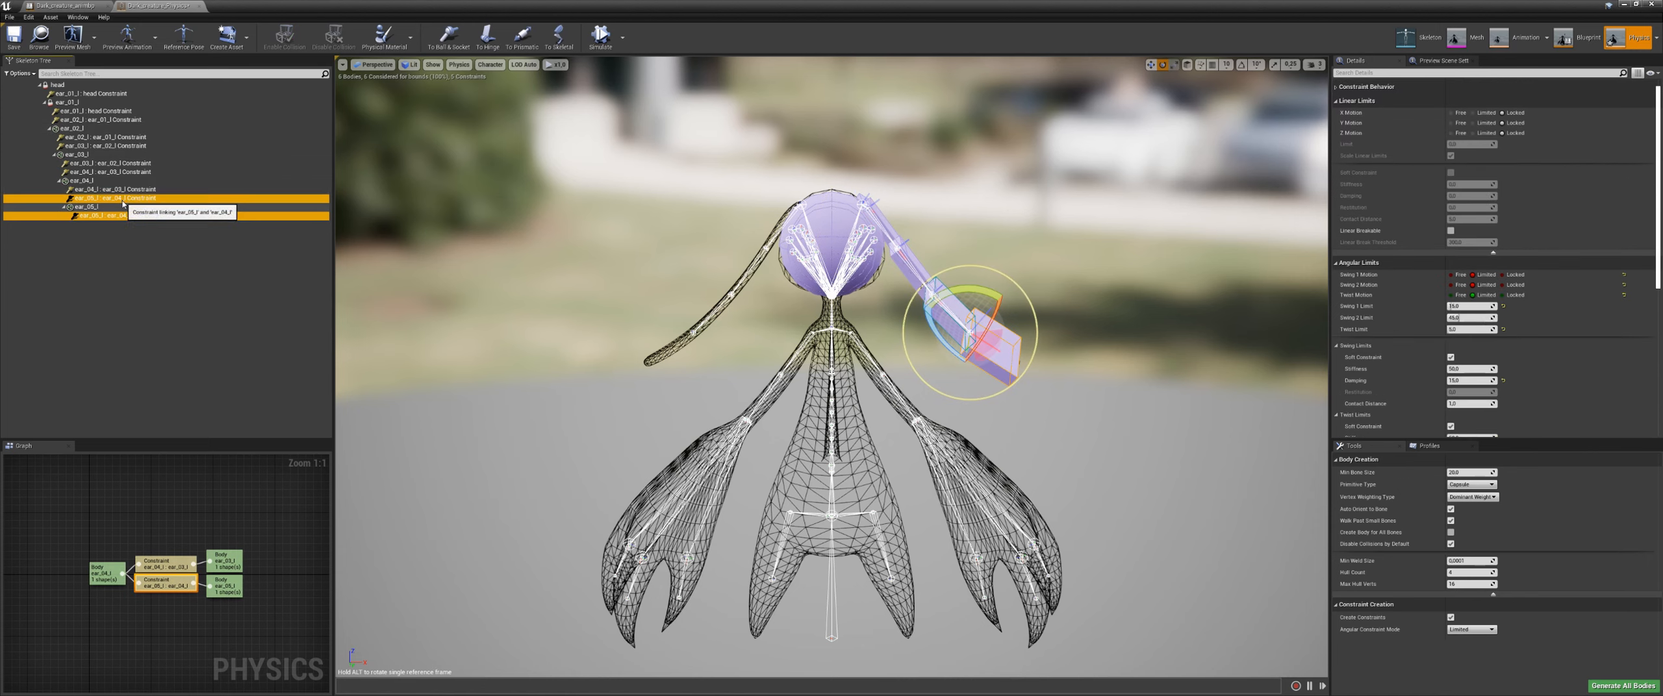
ctrl+click(119, 163)
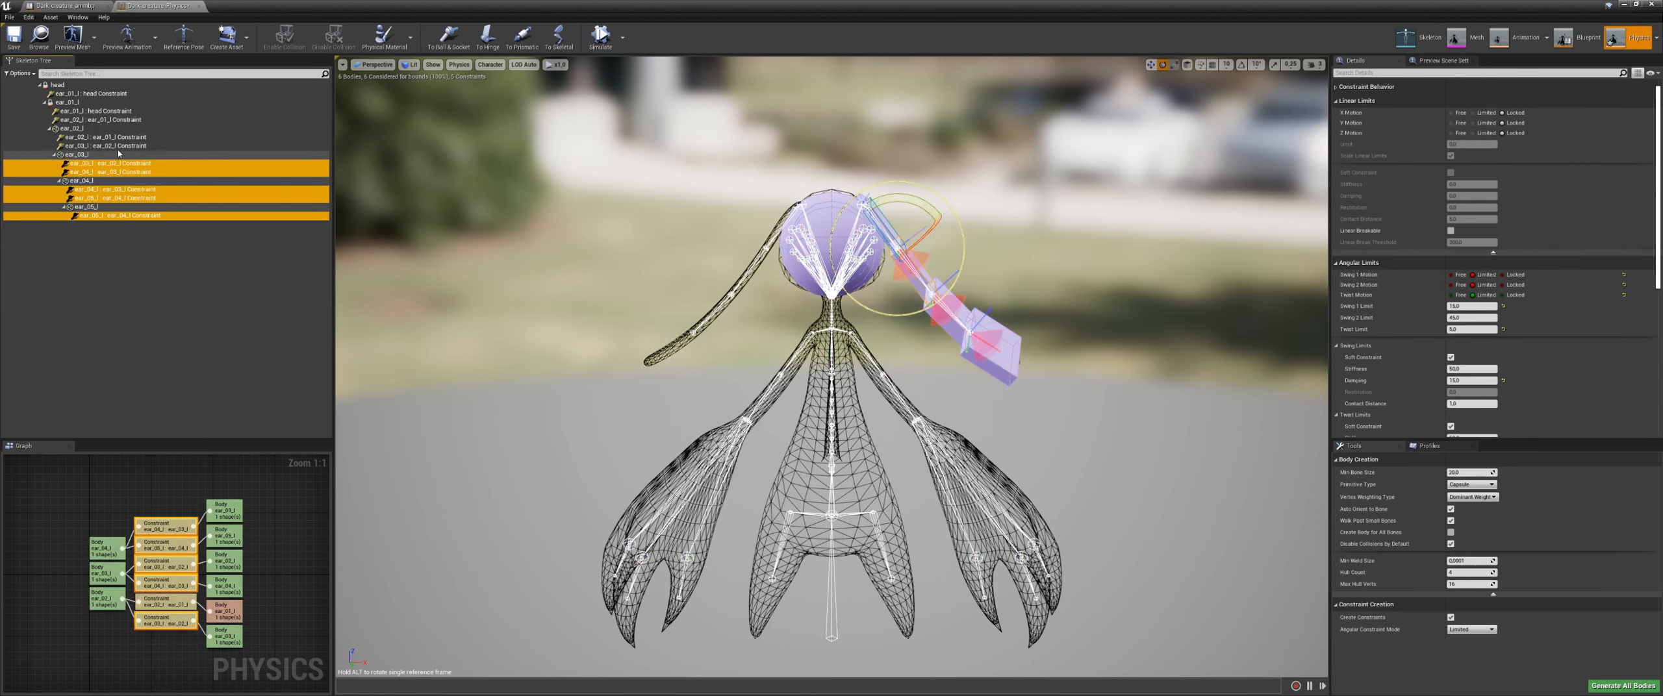
ctrl+click(118, 139)
ctrl+click(117, 112)
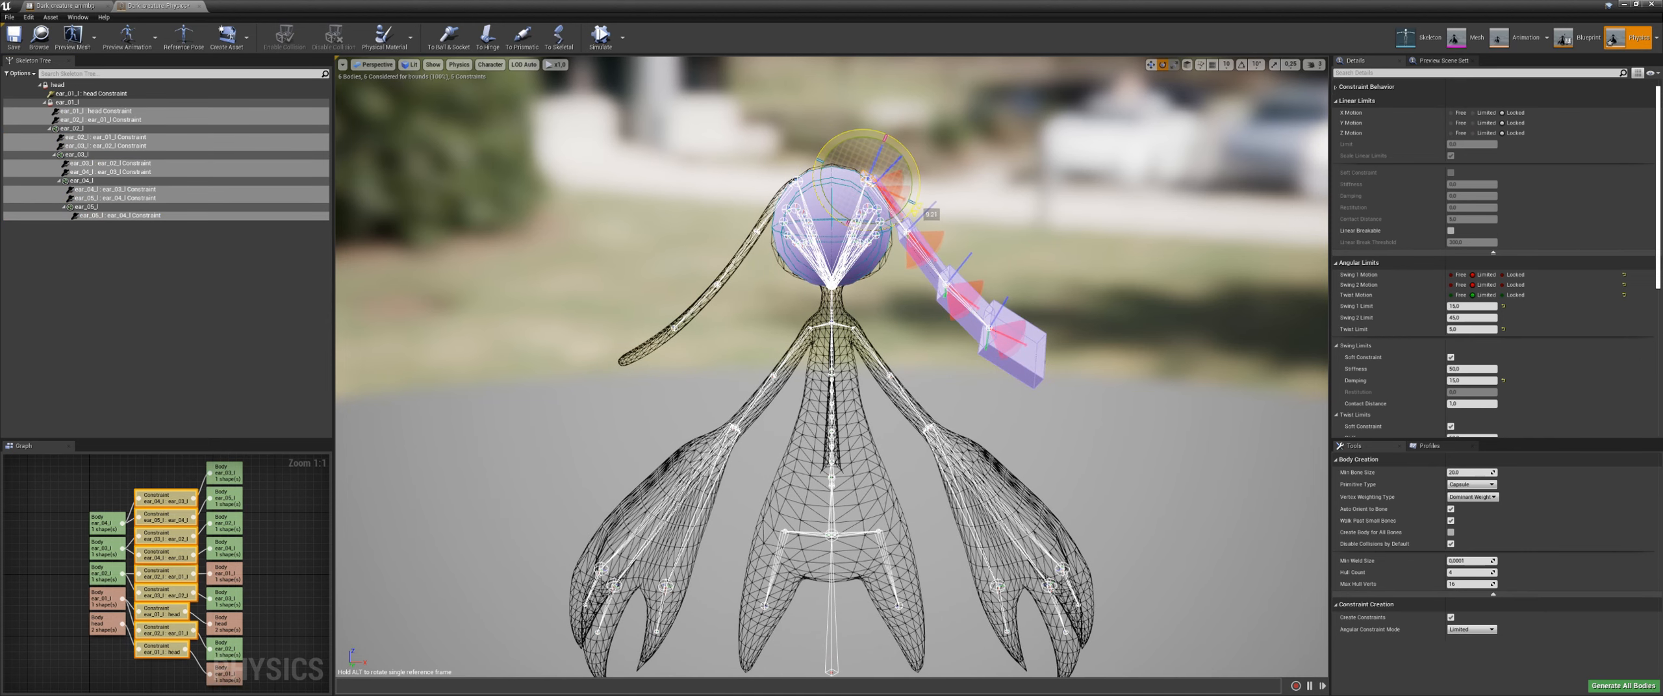
Step: Play the level, run the creature sideways in both directions to check the left ear's motion, and stop the session
double_click(797, 5)
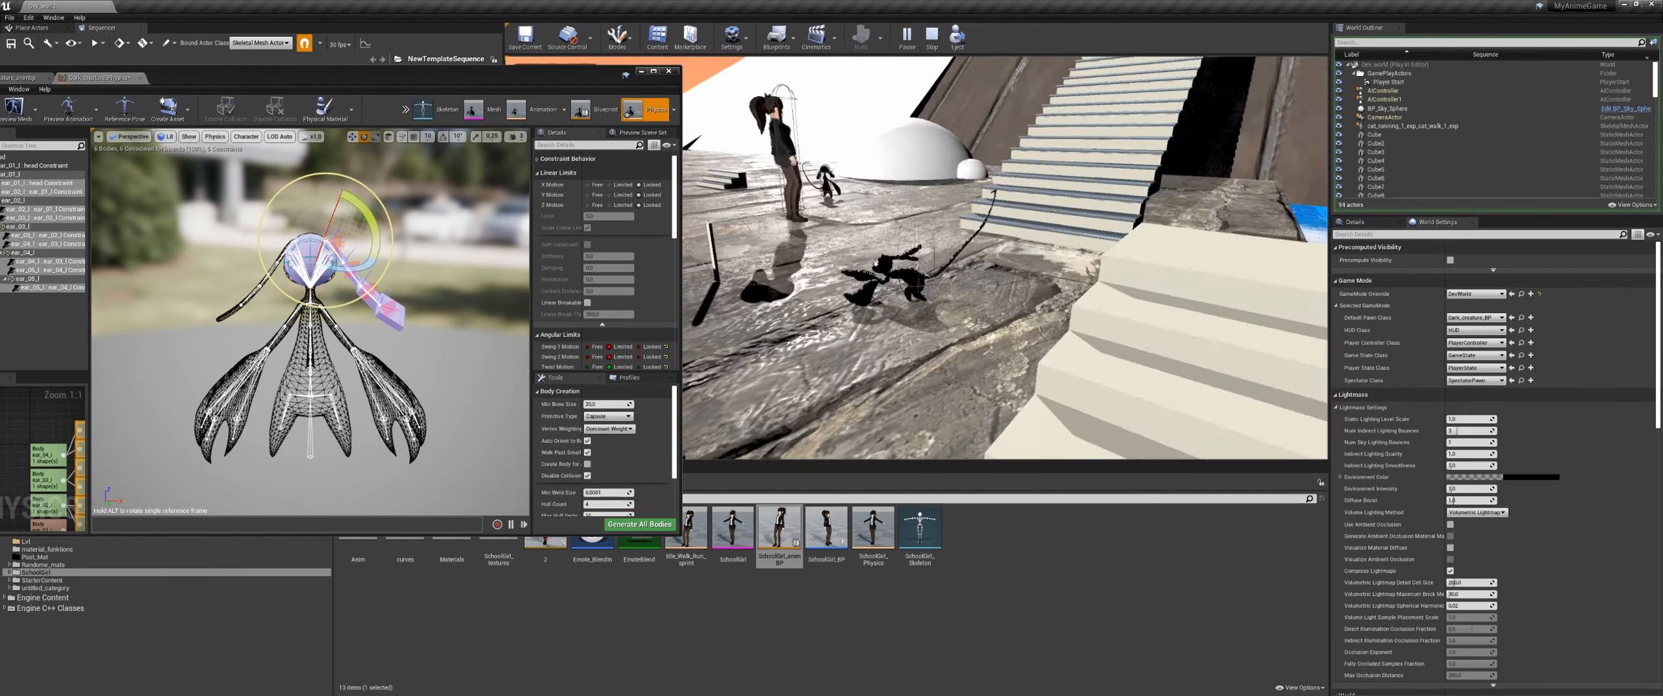
key(a)
key(a)
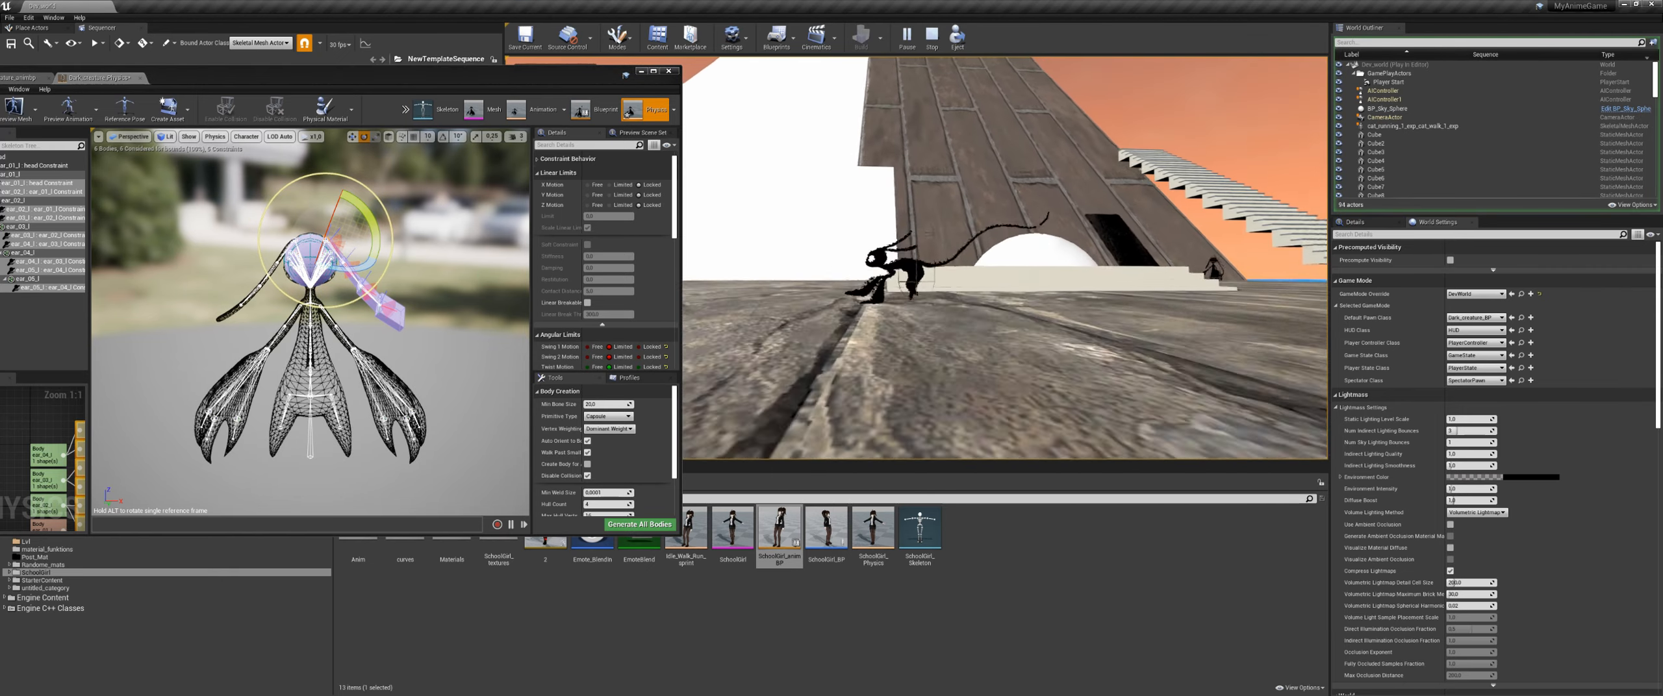
key(a)
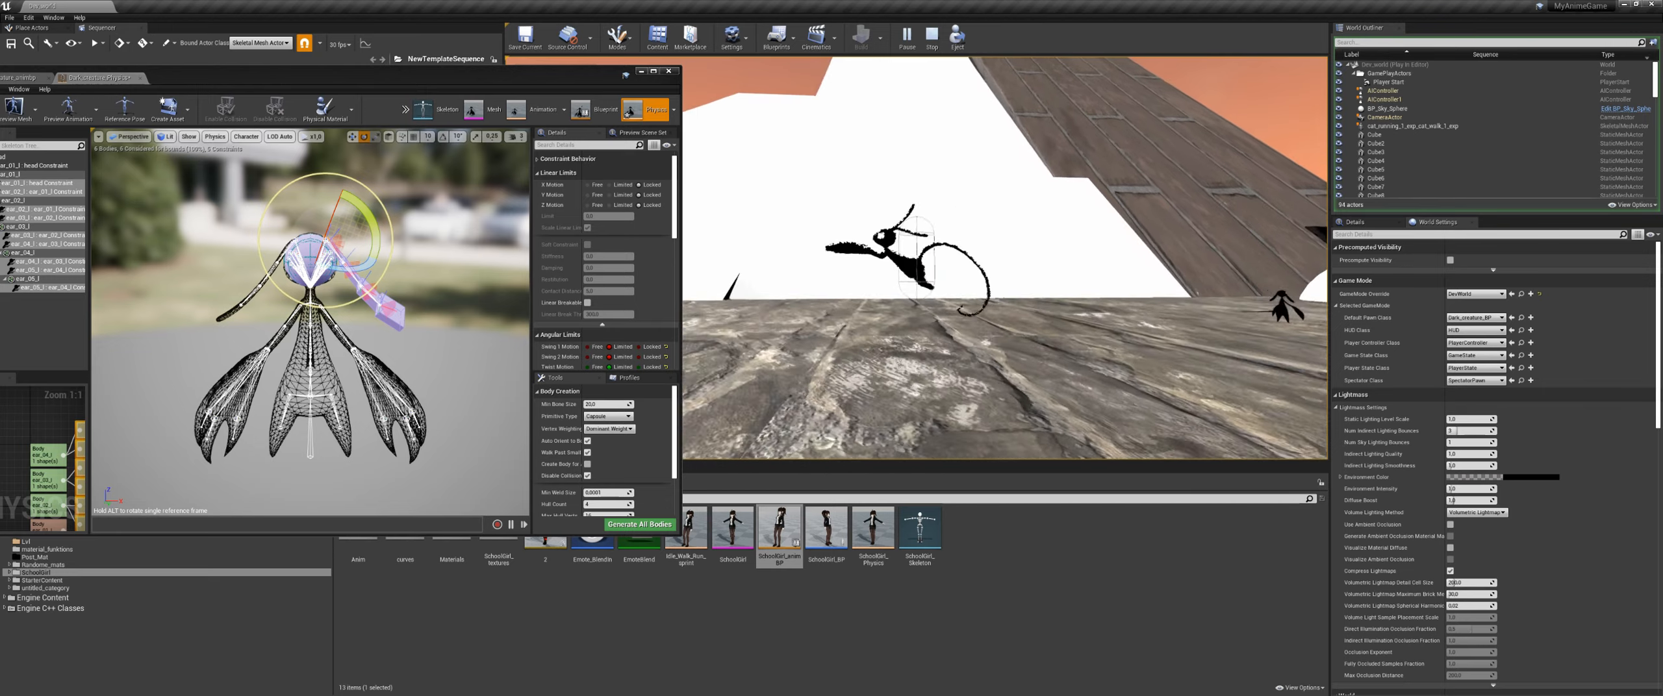
key(a)
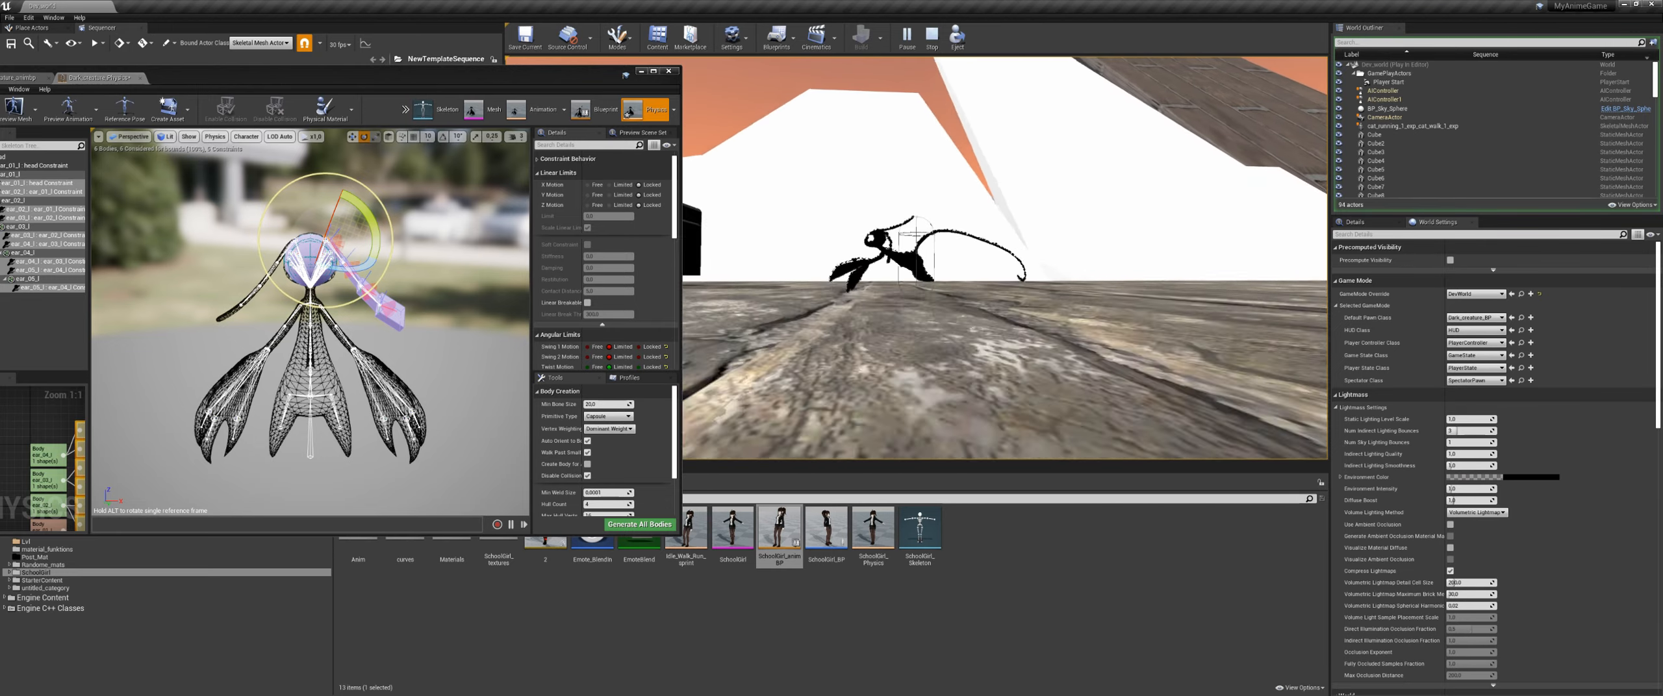
key(a)
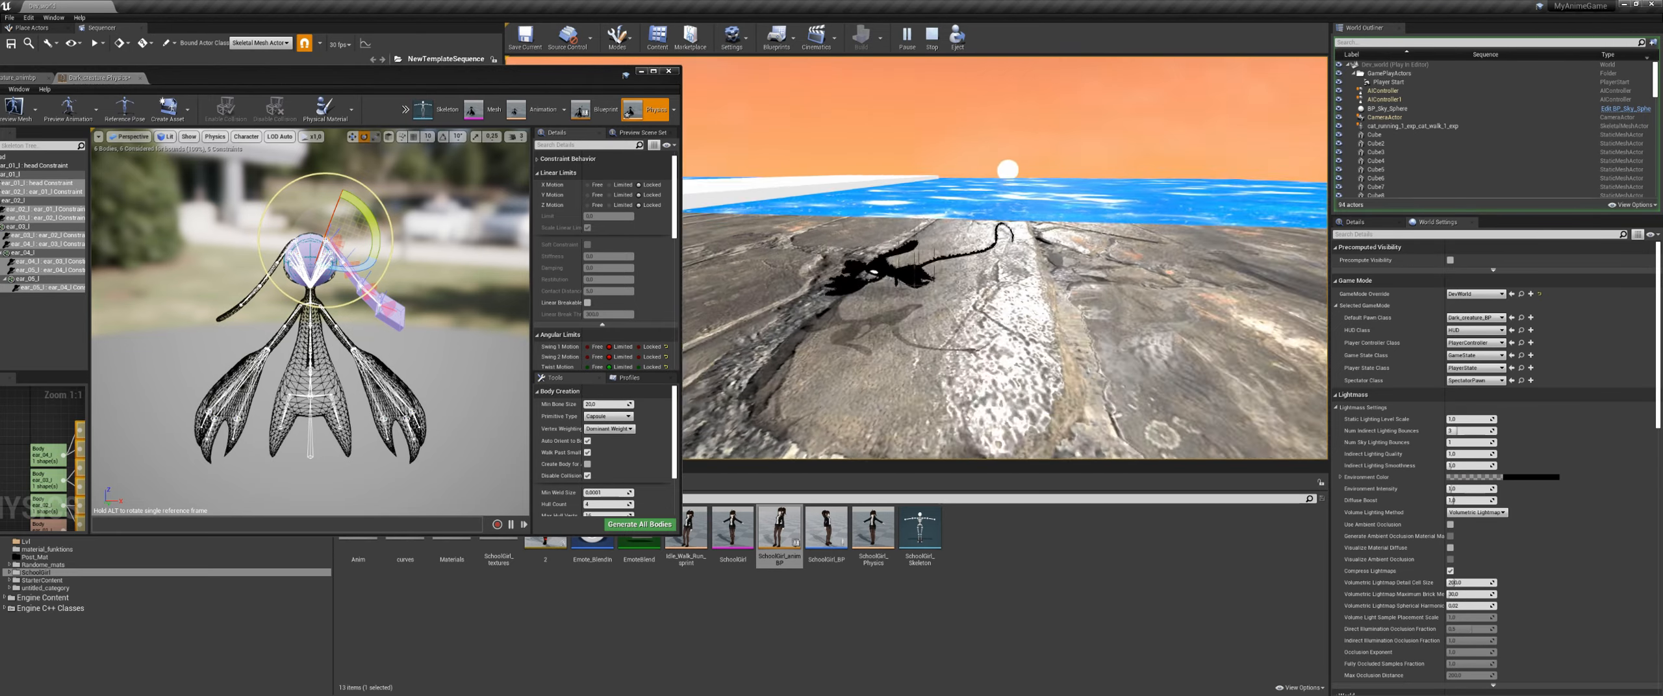
key(a)
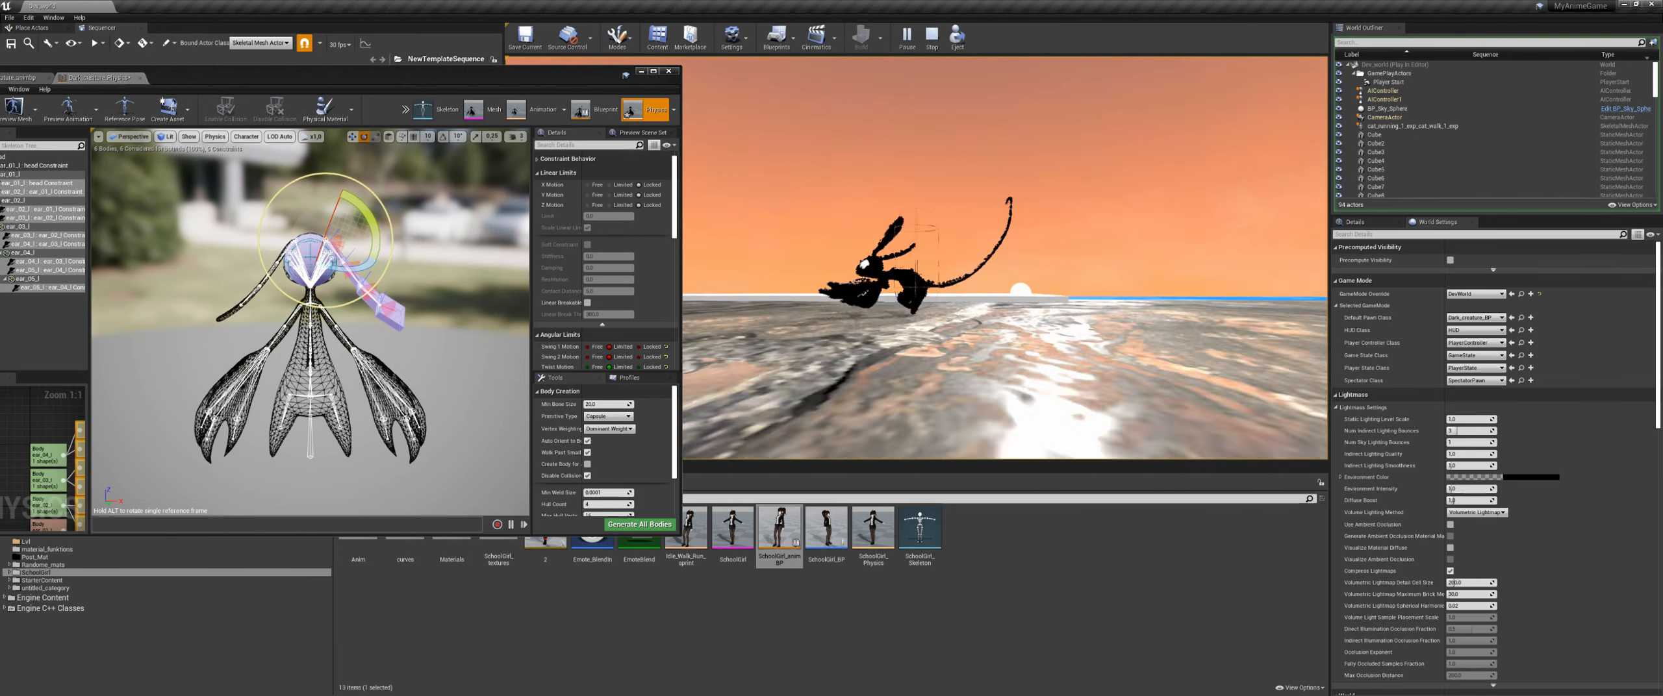
key(d)
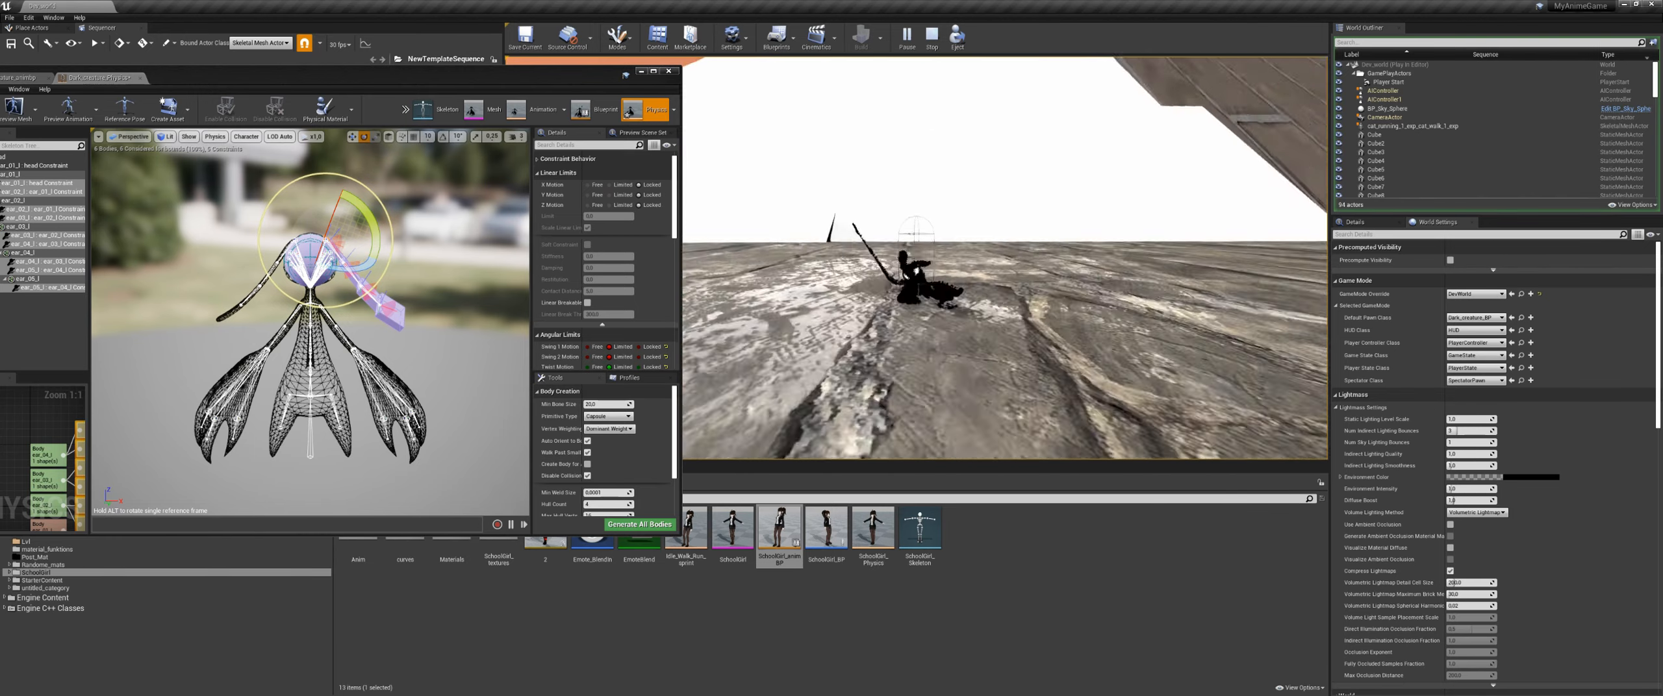
key(Escape)
Step: In the physics asset, select all bodies and constraints and mirror the left ear chain to the right ear
drag(567, 75, 897, 3)
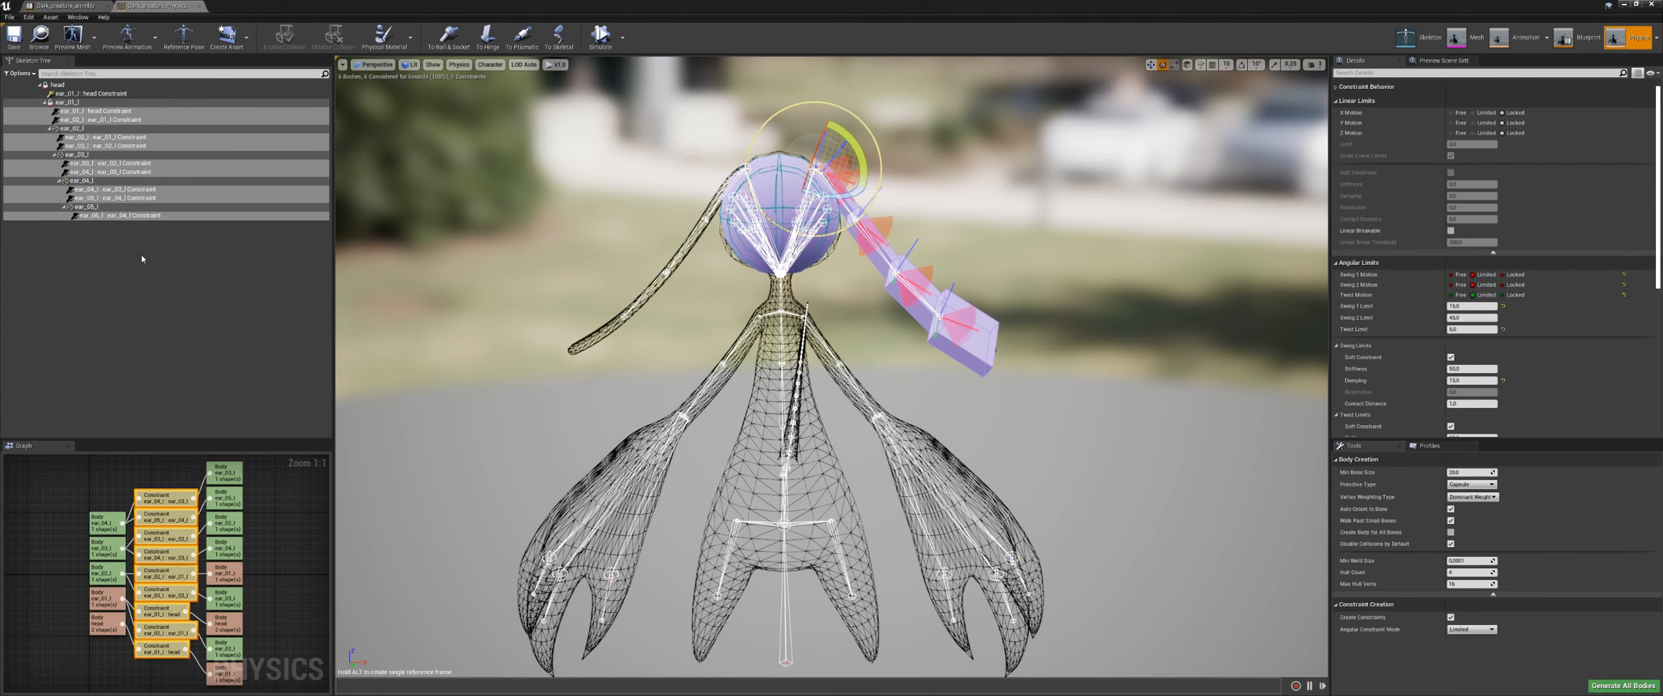
click(111, 233)
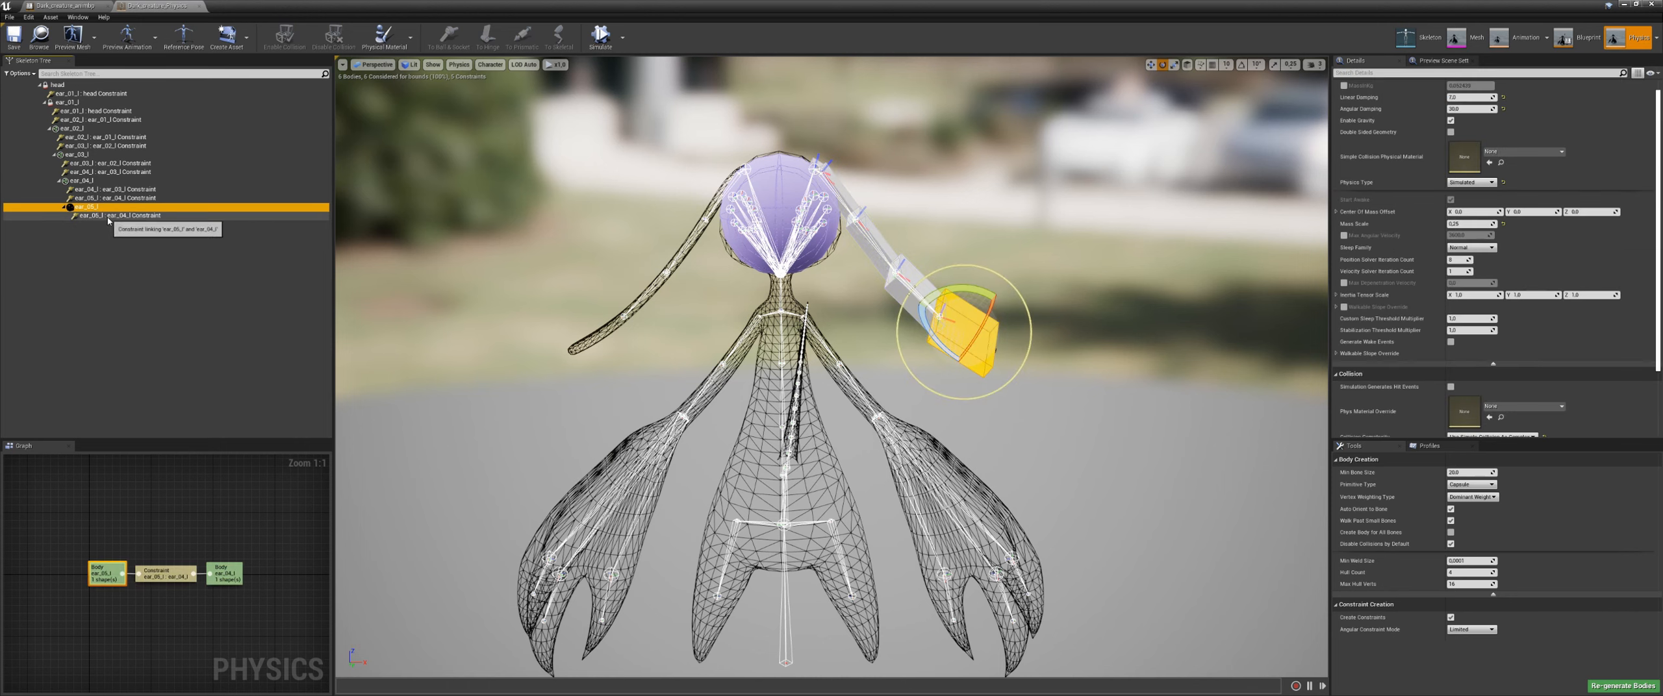
click(97, 215)
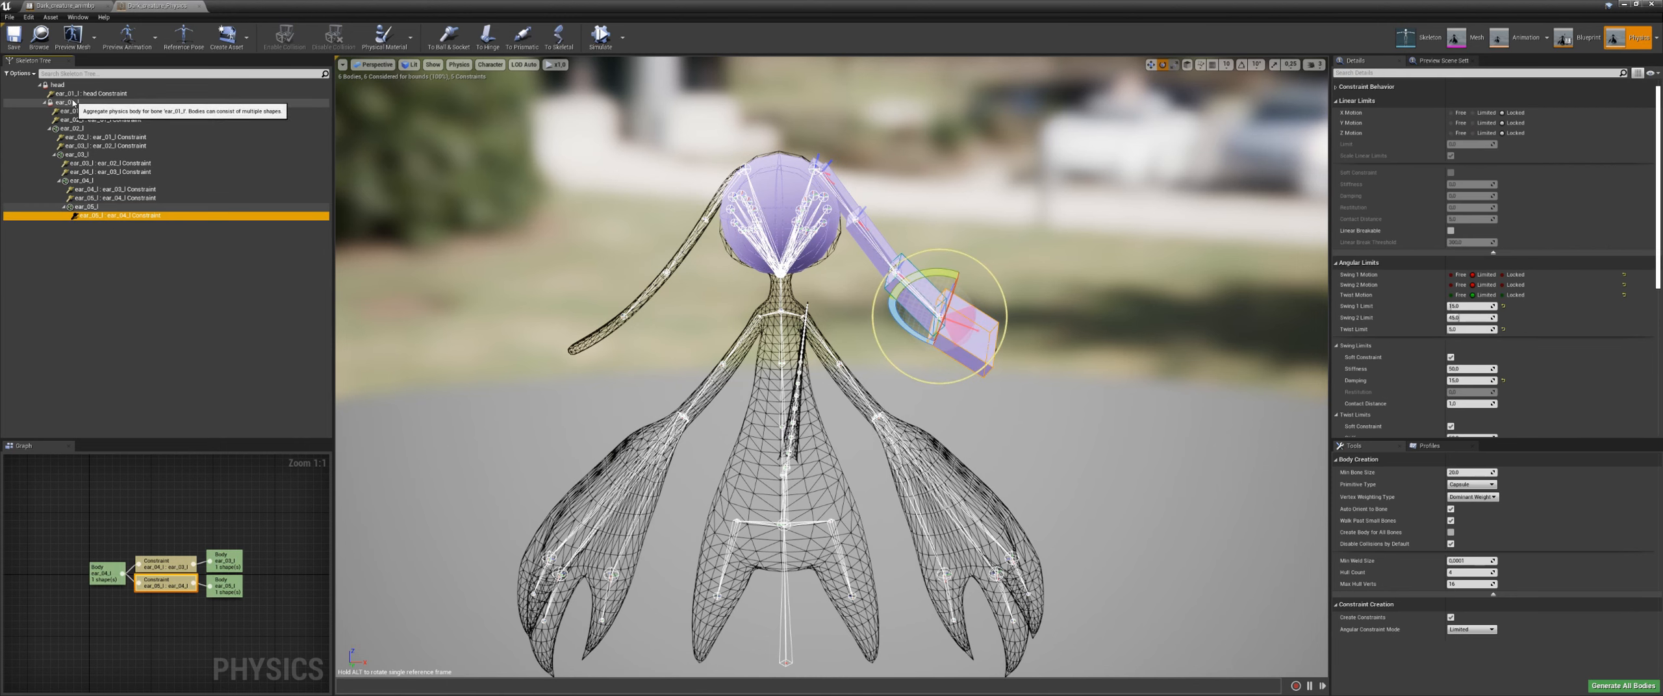
key(ctrl+a)
right_click(106, 133)
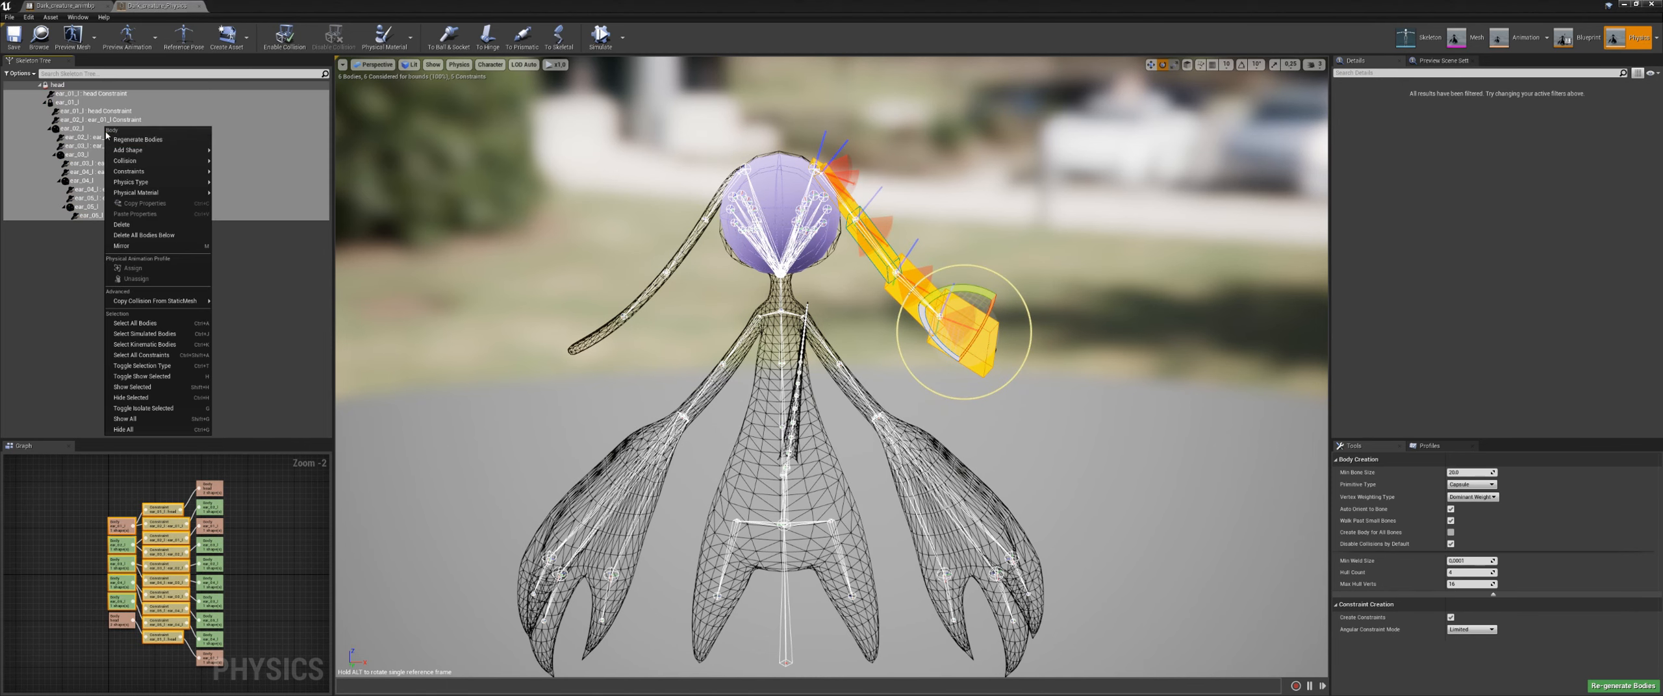
click(142, 248)
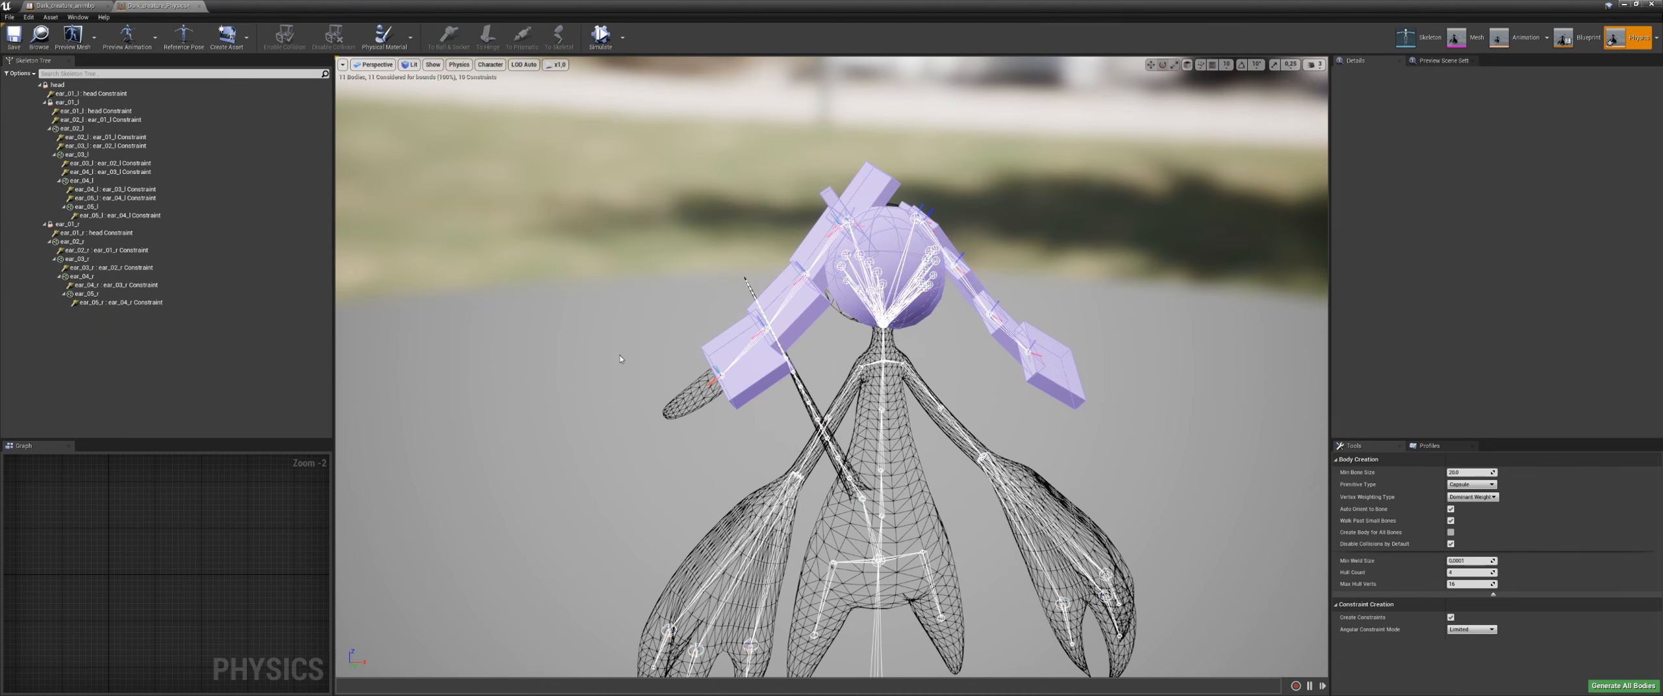
Step: Select the right ear bodies ear_01_r to ear_05_r together and move them onto the right ear mesh
click(90, 226)
ctrl+click(86, 243)
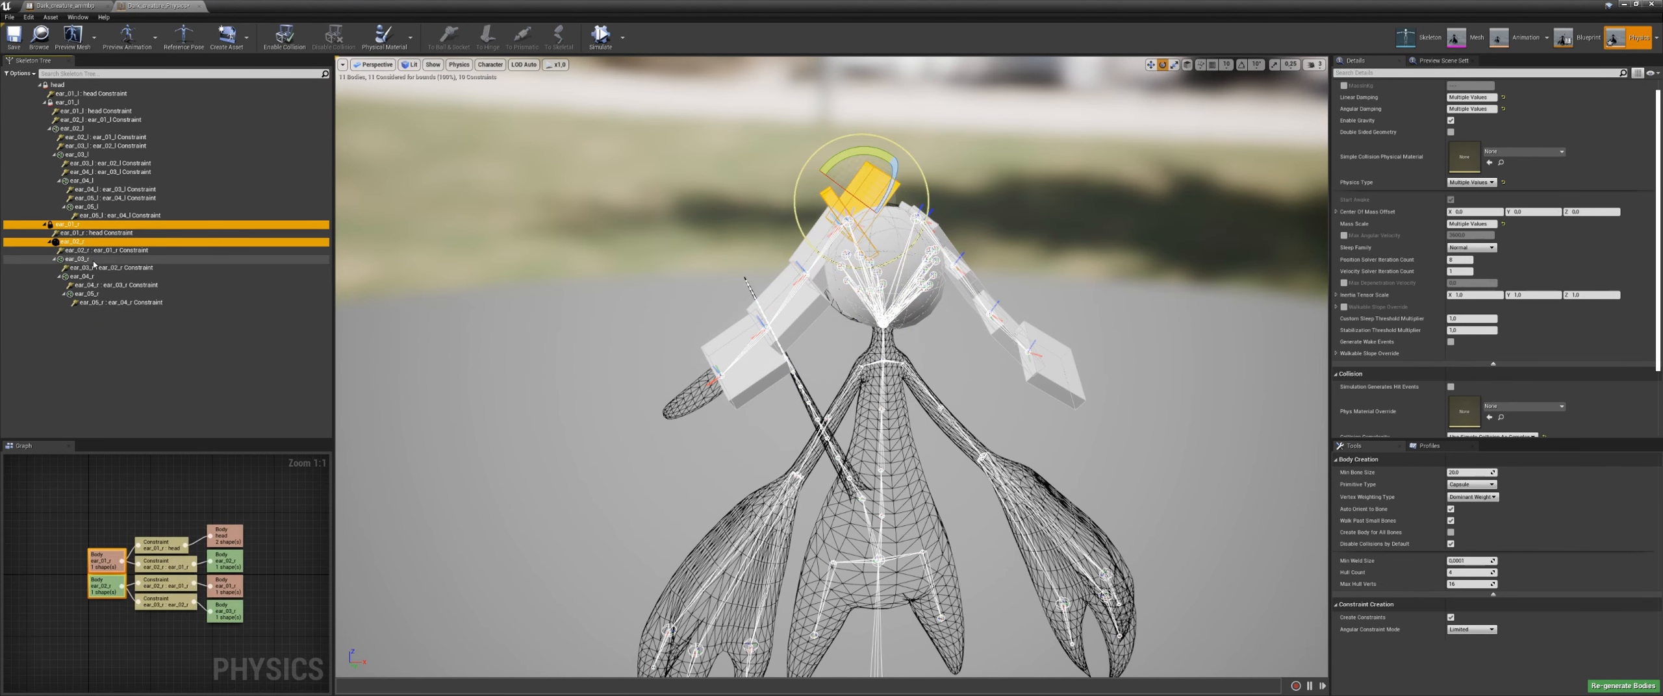
ctrl+click(88, 260)
ctrl+click(91, 278)
ctrl+click(95, 296)
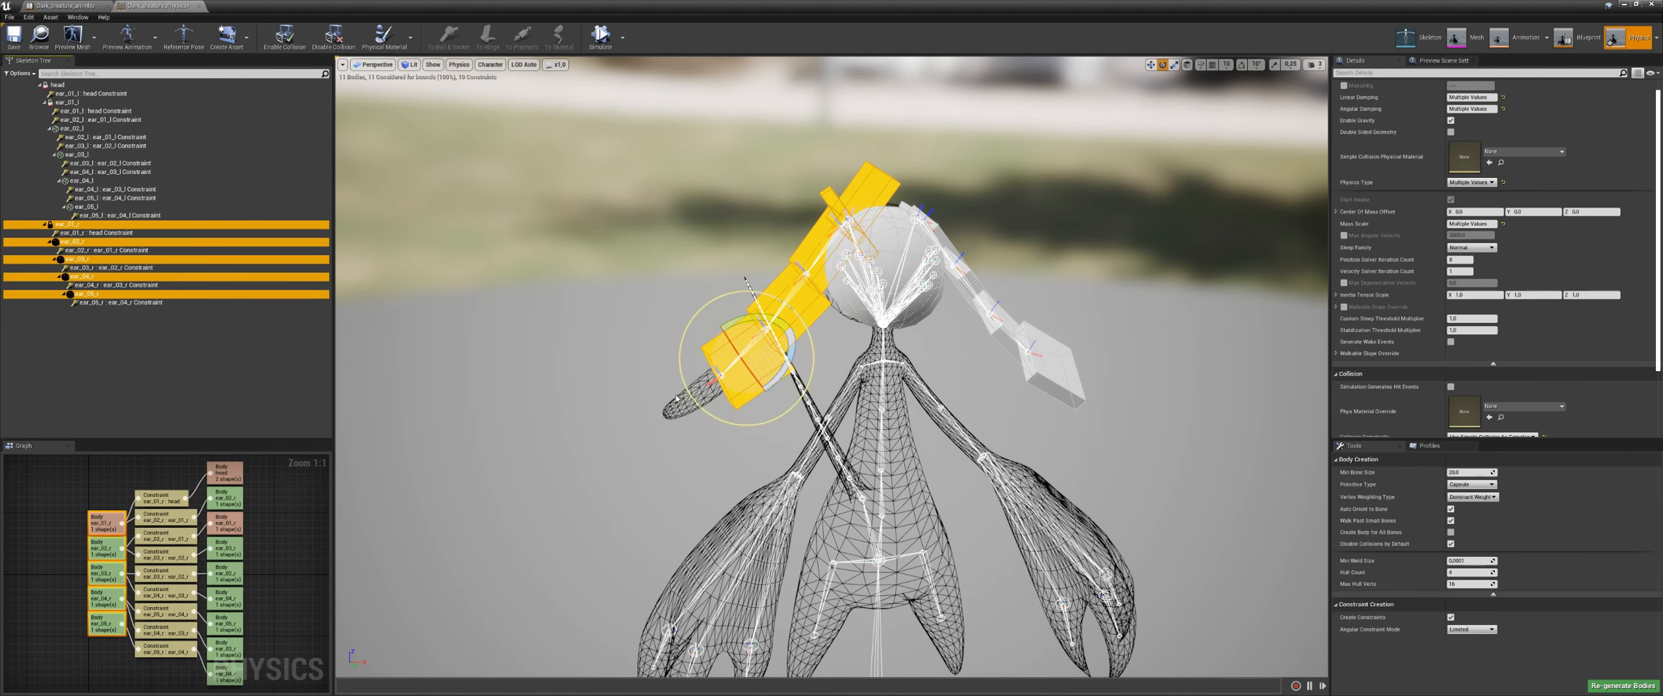
click(686, 437)
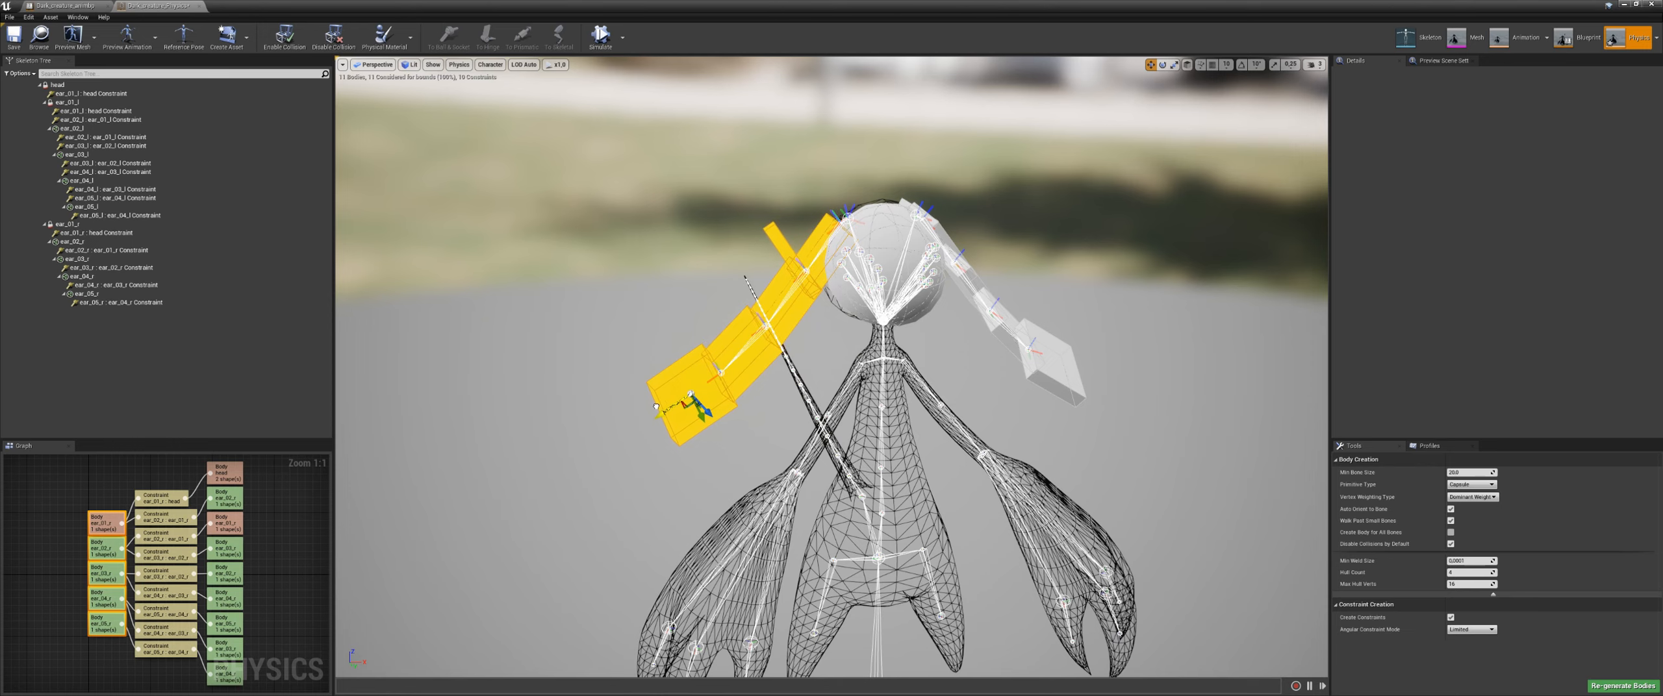
Step: Rotate the ear_01_r body at the base of the right ear to line it up with the head
click(817, 249)
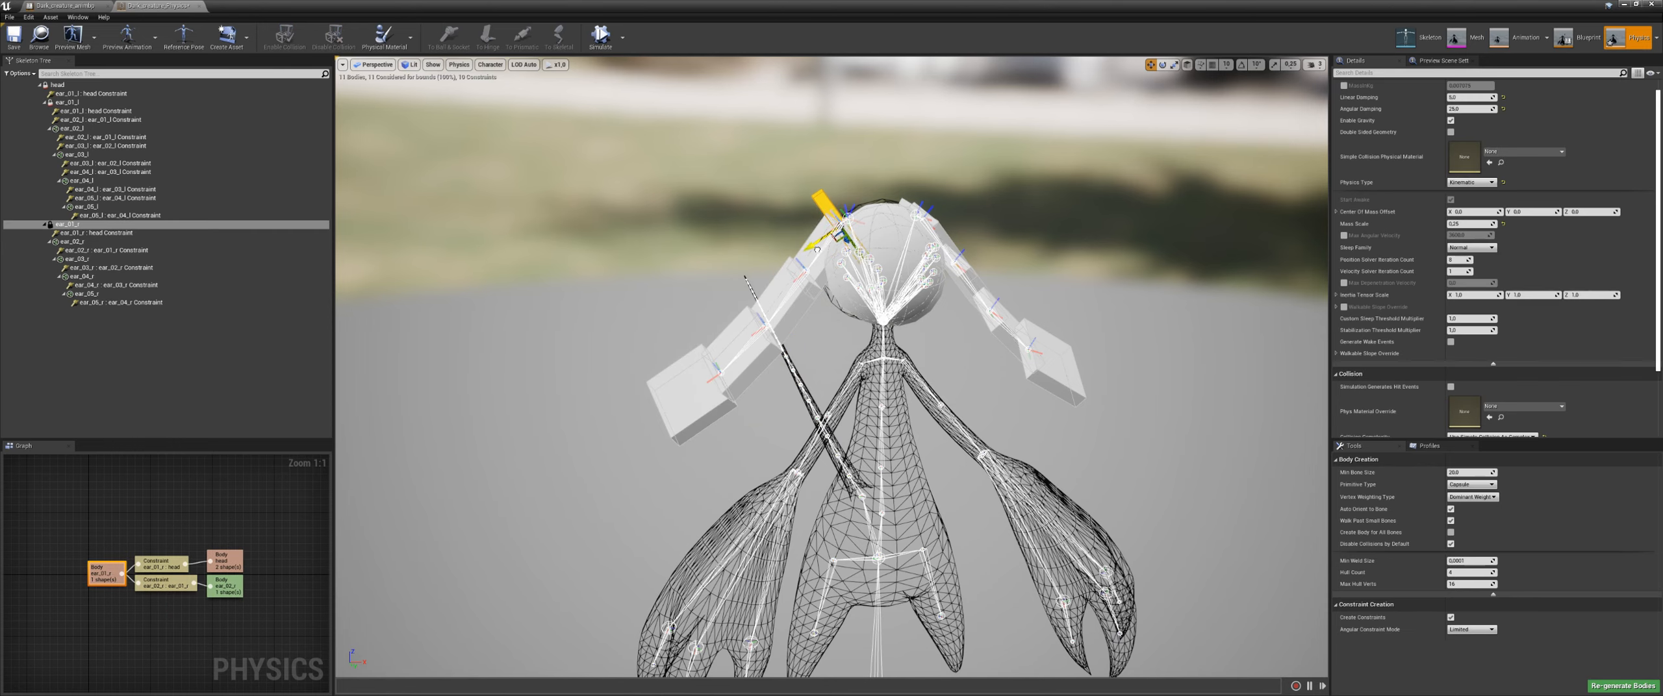
key(f)
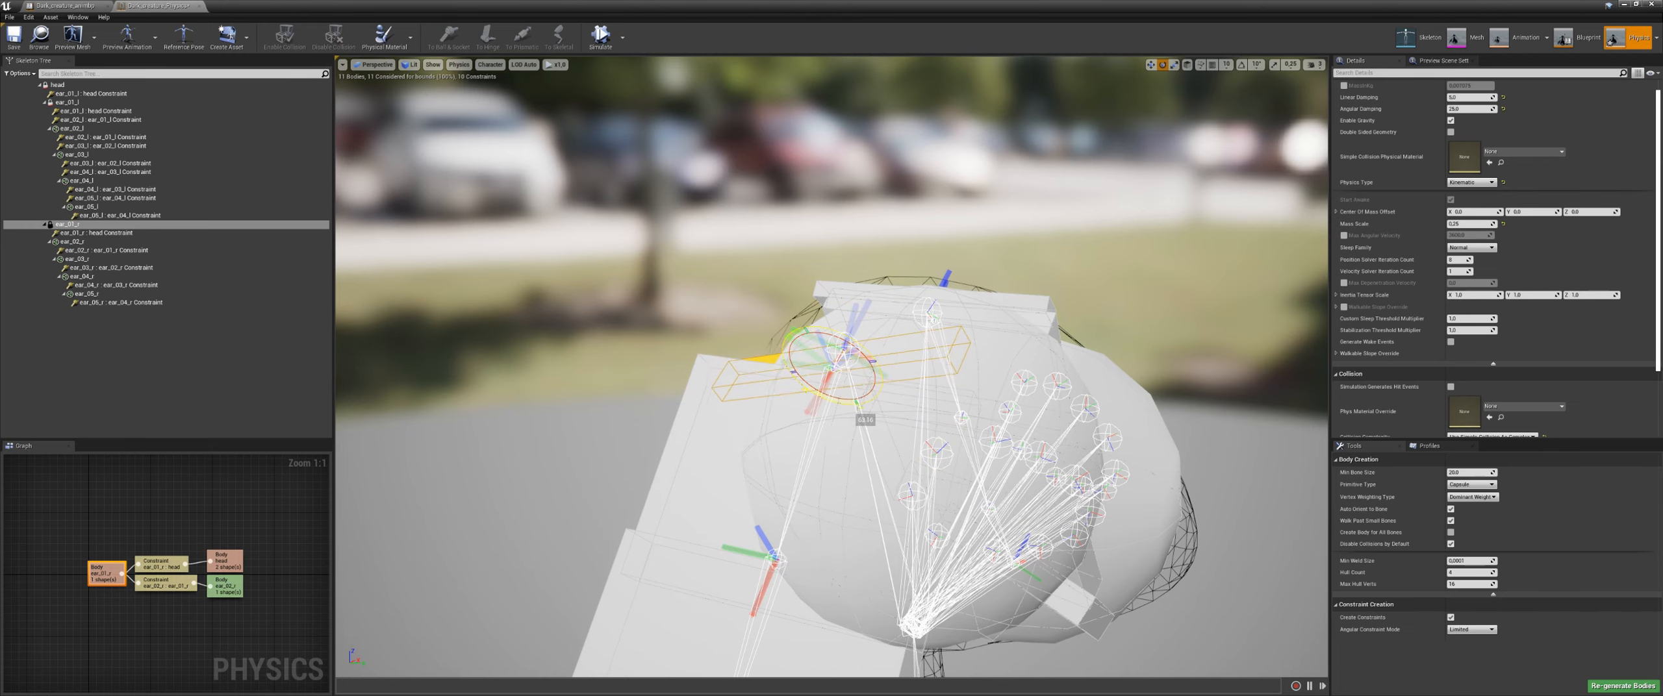
alt+drag(840, 371, 721, 300)
Step: Simulate the physics asset, inspect both ear chains from the front and above, and stop the simulation
key(s)
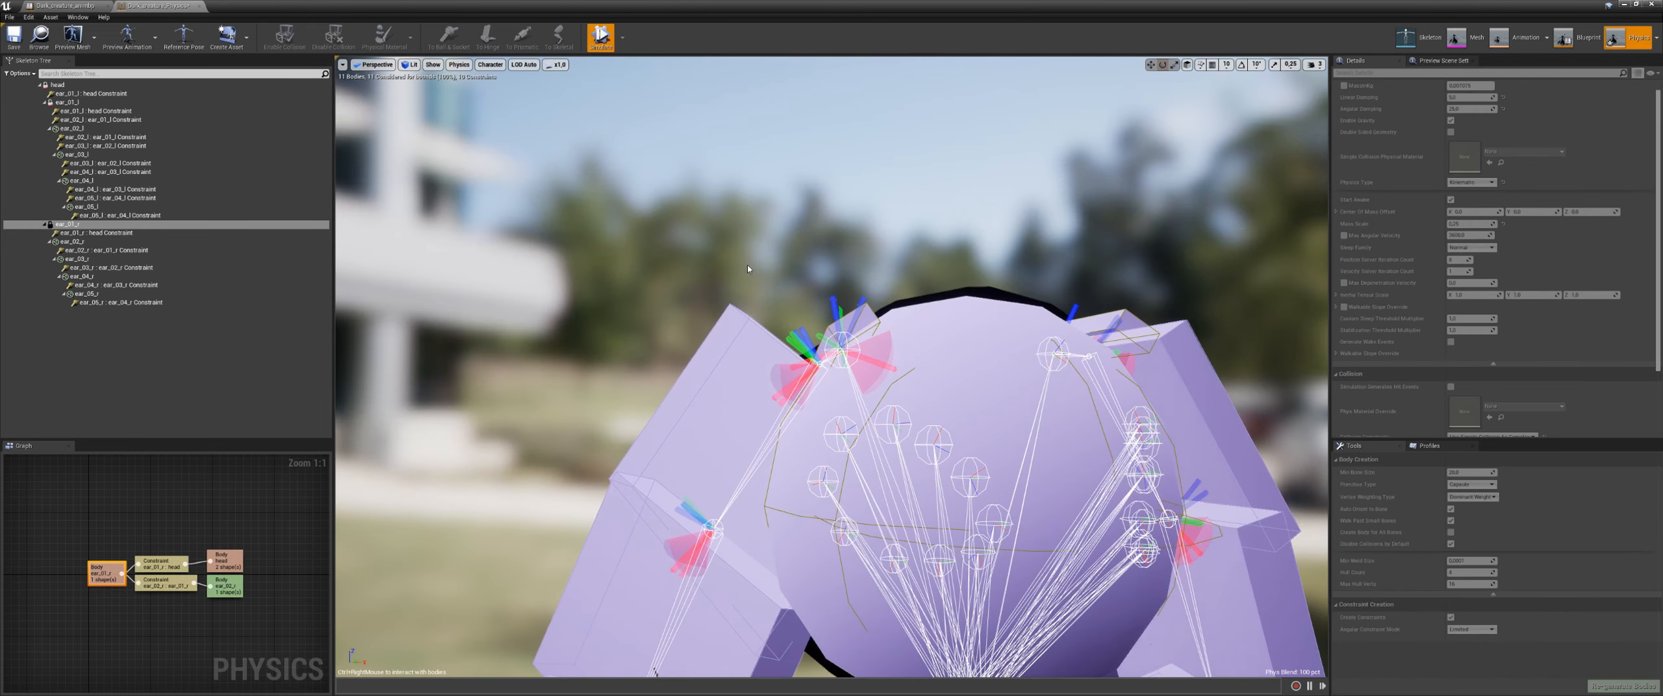
scroll(840, 372, down, 6)
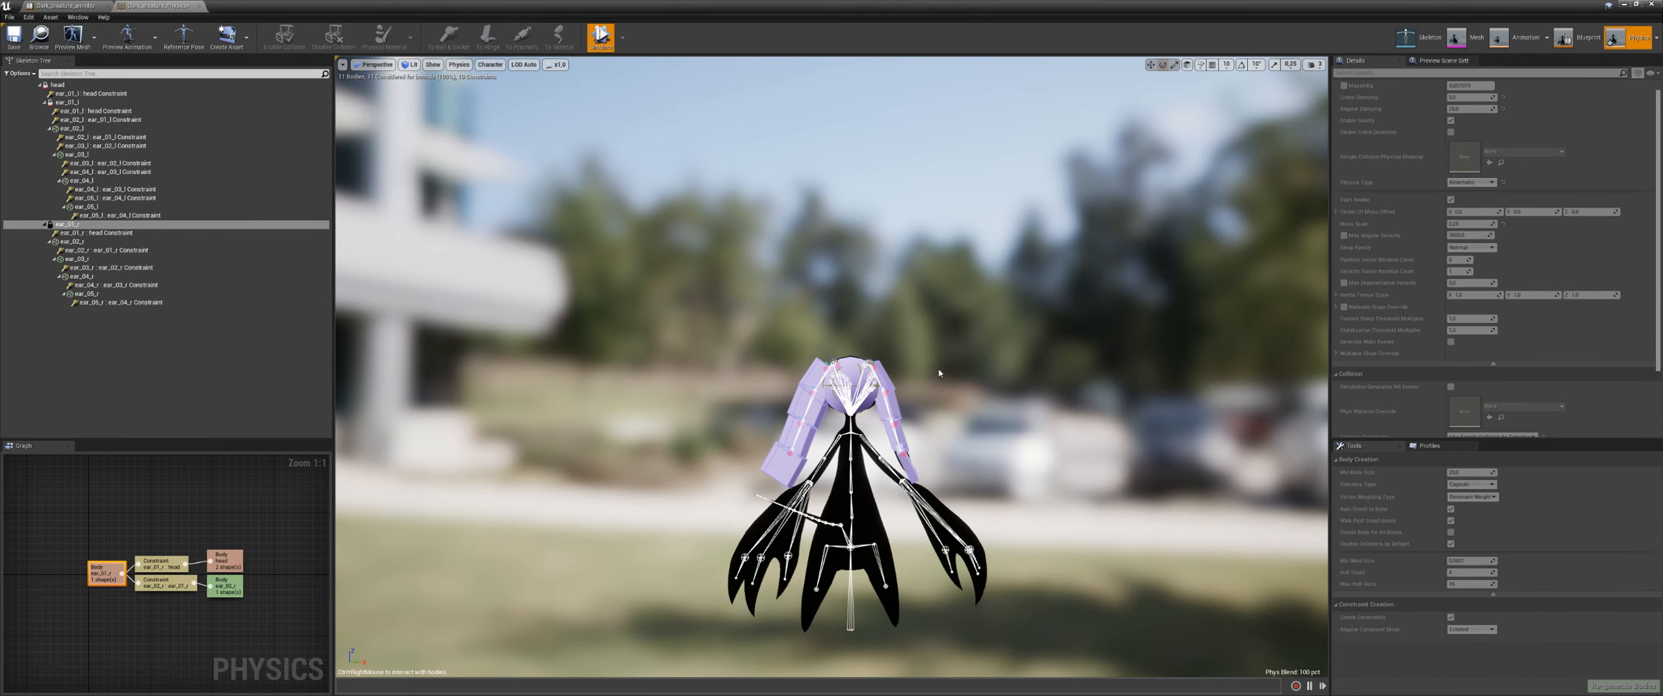
scroll(919, 377, up, 6)
alt+drag(918, 376, 906, 432)
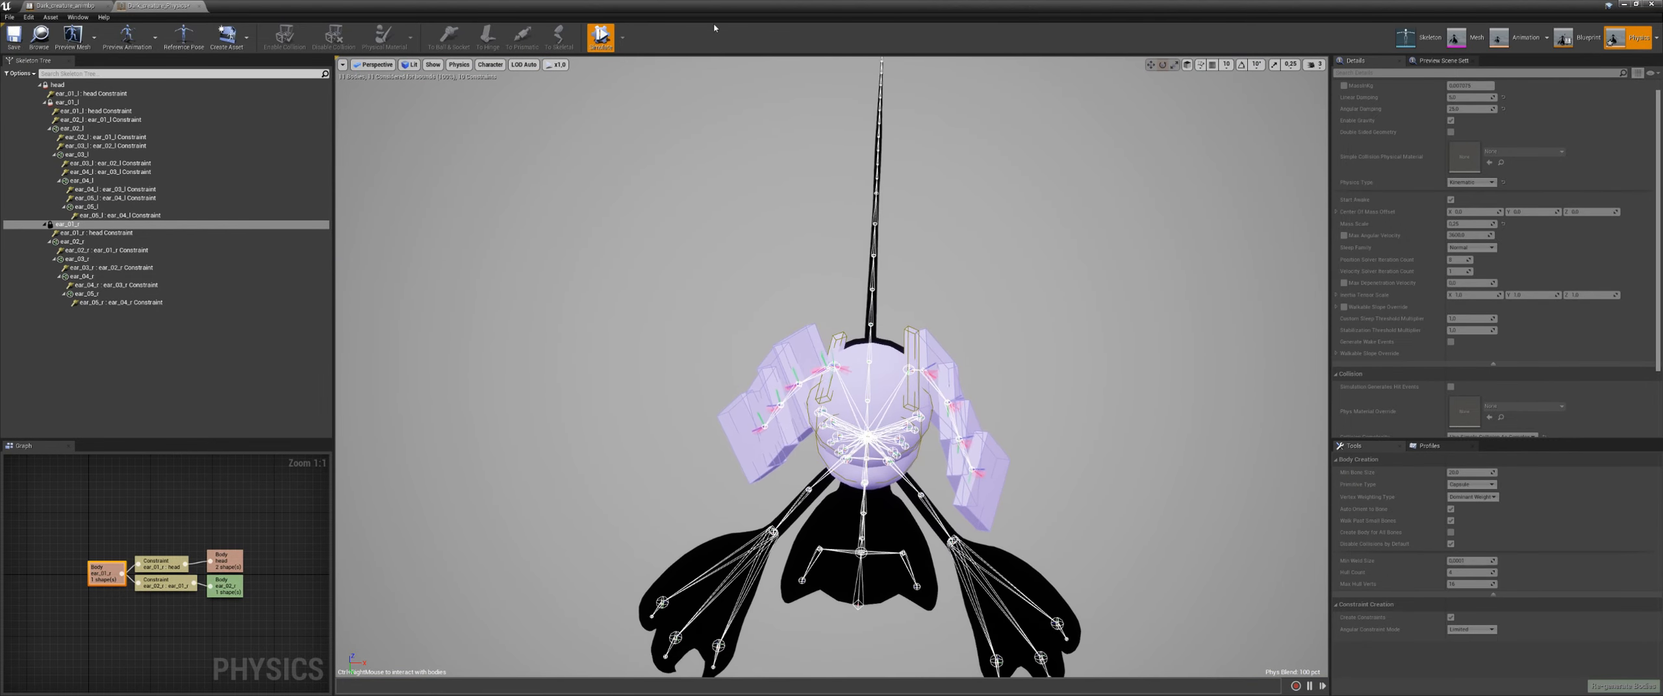
click(600, 36)
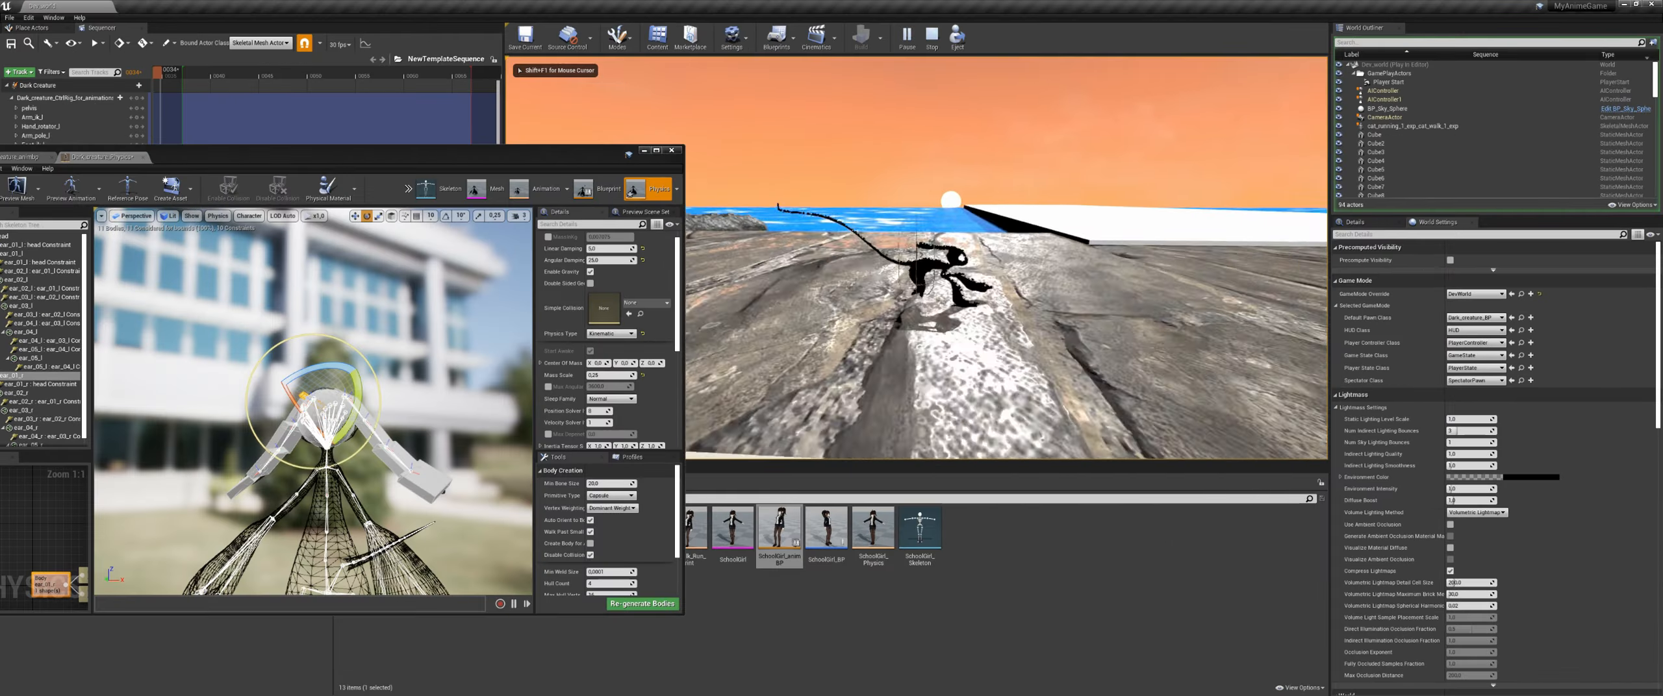
Step: Run and jump with the creature in the played level to check both ears, and stop the session
key(a)
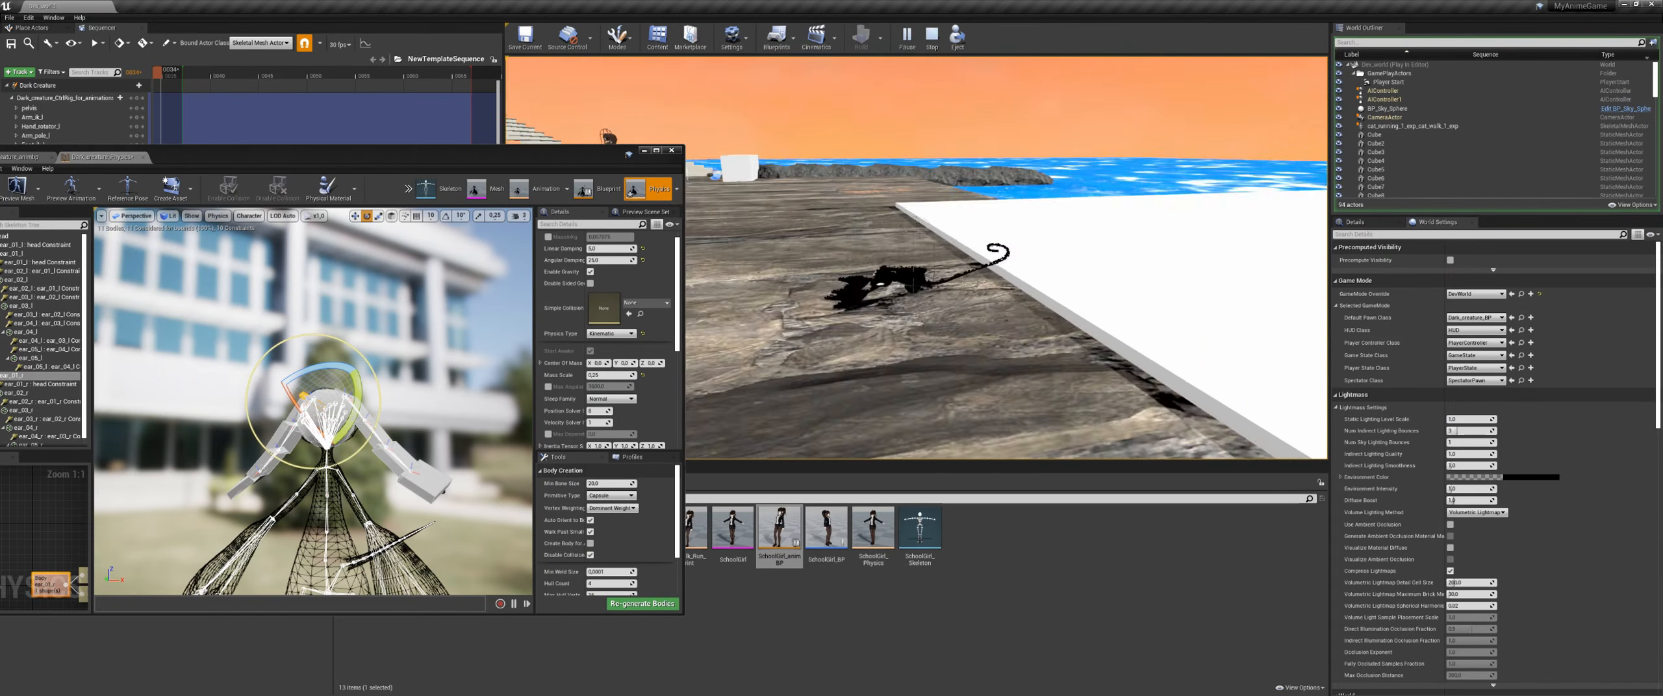
key(d)
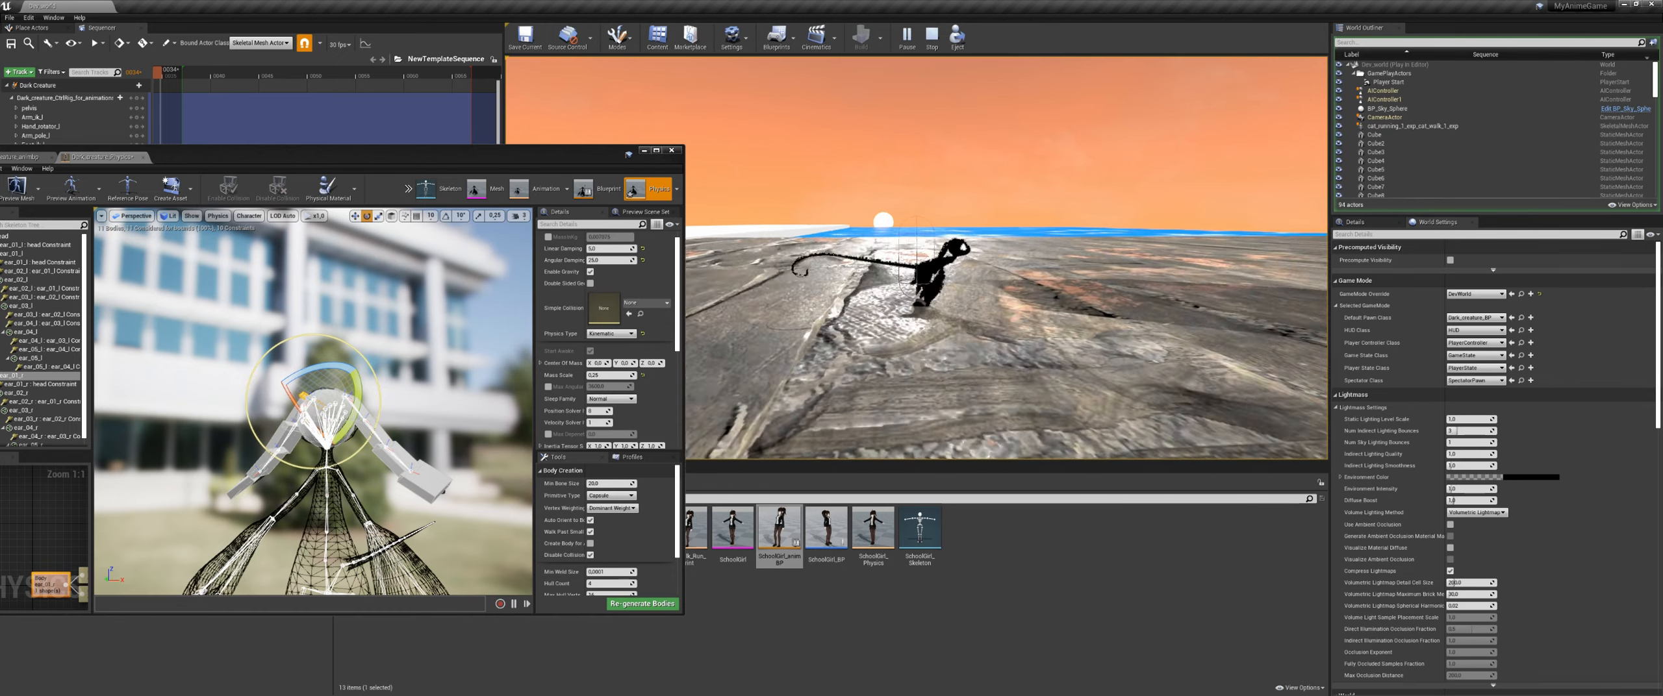
key(d)
key(d)
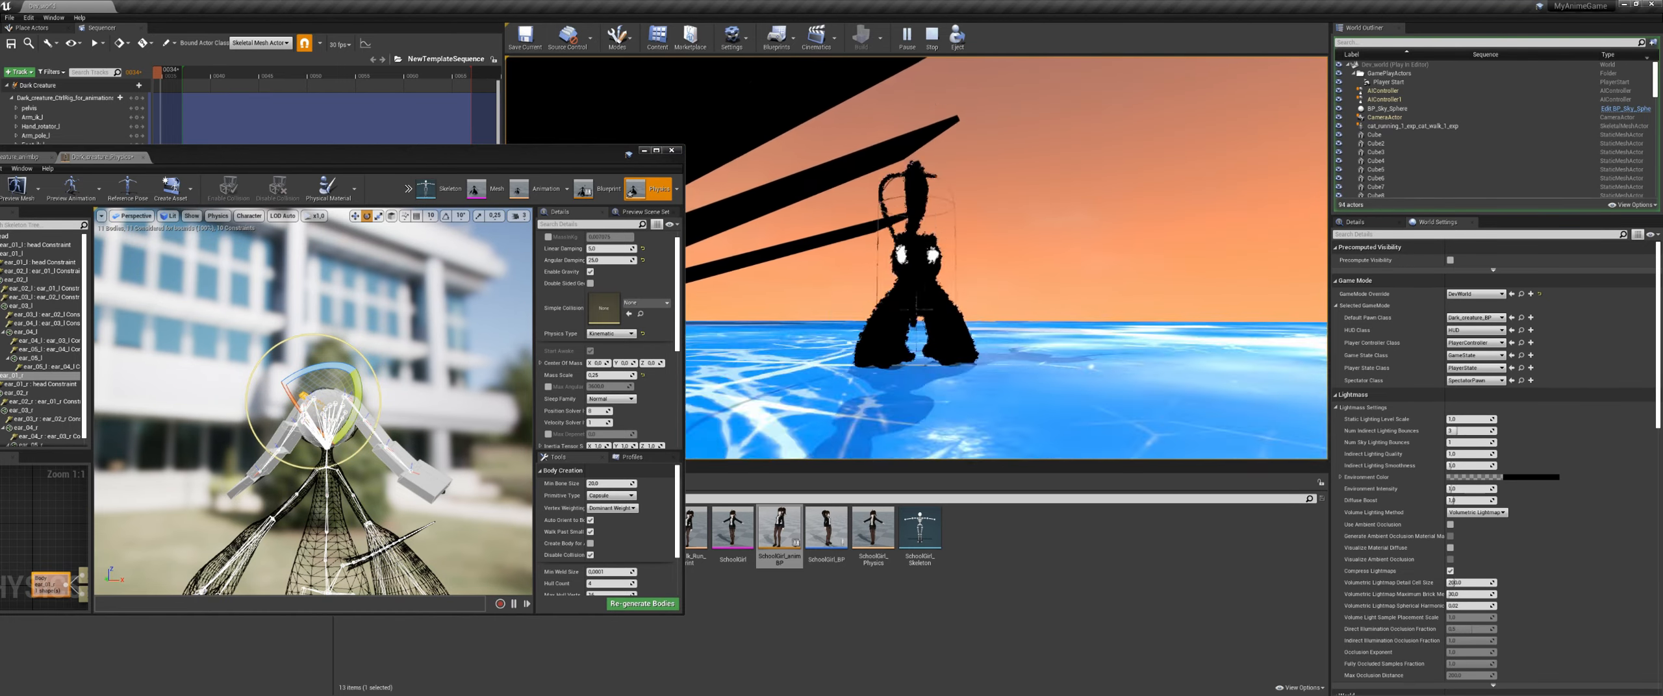
key(d)
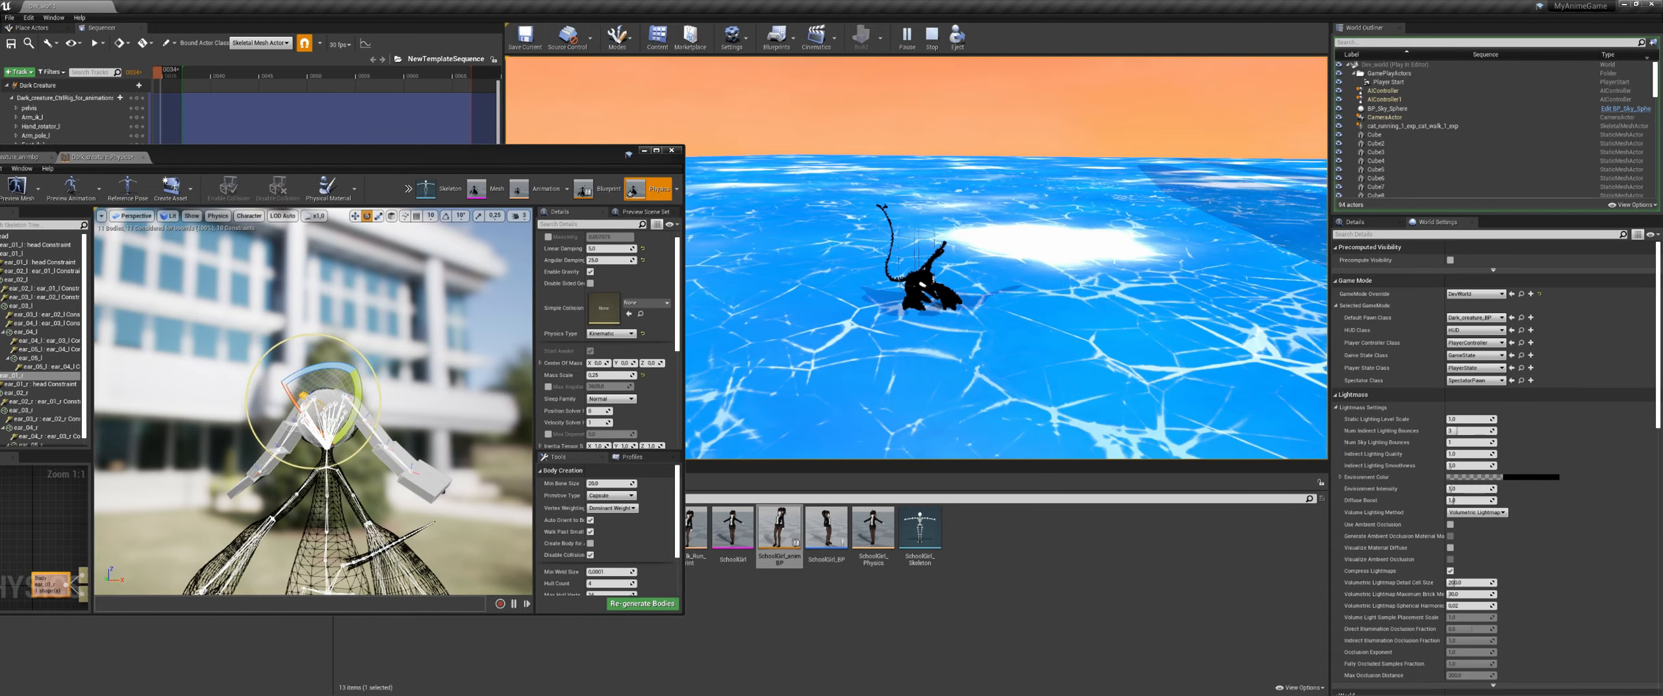
key(a)
key(w)
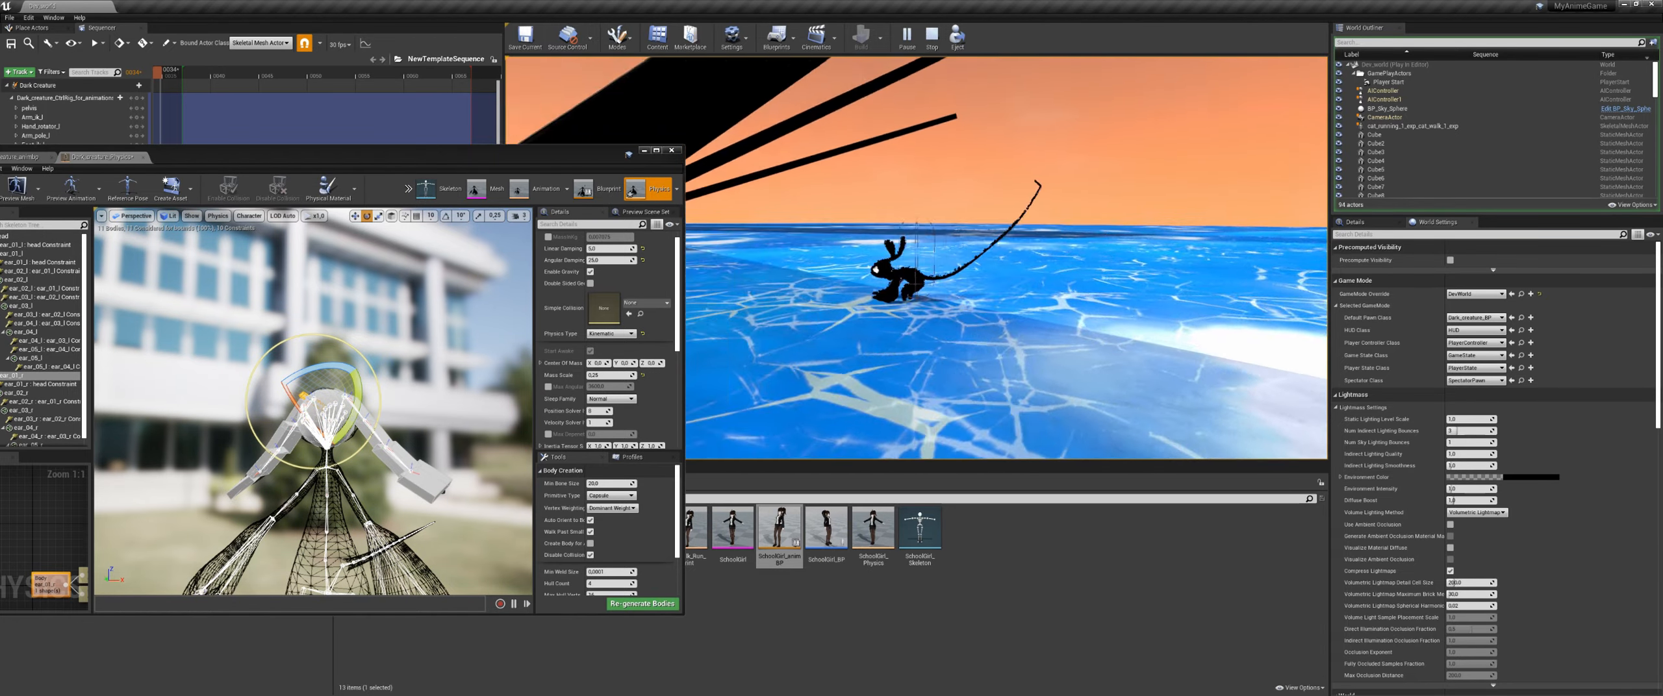
key(space)
key(w)
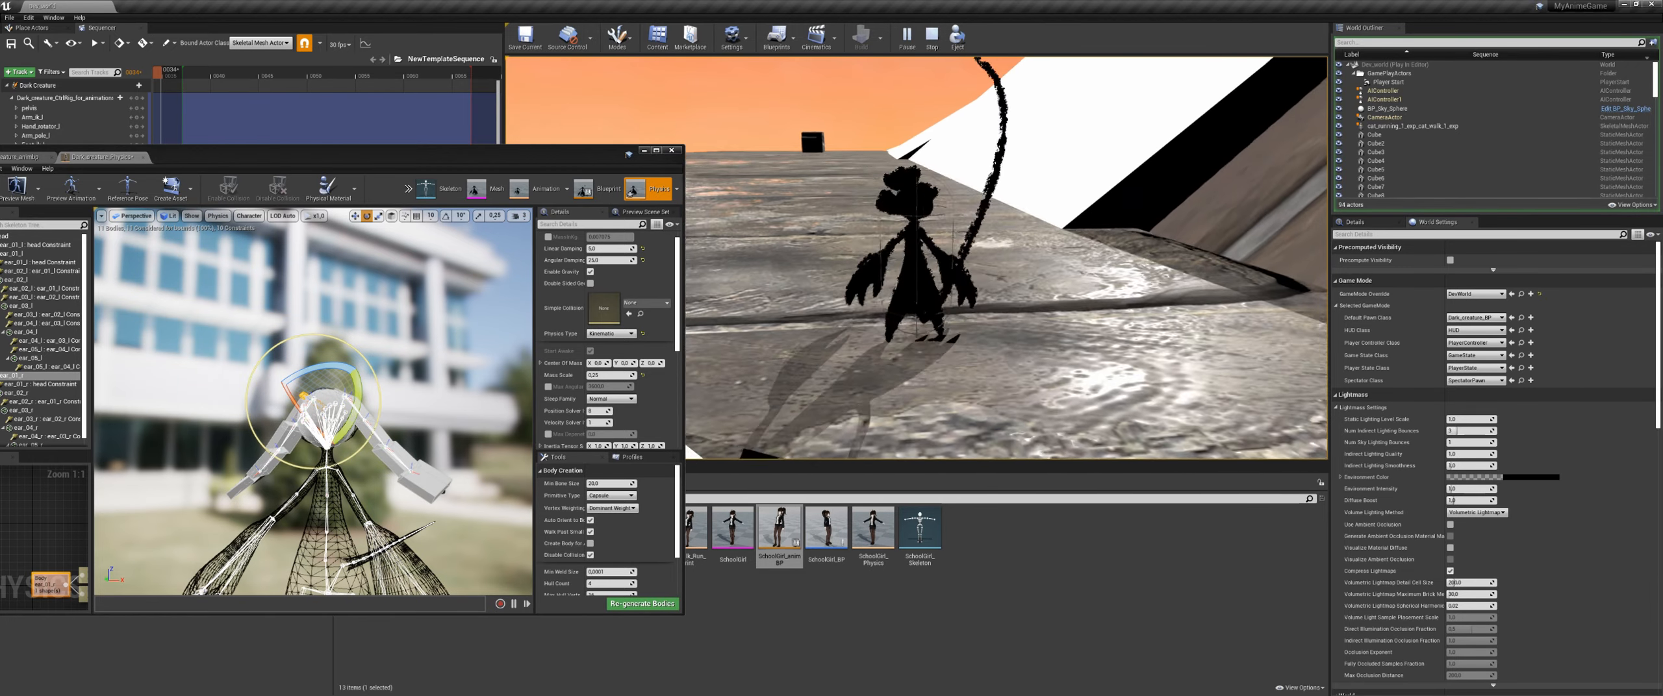
key(Escape)
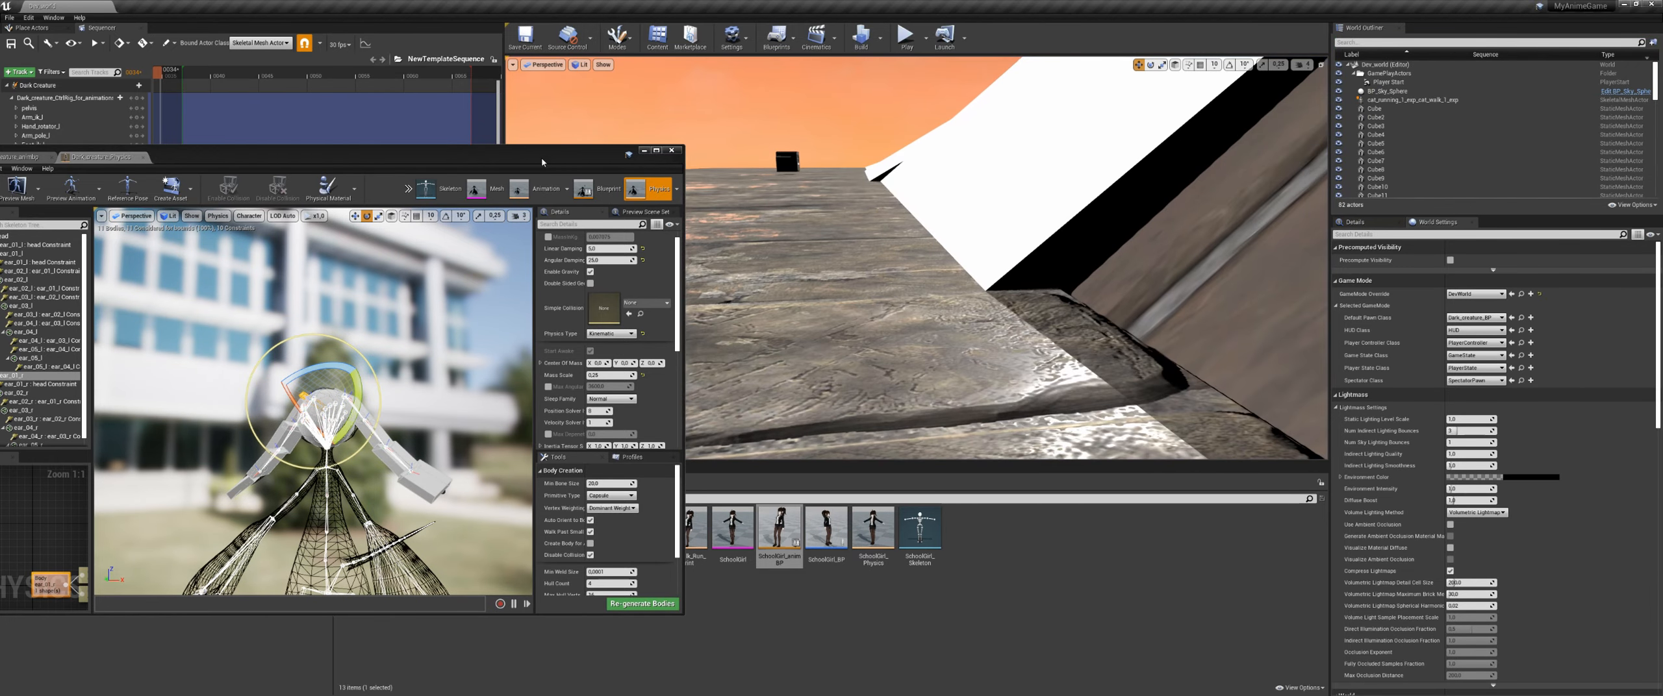
Step: Turn on Show FPS in the level viewport, keeping the physics asset window clear of the view
drag(542, 163, 682, 184)
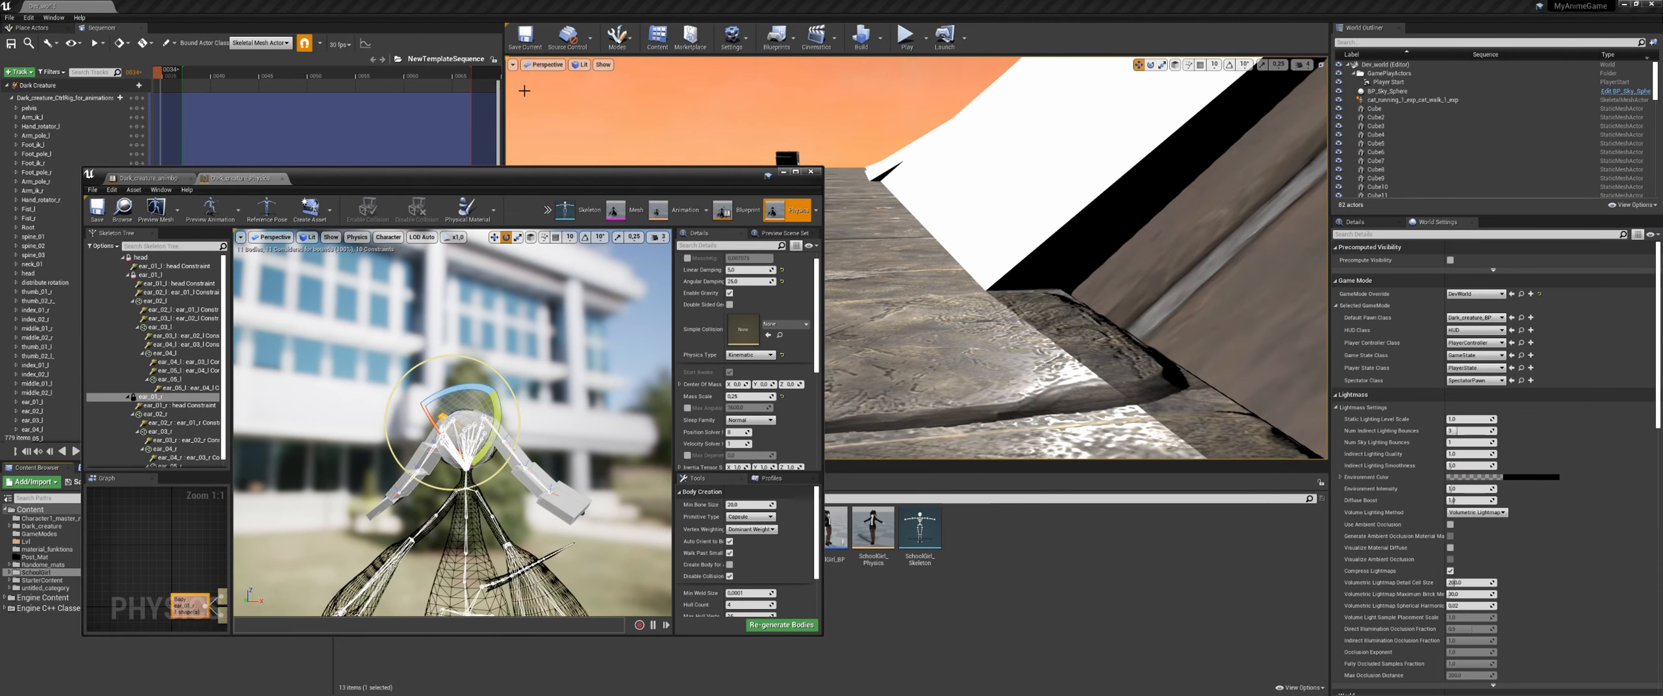
click(513, 65)
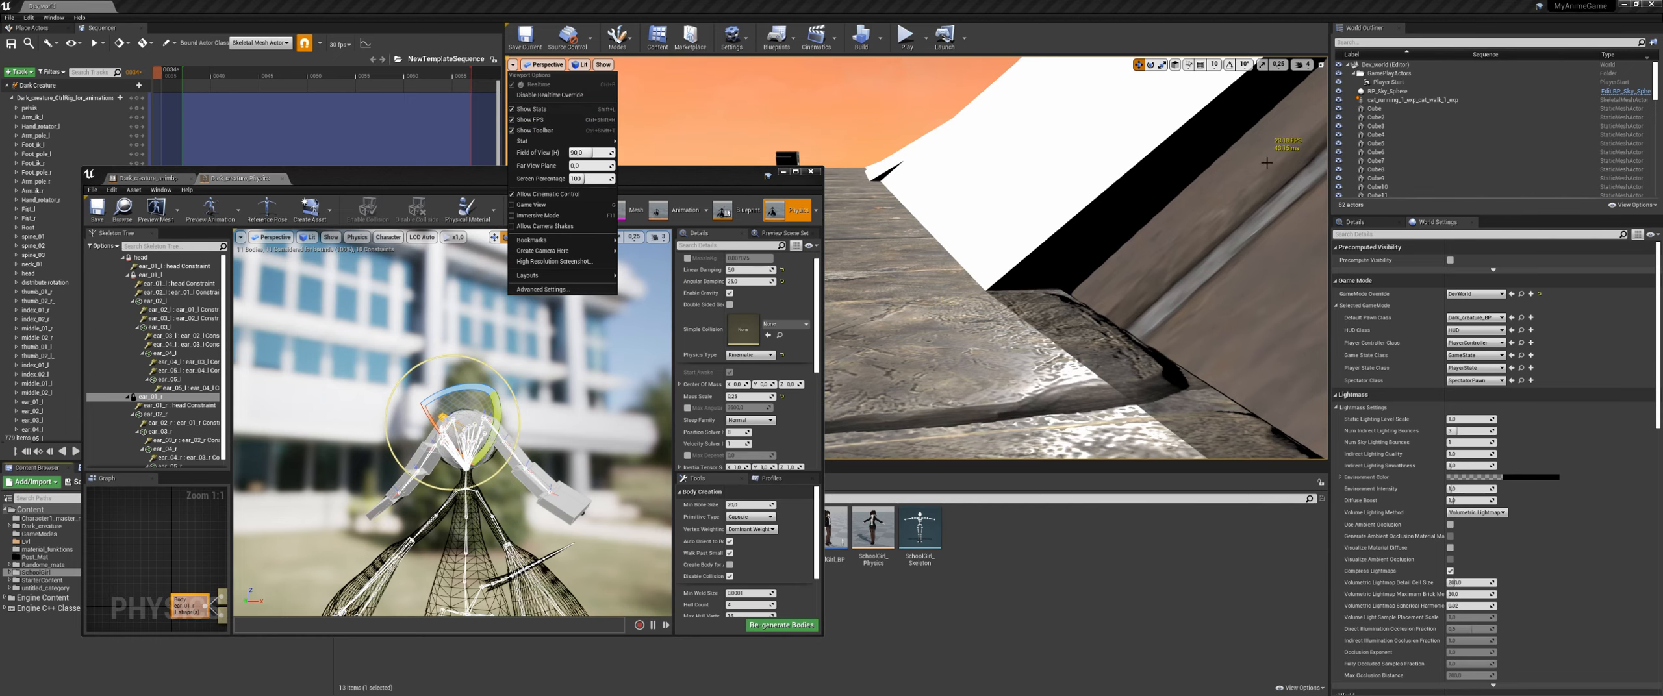
drag(730, 170, 641, 144)
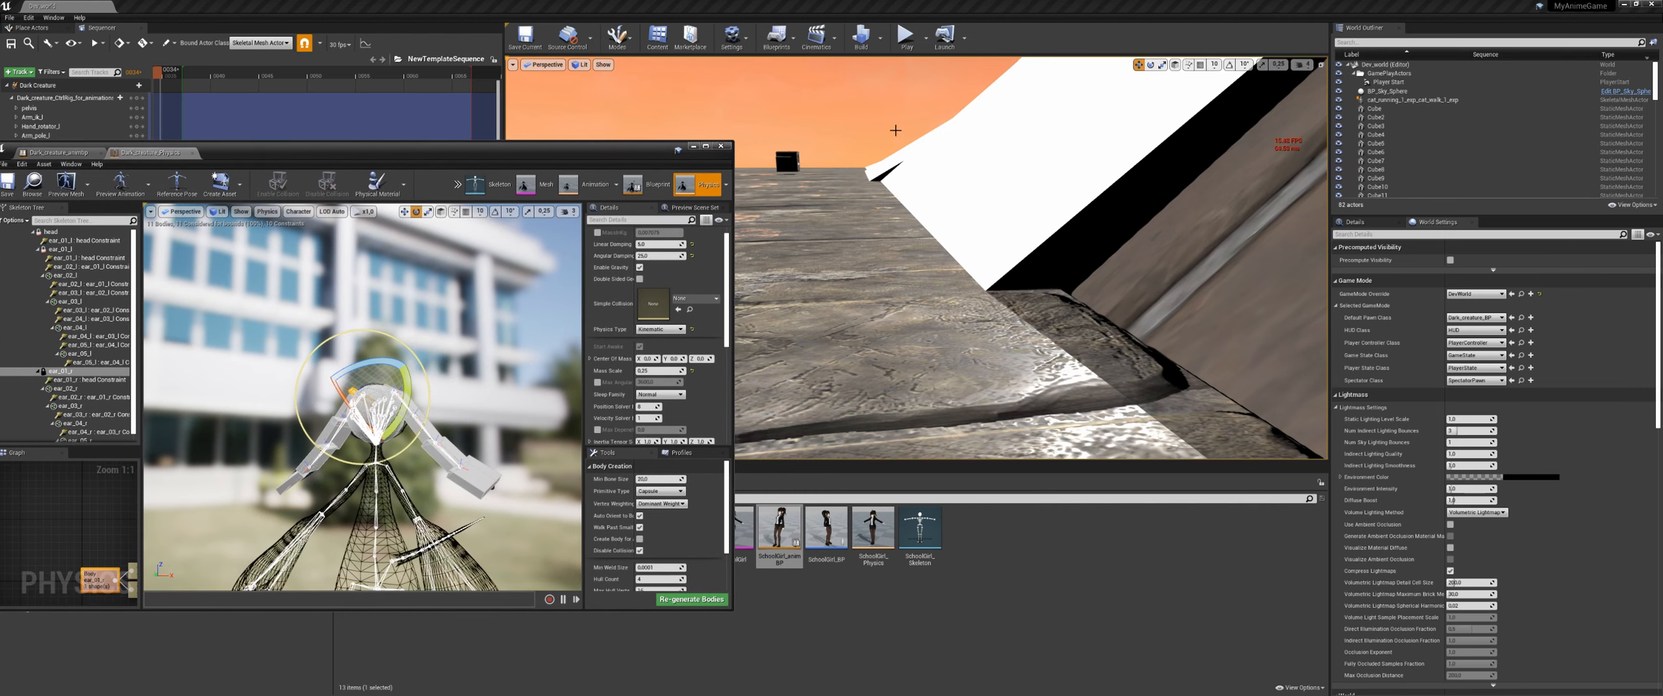
Step: Play the level briefly to check the frame rate, stop it, and clear the physics asset window from the main editor
click(905, 36)
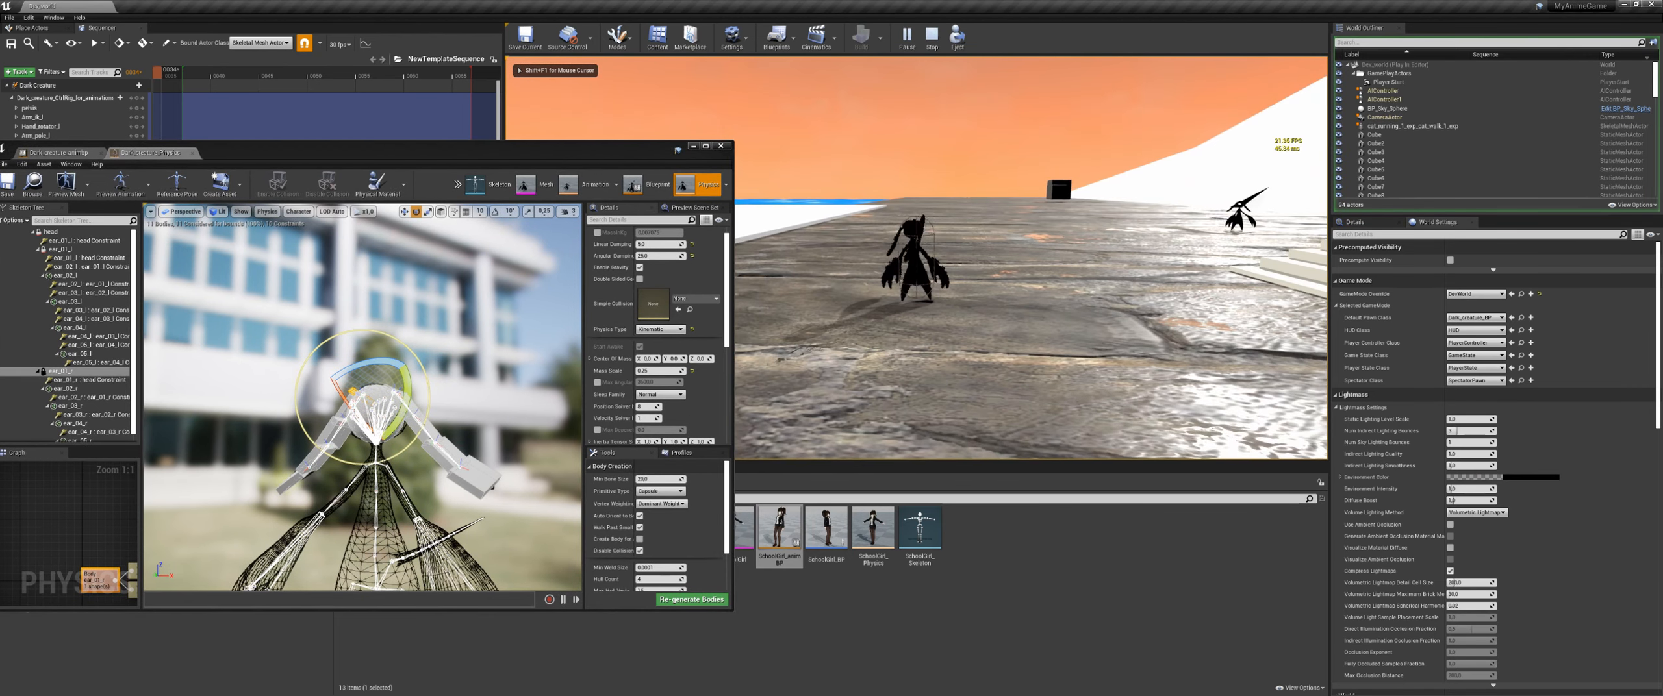
key(Escape)
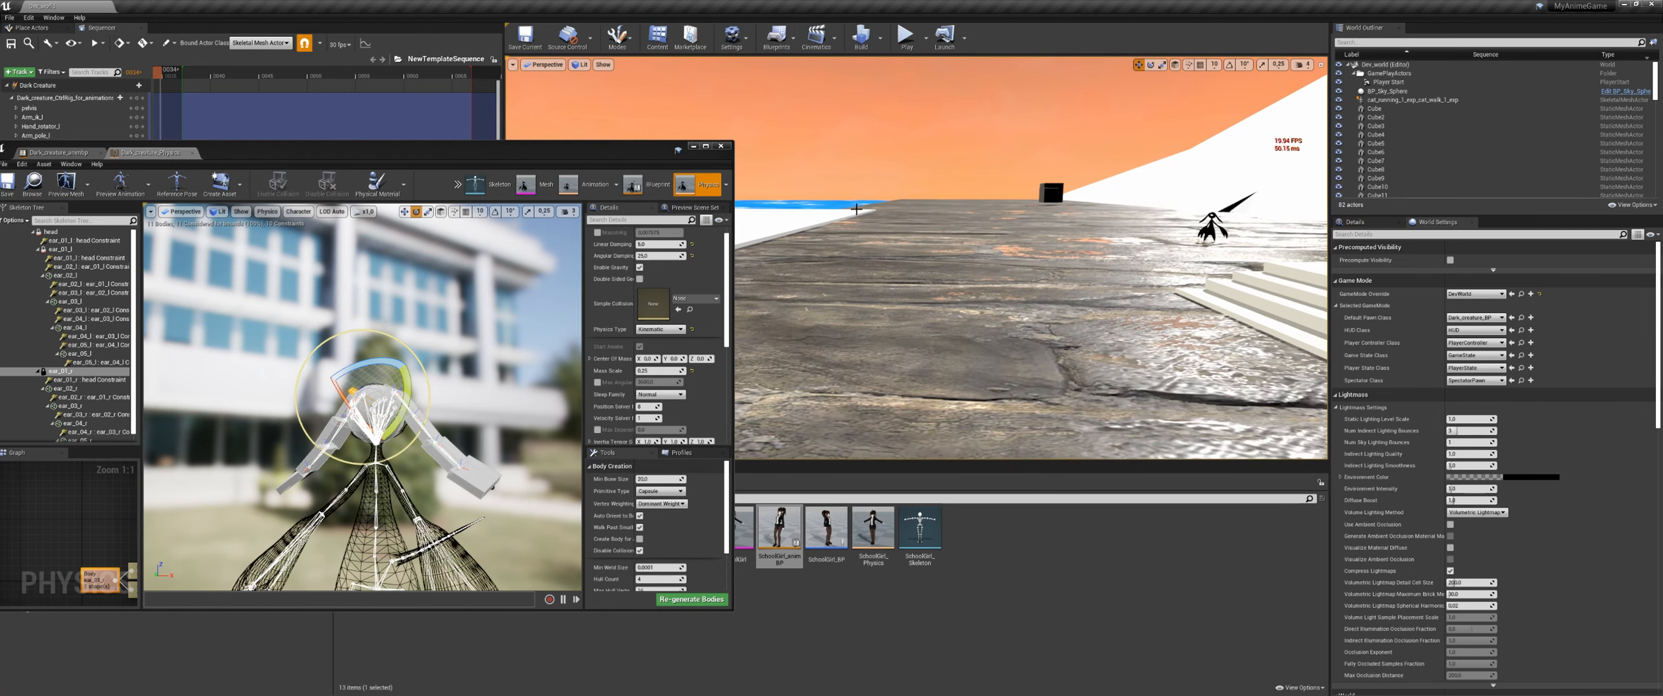
click(718, 147)
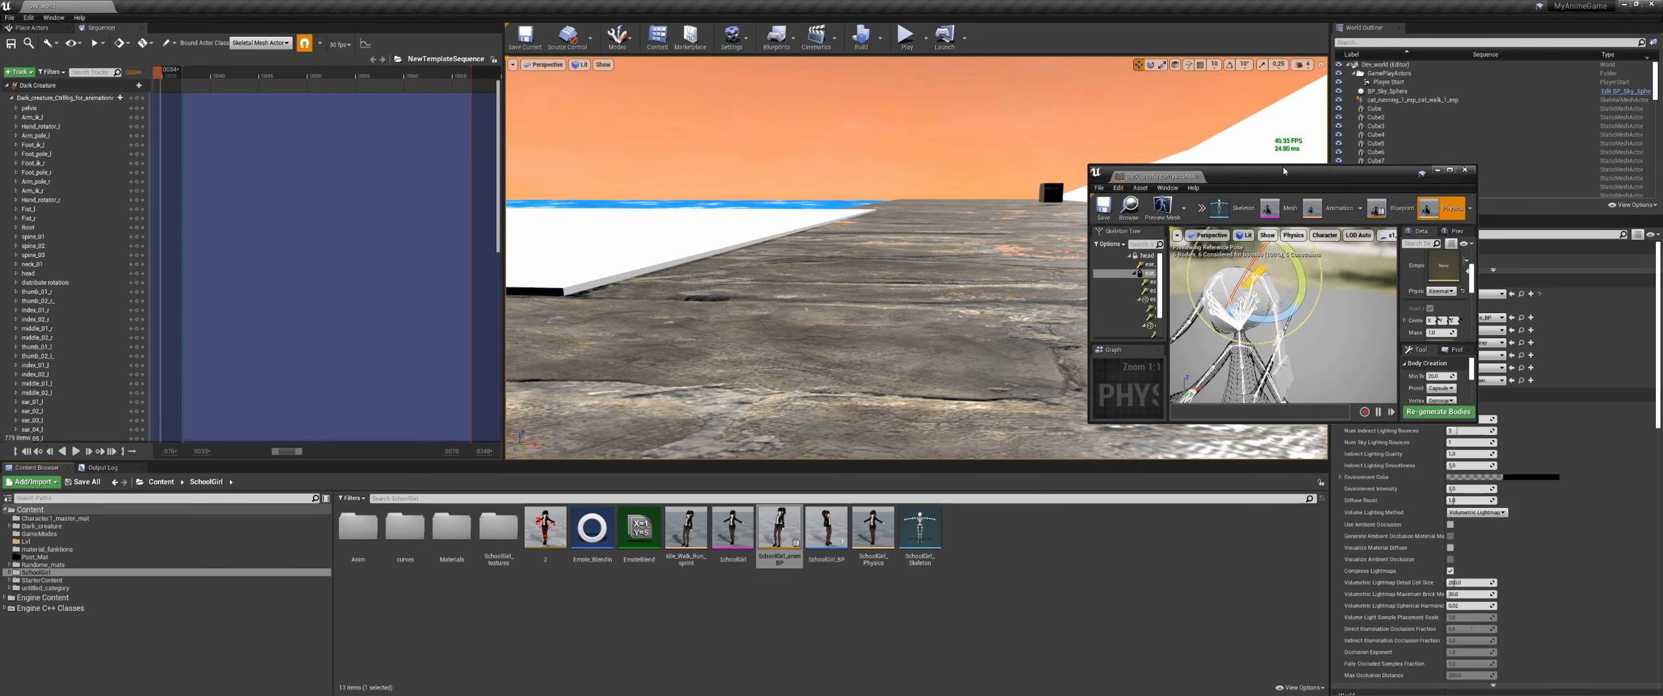
click(1369, 128)
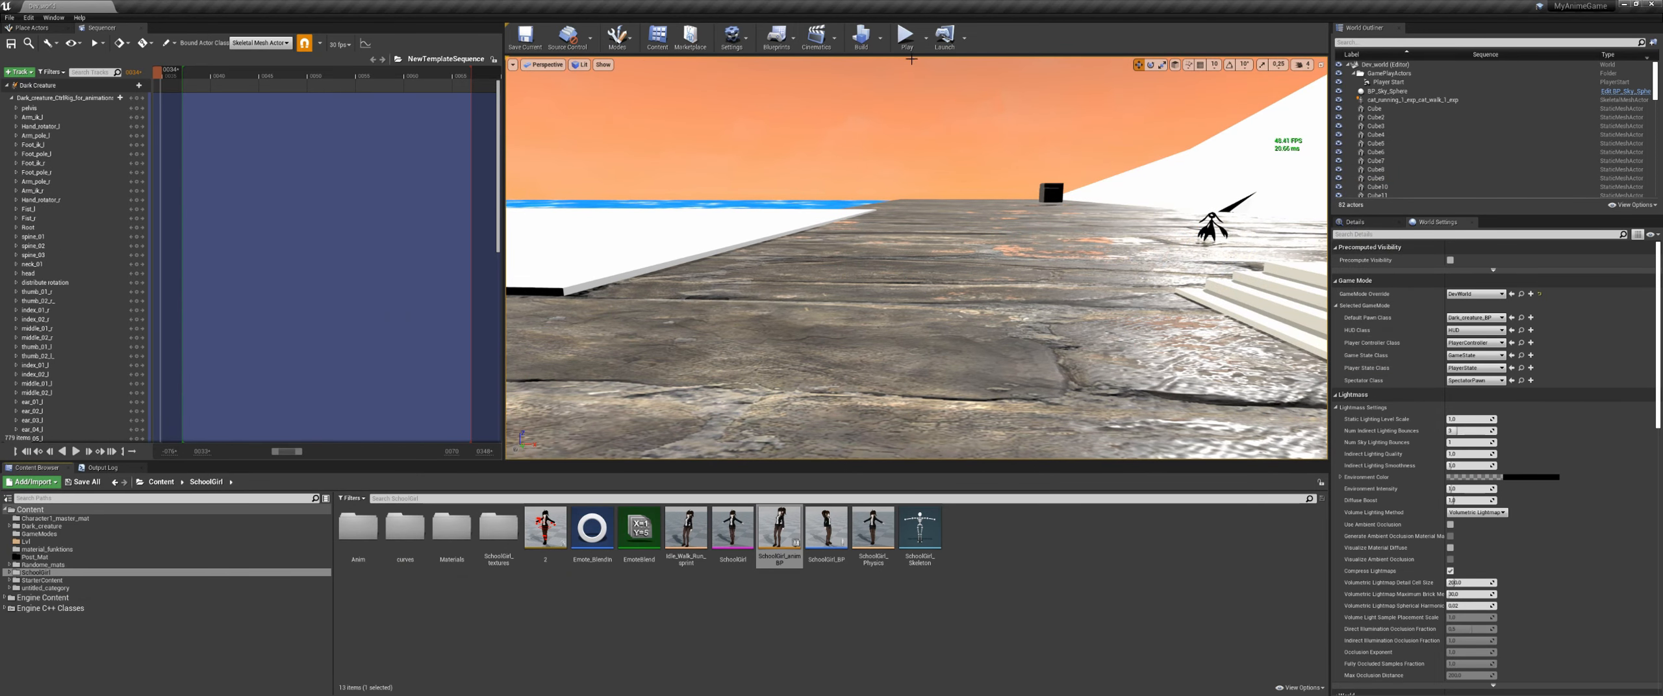
Step: Play the level, run and jump with the creature to check the frame rate, and stop the session
click(913, 45)
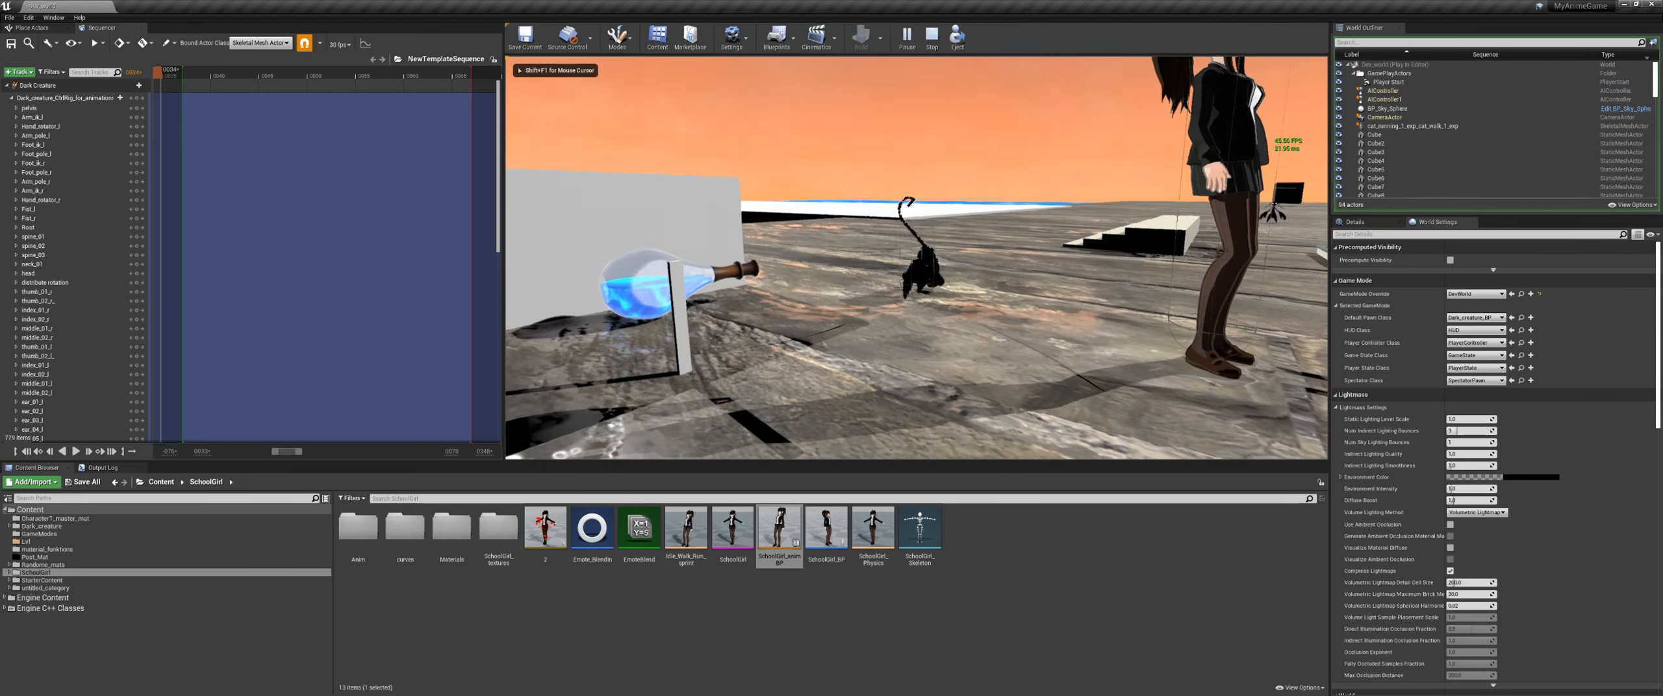
key(w)
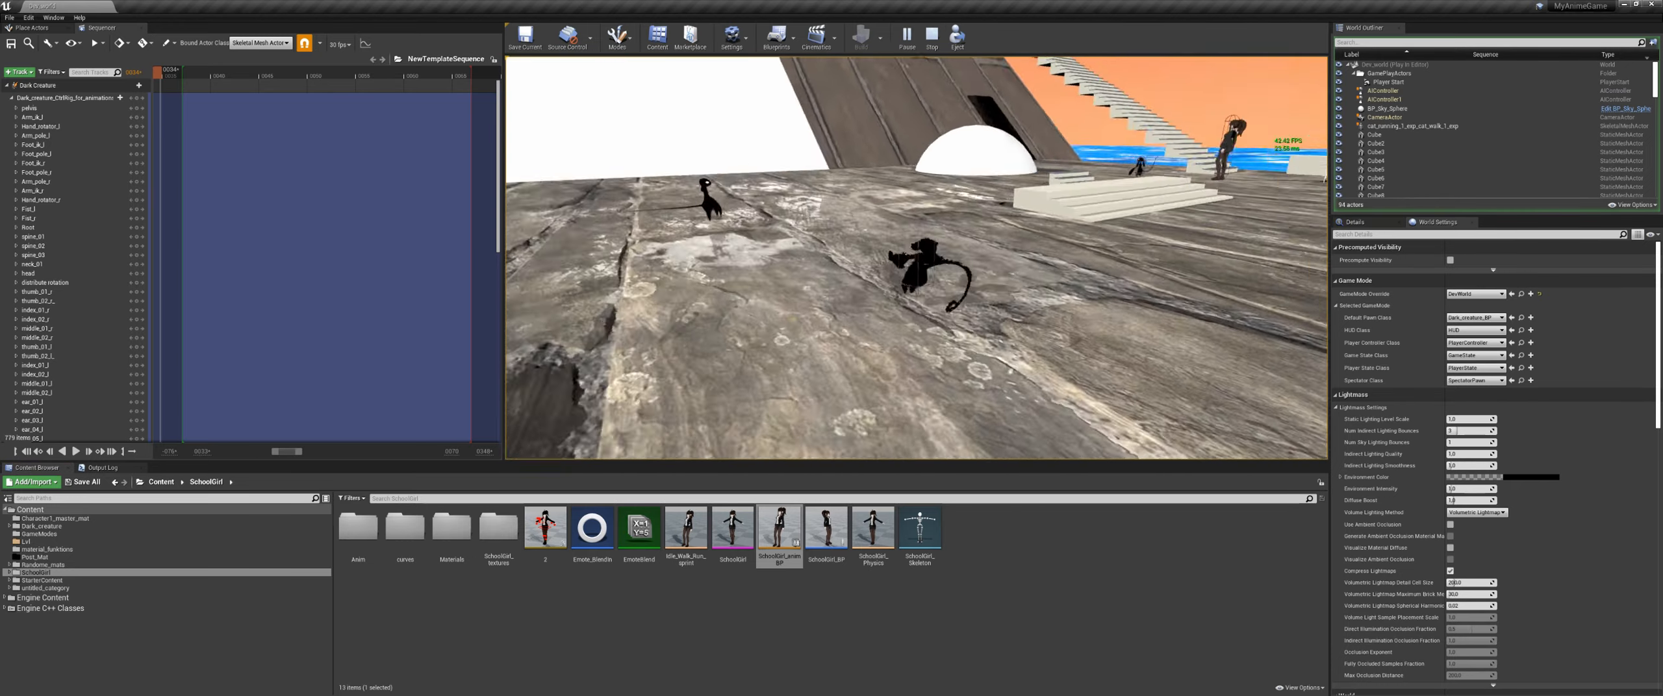
key(w)
key(space)
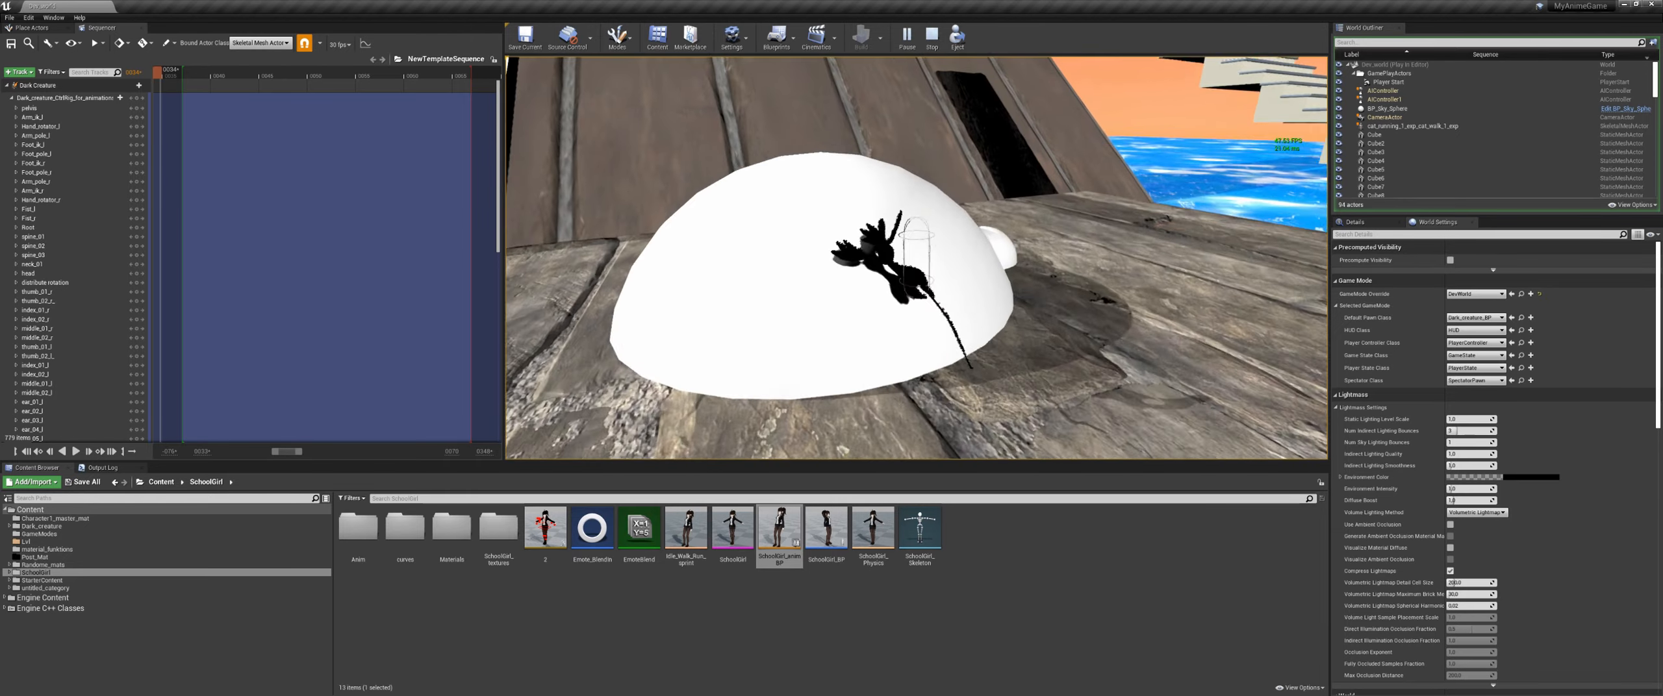
key(Escape)
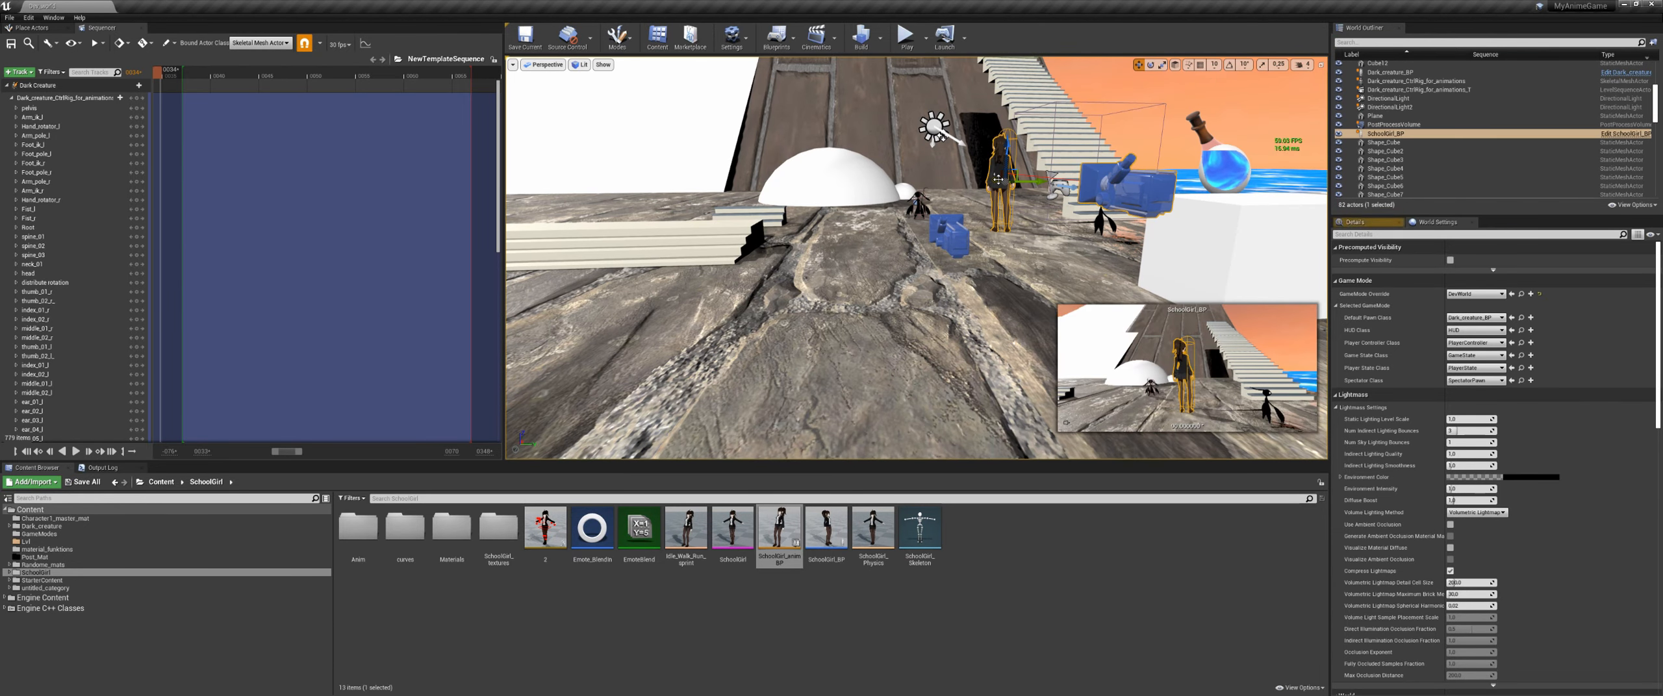
Step: Delete the SchoolGirl_BP character from the level and play briefly to check the frame rate without it
key(Delete)
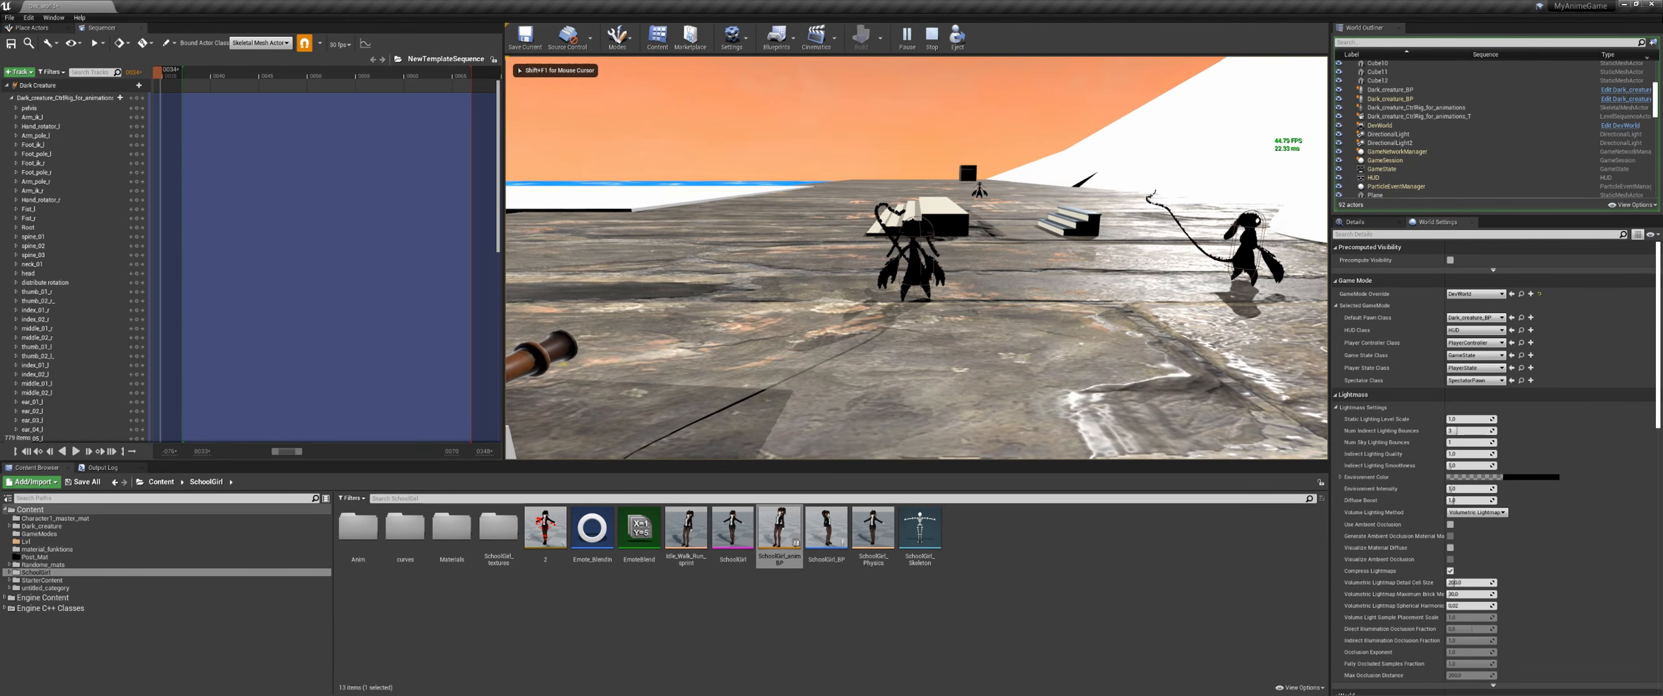
key(Escape)
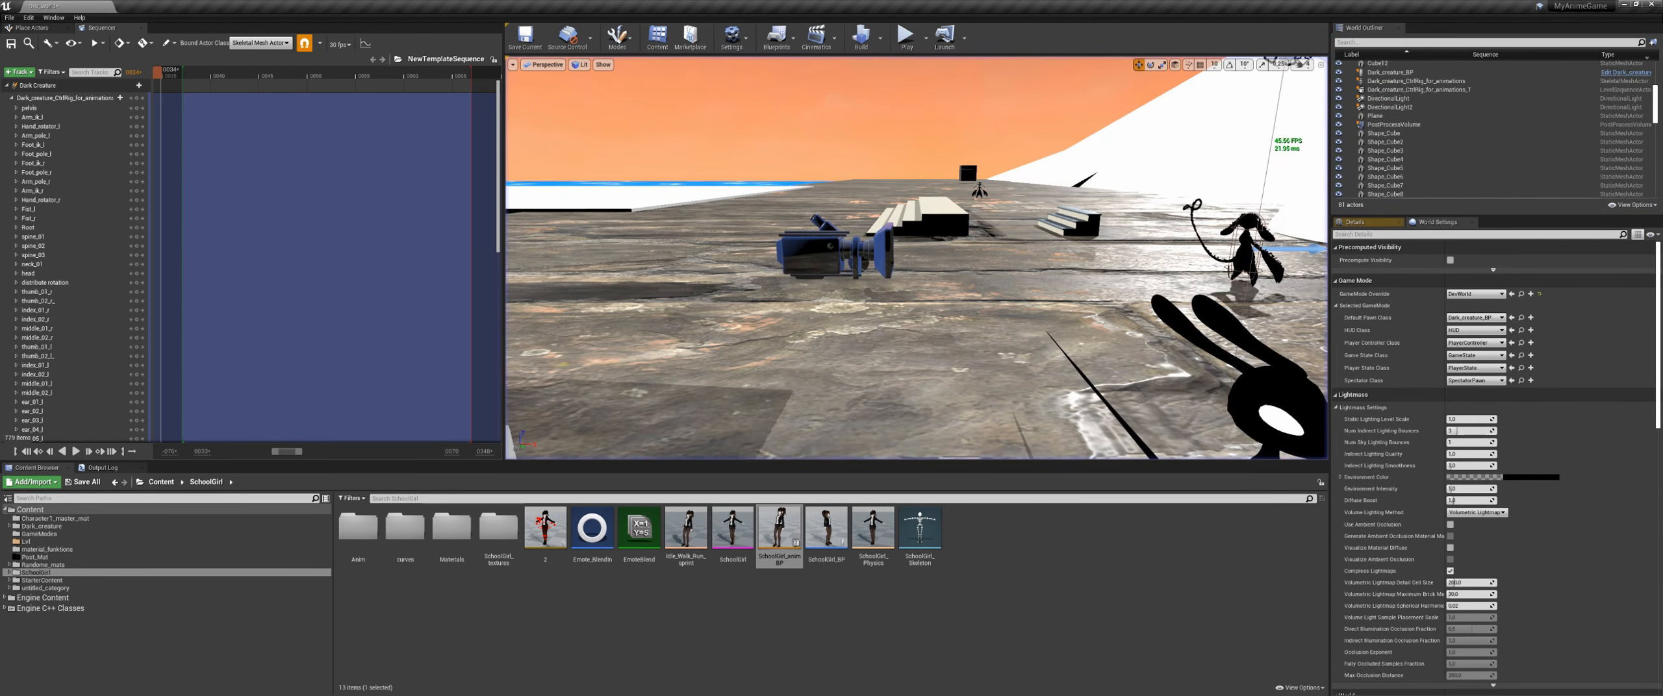
Step: Delete the creature actor bound to NewTemplateSequence from the level and close the Sequencer
click(1143, 289)
scroll(1143, 290, down, 5)
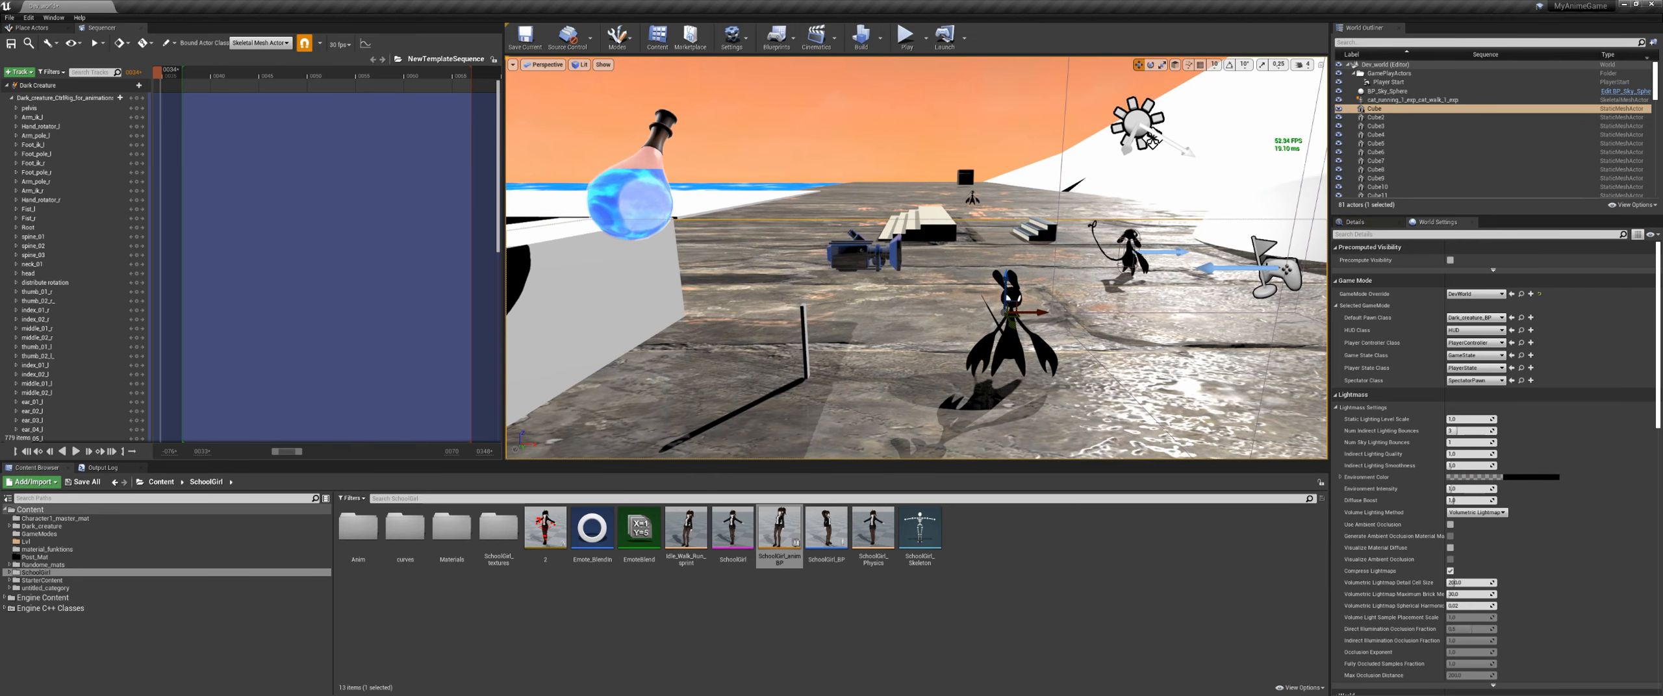
click(1130, 250)
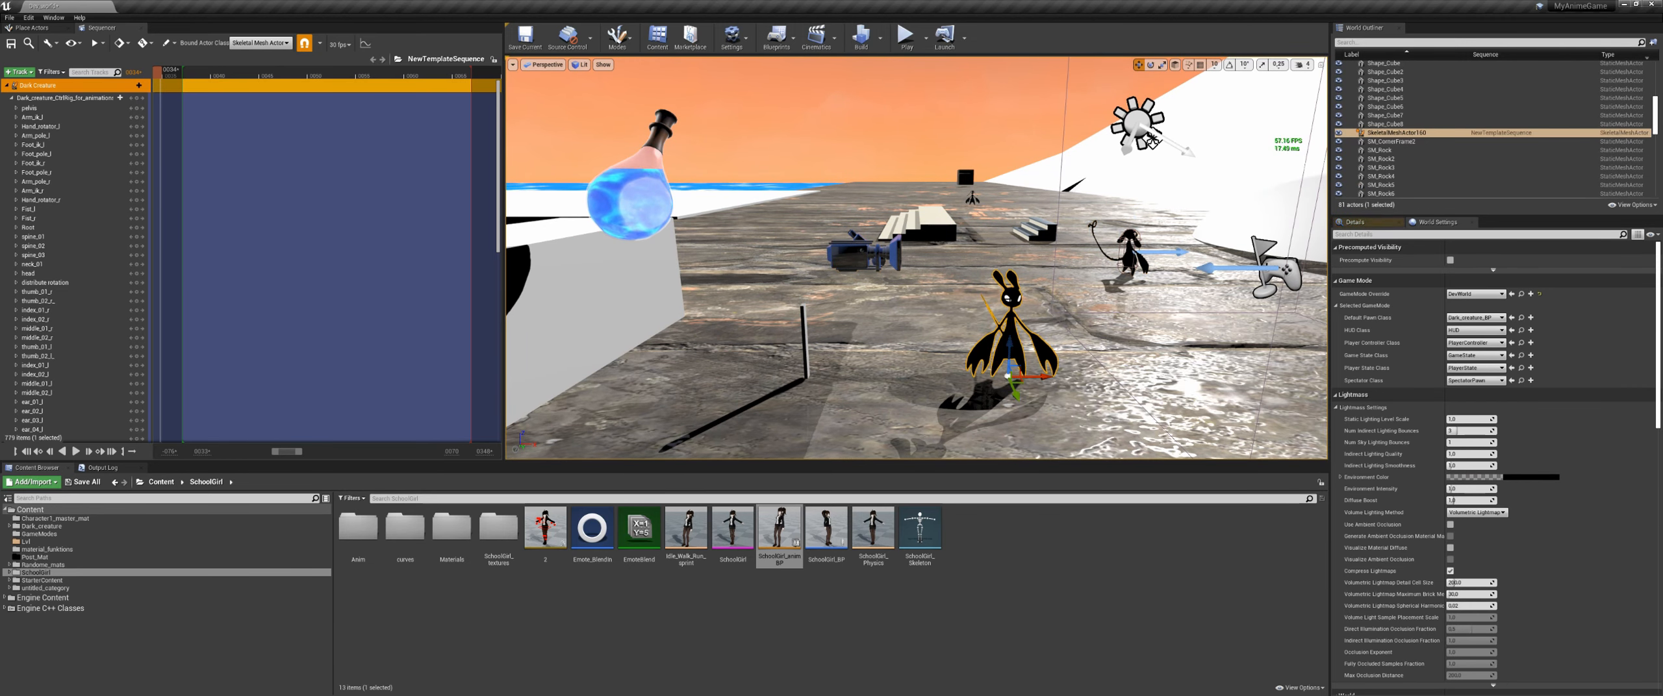
key(Delete)
click(140, 28)
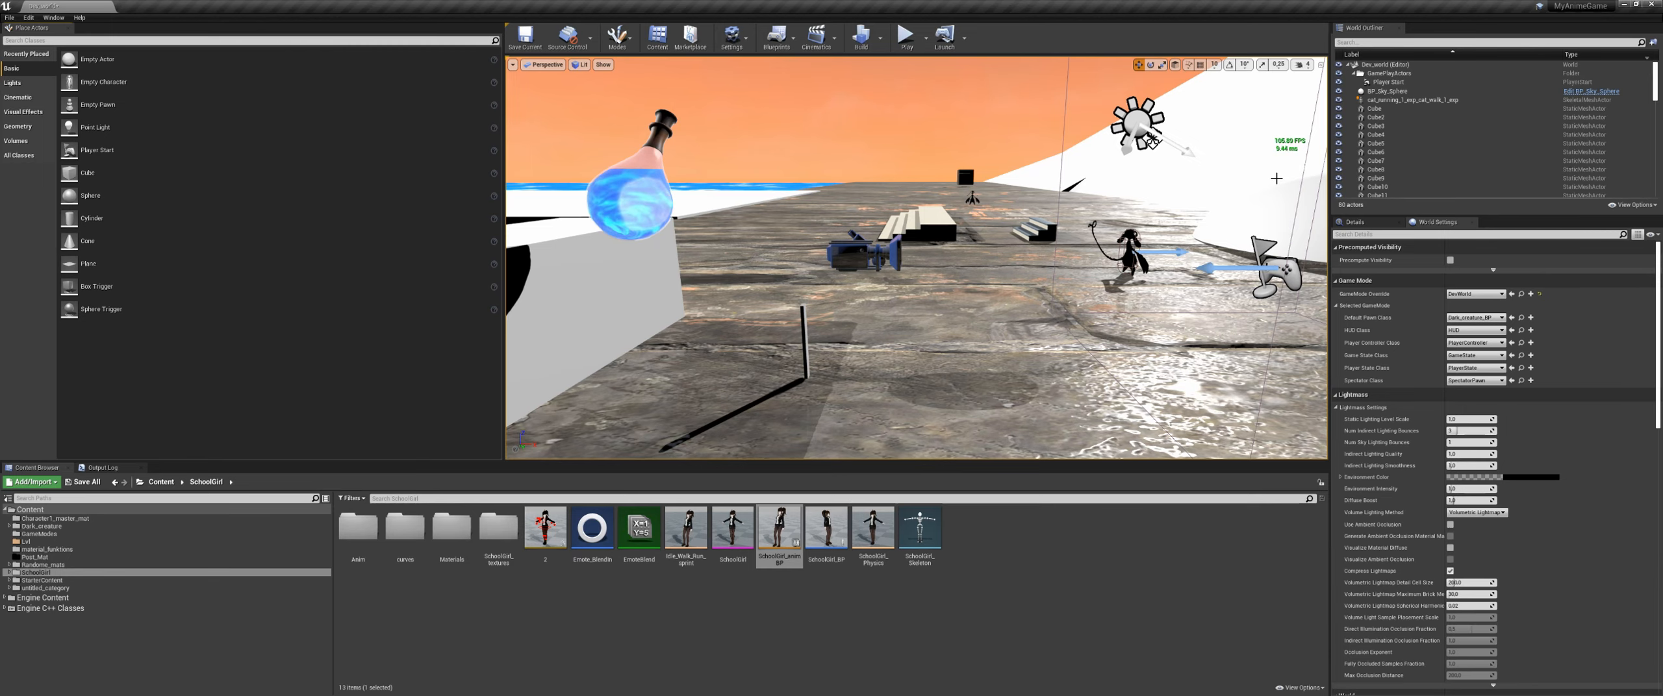
Step: Play the level again with the extra characters removed, run and jump to compare the frame rate, and stop
click(907, 53)
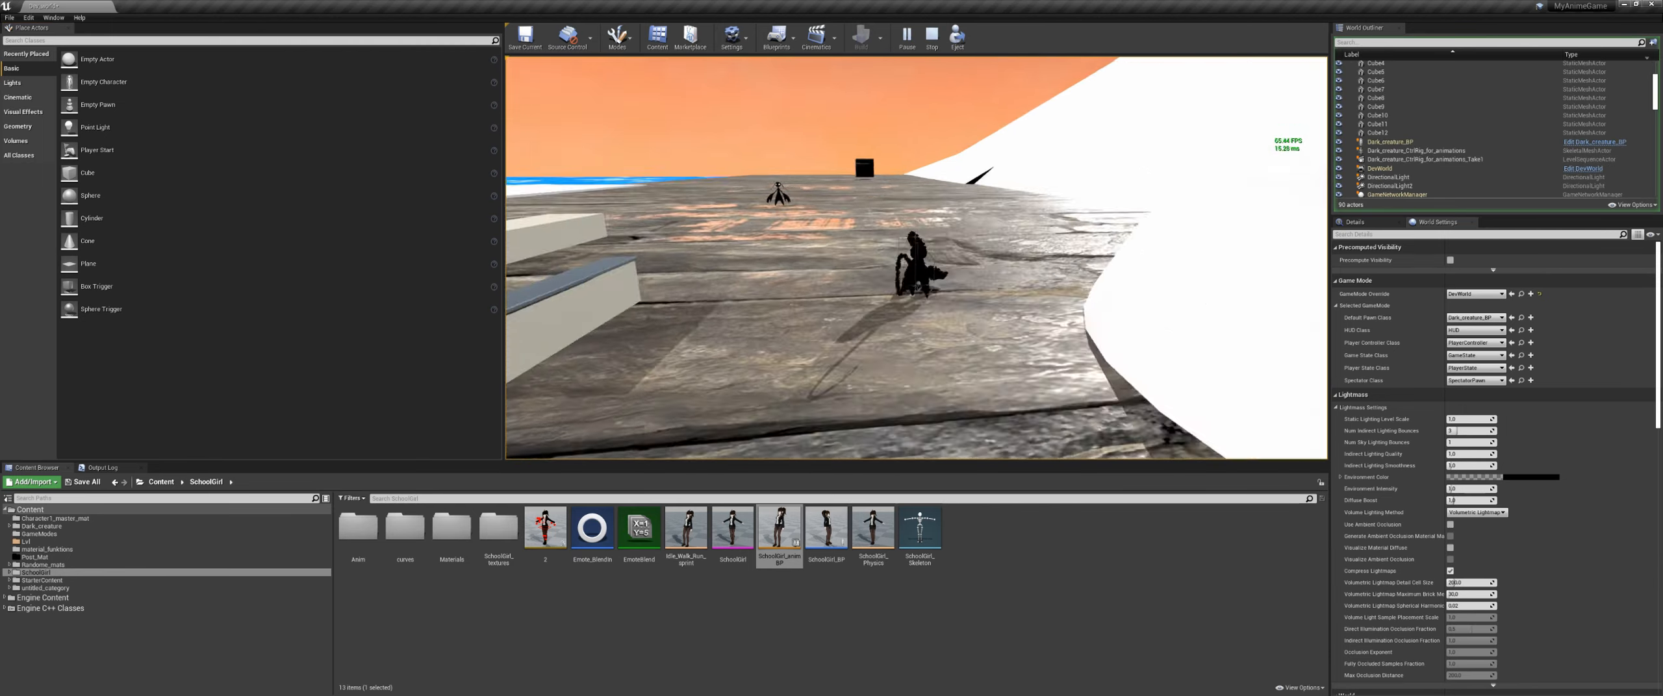
key(w)
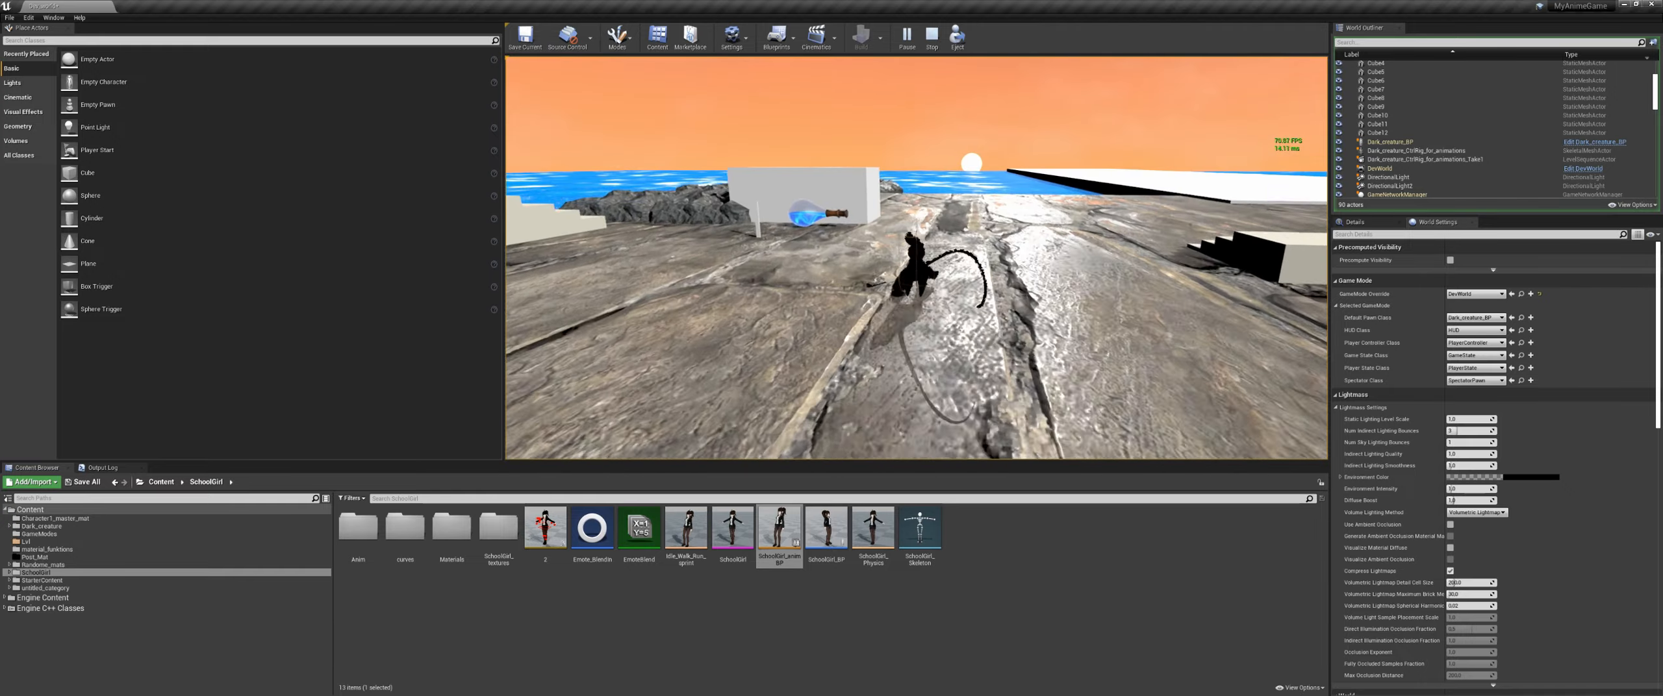
key(space)
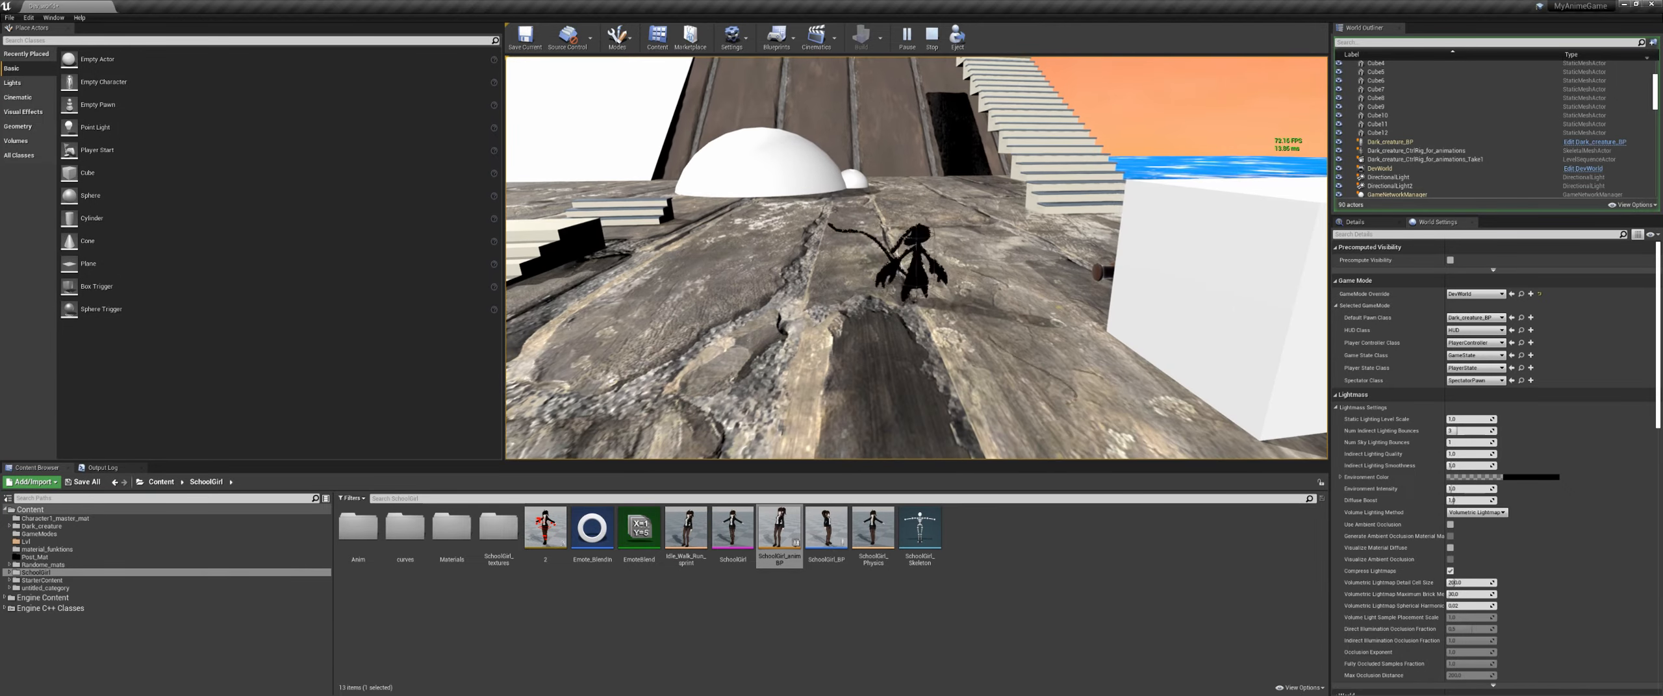
key(Escape)
Step: Run the console command "stat unit" from the Output Log to display the frame, game, draw and GPU timings
click(52, 18)
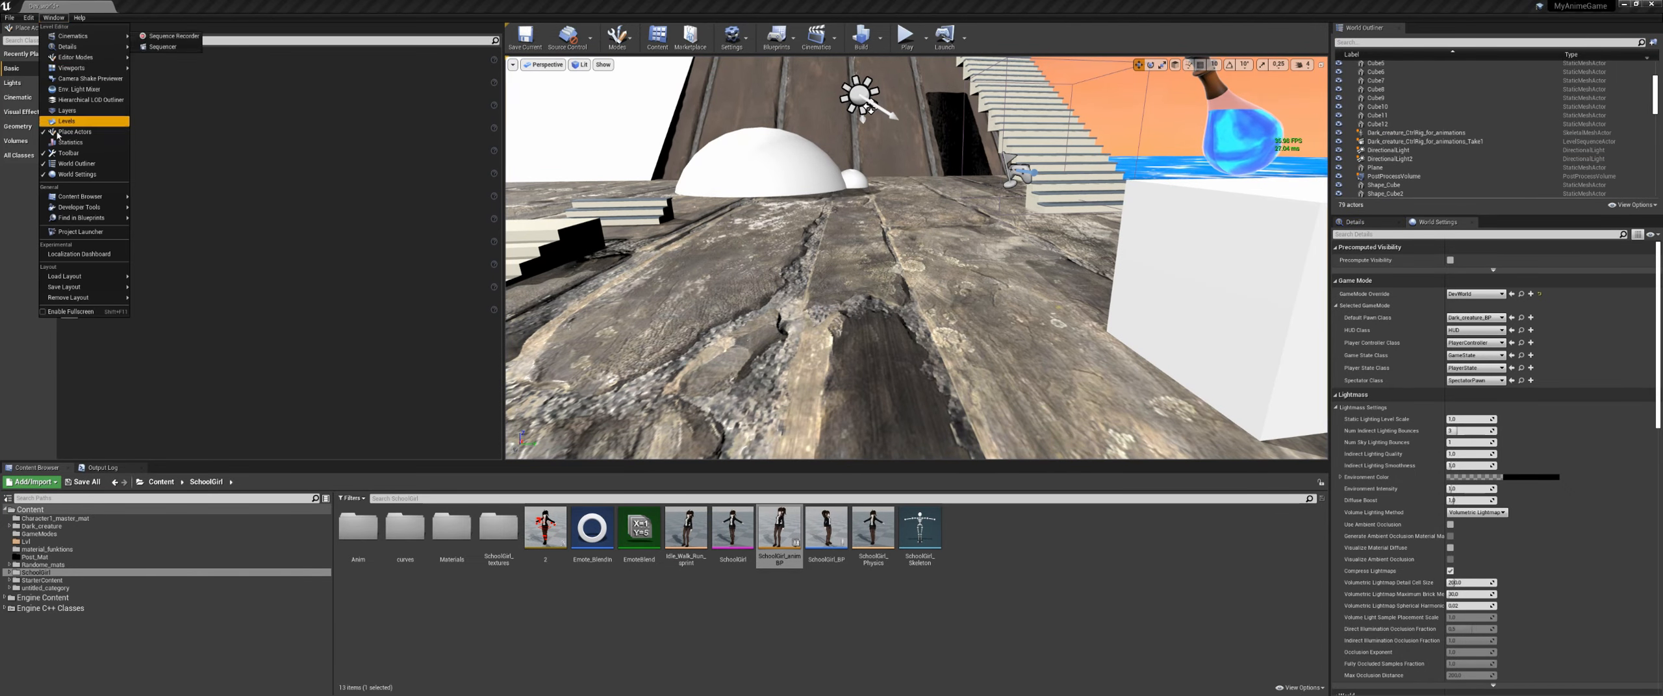
mouse_move(81, 212)
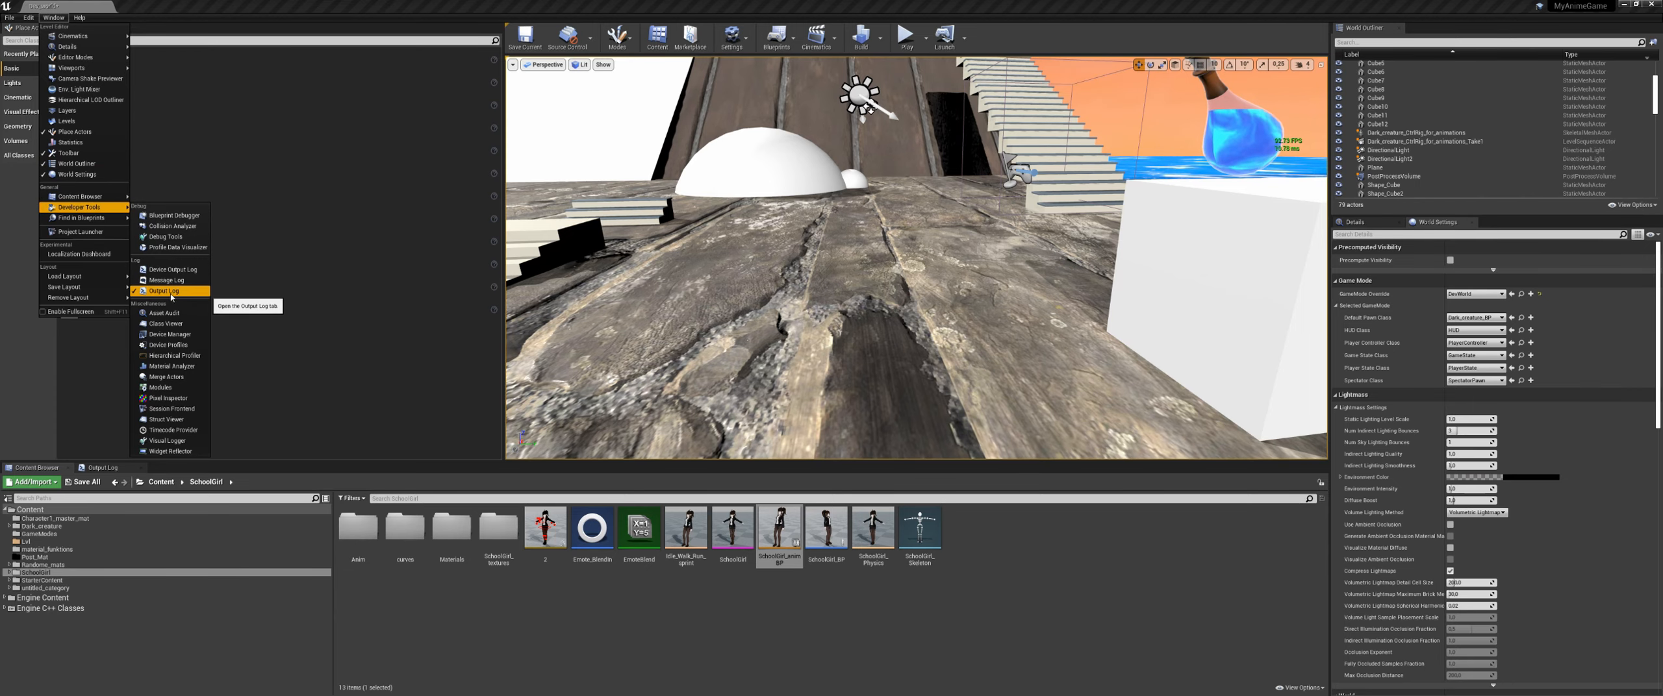
click(104, 467)
click(70, 688)
text(u)
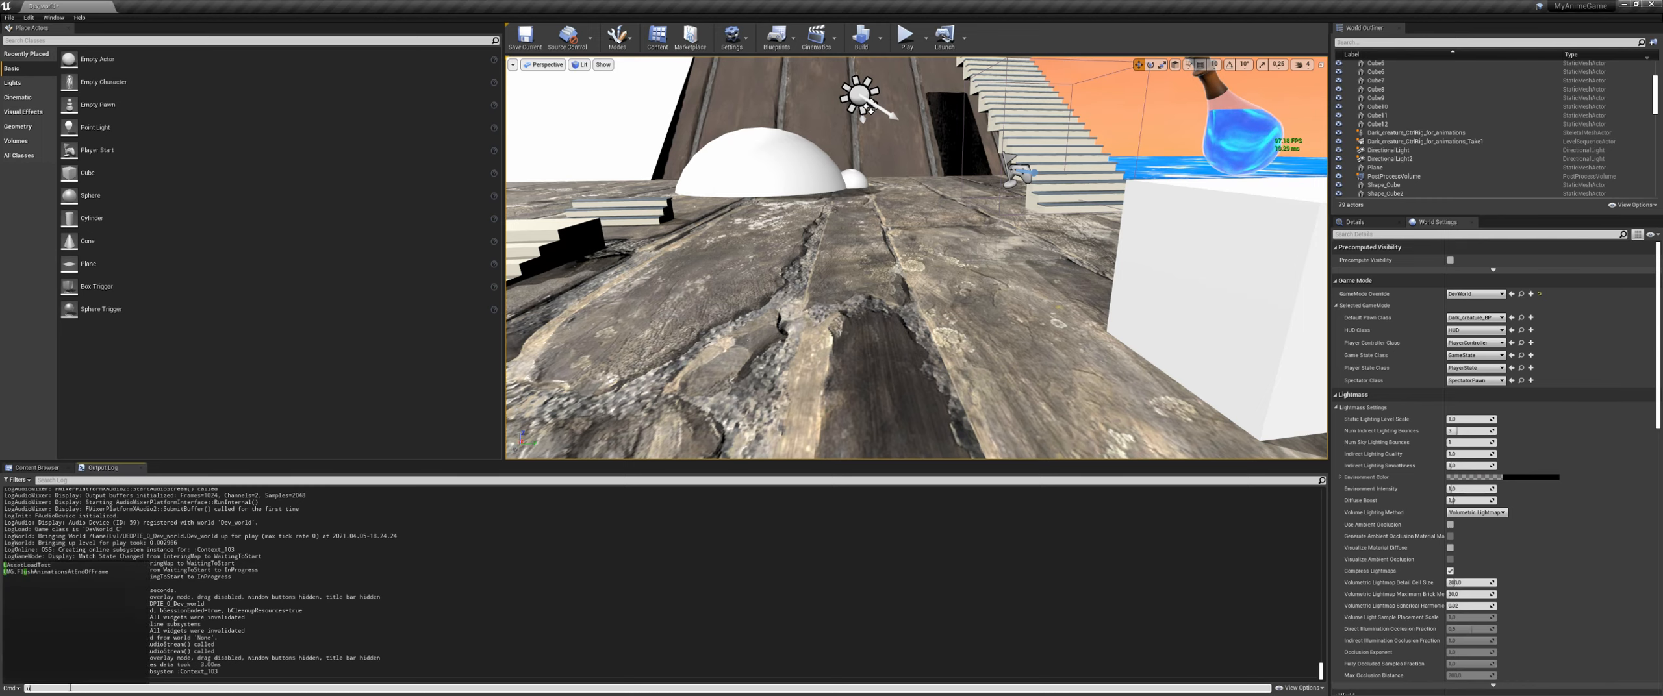
text(ntit)
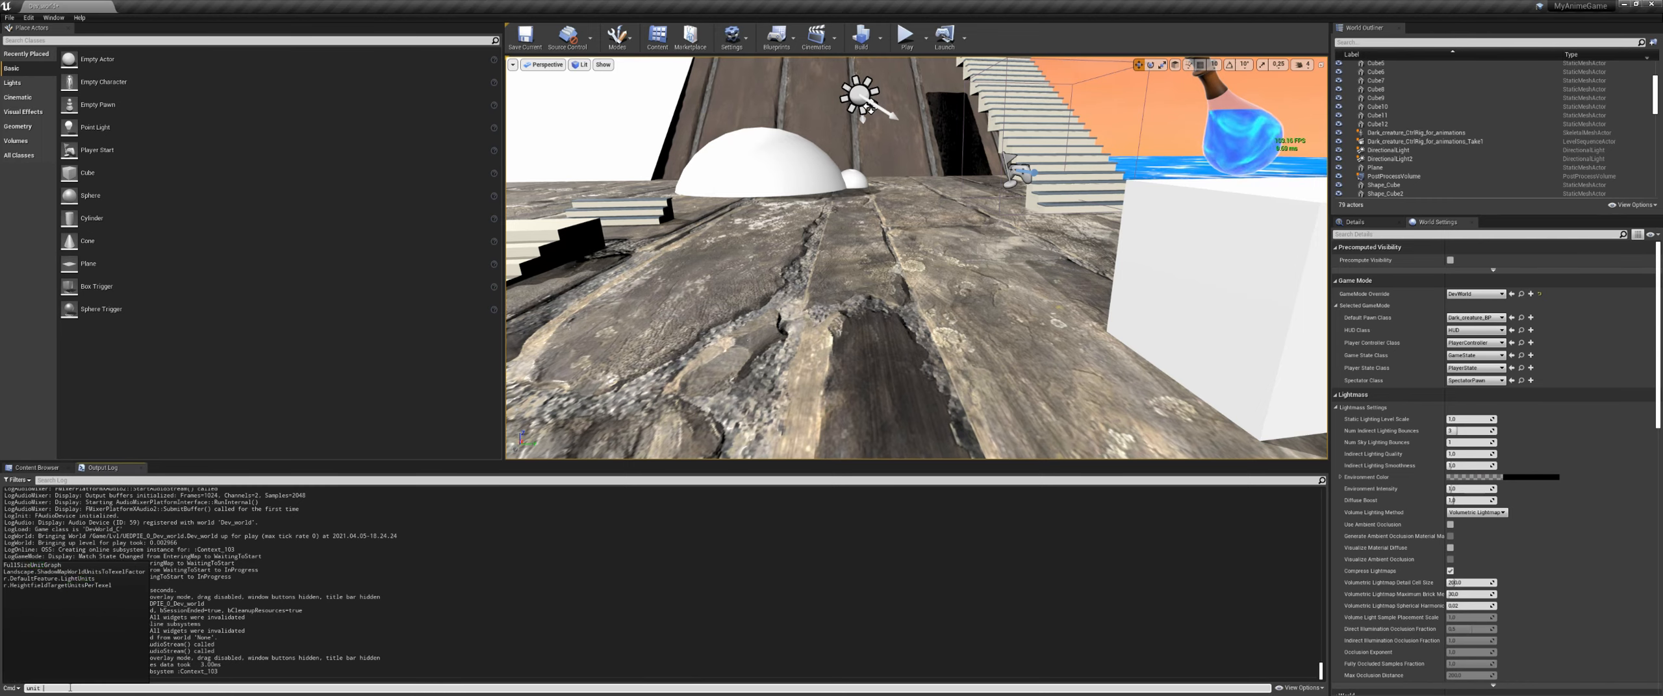
text( stat)
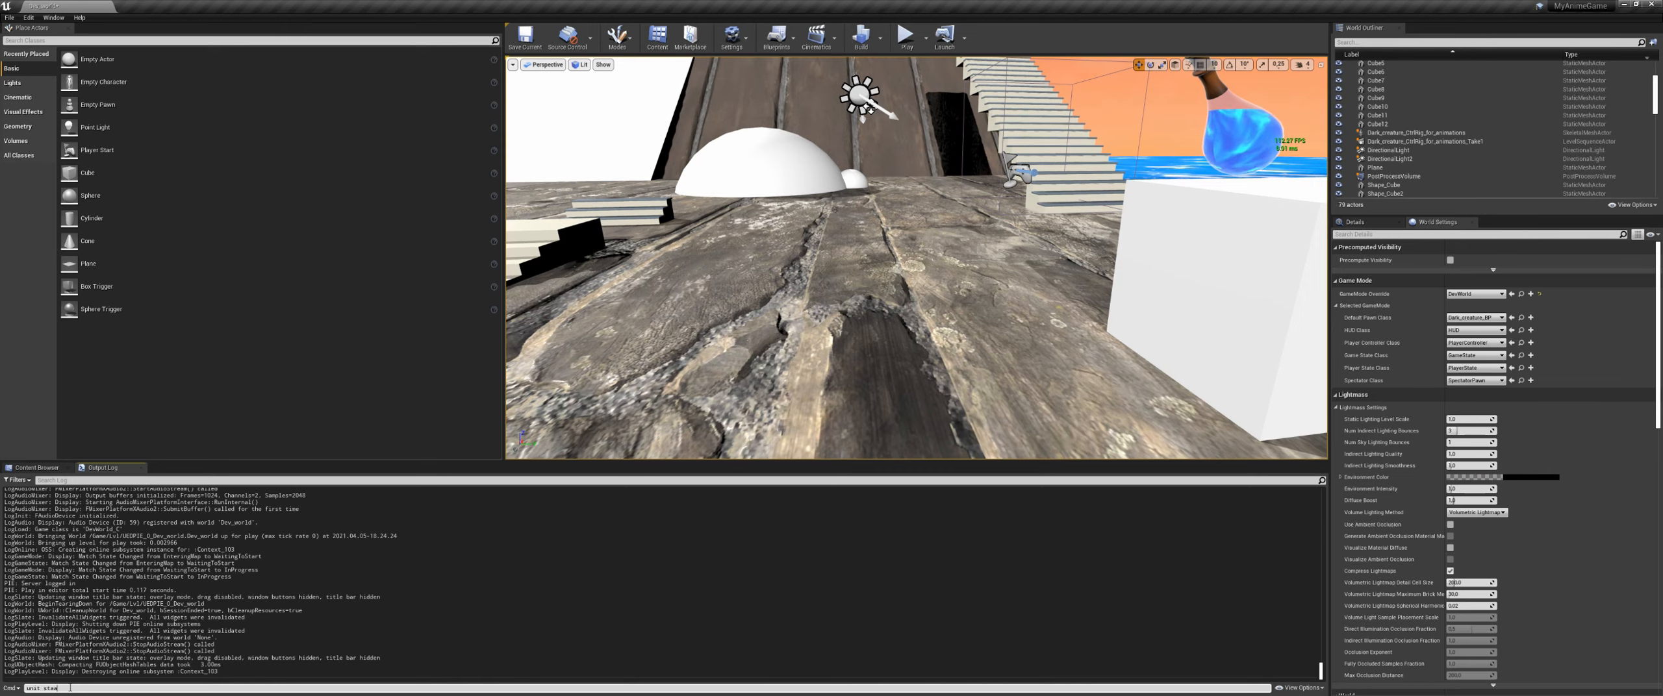
text(stat un)
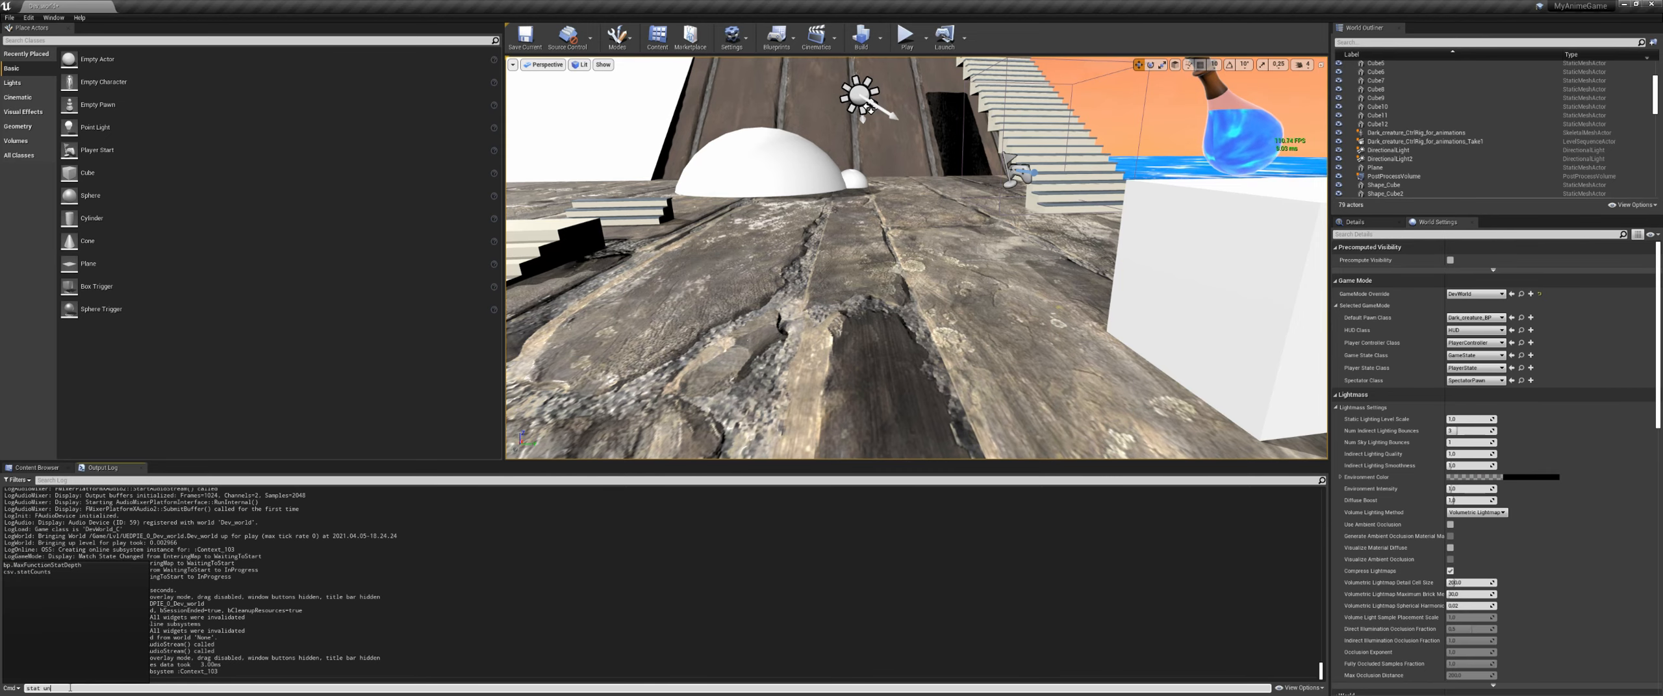
text(it)
key(Return)
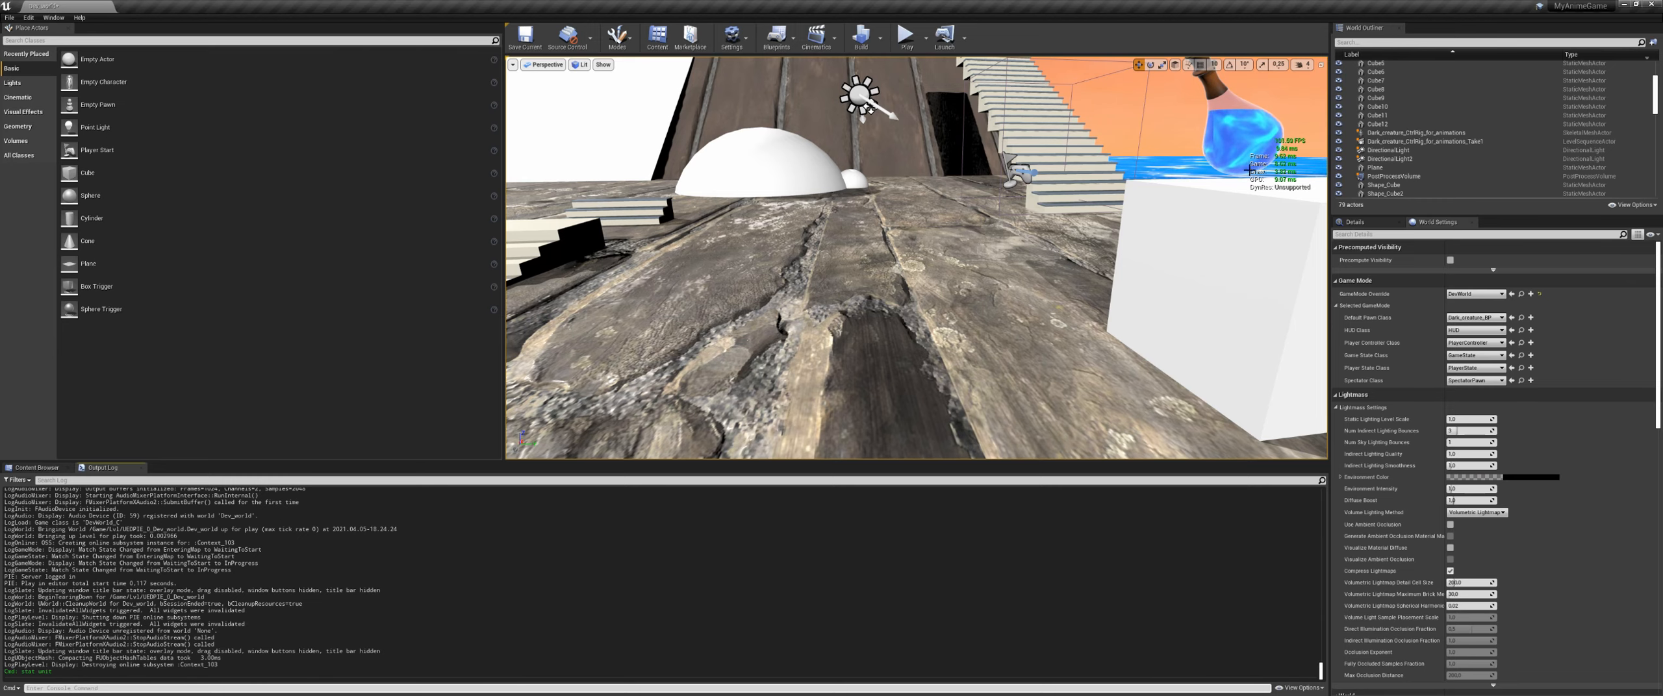
Step: Play the level and run and jump around with the creature to check the stat unit timings during movement
click(911, 37)
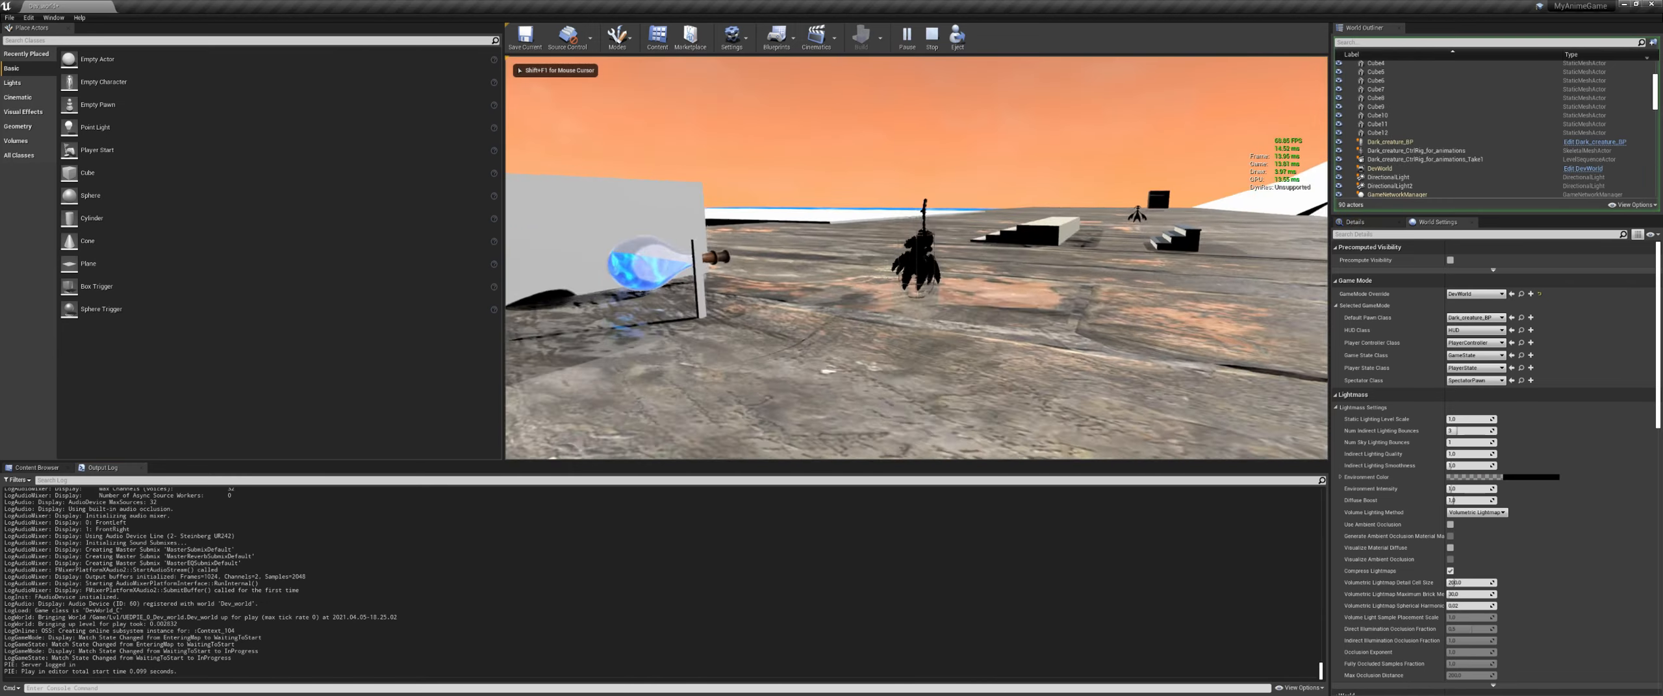
key(w)
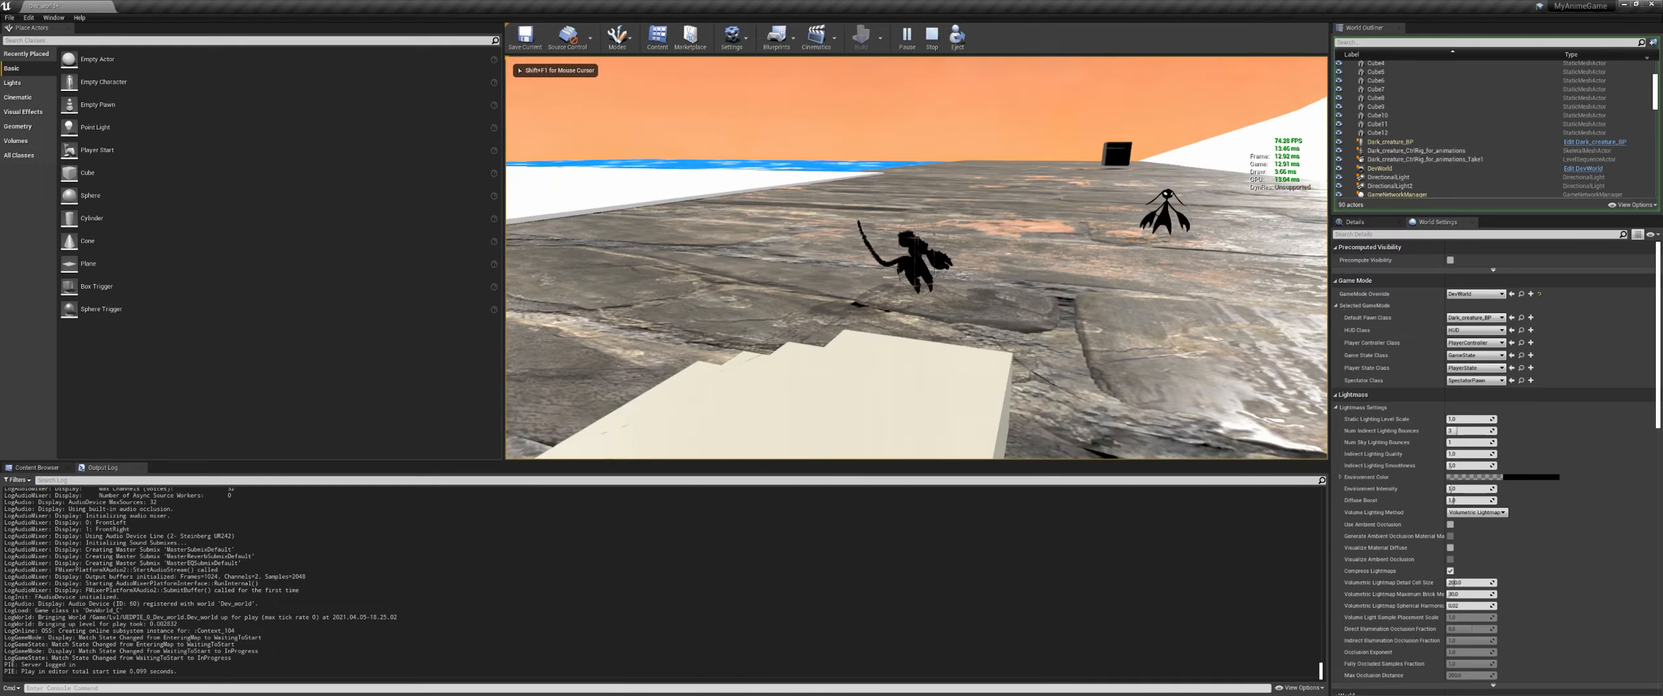
key(w)
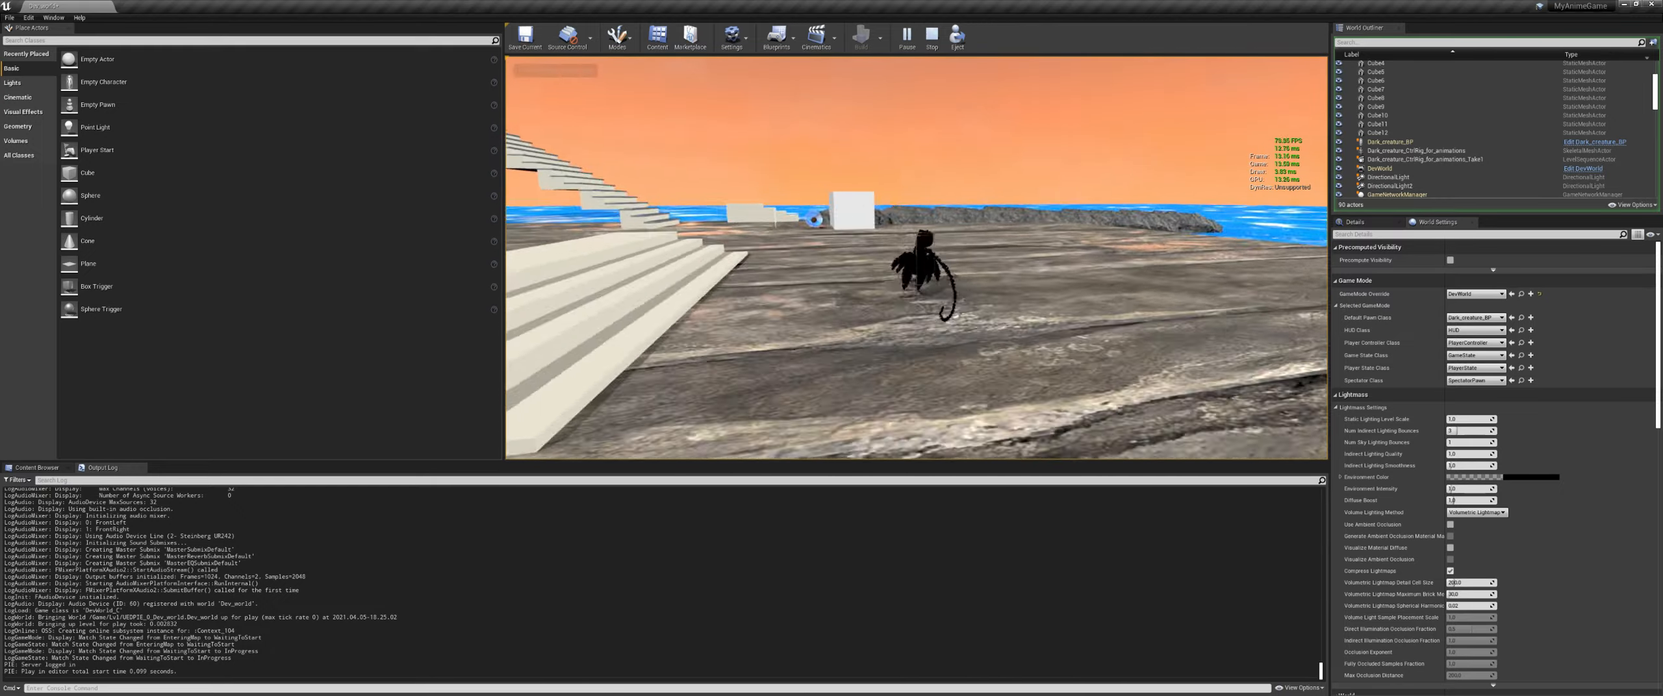
key(w)
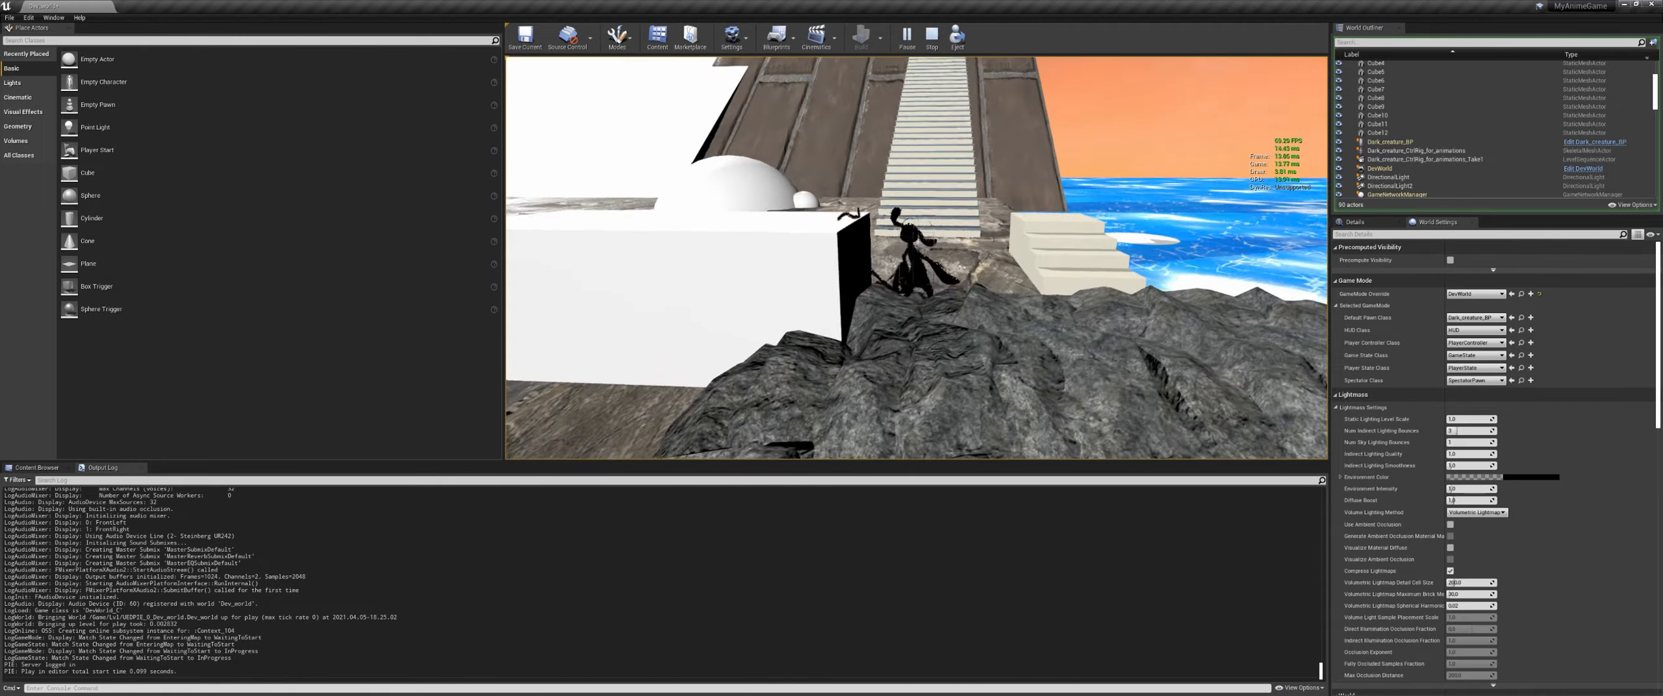
key(w)
key(w)
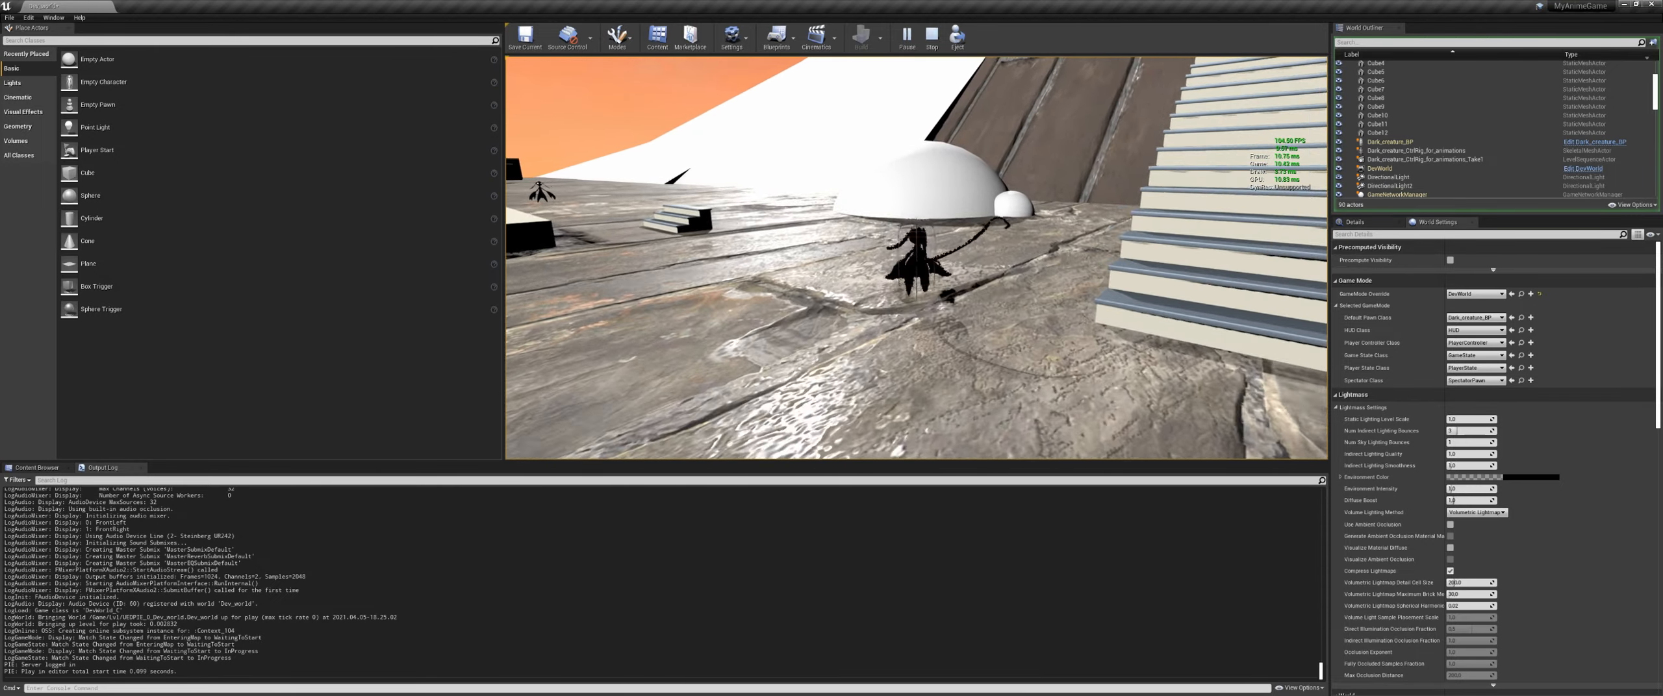
key(space)
key(w)
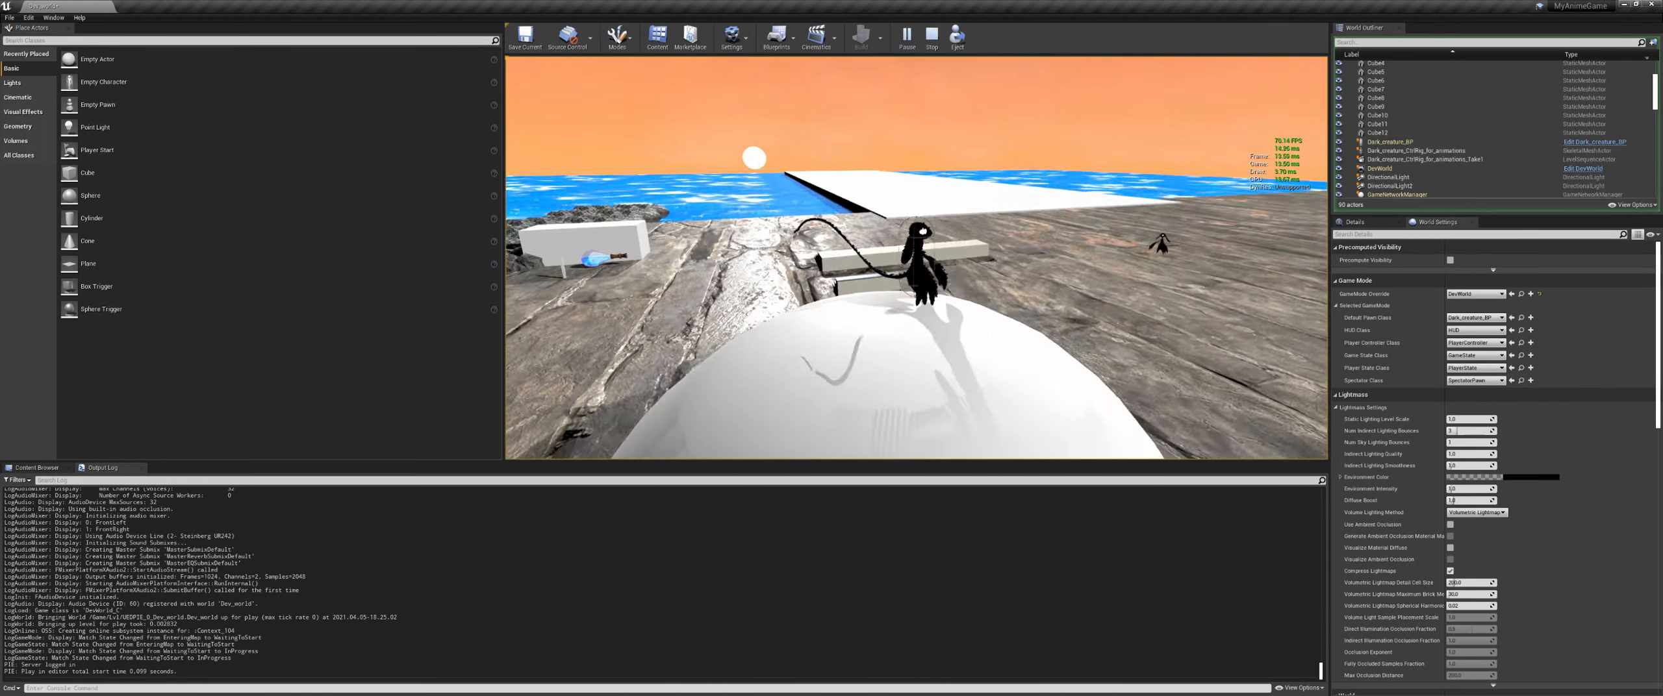
key(w)
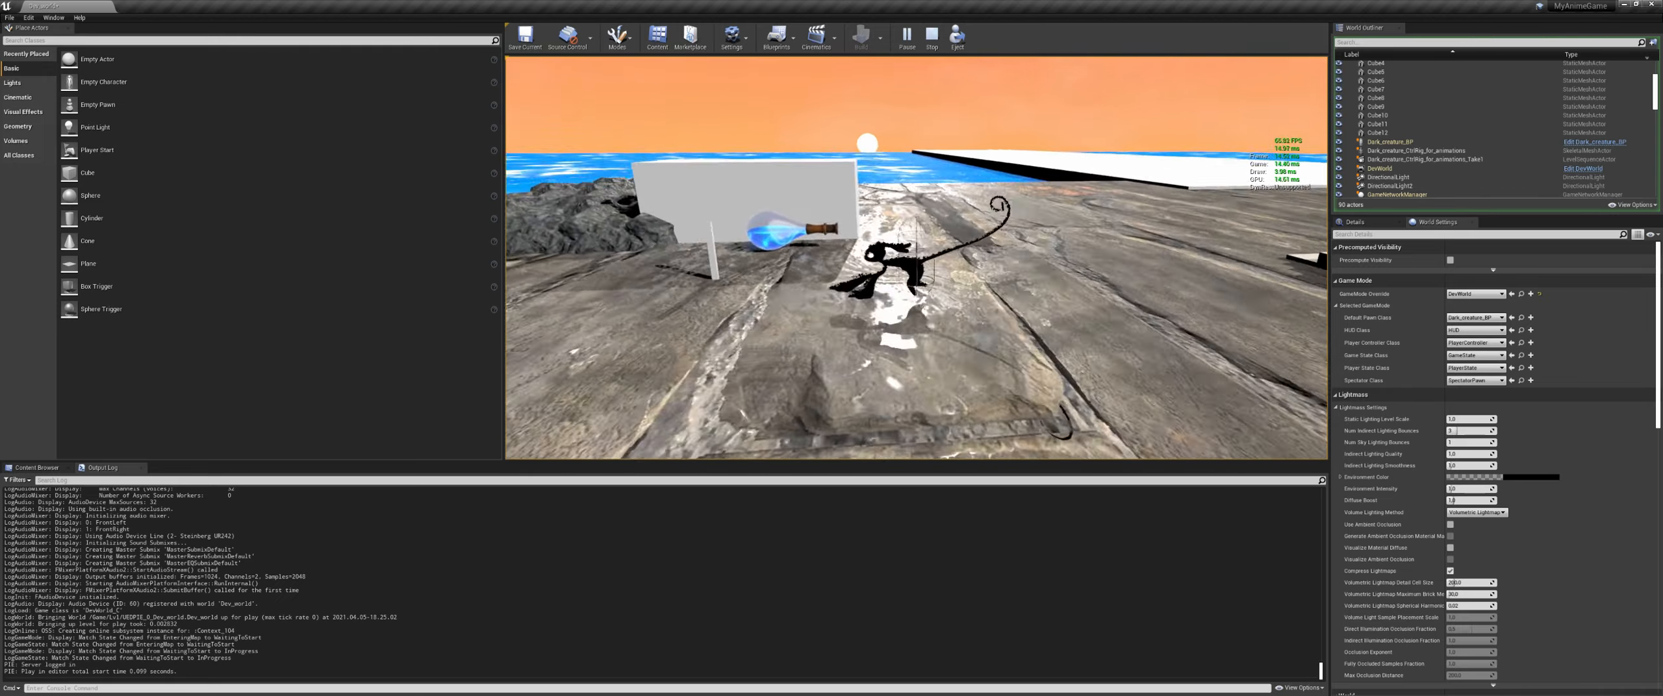
key(w)
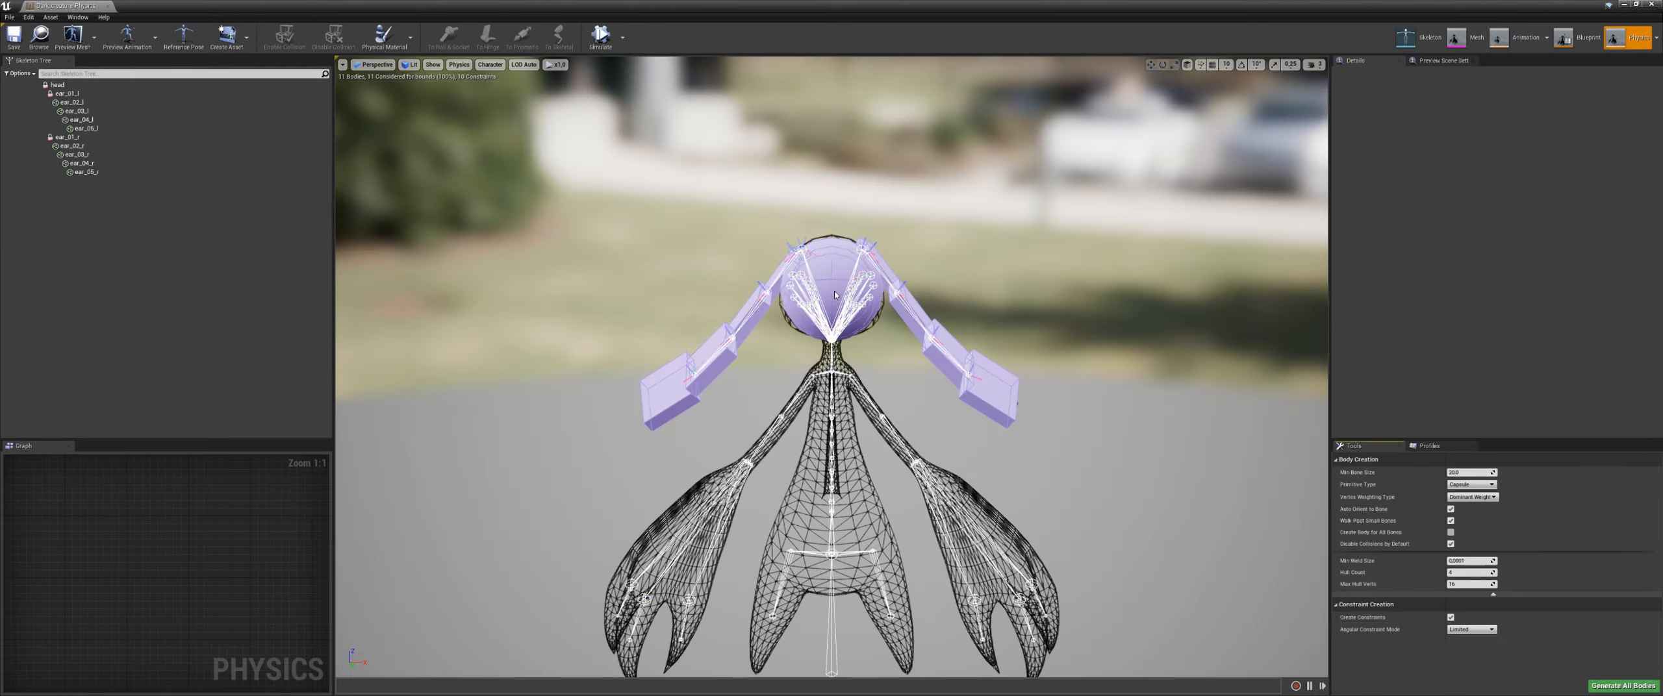
Step: Inspect the ear bodies in the creature's physics asset up close, and restore its window to a smaller size to uncover the running level
scroll(831, 364, up, 10)
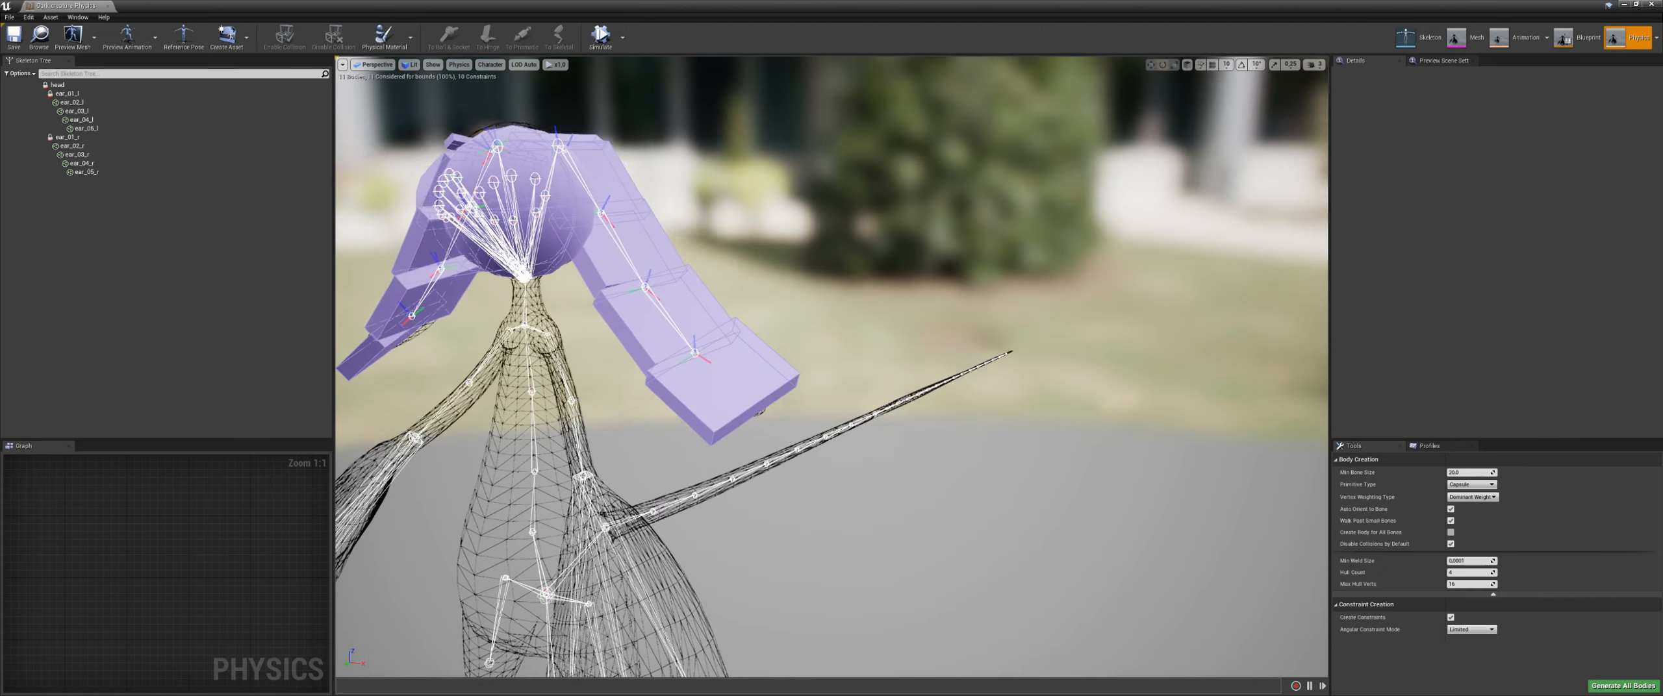
right_drag(889, 369, 925, 364)
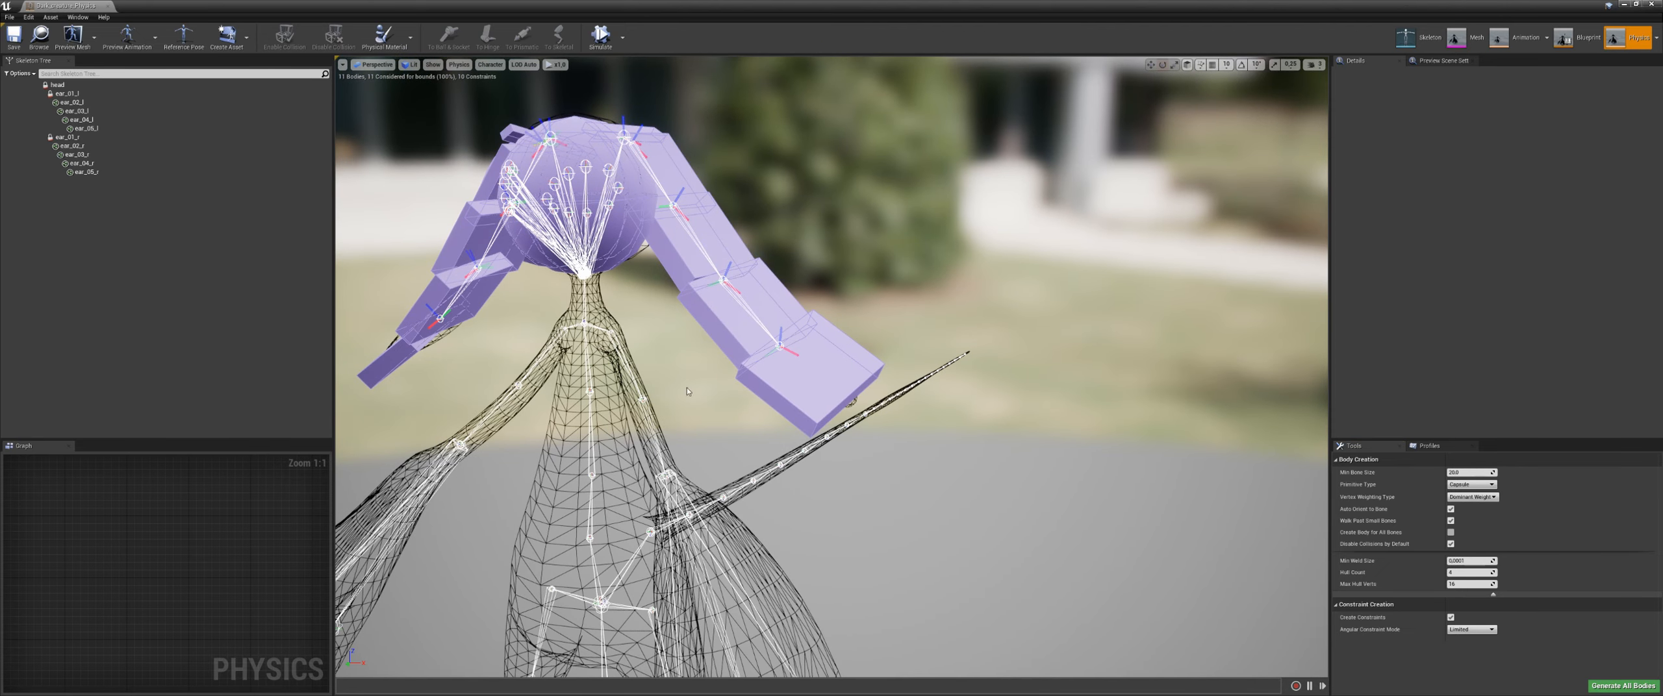
right_drag(687, 391, 693, 338)
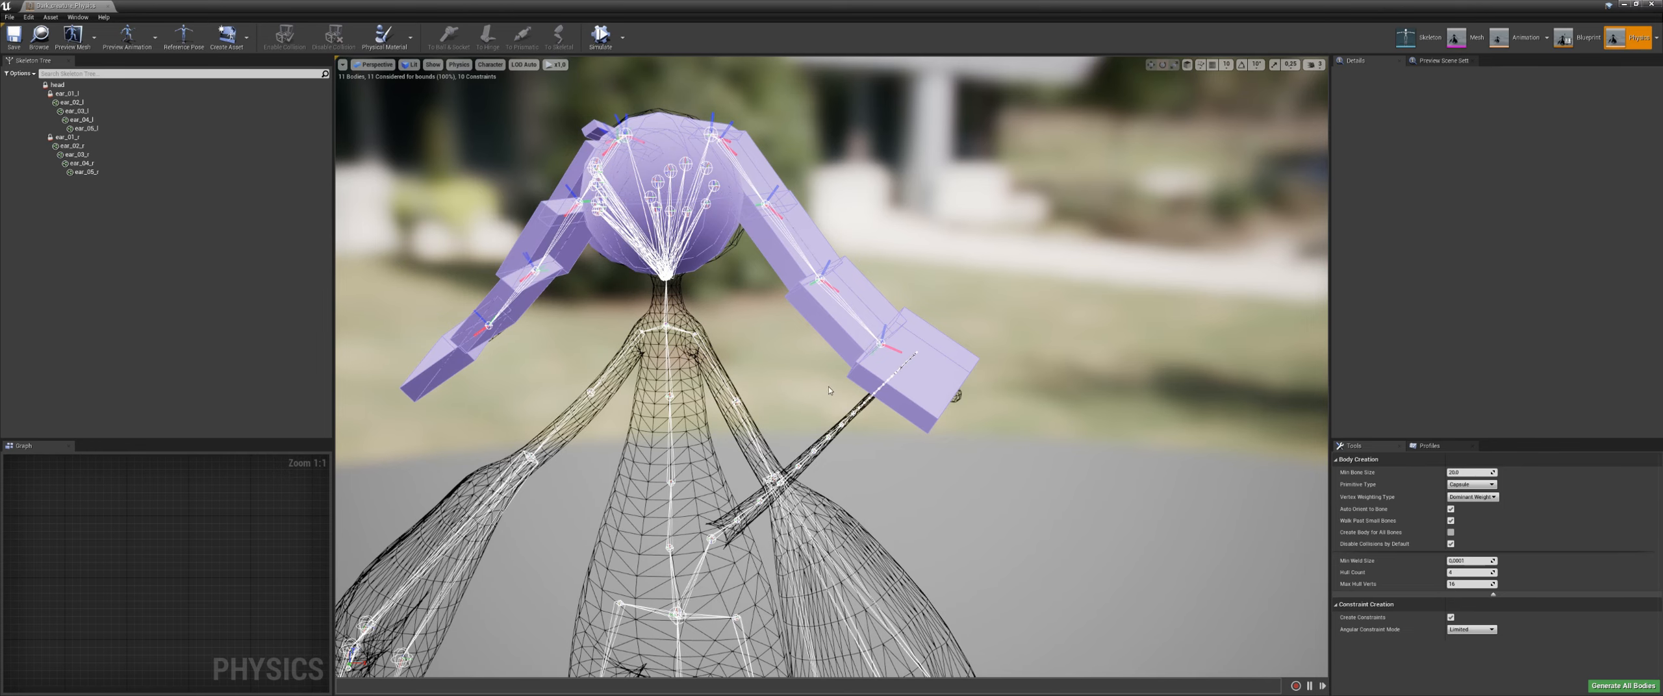
double_click(961, 4)
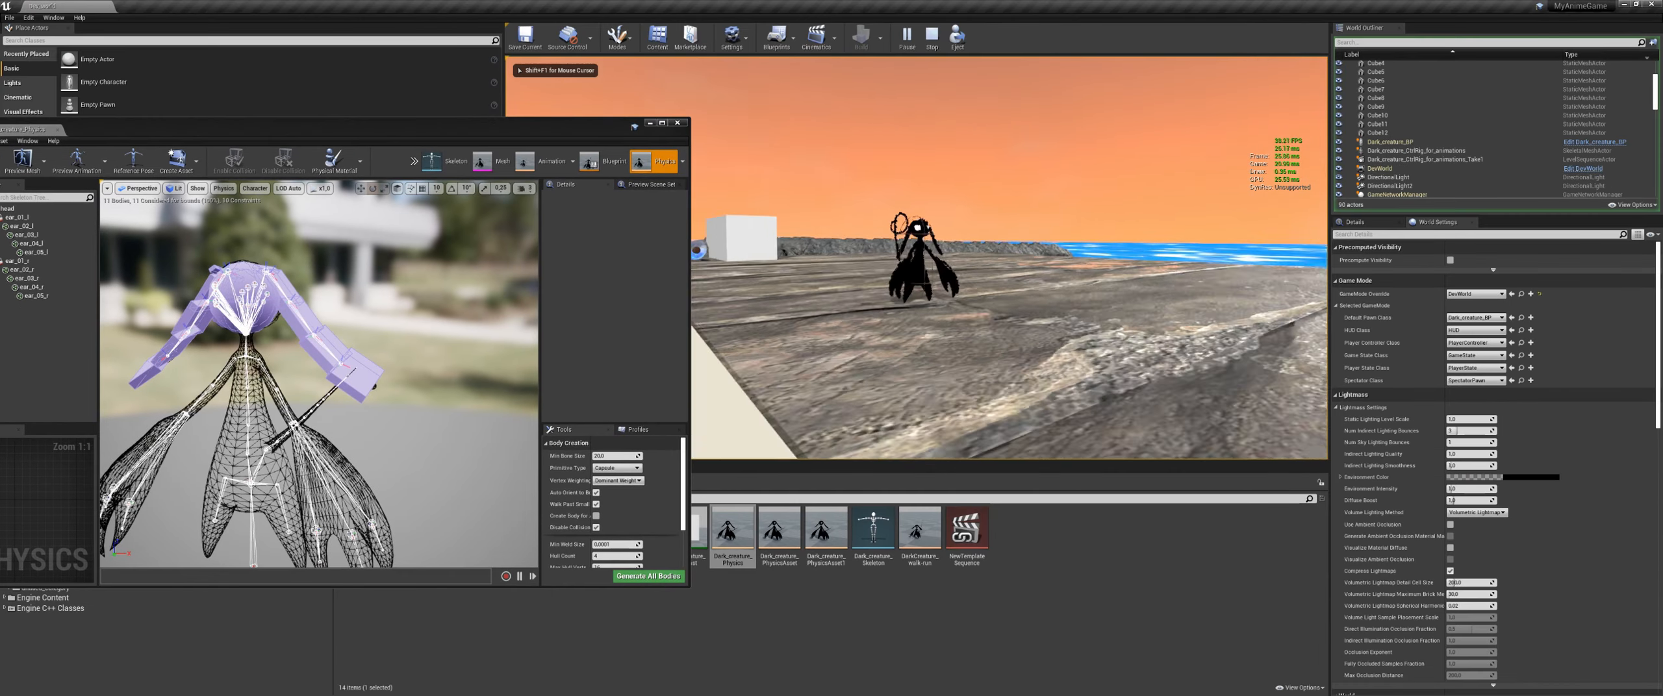
Step: Run the creature in different directions in the playing level, with the physics asset window alongside, to check ear motion and timings
key(s)
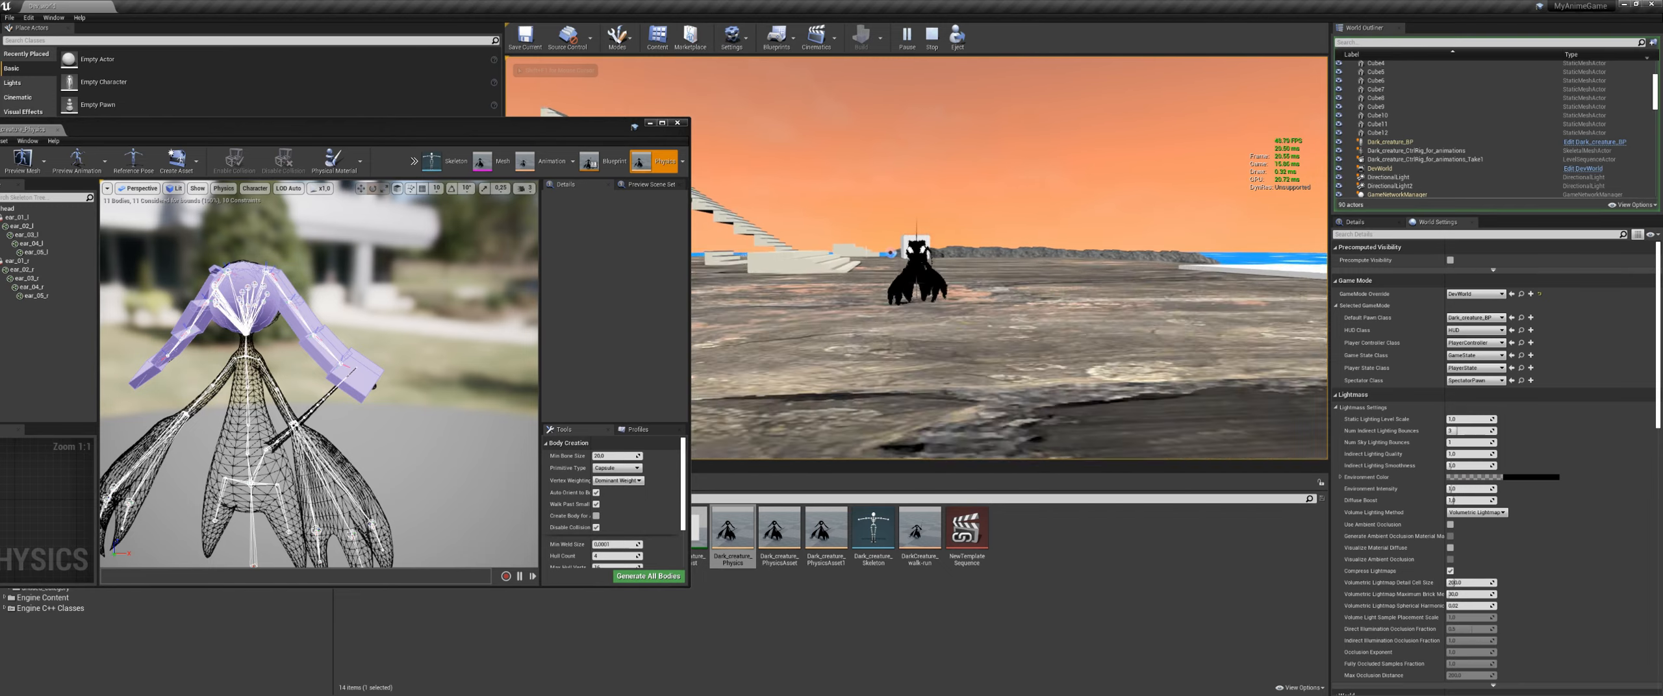
key(d)
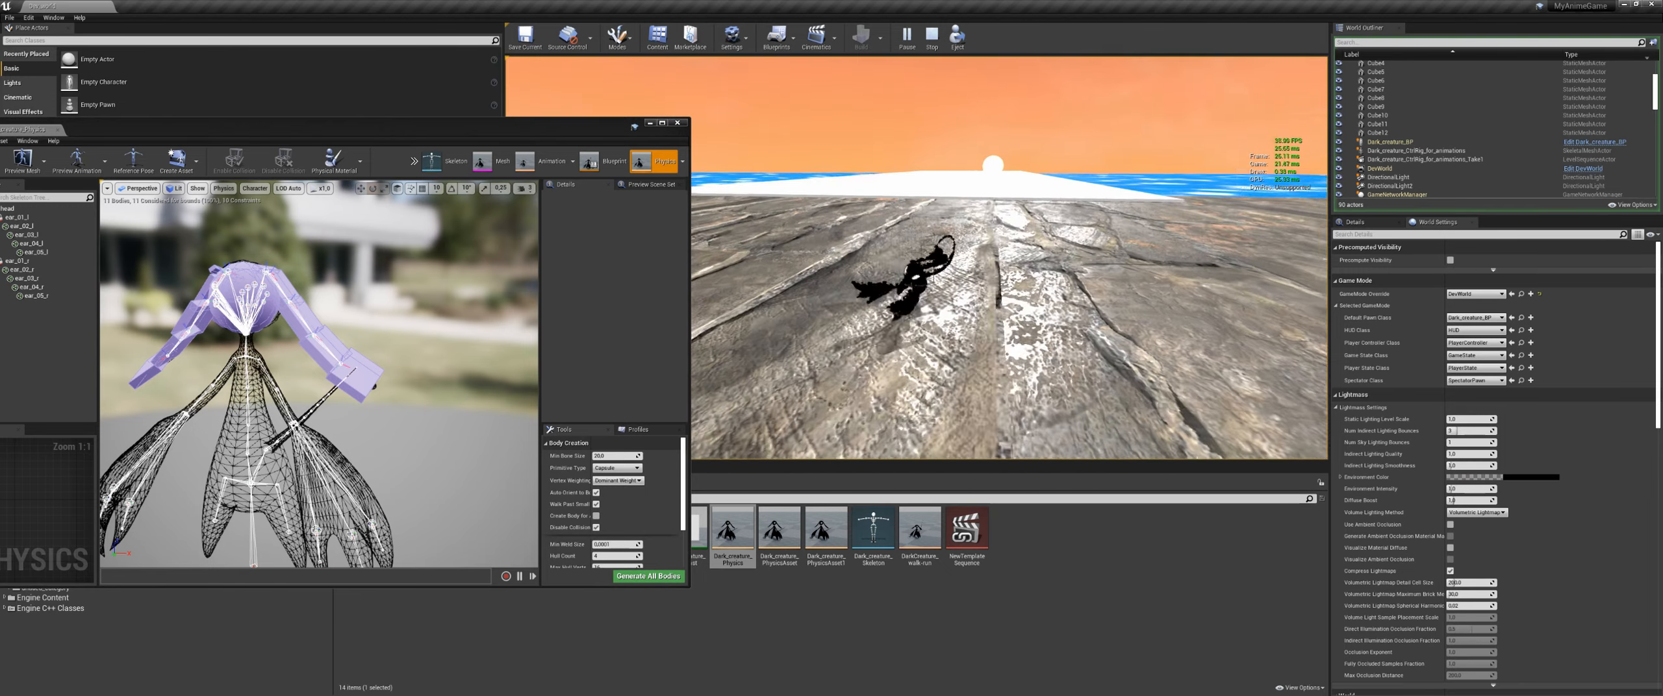
key(s)
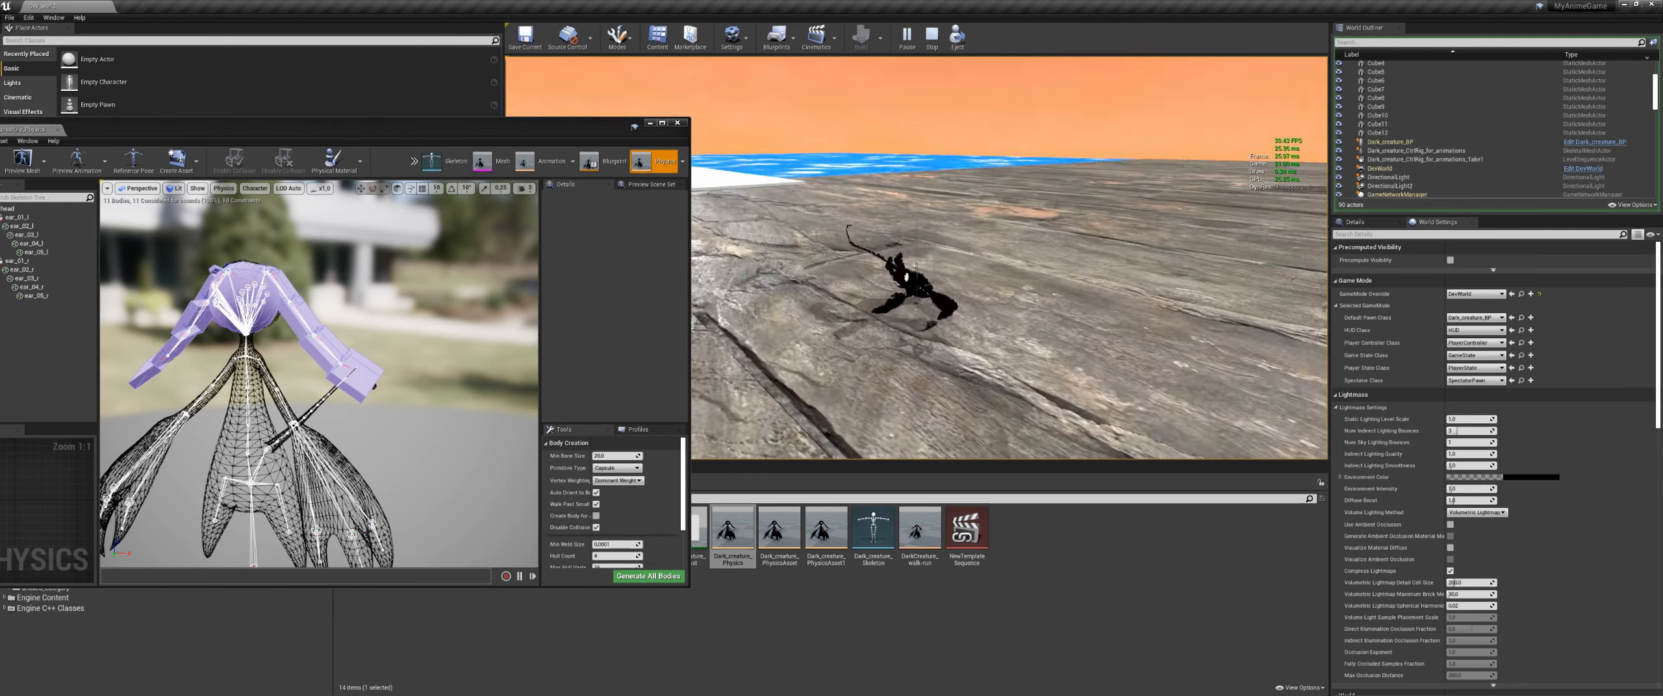
key(s)
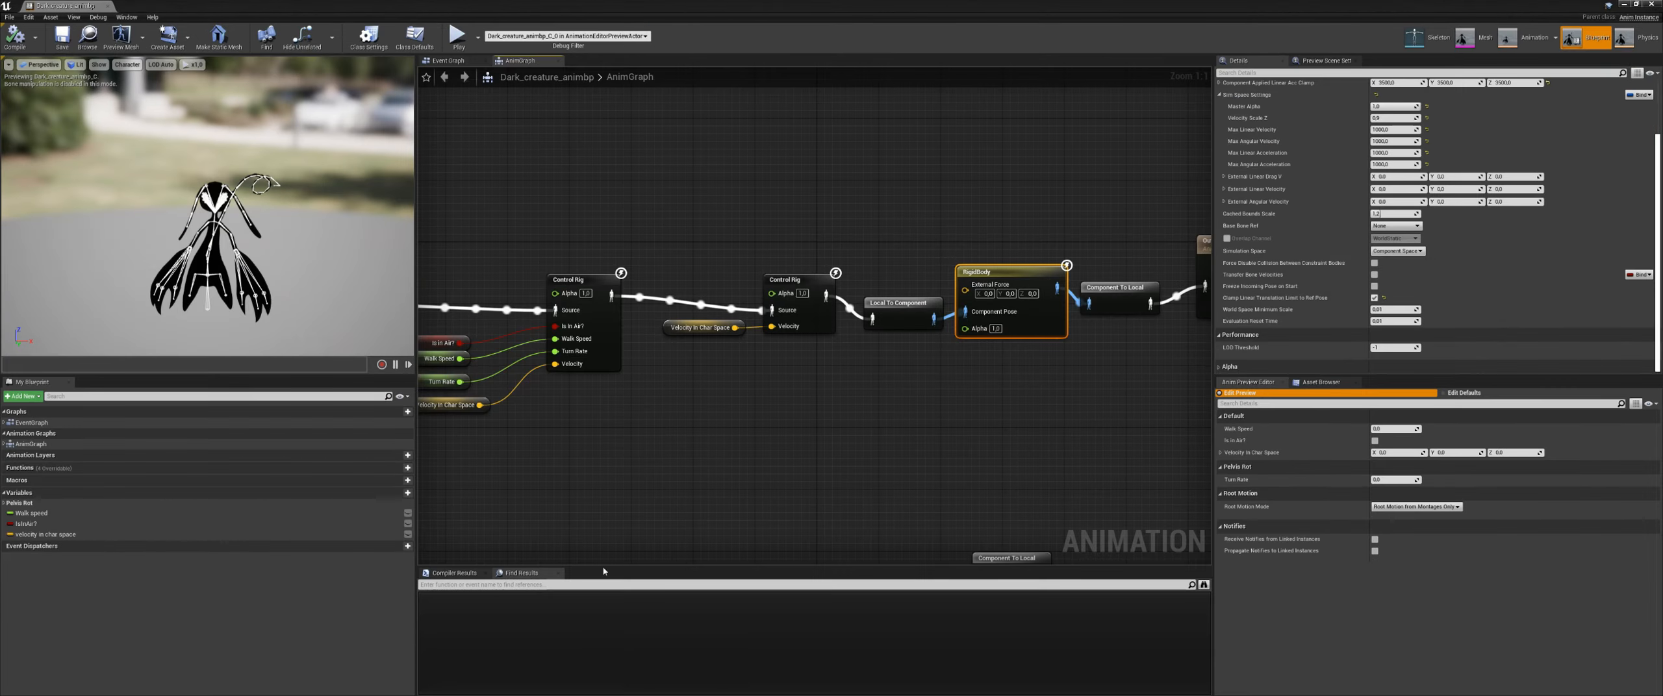
Step: Set the LOD threshold of the RigidBody node in the AnimGraph to 0 and compile the animation blueprint
right_drag(913, 429, 885, 412)
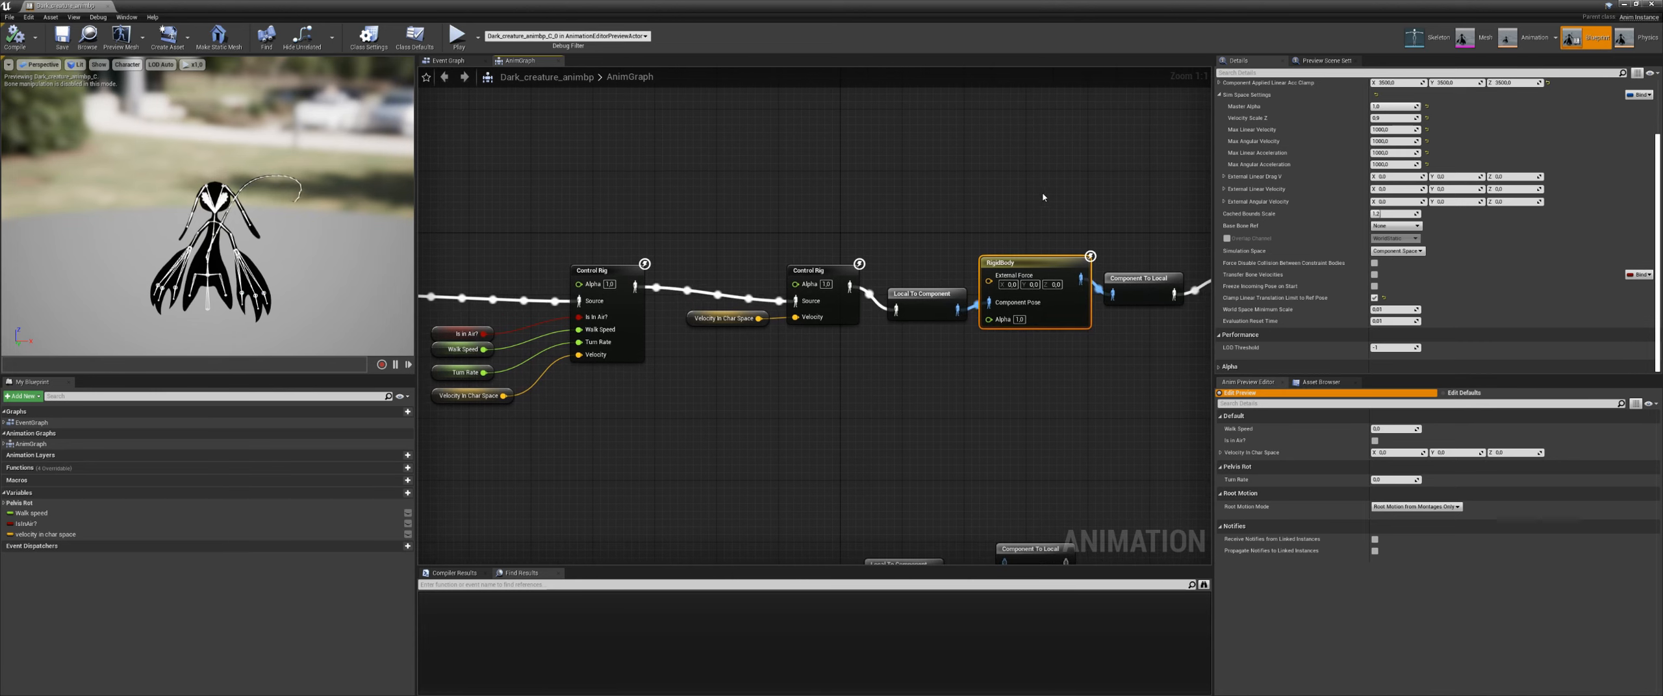
drag(1006, 369, 1006, 366)
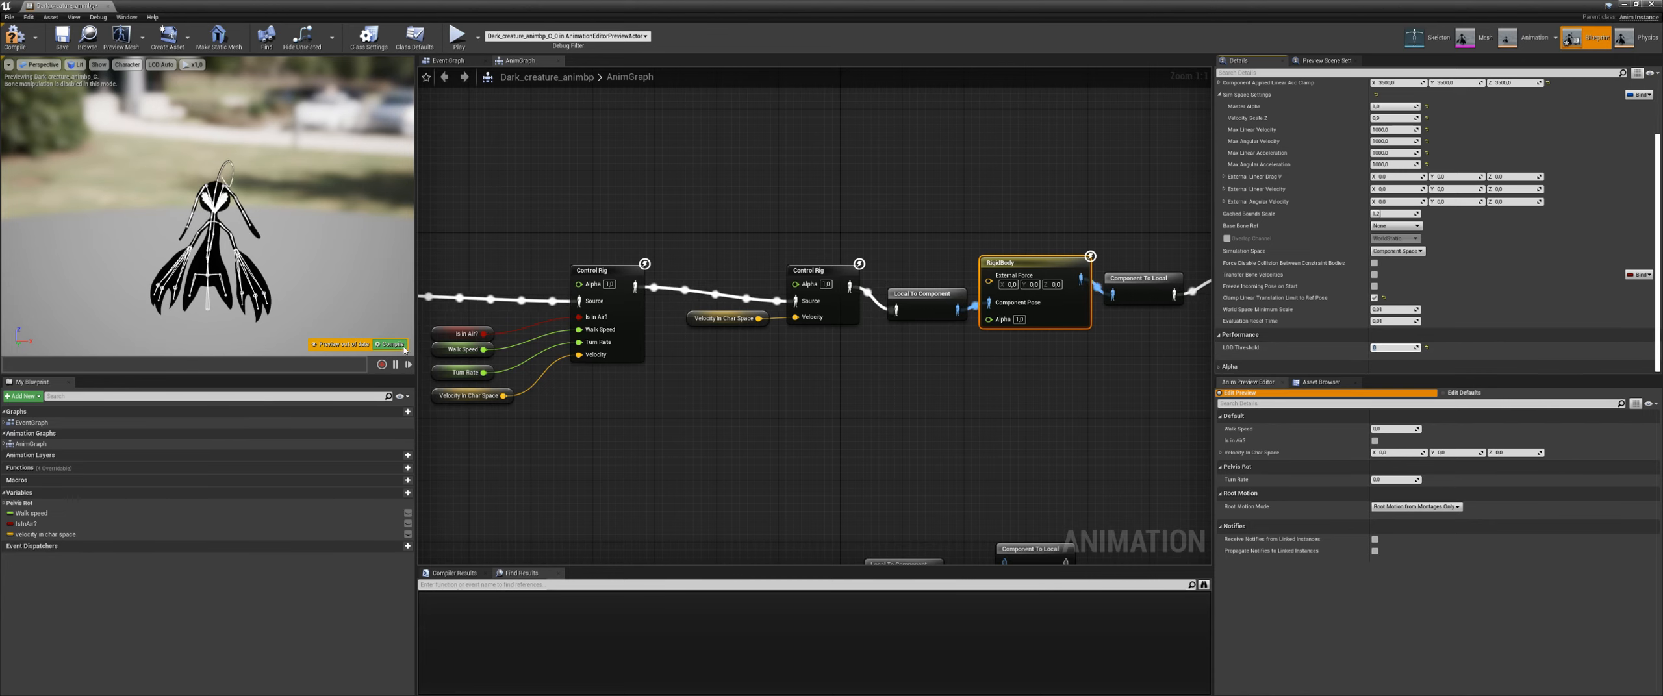
click(391, 345)
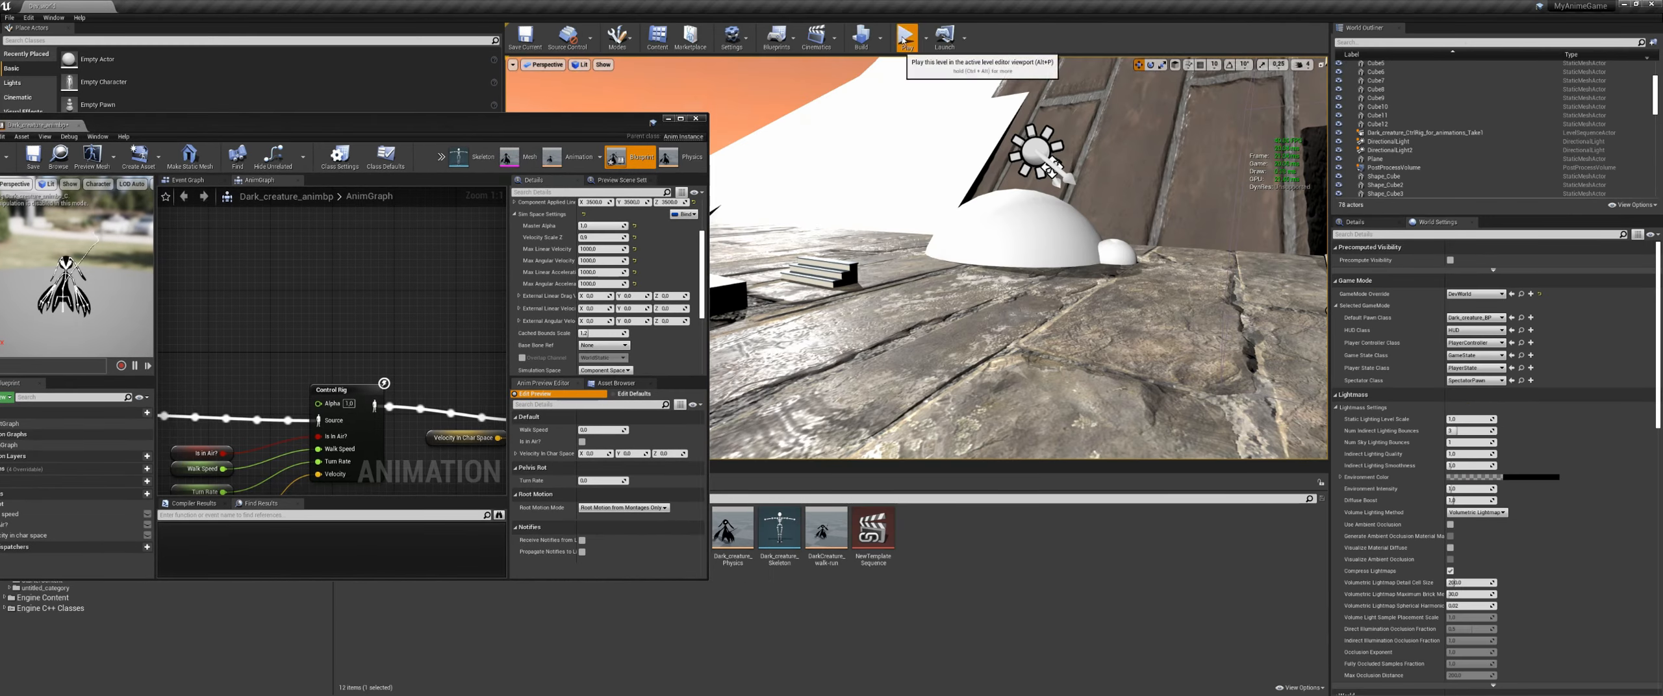
Step: Play the level in short tests to check the creature's physics and stat unit timings with the RigidBody LOD threshold applied
click(902, 41)
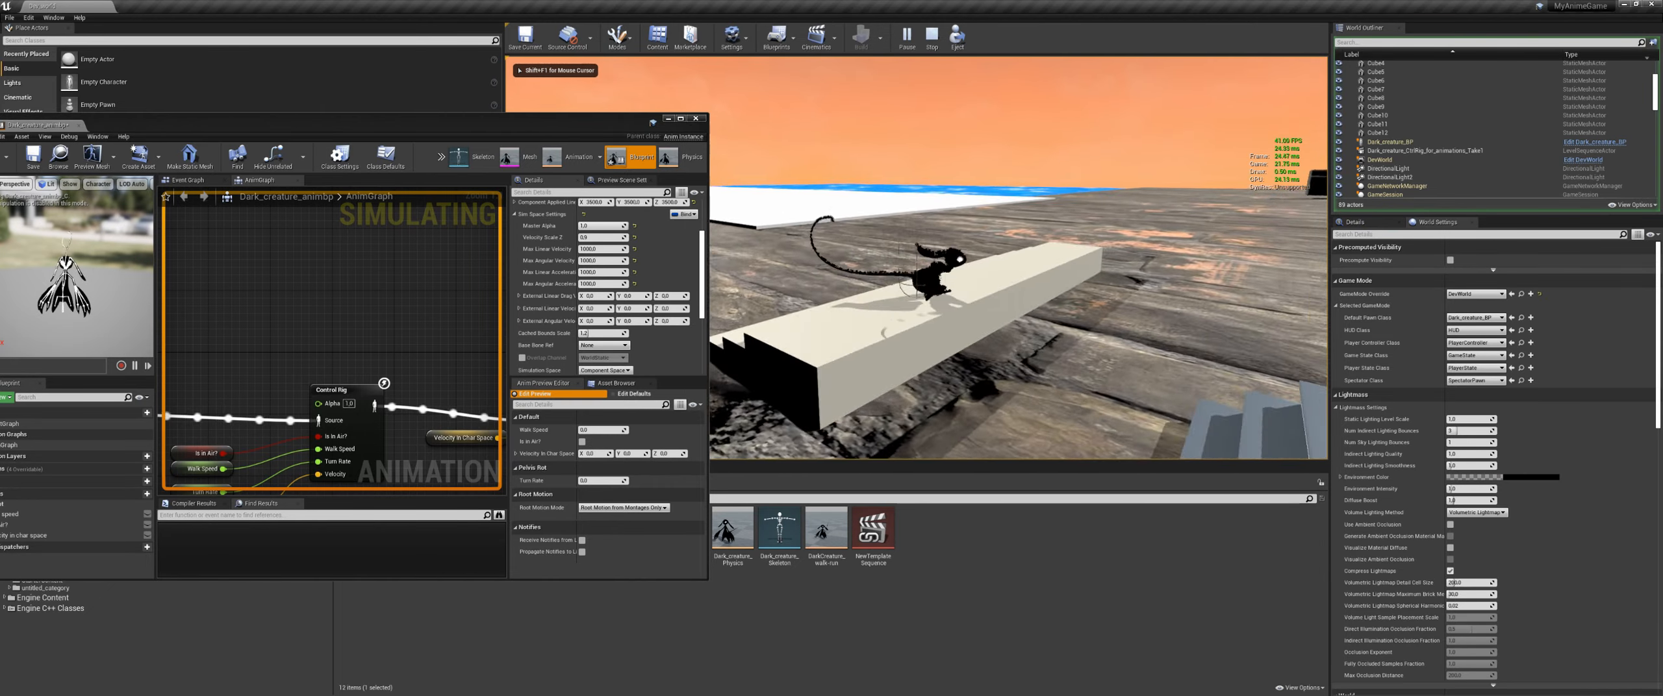
key(shift+F1)
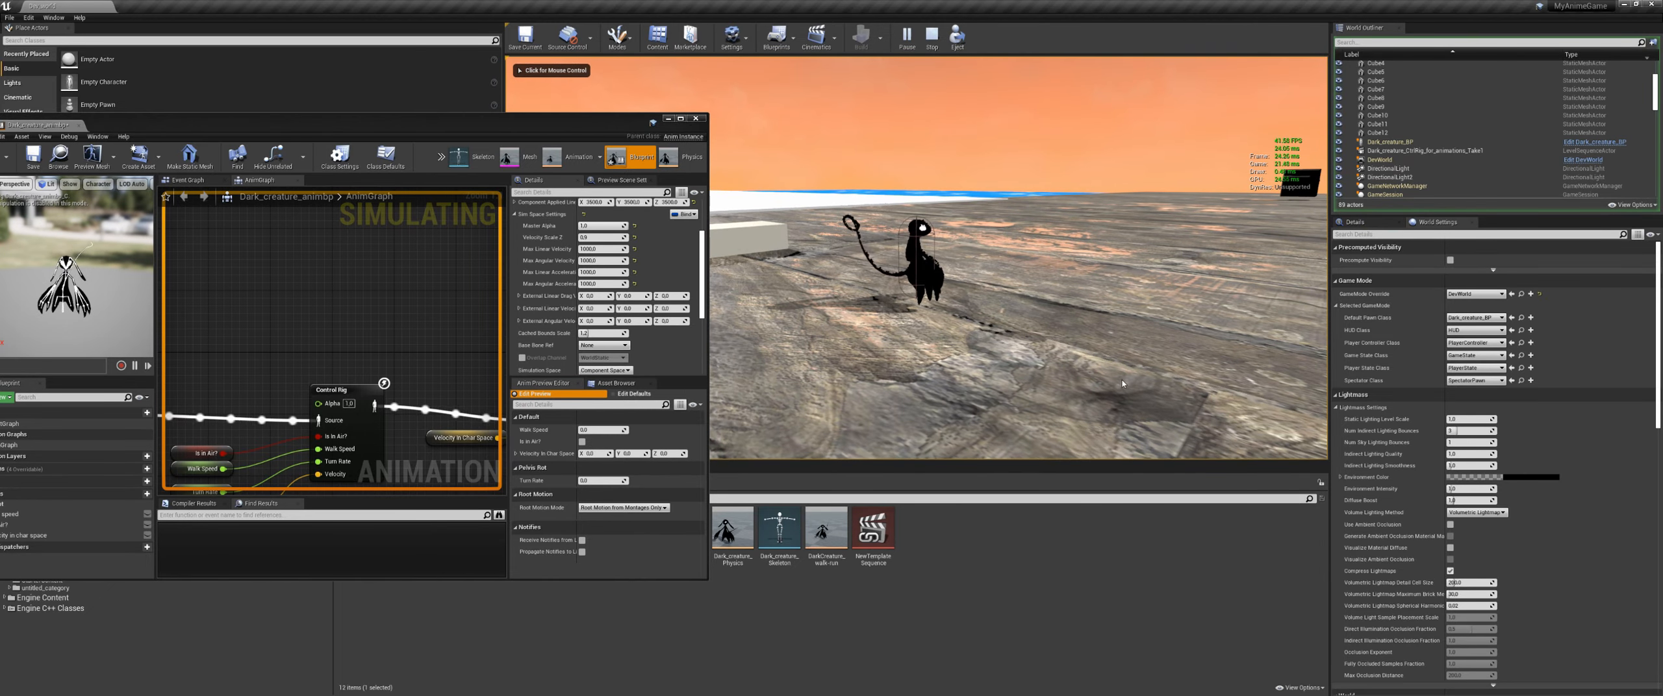
key(Escape)
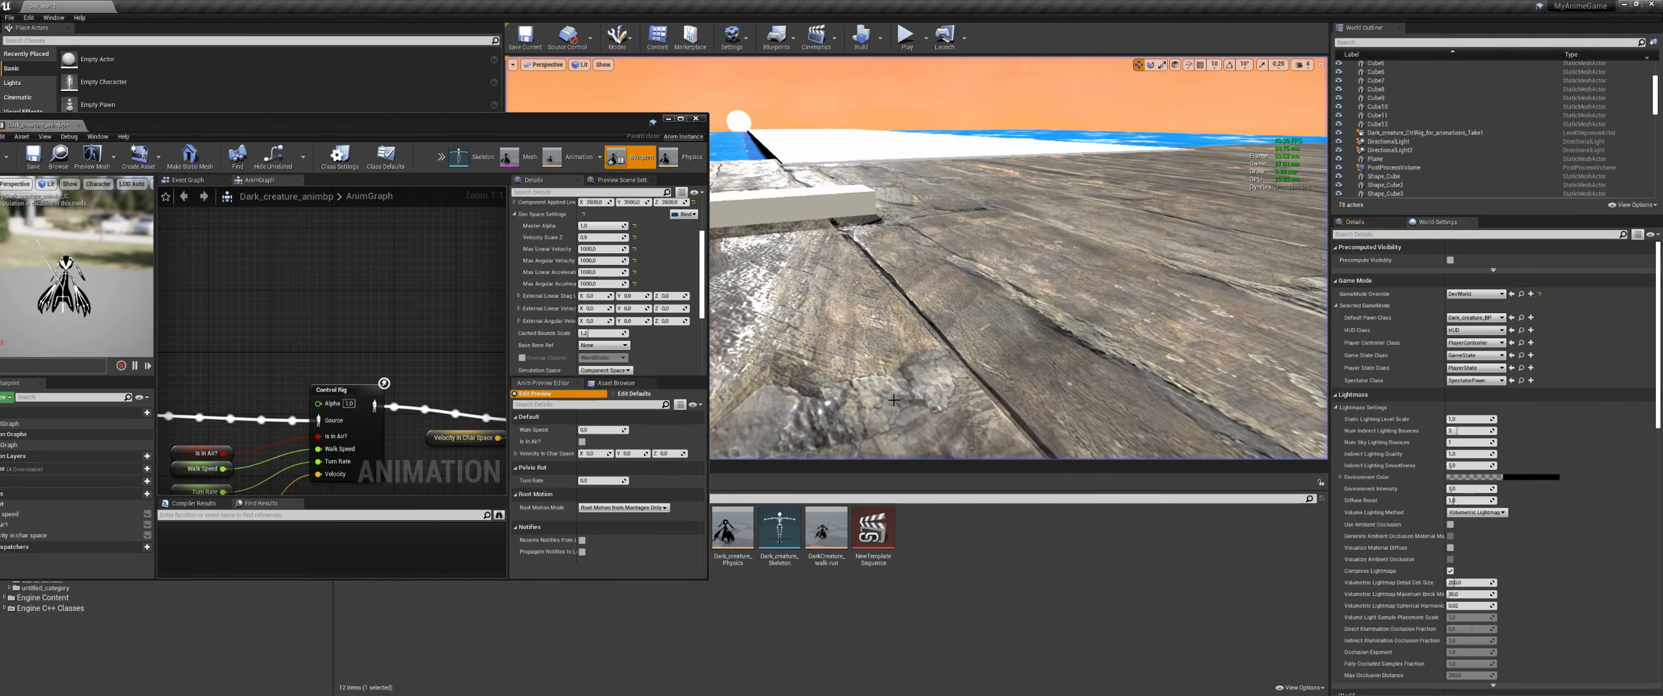
right_drag(995, 330, 994, 389)
scroll(925, 359, down, 4)
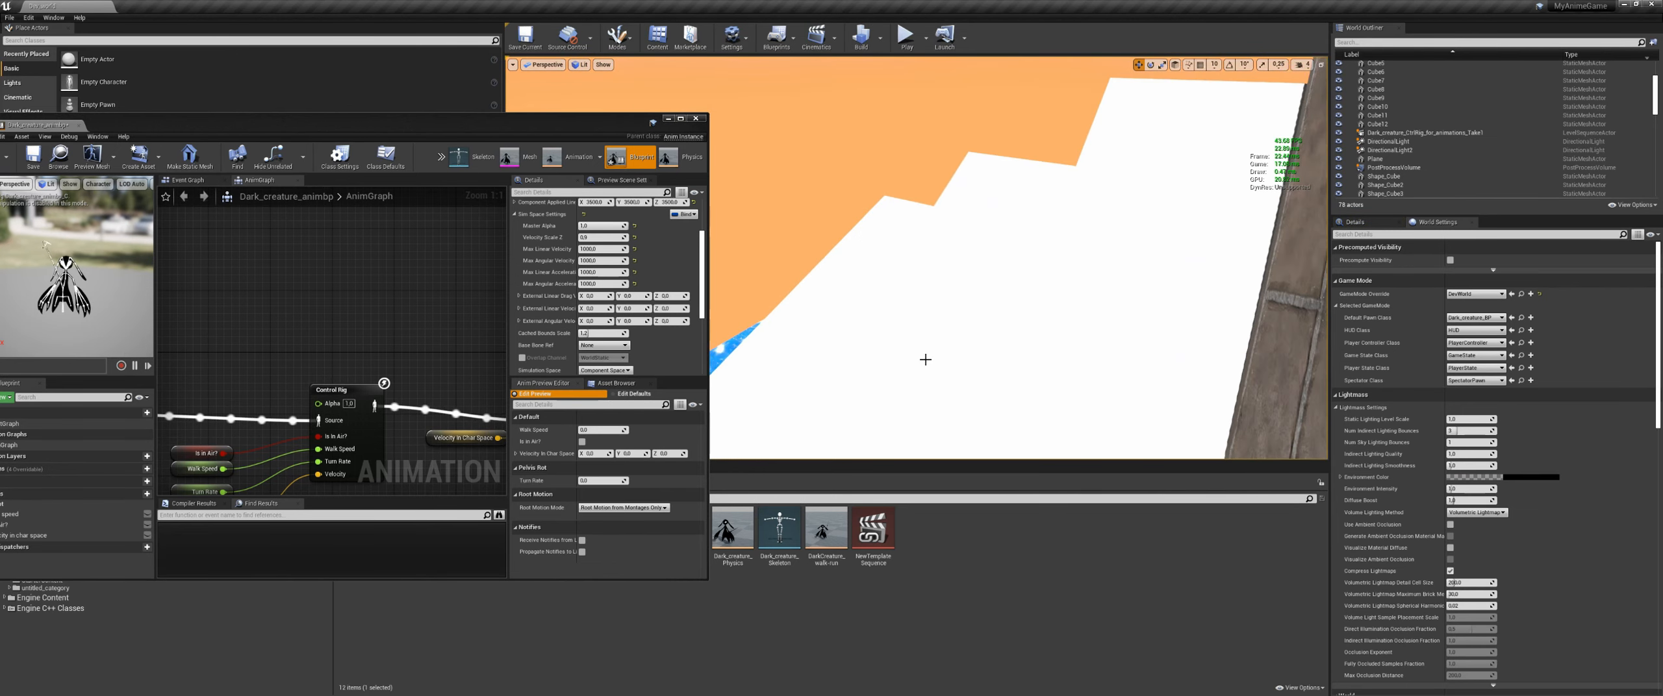
click(908, 37)
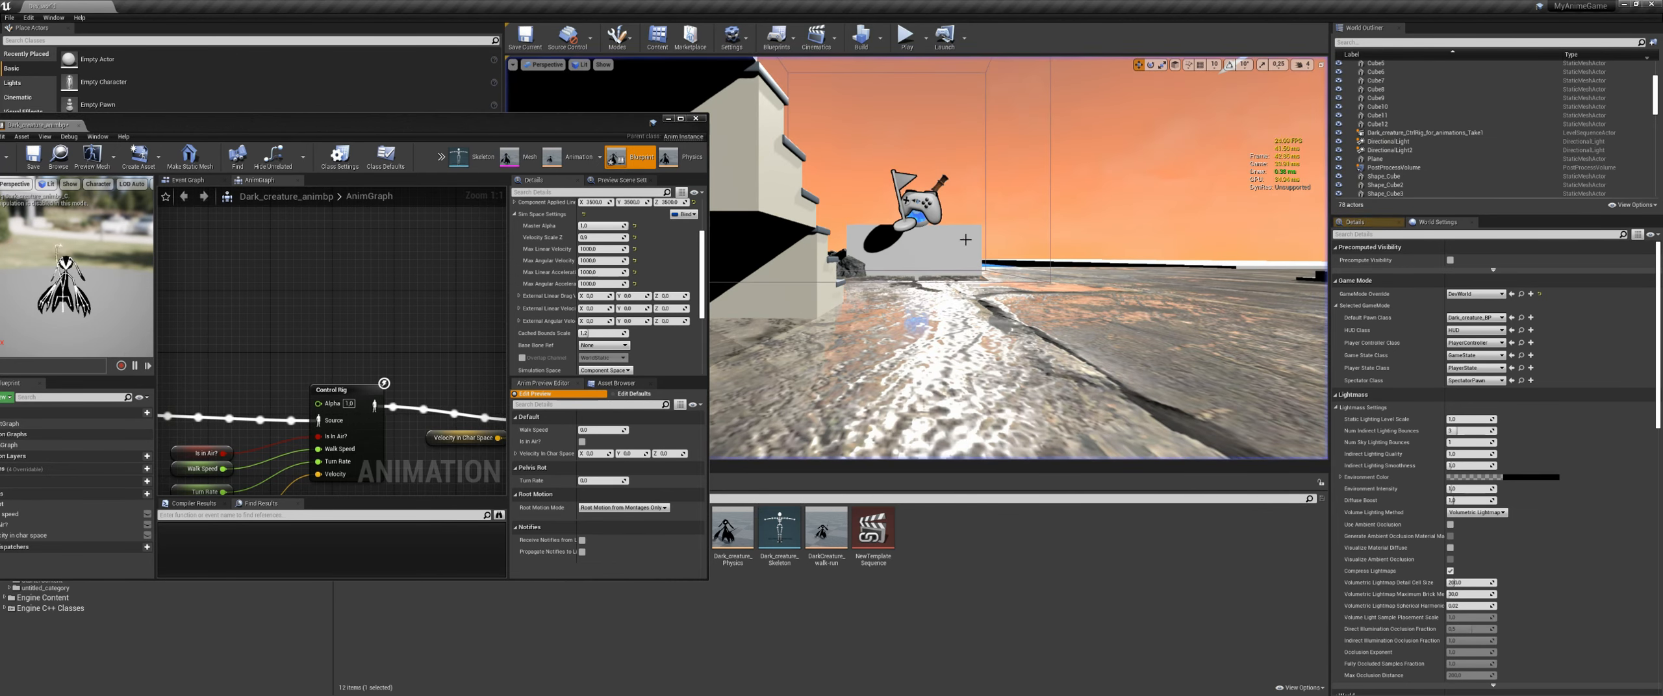
Step: Open the Dark_creature skeletal mesh, view its LOD options, and zoom out in LOD Auto to examine when LOD 1 takes over
drag(395, 139, 1110, 160)
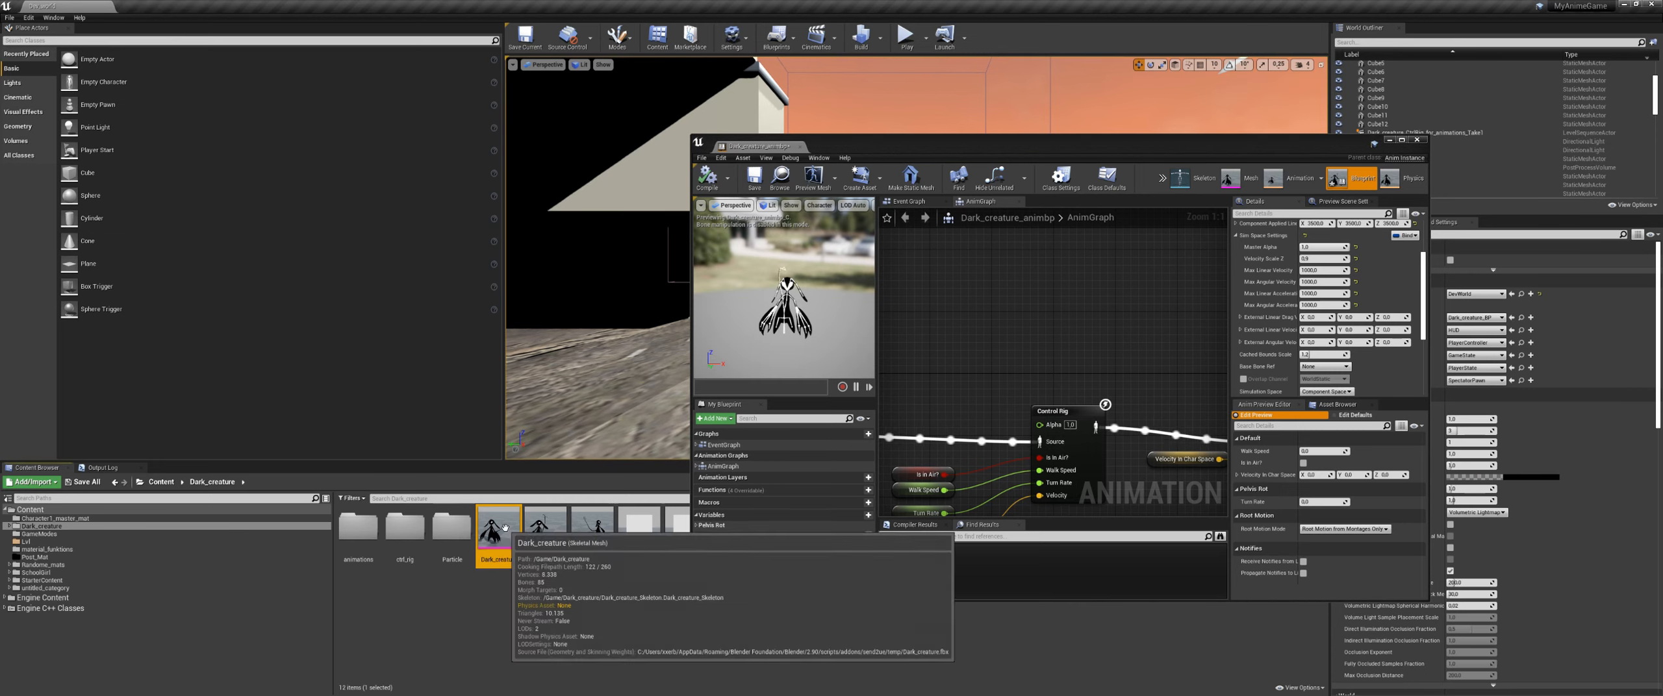
drag(944, 148, 255, 0)
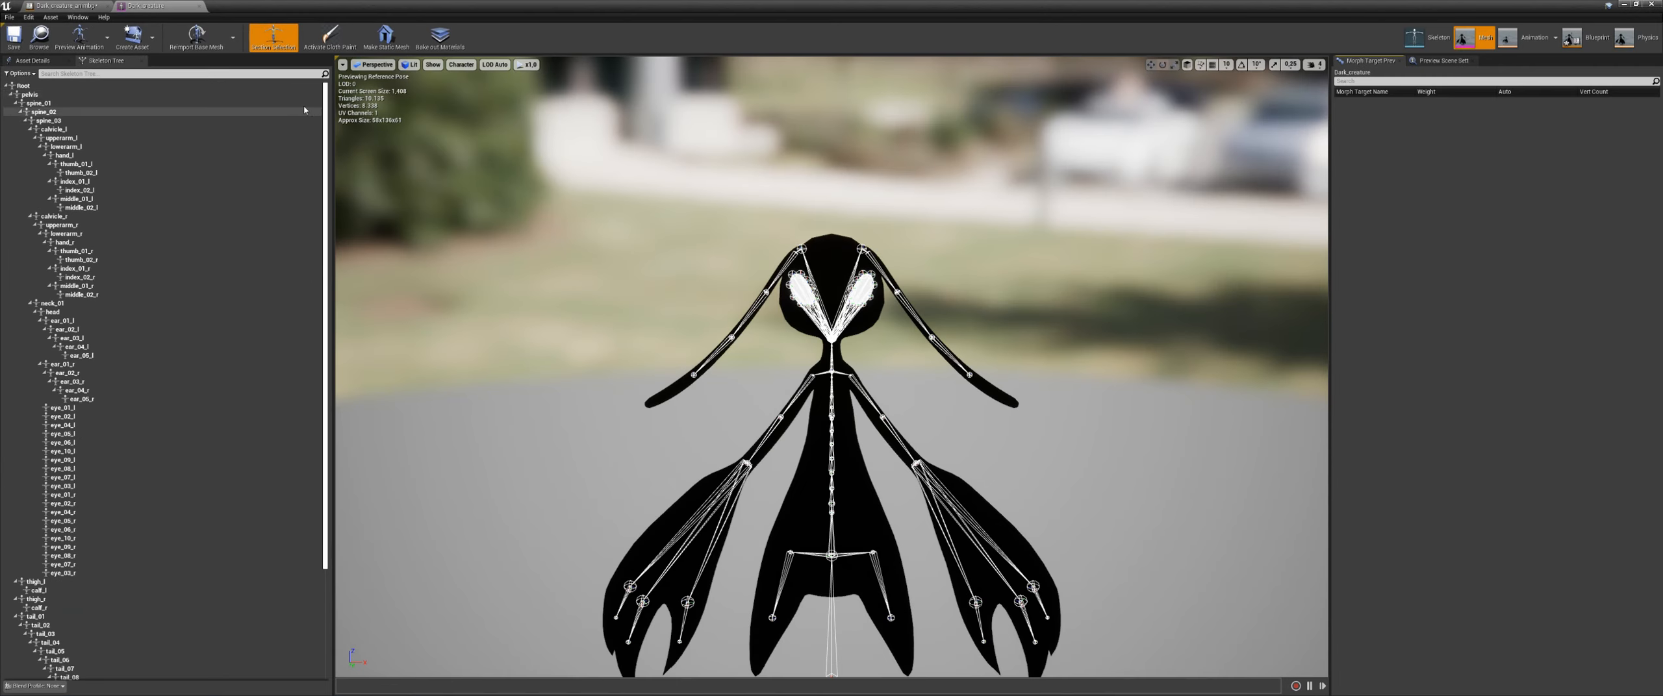
click(498, 65)
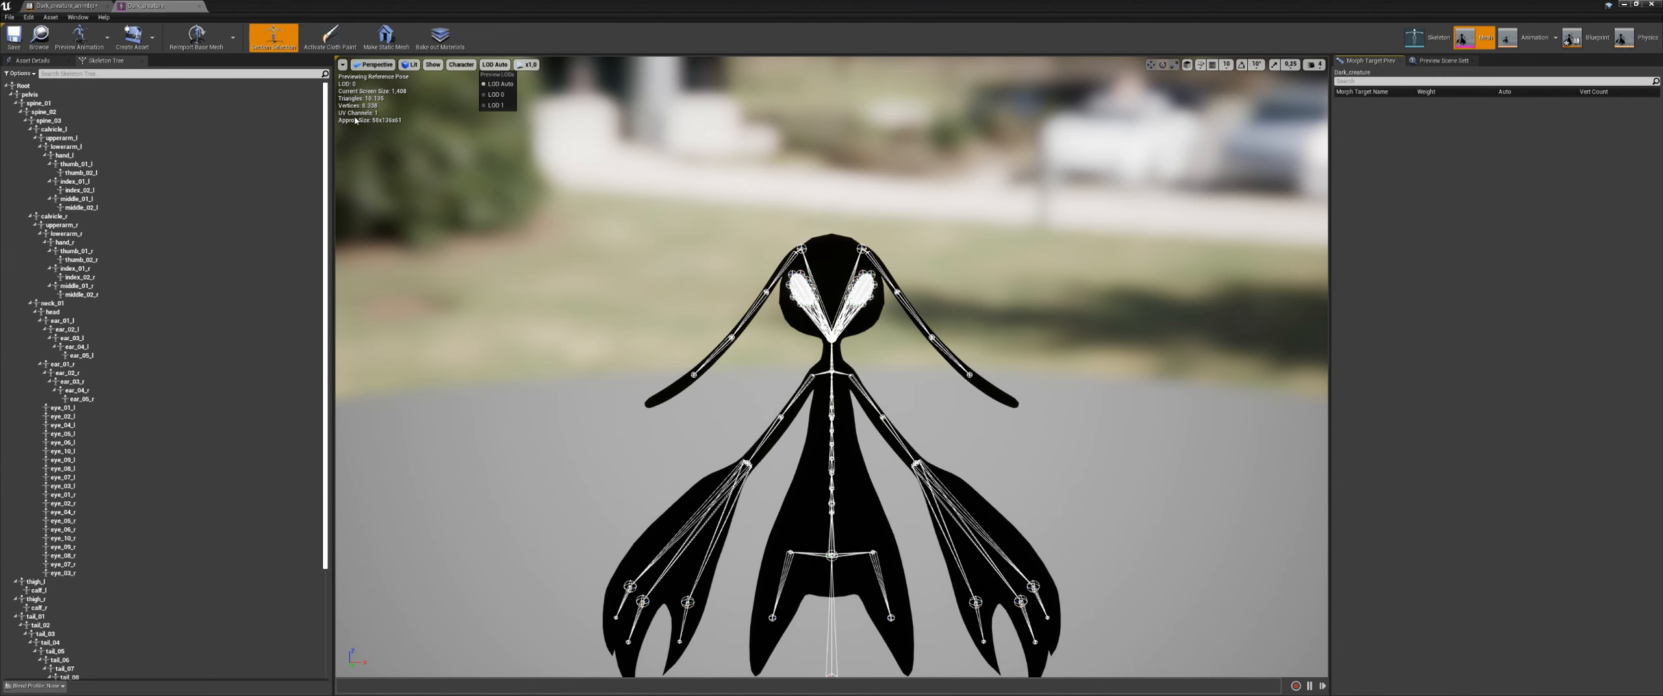
scroll(678, 416, down, 6)
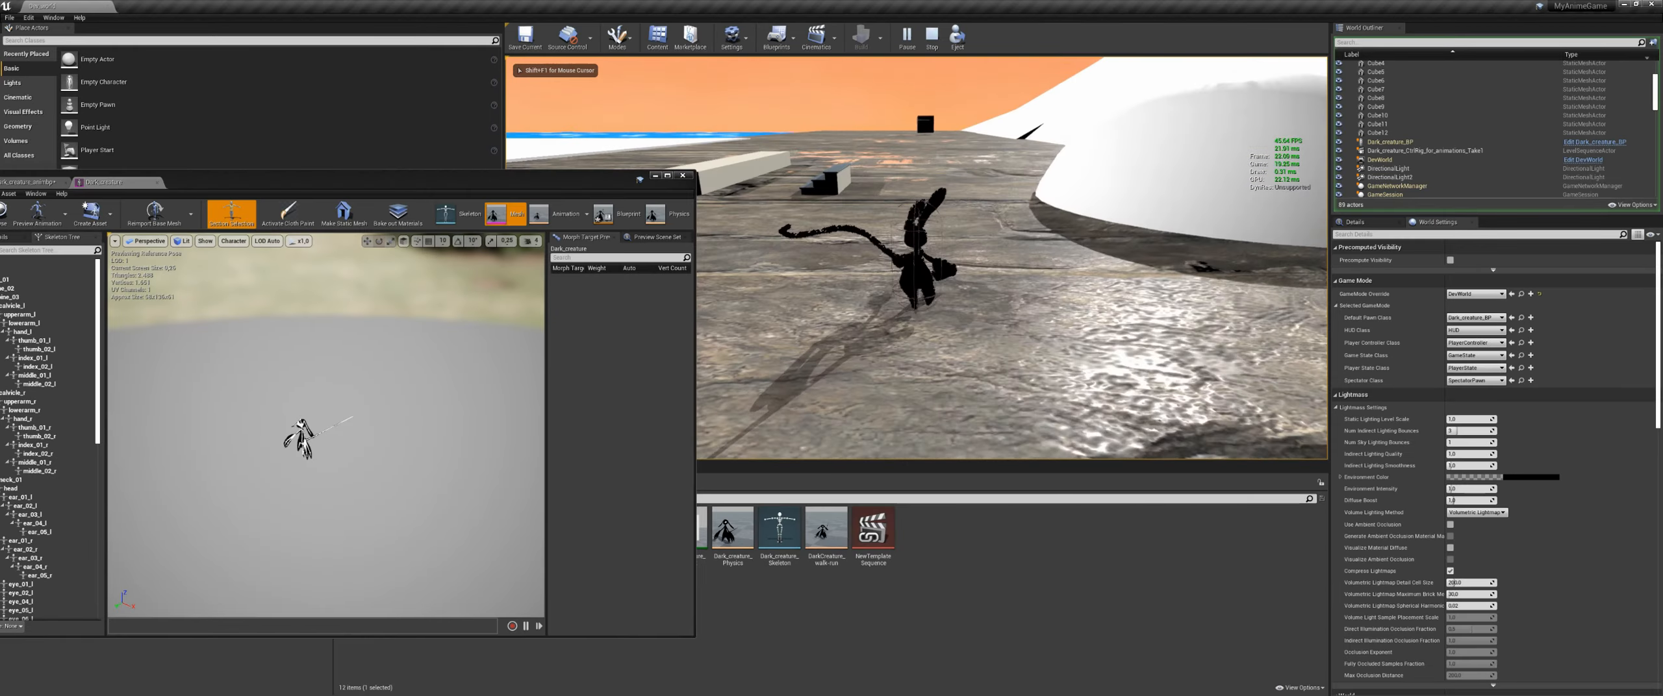
Step: Run the creature around the level beside the skeletal mesh window to compare stat unit timings, and stop playing
key(w)
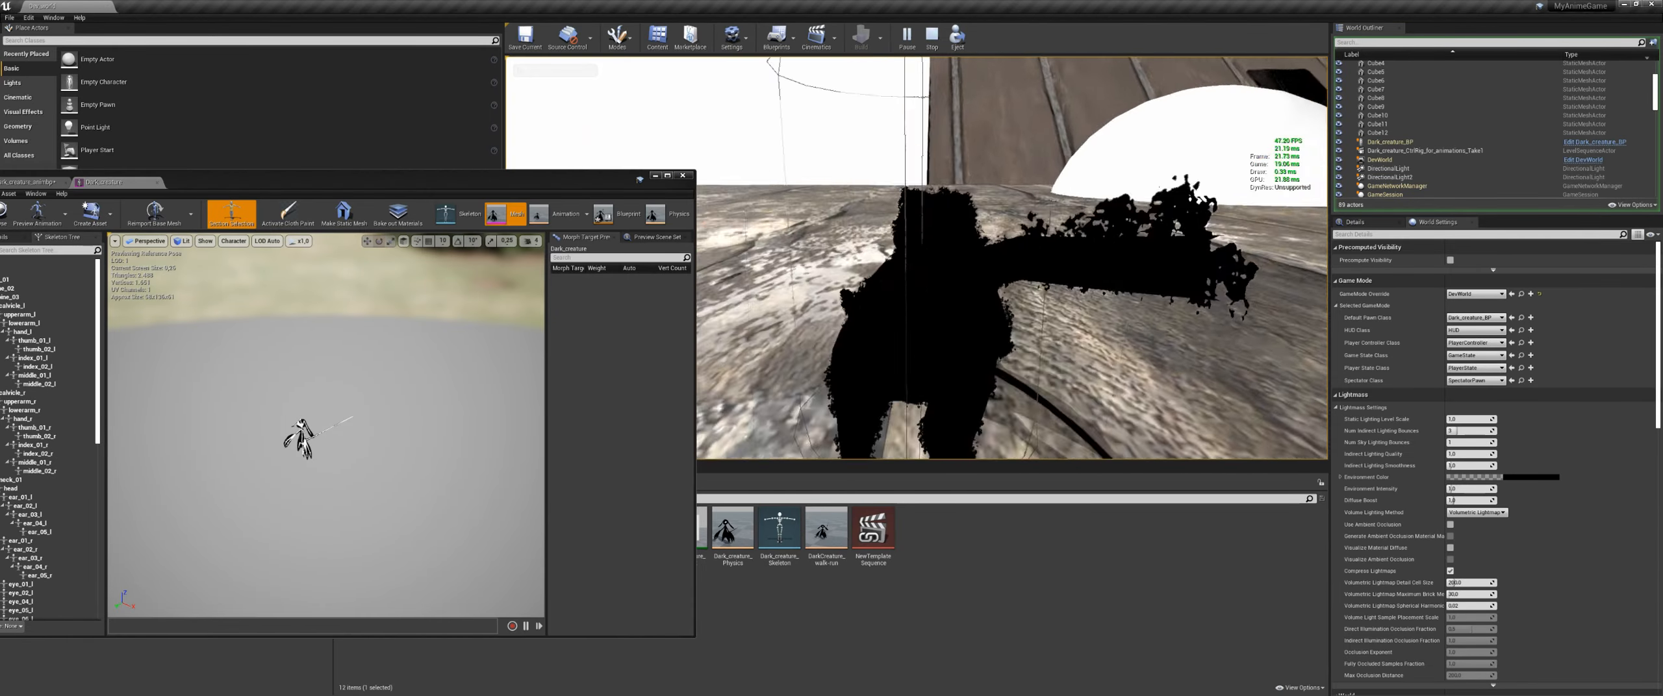
key(w)
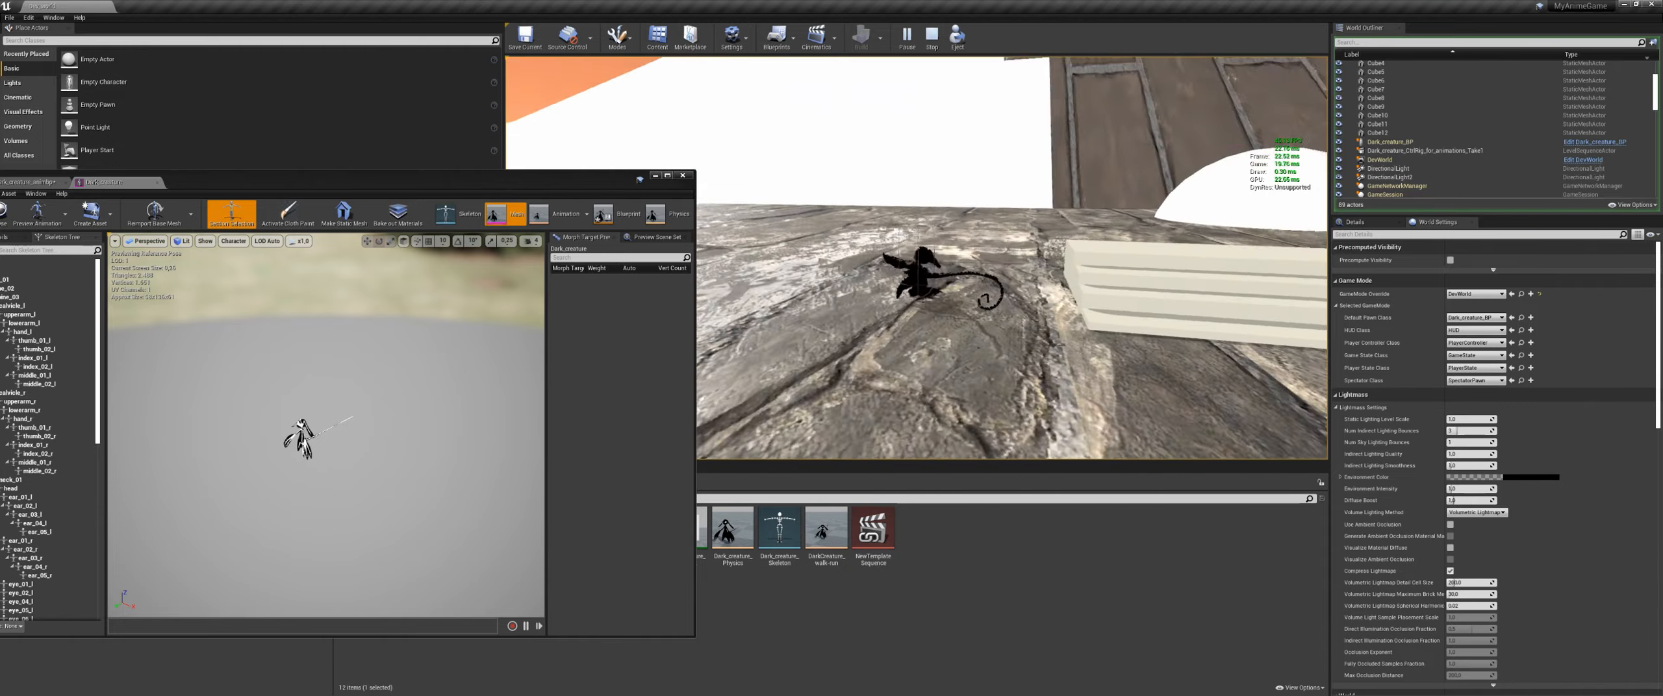
key(w)
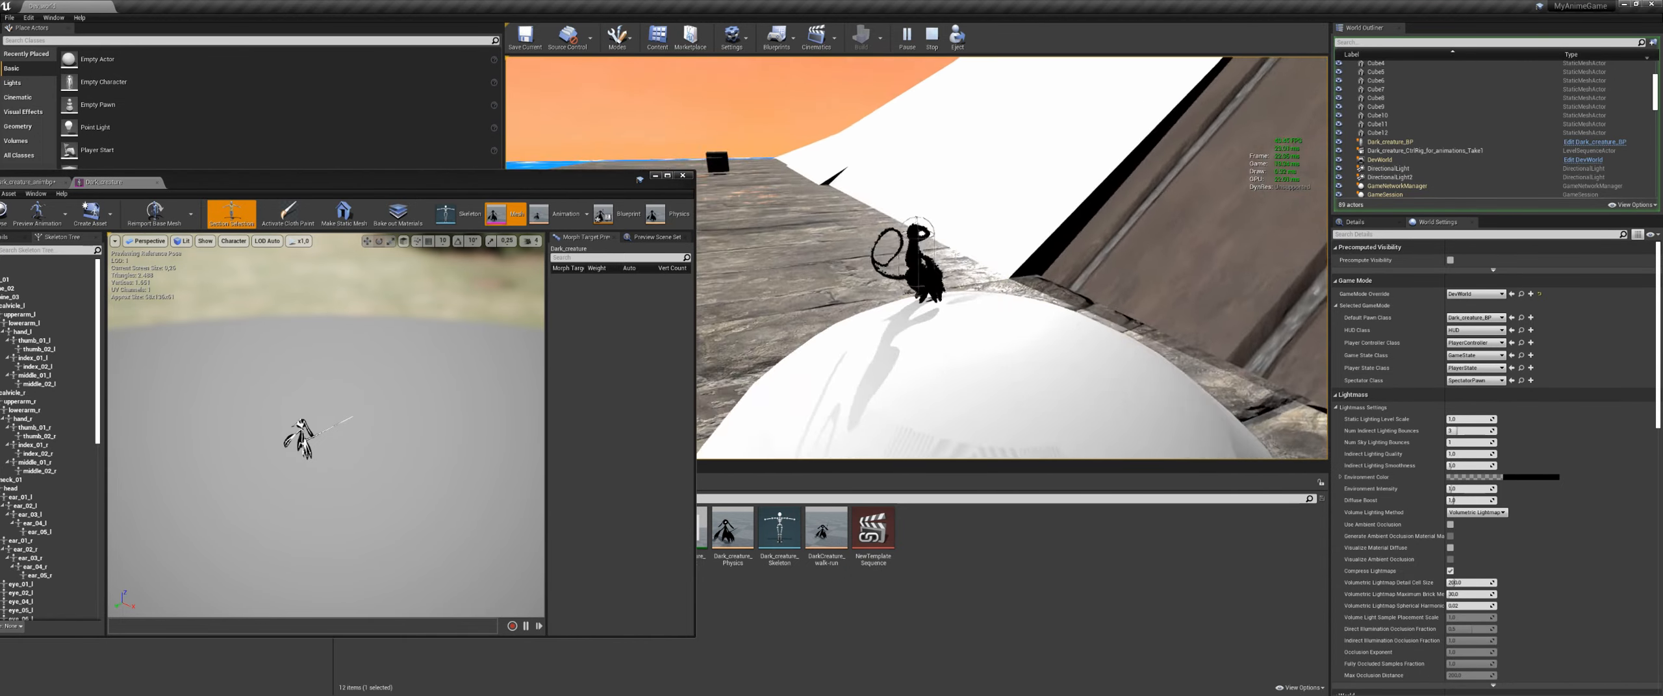
key(Escape)
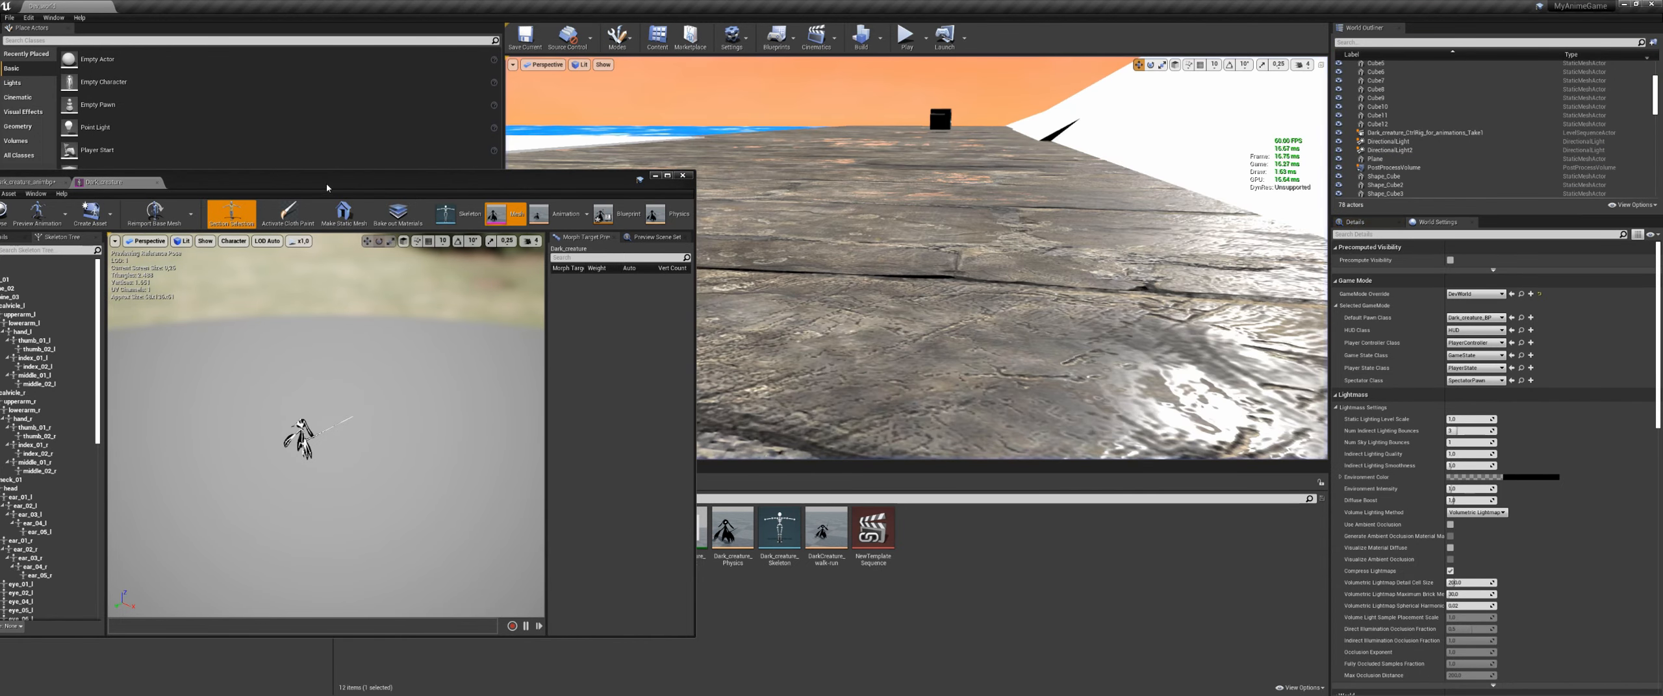
Step: Increase the SpringArm's target arm length in Dark_creature_BP so the camera sits farther away, and uncover the level viewport
drag(359, 180, 874, 2)
click(592, 529)
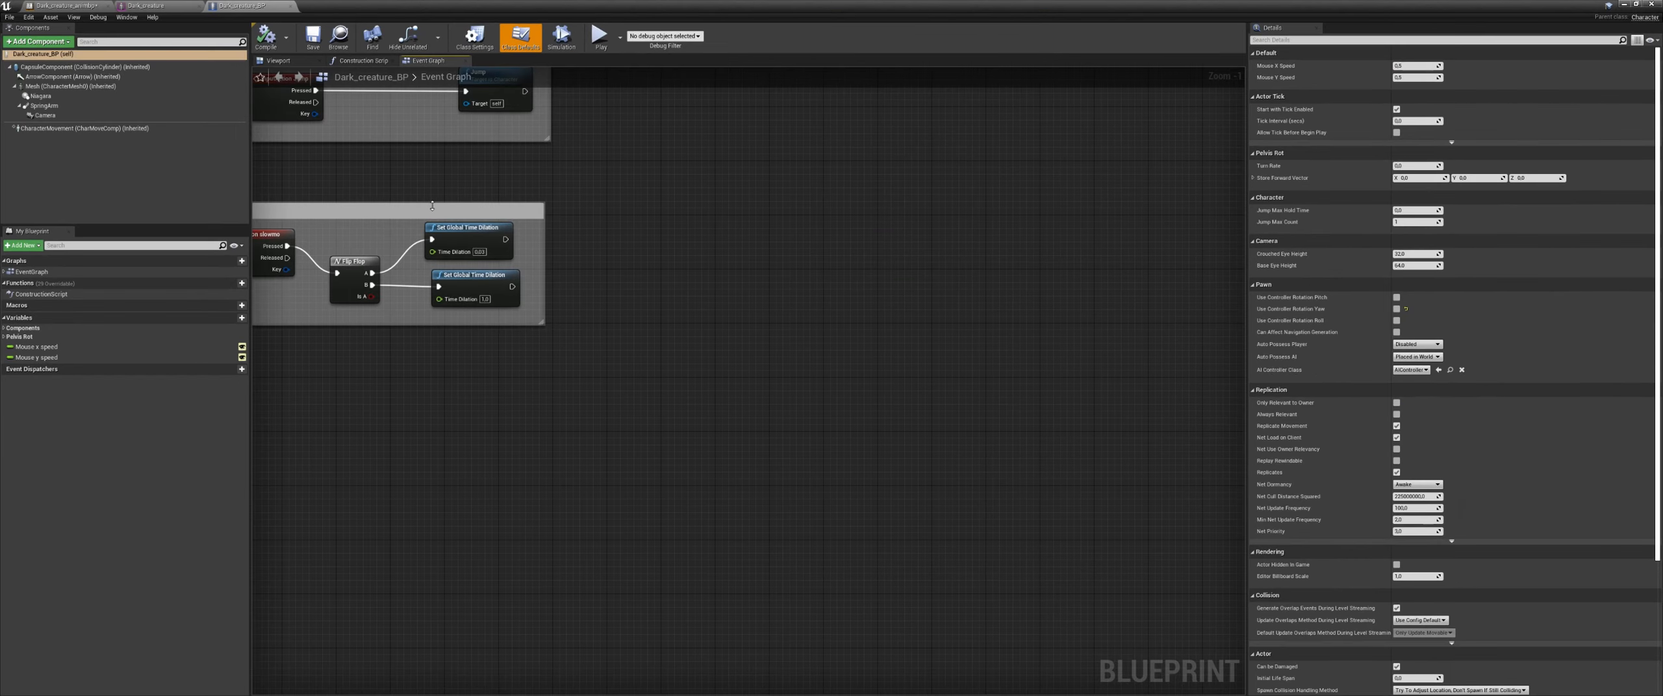
click(45, 105)
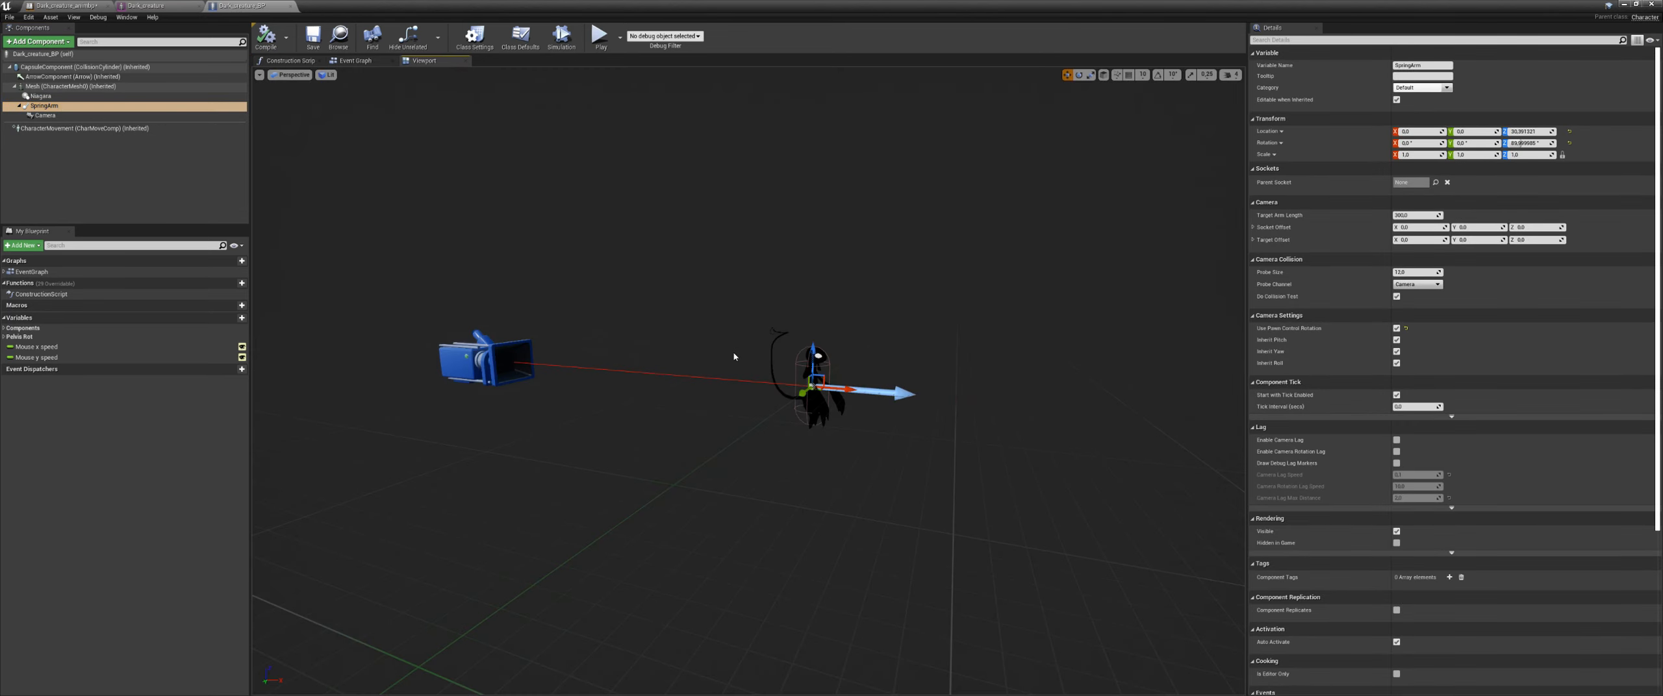
click(58, 106)
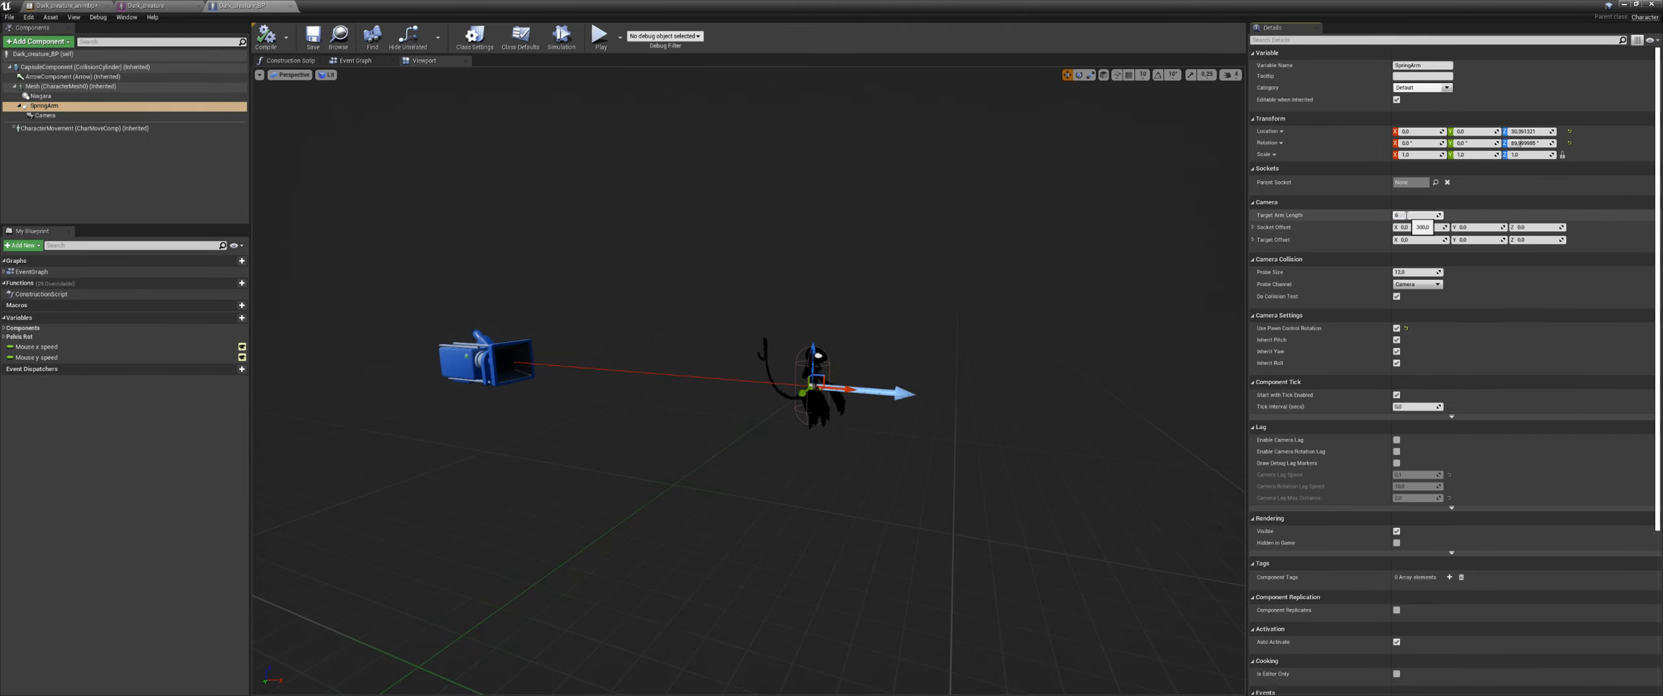
key(Return)
drag(1202, 6, 327, 161)
Step: Play the level and run and jump with the creature from the longer camera distance to check physics and timings, and stop
click(908, 39)
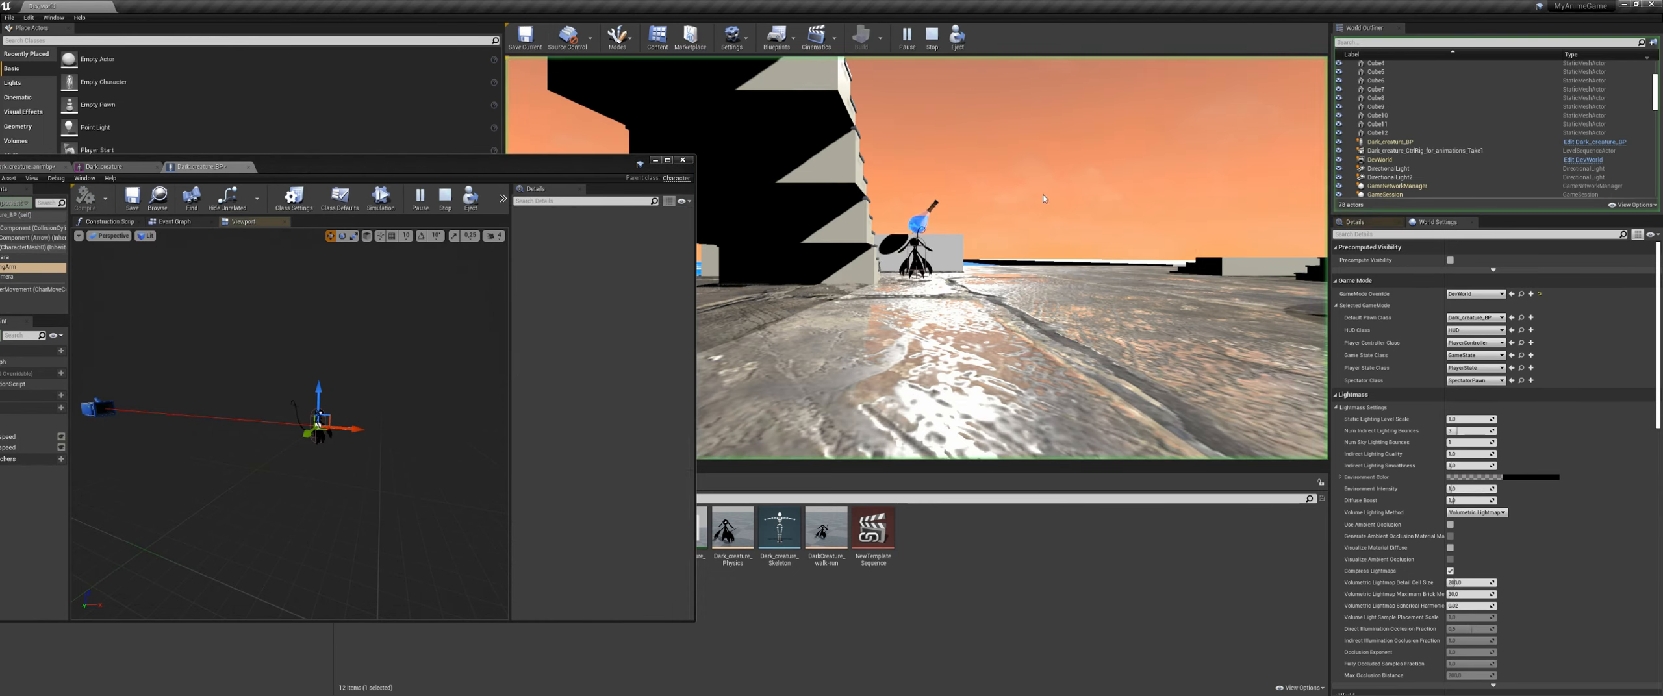
key(w)
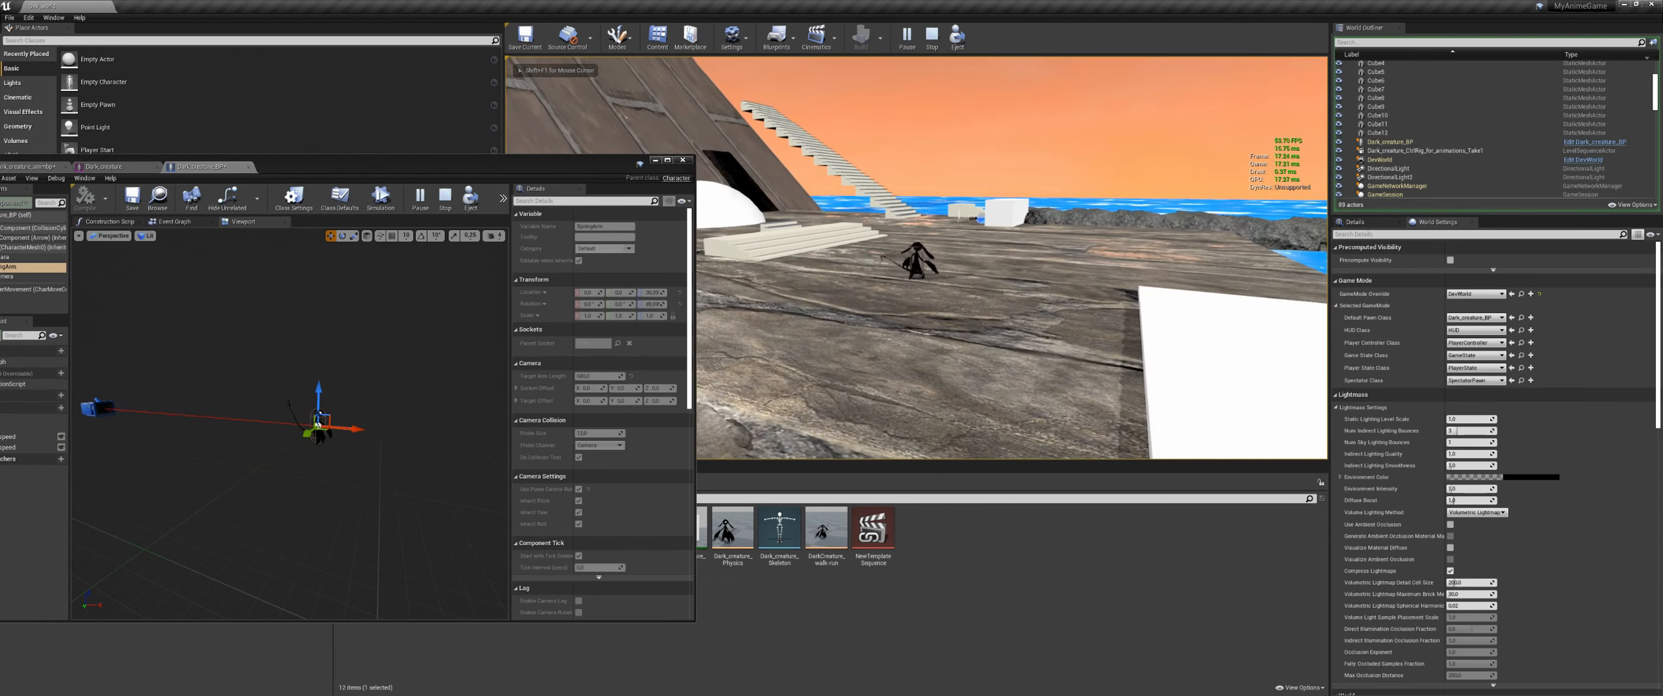
key(d)
key(w)
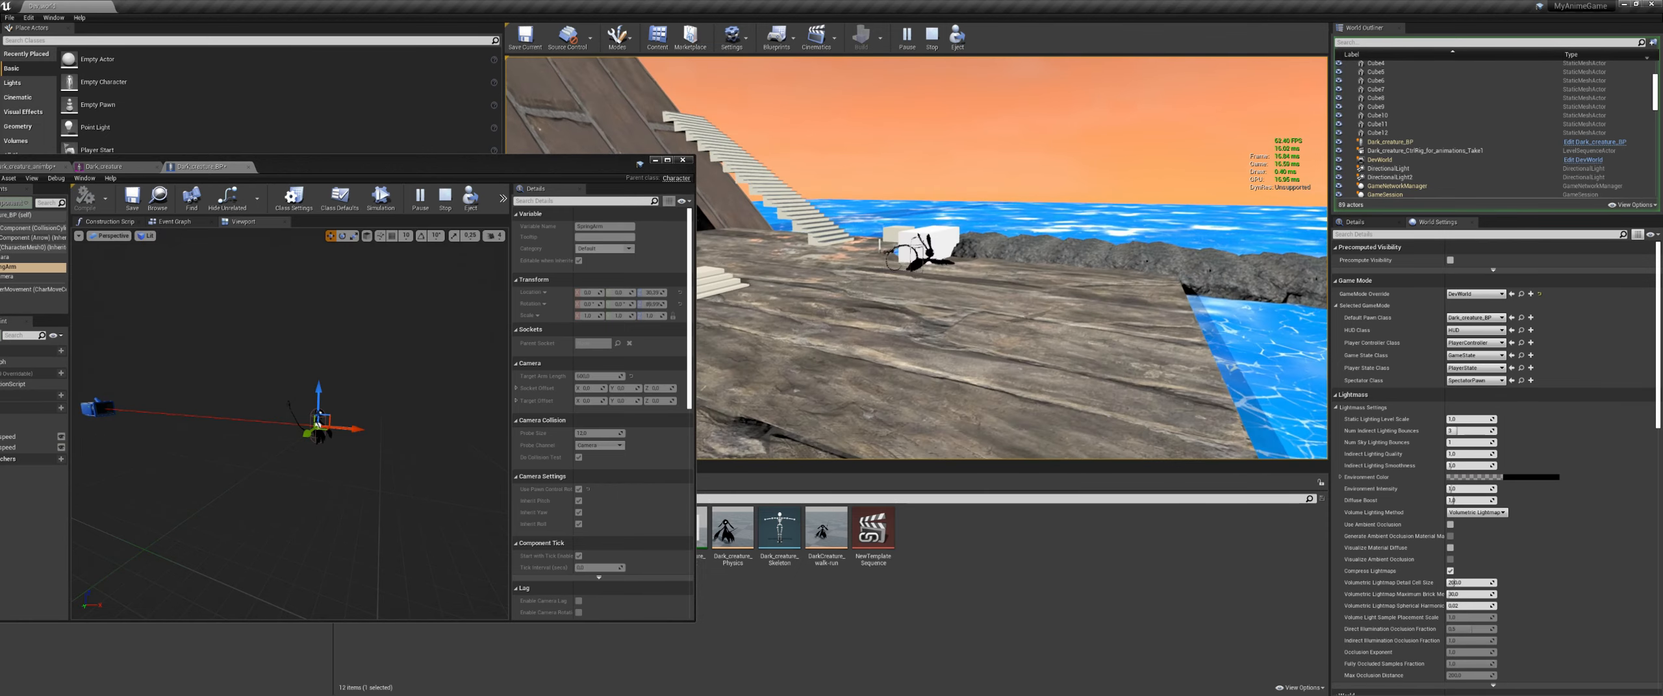
key(a)
key(a)
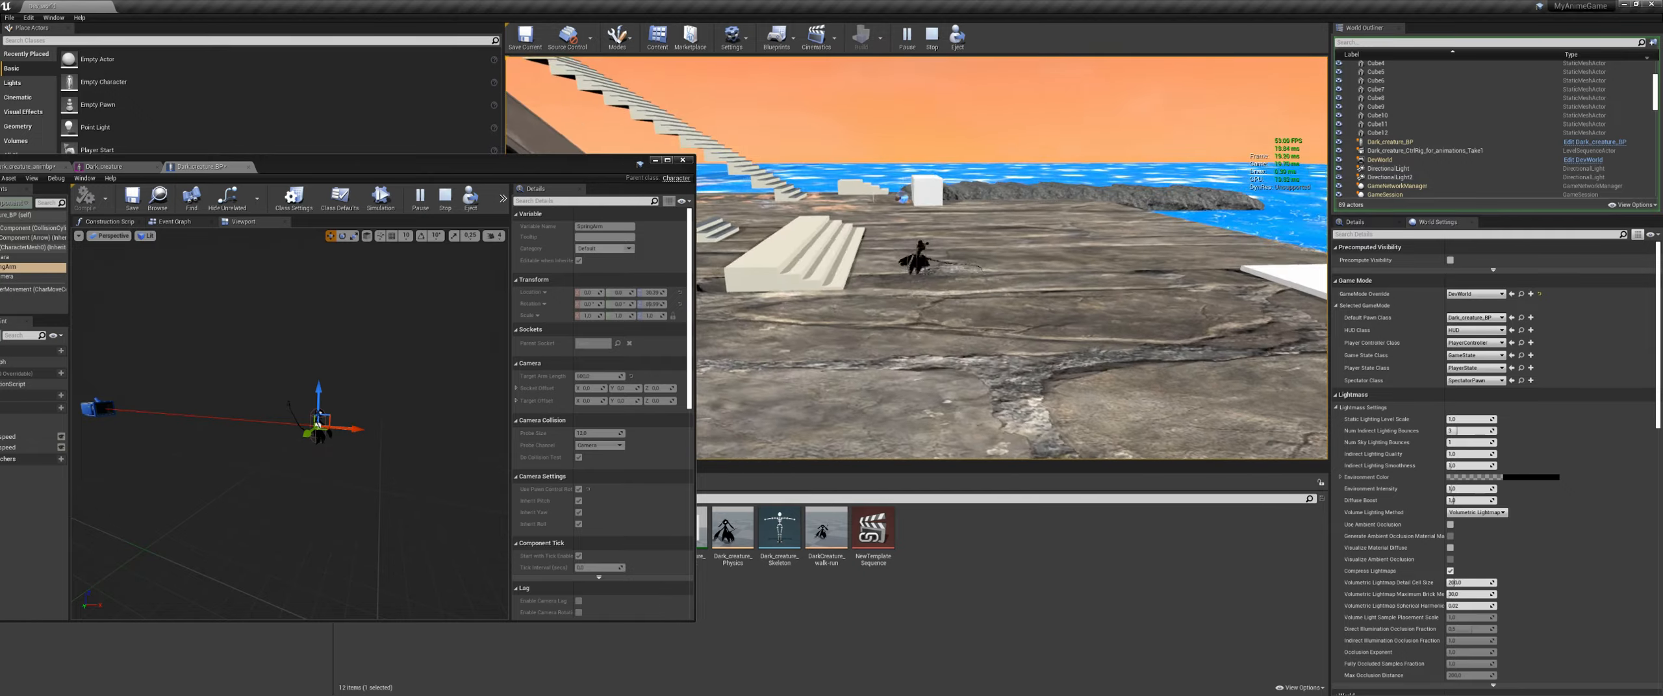
key(w)
key(space)
key(w)
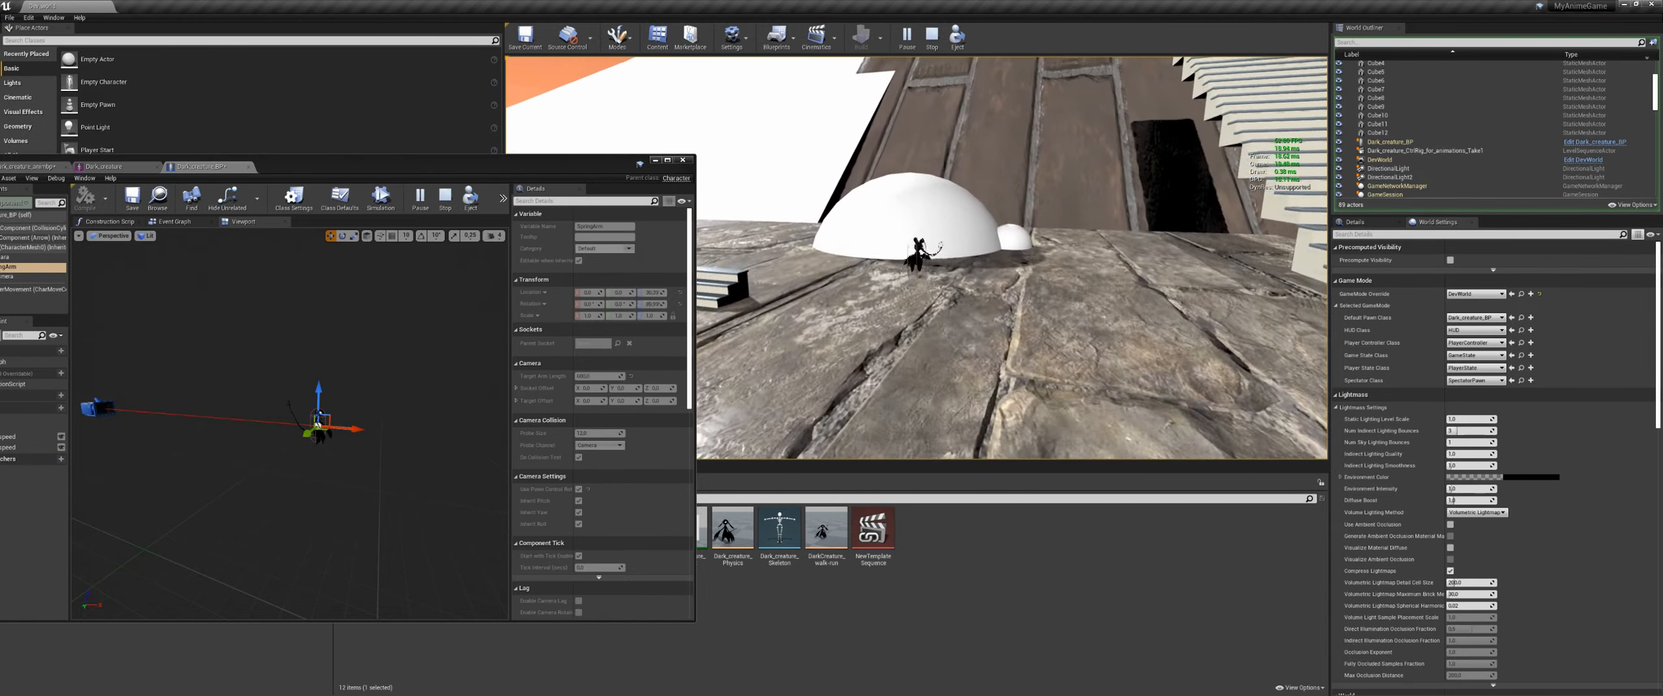
key(Escape)
Step: Enable custom LOD display in the Dark_creature mesh's asset details and change the LOD 1 screen size
drag(454, 165, 910, 82)
click(439, 148)
click(513, 143)
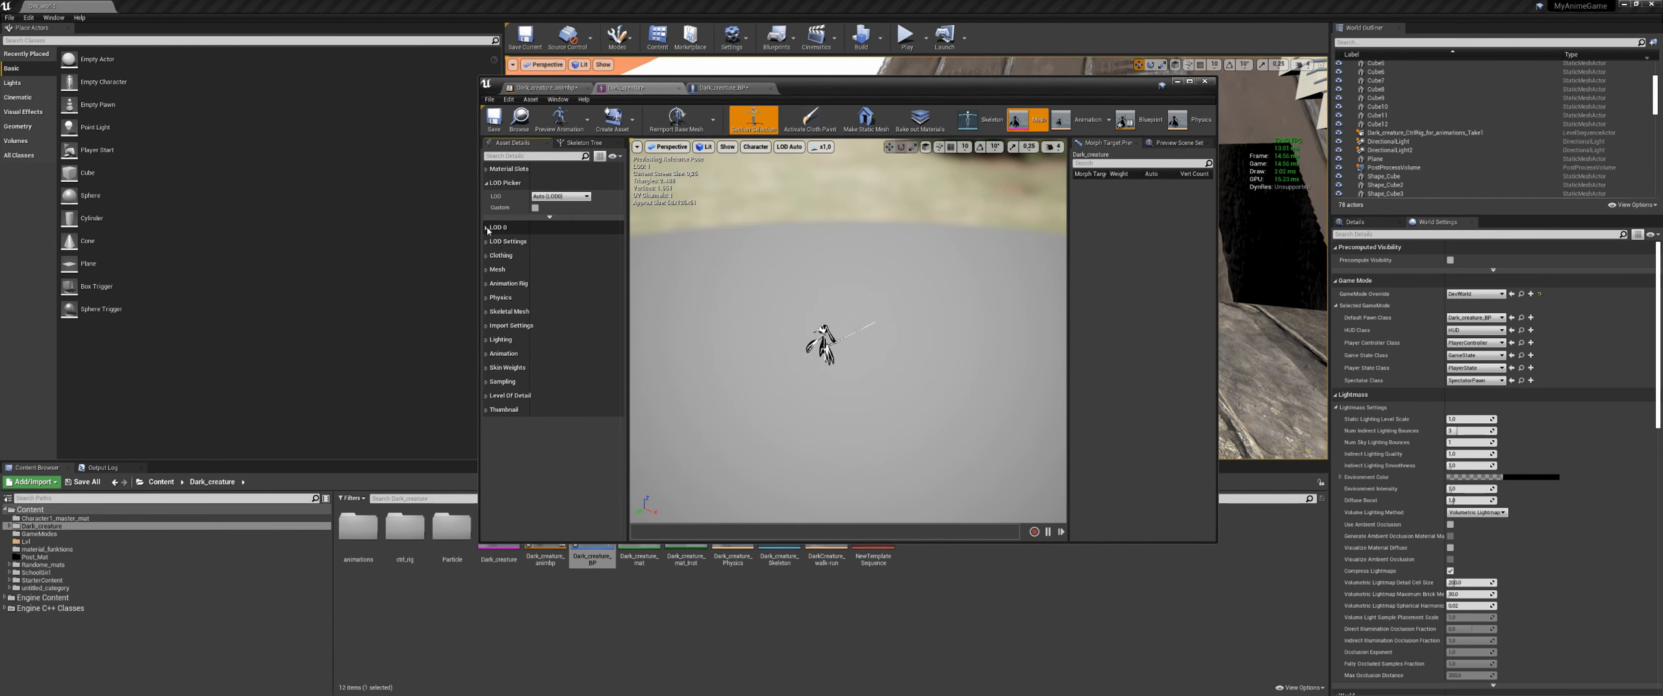
click(486, 229)
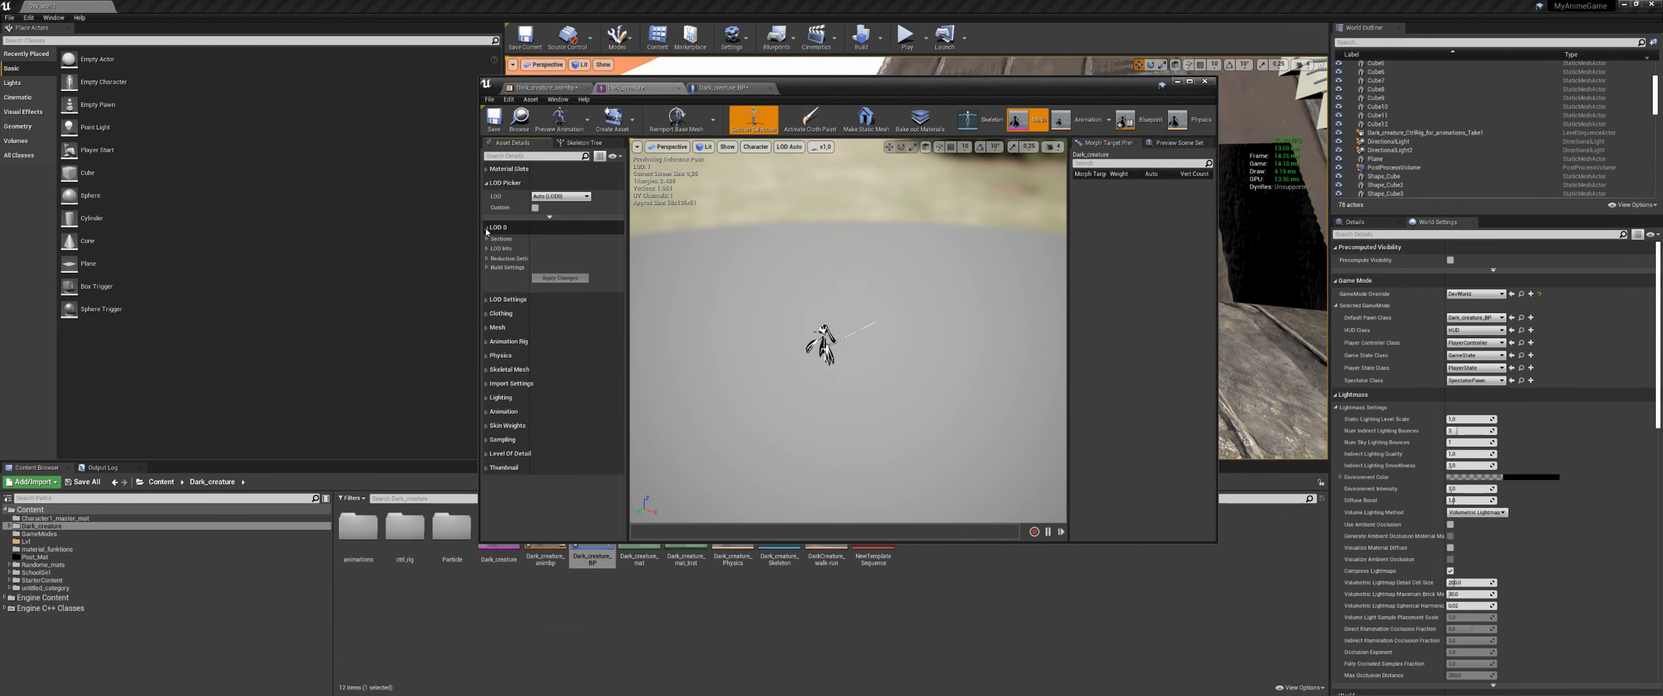
click(535, 208)
click(495, 255)
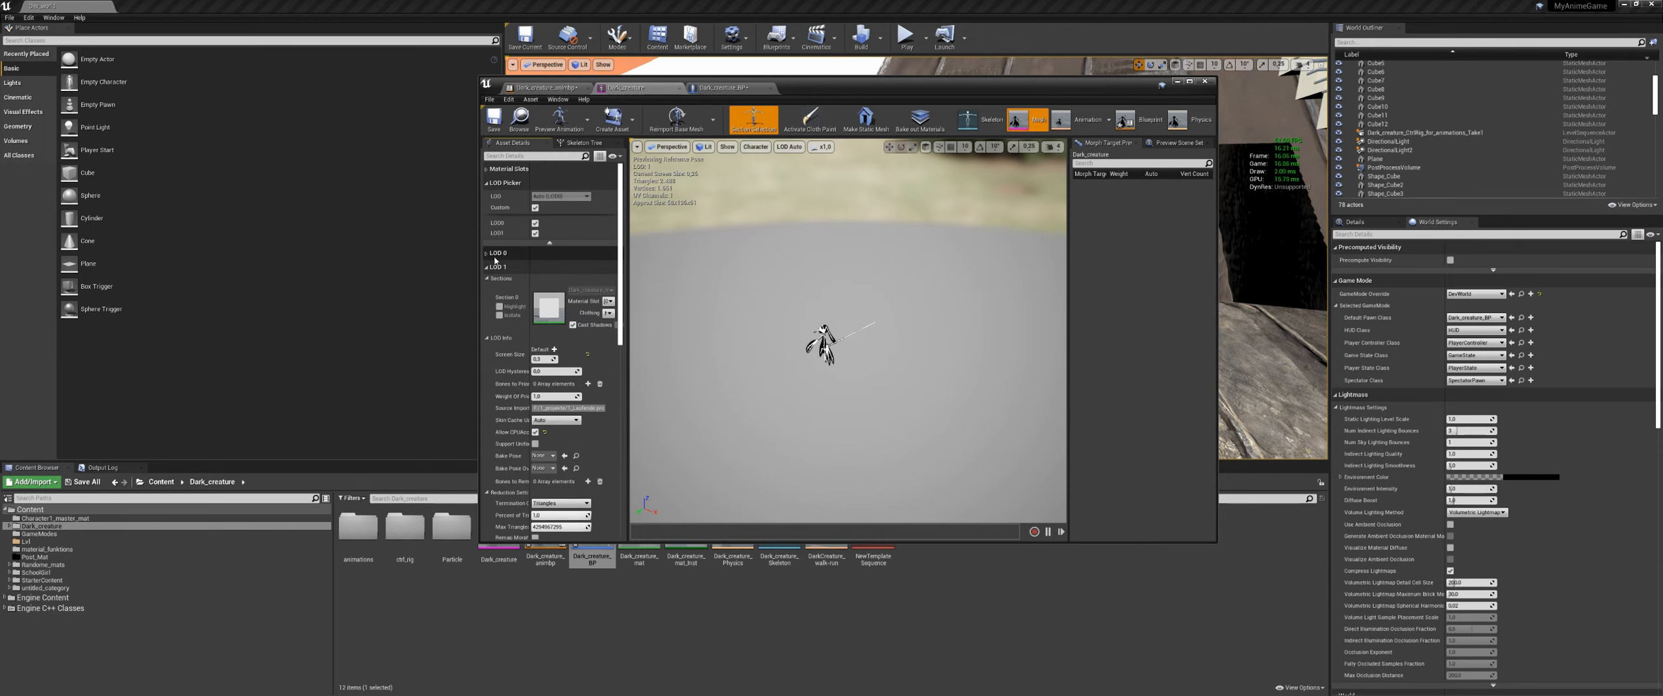
scroll(522, 360, down, 2)
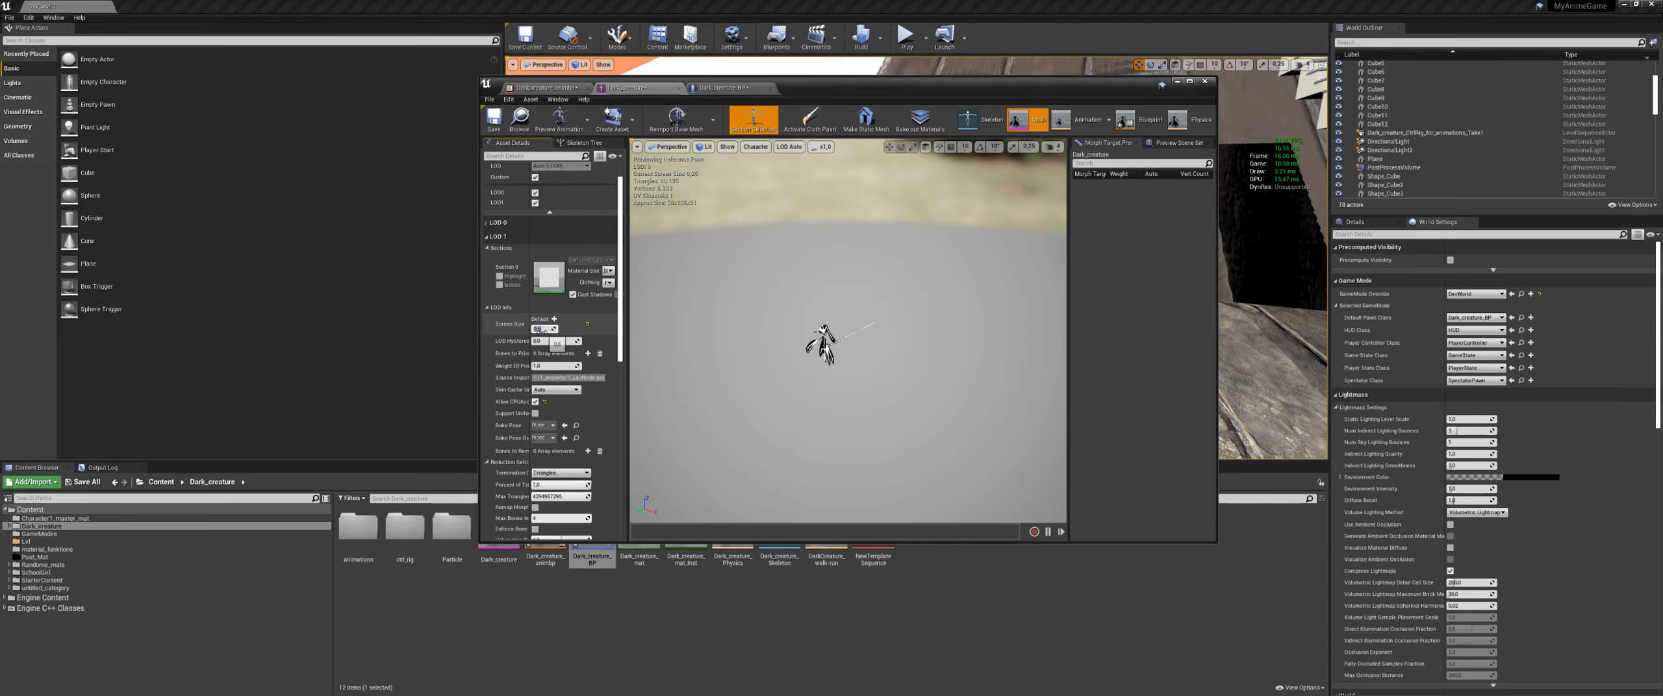
Step: Lower the LOD 1 screen size while the level plays, run the creature to test the LOD switch, and stop playing
drag(1002, 103, 521, 256)
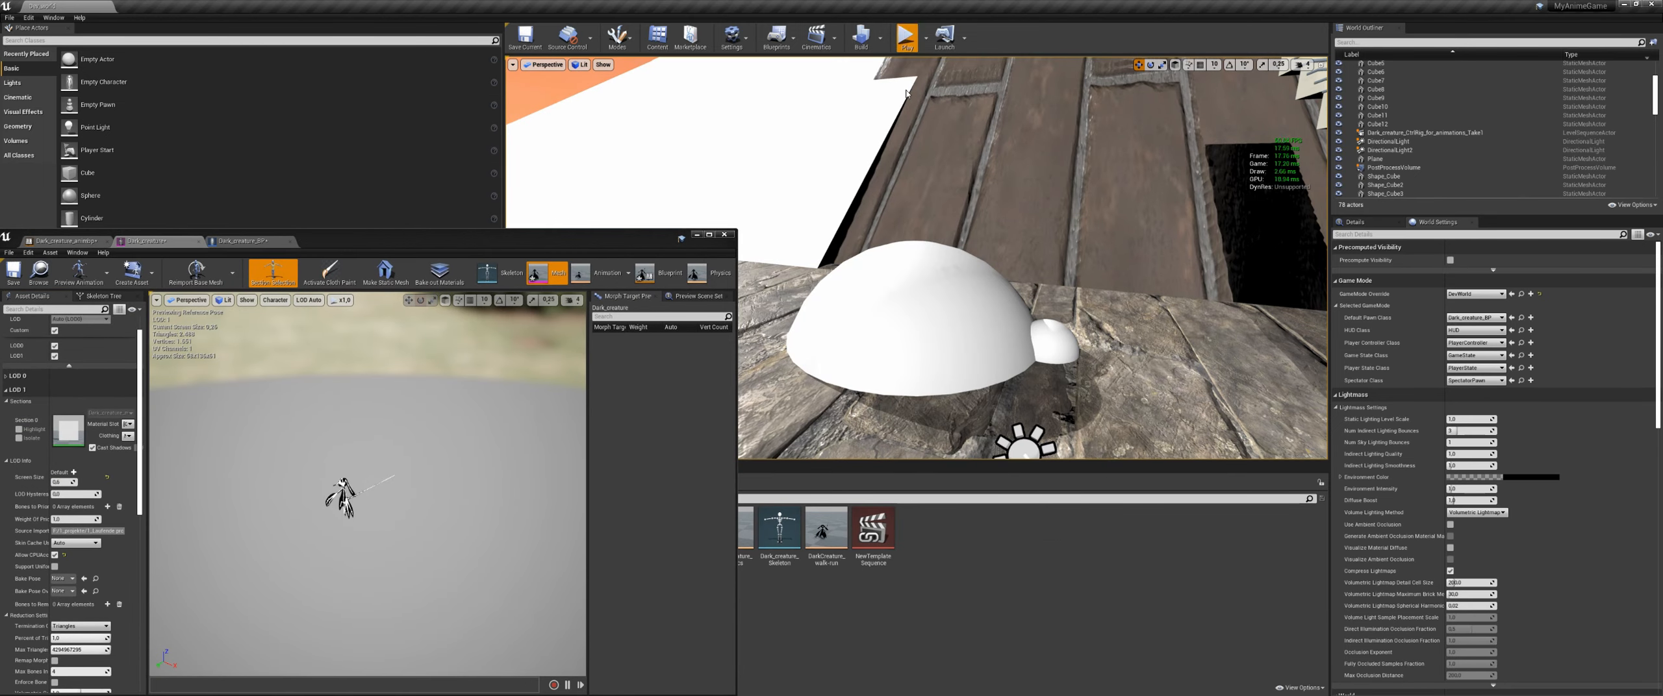
click(906, 36)
key(shift+F1)
click(73, 482)
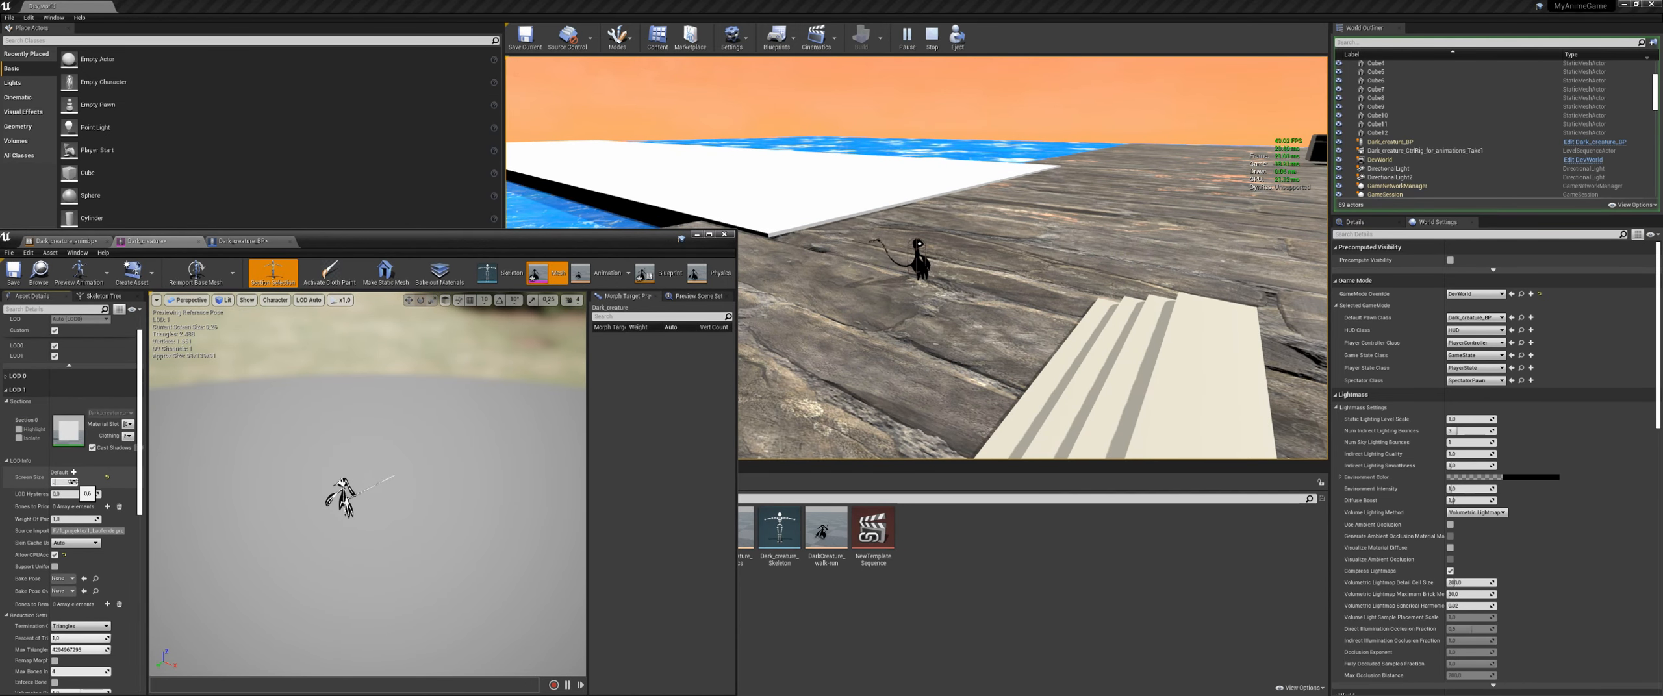
click(914, 120)
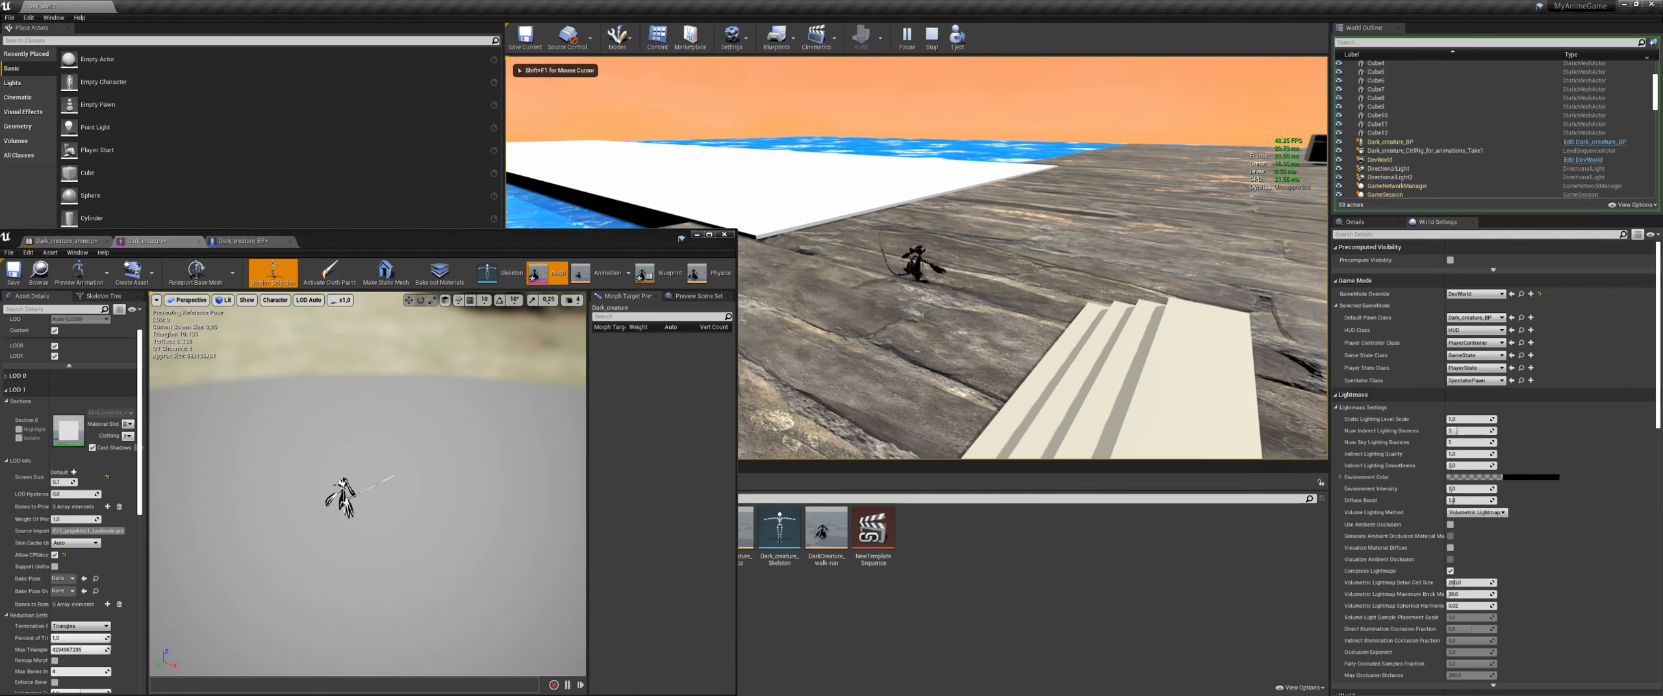
key(w)
key(d)
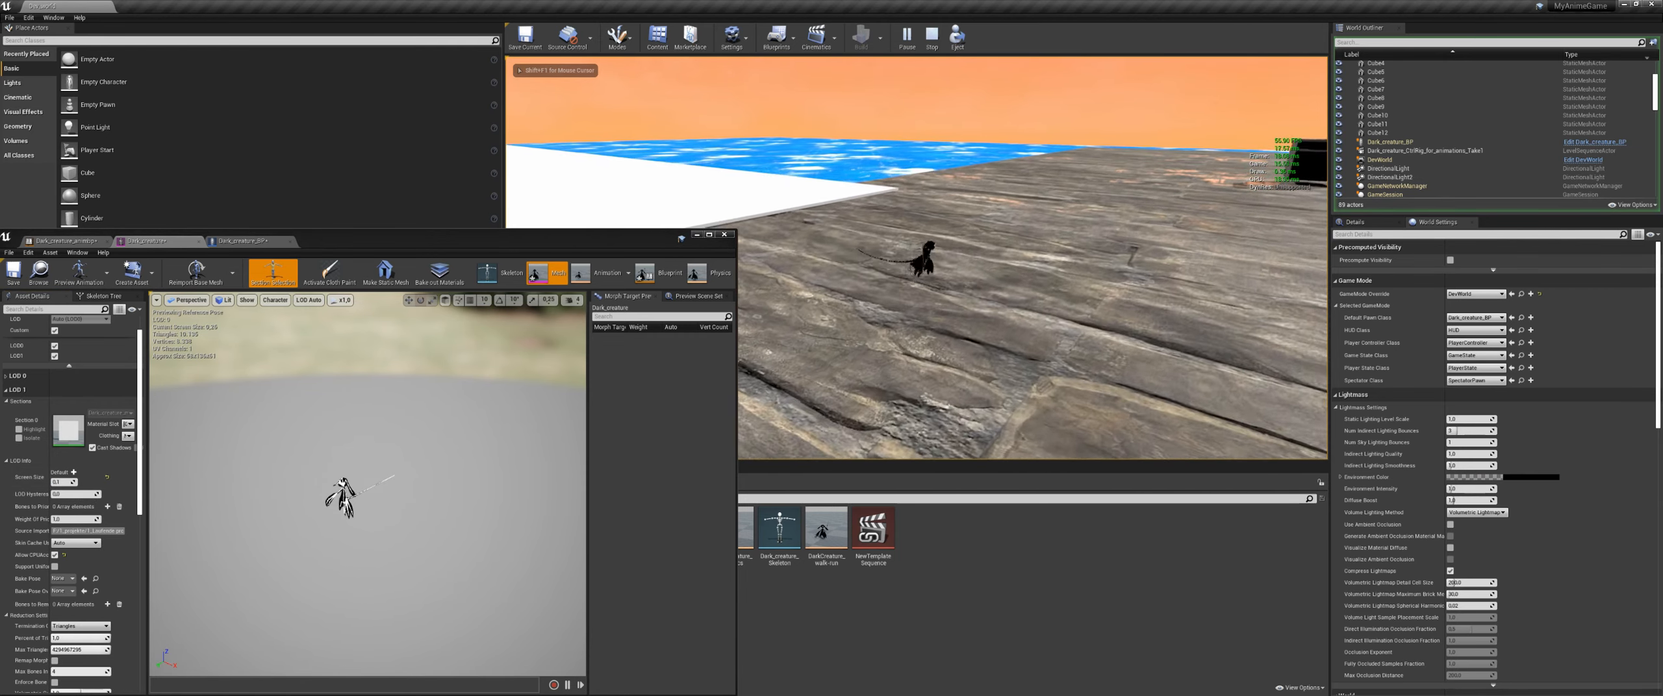
key(Escape)
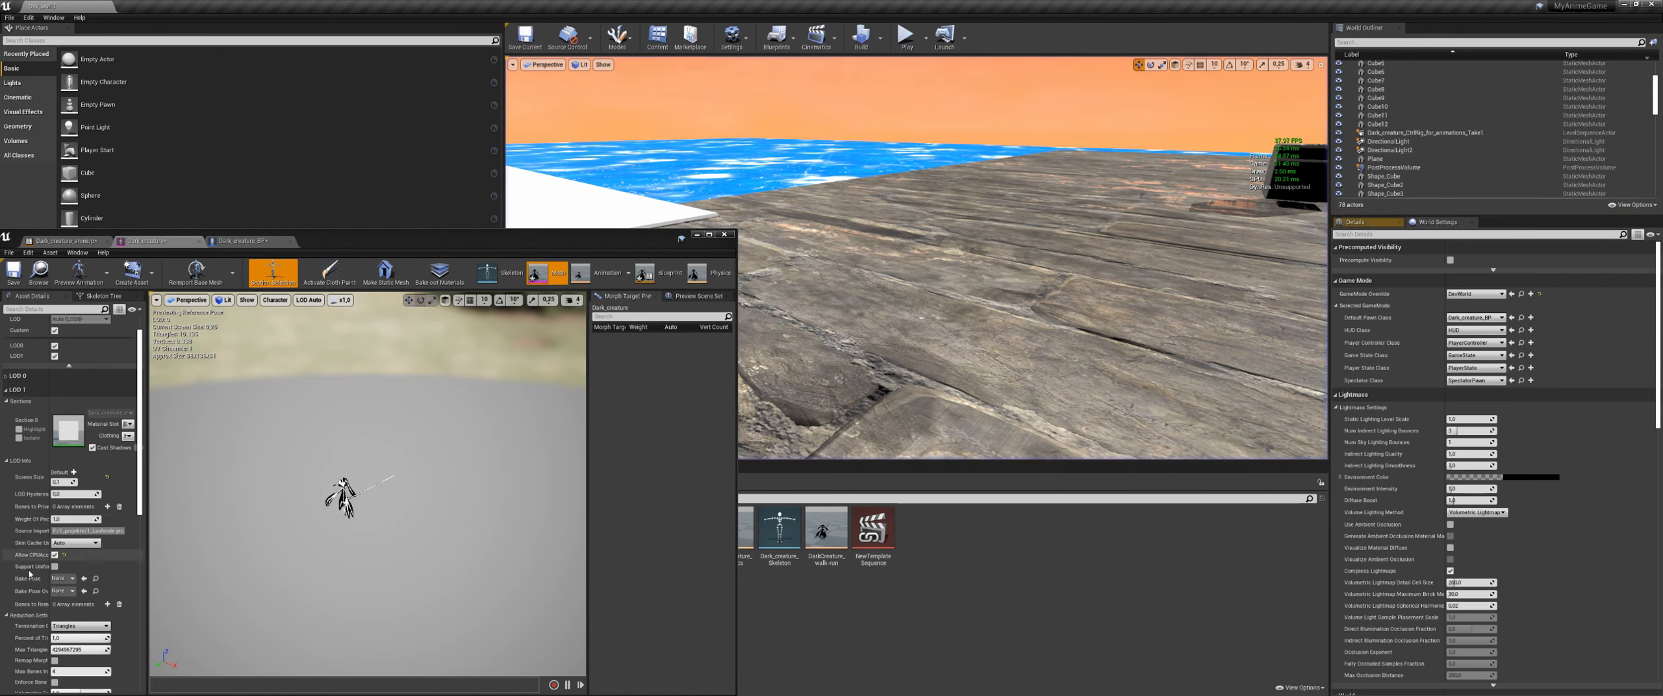
Step: Change the mesh's LOD 1 screen size and test-play the level, running and jumping with the creature to check the LOD switch
click(60, 481)
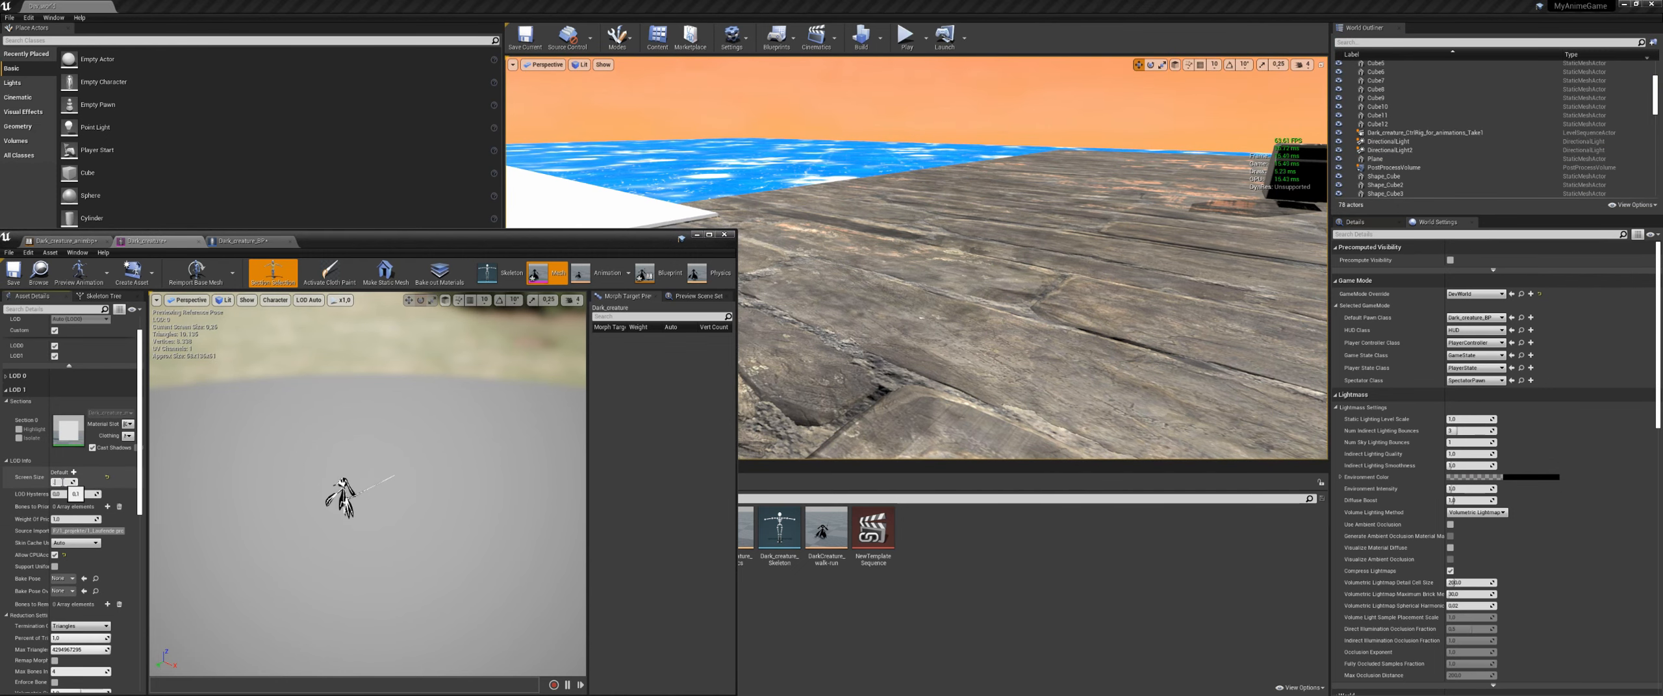
click(906, 36)
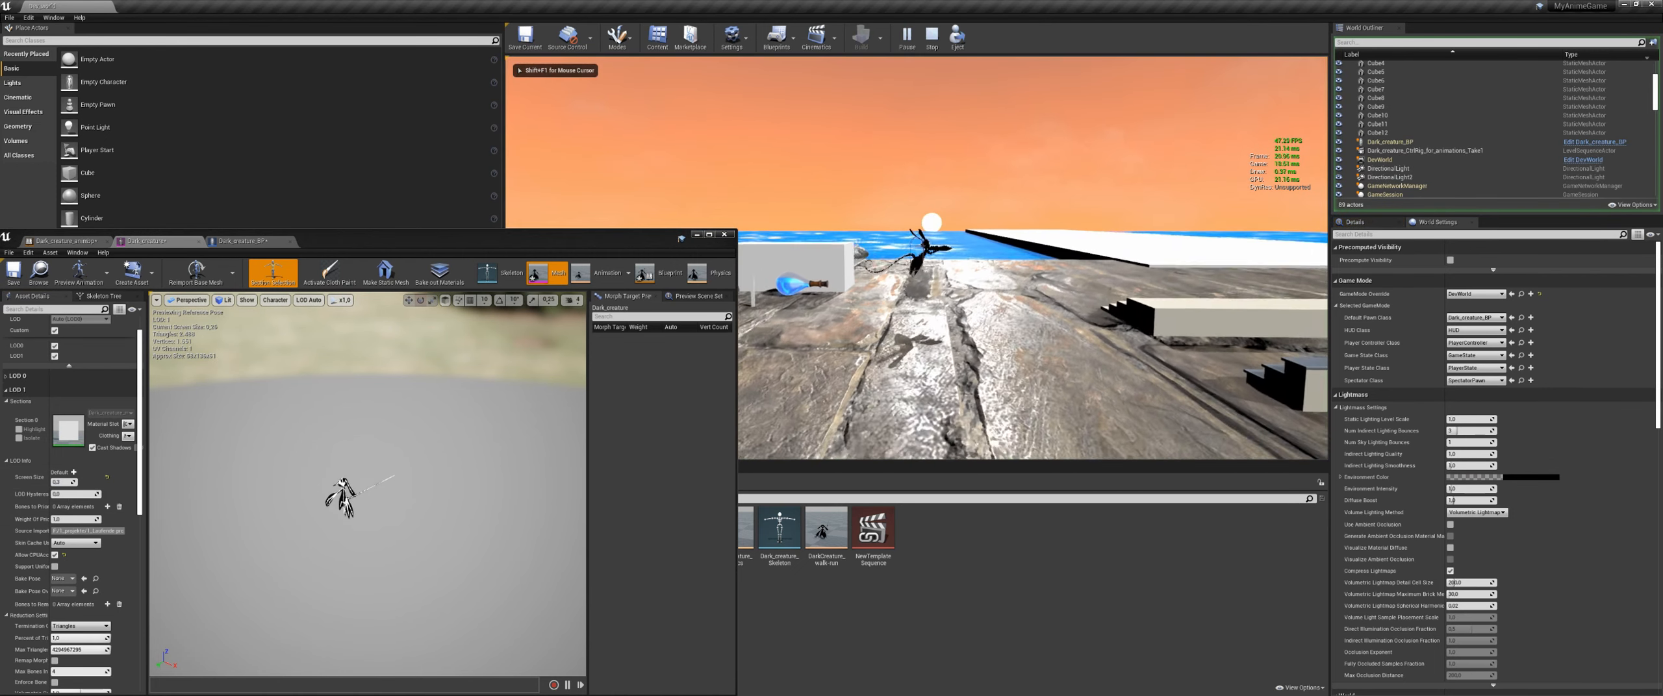
key(w)
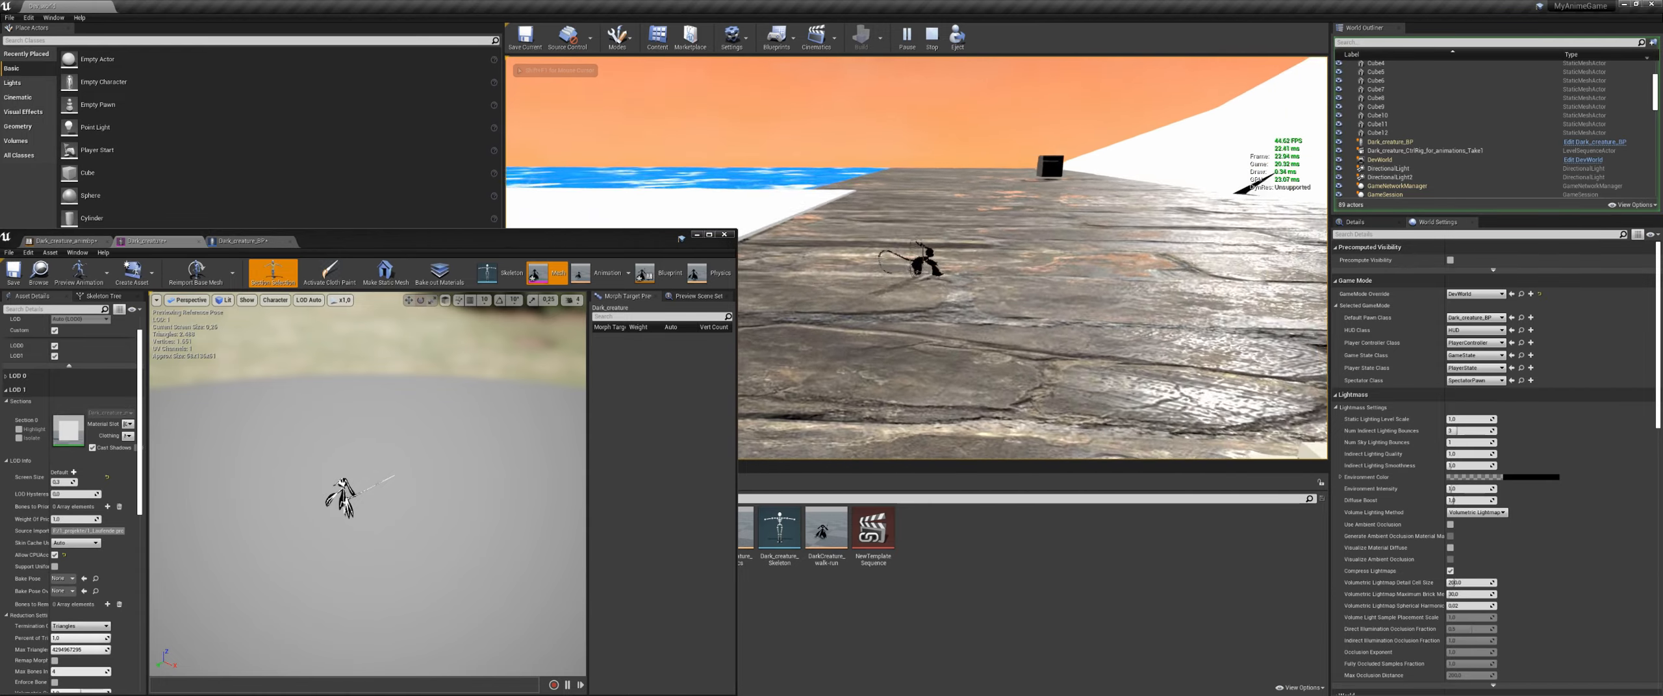
key(d)
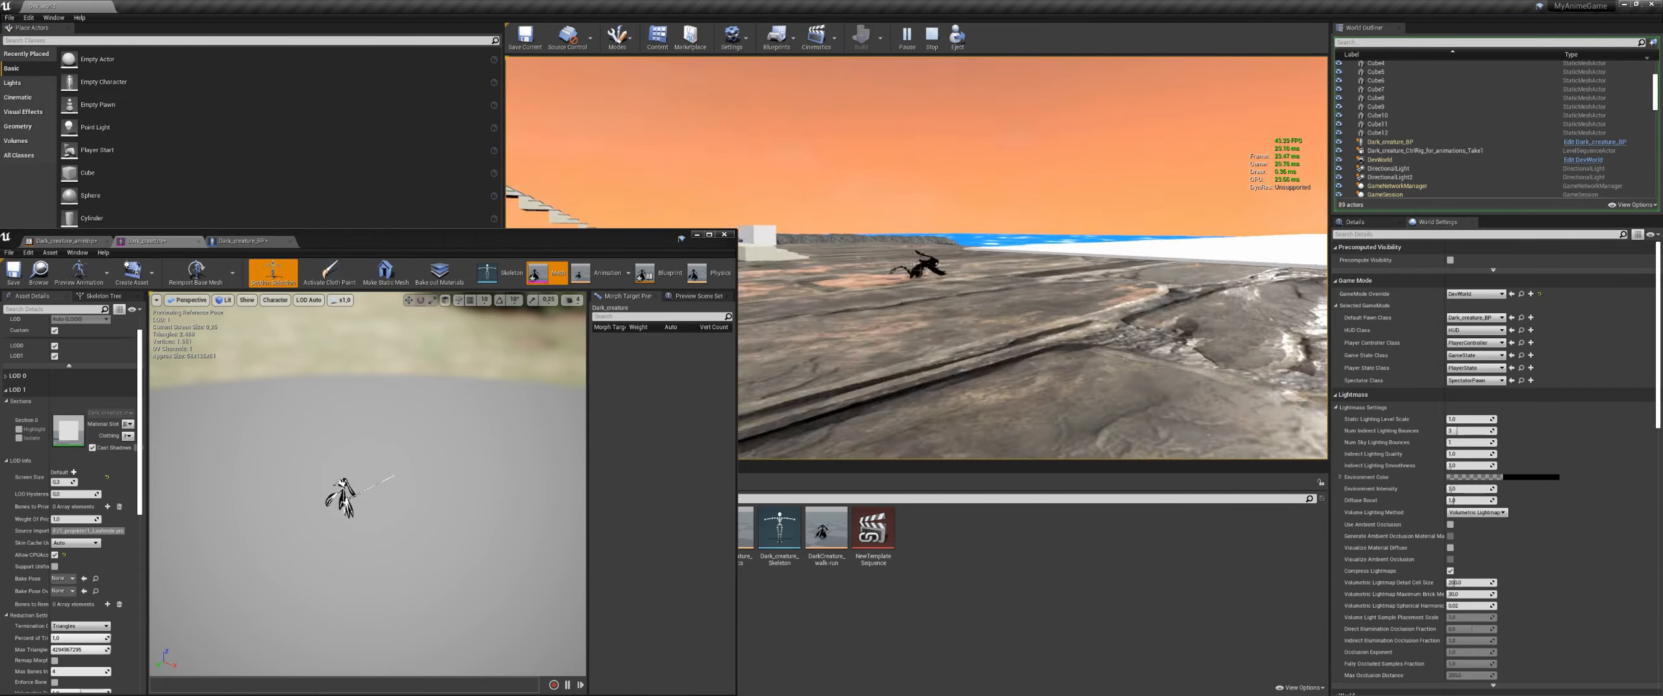
key(w)
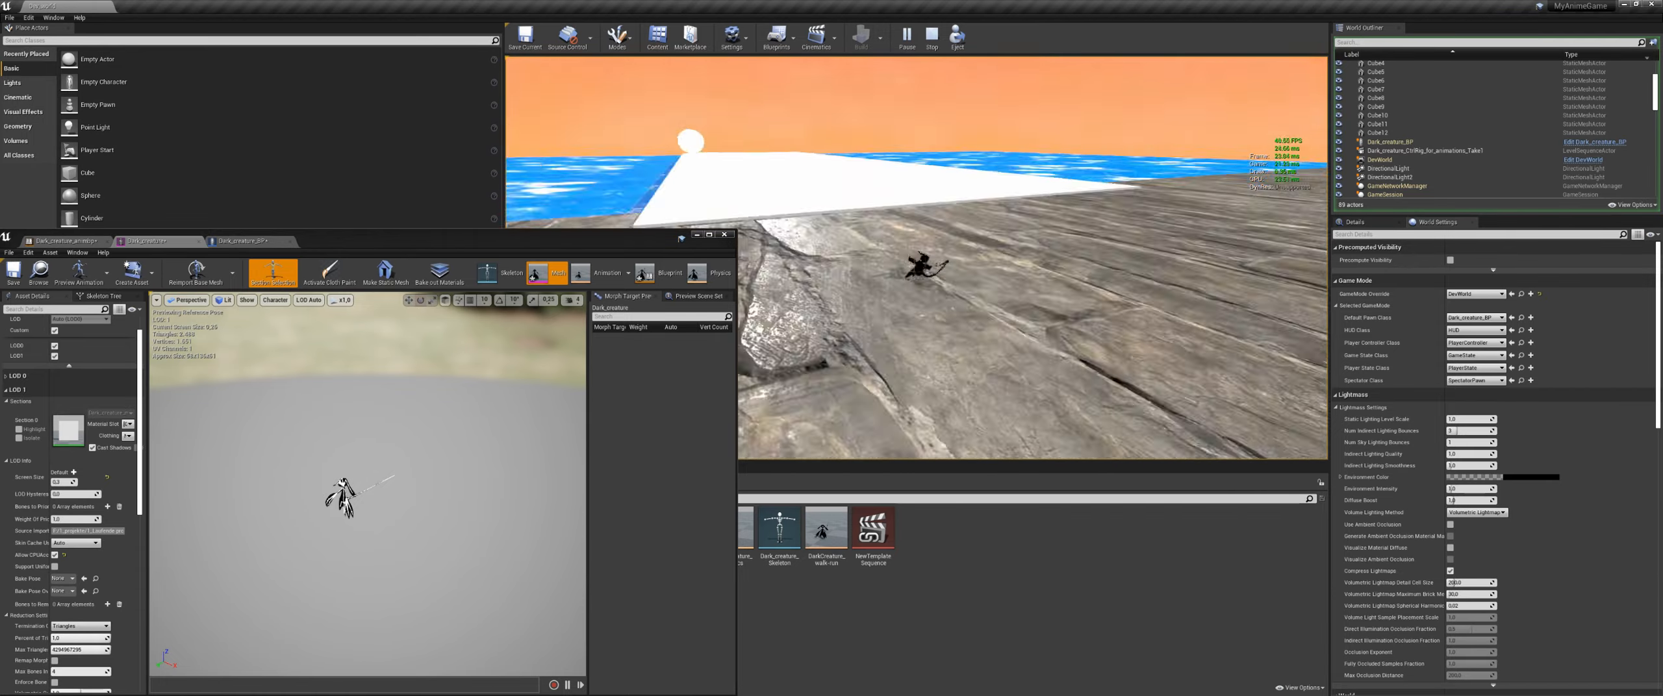
key(d)
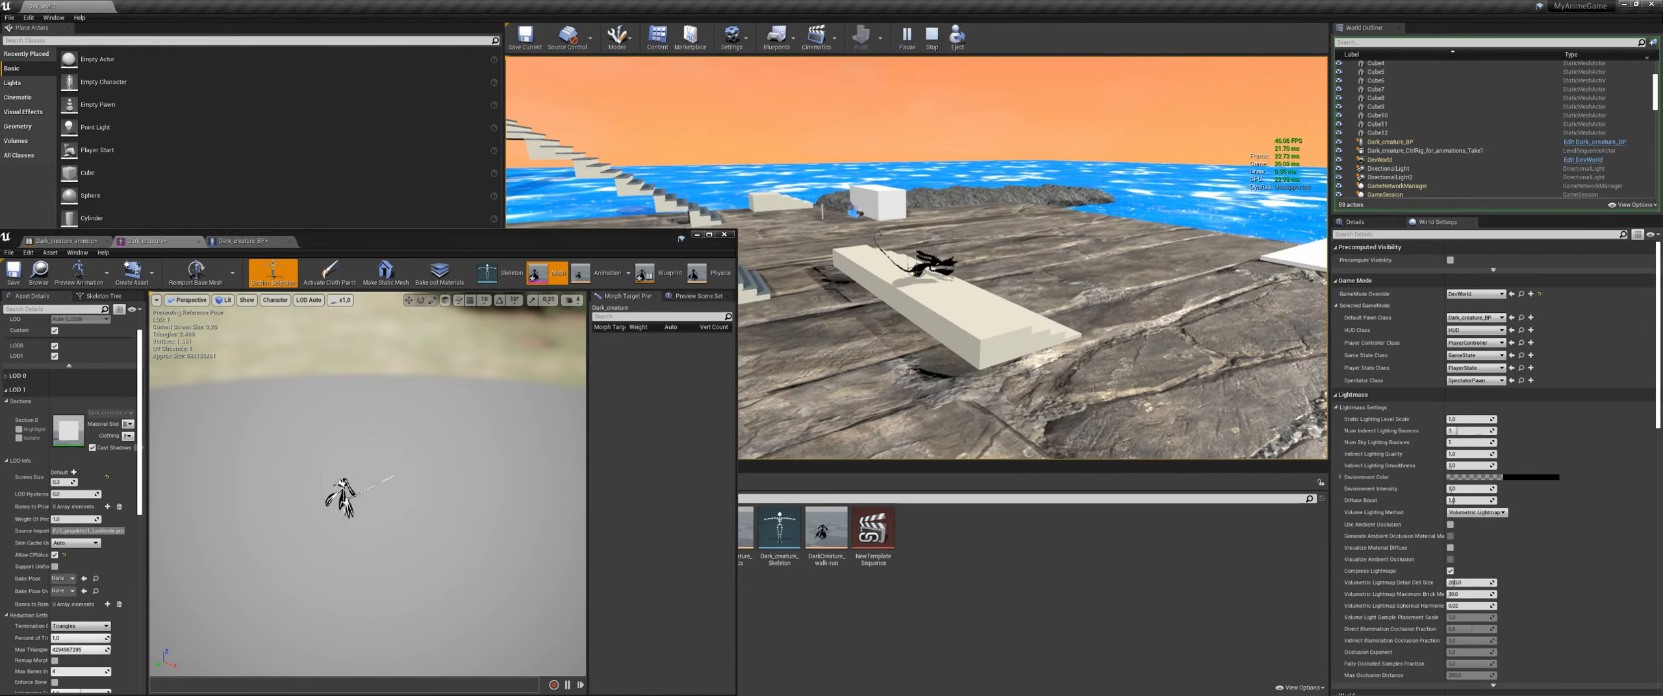
key(a)
key(d)
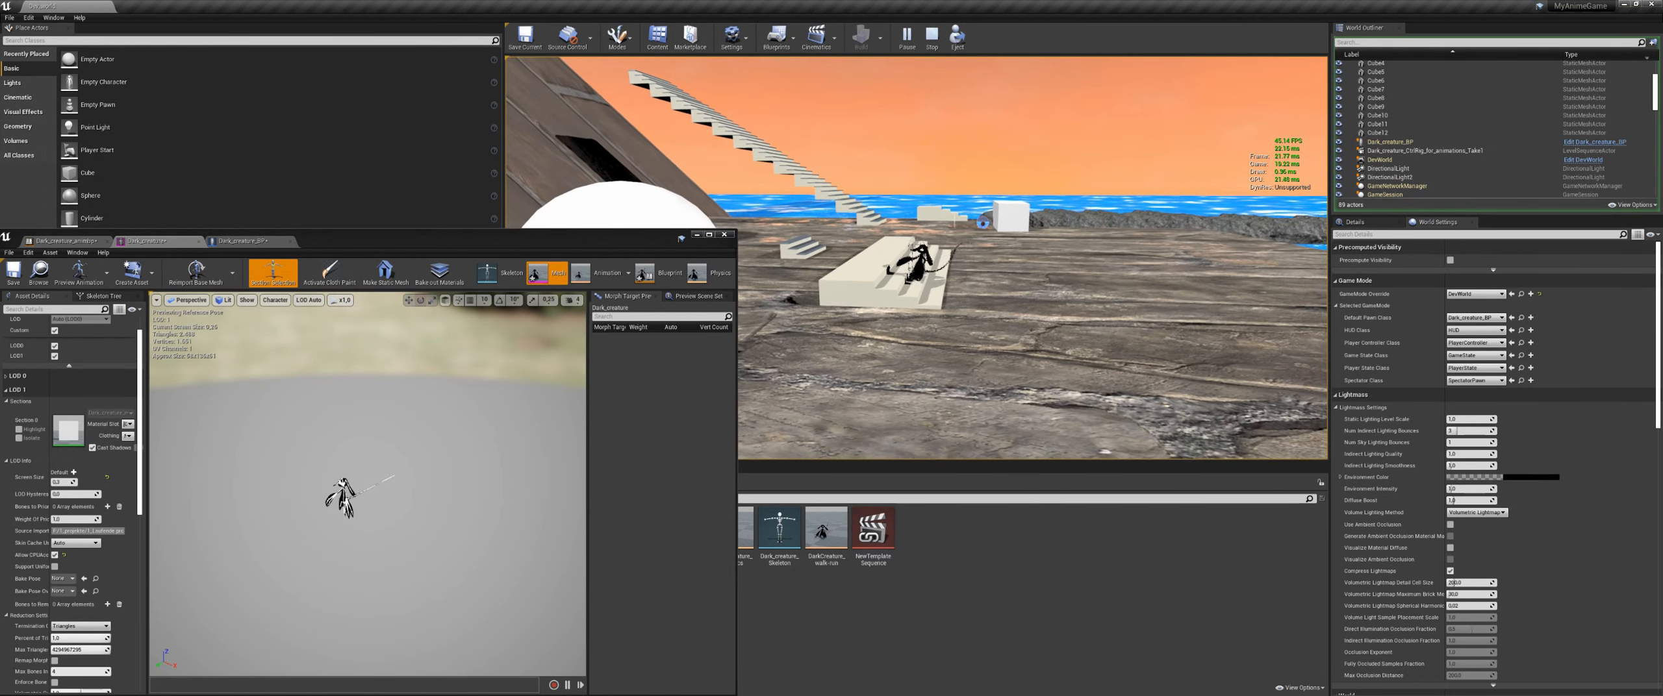
key(d)
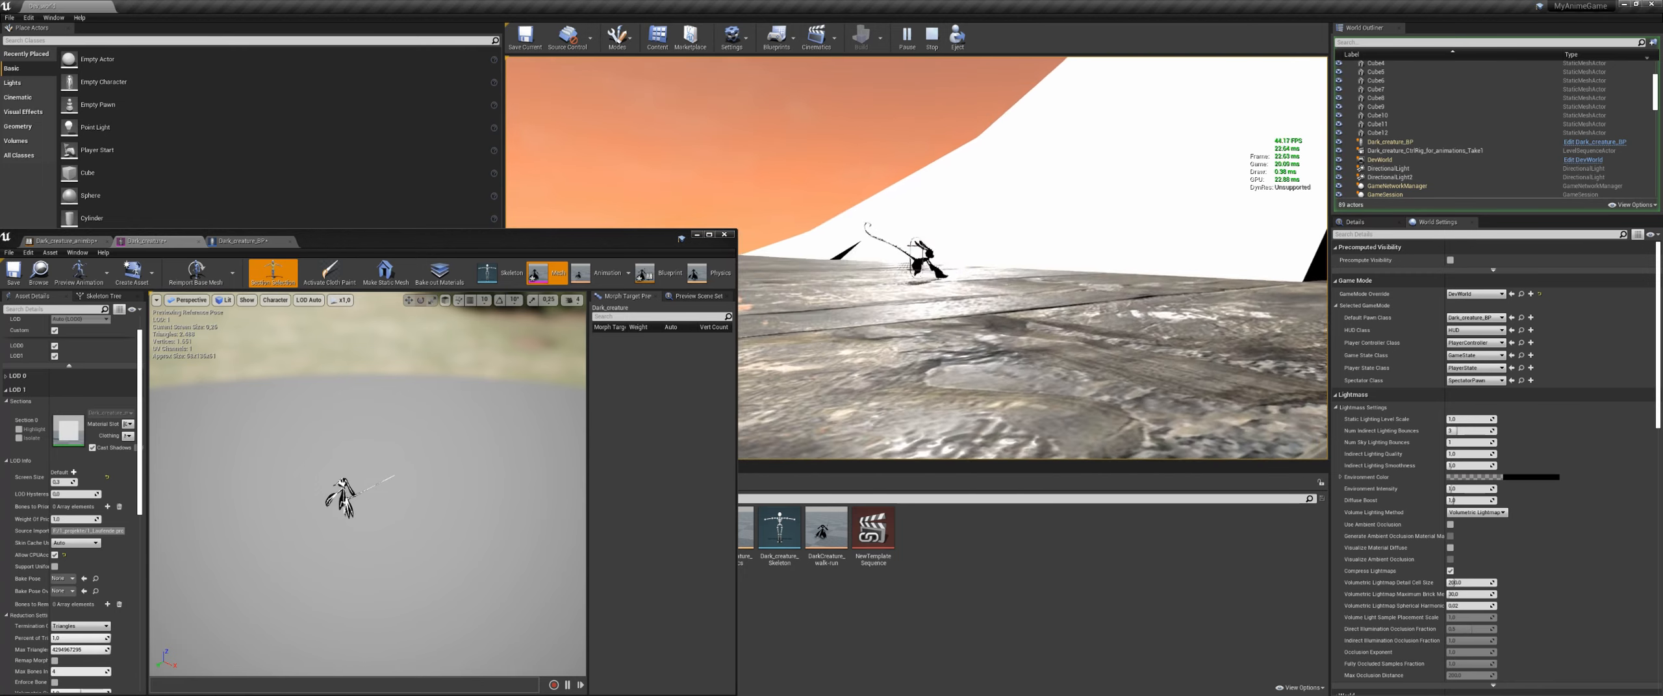
key(space)
key(Escape)
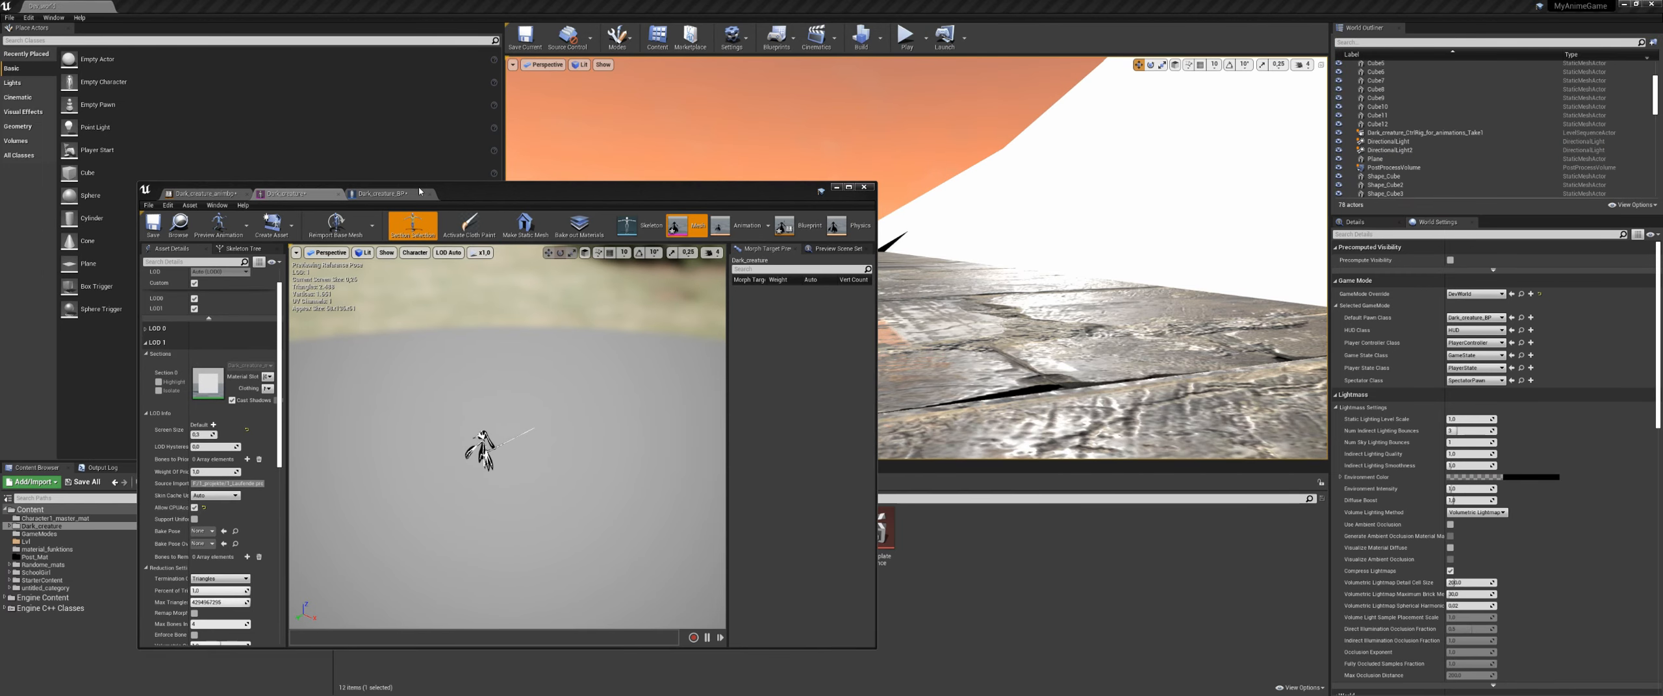
Step: Shorten the SpringArm's target arm length in Dark_creature_BP and play the level with the camera close to the creature
click(409, 194)
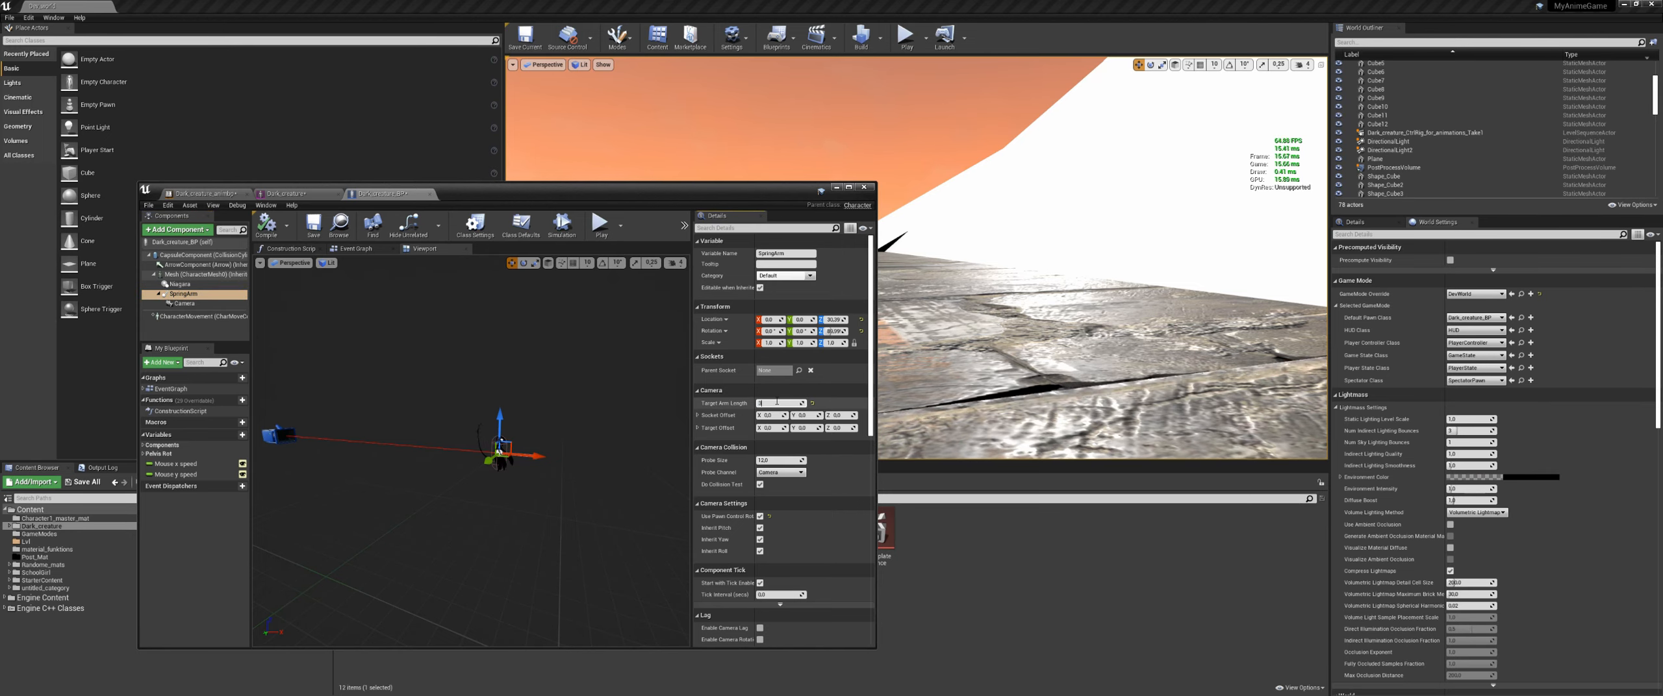
drag(623, 193, 477, 193)
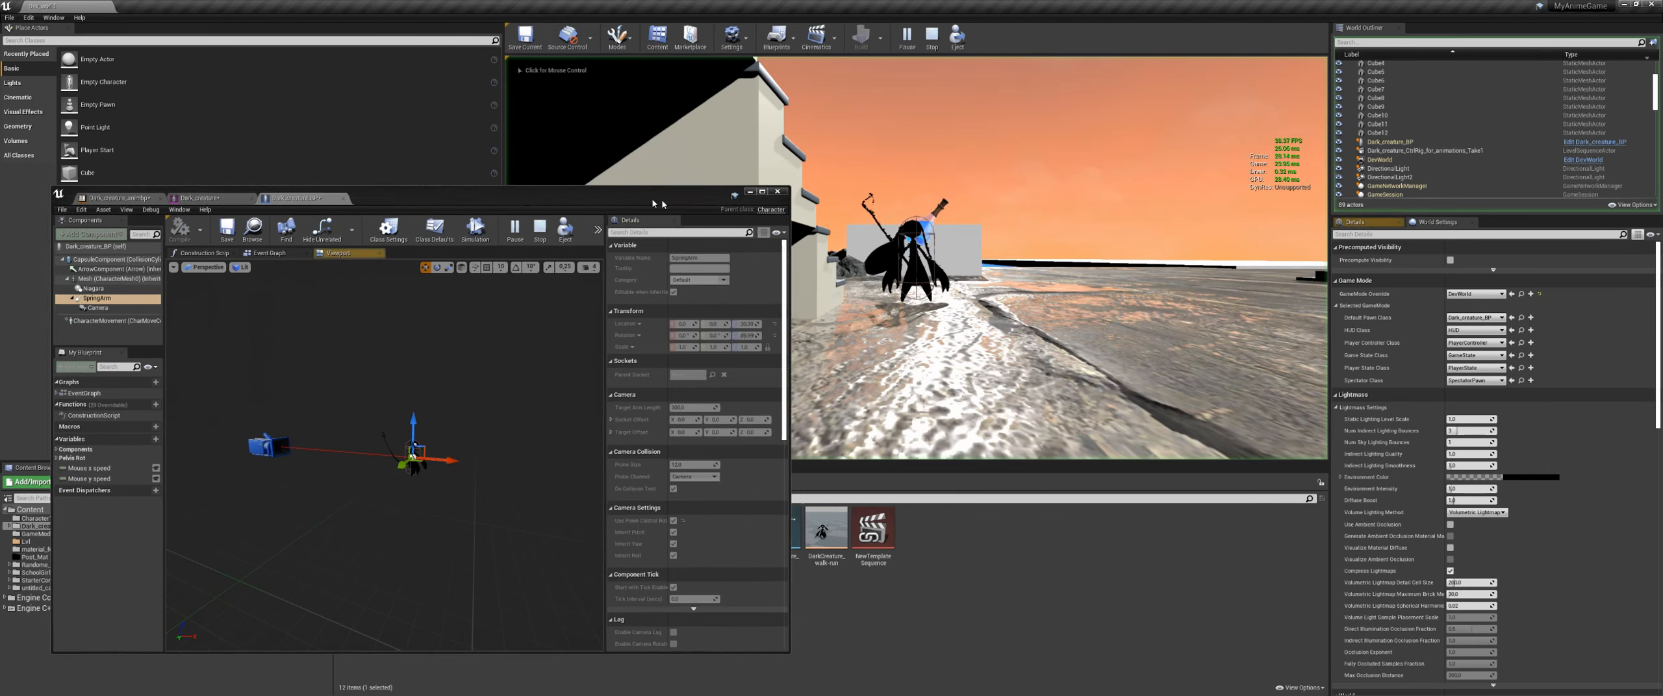
click(844, 260)
key(d)
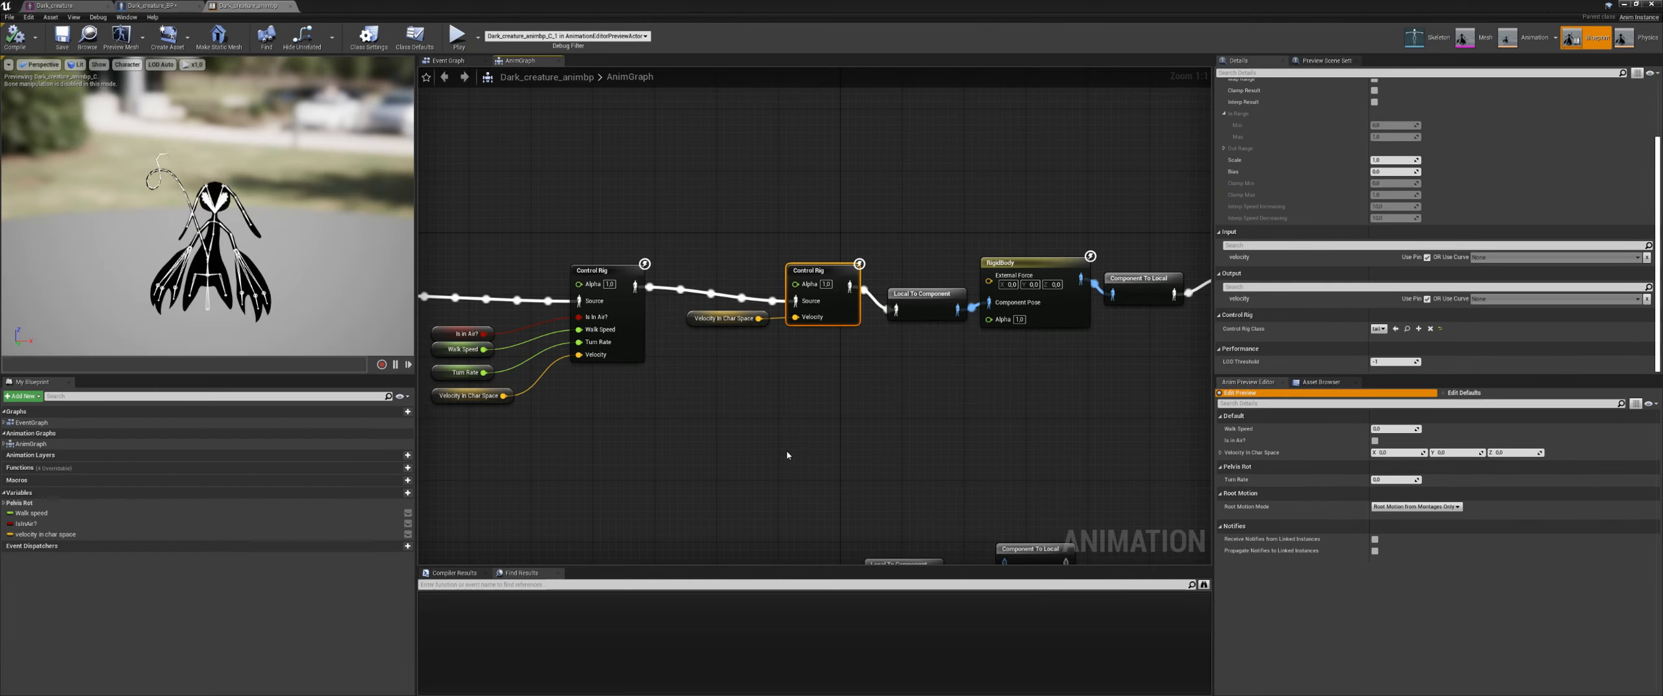
Step: Set the LOD threshold of both Control Rig nodes in the Dark_creature_animbp AnimGraph to 0 and compile
right_drag(779, 442, 858, 451)
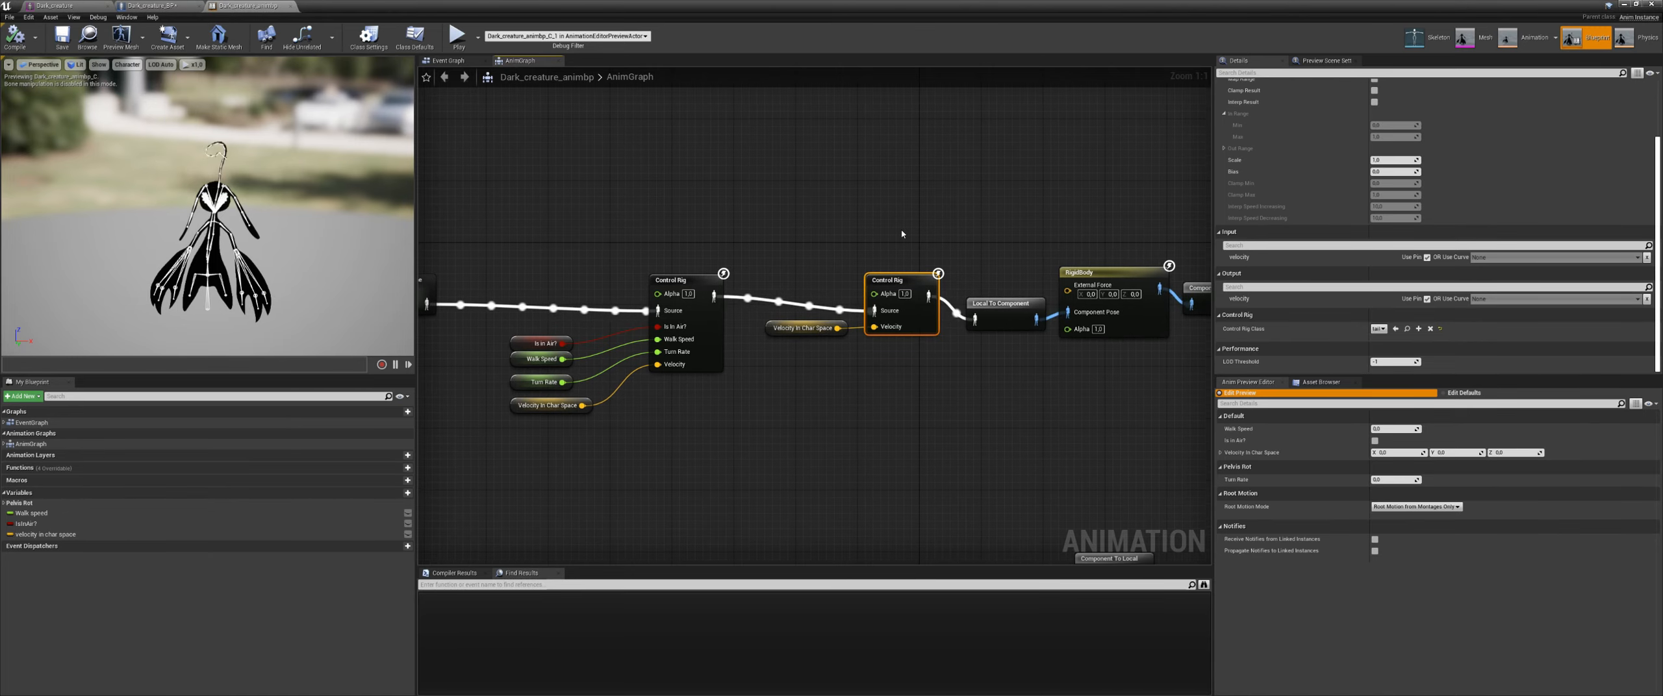
drag(691, 338, 908, 343)
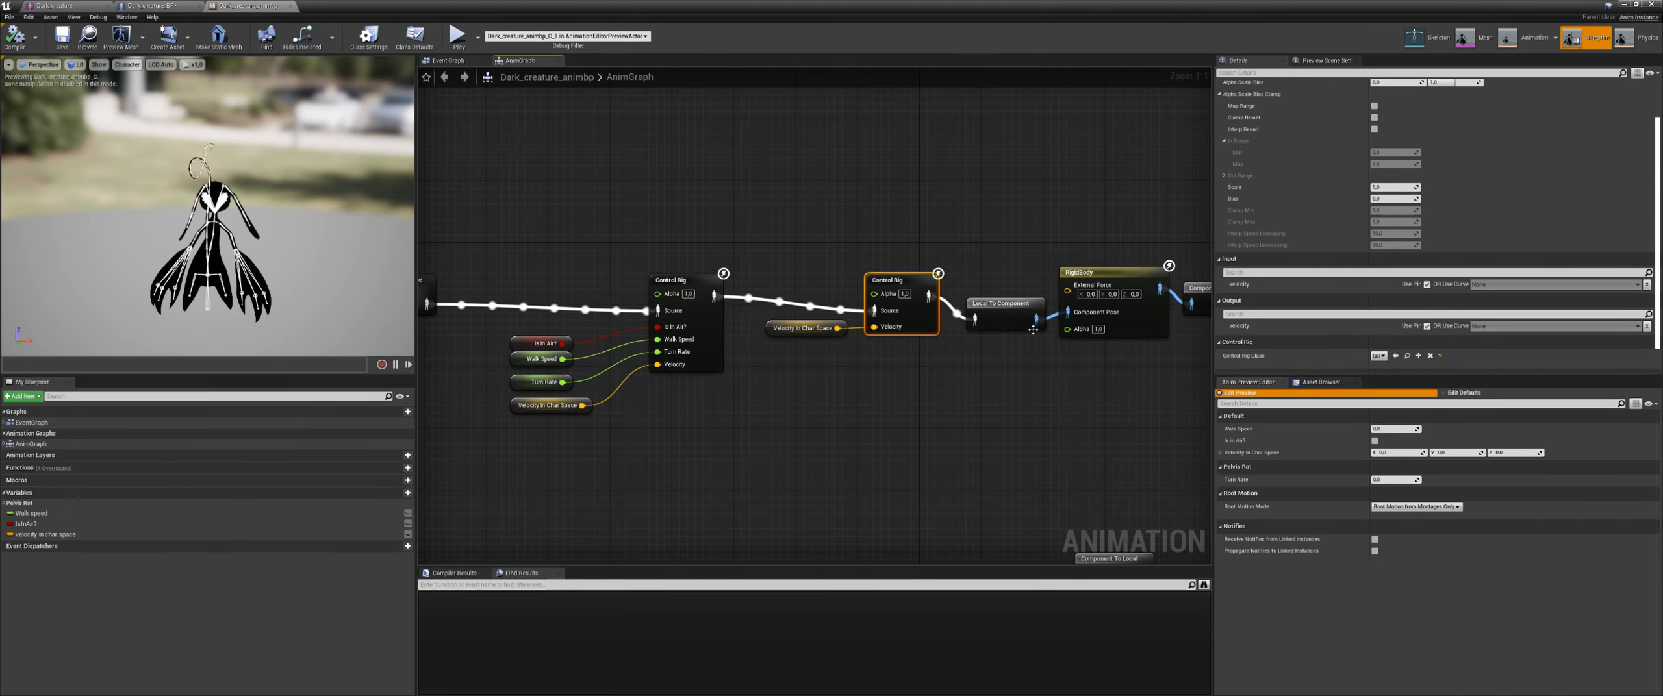
scroll(1264, 367, down, 2)
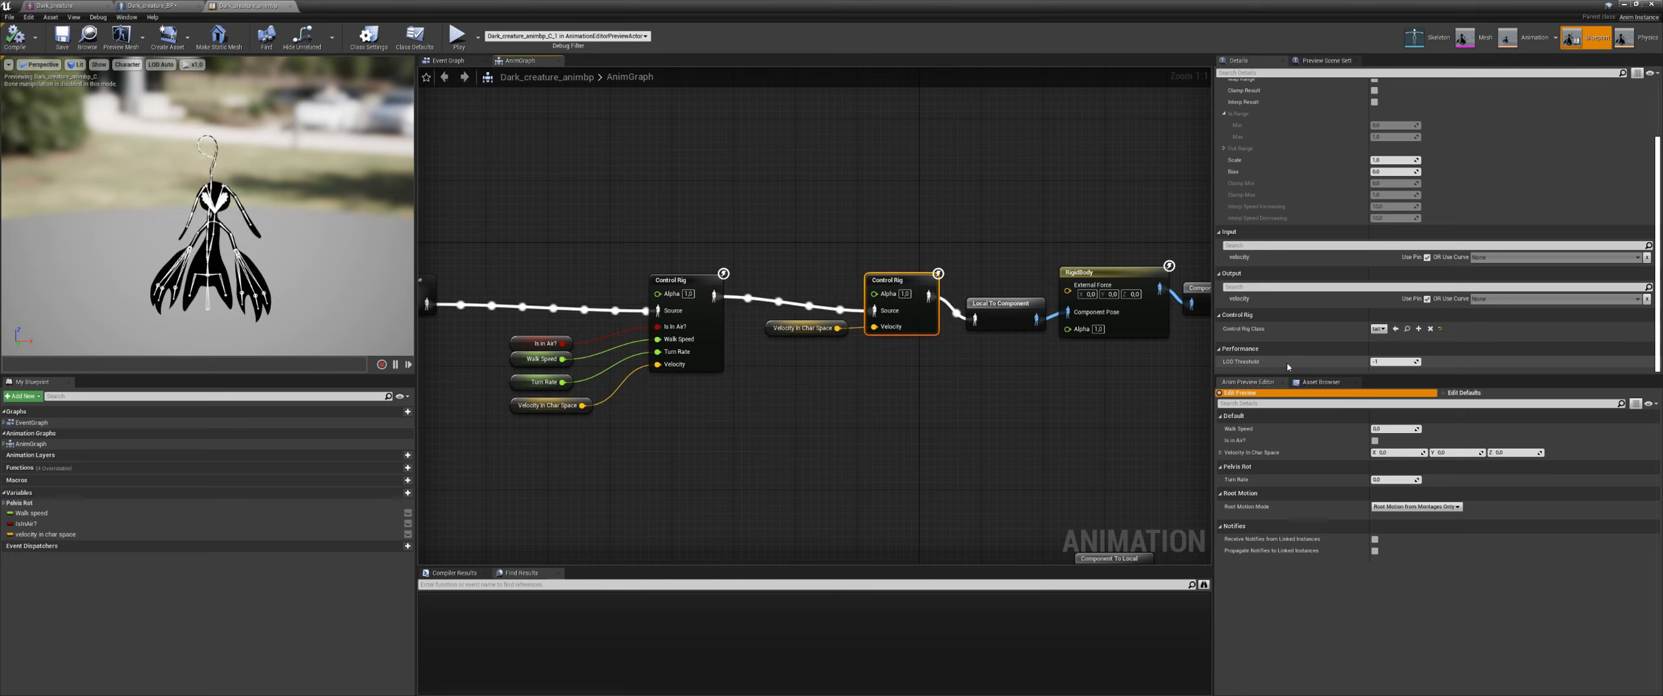
click(1075, 273)
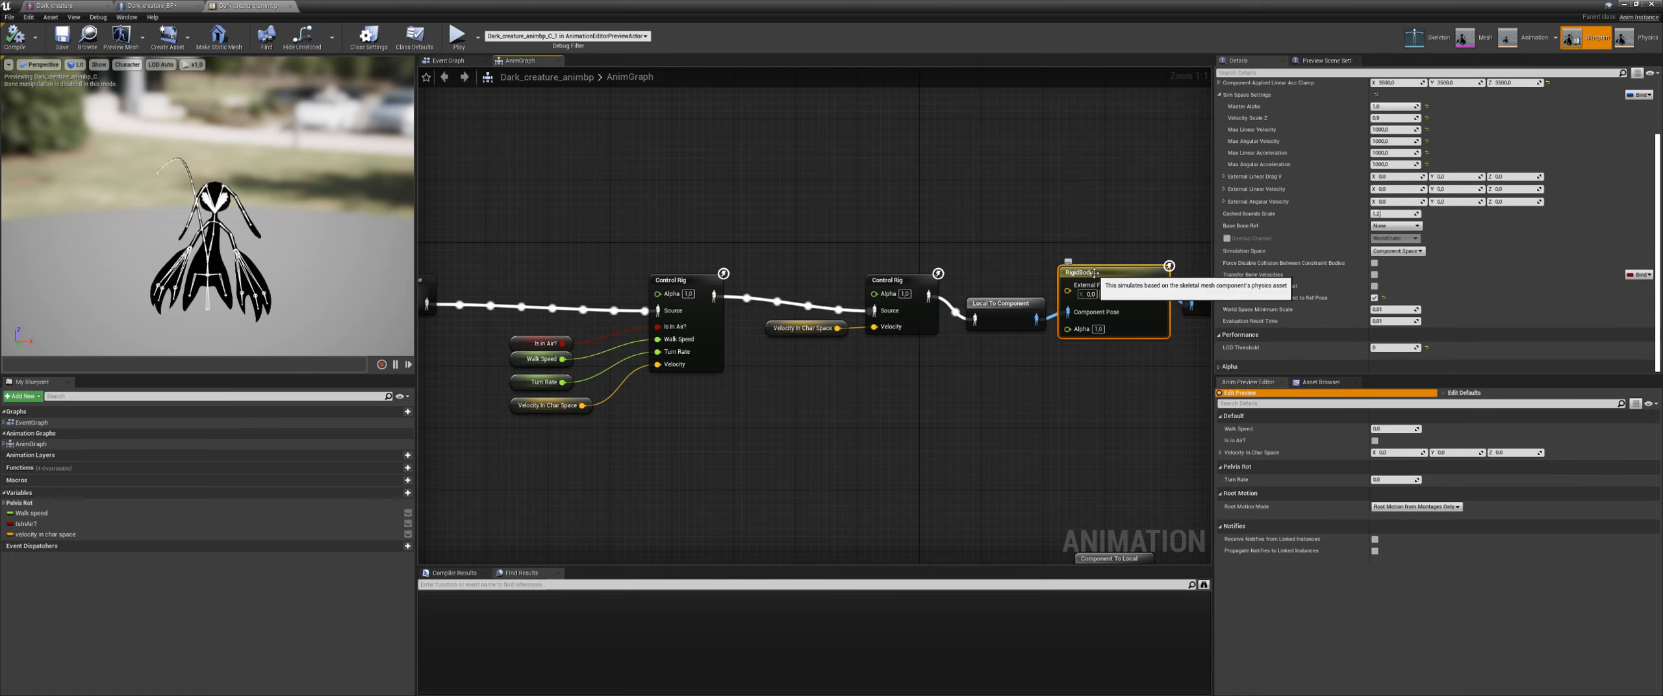
click(919, 282)
scroll(1320, 314, down, 3)
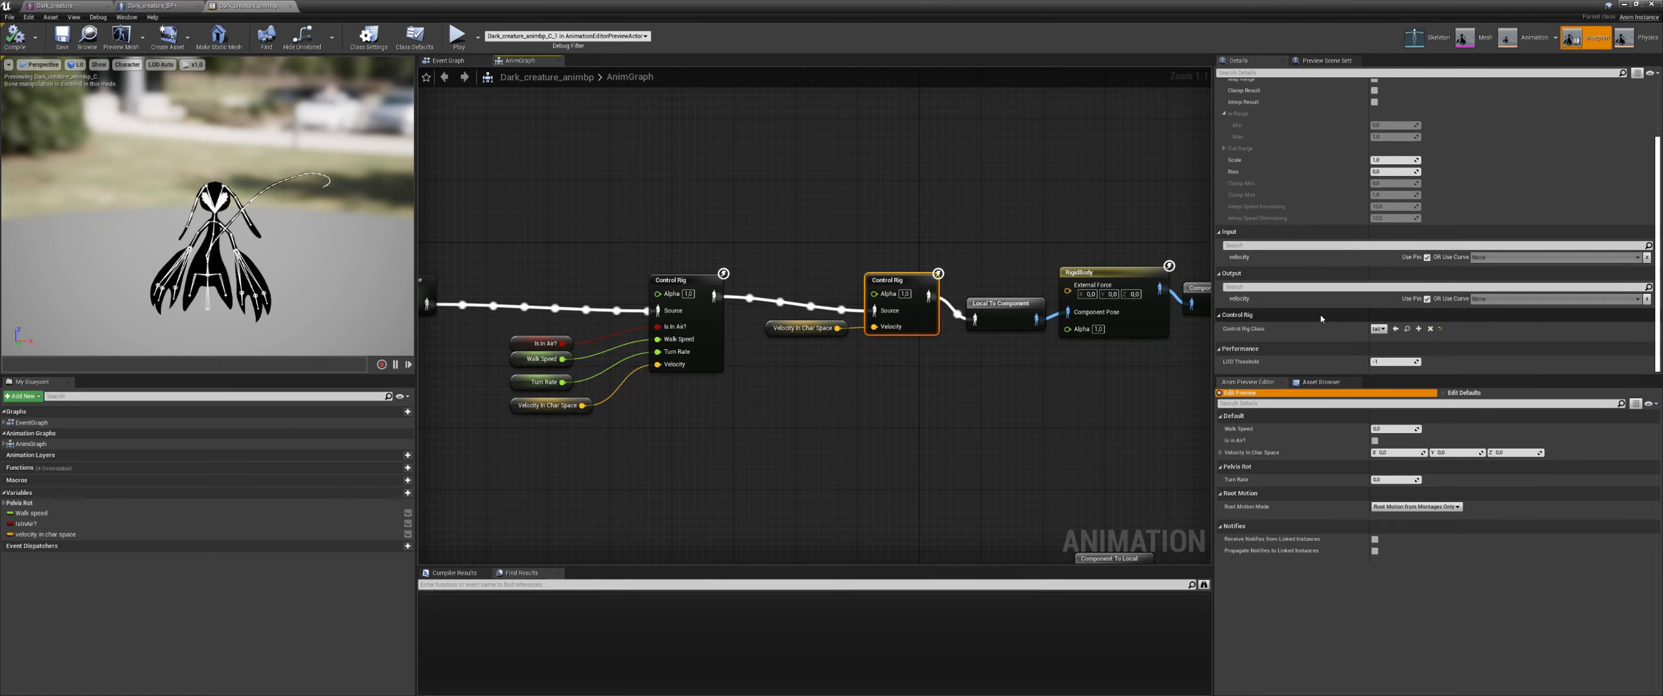
click(1390, 361)
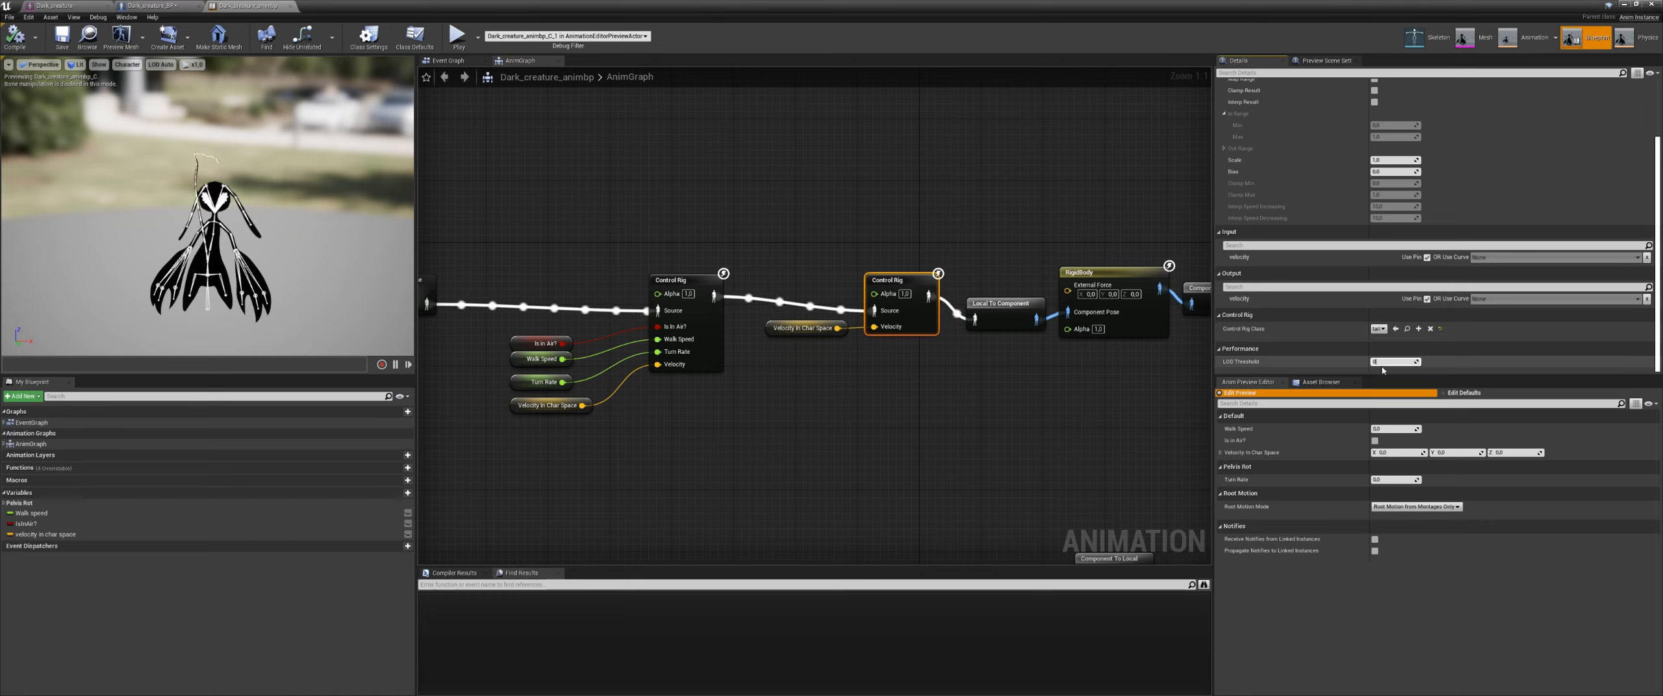
click(713, 280)
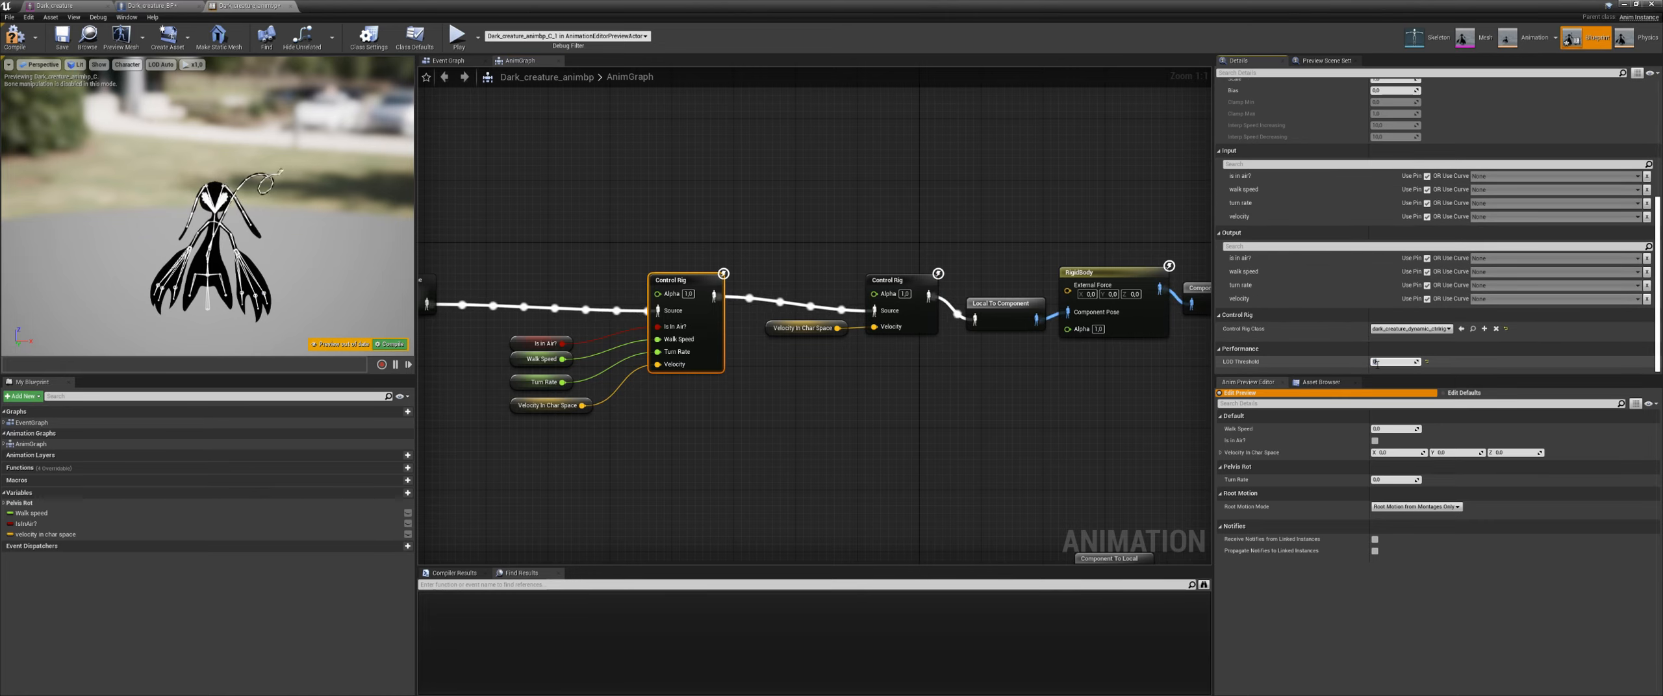
click(396, 345)
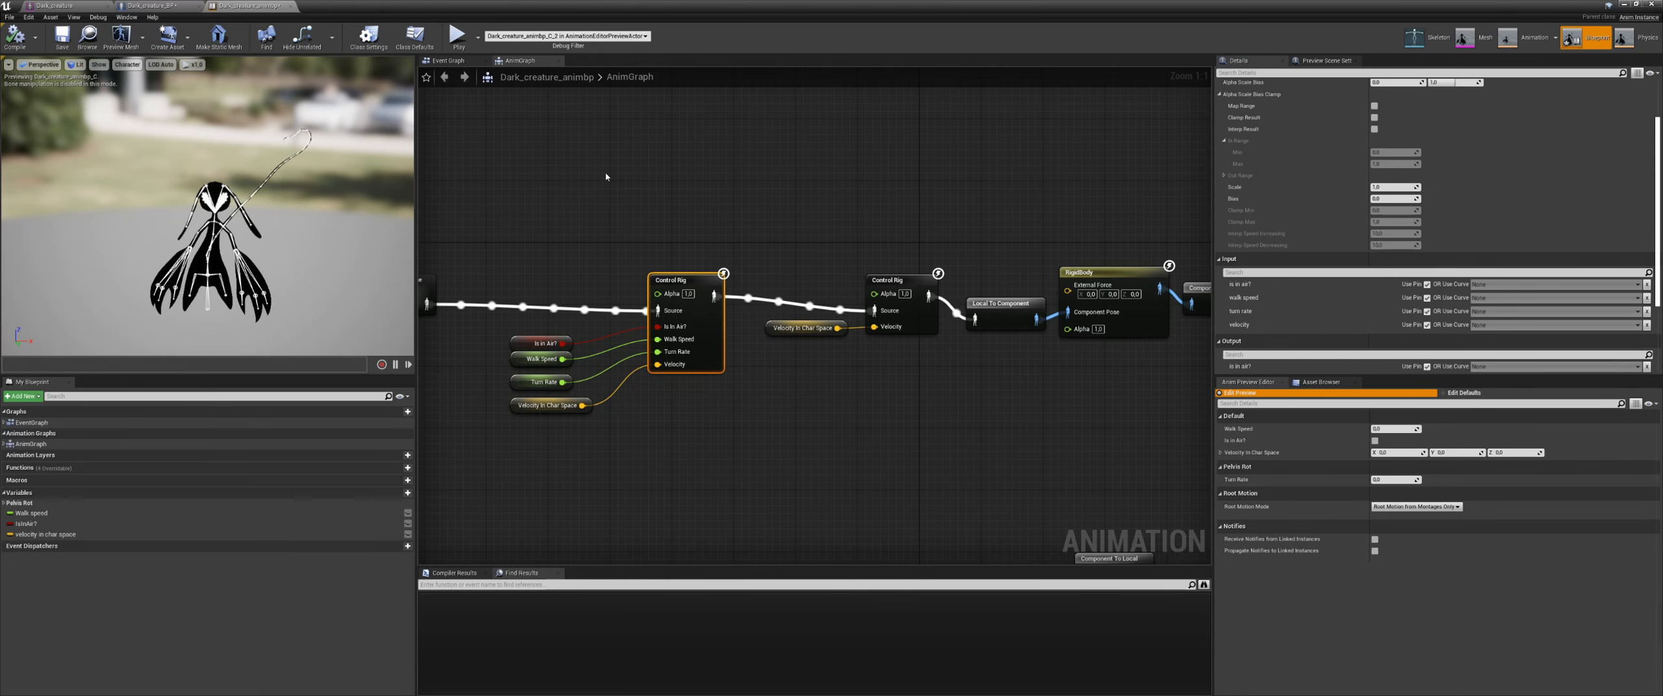
Step: Uncover the level viewport and play the level, running the creature over the steps with the close camera to check timings, and stop
drag(409, 6, 204, 184)
click(907, 37)
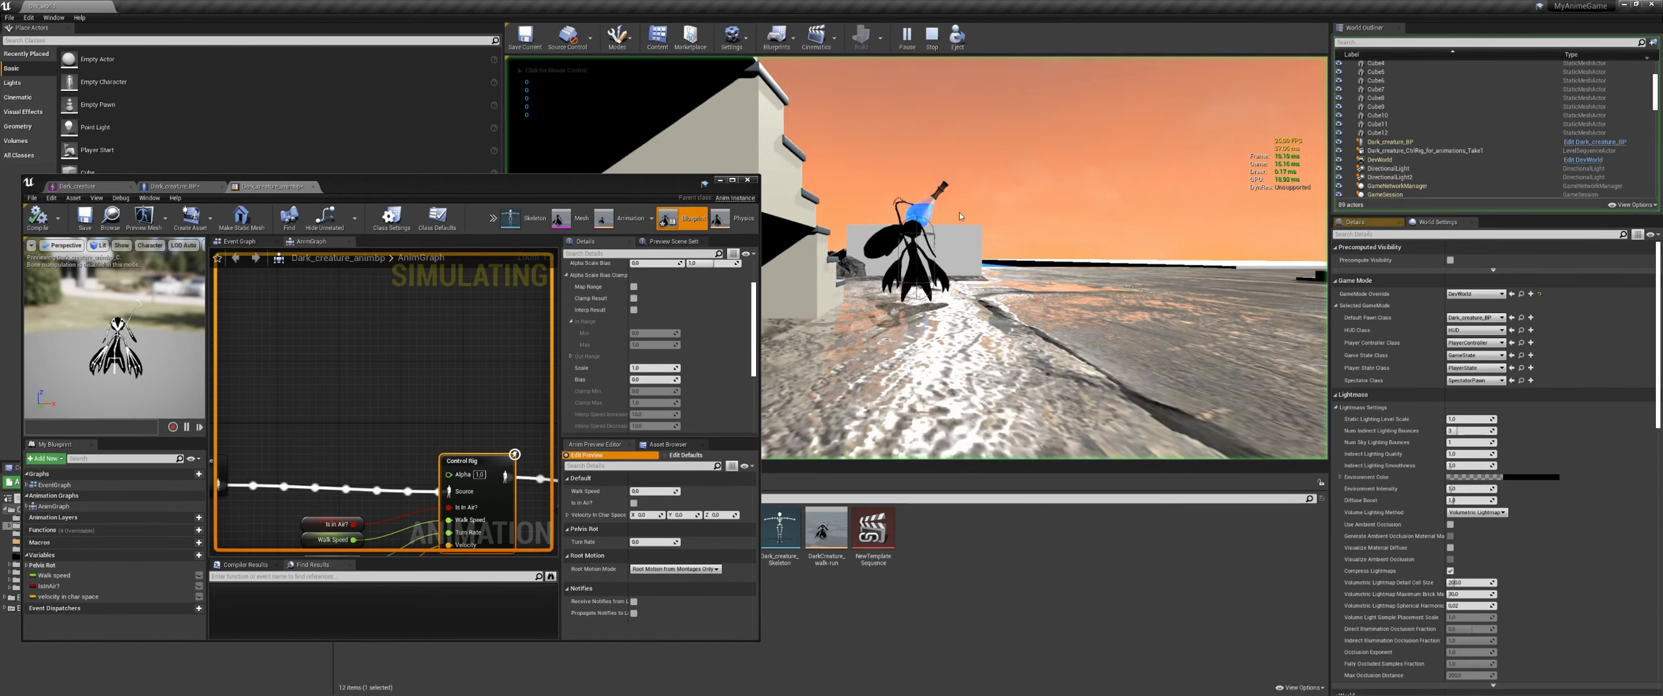
click(959, 217)
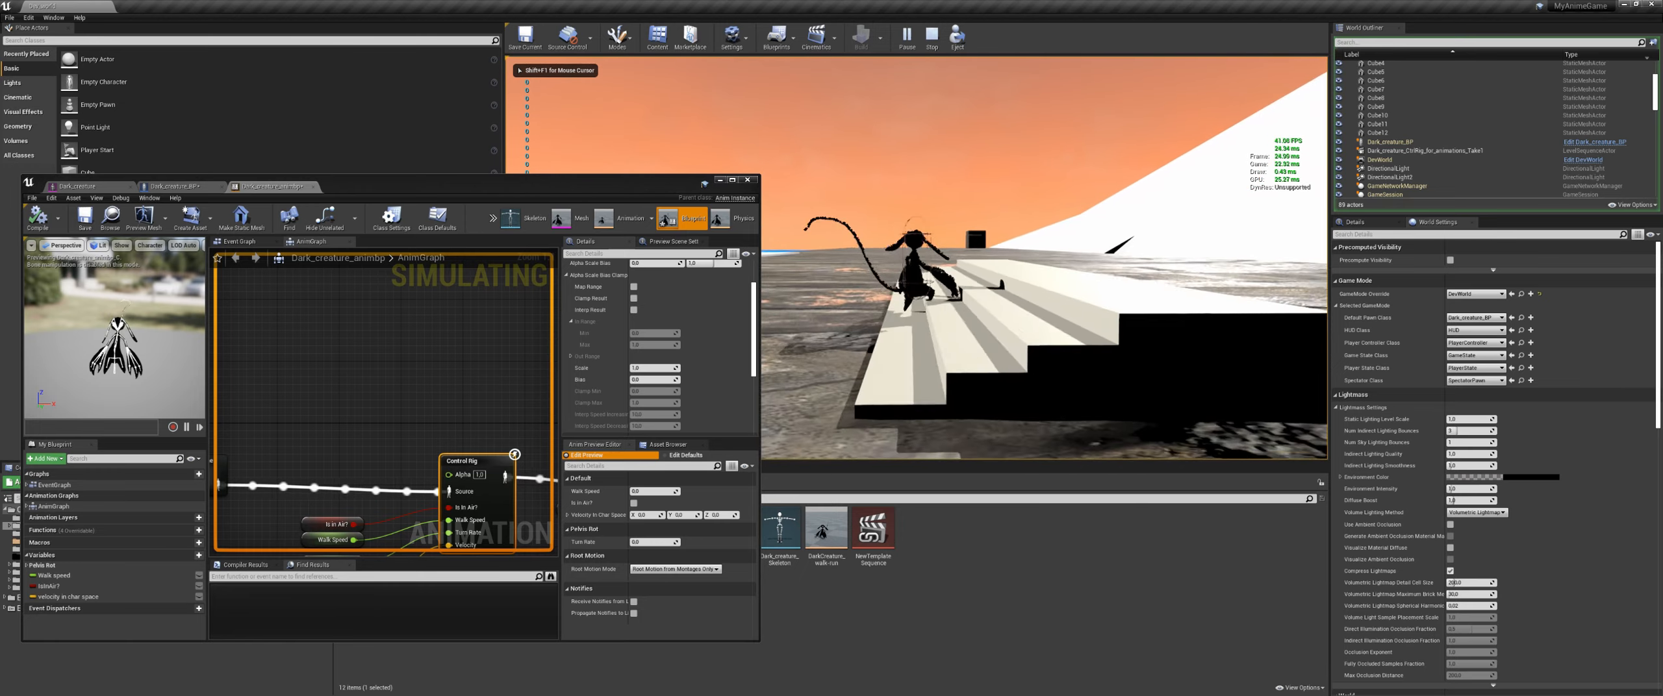
key(w)
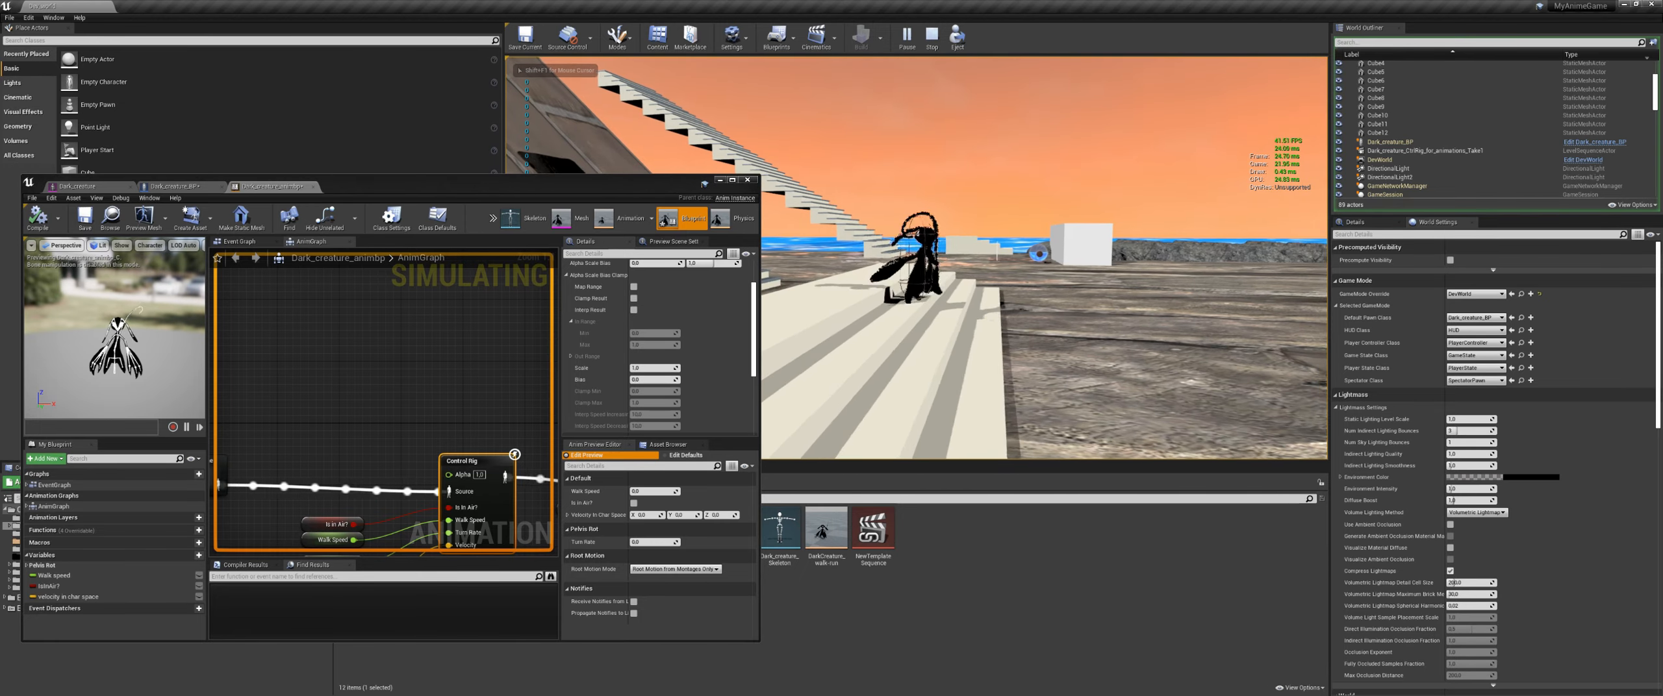
key(Escape)
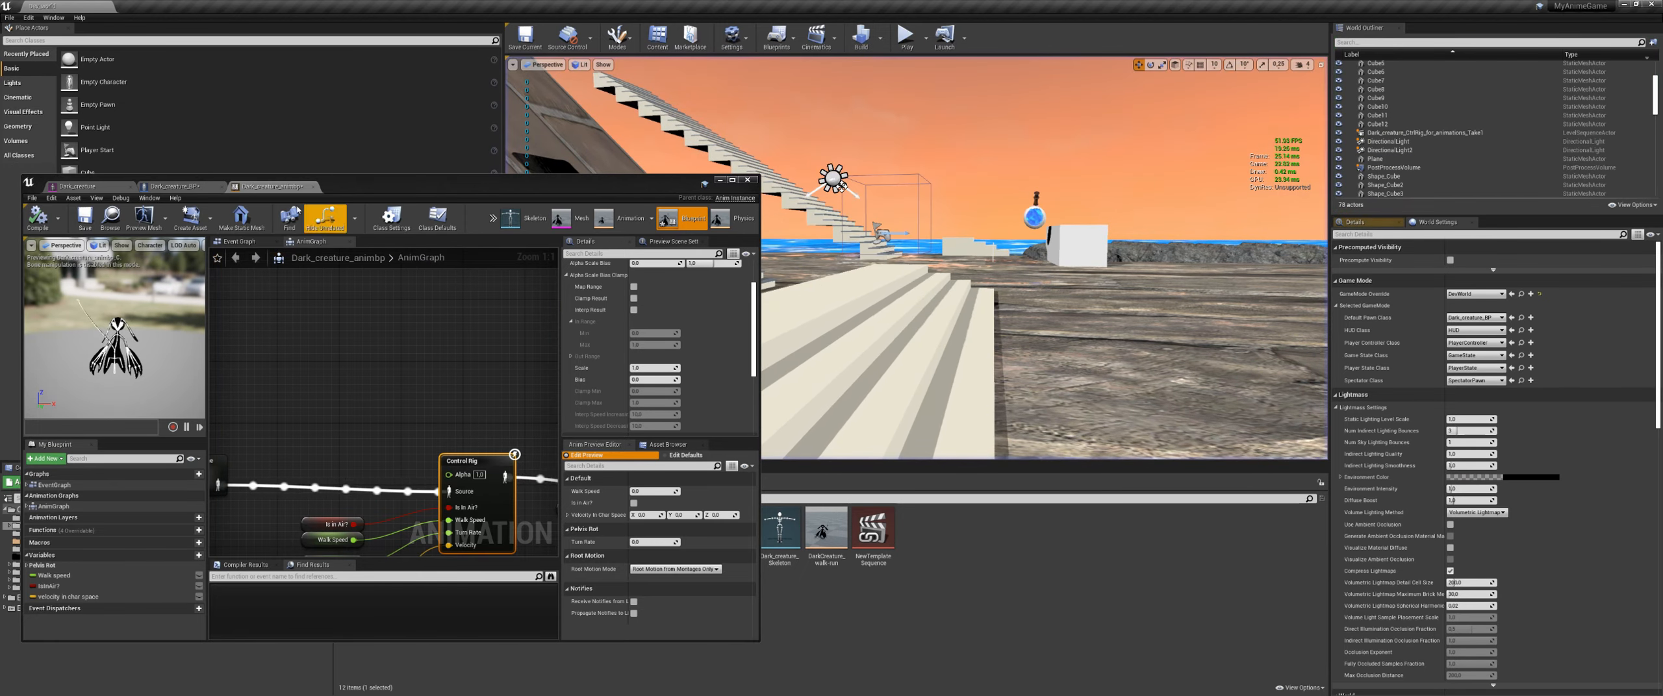
Step: Lengthen the SpringArm's target arm length in Dark_creature_BP and test-play the level, running and jumping with the creature from the distant camera
click(194, 188)
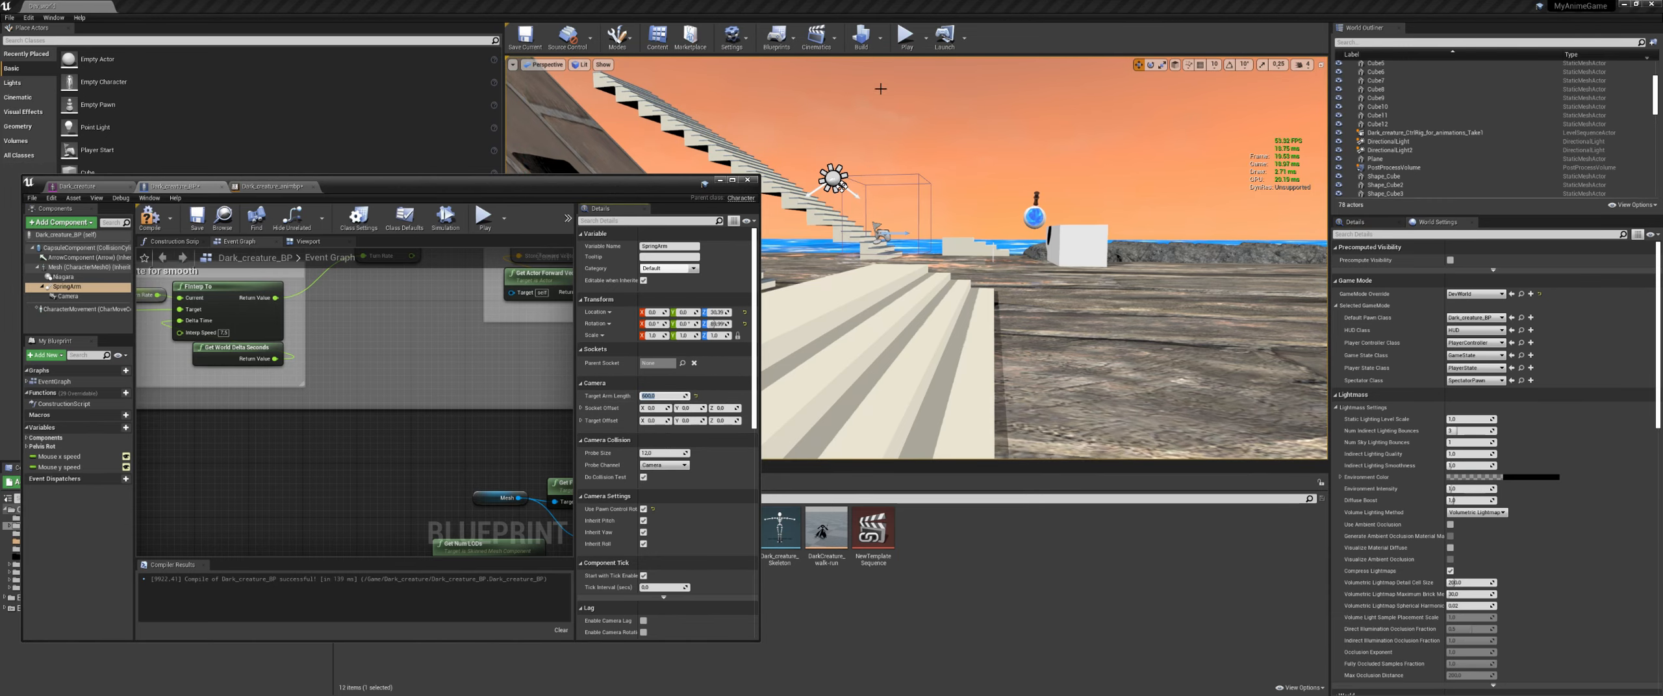
click(907, 39)
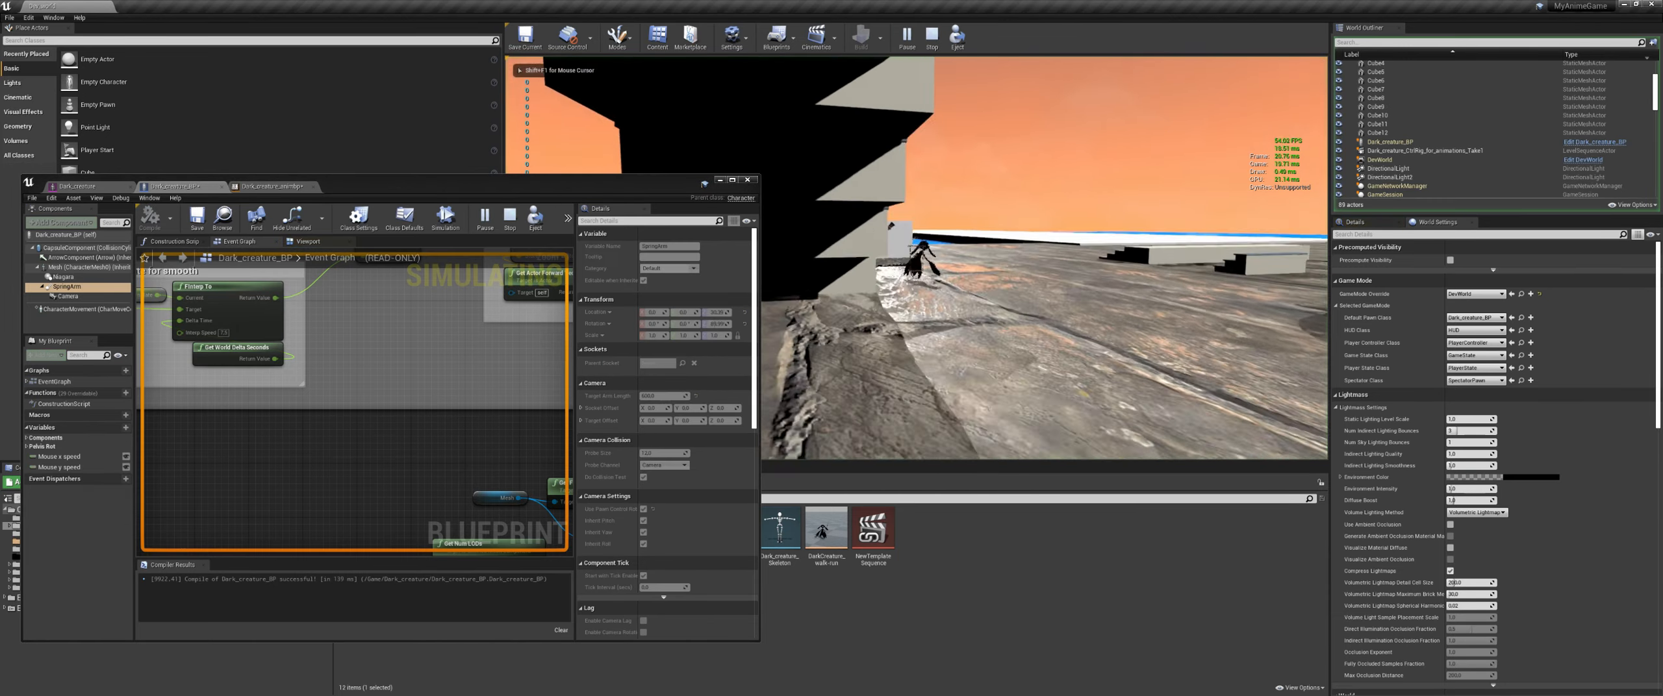
key(w)
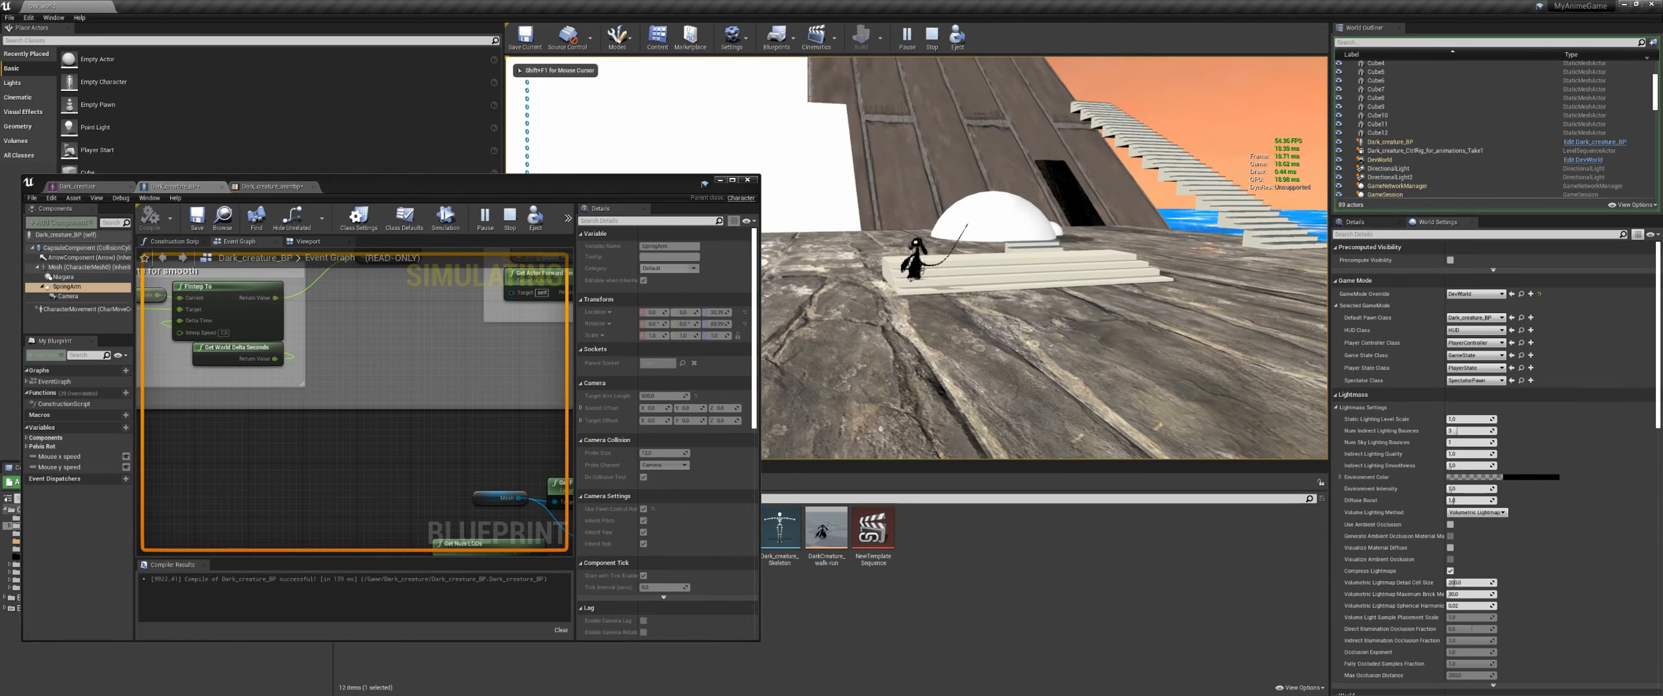
key(w)
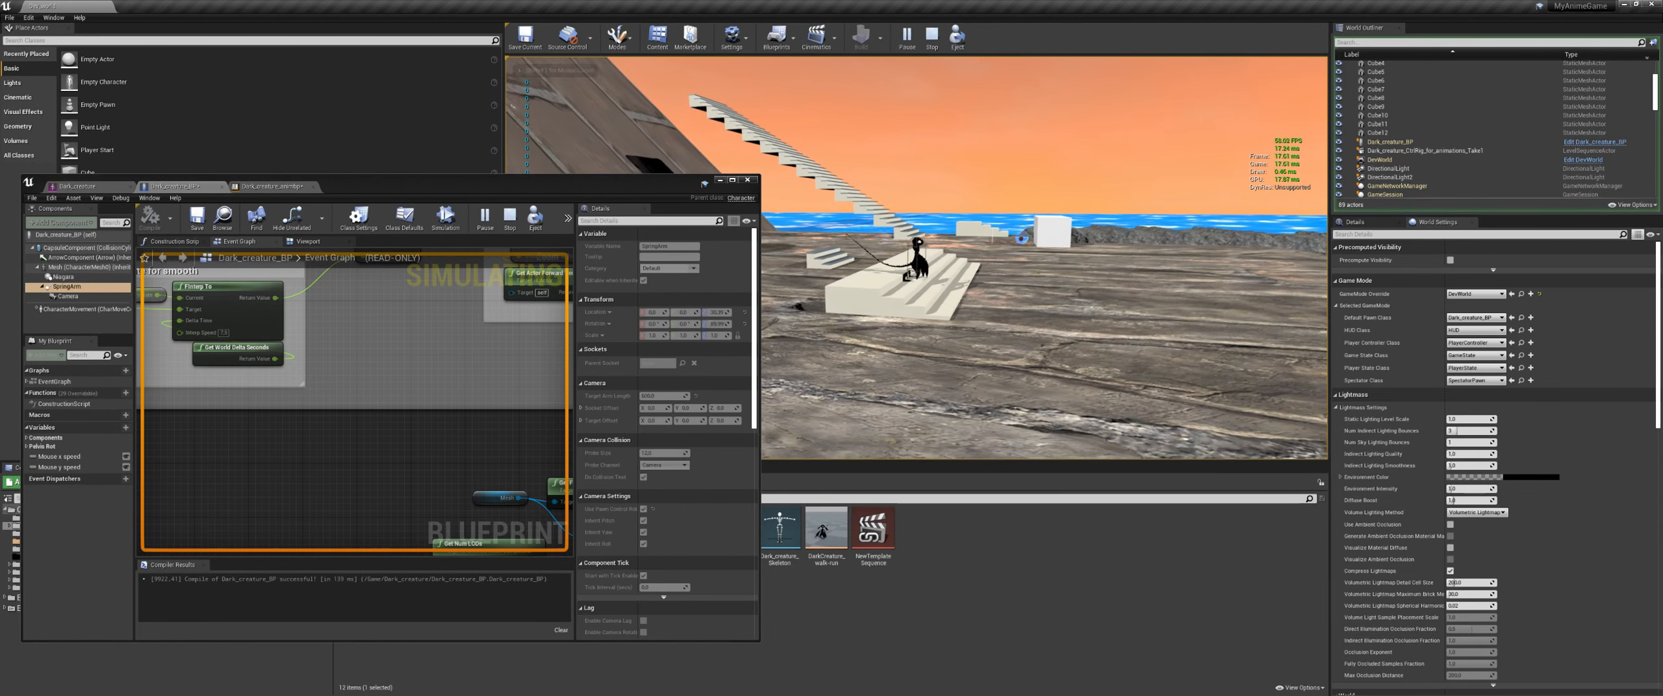
key(w)
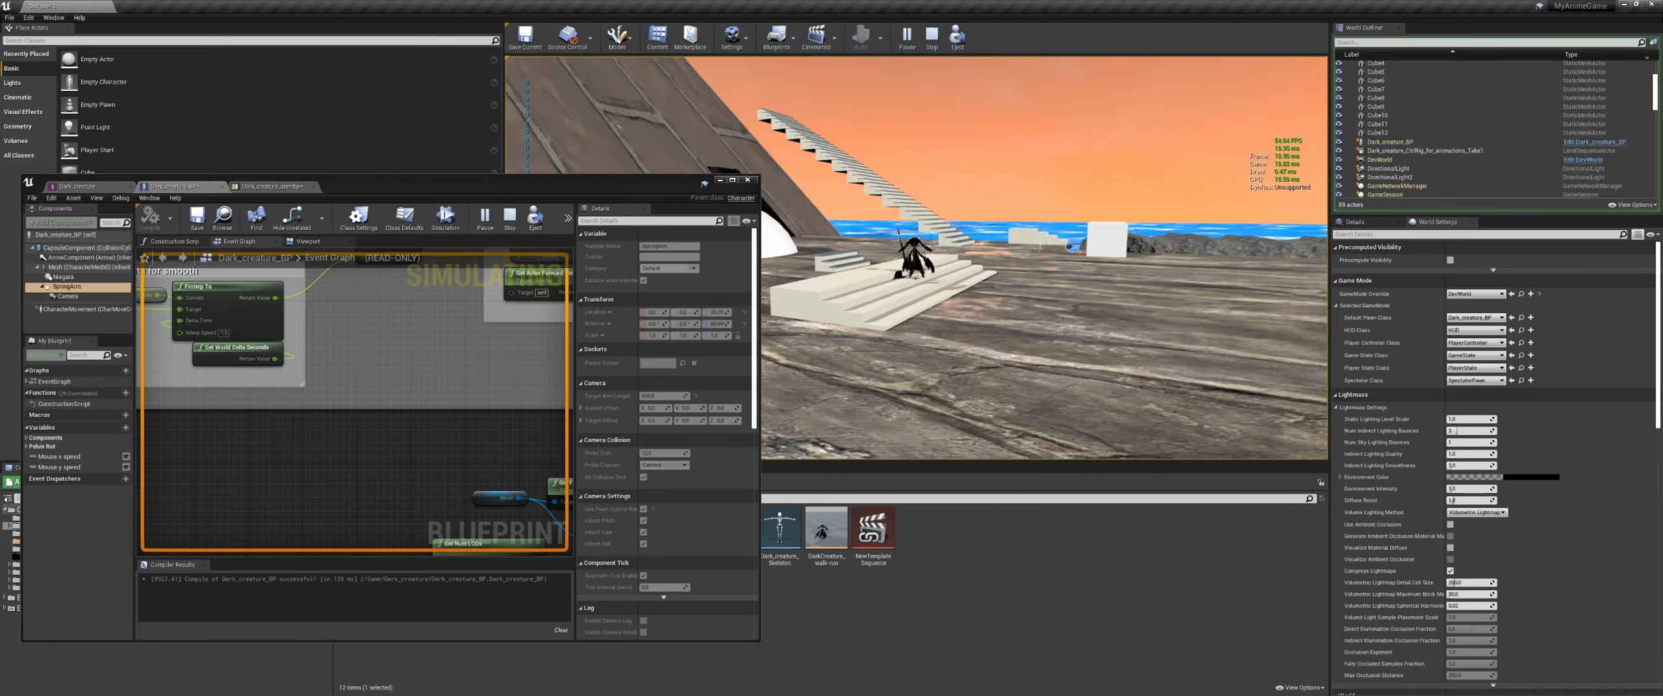
key(w)
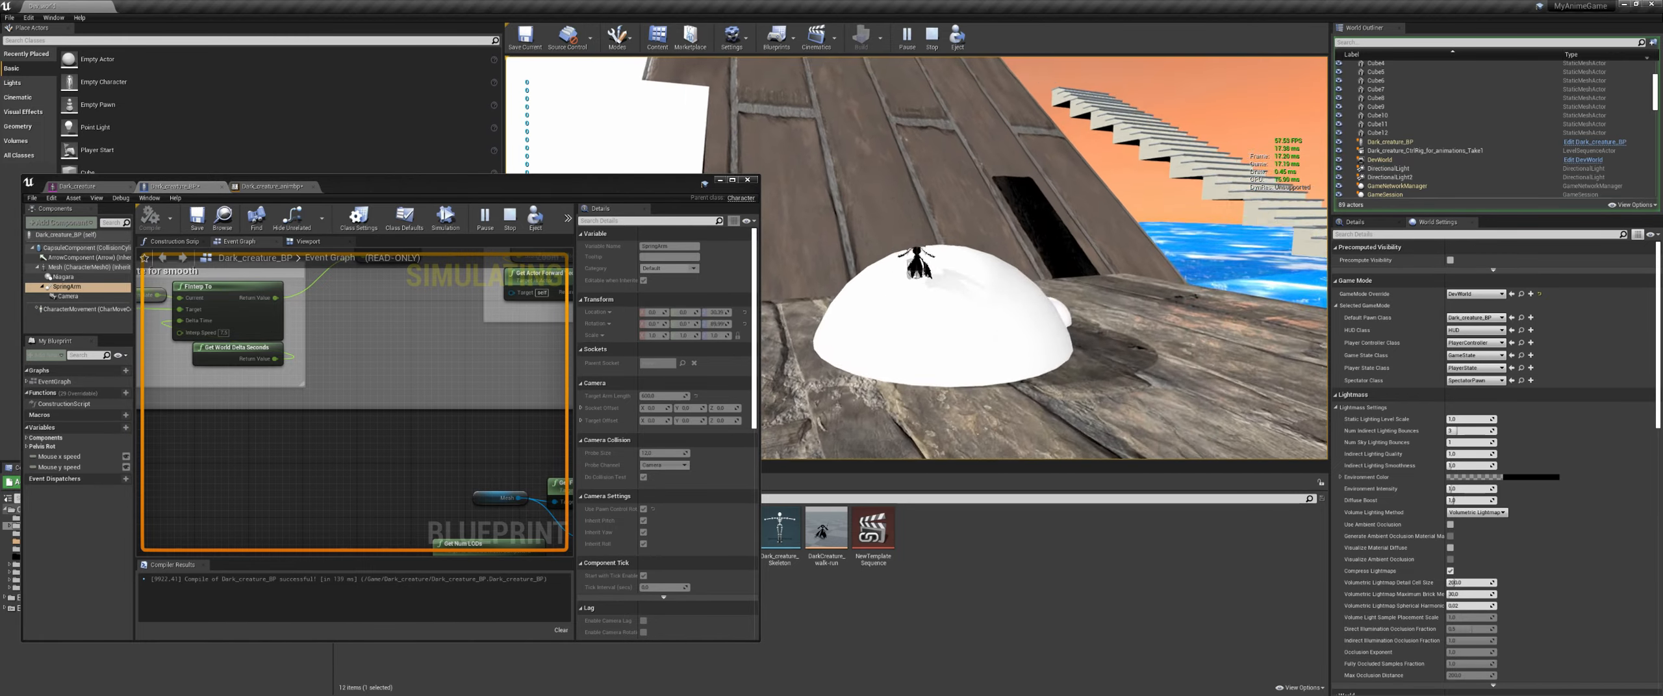
key(w)
key(space)
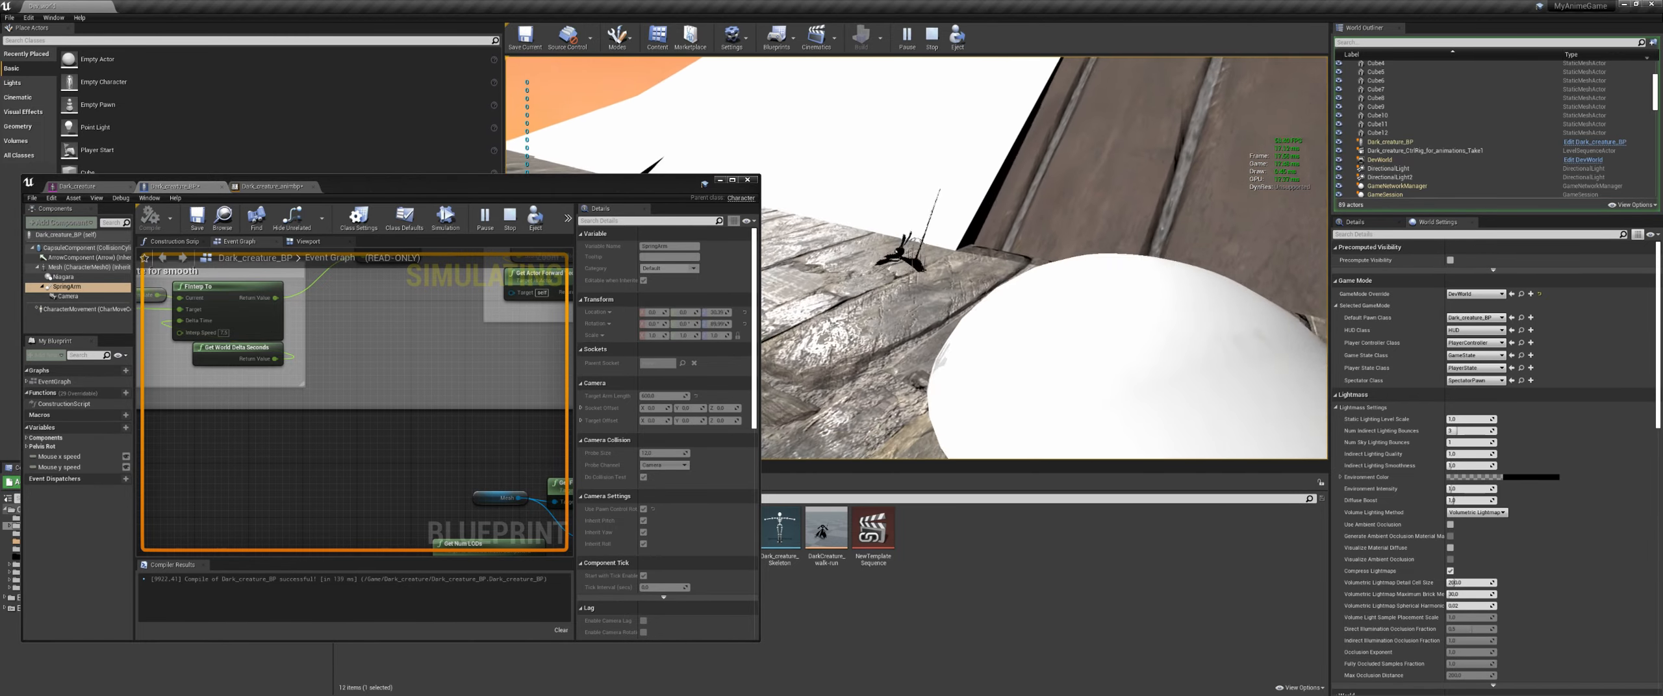
key(w)
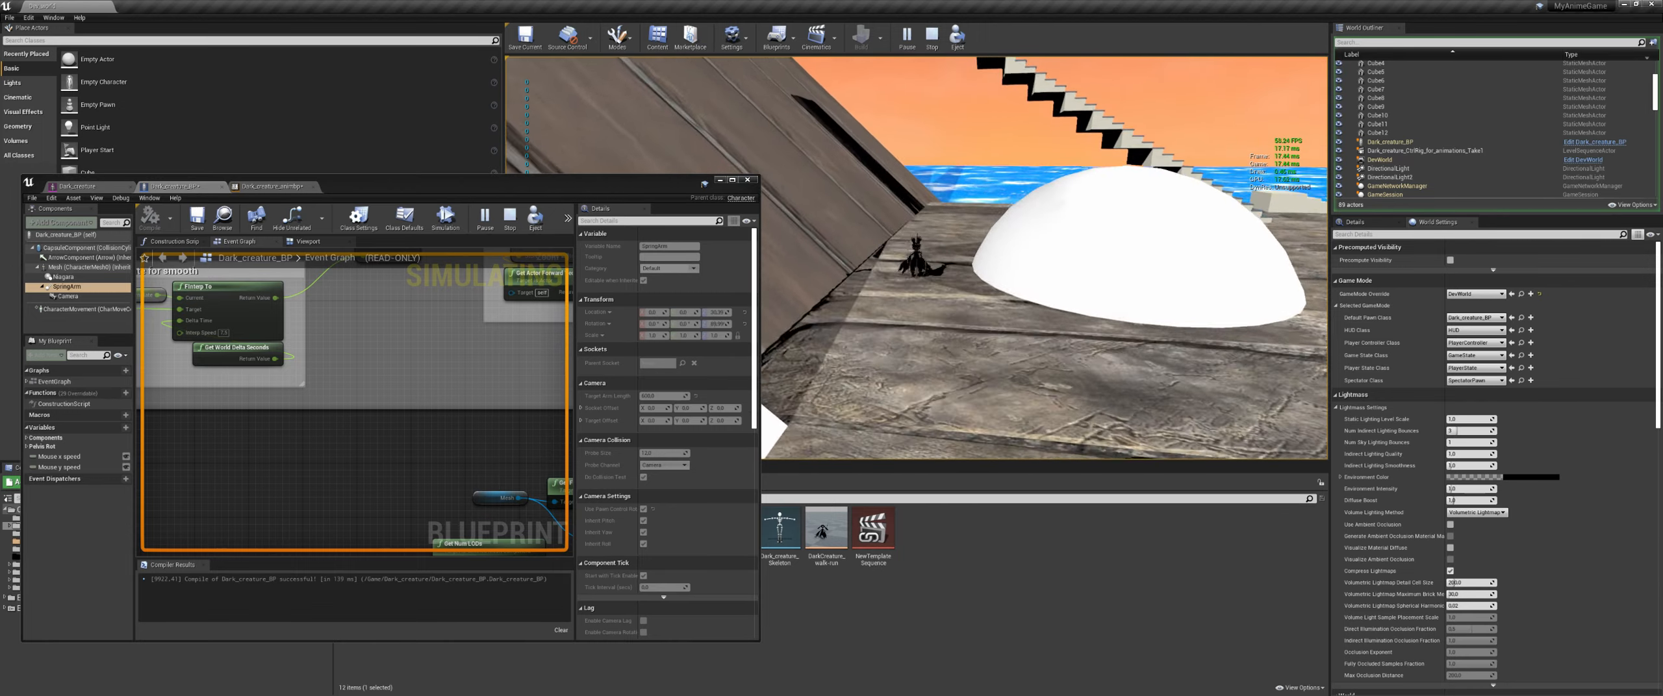
key(w)
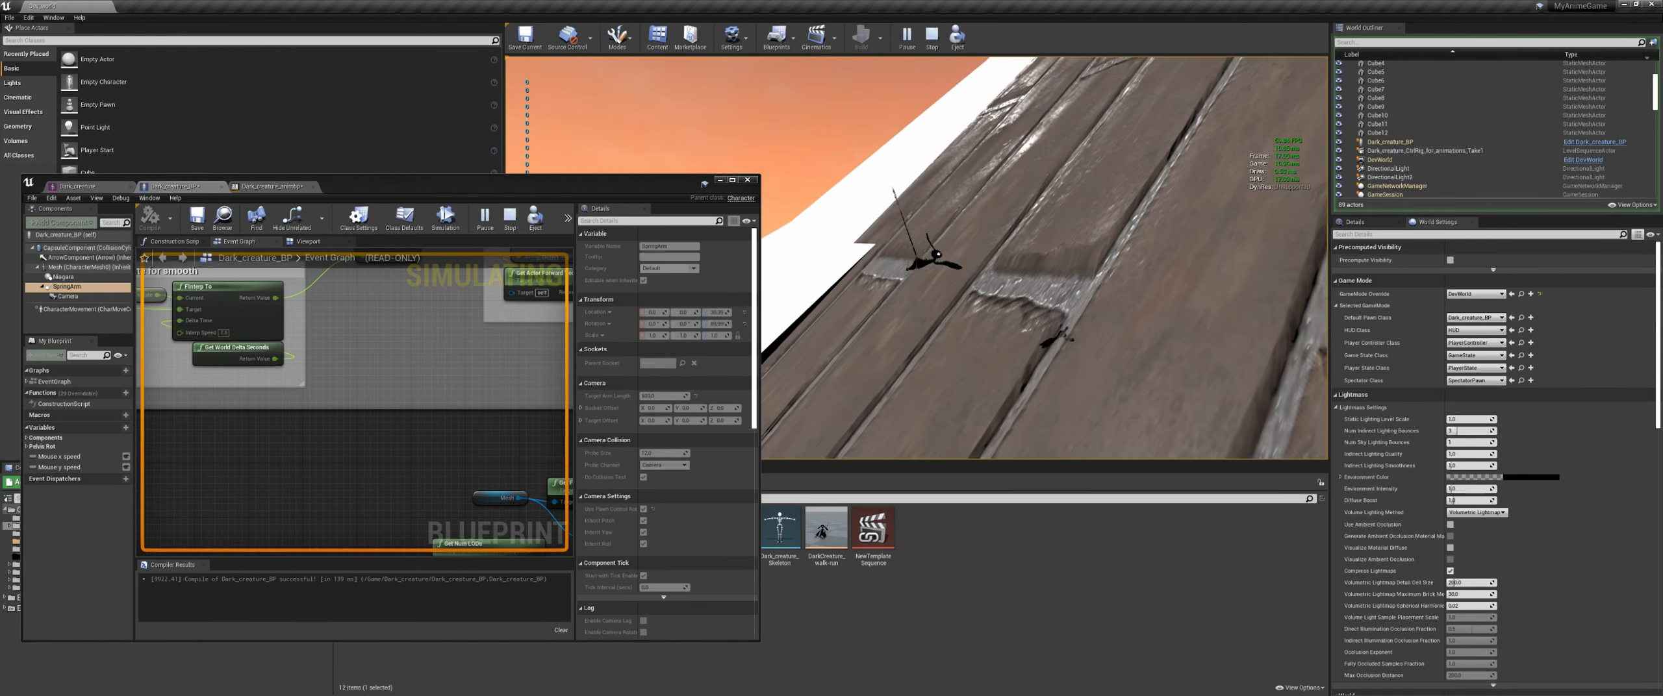
key(Escape)
Step: Move the blueprint window aside and play the level, running and jumping with the creature near the white dome, and stop
drag(494, 190, 480, 185)
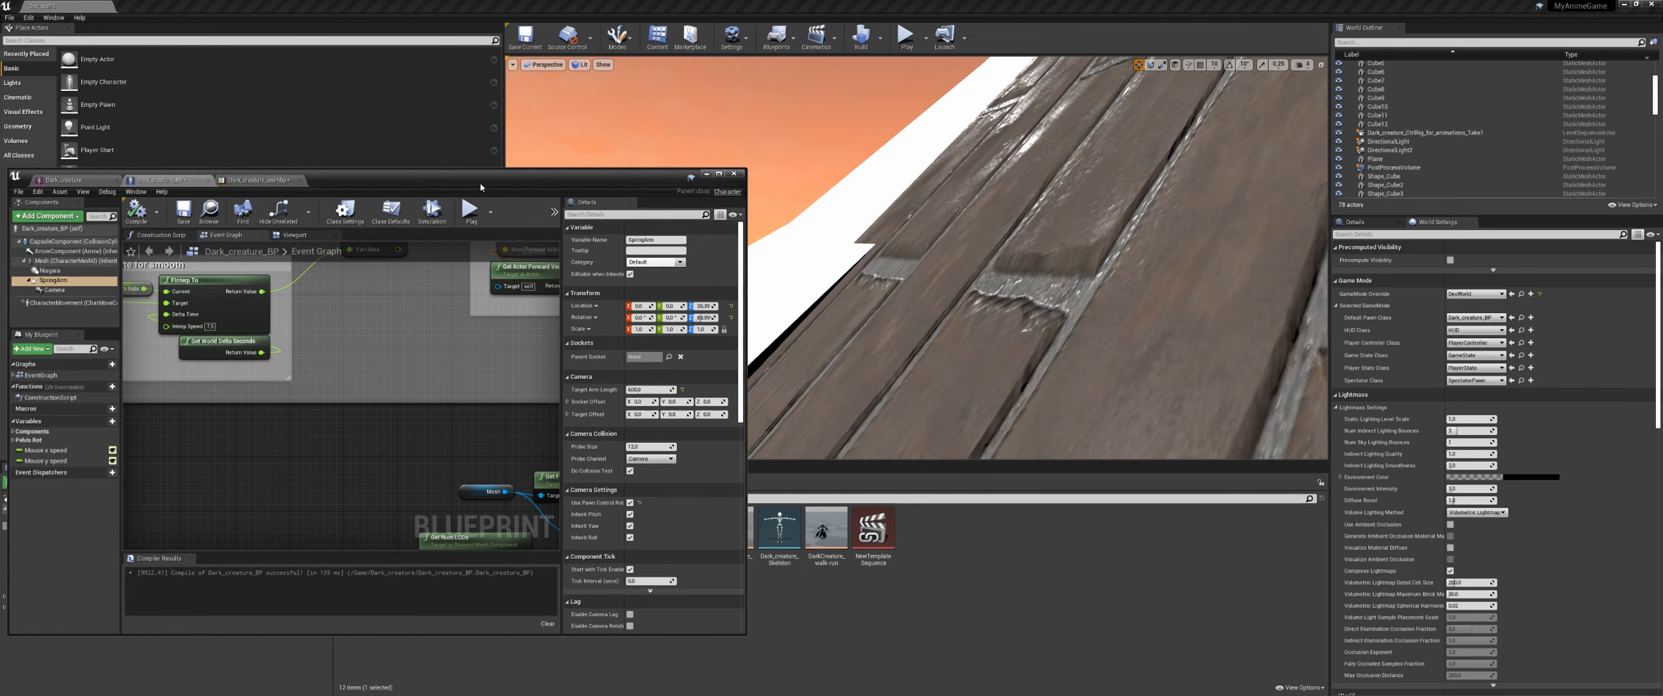
click(904, 39)
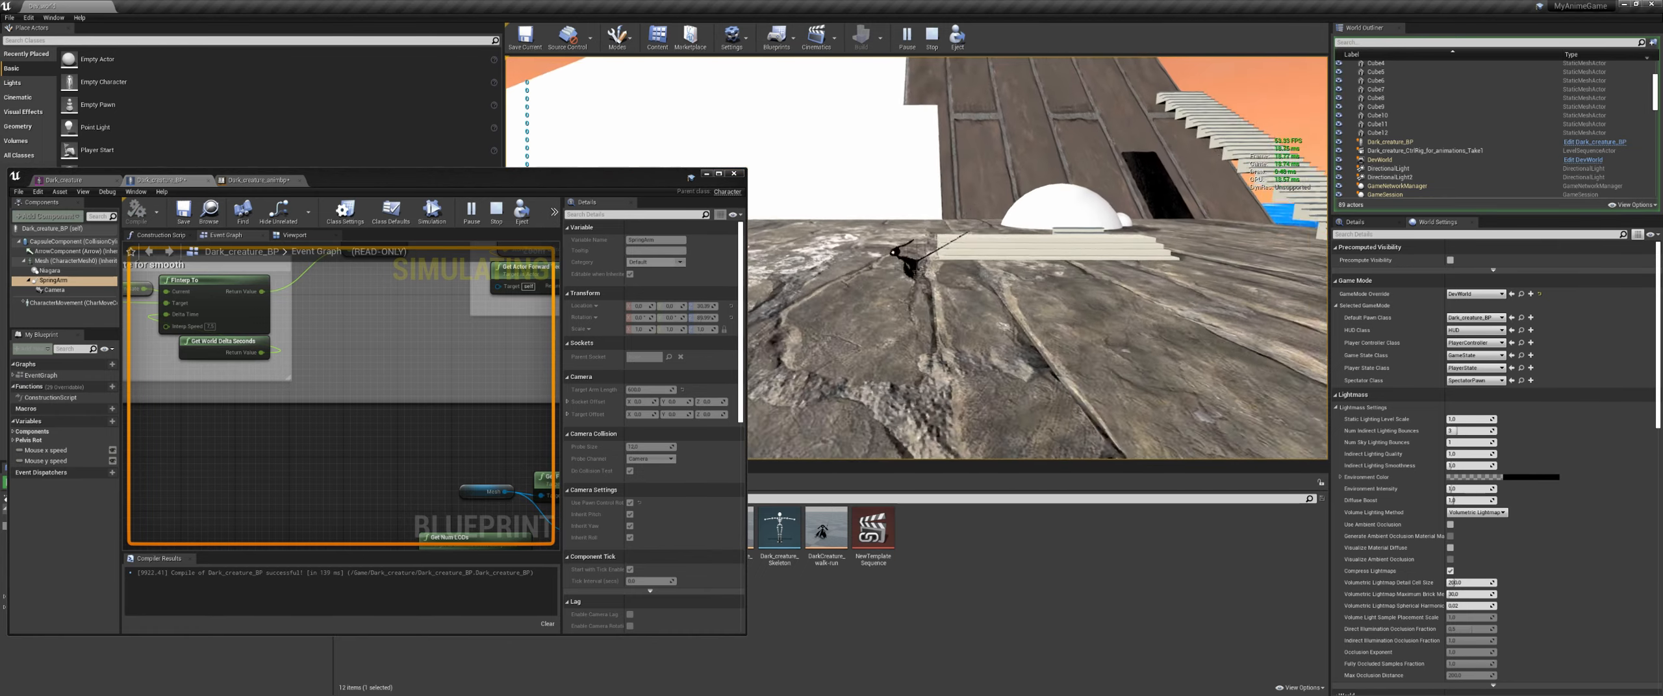
key(w)
key(space)
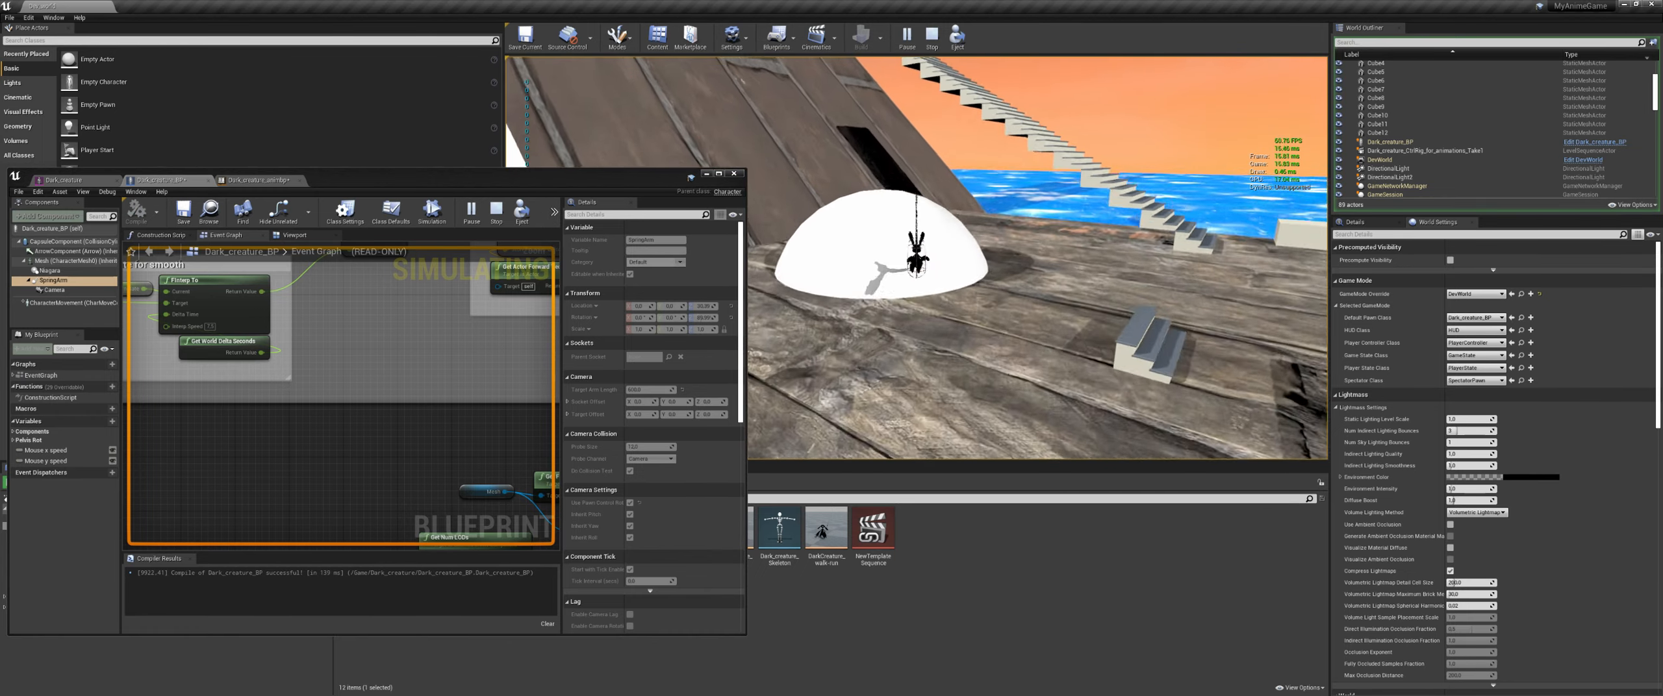
key(Escape)
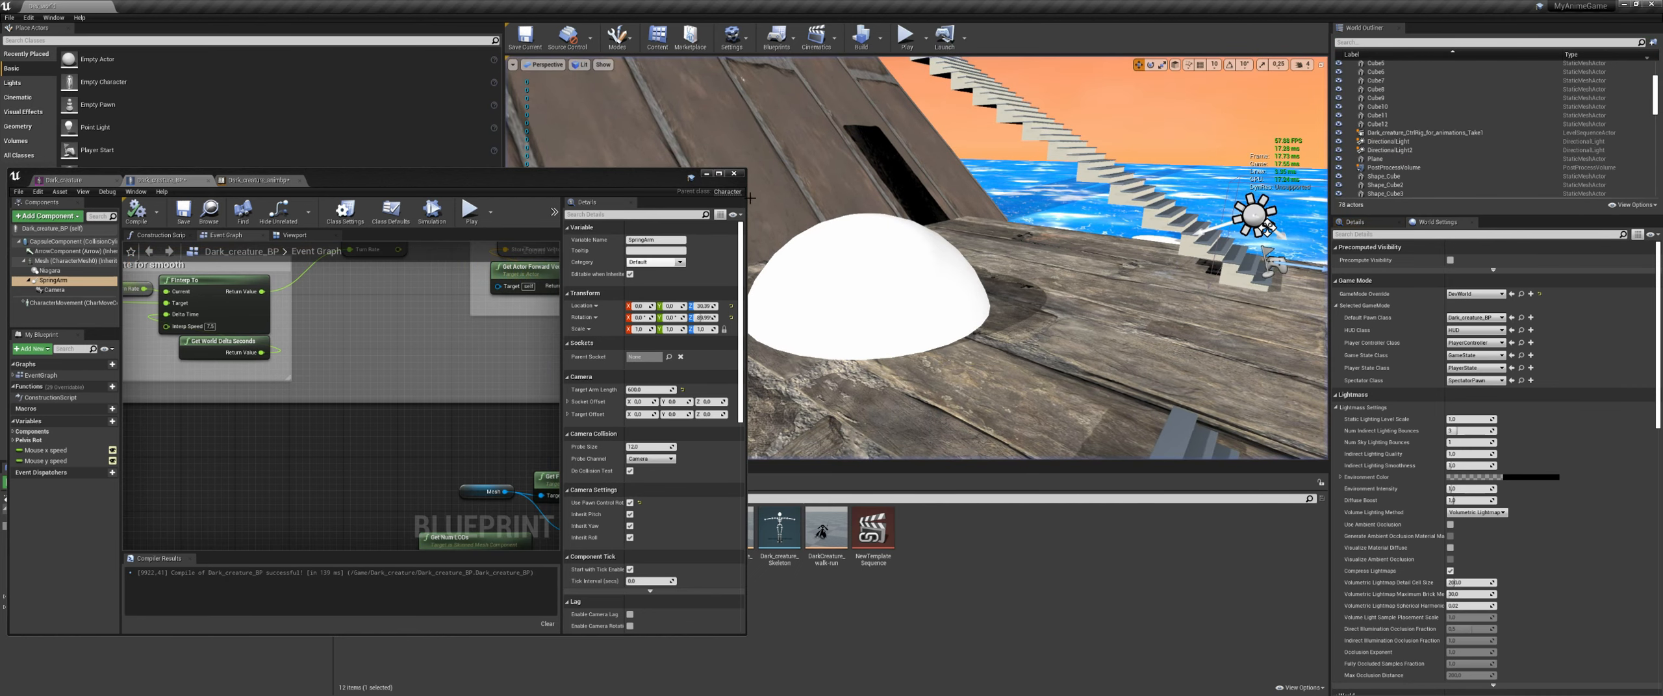
Step: Close the blueprint editor and play the level in the uncovered viewport, running the creature in several directions to check timings, and stop
click(733, 173)
click(909, 33)
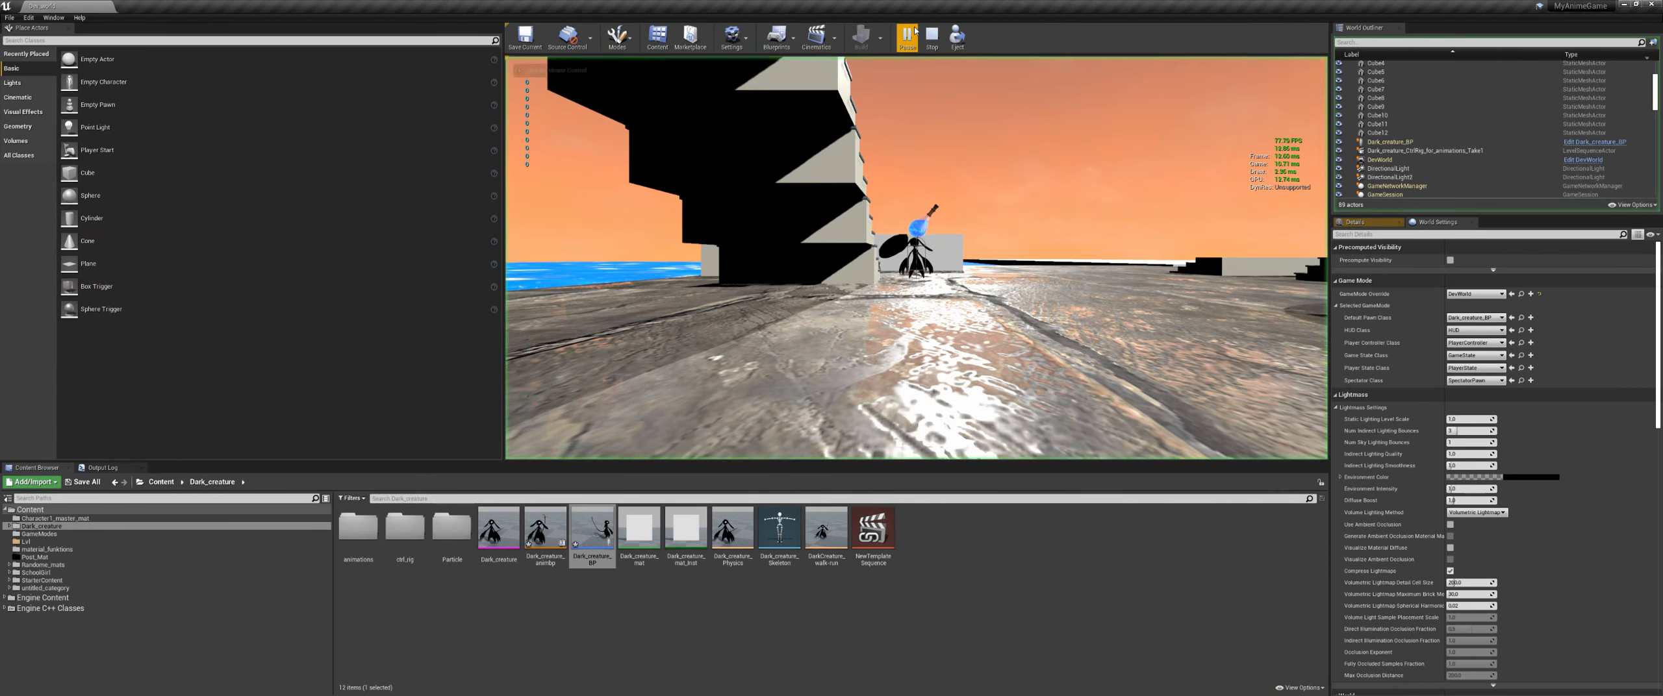
key(w)
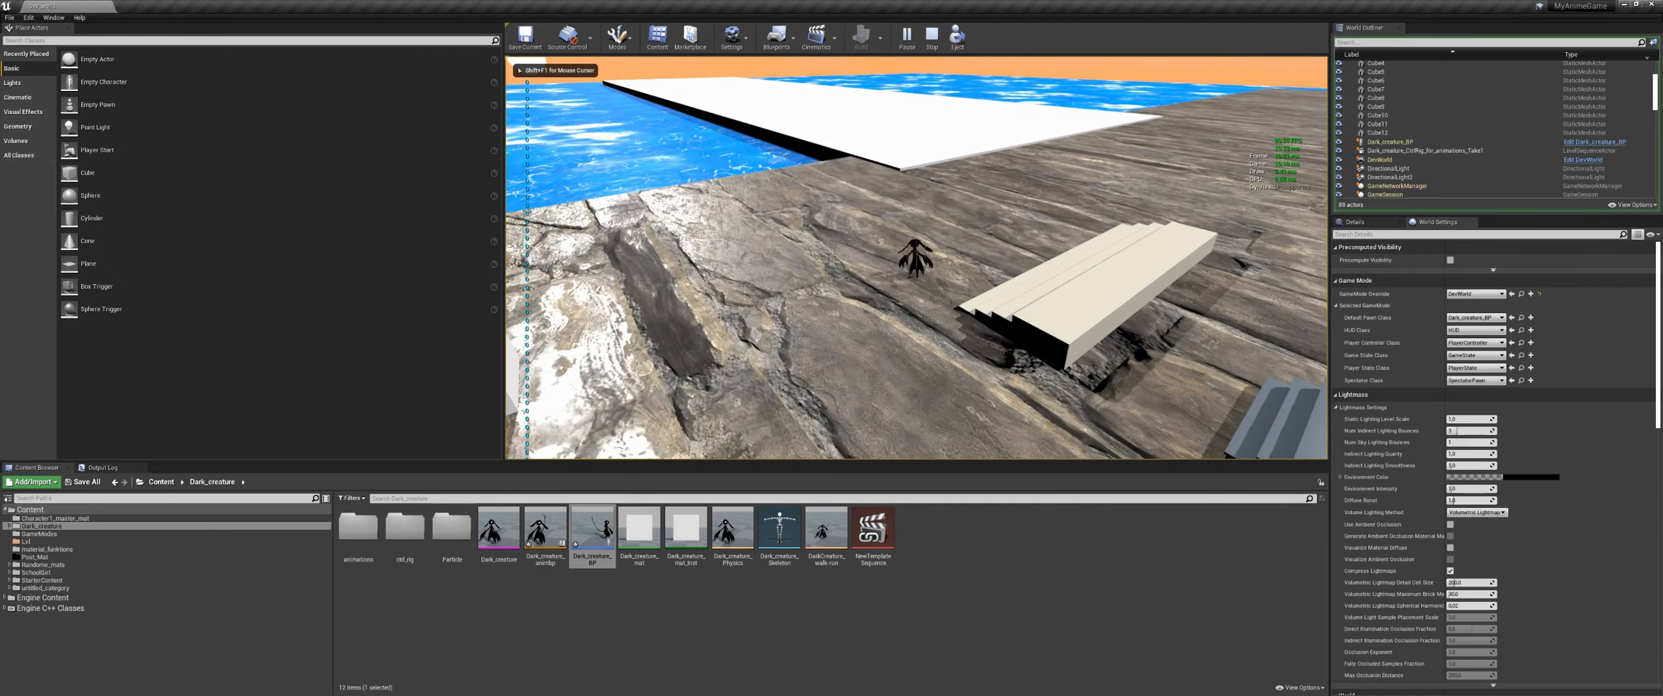
key(s)
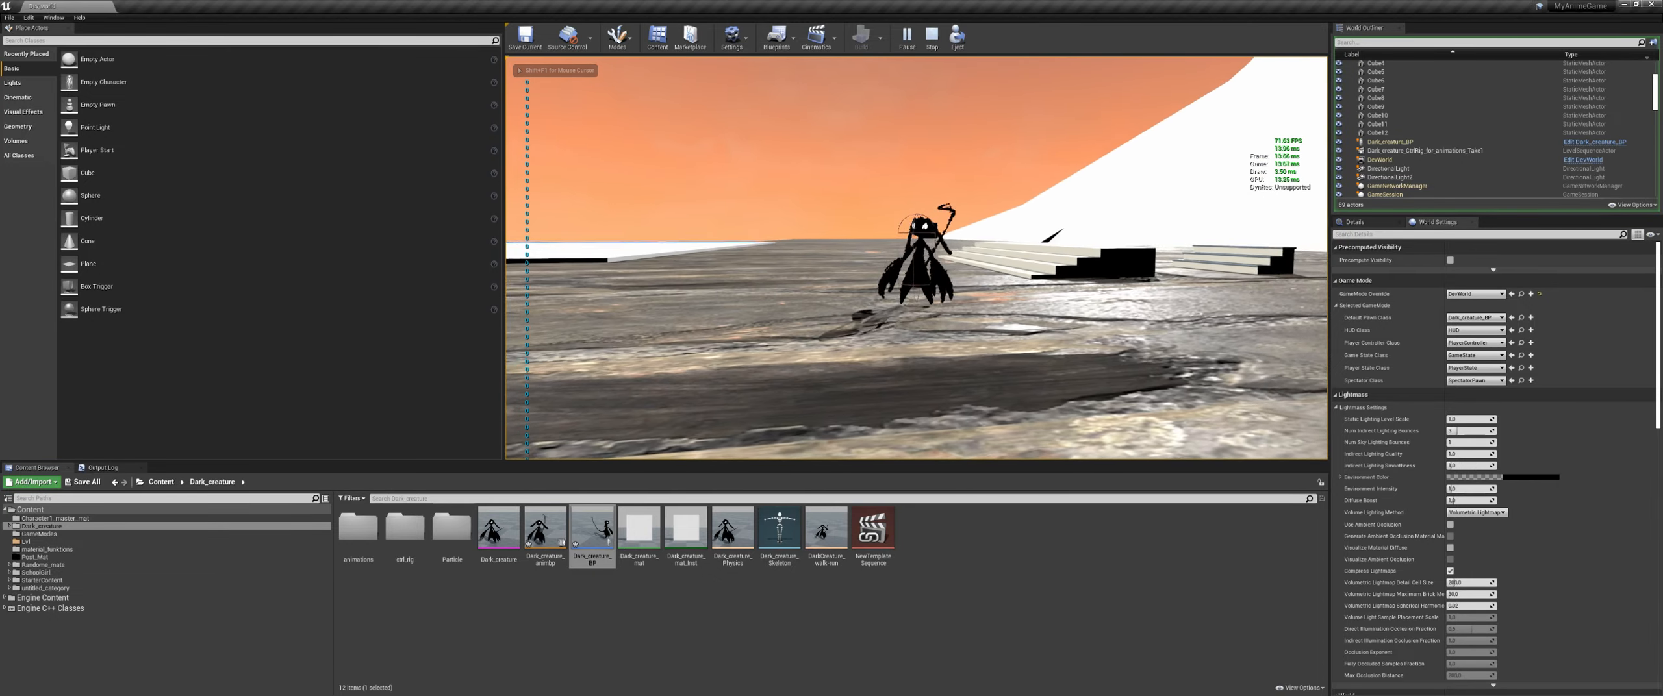
key(d)
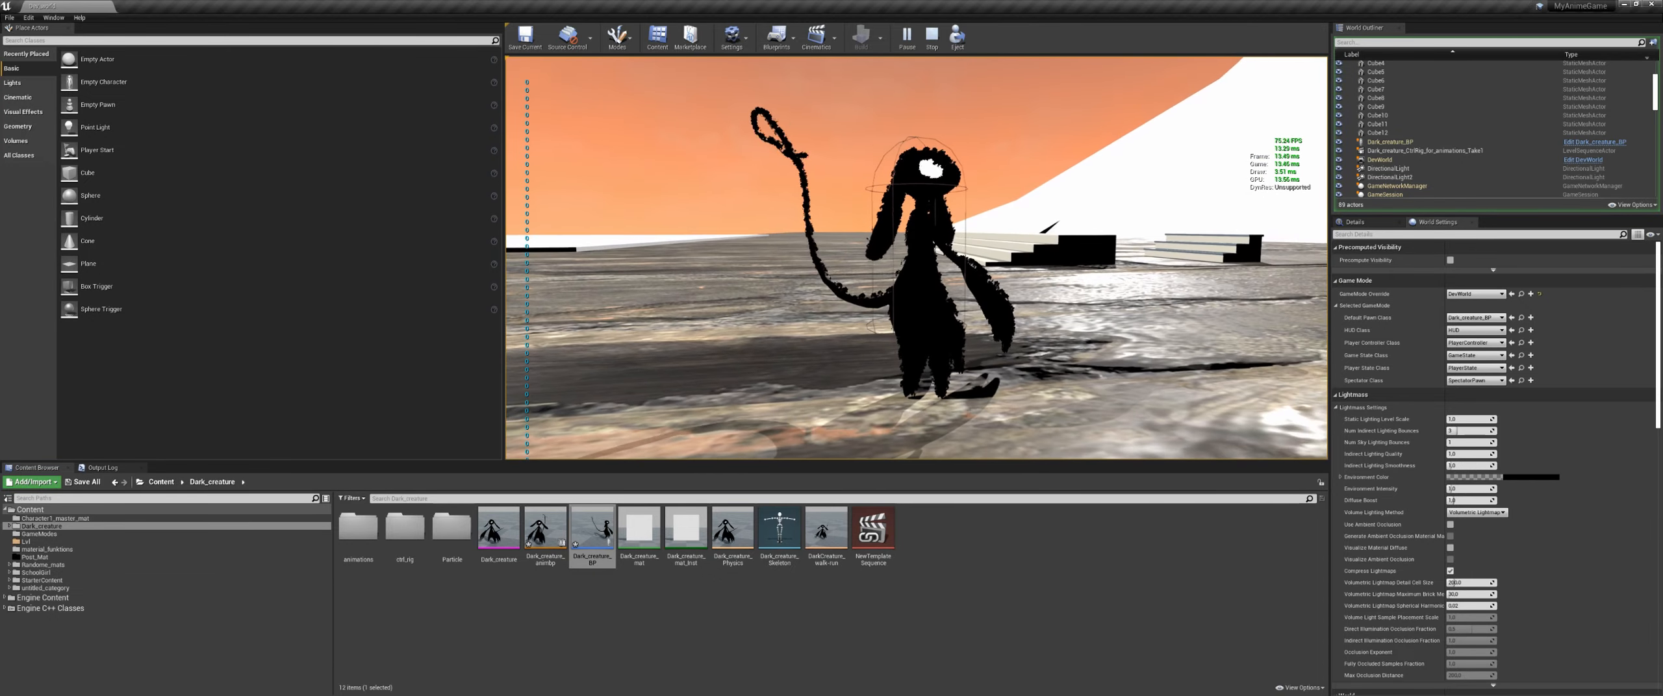
key(s)
key(d)
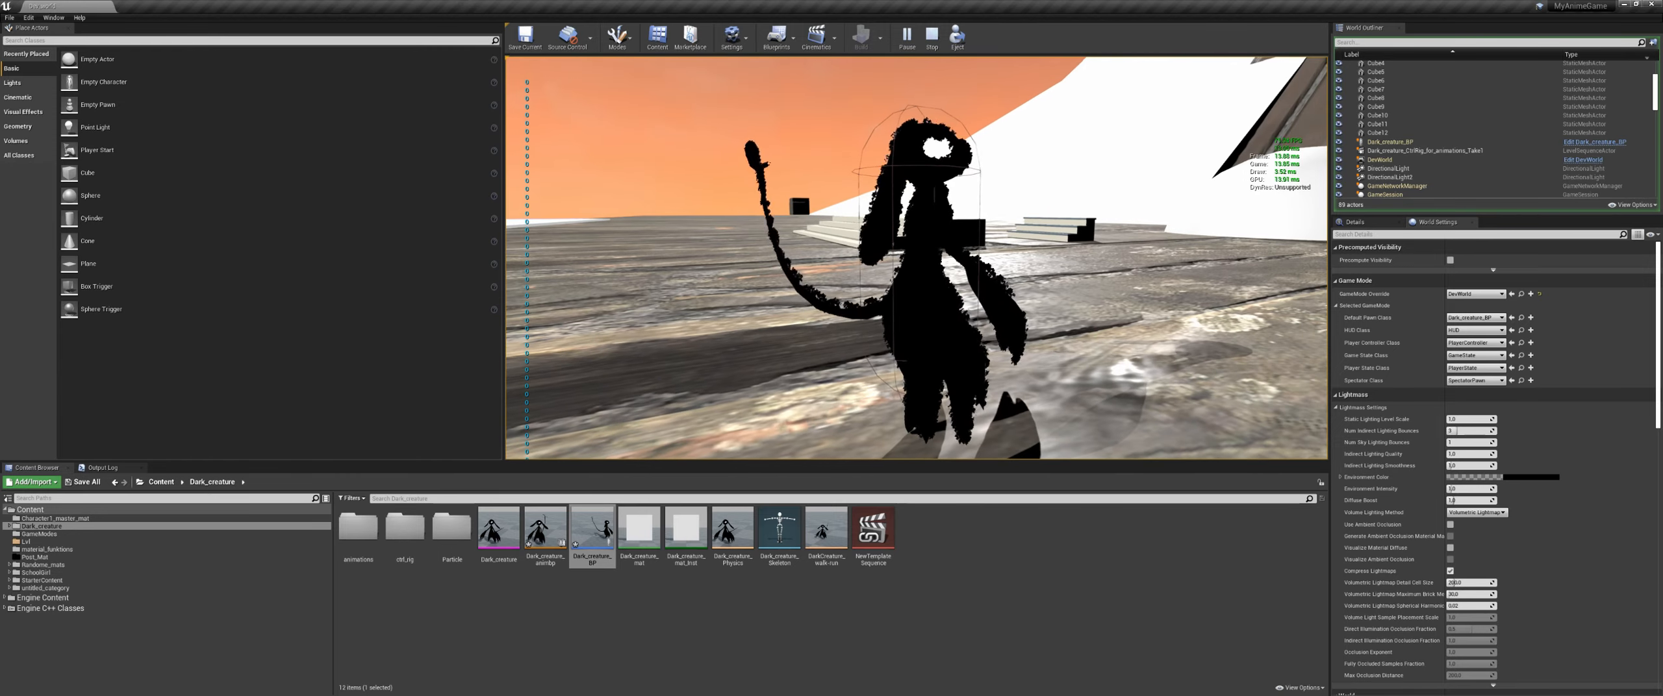
key(w)
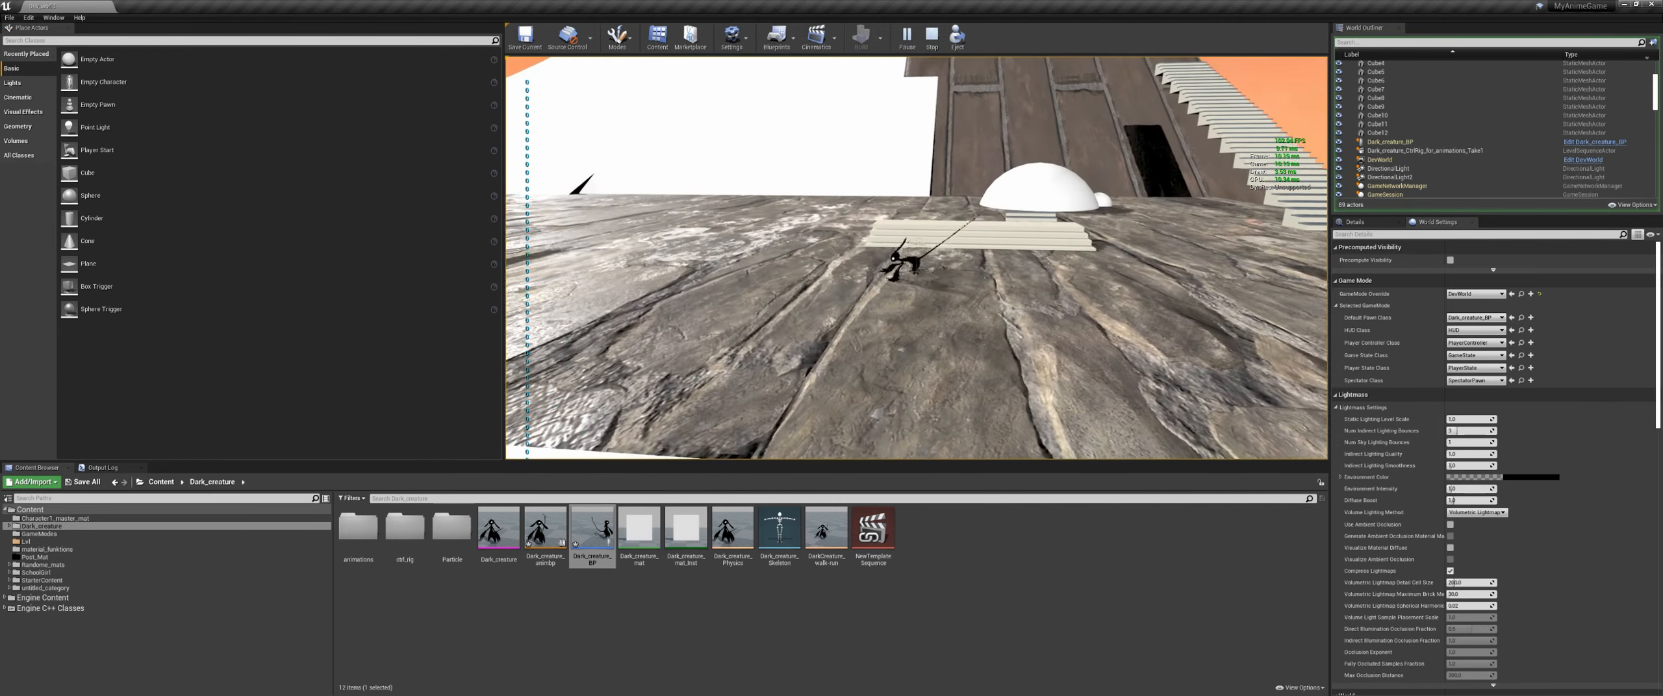
key(Escape)
Step: Save the level, reopen Dark_creature_BP and select its SpringArm component
key(ctrl+s)
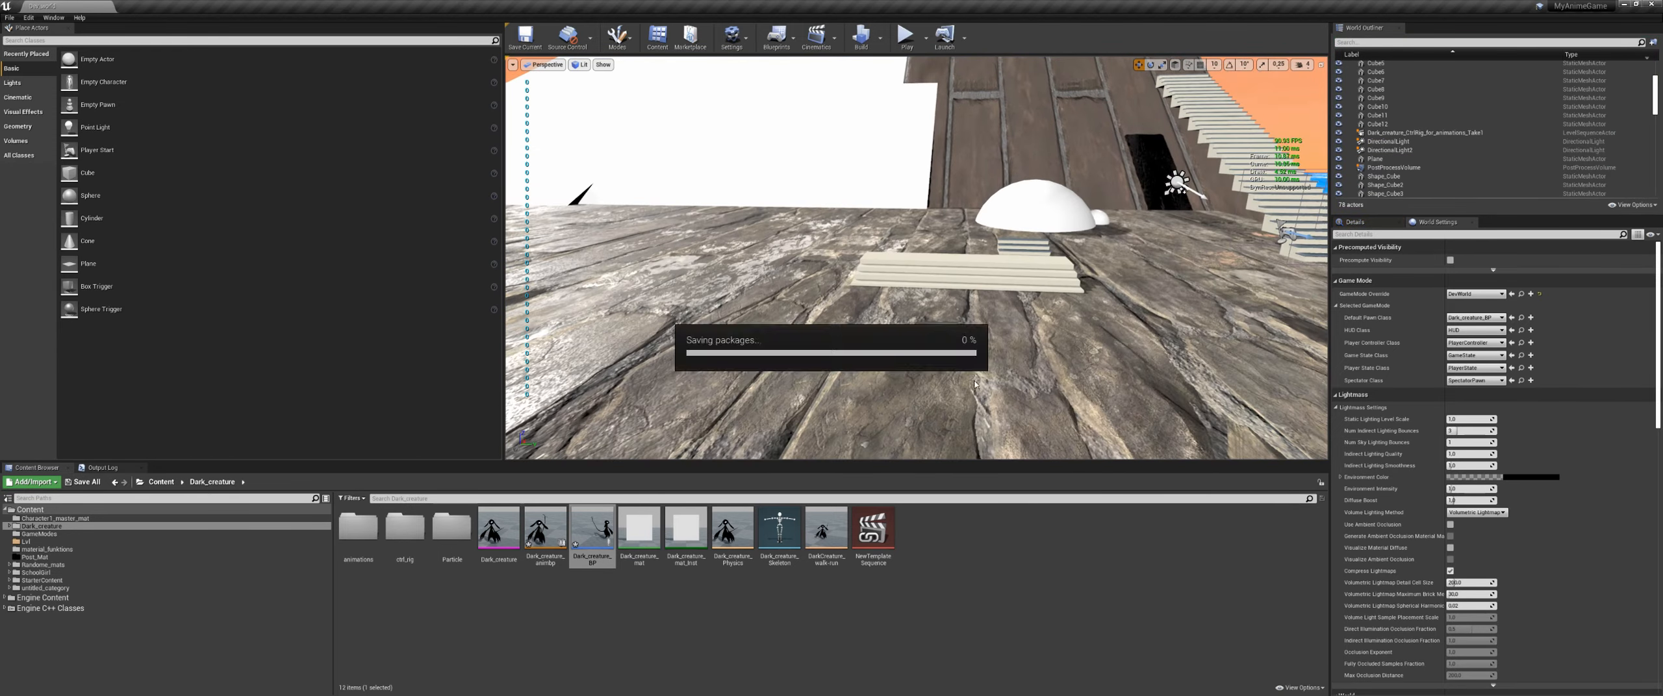
click(597, 539)
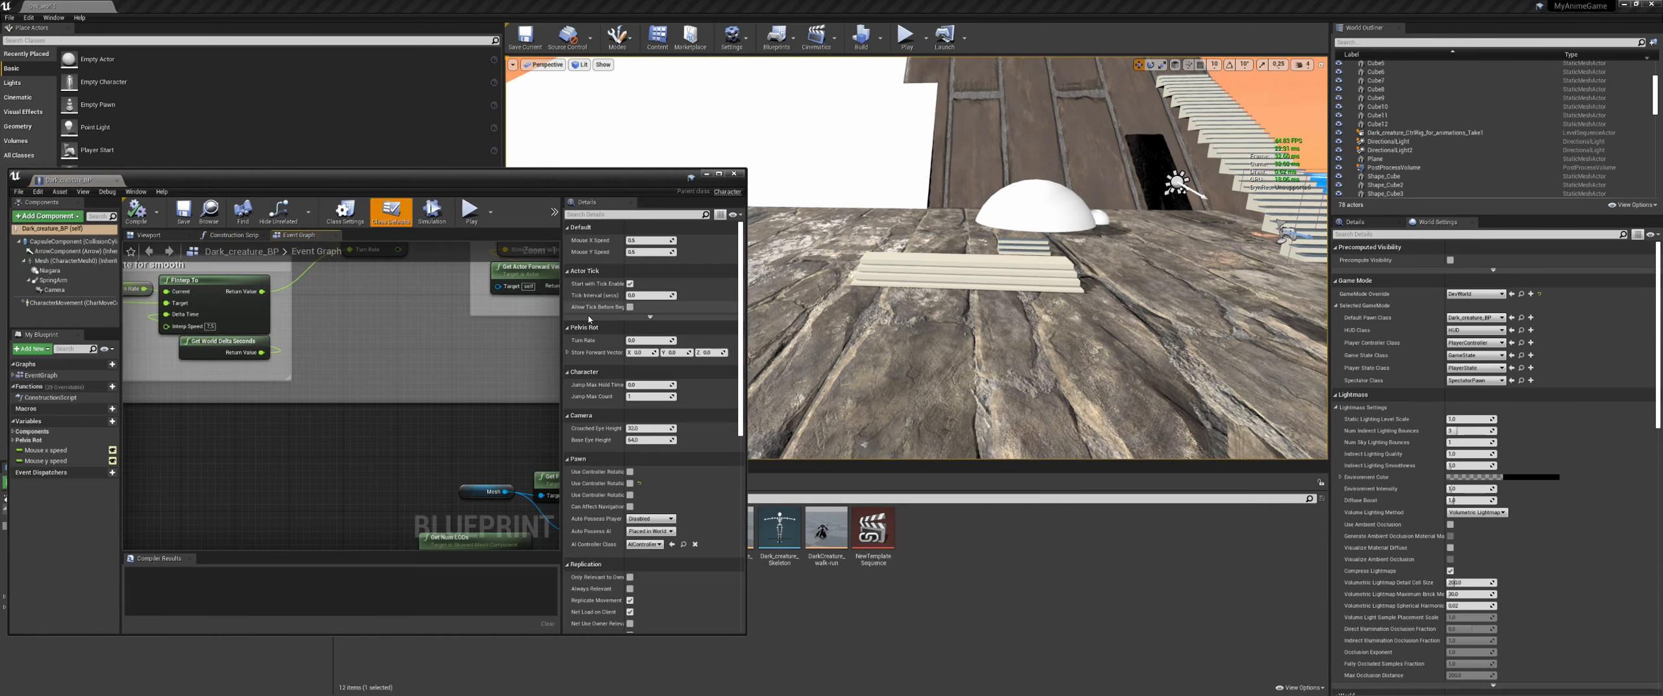
click(54, 280)
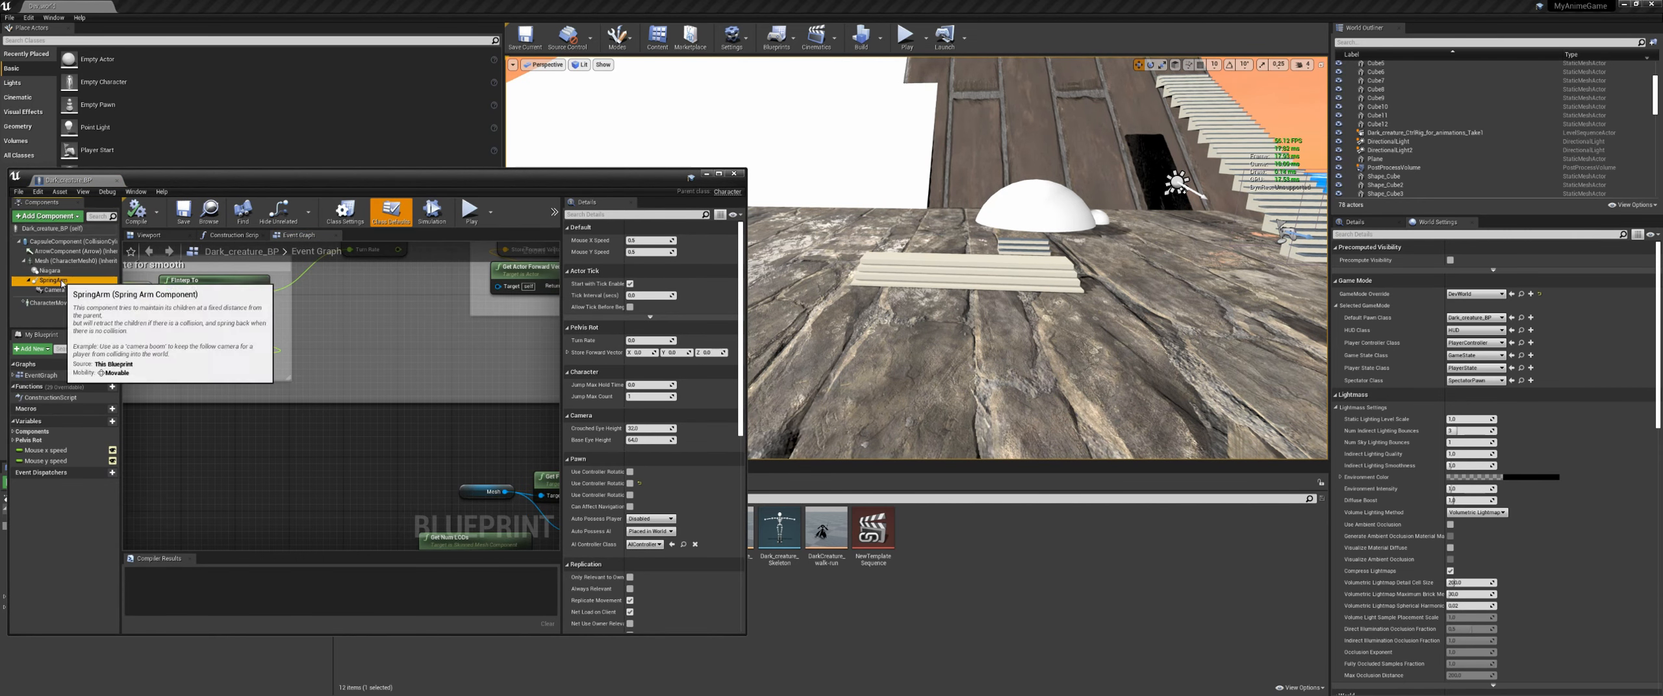